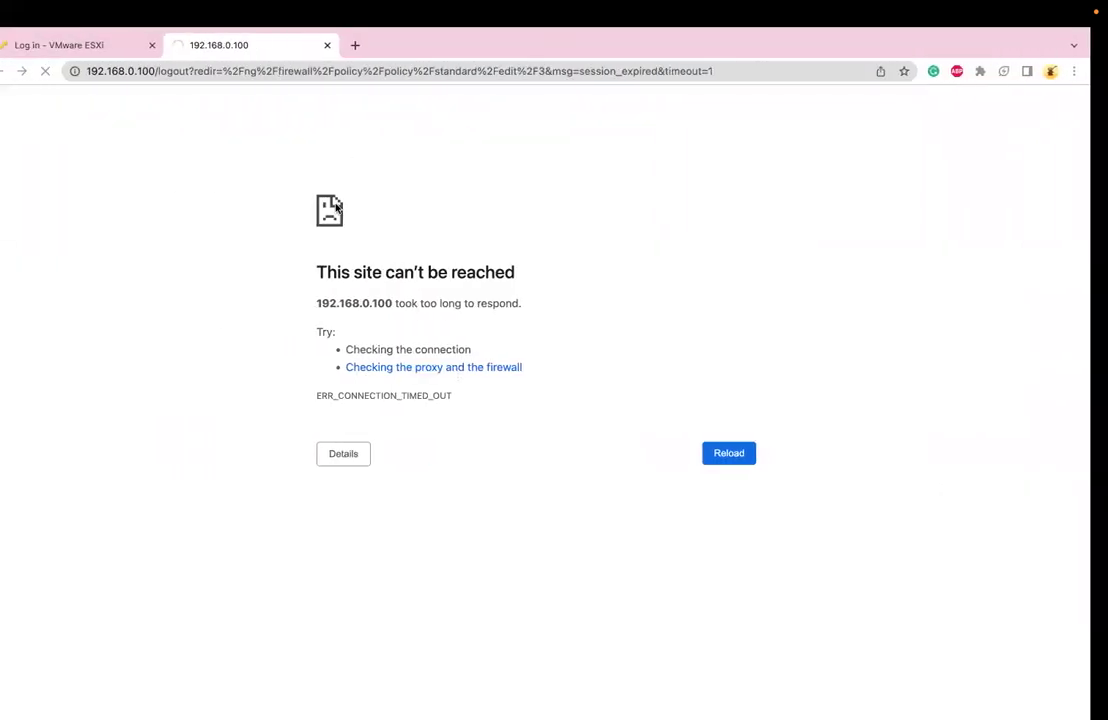
# Load the lab.corenetworkingclasses.com lab website
pyautogui.click(268, 71)
pyautogui.write('lab.corenetworkingclasses.com')
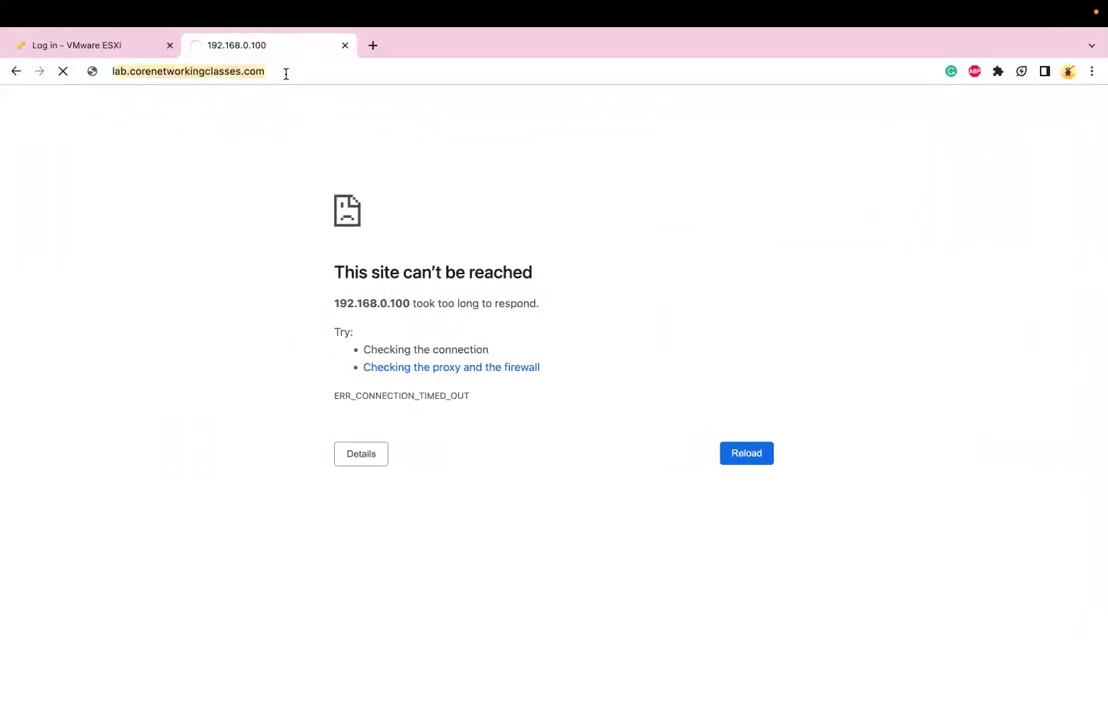
pyautogui.press('Return')
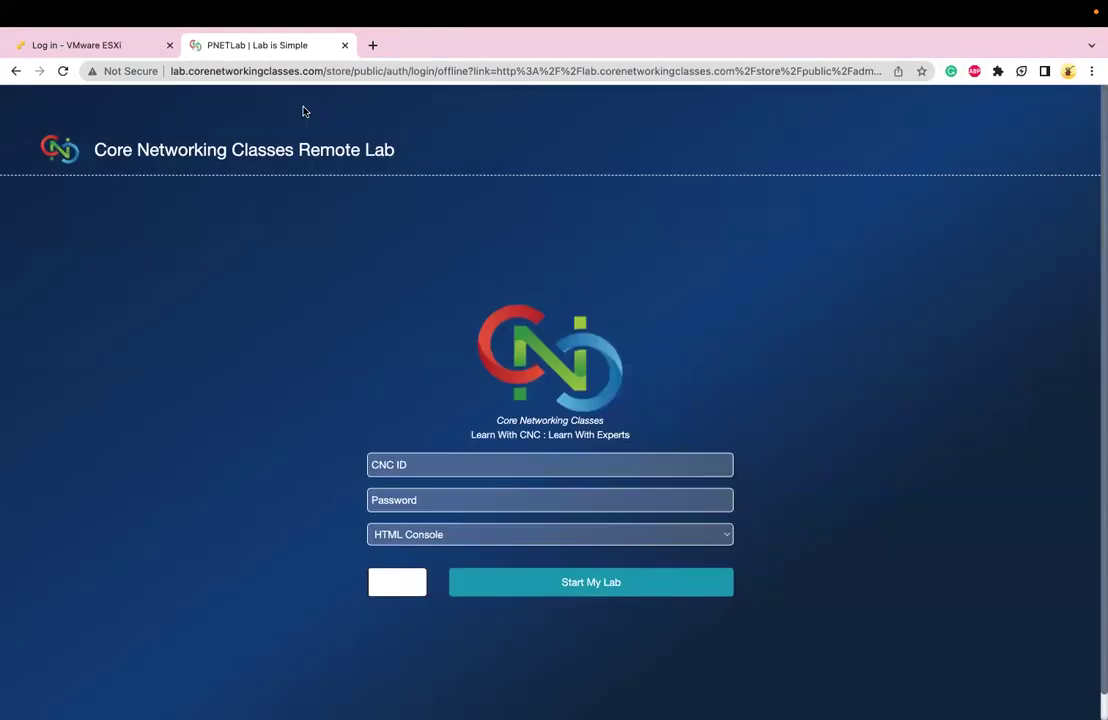
pyautogui.scroll(-2, 360, 240)
# Log in with the CNC ID, the account password and the captcha to start the lab
pyautogui.click(422, 428)
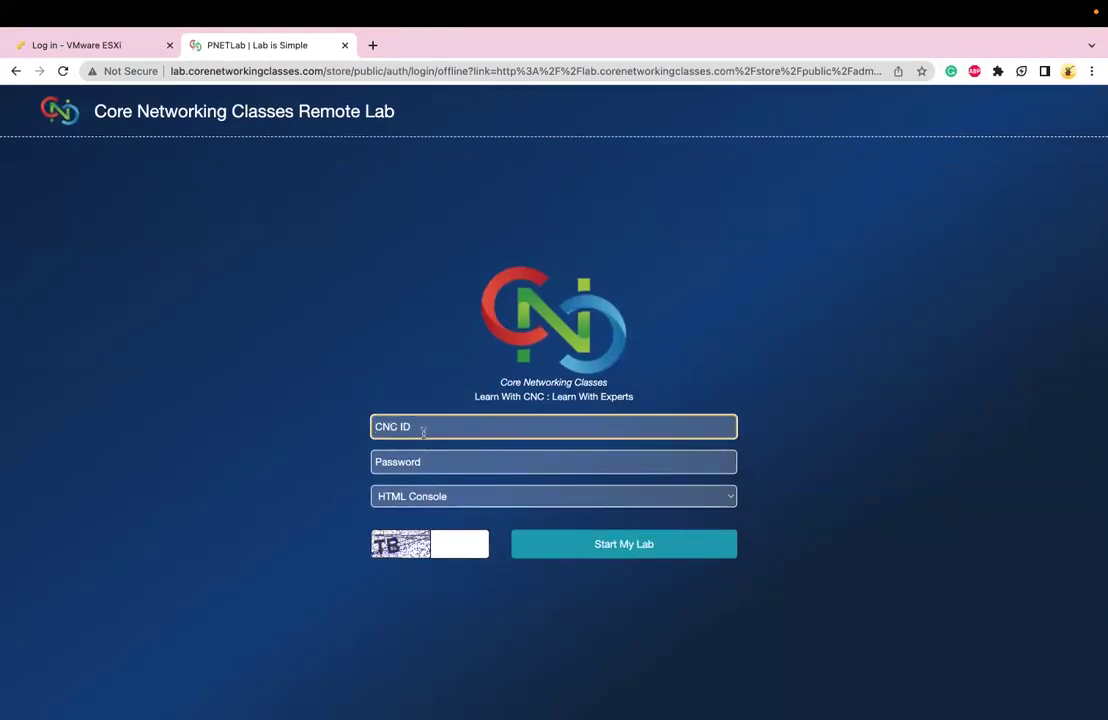
pyautogui.write('admin')
pyautogui.press('Tab')
pyautogui.write('pn•••••••')
pyautogui.press('Tab')
pyautogui.press('Tab')
pyautogui.write('TB')
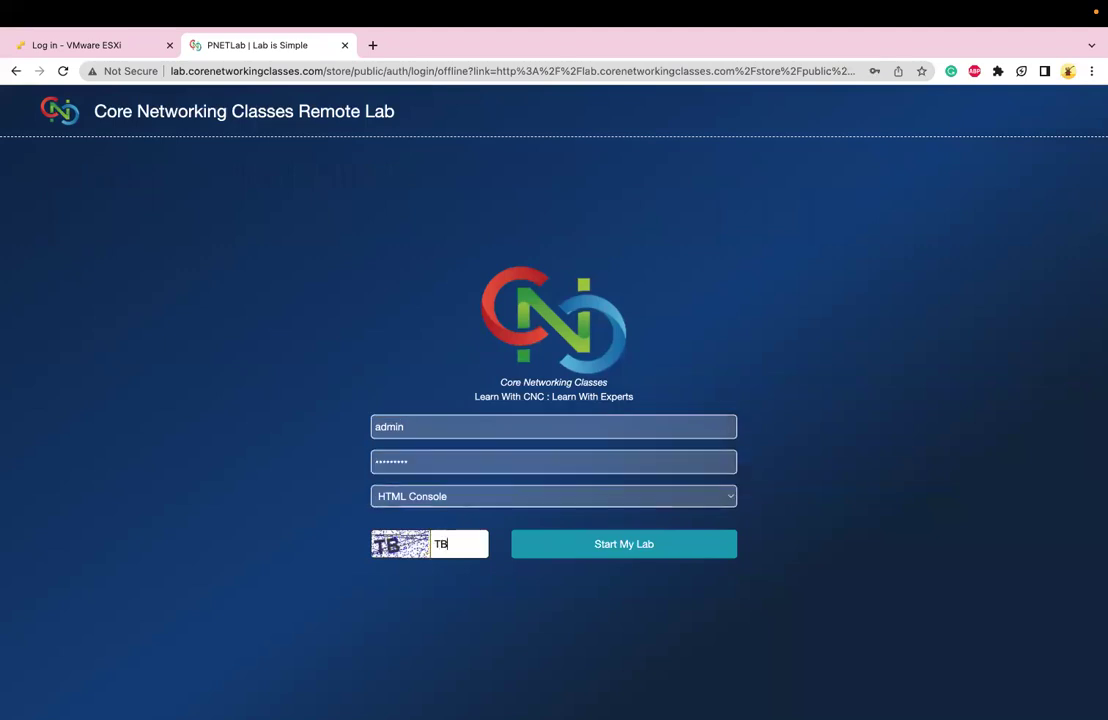
pyautogui.press('Return')
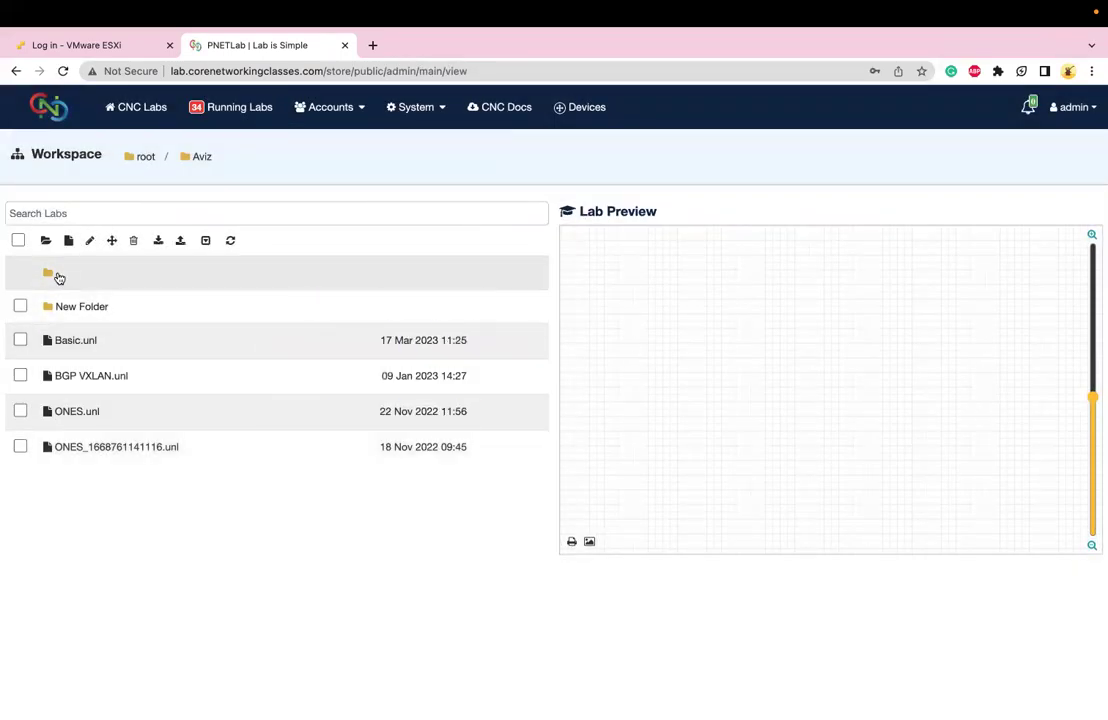
# From the root folder, select and open the Paloalto 13th Feb.unl lab
pyautogui.click(57, 275)
pyautogui.scroll(-15, 114, 435)
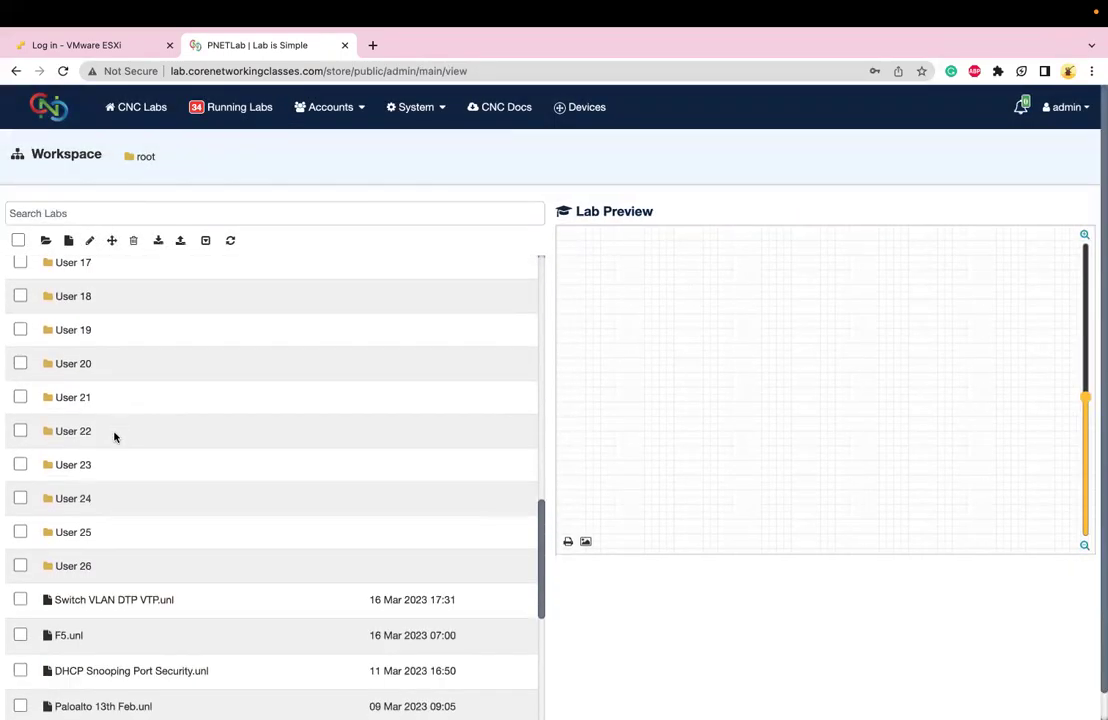
pyautogui.scroll(-5, 114, 435)
pyautogui.scroll(1, 114, 435)
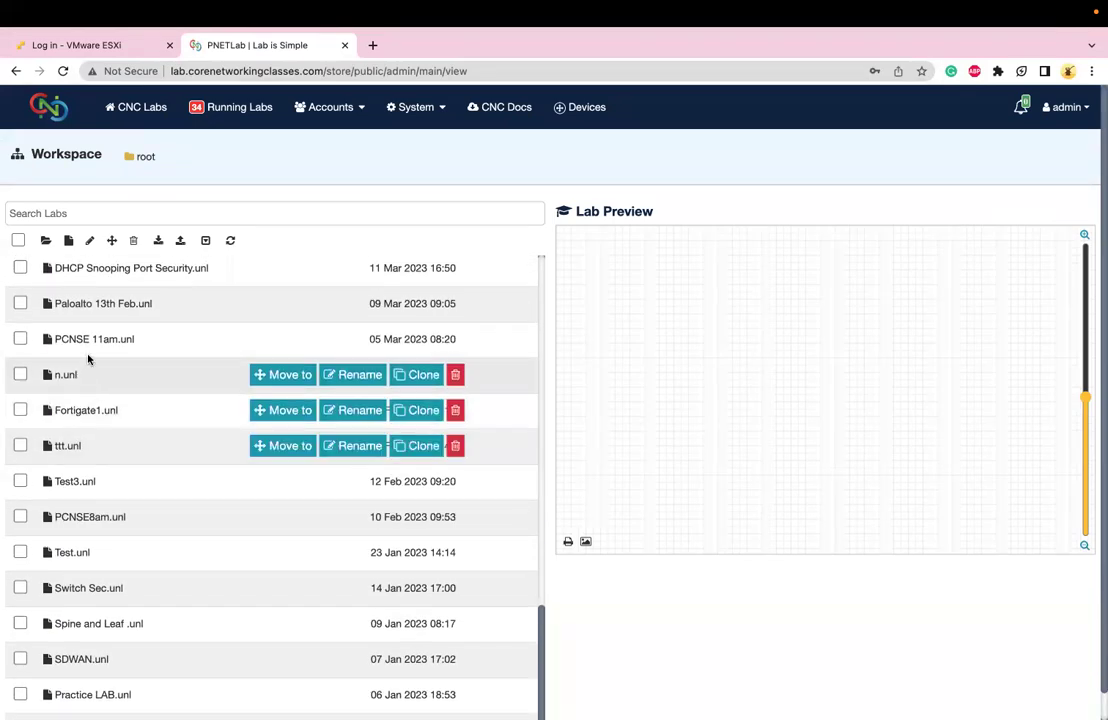
pyautogui.click(87, 341)
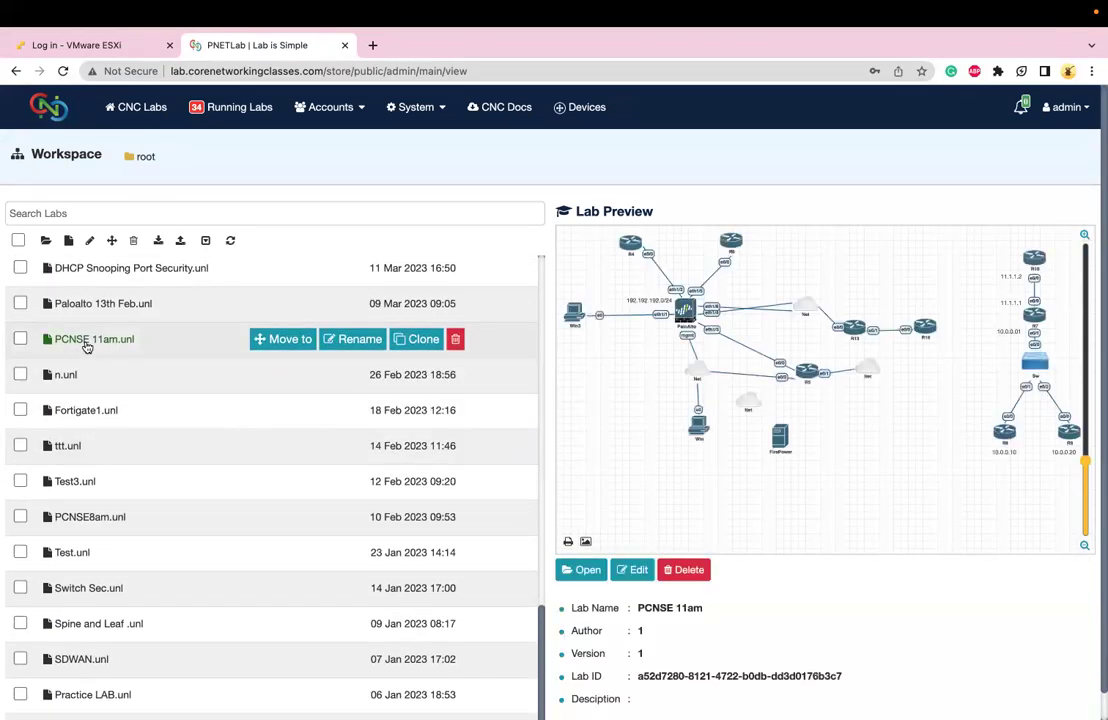
pyautogui.scroll(1, 87, 346)
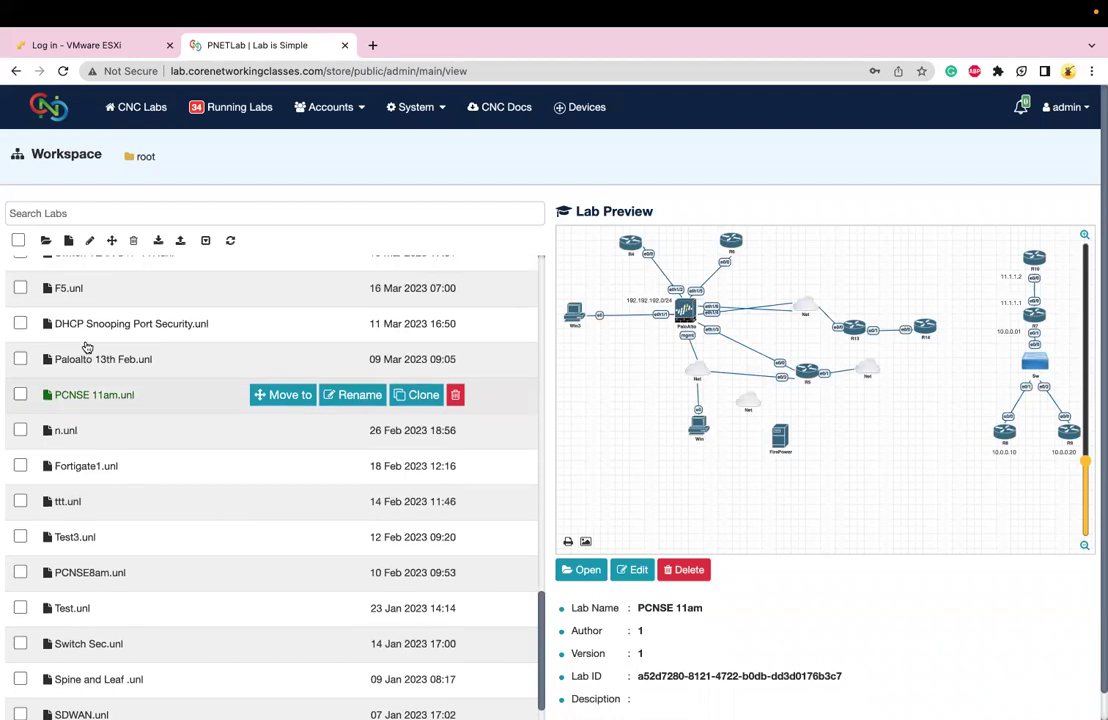
pyautogui.click(88, 361)
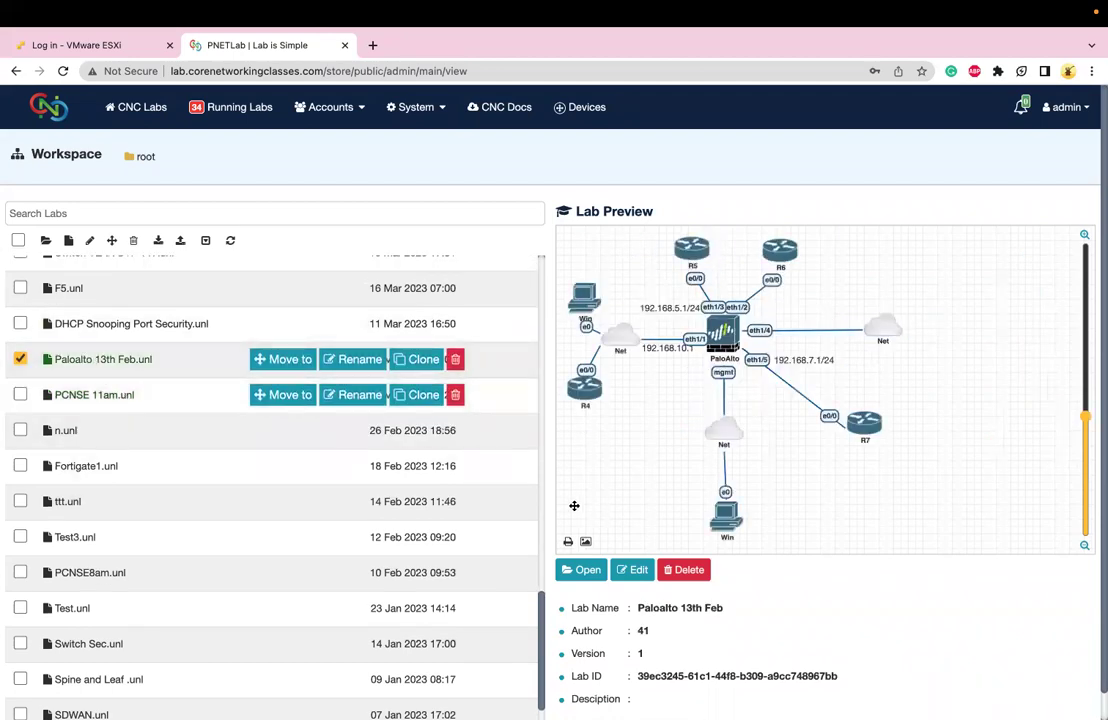
pyautogui.click(580, 569)
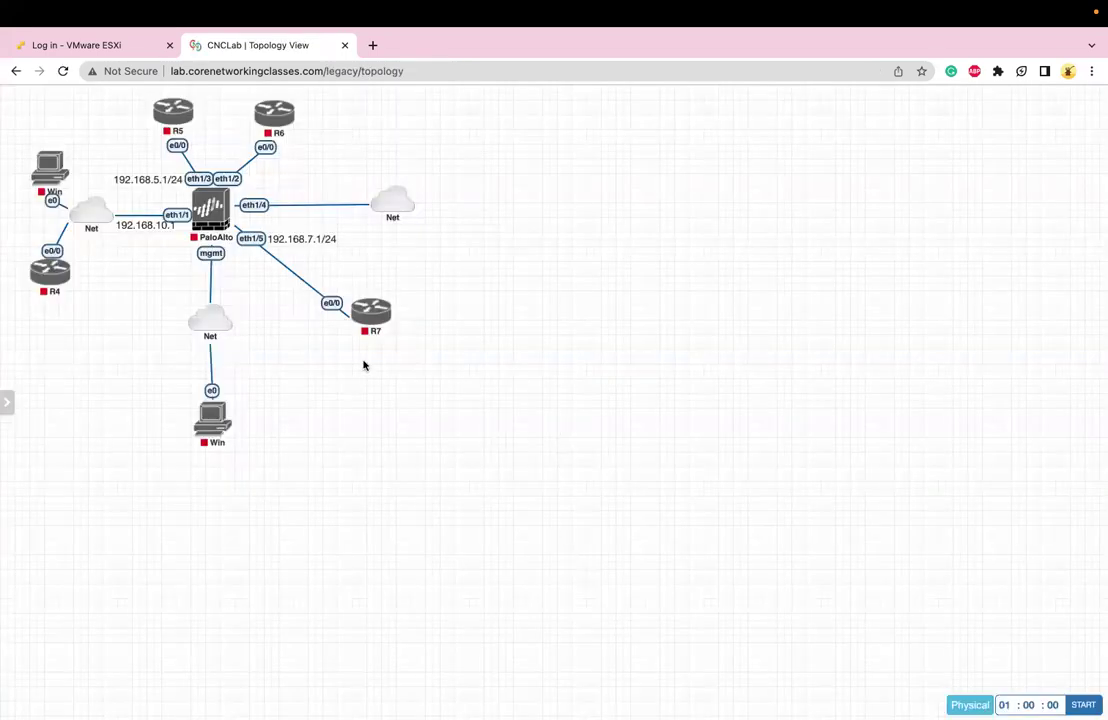
# Select all nodes in the topology and delete them
pyautogui.moveTo(492, 484); pyautogui.dragTo(30, 89)
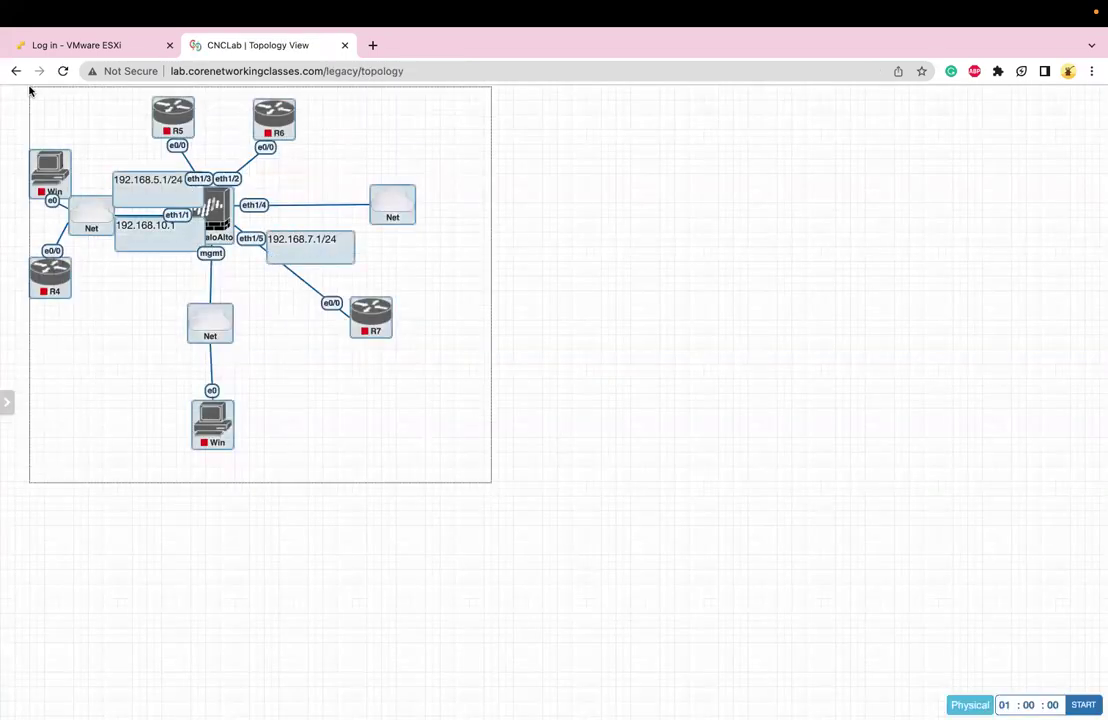
pyautogui.rightClick(52, 168)
pyautogui.click(117, 619)
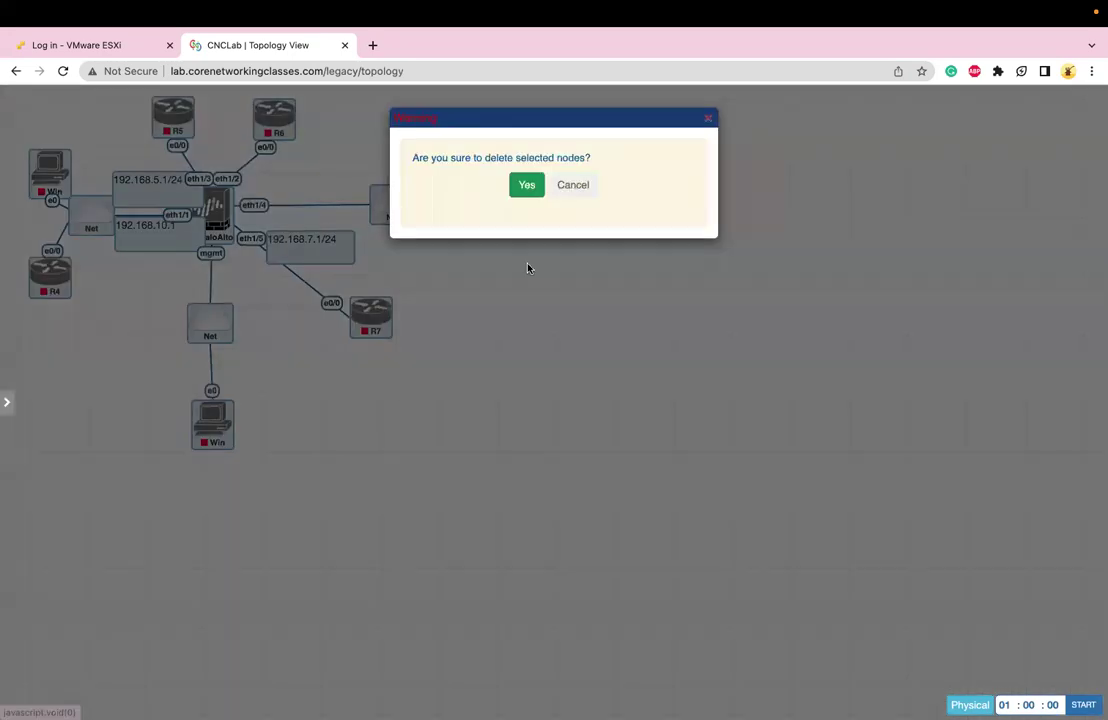
pyautogui.click(521, 185)
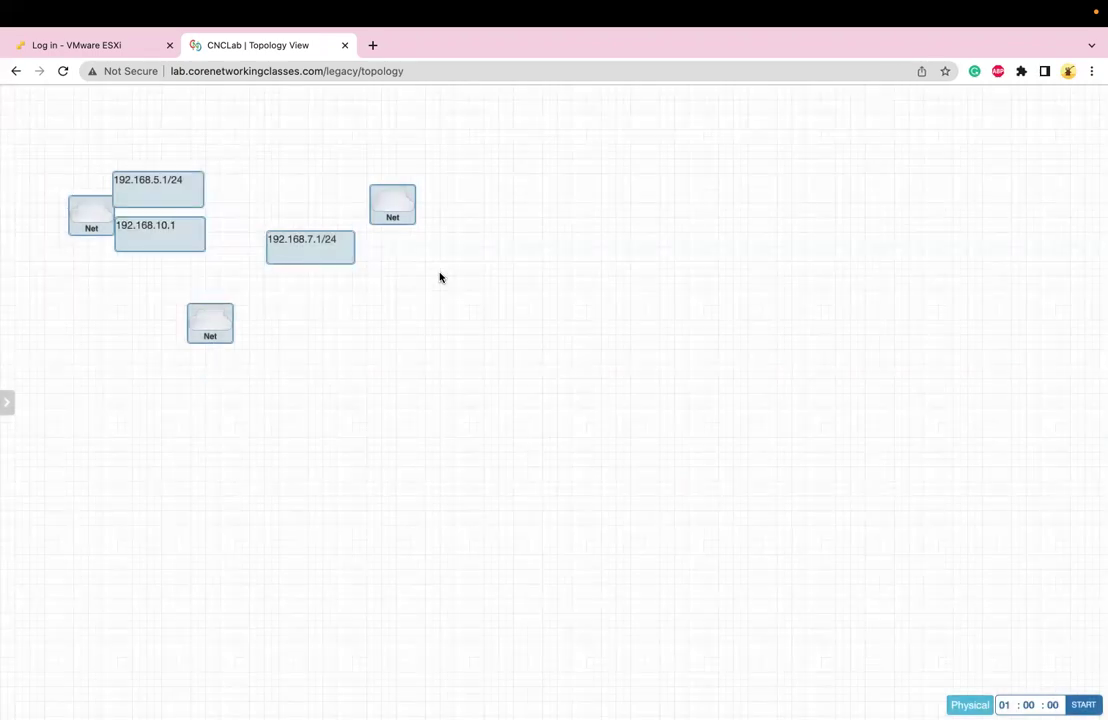
pyautogui.click(440, 268)
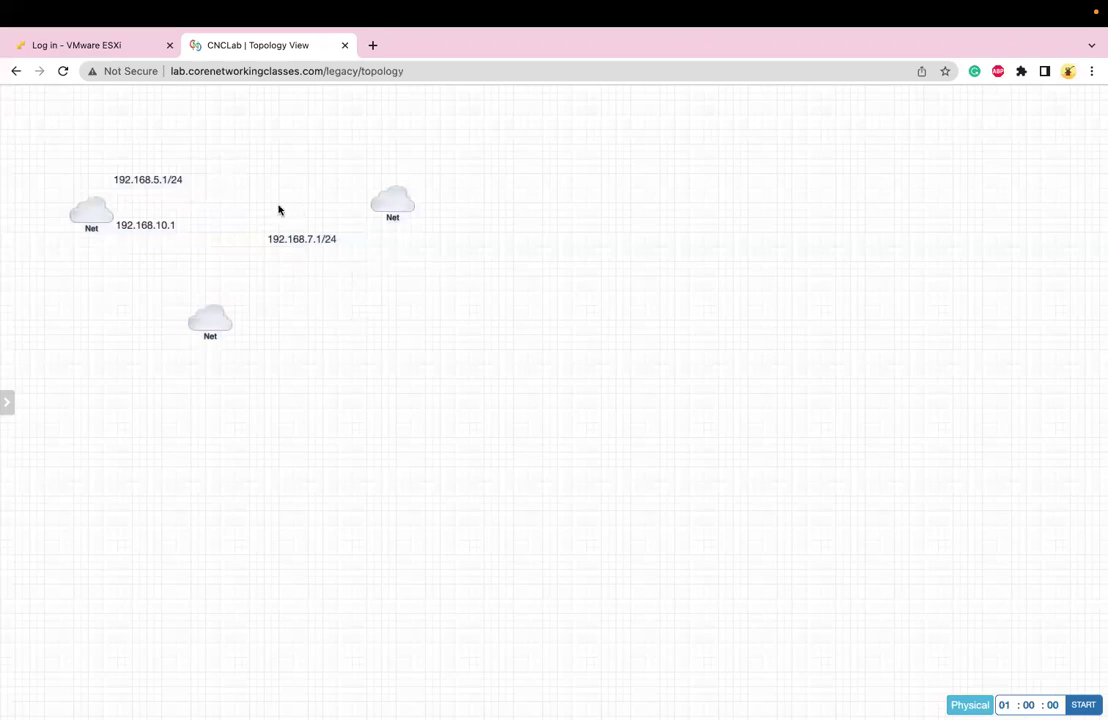
# Delete the 192.168.7.1/24, 192.168.10.1 and 192.168.5.1/24 labels
pyautogui.rightClick(301, 241)
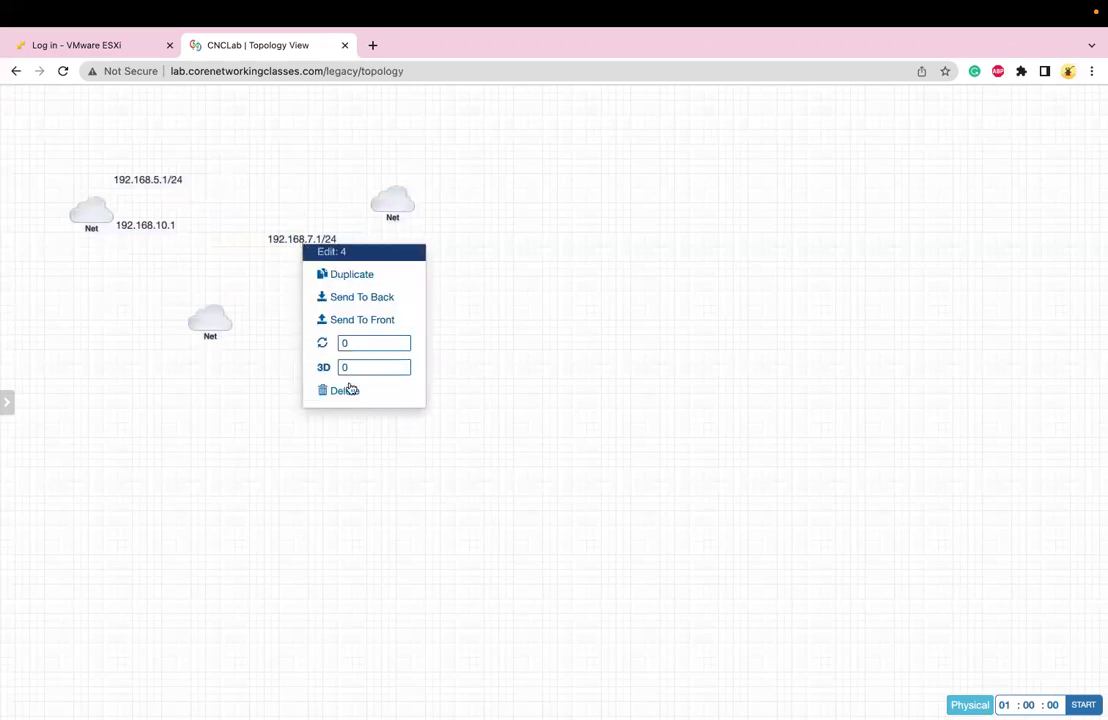
pyautogui.click(345, 389)
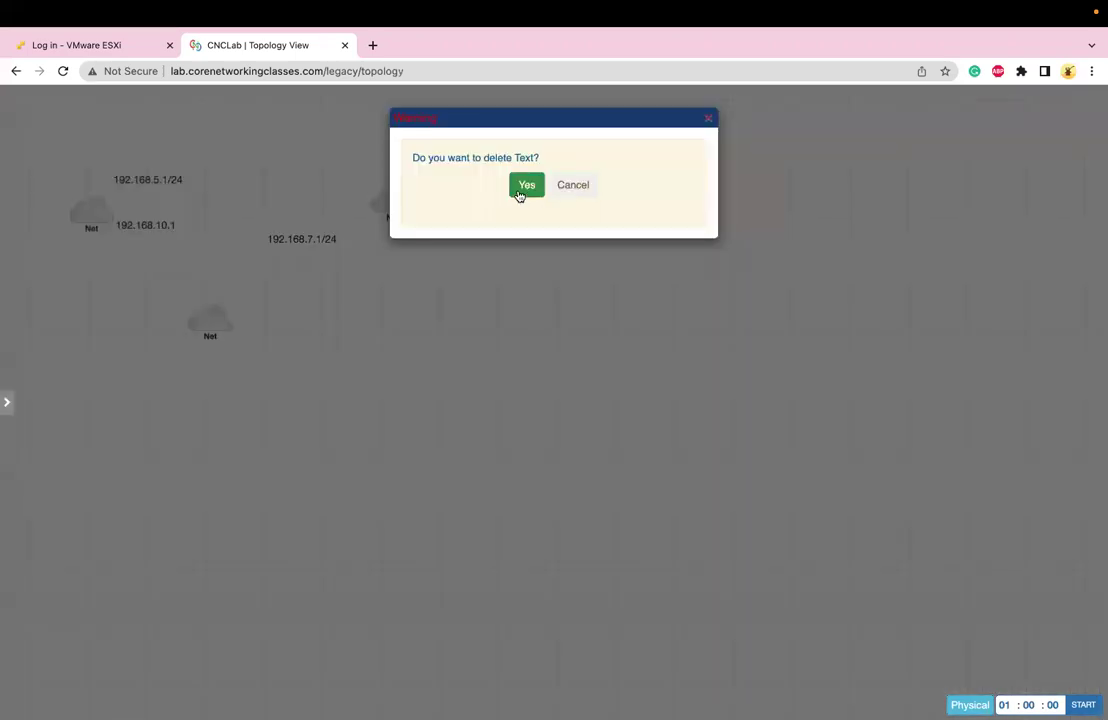
pyautogui.click(522, 188)
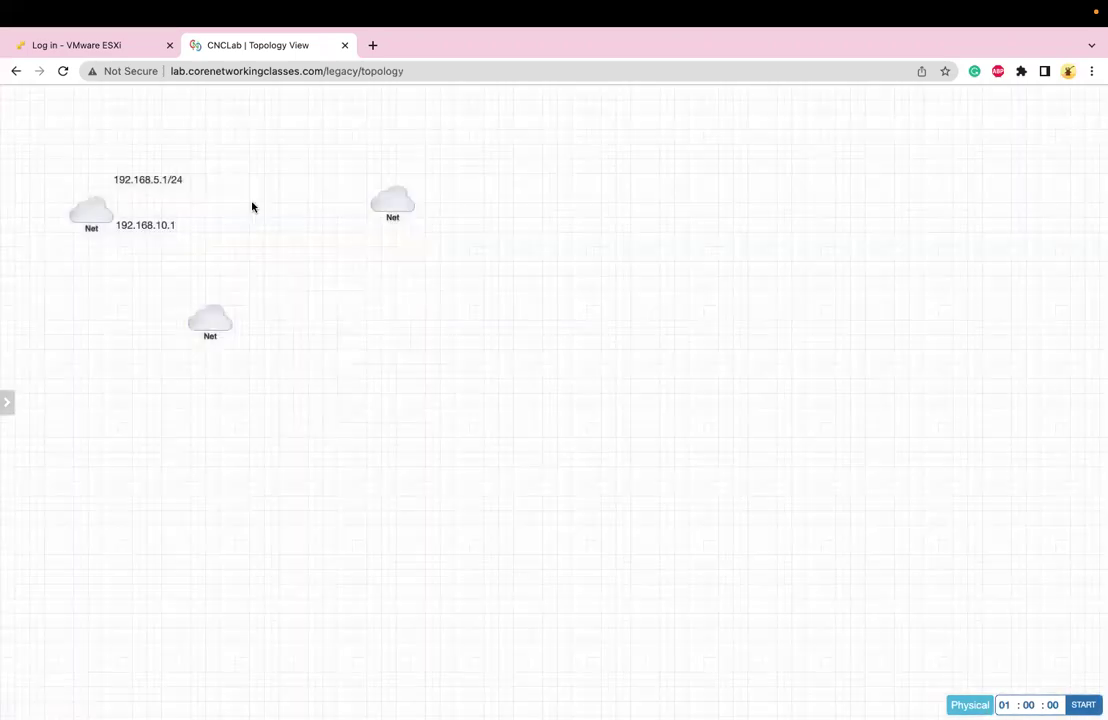
pyautogui.rightClick(171, 225)
pyautogui.click(217, 375)
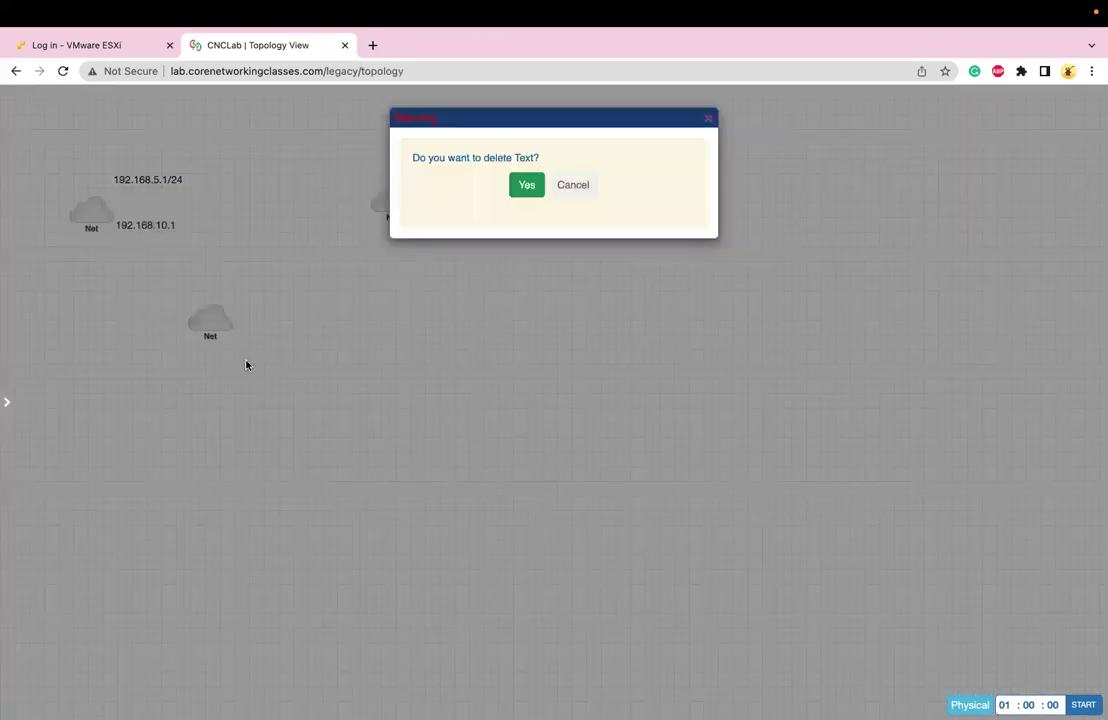
pyautogui.click(515, 185)
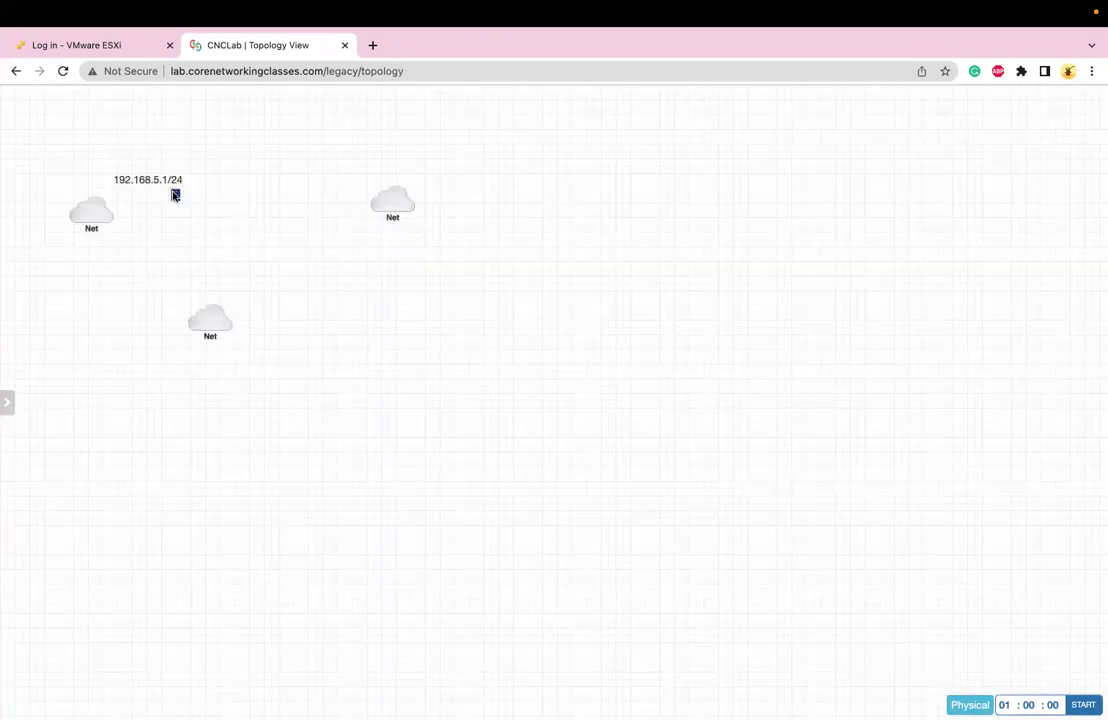
pyautogui.rightClick(173, 190)
pyautogui.click(218, 335)
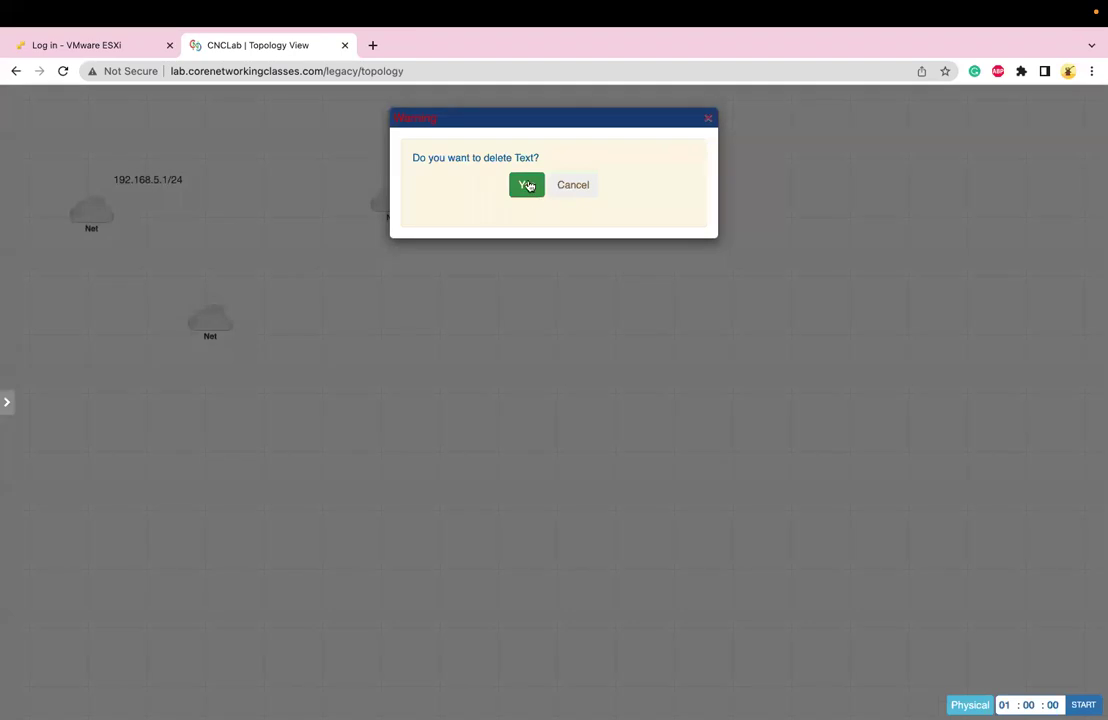
pyautogui.click(526, 185)
# Delete the three remaining Net clouds
pyautogui.rightClick(393, 212)
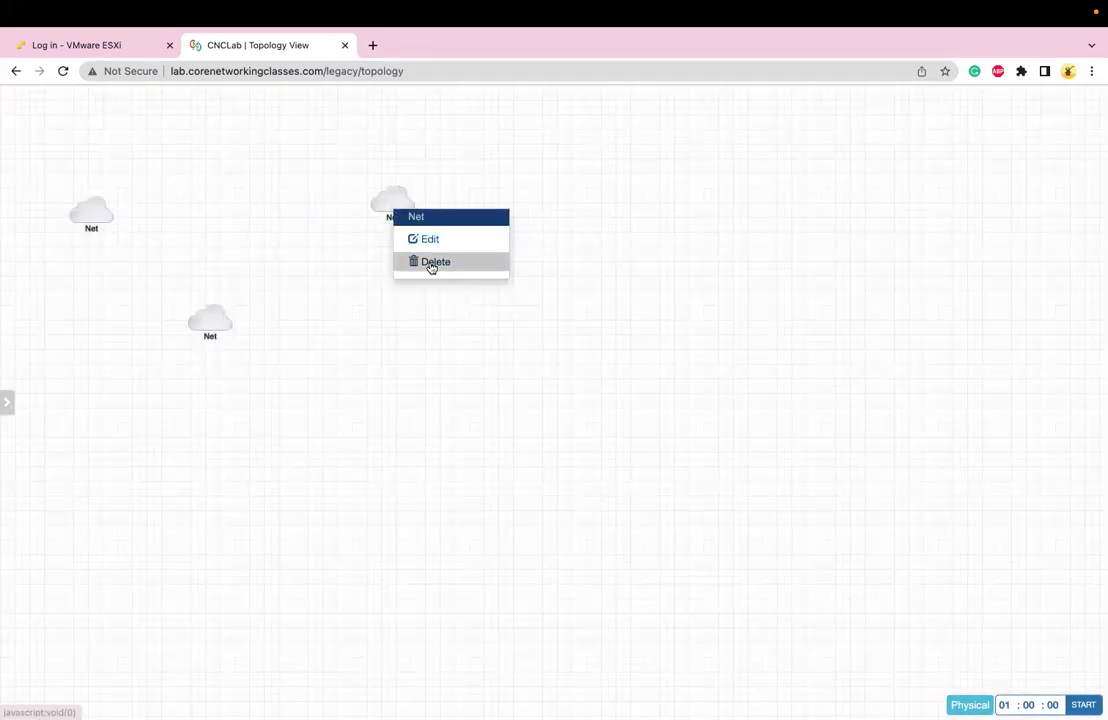
pyautogui.click(430, 262)
pyautogui.click(528, 185)
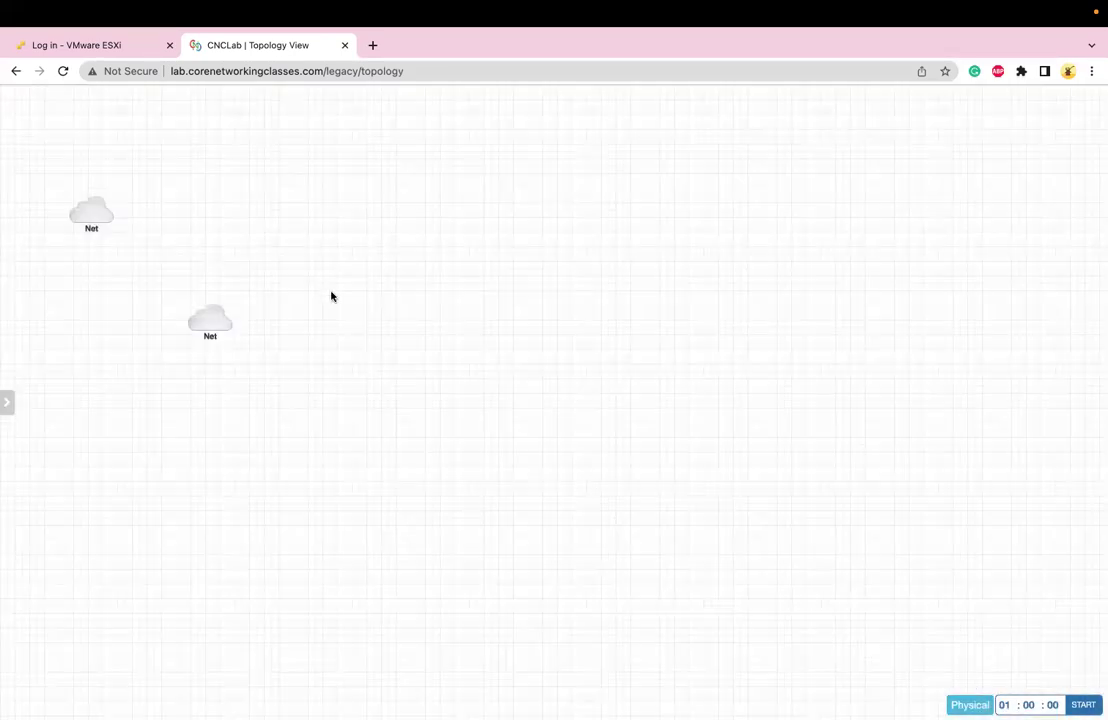
pyautogui.rightClick(208, 325)
pyautogui.click(228, 378)
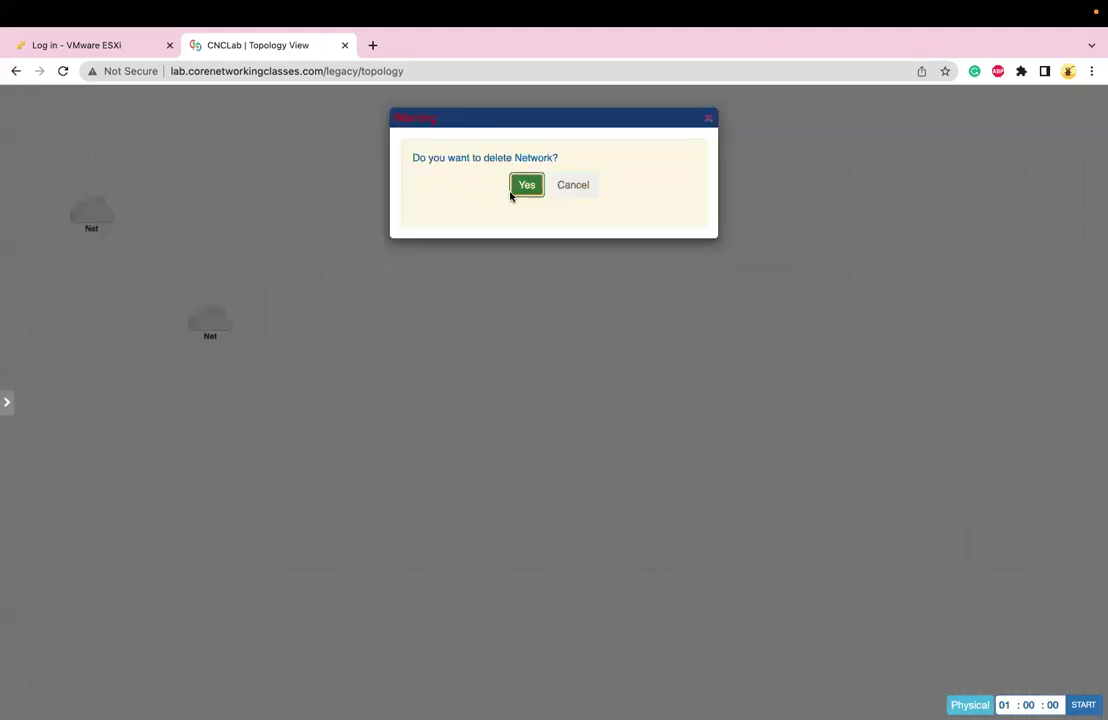
pyautogui.click(511, 191)
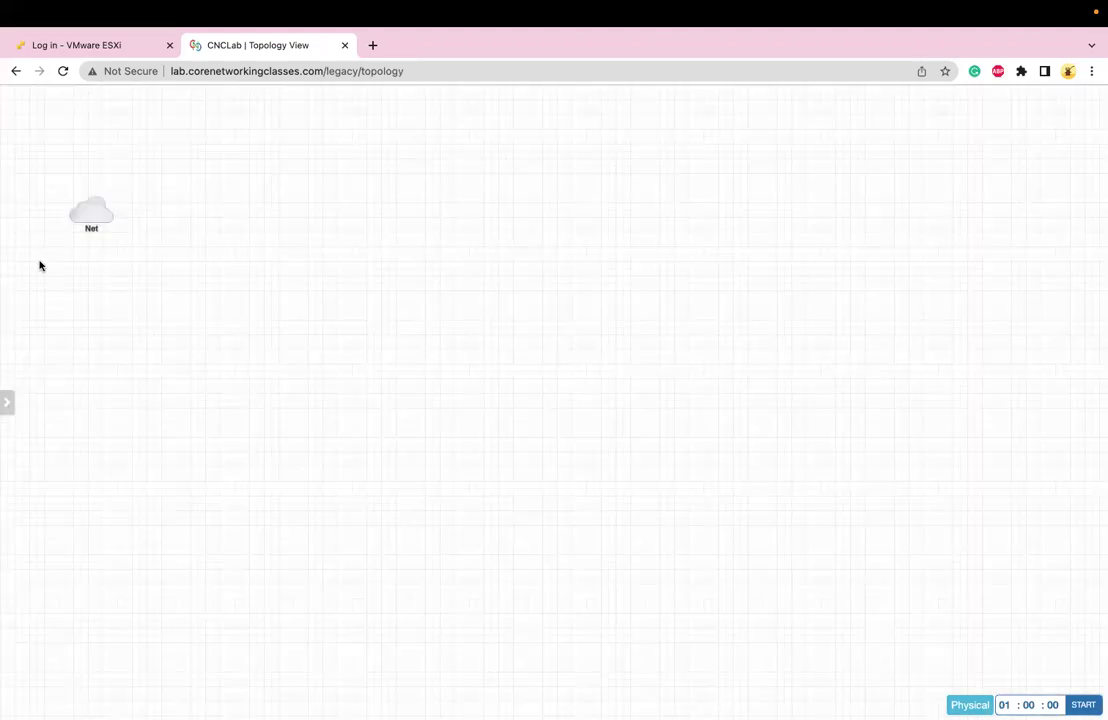
pyautogui.rightClick(88, 218)
pyautogui.click(118, 271)
pyautogui.click(526, 184)
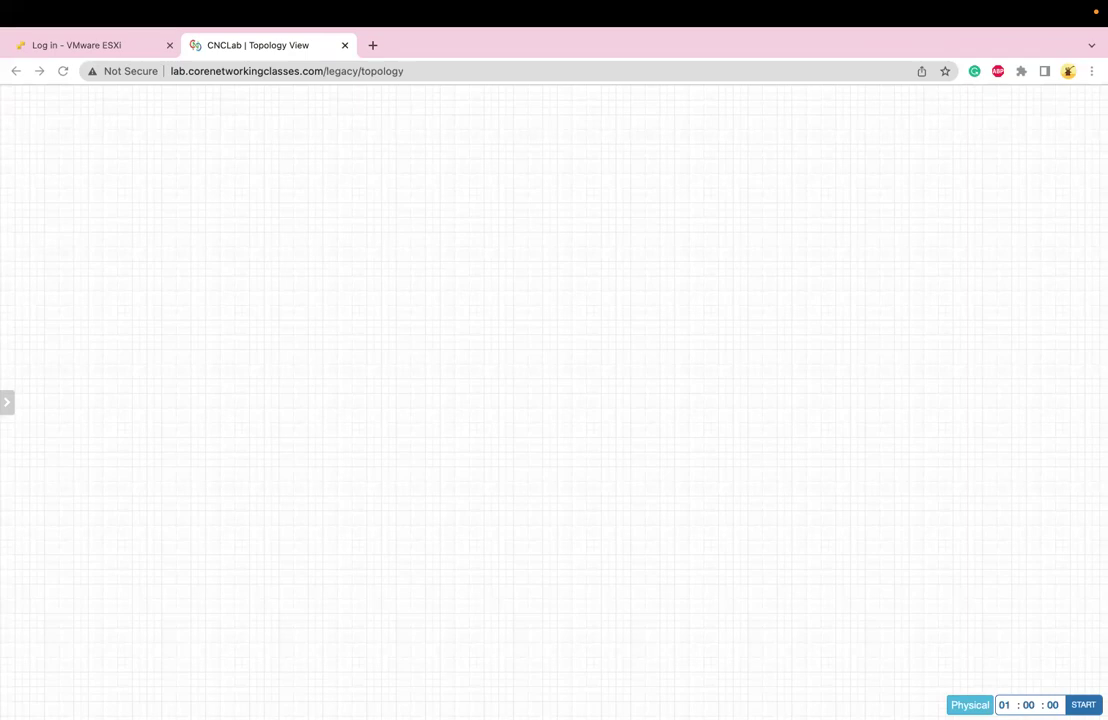
# Add a Palo Alto node using the paloalto-8.0.0 image
pyautogui.rightClick(448, 236)
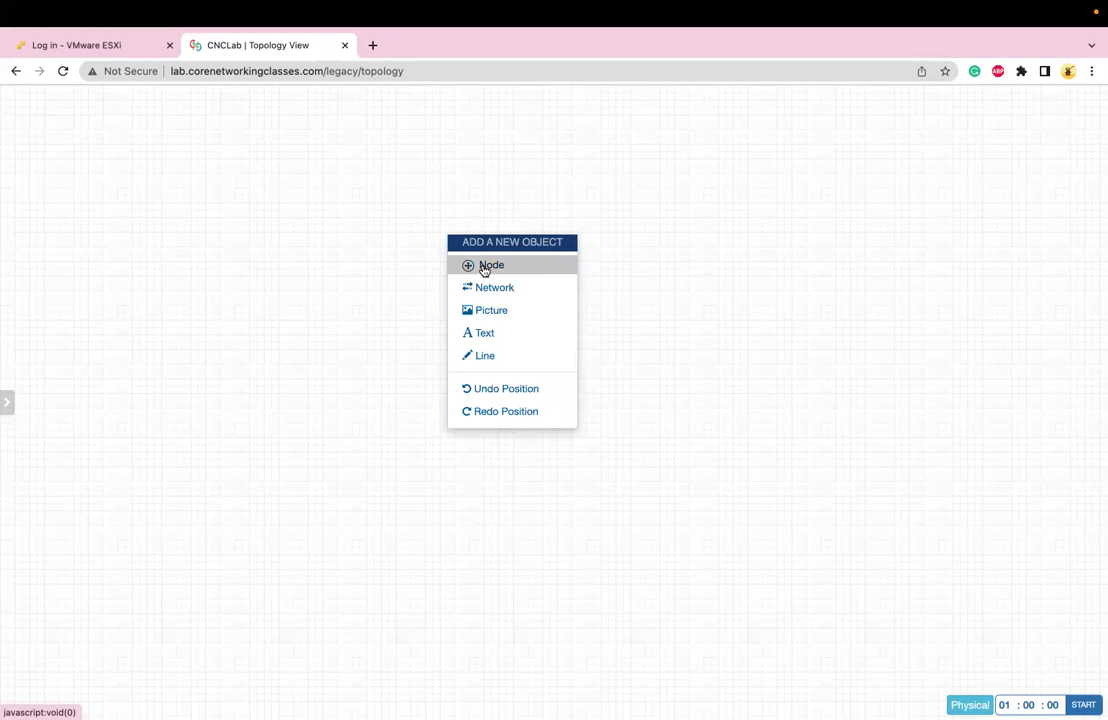
pyautogui.click(484, 267)
pyautogui.scroll(-1, 320, 450)
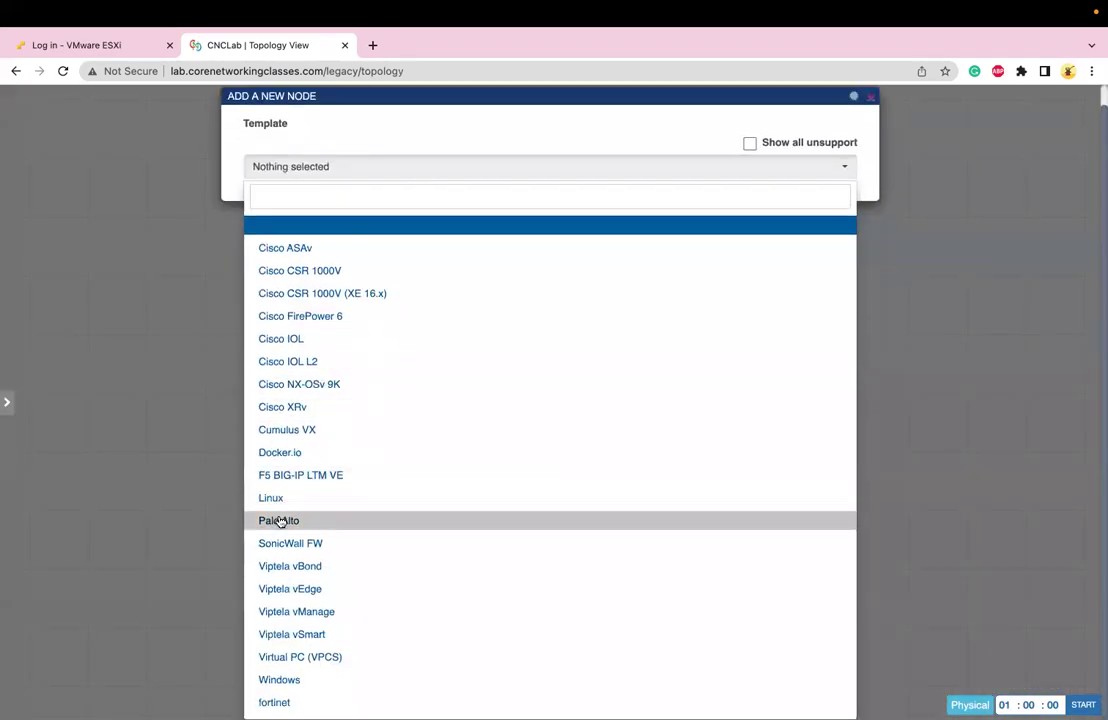
pyautogui.click(280, 521)
pyautogui.click(611, 248)
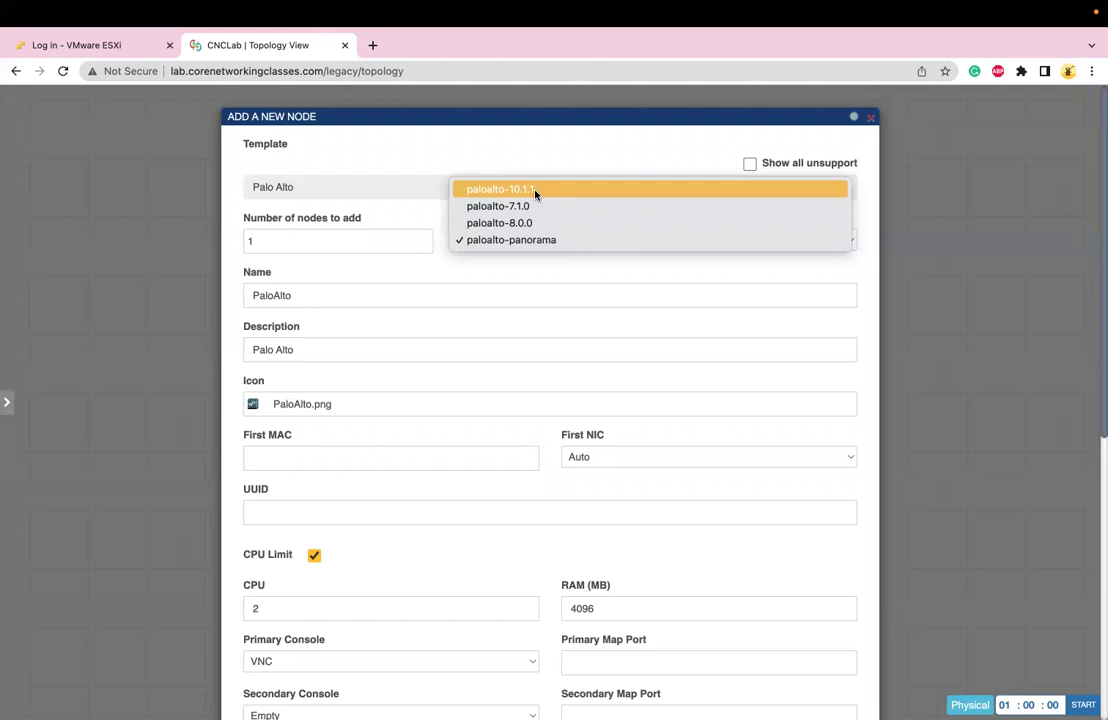
pyautogui.click(529, 223)
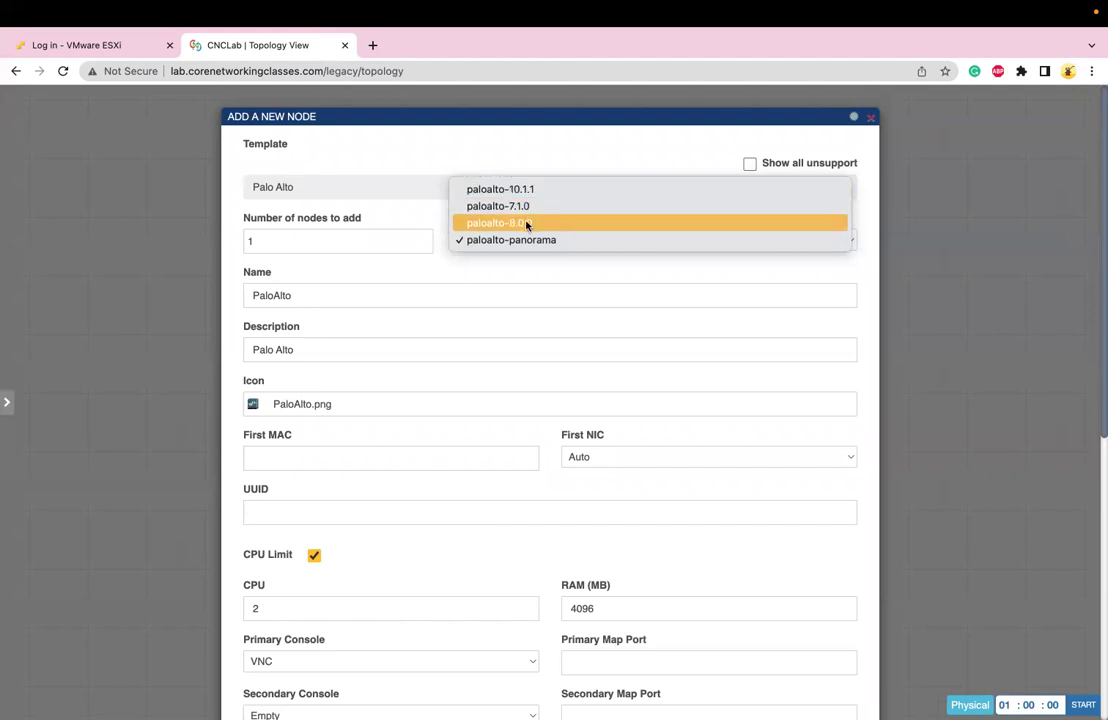
# Set the node's RAM to 8096 MB and CPU to 4, and save it
pyautogui.scroll(-5, 498, 354)
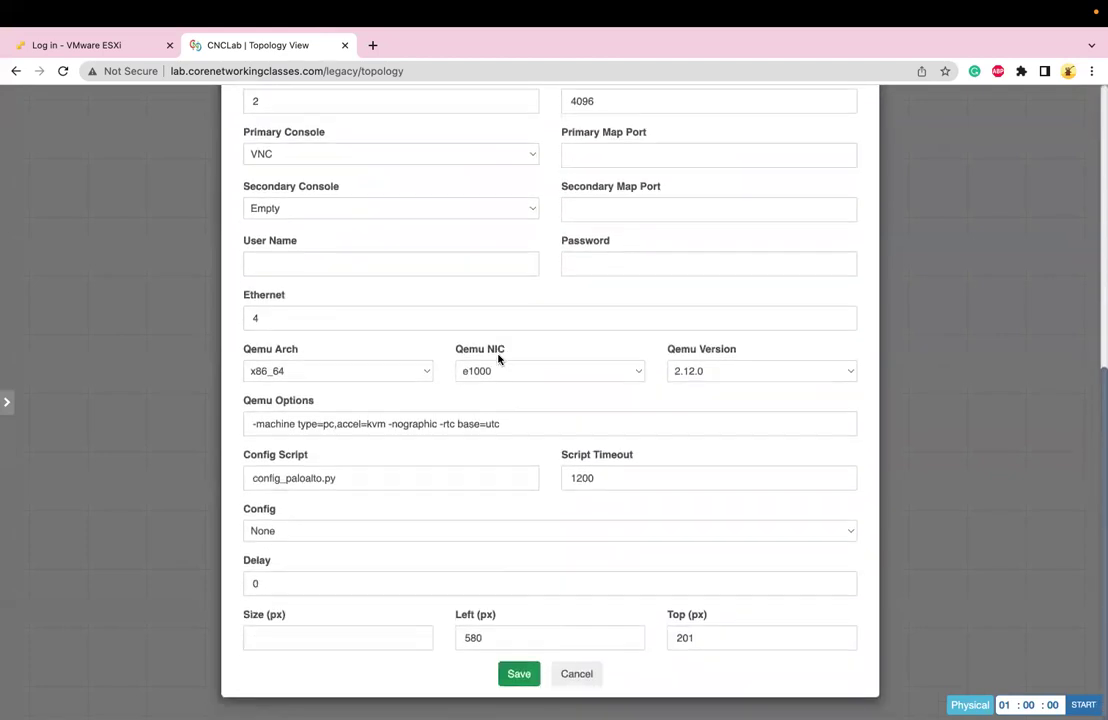
pyautogui.scroll(3, 634, 248)
pyautogui.click(575, 256)
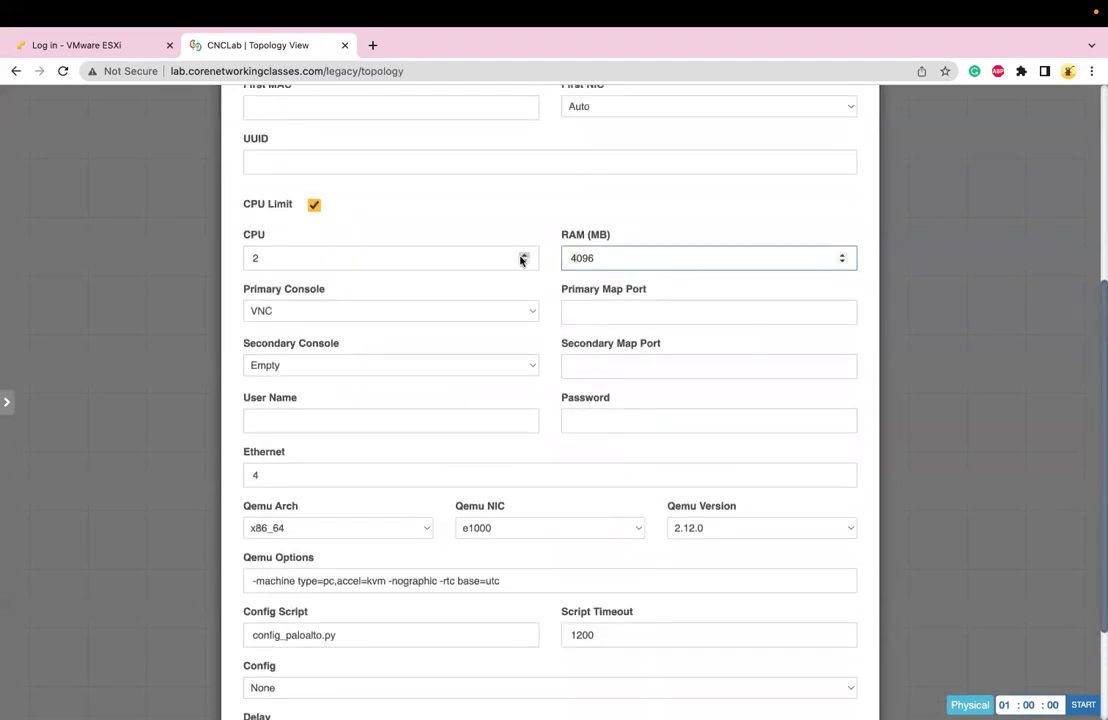
pyautogui.press('BackSpace')
pyautogui.write('8')
pyautogui.click(354, 258)
pyautogui.press('BackSpace')
pyautogui.write('4')
pyautogui.scroll(-3, 460, 420)
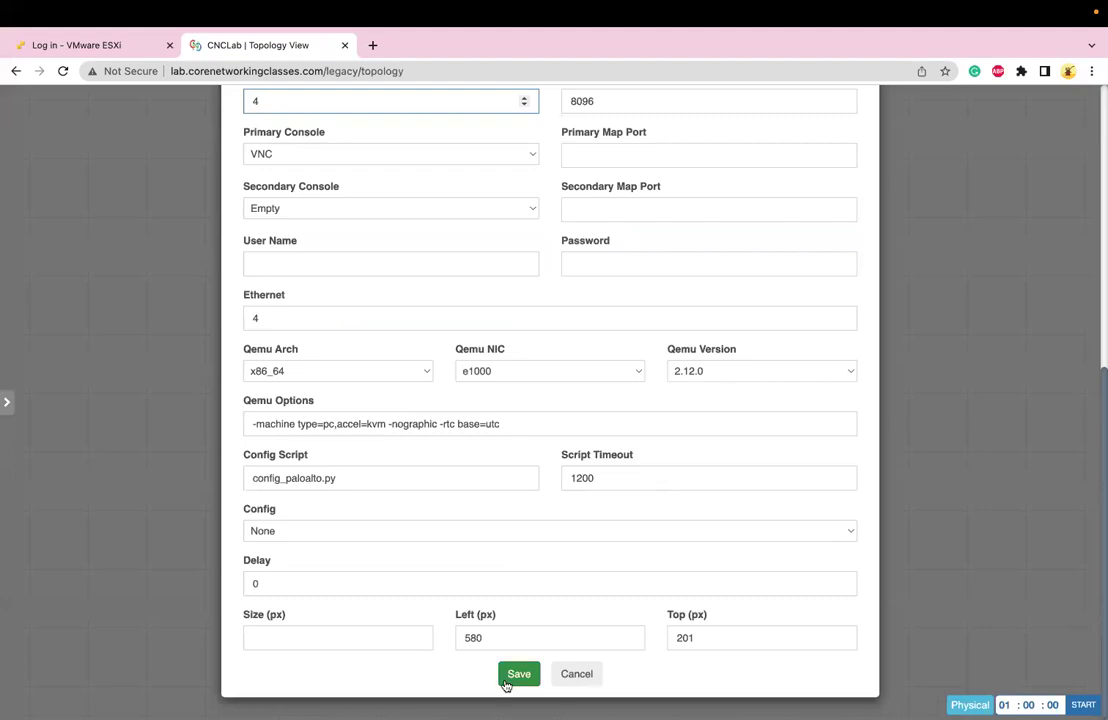
pyautogui.click(512, 676)
# Add a new node using the Windows template
pyautogui.rightClick(419, 331)
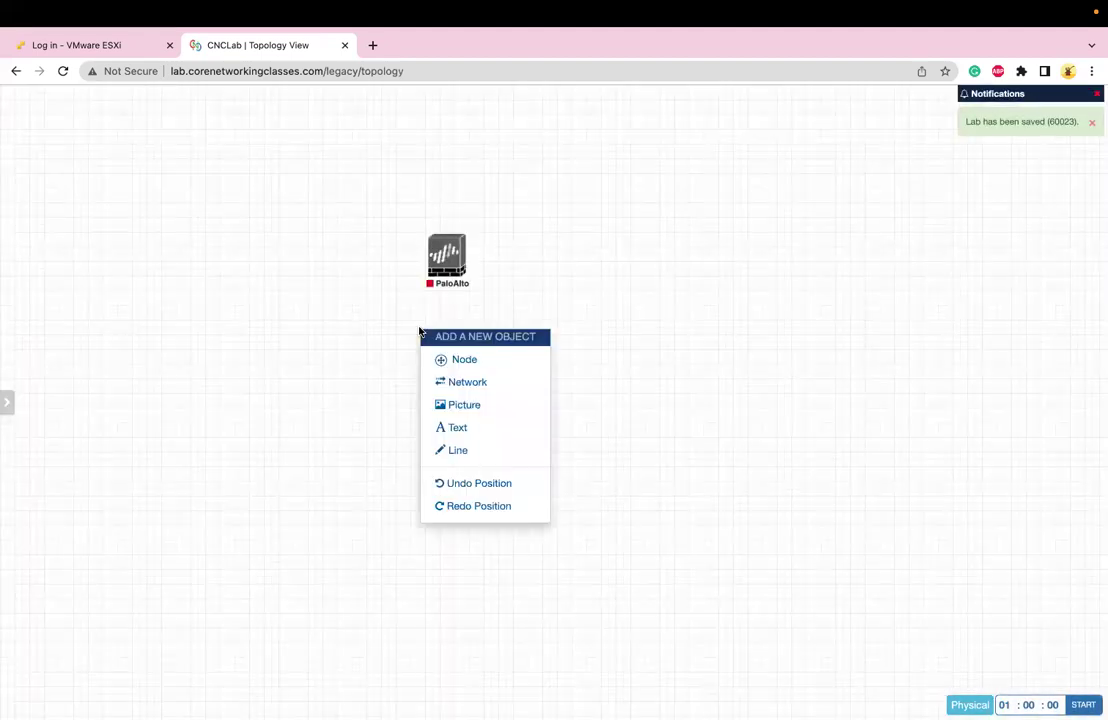
pyautogui.click(445, 363)
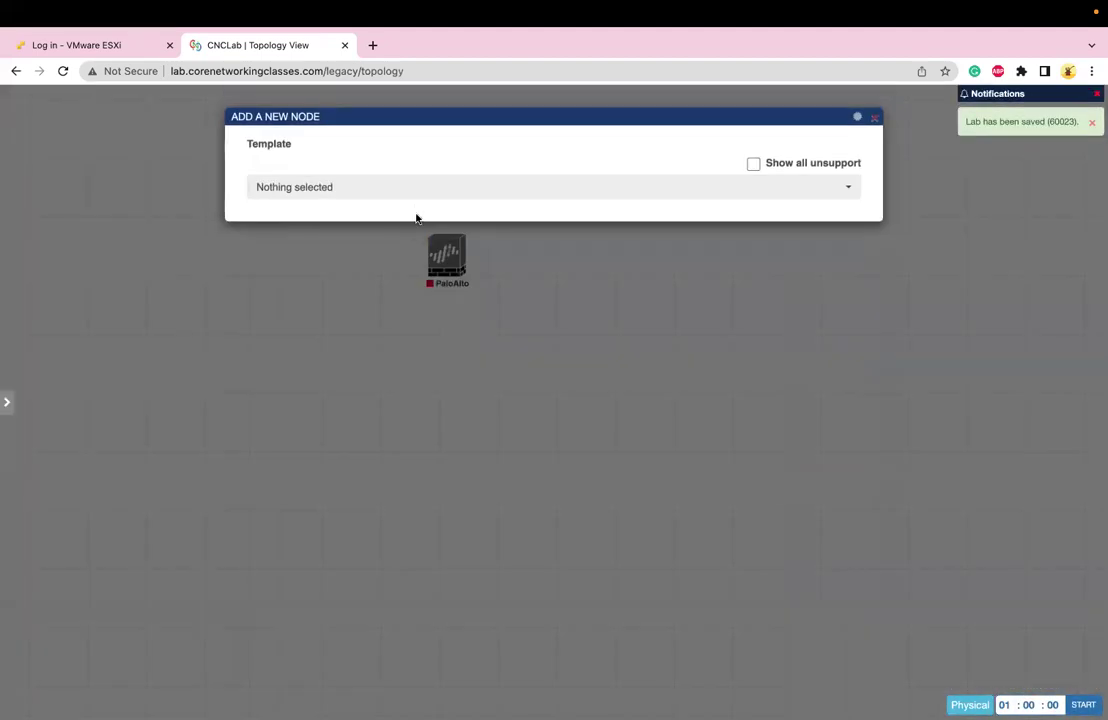
pyautogui.click(411, 190)
pyautogui.scroll(-1, 320, 620)
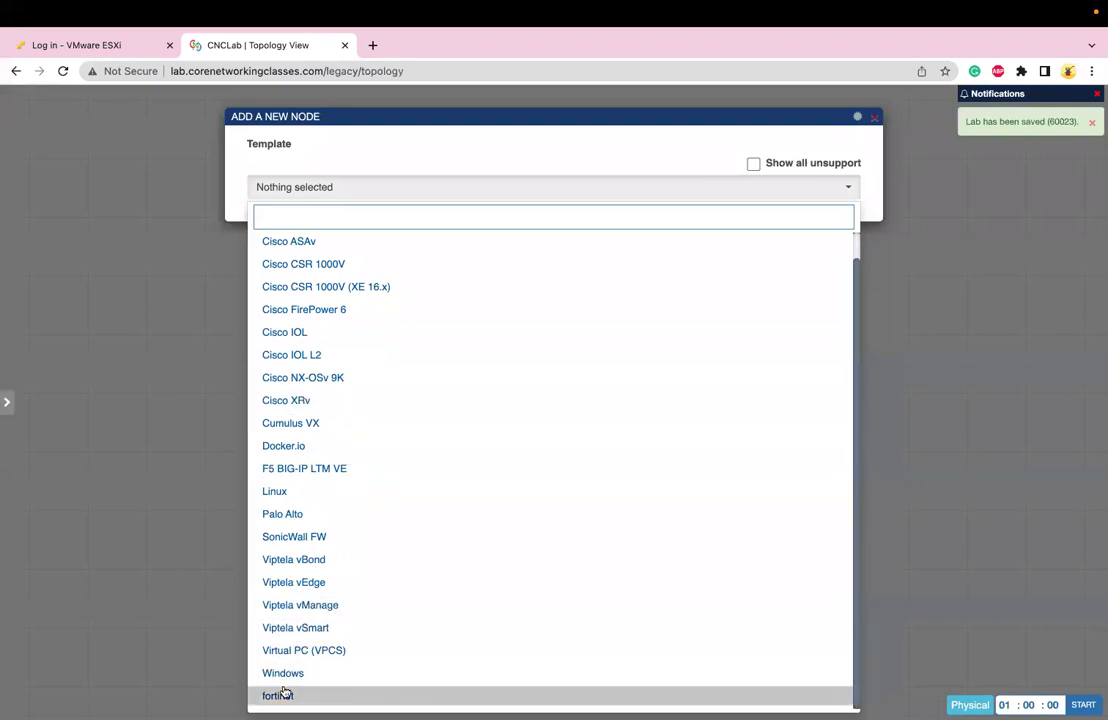
pyautogui.click(284, 678)
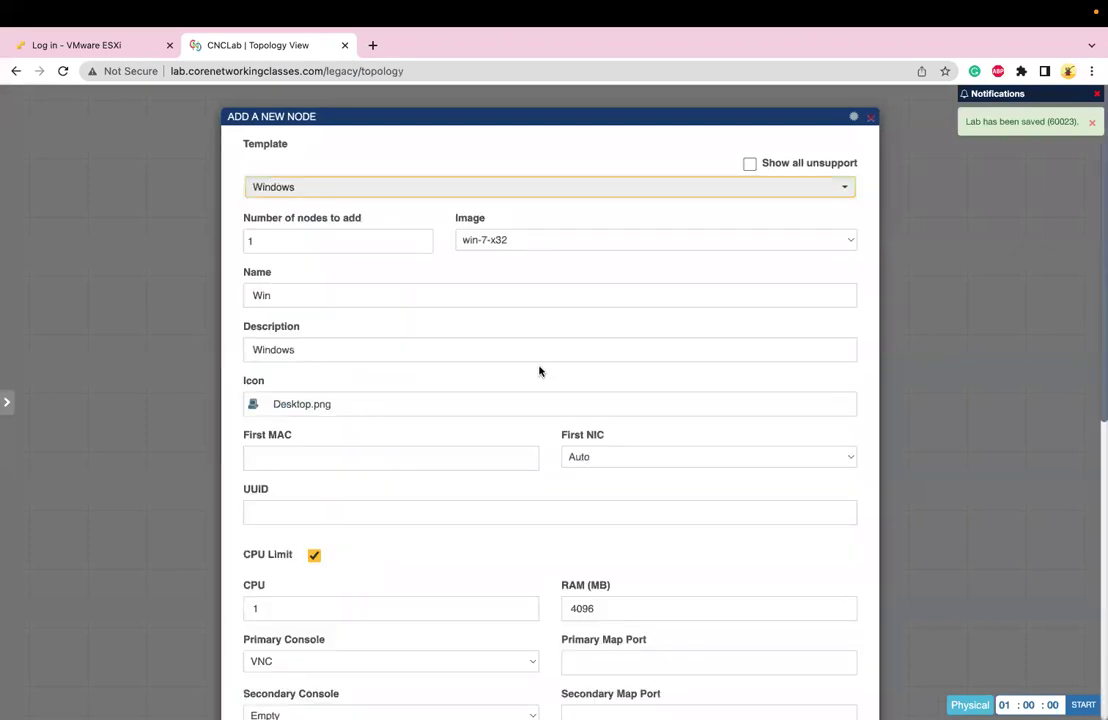
pyautogui.scroll(-6, 551, 391)
pyautogui.scroll(2, 549, 540)
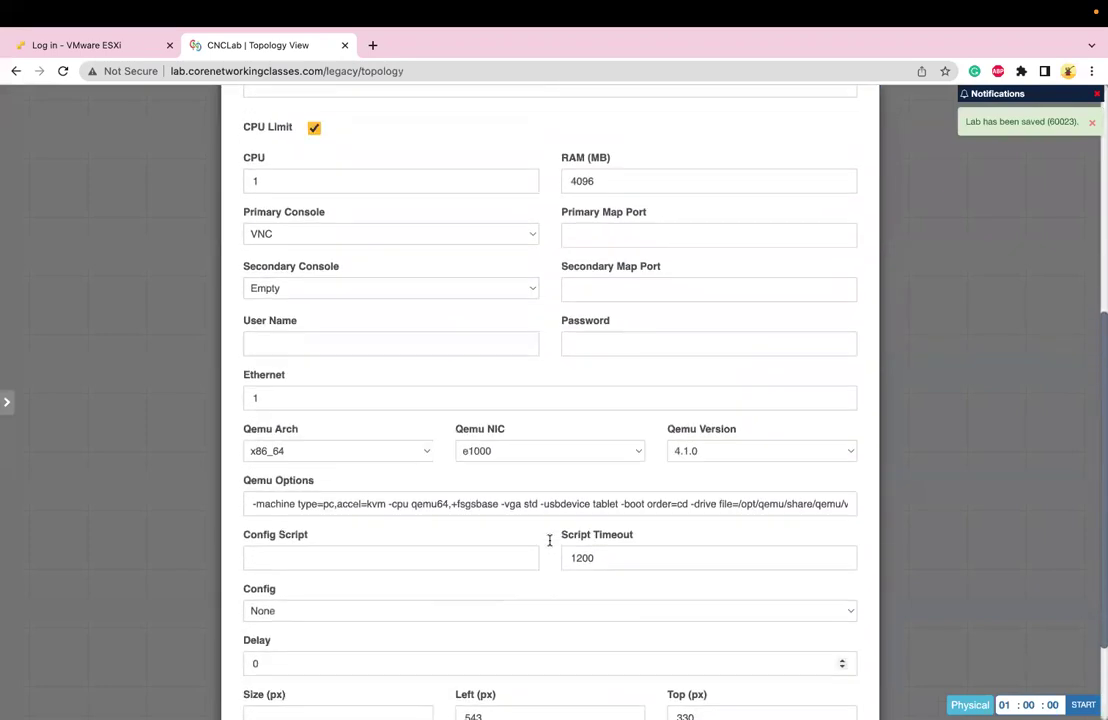
# Give the Windows node 8096 MB RAM and 2 CPUs, and save it
pyautogui.click(566, 265)
pyautogui.press('Delete')
pyautogui.write('8')
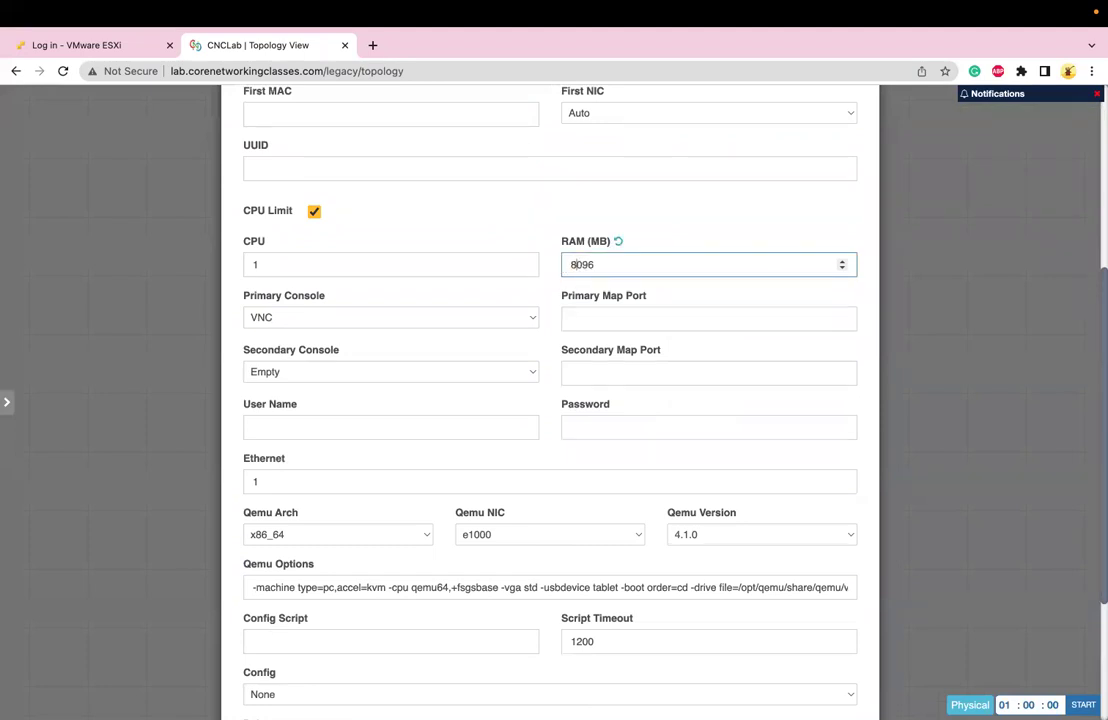
pyautogui.click(397, 258)
pyautogui.press('Delete')
pyautogui.write('2')
pyautogui.scroll(-2, 493, 508)
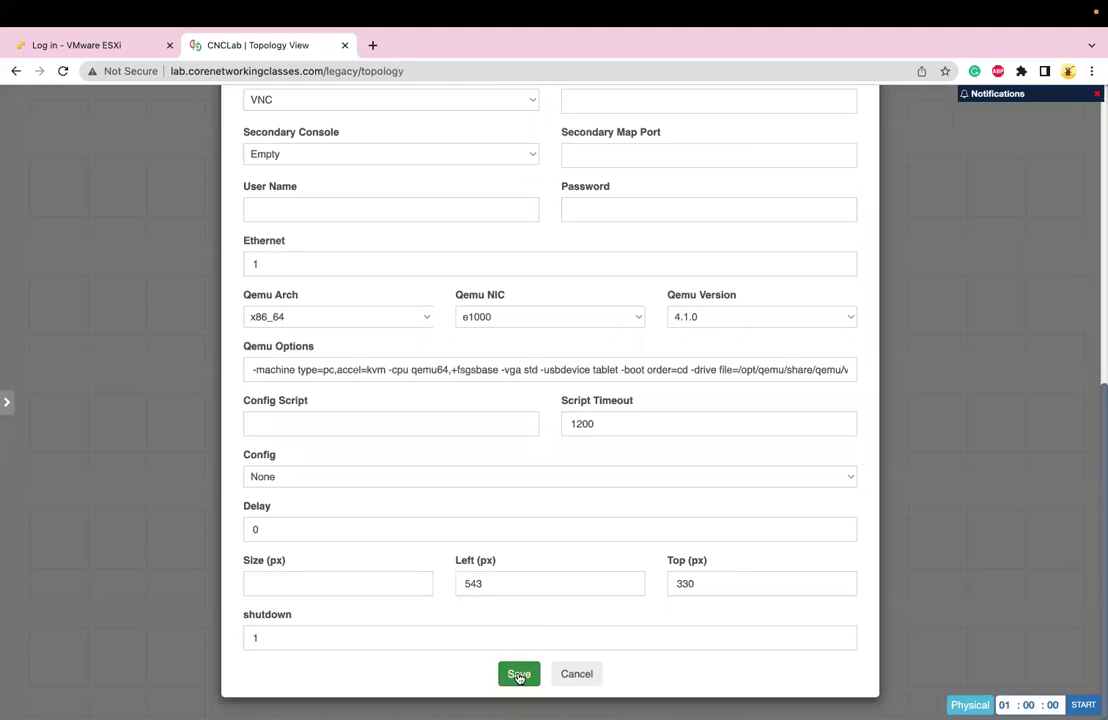
pyautogui.click(517, 673)
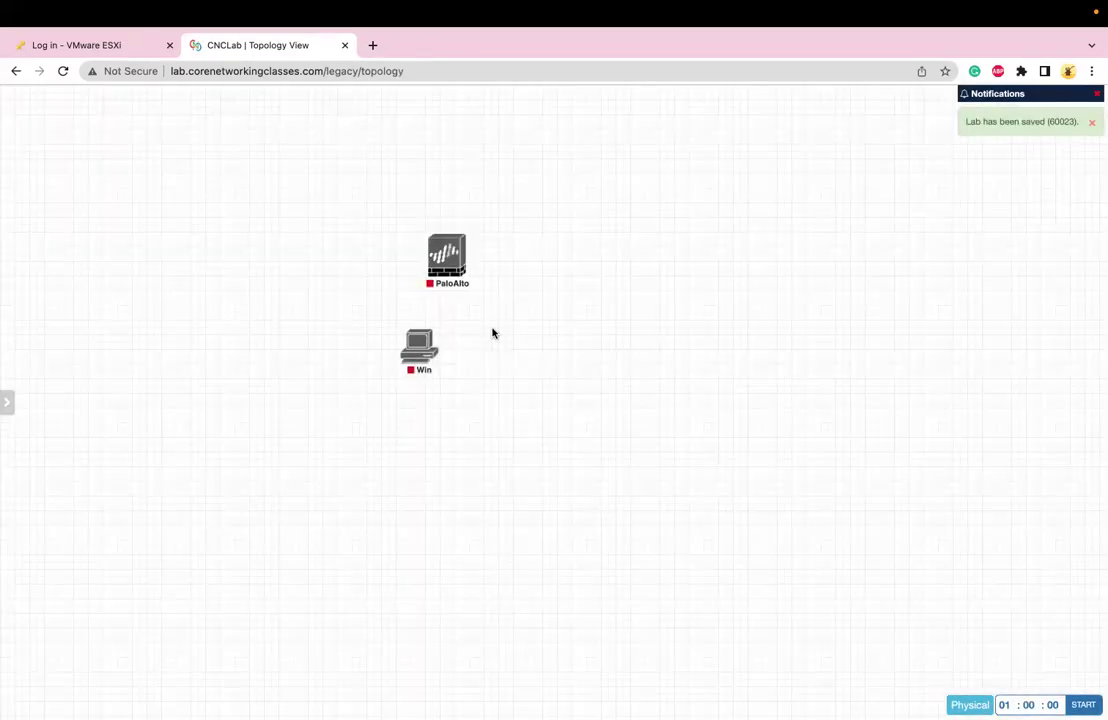
# Create a Cloud_nat network named Net
pyautogui.rightClick(492, 333)
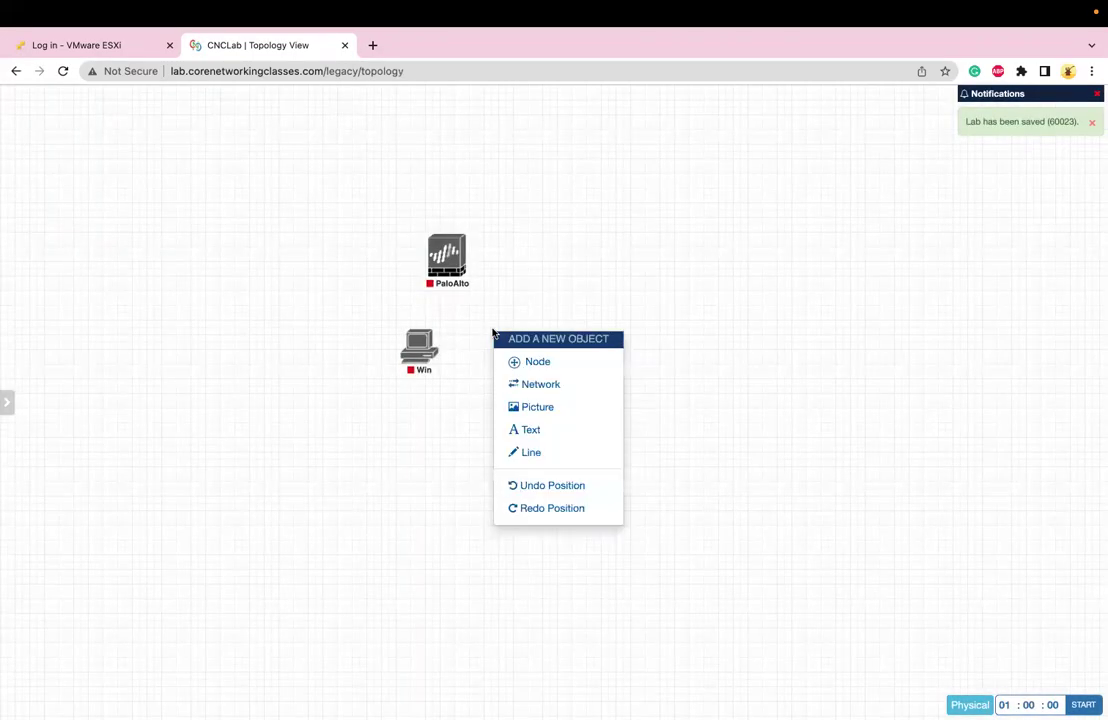
pyautogui.click(535, 386)
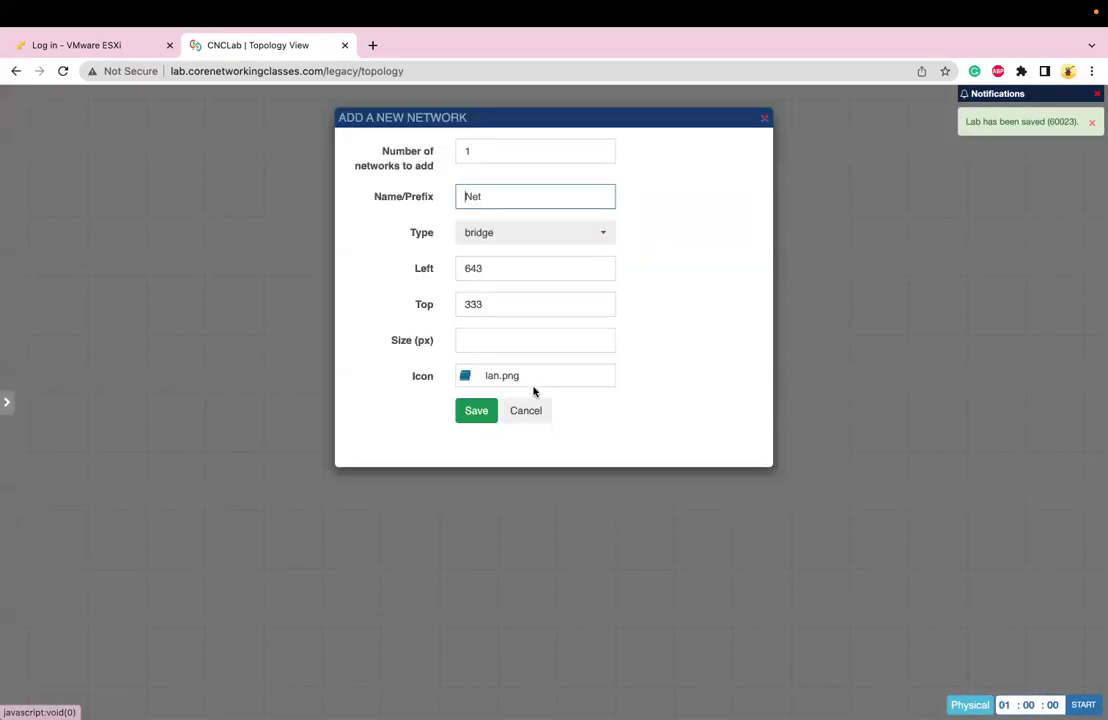
pyautogui.click(537, 238)
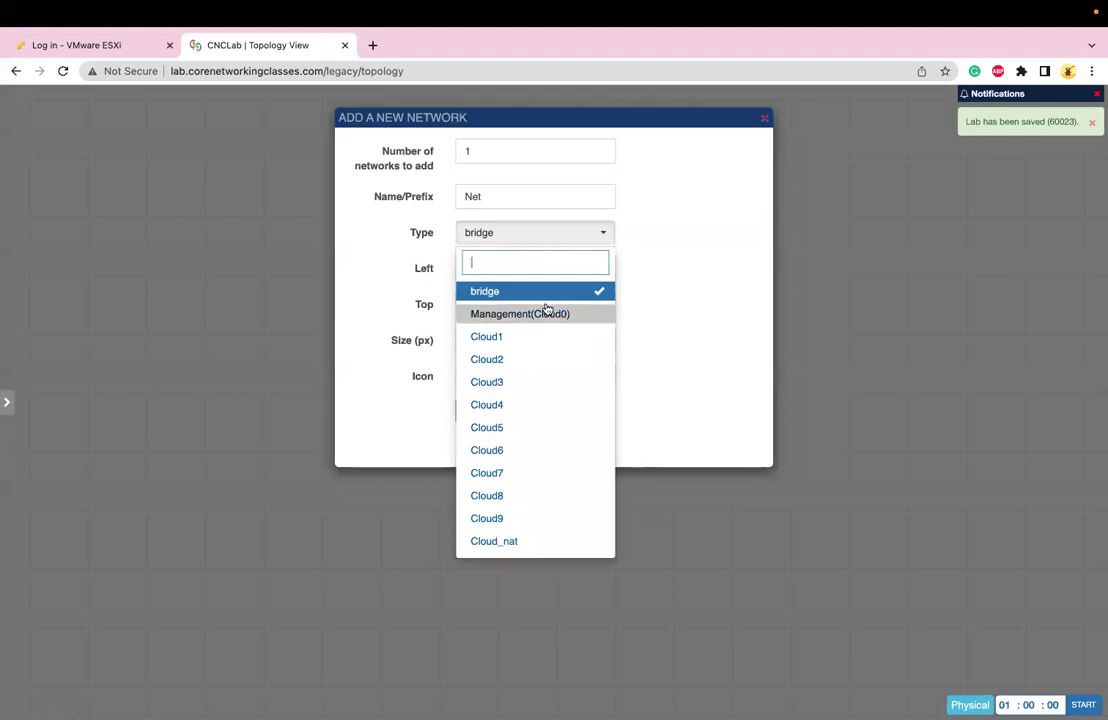
pyautogui.click(505, 540)
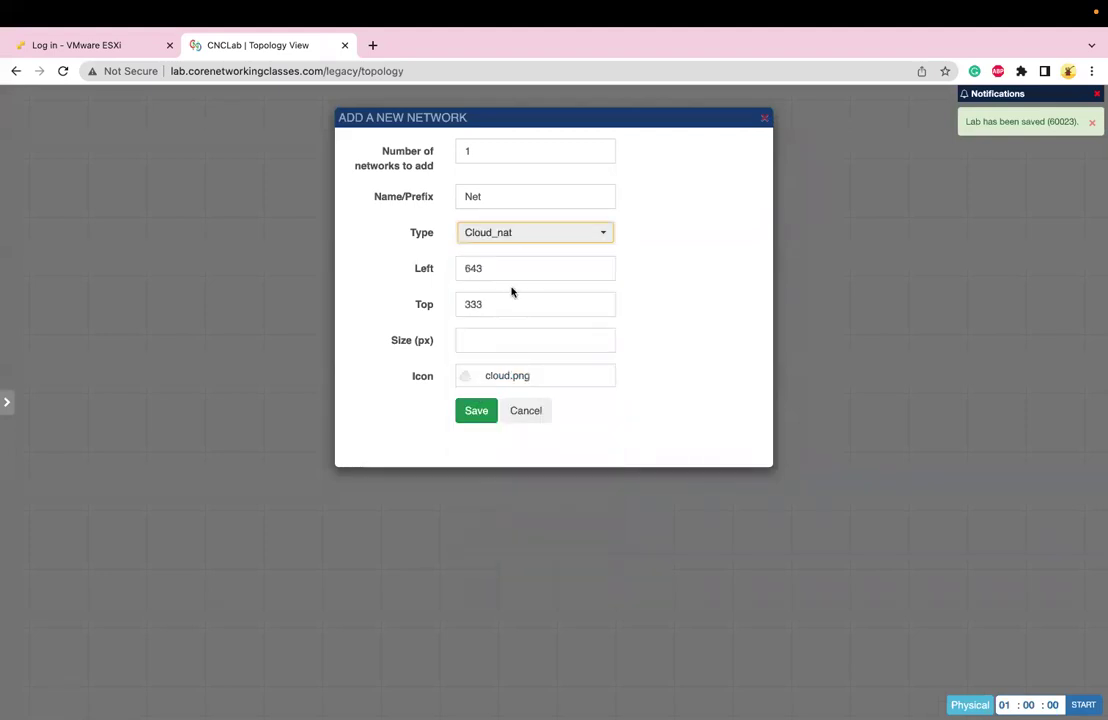
pyautogui.click(507, 231)
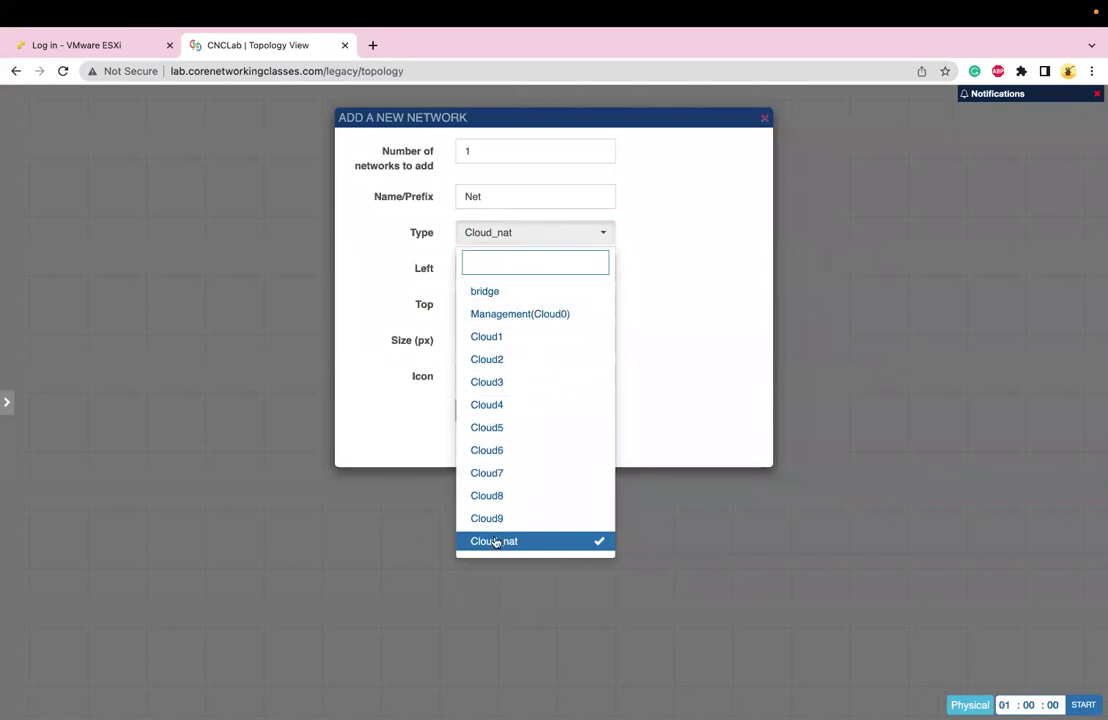
pyautogui.click(500, 550)
pyautogui.click(475, 410)
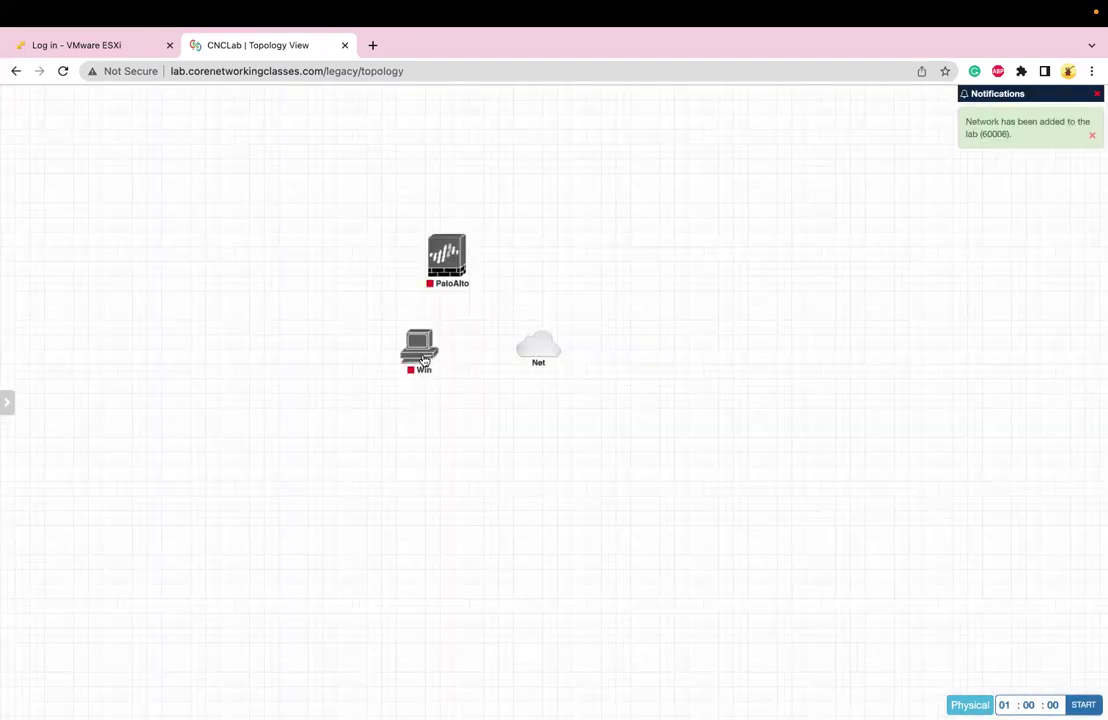
# Link Win's e0 to Net, then start a link from PaloAlto to Net
pyautogui.moveTo(432, 352); pyautogui.dragTo(534, 352)
pyautogui.click(587, 412)
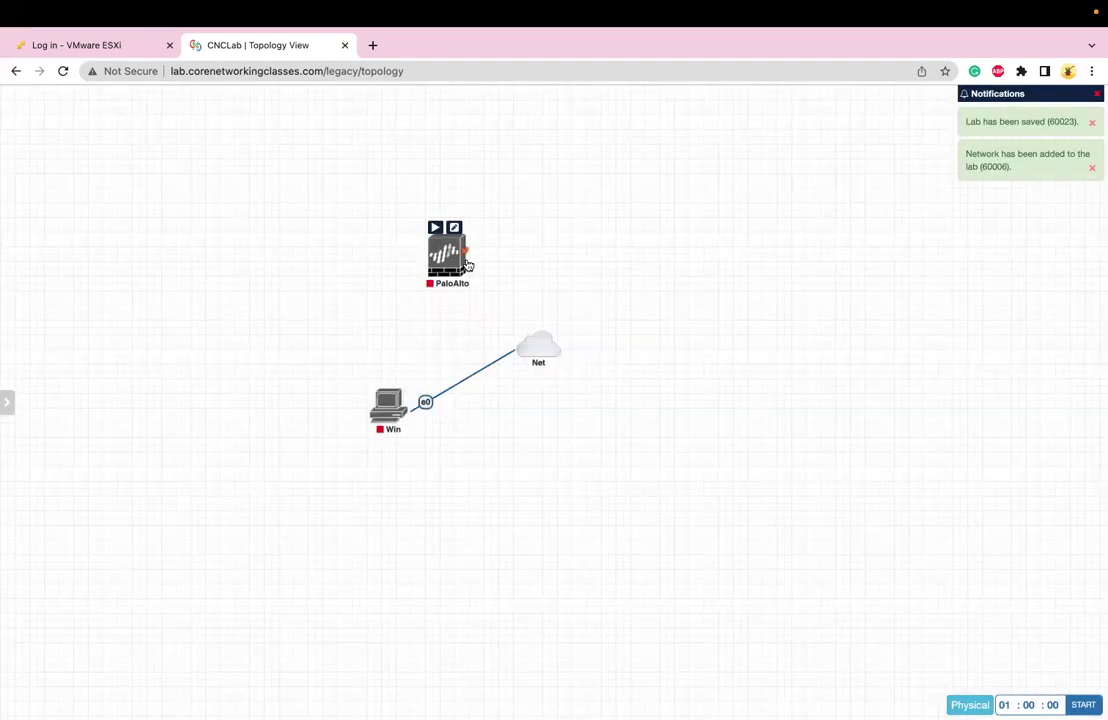
pyautogui.moveTo(468, 250); pyautogui.dragTo(537, 343)
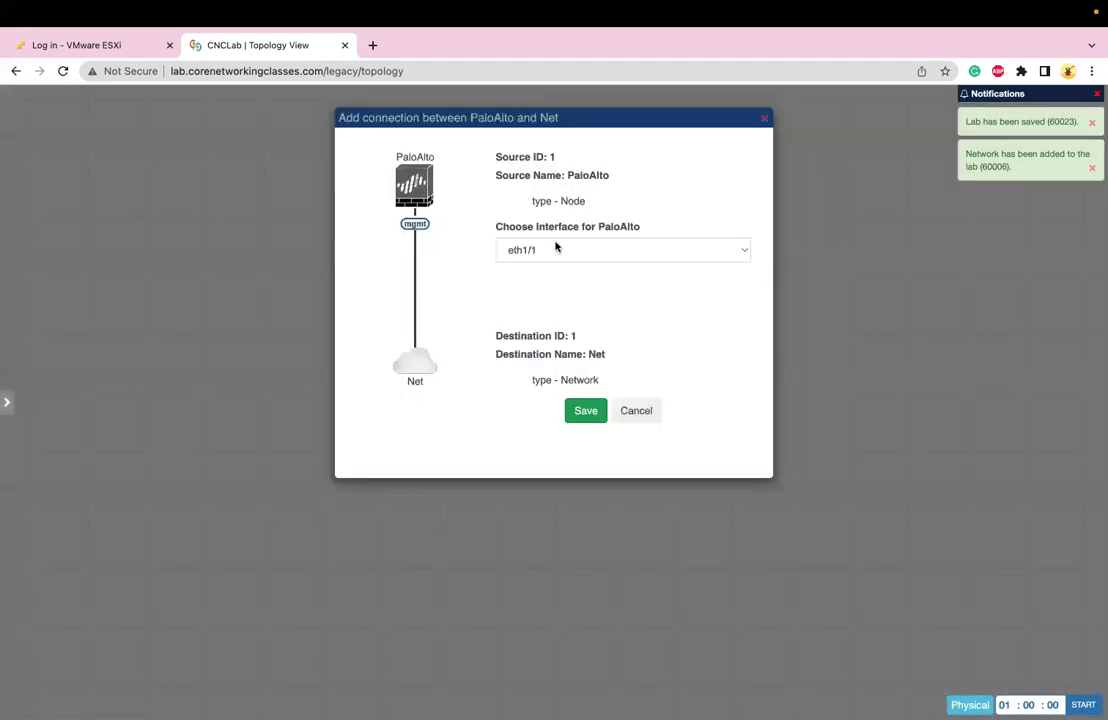
# Connect PaloAlto to the Net cloud through its mgmt interface
pyautogui.click(559, 254)
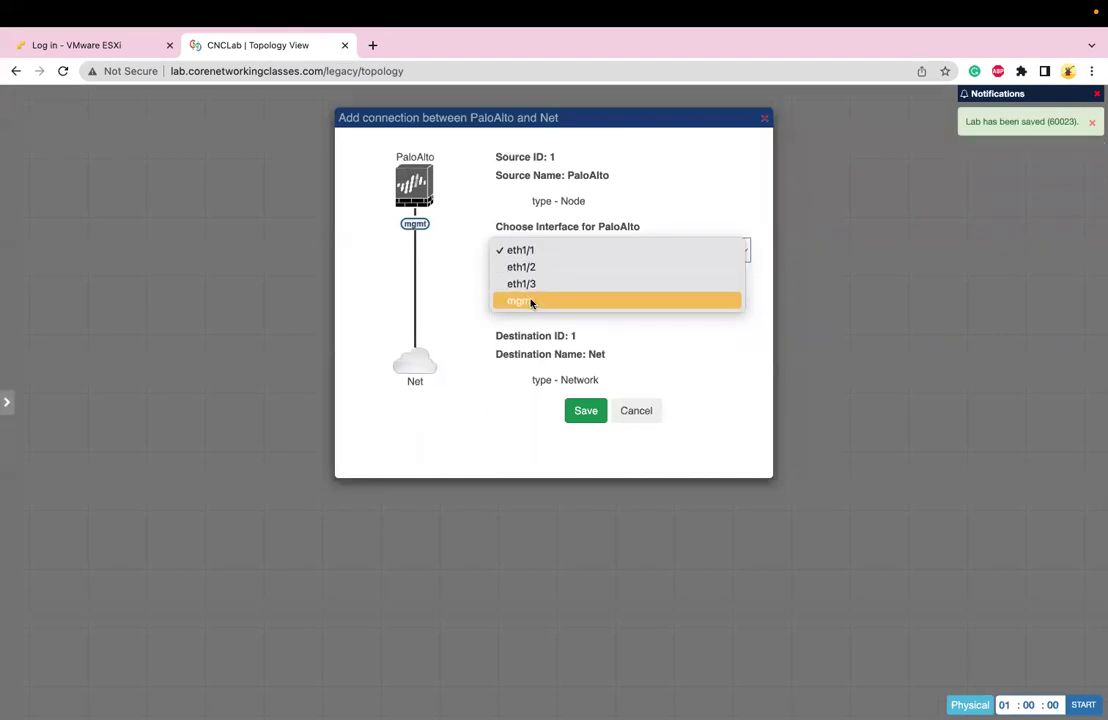
pyautogui.click(531, 302)
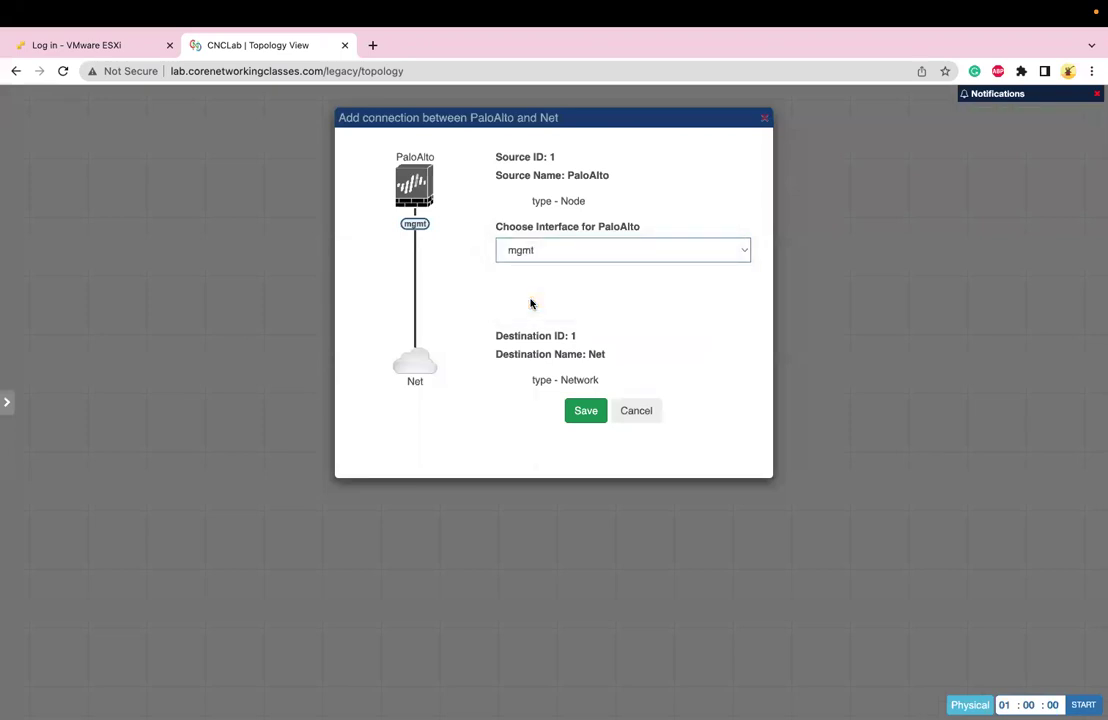
pyautogui.click(588, 408)
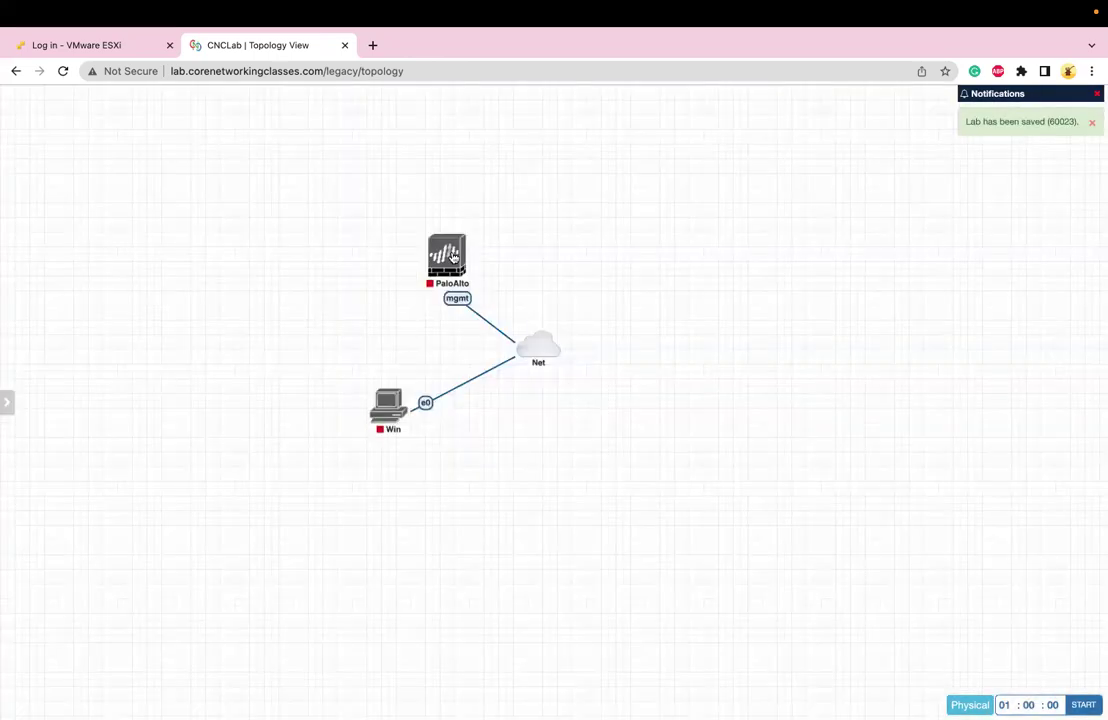
# Start PaloAlto and Win, then open PaloAlto's console in its own browser tab
pyautogui.click(436, 227)
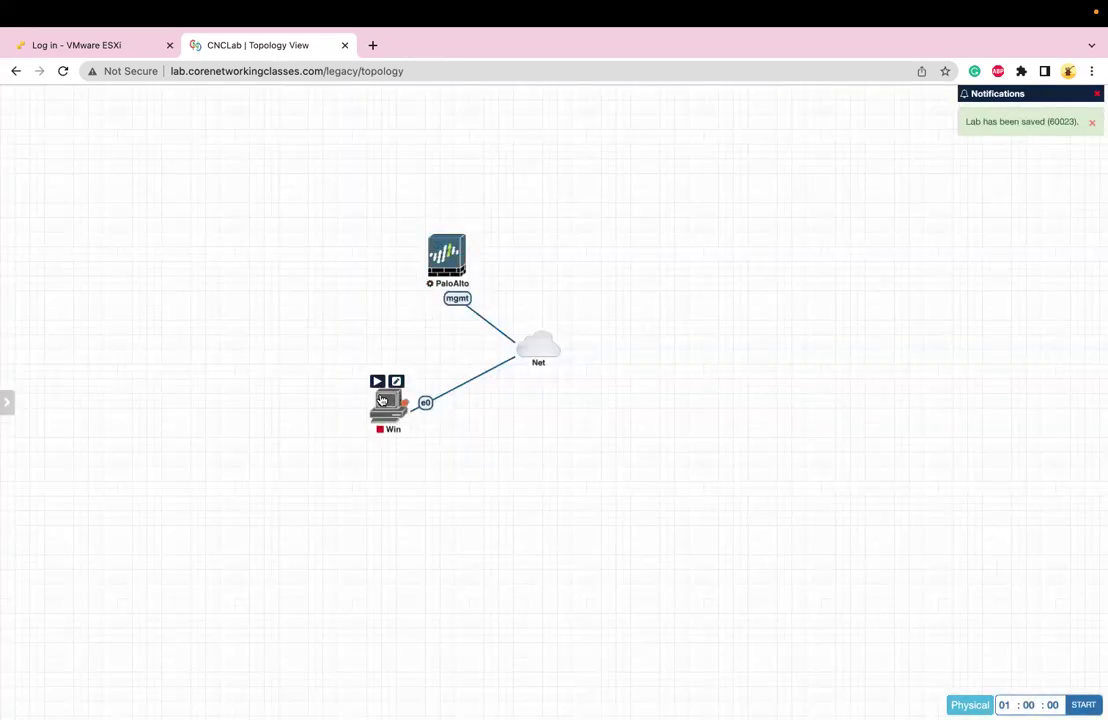
pyautogui.click(378, 382)
pyautogui.moveTo(437, 268); pyautogui.dragTo(381, 267)
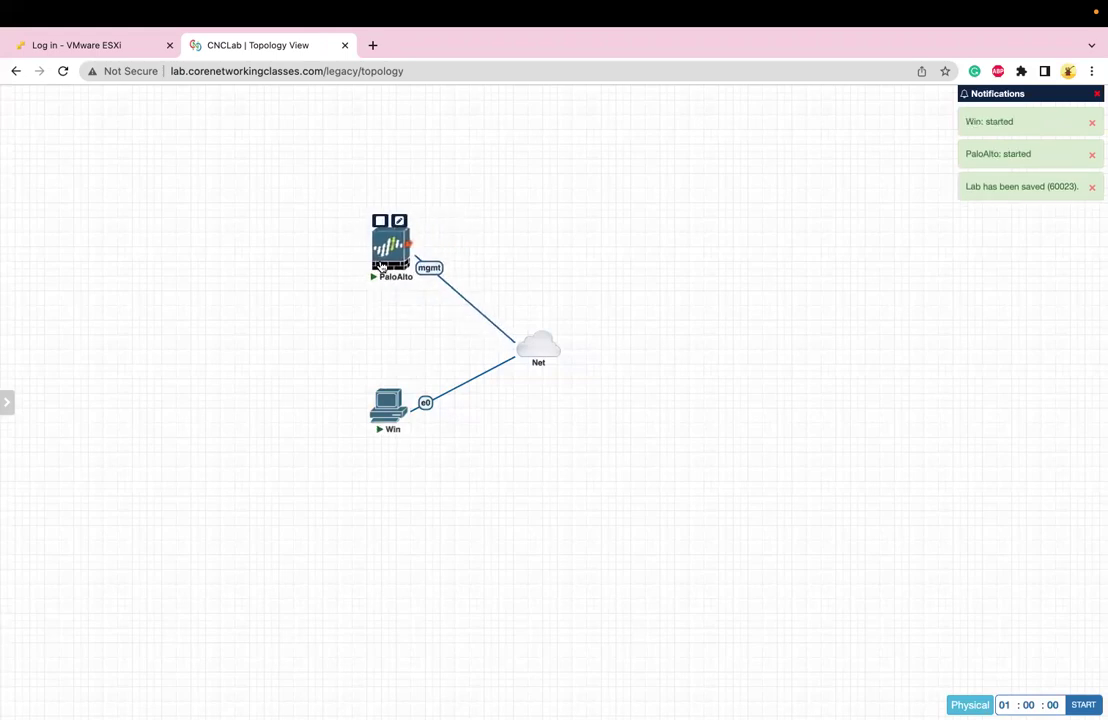
pyautogui.click(381, 254)
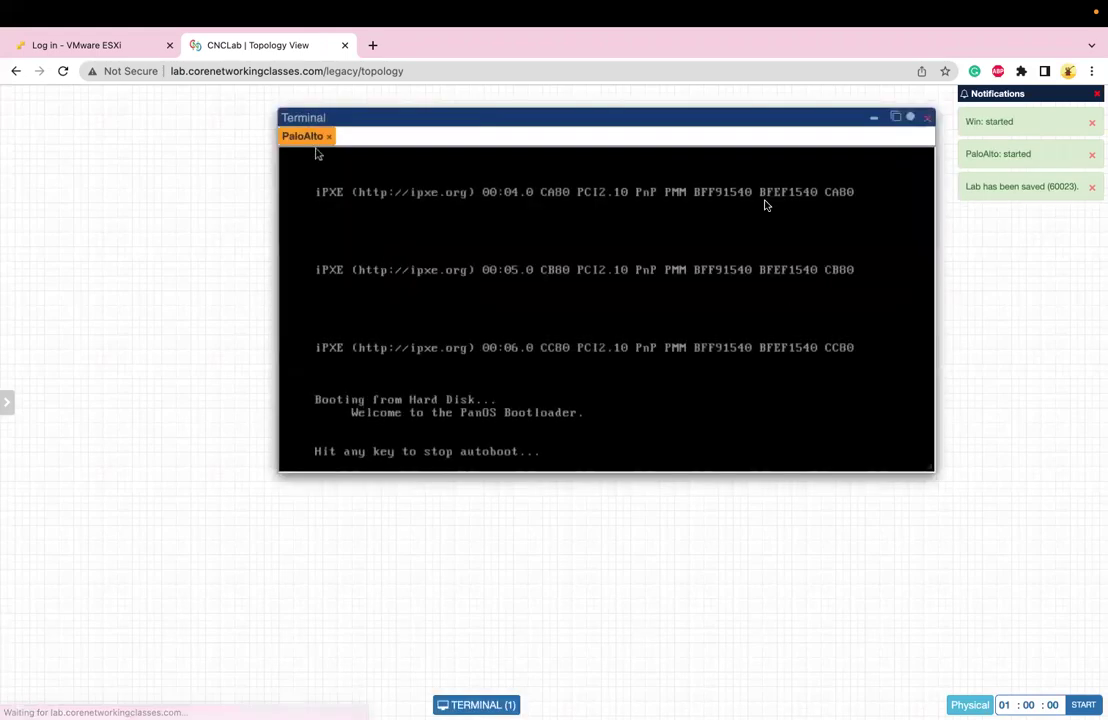
pyautogui.click(896, 119)
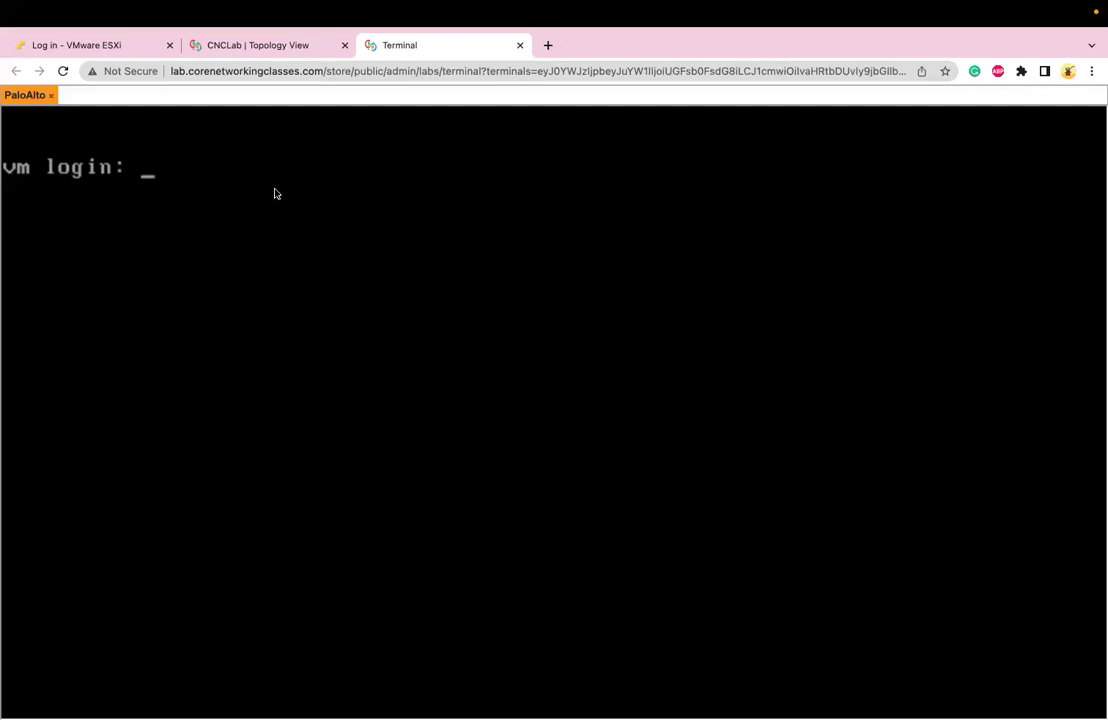
# Log in to the firewall console with the admin username, retrying after failed attempts
pyautogui.write('admin')
pyautogui.press('Return')
pyautogui.press('Return')
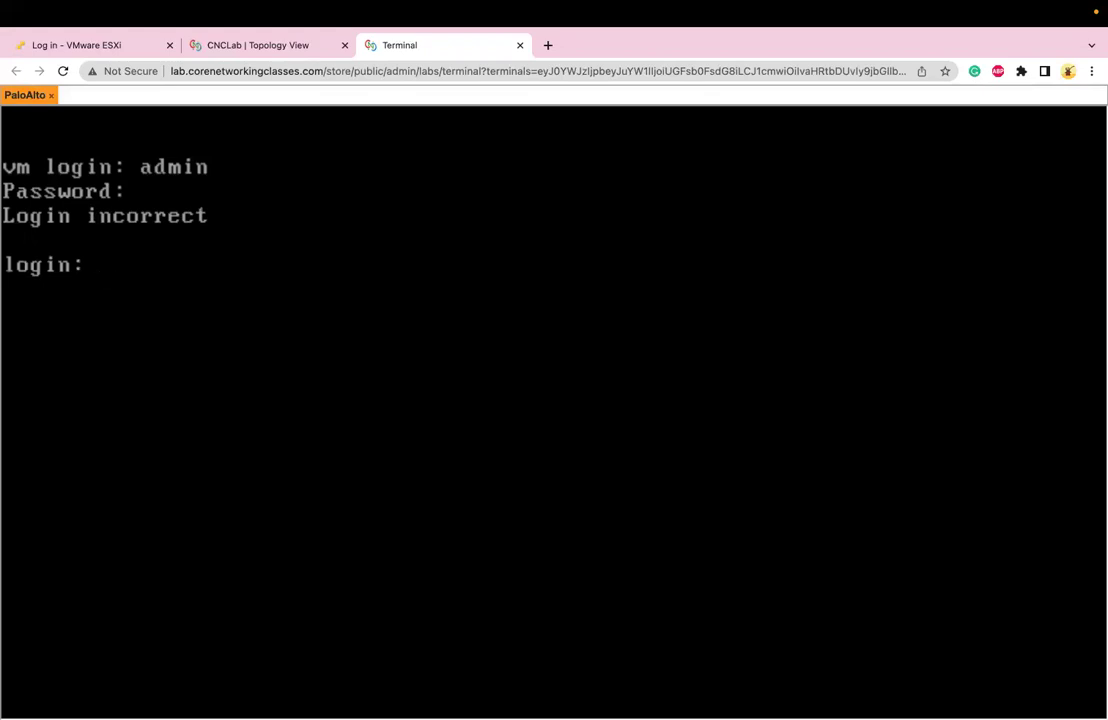
pyautogui.press('Return')
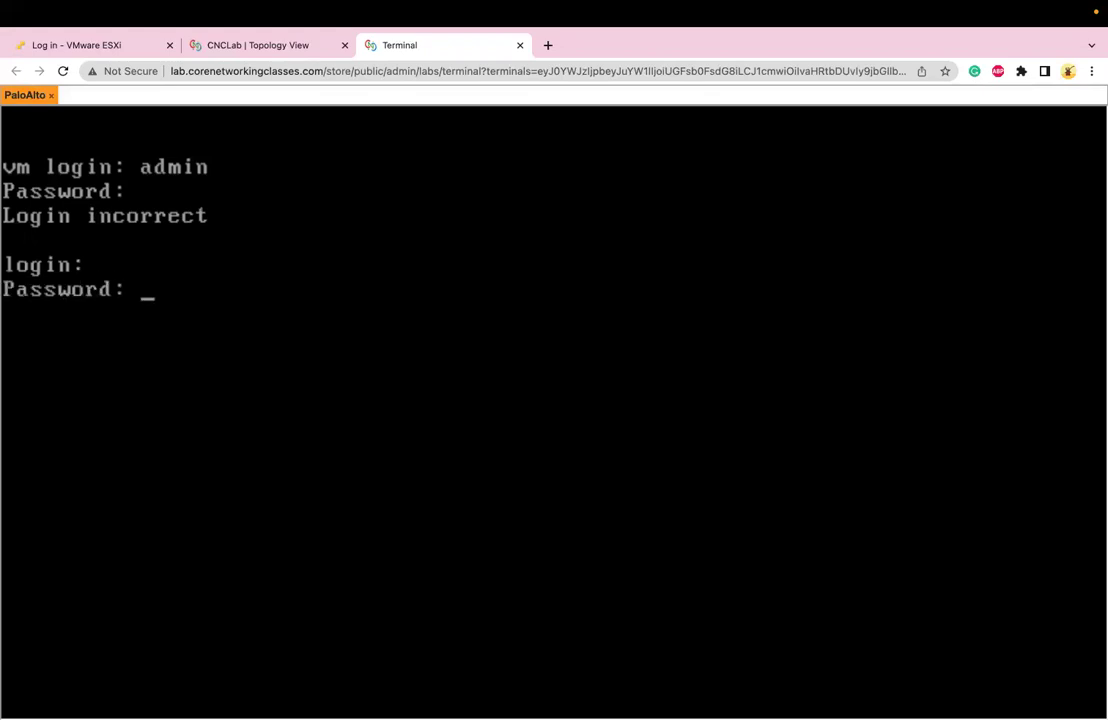
pyautogui.press('Return')
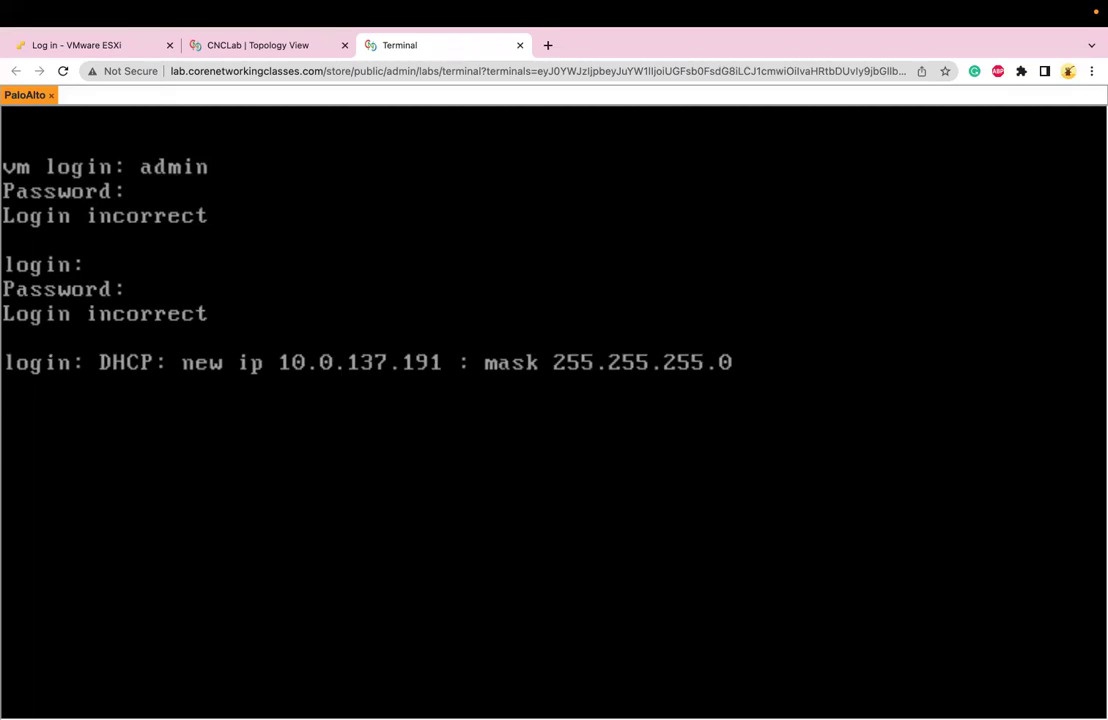
pyautogui.press('Return')
pyautogui.press('Return')
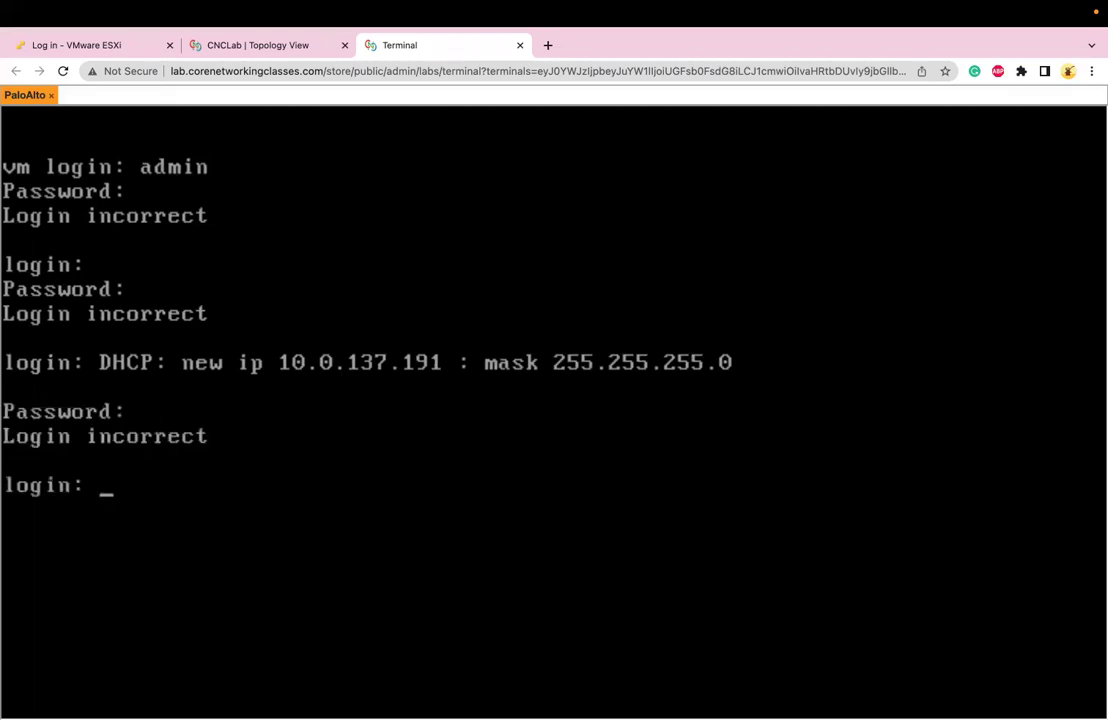
pyautogui.write('admin')
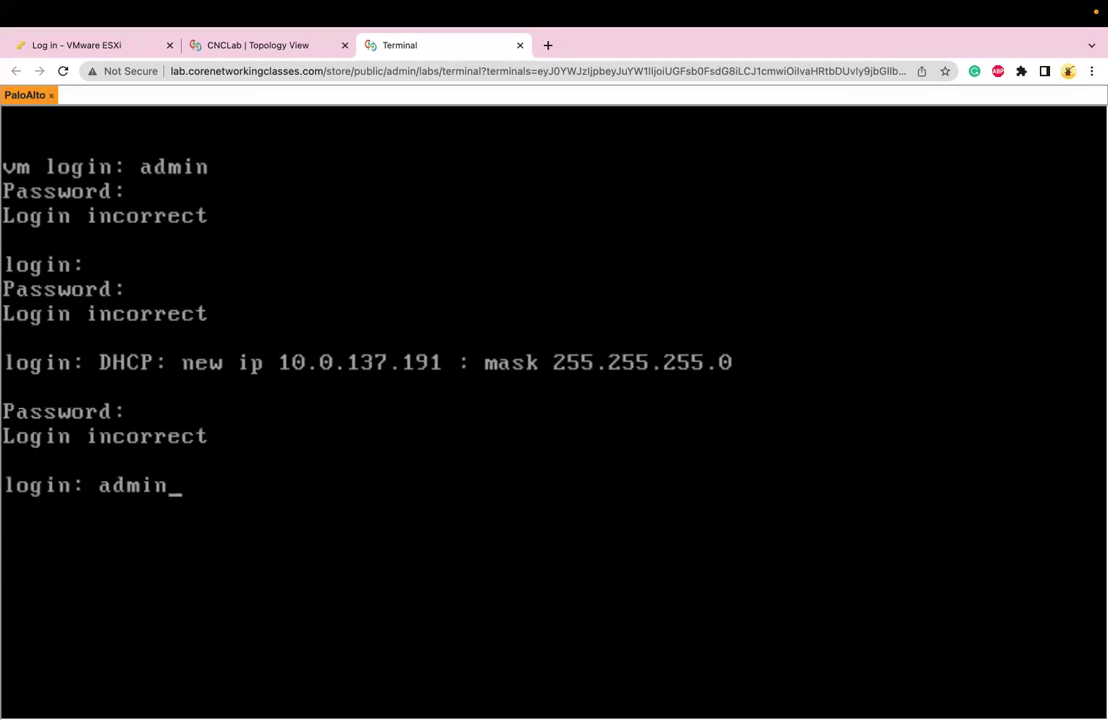
pyautogui.press('Return')
pyautogui.press('Return')
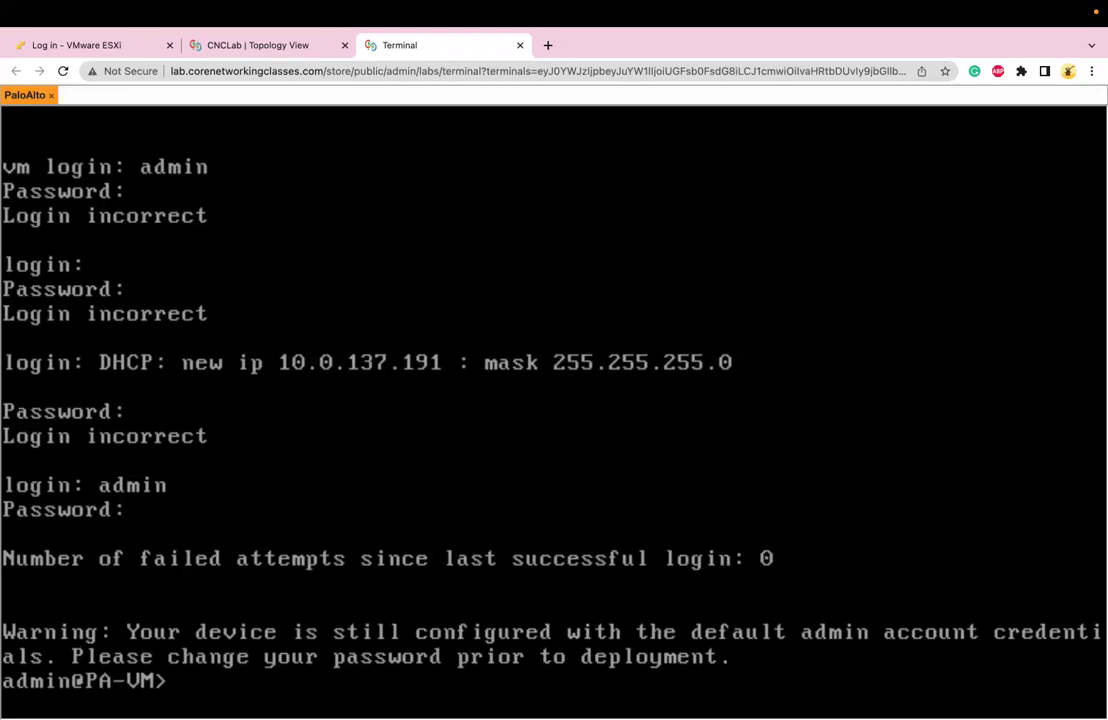
# Run 'show interface management' to display IP 10.0.137.191 and gateway 10.0.137.1
pyautogui.press('Return')
pyautogui.press('Return')
pyautogui.press('Return')
pyautogui.press('Return')
pyautogui.press('Return')
pyautogui.press('Return')
pyautogui.press('Return')
pyautogui.press('Return')
pyautogui.press('Return')
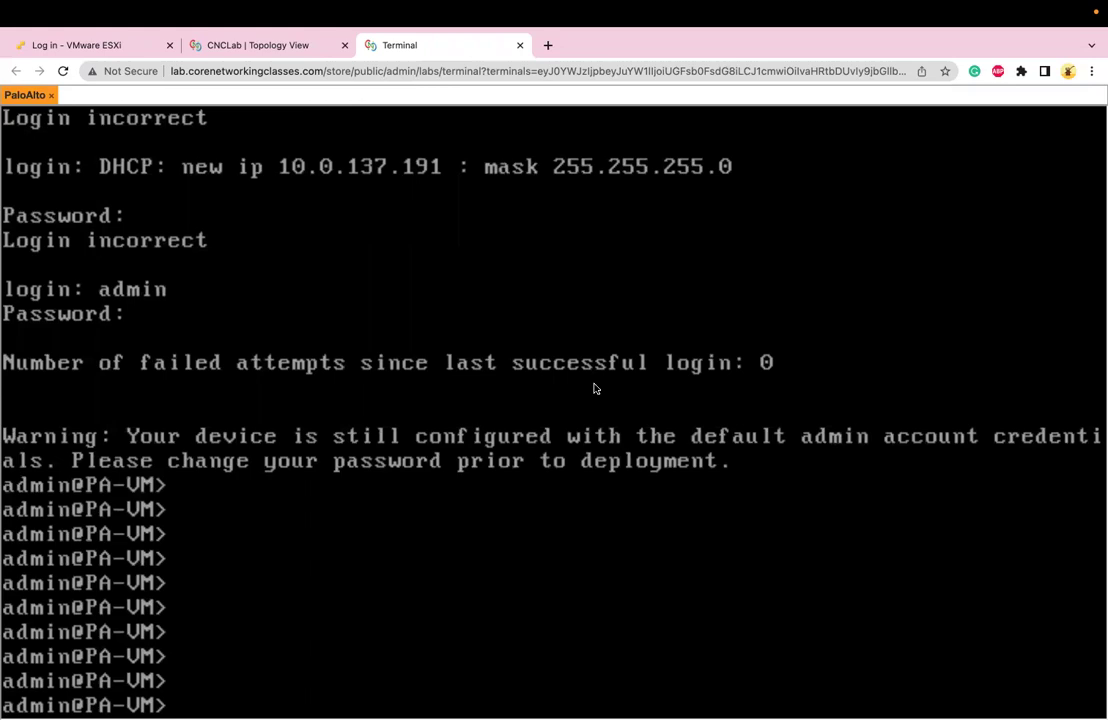
pyautogui.write('show interface management')
pyautogui.press('Return')
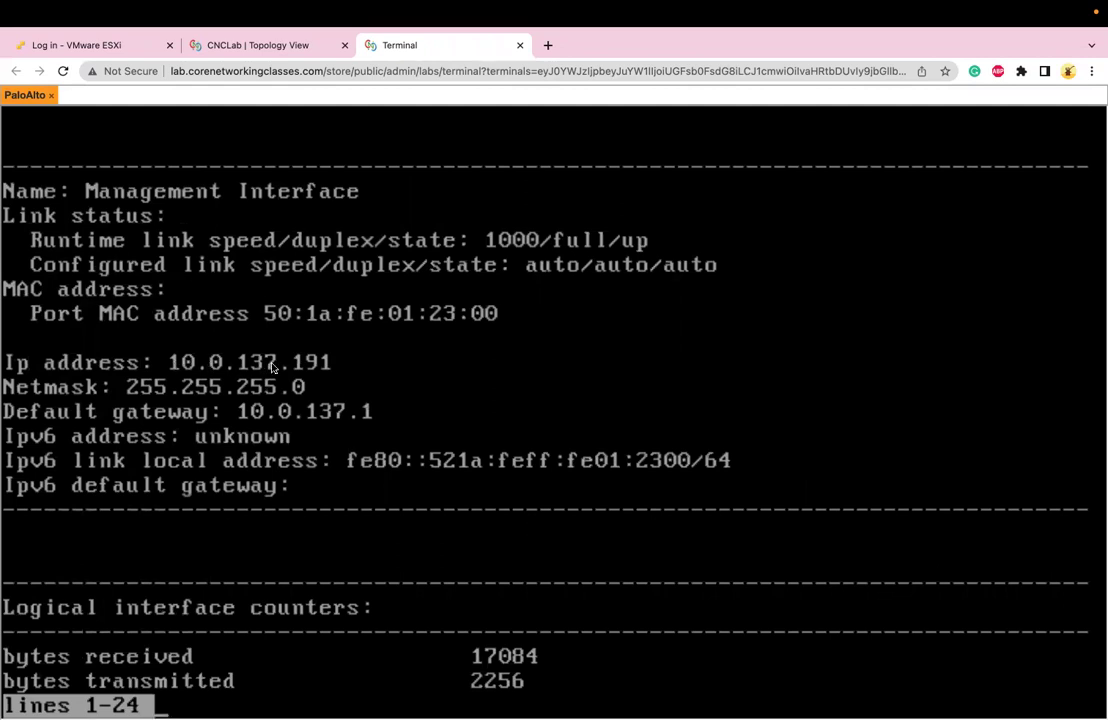
# Open the Win node's console from the topology and dismiss the restart prompt with Restart Later
pyautogui.click(284, 45)
pyautogui.click(391, 405)
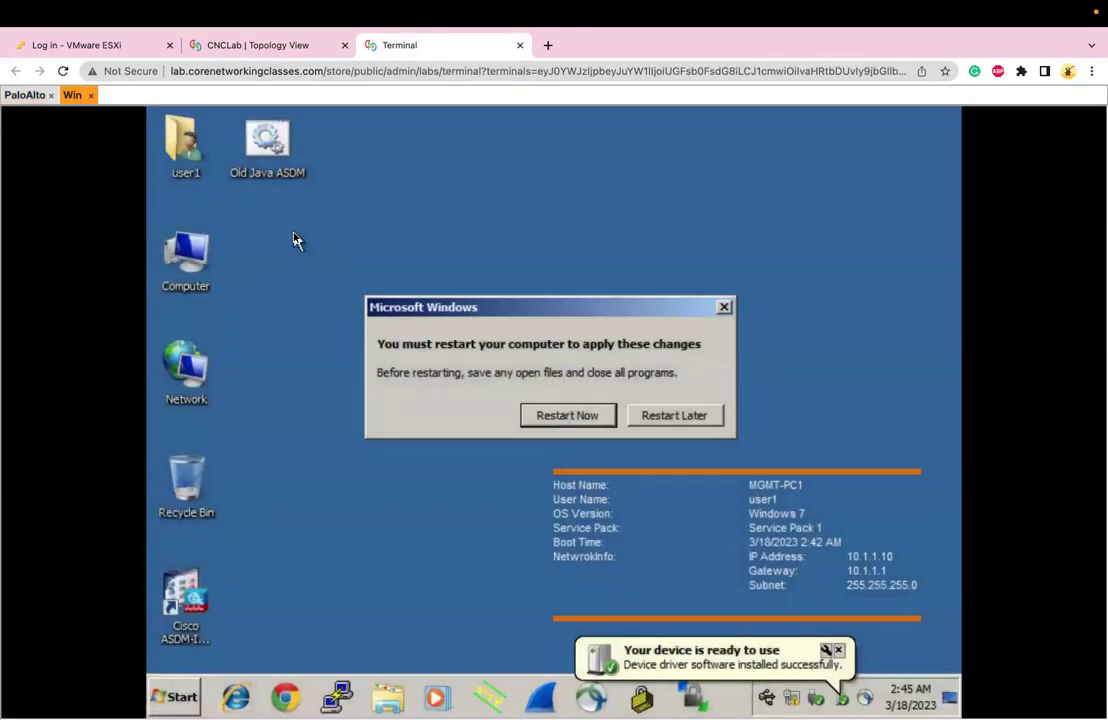
pyautogui.click(663, 420)
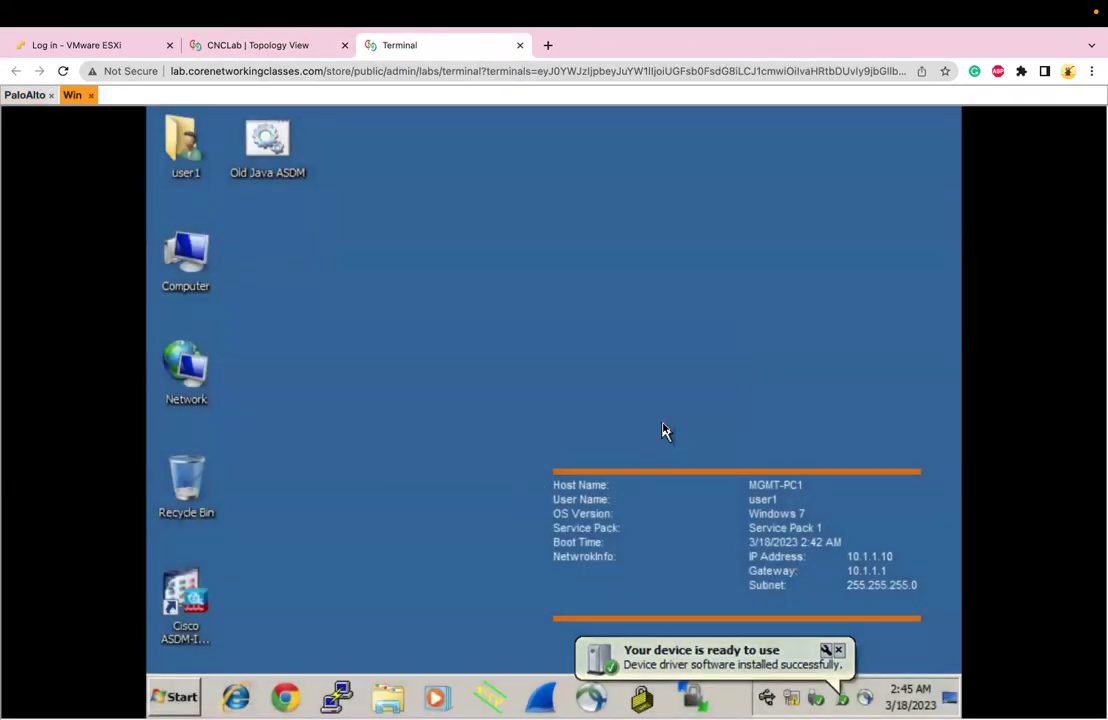
# Change the Windows 7 screen resolution to 1280 × 768 and keep the changes
pyautogui.rightClick(663, 428)
pyautogui.click(694, 570)
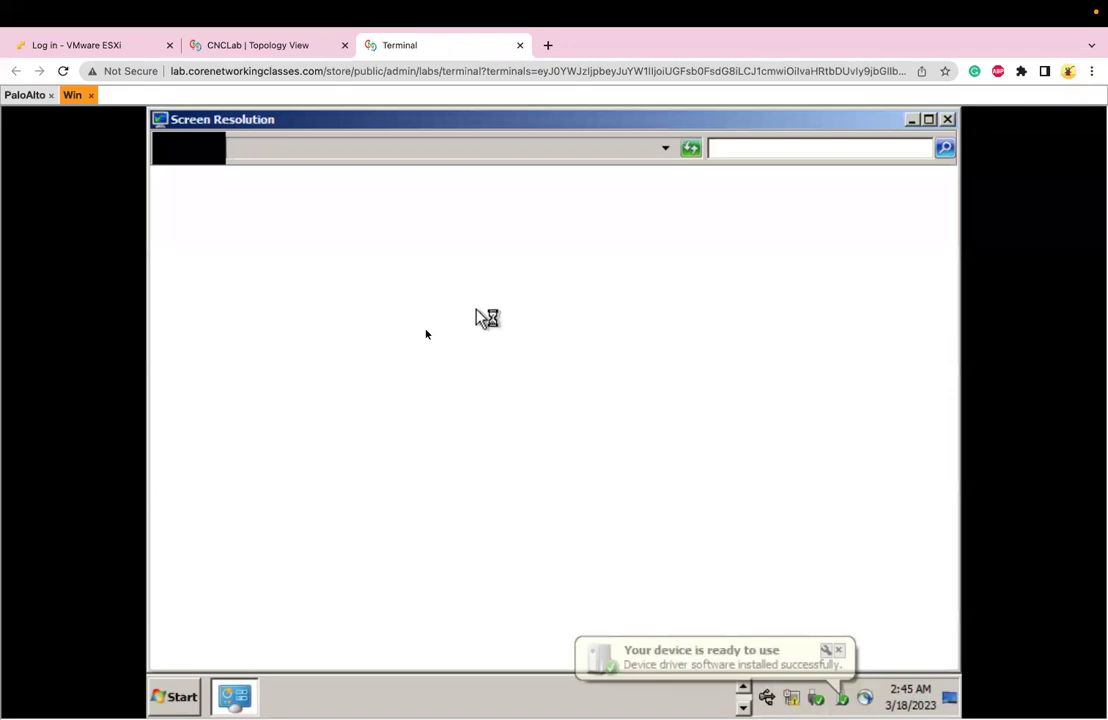
pyautogui.click(446, 387)
pyautogui.click(410, 604)
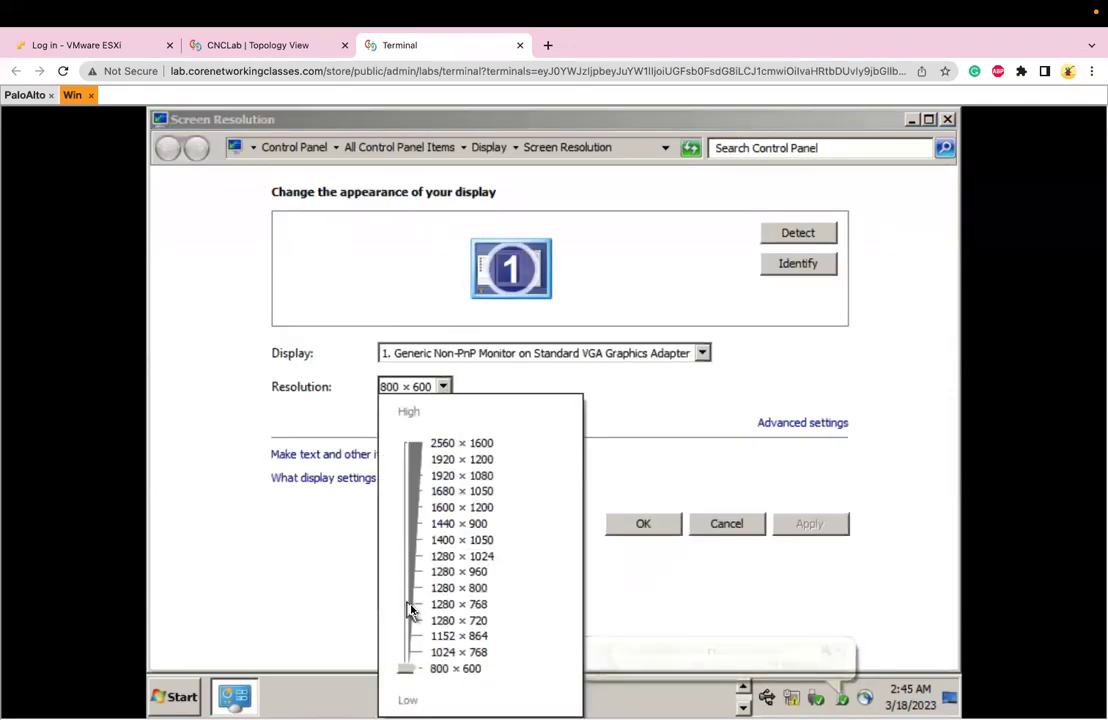
pyautogui.click(666, 518)
pyautogui.click(666, 520)
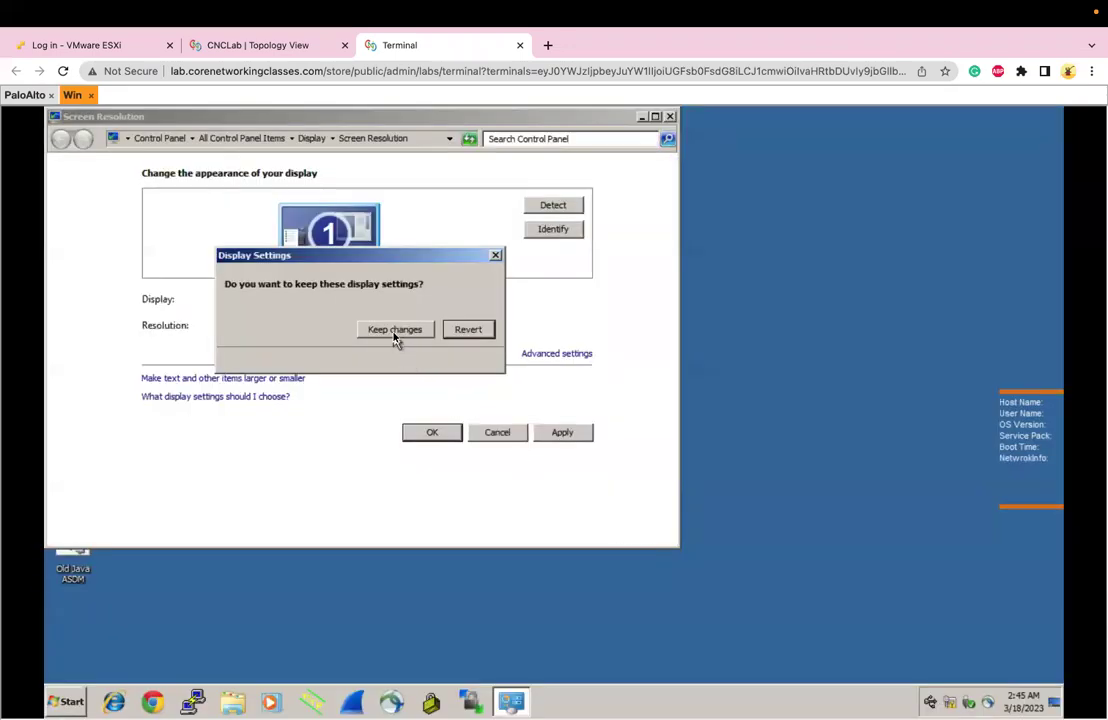
pyautogui.click(395, 330)
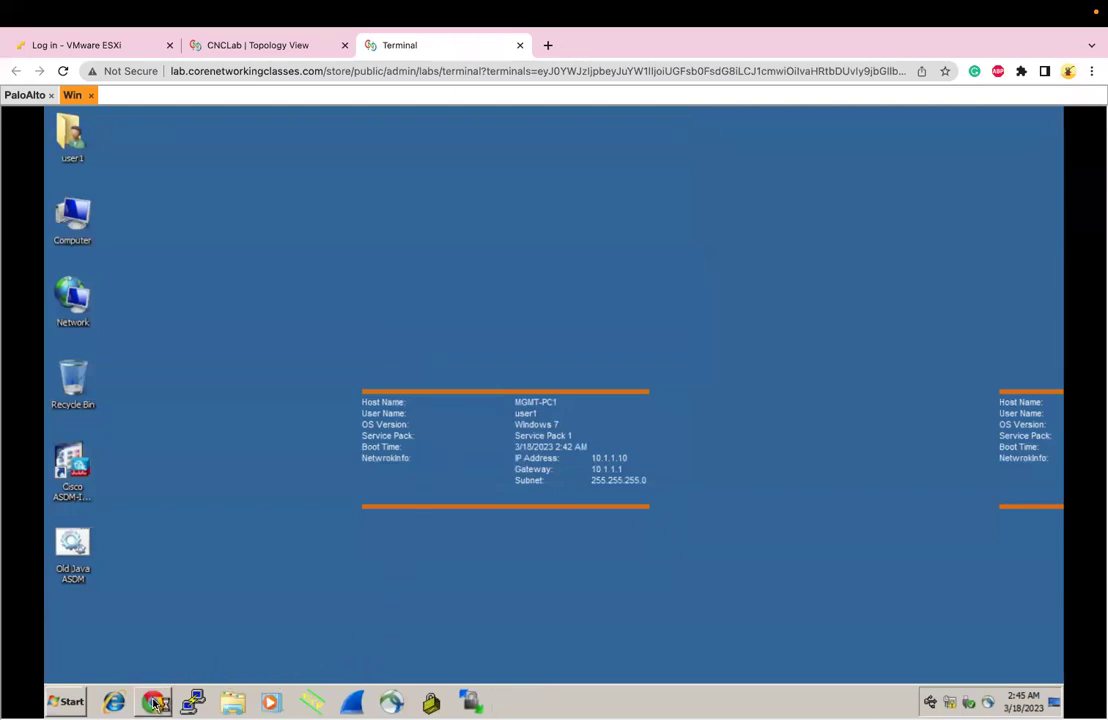
# Through ncpa.cpl, set Local Area Connection's IPv4 to obtain IP and DNS addresses automatically
pyautogui.click(70, 703)
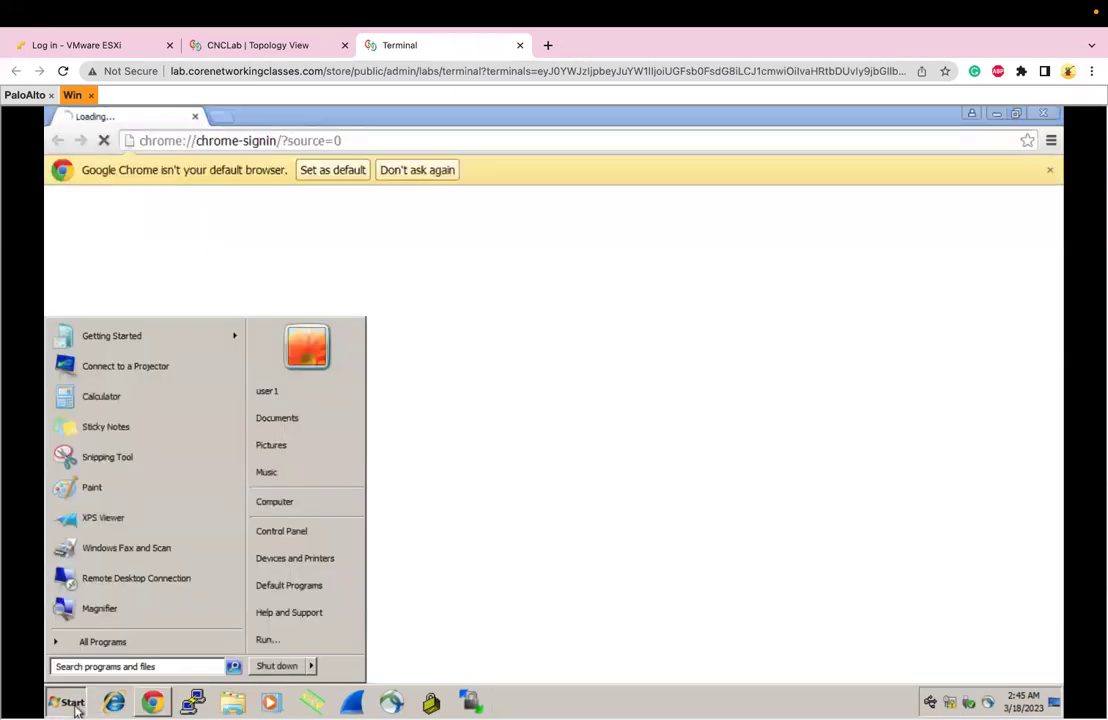
pyautogui.write('ncpa.cpl')
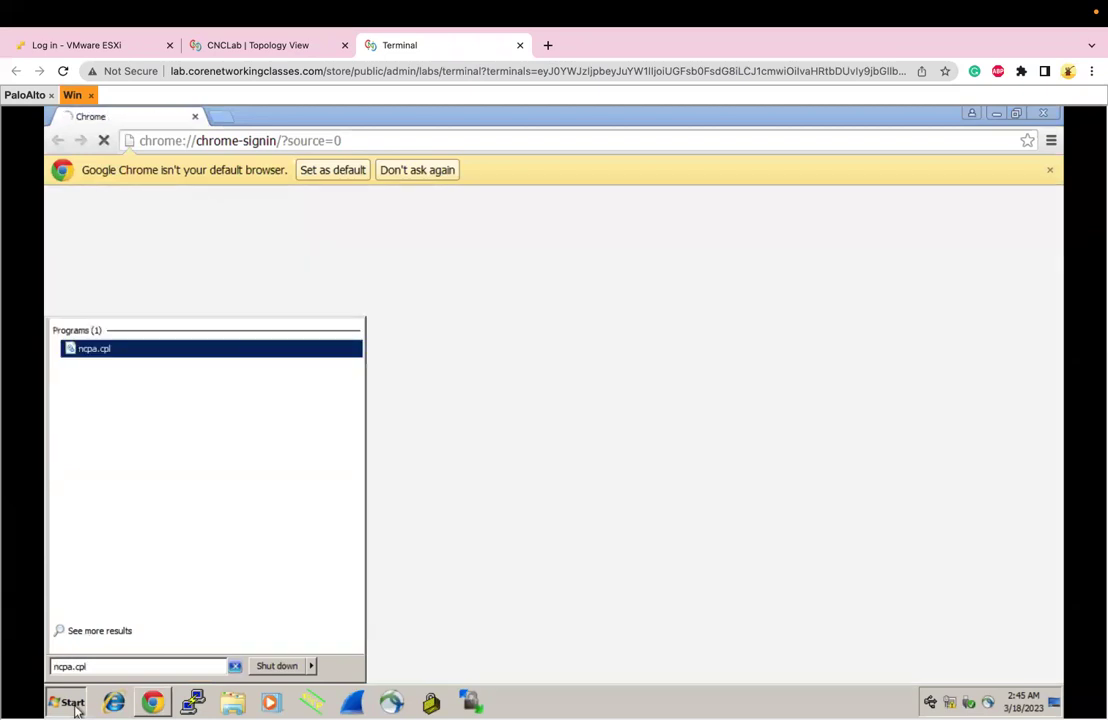
pyautogui.press('Return')
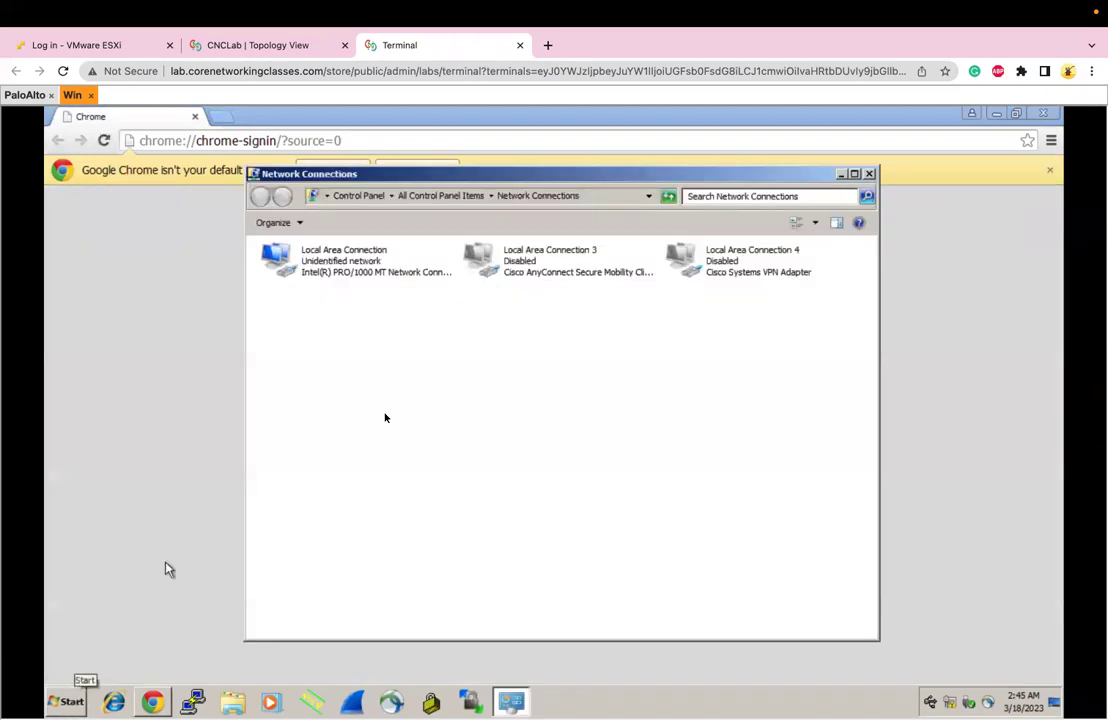
pyautogui.rightClick(322, 277)
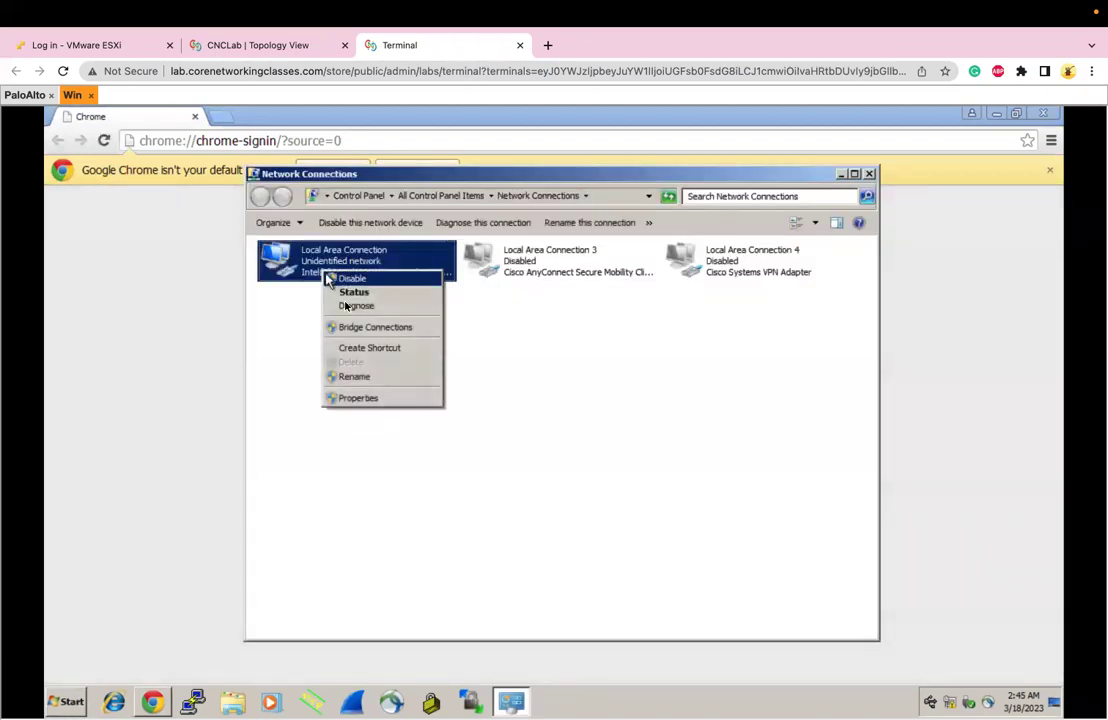
pyautogui.click(355, 396)
pyautogui.doubleClick(390, 427)
pyautogui.click(385, 381)
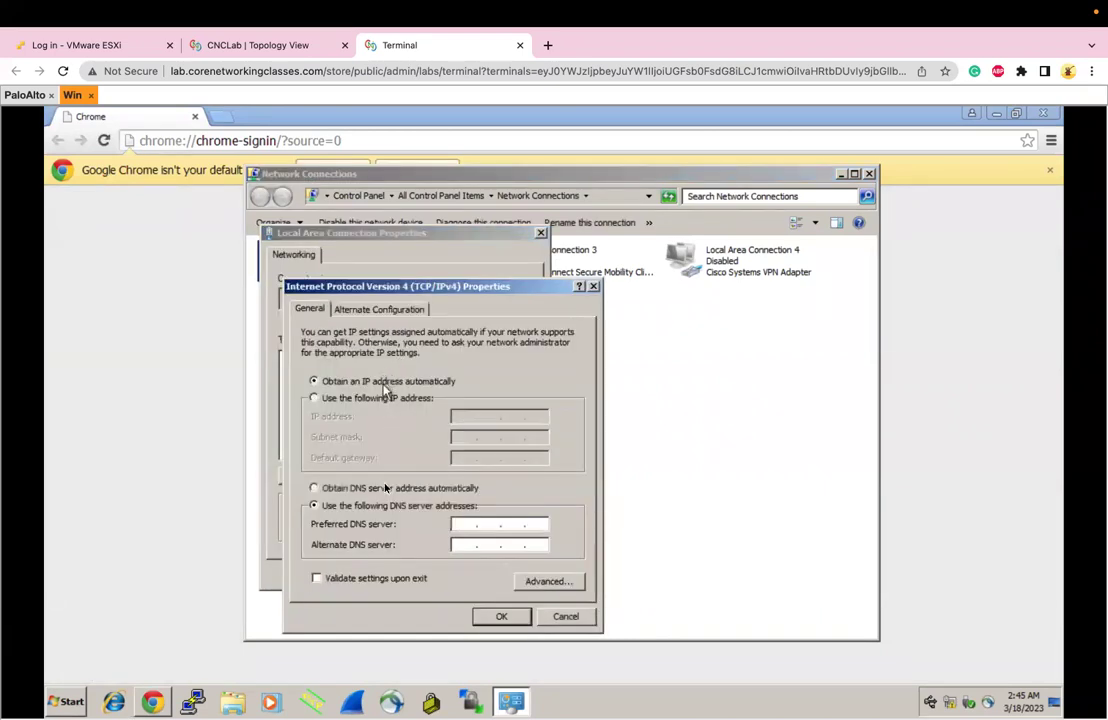
pyautogui.click(378, 488)
pyautogui.click(496, 616)
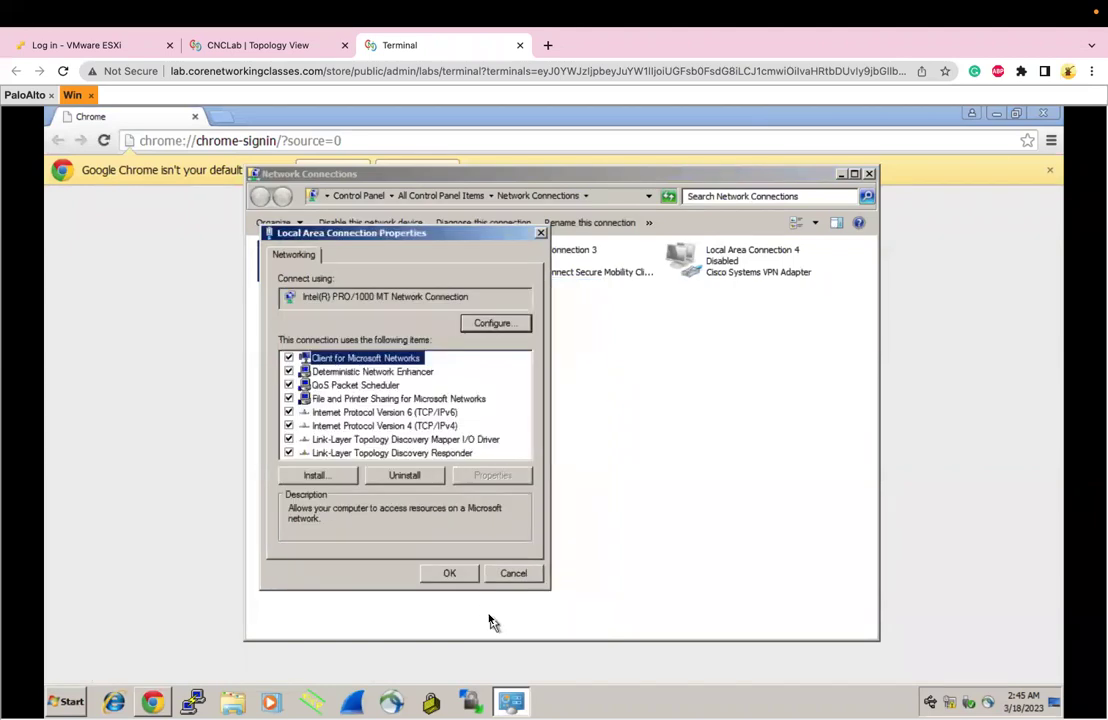
pyautogui.press('Return')
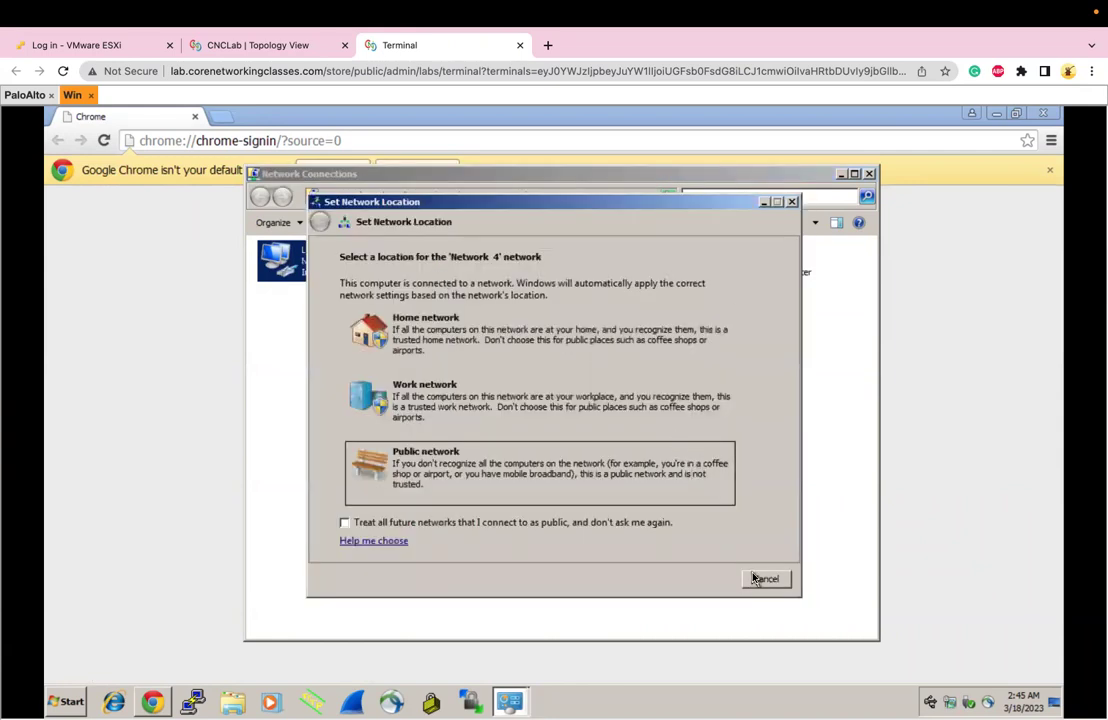
# Dismiss the network location prompt, close Network Connections, and clear Chrome's address bar
pyautogui.click(766, 579)
pyautogui.click(870, 174)
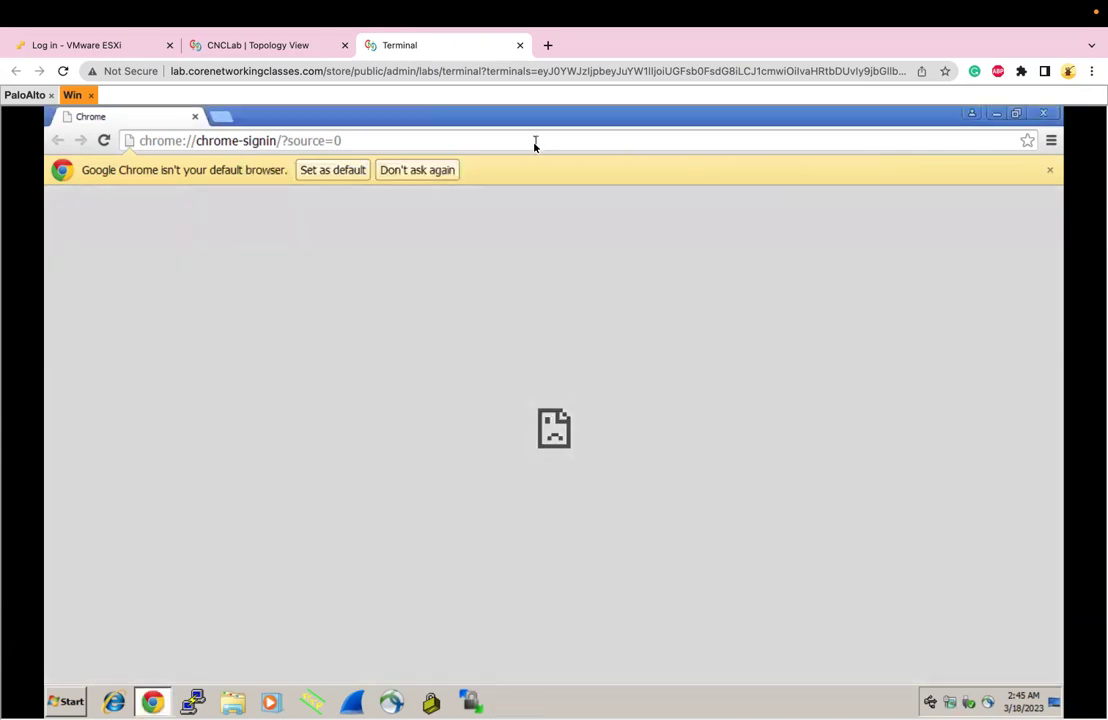
pyautogui.click(534, 141)
pyautogui.press('BackSpace')
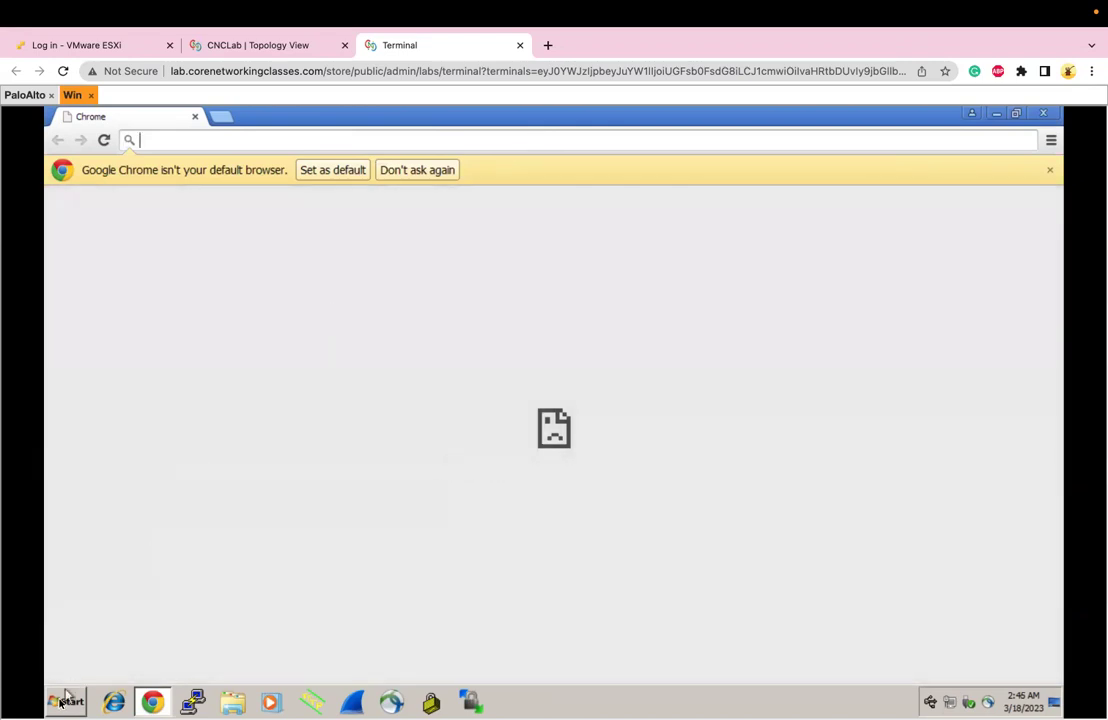
# Launch a Command Prompt by searching for cmd
pyautogui.click(62, 702)
pyautogui.write('cmd')
pyautogui.press('Return')
# Ping the firewall's management IP 10.0.137.191, then stop it with Ctrl+C
pyautogui.write('ping 1')
pyautogui.press('BackSpace')
pyautogui.write('10')
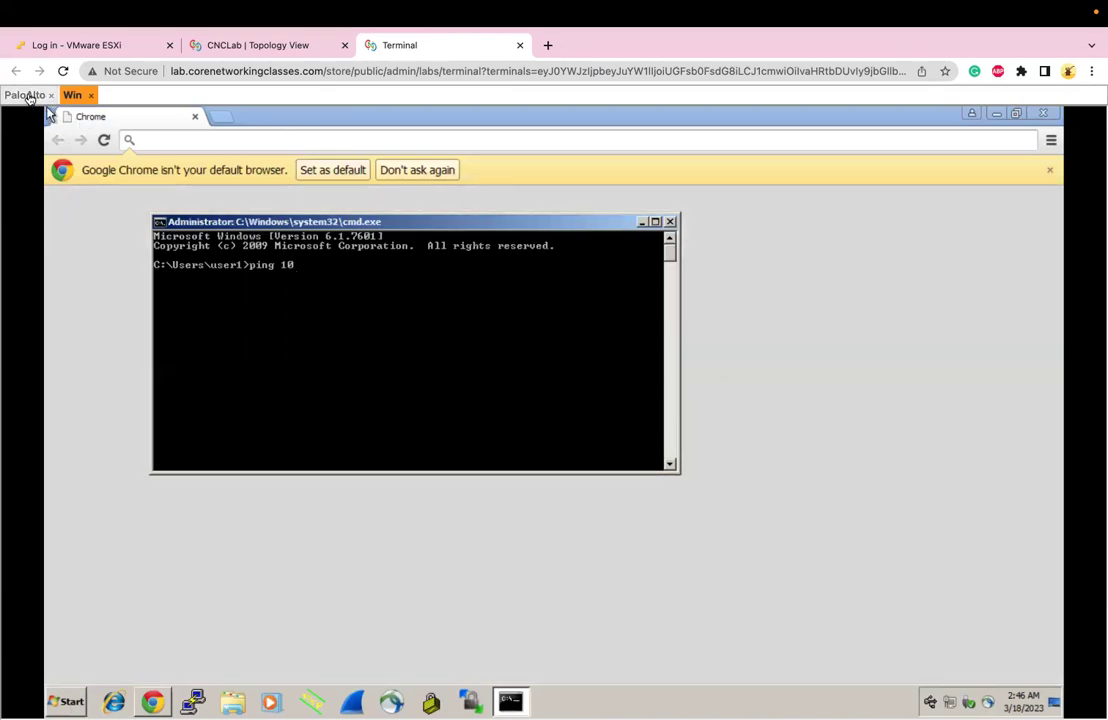
pyautogui.click(22, 94)
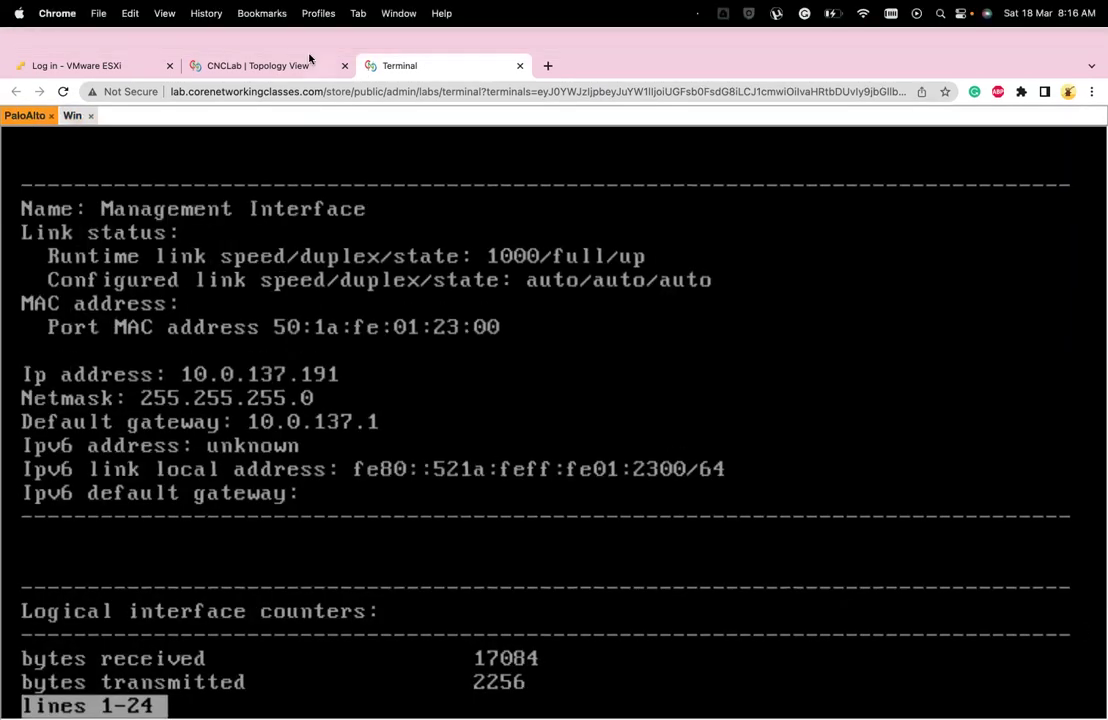
pyautogui.click(73, 117)
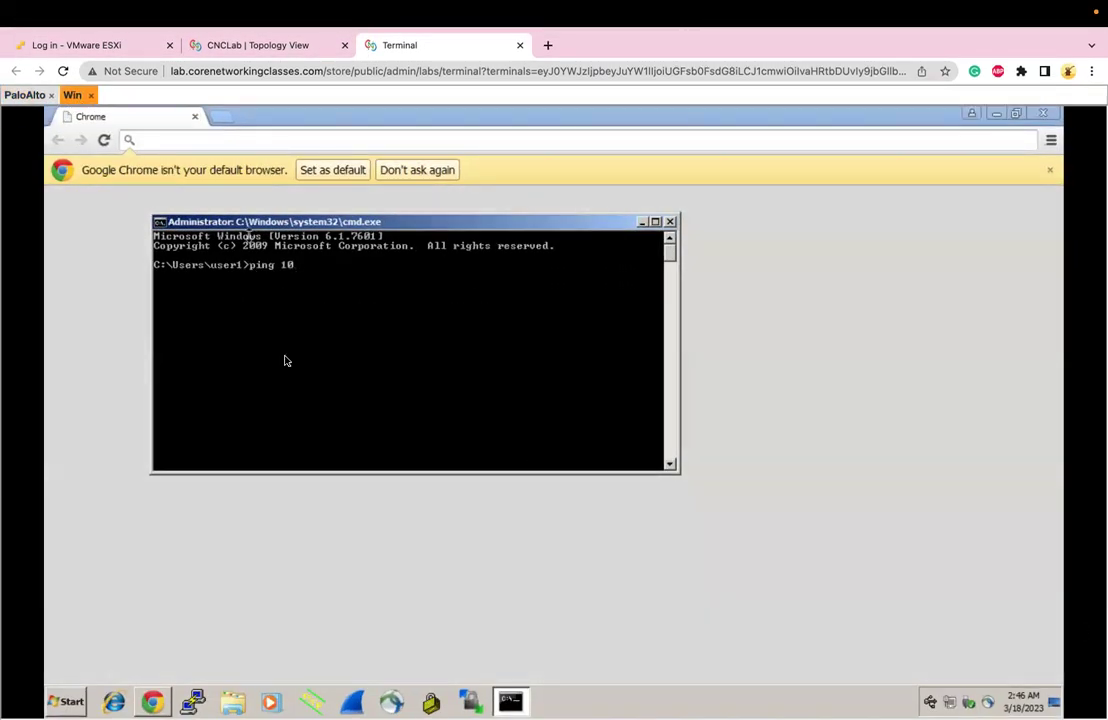
pyautogui.write('.0.1')
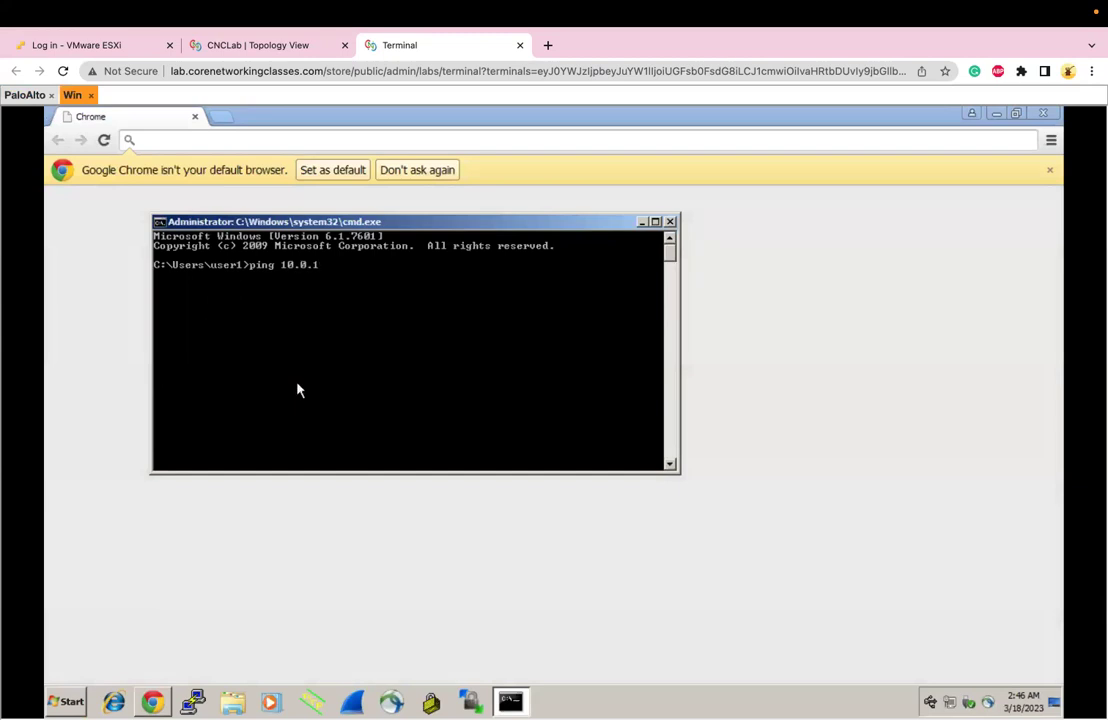
pyautogui.write('37.191')
pyautogui.press('Return')
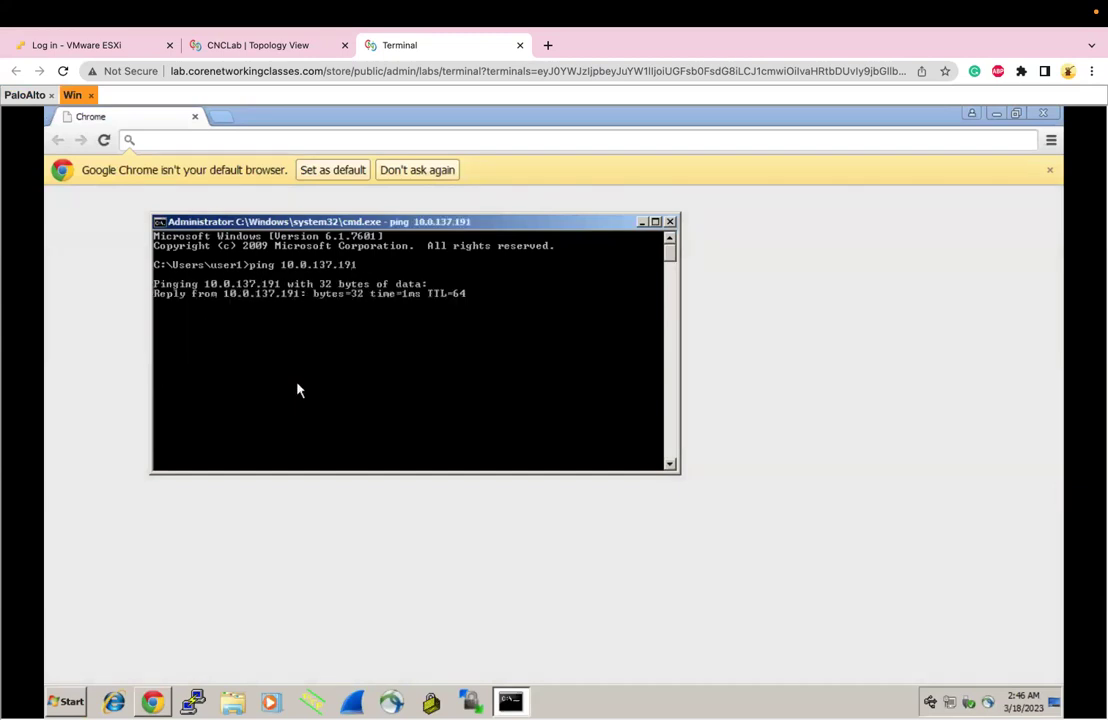
pyautogui.hotkey('ctrl', 'c')
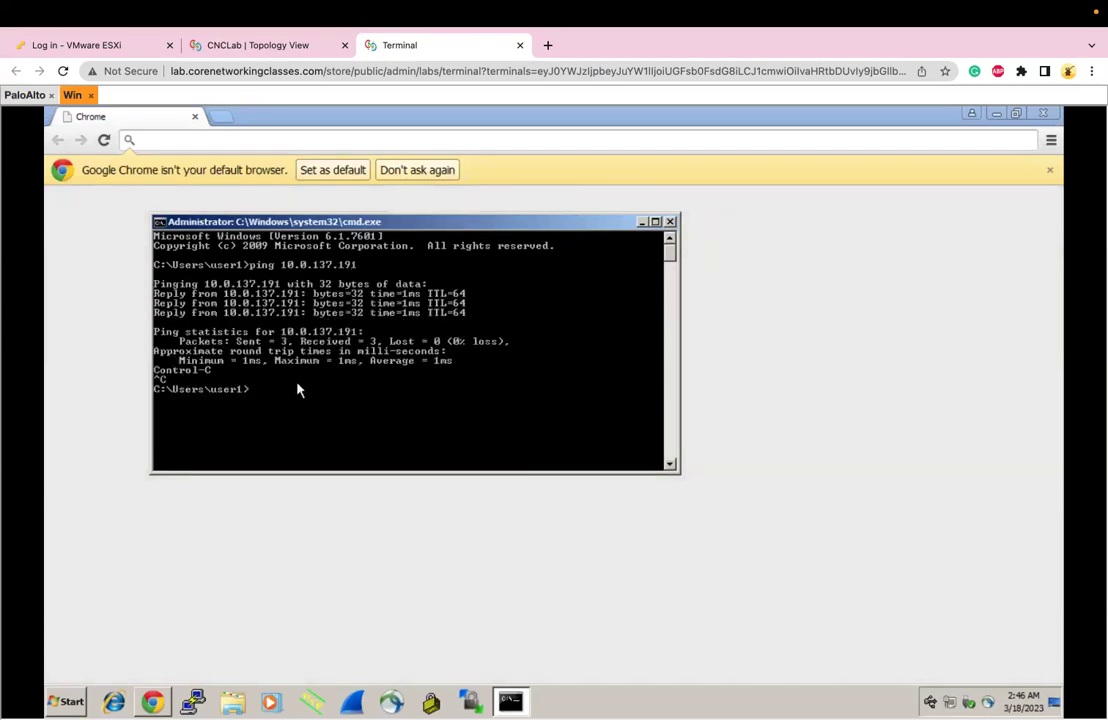
# Try a first PuTTY session to 10.0.137.191, then close it
pyautogui.click(193, 702)
pyautogui.write('telnet')
pyautogui.press('Tab')
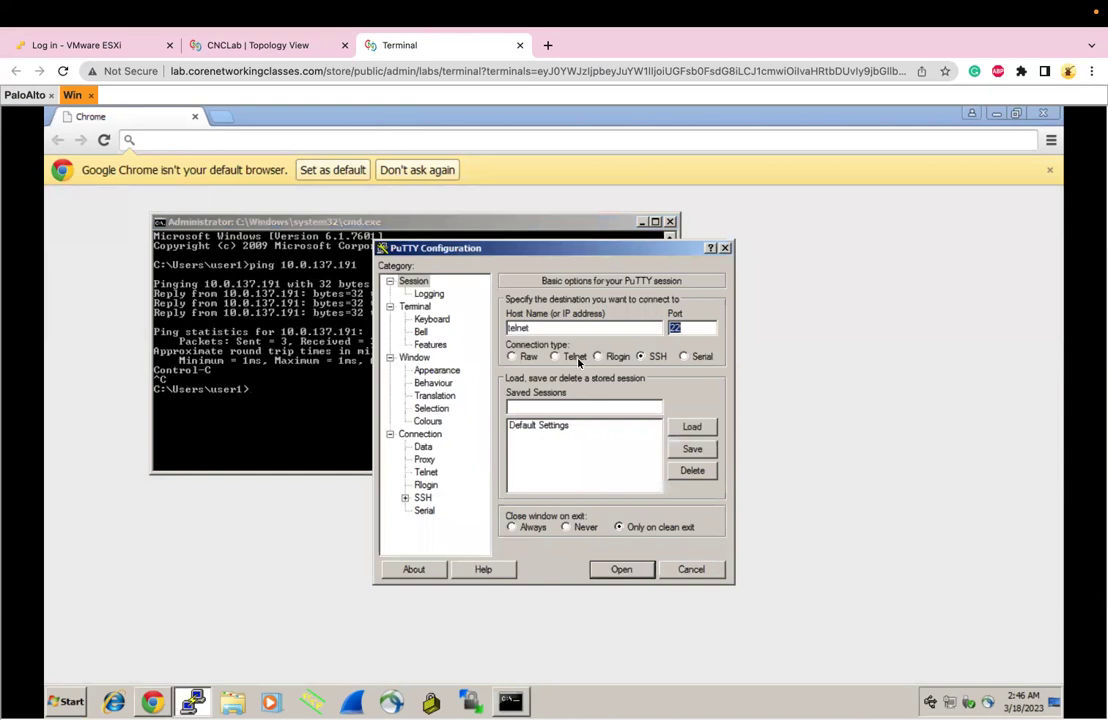
pyautogui.doubleClick(537, 326)
pyautogui.write('10.0.137.191')
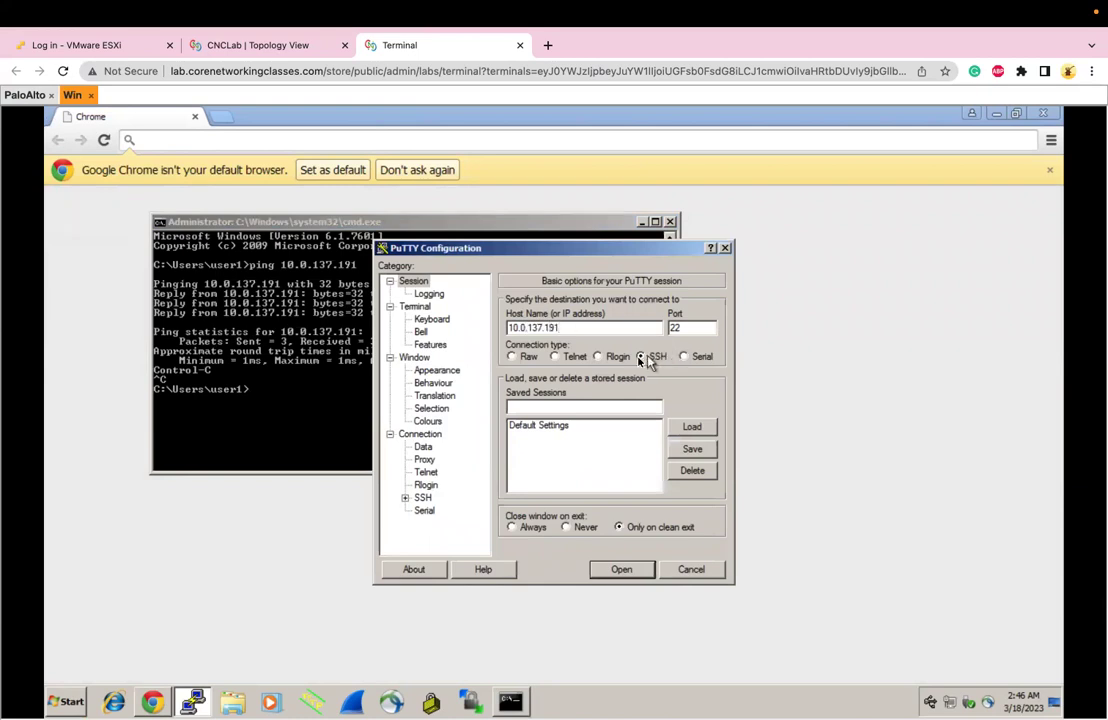
pyautogui.click(621, 569)
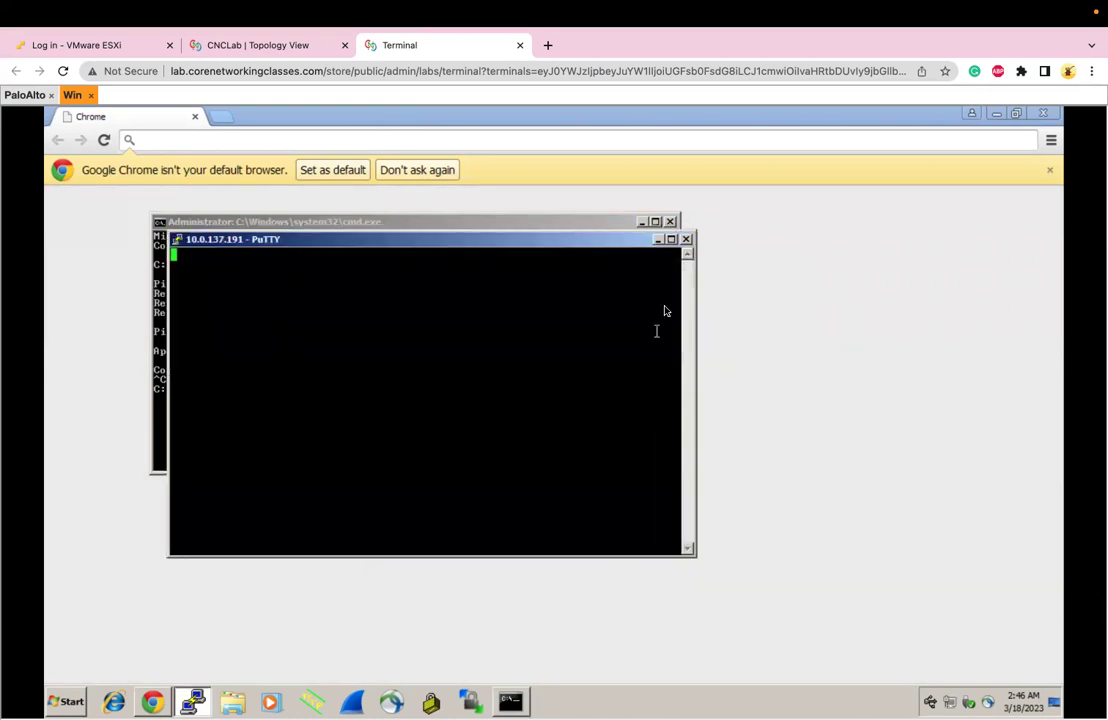
pyautogui.click(686, 239)
pyautogui.click(575, 449)
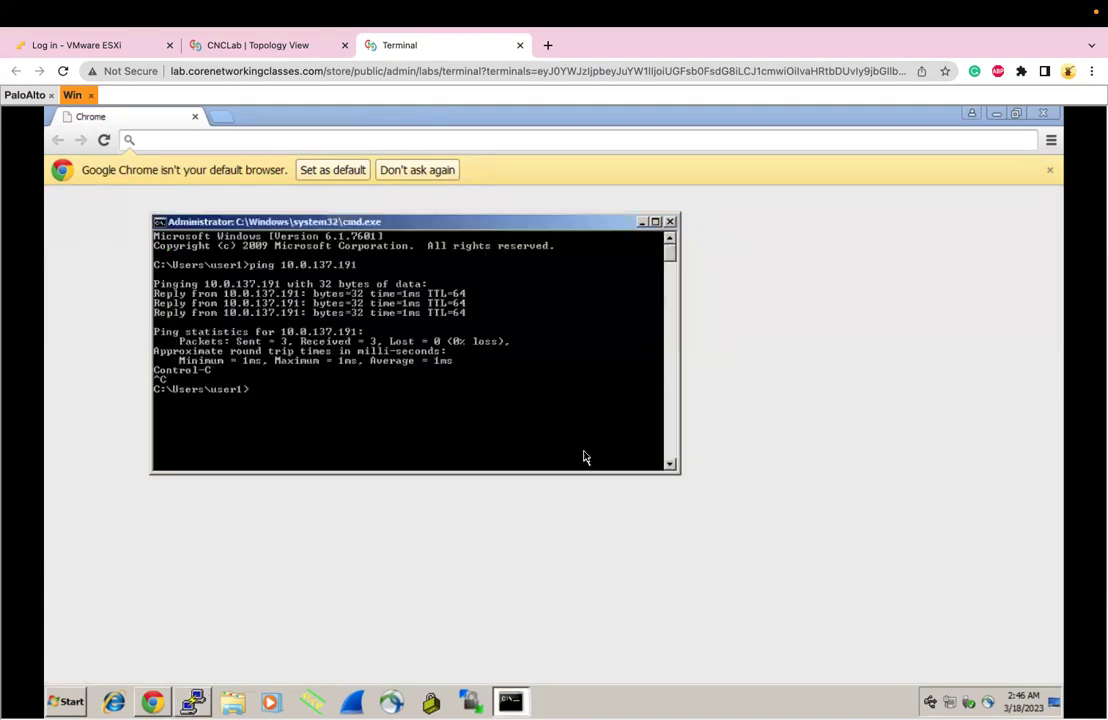
# SSH to 10.0.137.191 in PuTTY, trust the host key, and log in as admin
pyautogui.click(194, 701)
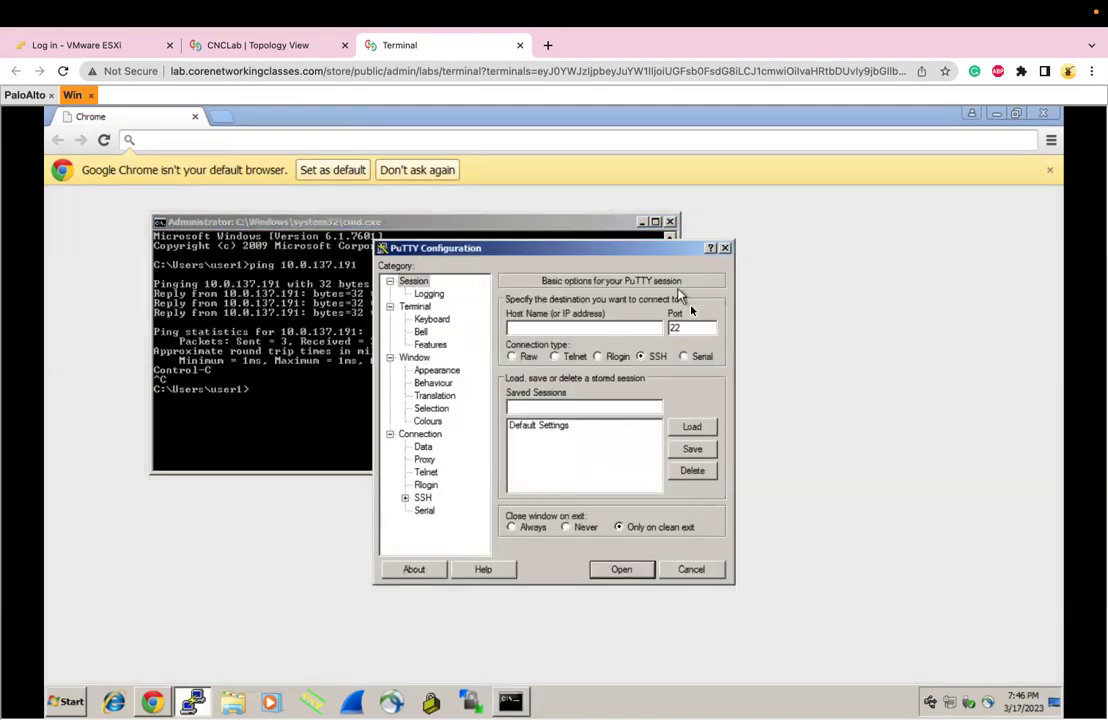
pyautogui.click(617, 326)
pyautogui.write('10.0.1')
pyautogui.write('.191')
pyautogui.press('Return')
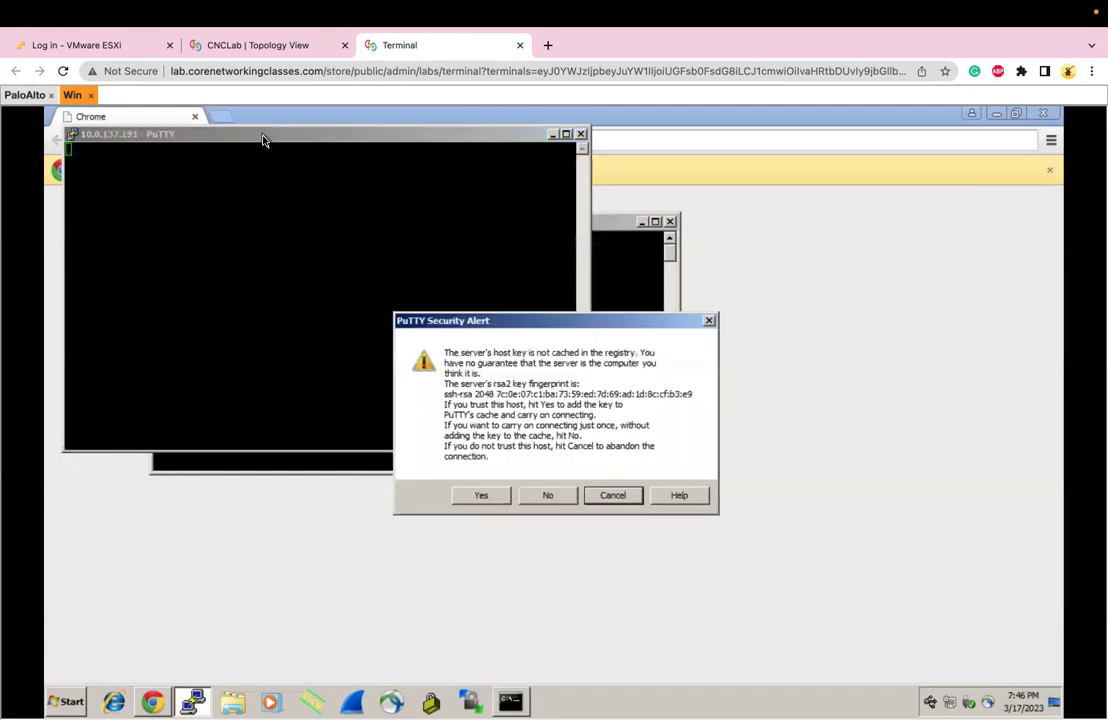
pyautogui.click(486, 497)
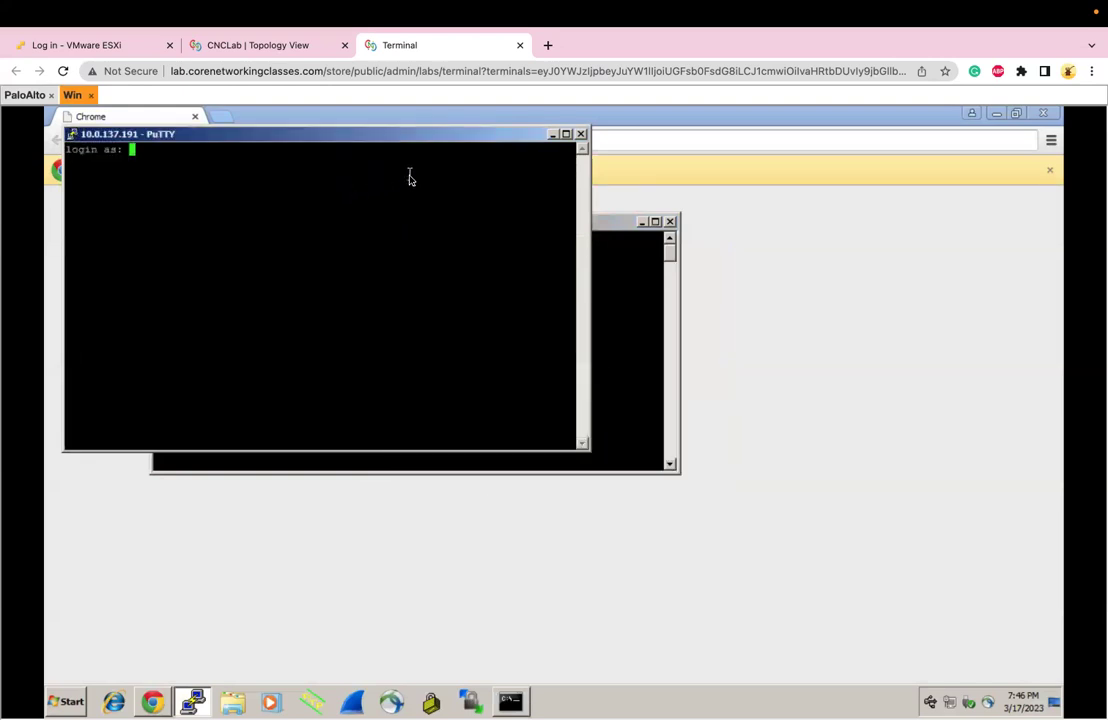
pyautogui.write('admin')
pyautogui.press('Return')
pyautogui.press('Return')
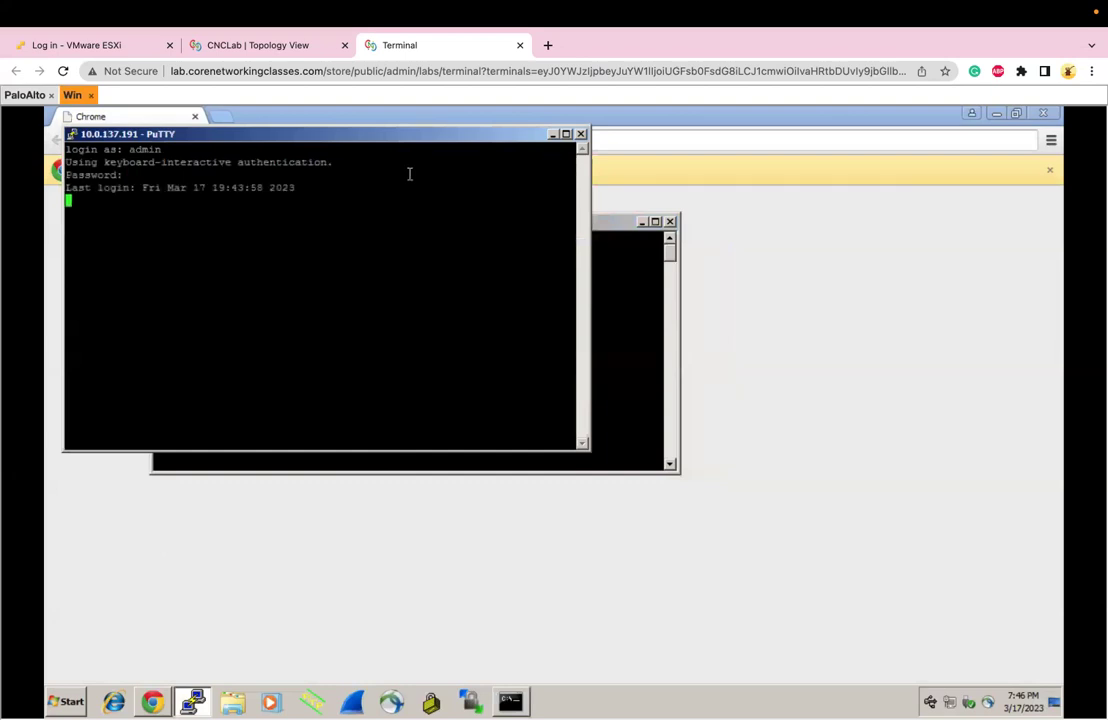
# Exit the SSH session and close the Command Prompt window
pyautogui.write('exit')
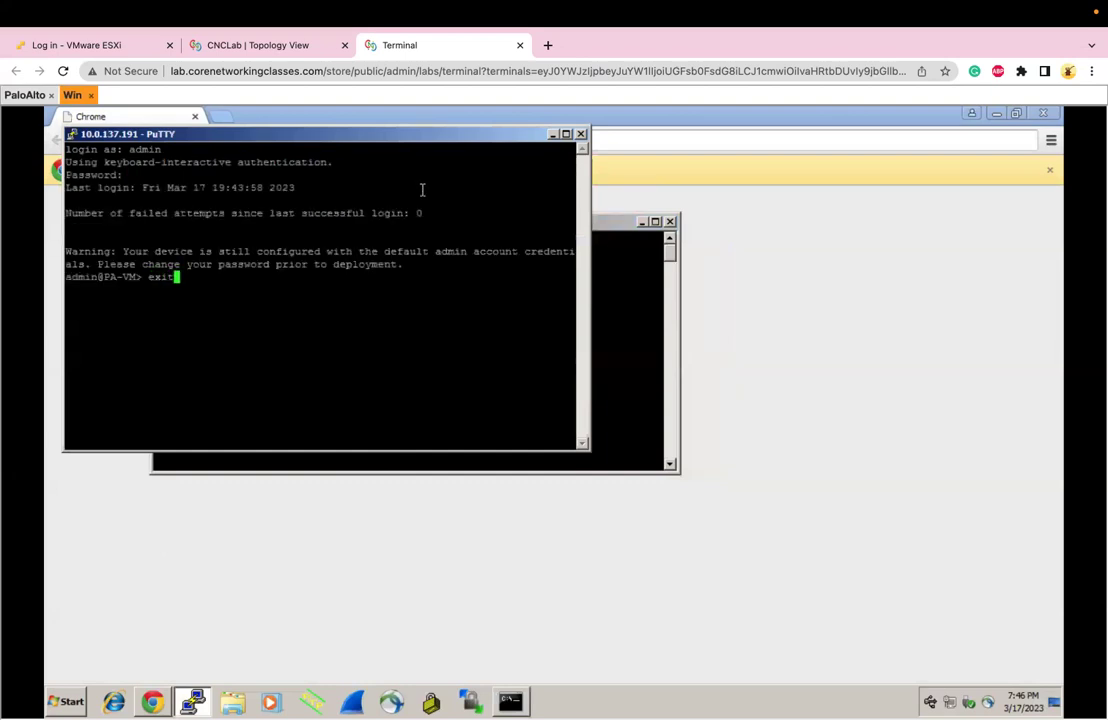
pyautogui.press('Return')
pyautogui.click(670, 221)
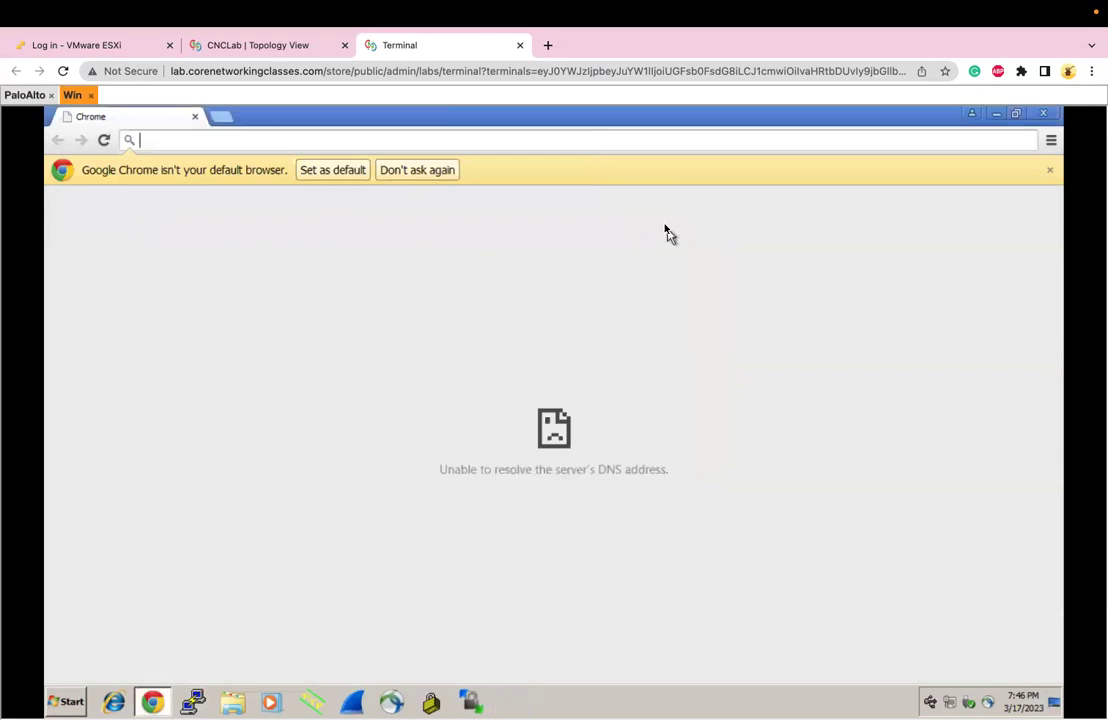
pyautogui.click(419, 139)
pyautogui.write('192')
pyautogui.press('Escape')
pyautogui.write('10.0.1')
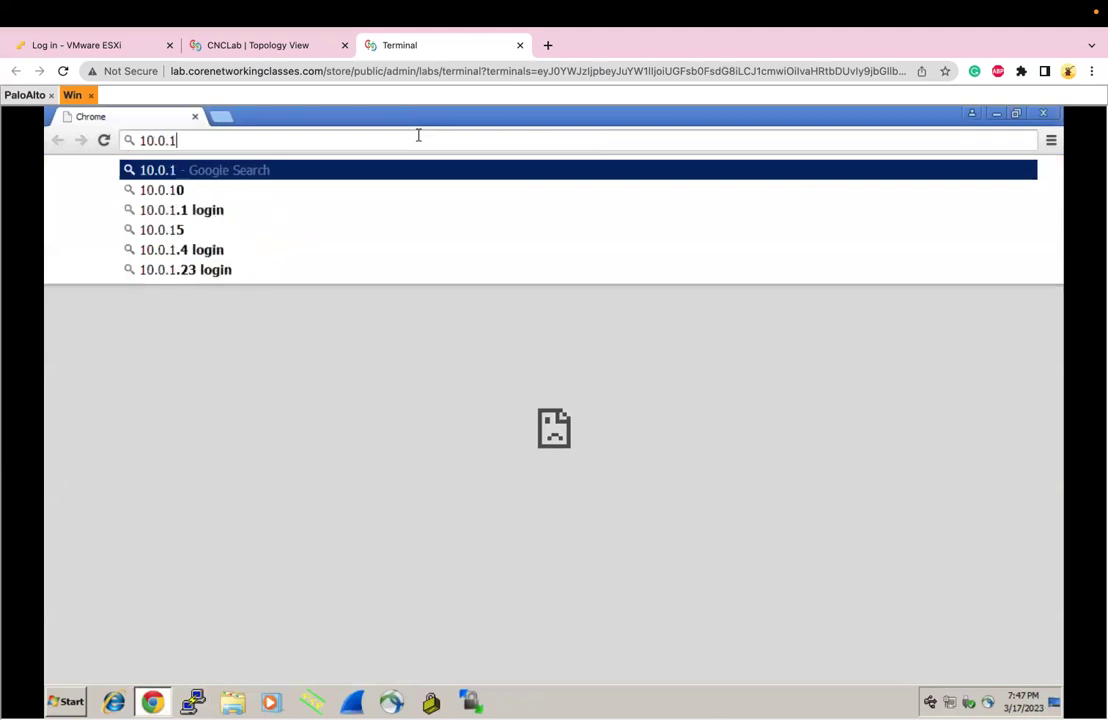
pyautogui.write('37.191')
pyautogui.press('Return')
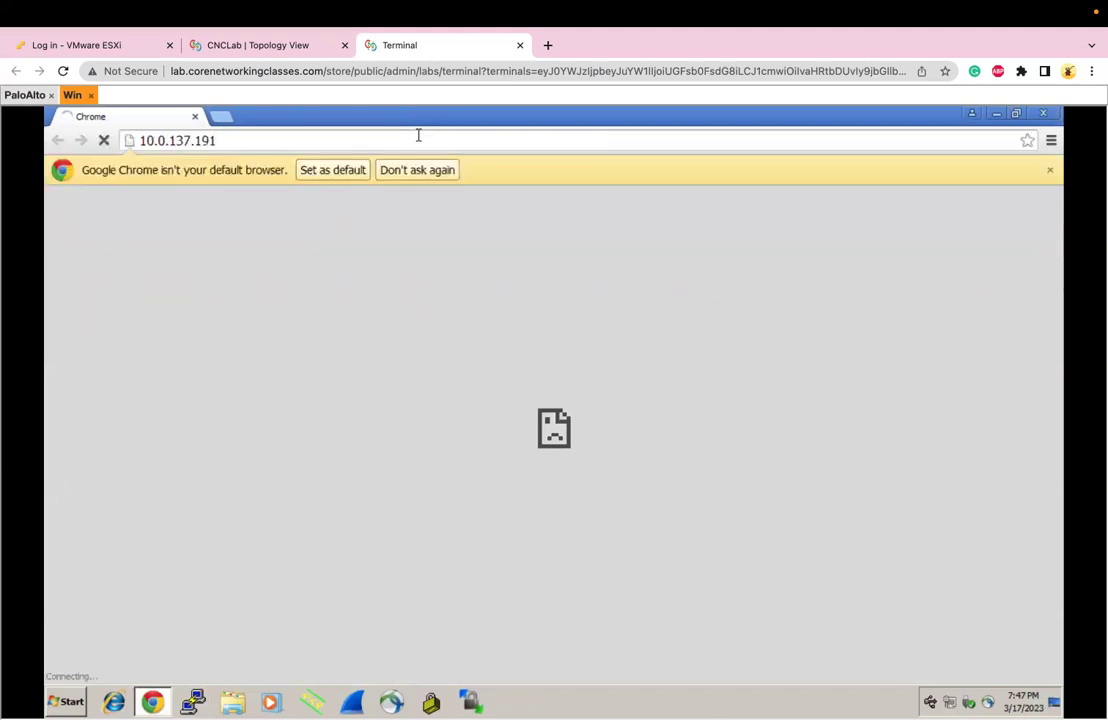
pyautogui.click(260, 140)
pyautogui.press('Home')
pyautogui.write('http')
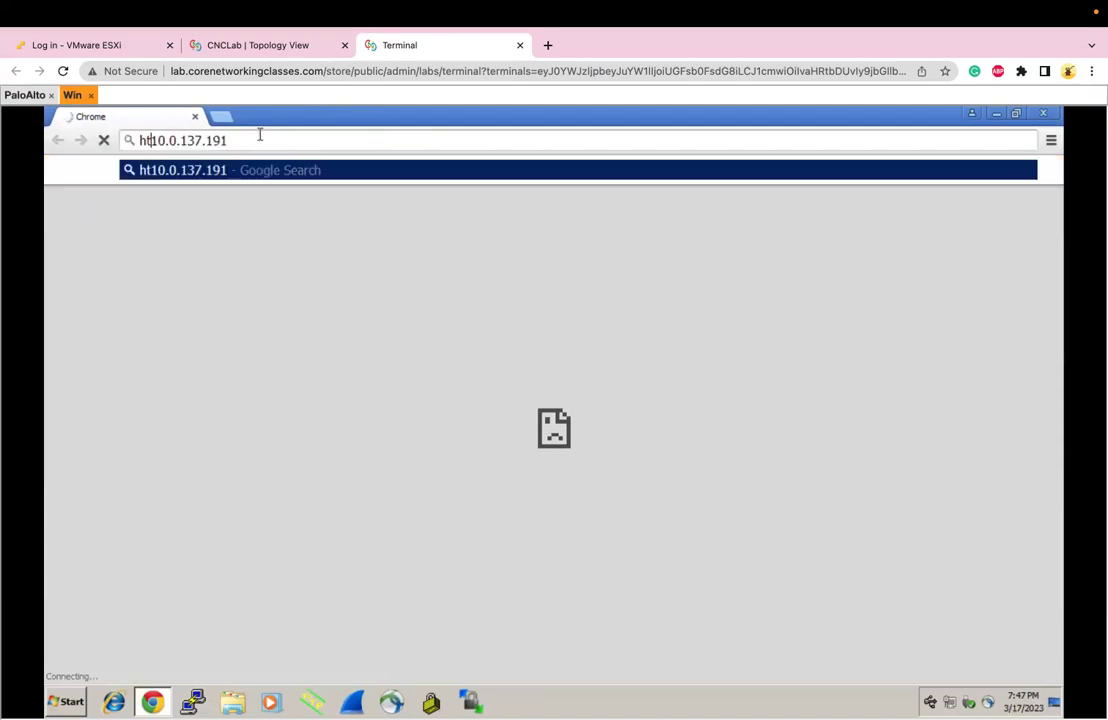
pyautogui.write('s://')
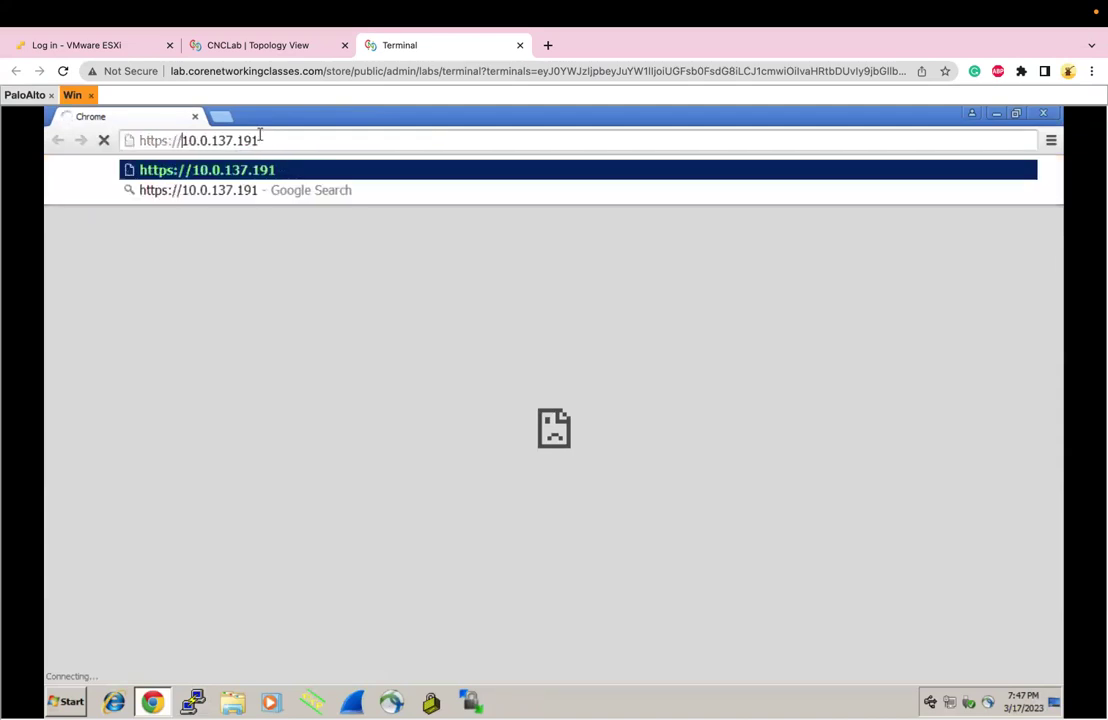
pyautogui.press('Return')
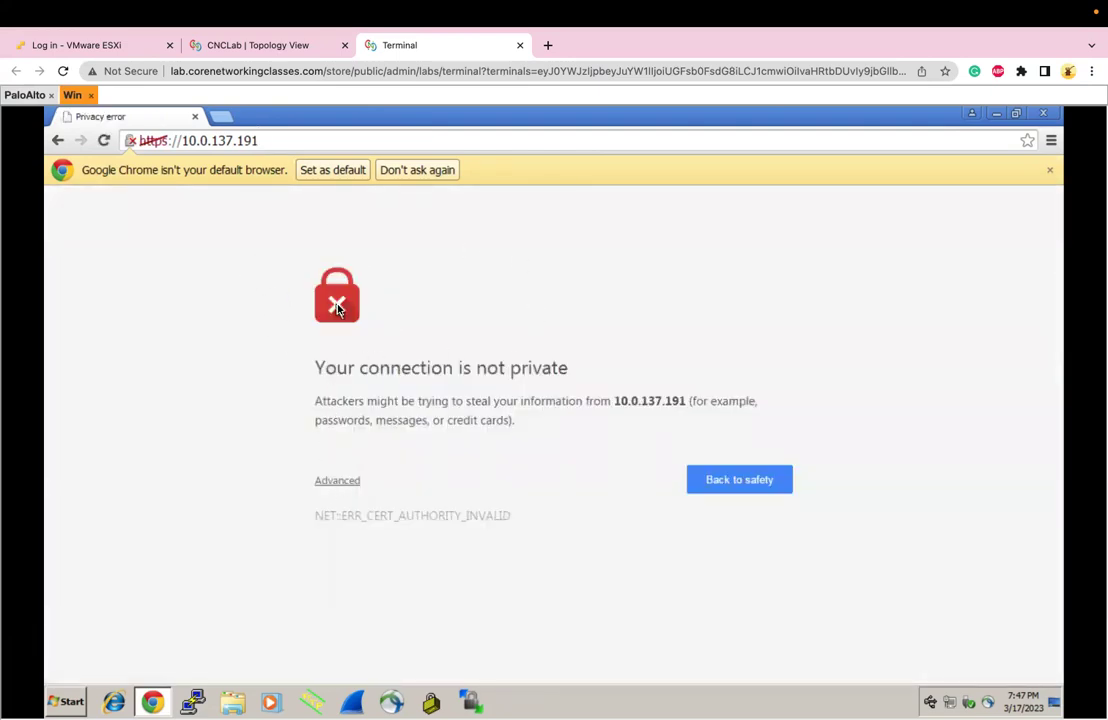
# Inspect the certificate details, then proceed past the unsafe-certificate warning via Advanced
pyautogui.click(131, 141)
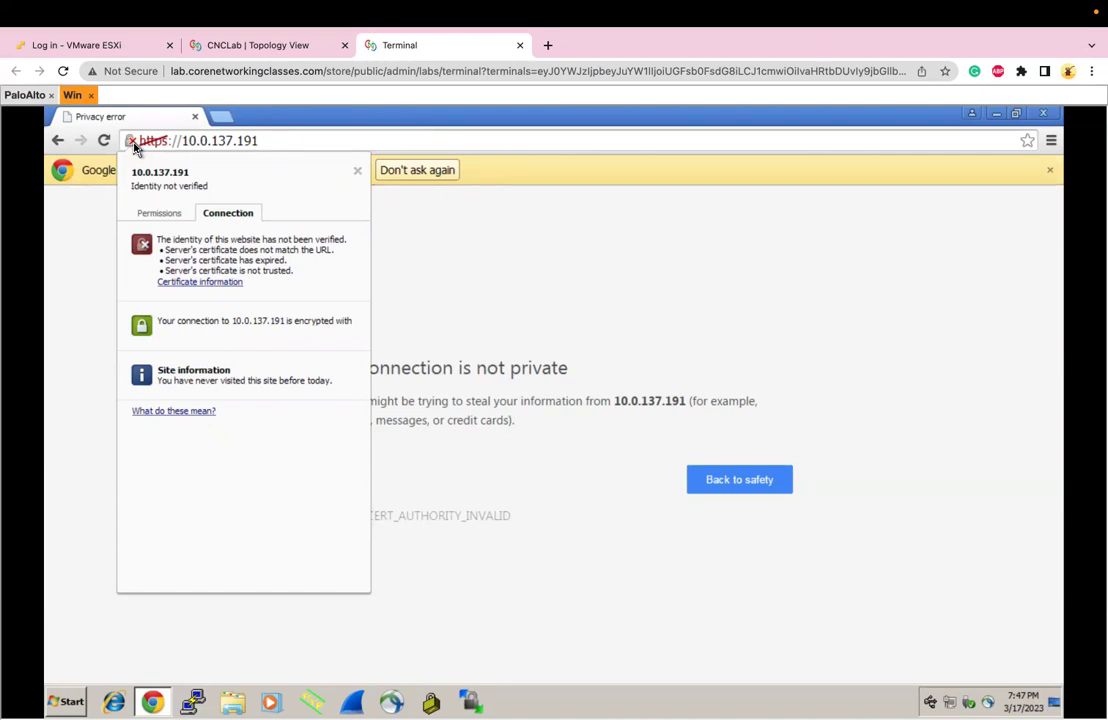
pyautogui.click(440, 280)
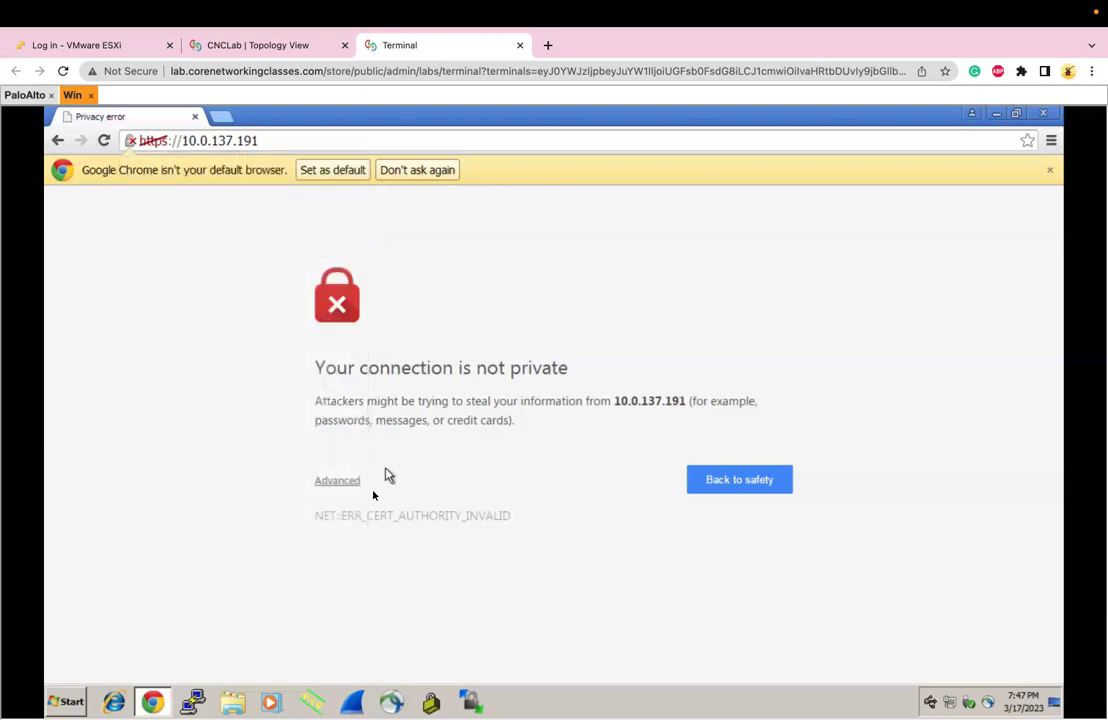
pyautogui.click(336, 483)
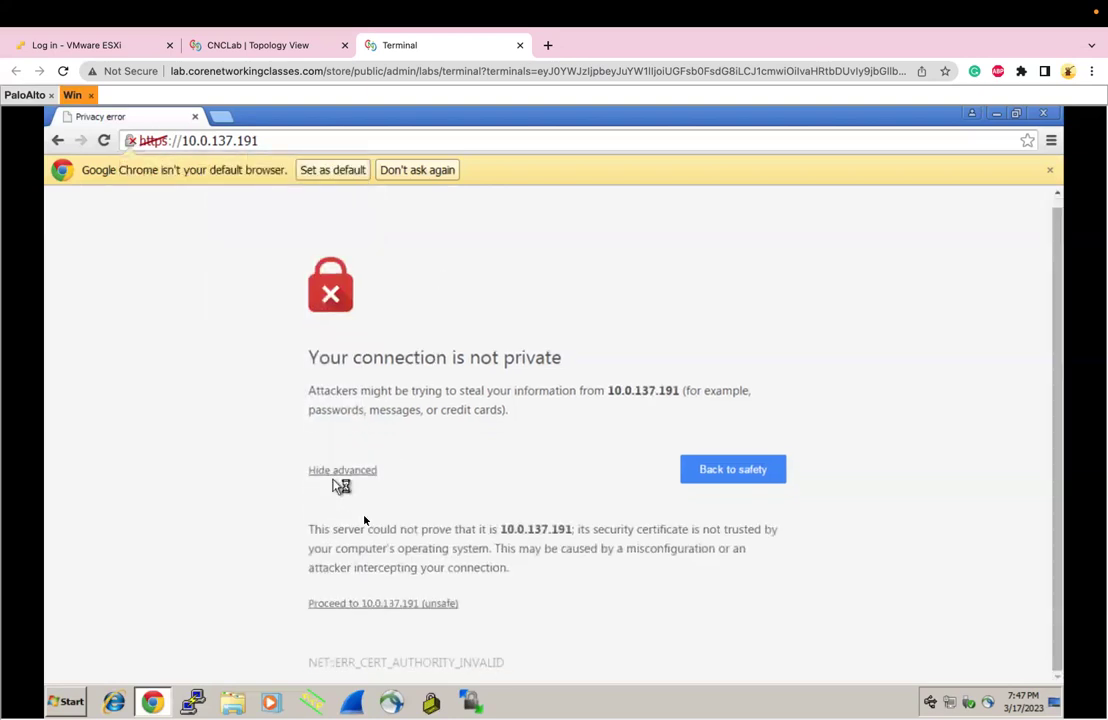
pyautogui.click(360, 604)
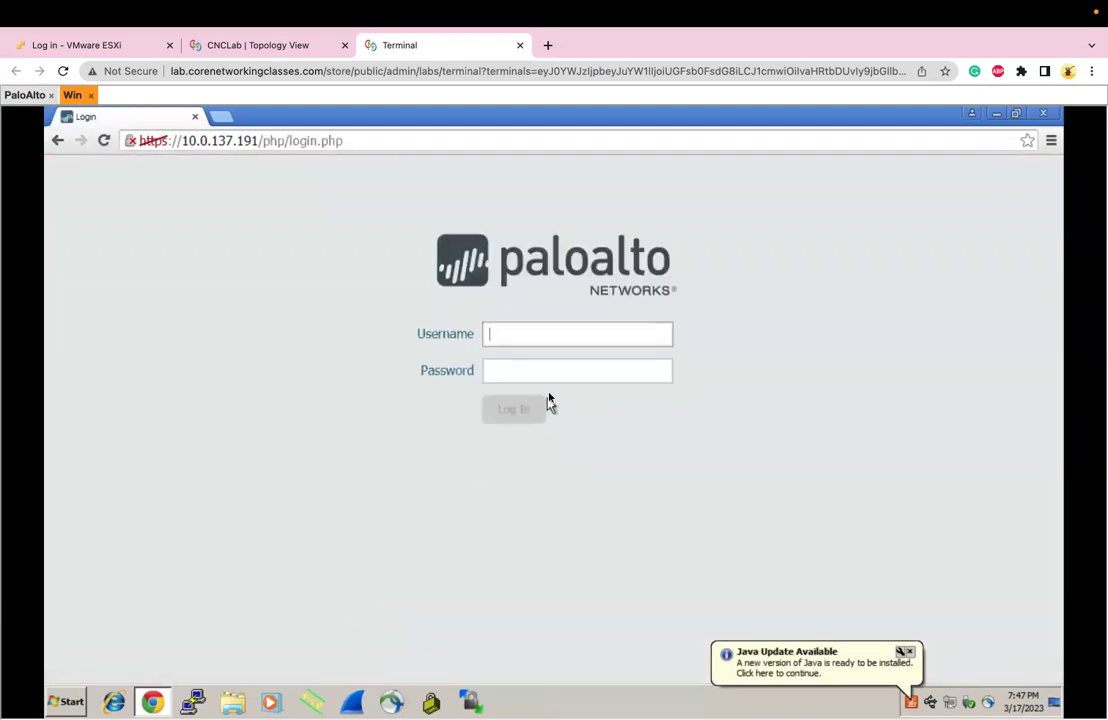
# Log in as admin with the account password, acknowledge the default-credentials alert, and close the Welcome dialog
pyautogui.write('admin')
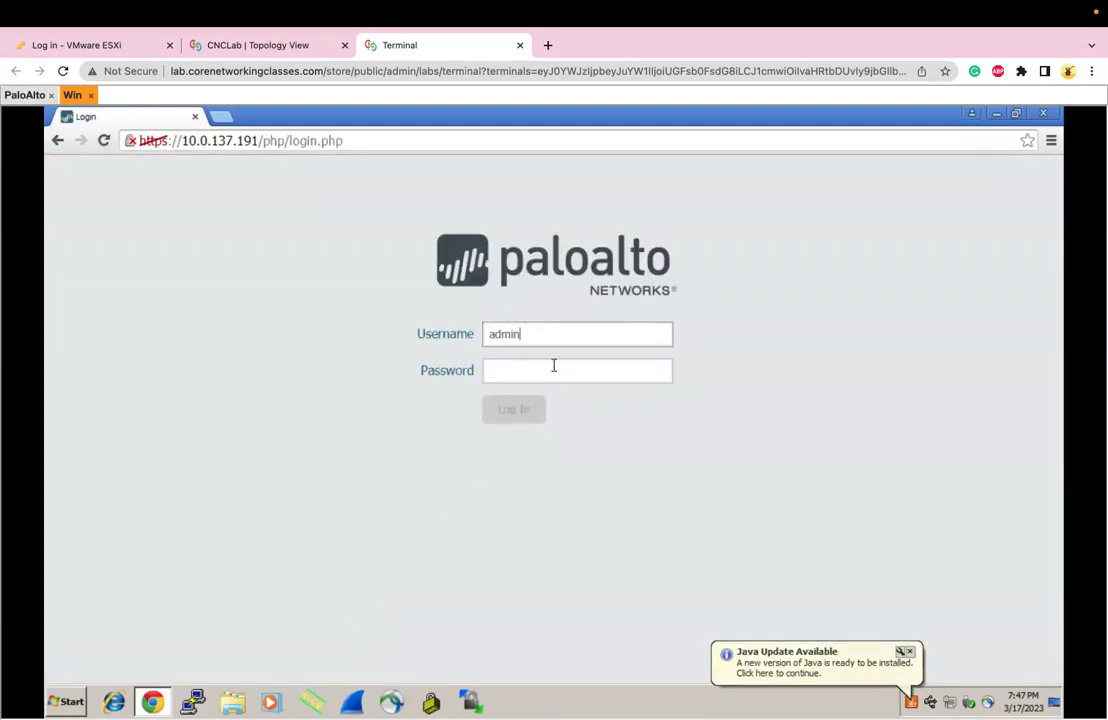
pyautogui.press('Tab')
pyautogui.write('admin')
pyautogui.press('BackSpace')
pyautogui.press('BackSpace')
pyautogui.press('BackSpace')
pyautogui.press('BackSpace')
pyautogui.press('BackSpace')
pyautogui.write('admin')
pyautogui.press('Return')
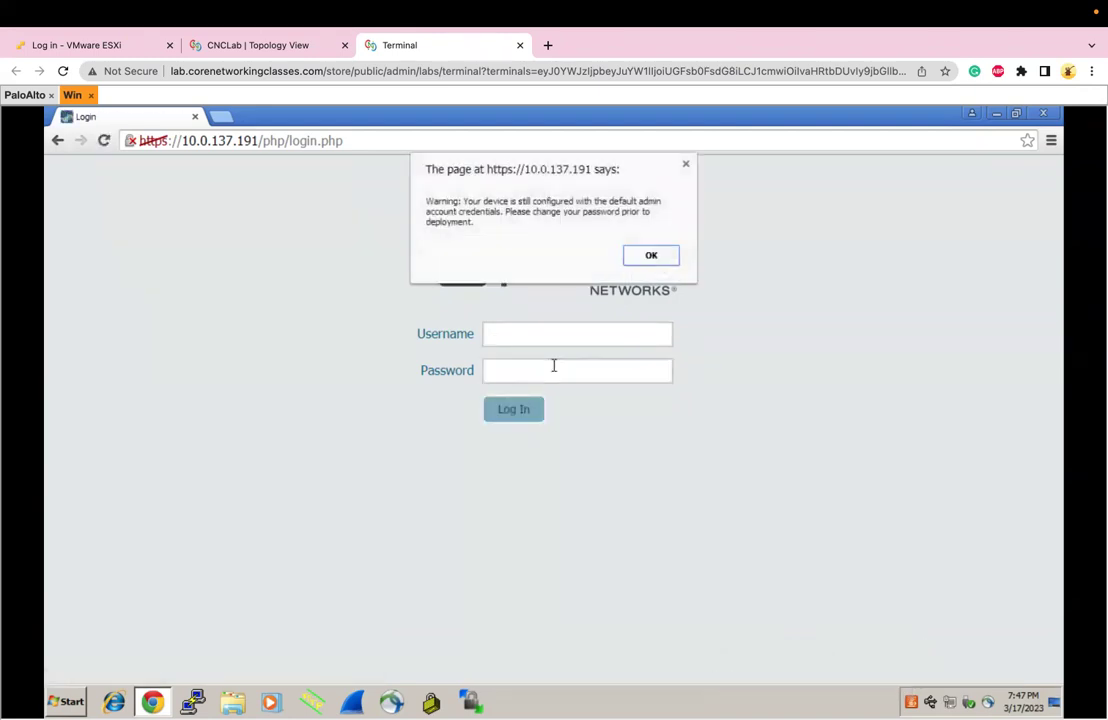
pyautogui.click(650, 255)
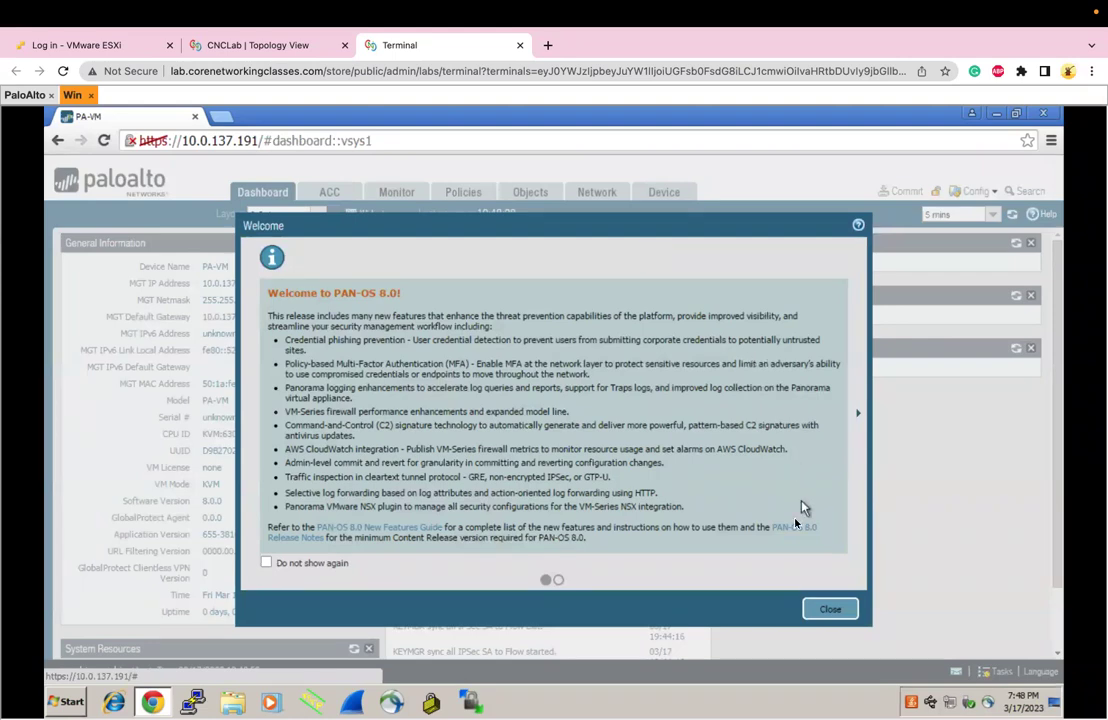
pyautogui.click(829, 609)
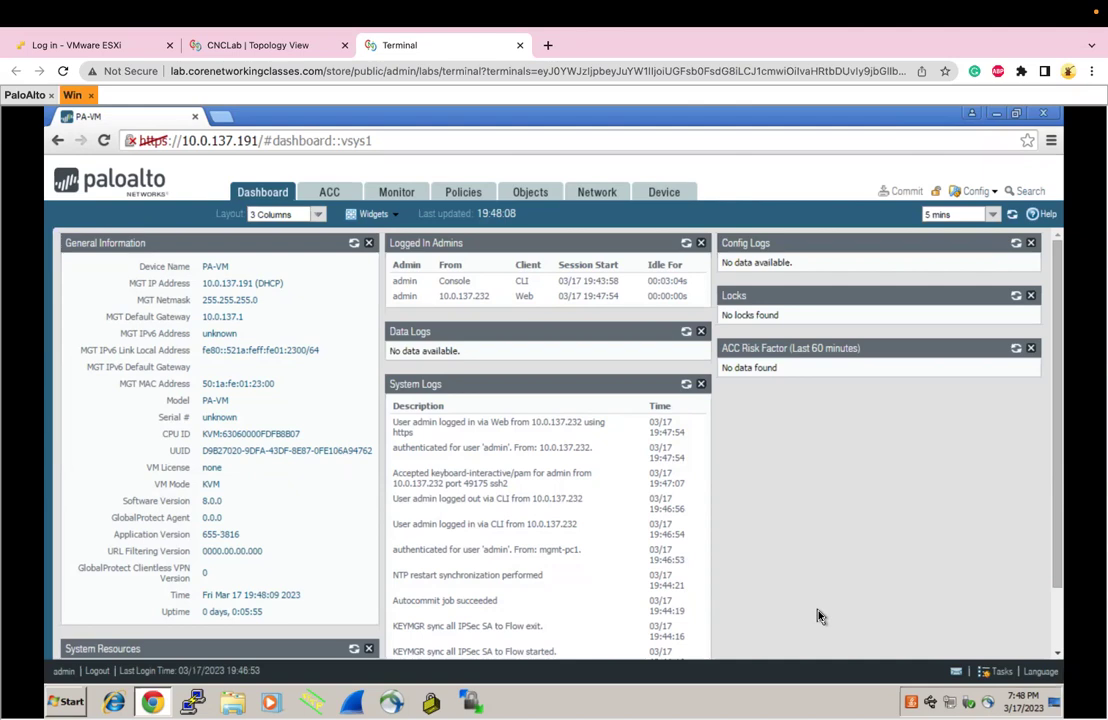
# Return to the CNCLab topology and reposition PaloAlto upward and Win slightly downward
pyautogui.click(274, 48)
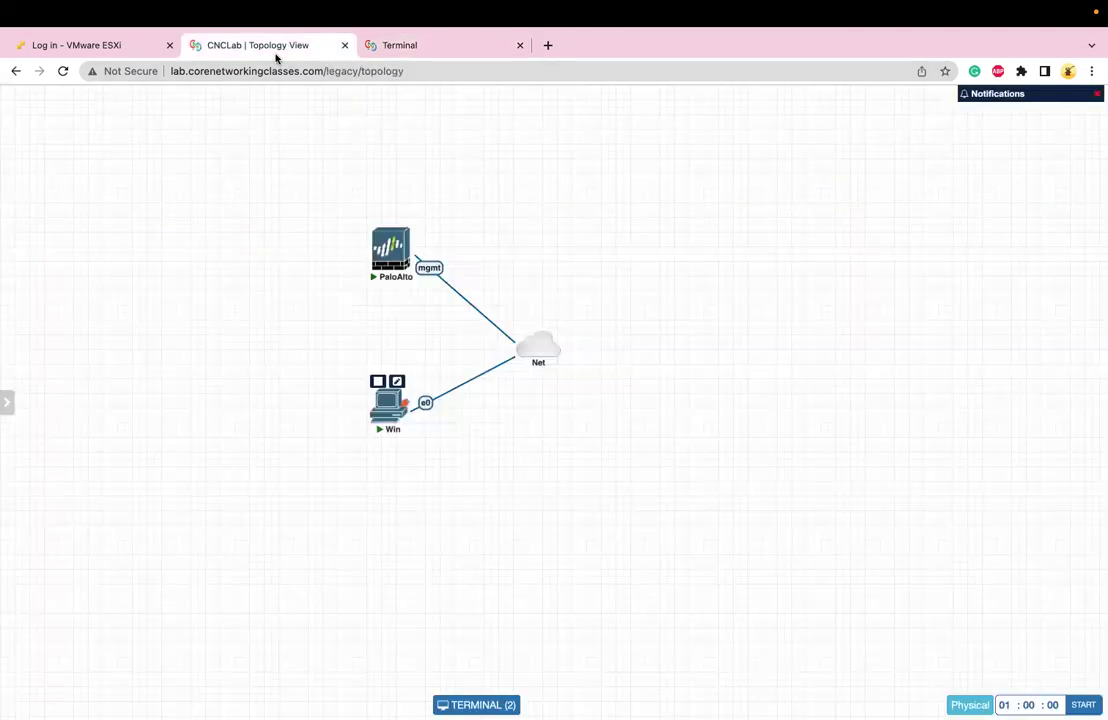
pyautogui.moveTo(390, 250); pyautogui.dragTo(377, 228)
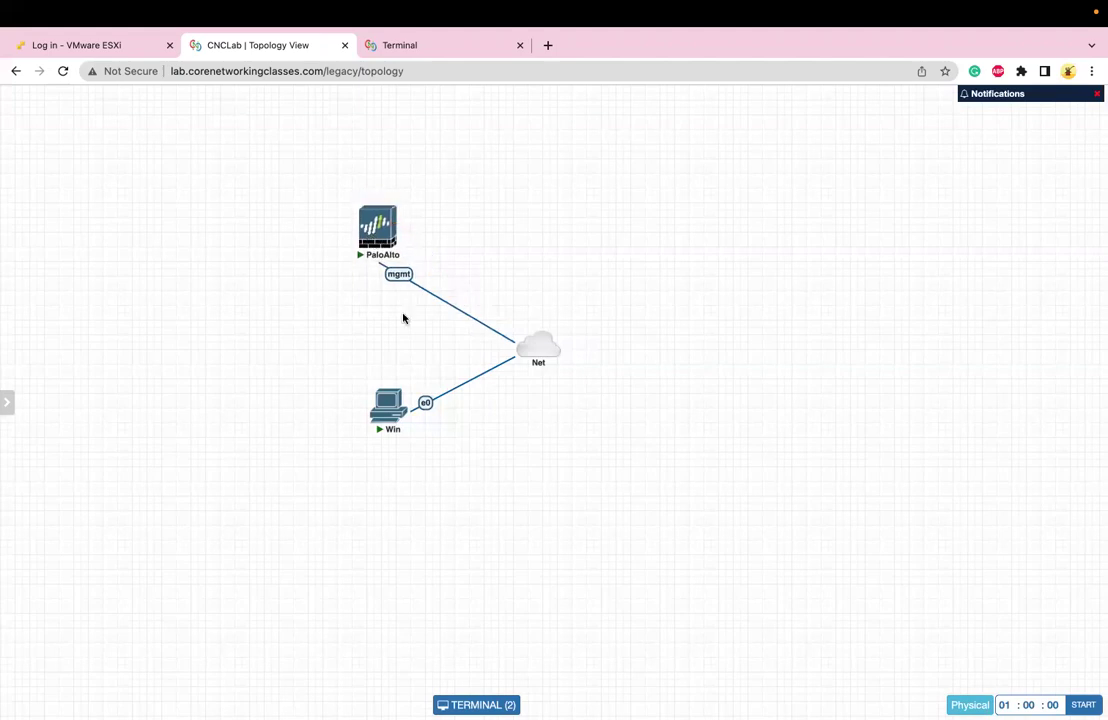
pyautogui.moveTo(386, 410); pyautogui.dragTo(383, 432)
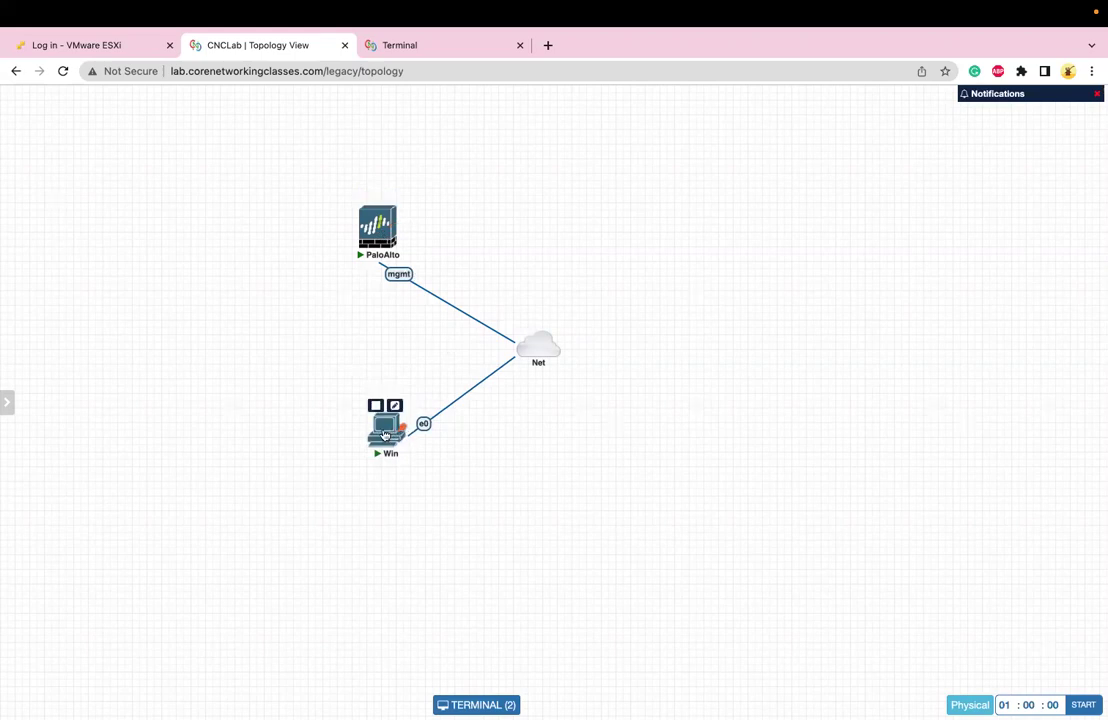
# Highlight 10.0.137.191 in the Win Chrome URL, then switch to the PaloAlto console's management interface details
pyautogui.click(393, 50)
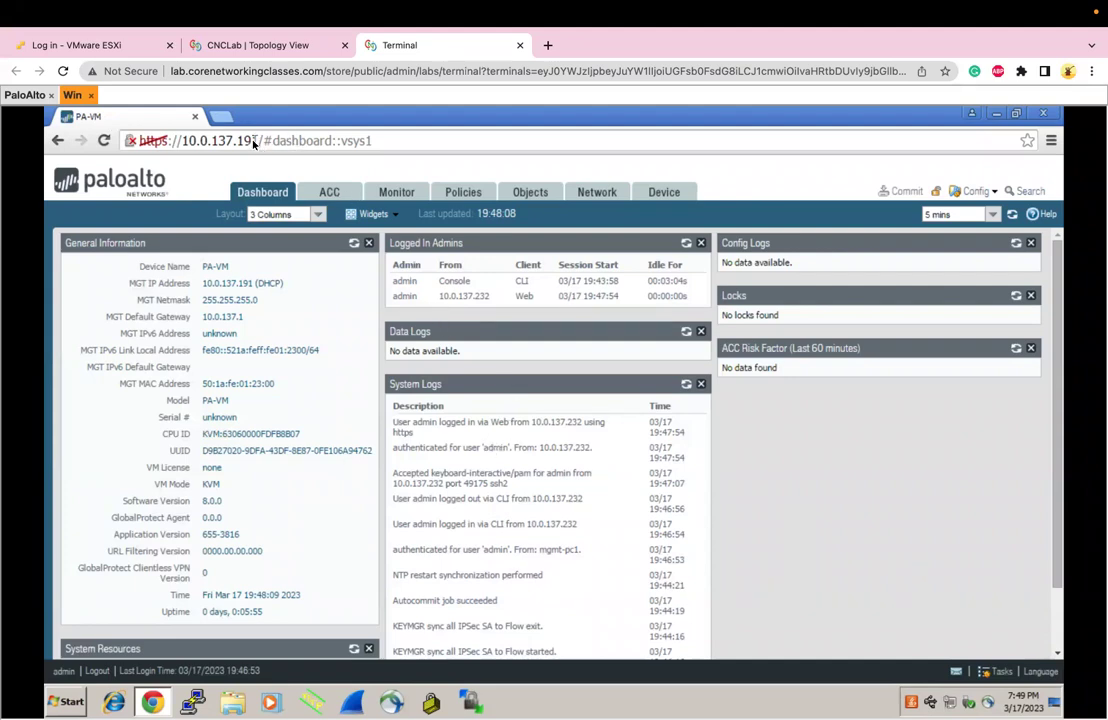
pyautogui.moveTo(255, 141); pyautogui.dragTo(190, 141)
pyautogui.click(28, 93)
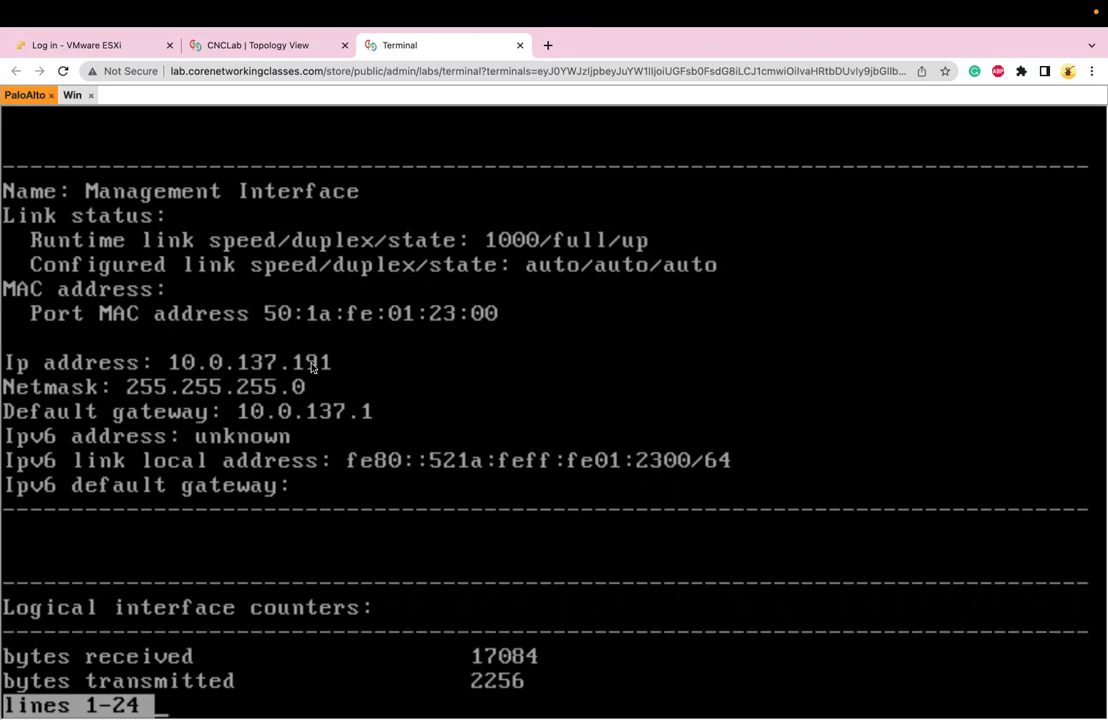
# In the Win console Dashboard, highlight Device Name PA-VM, MGT IP address, netmask and MAC address
pyautogui.click(68, 96)
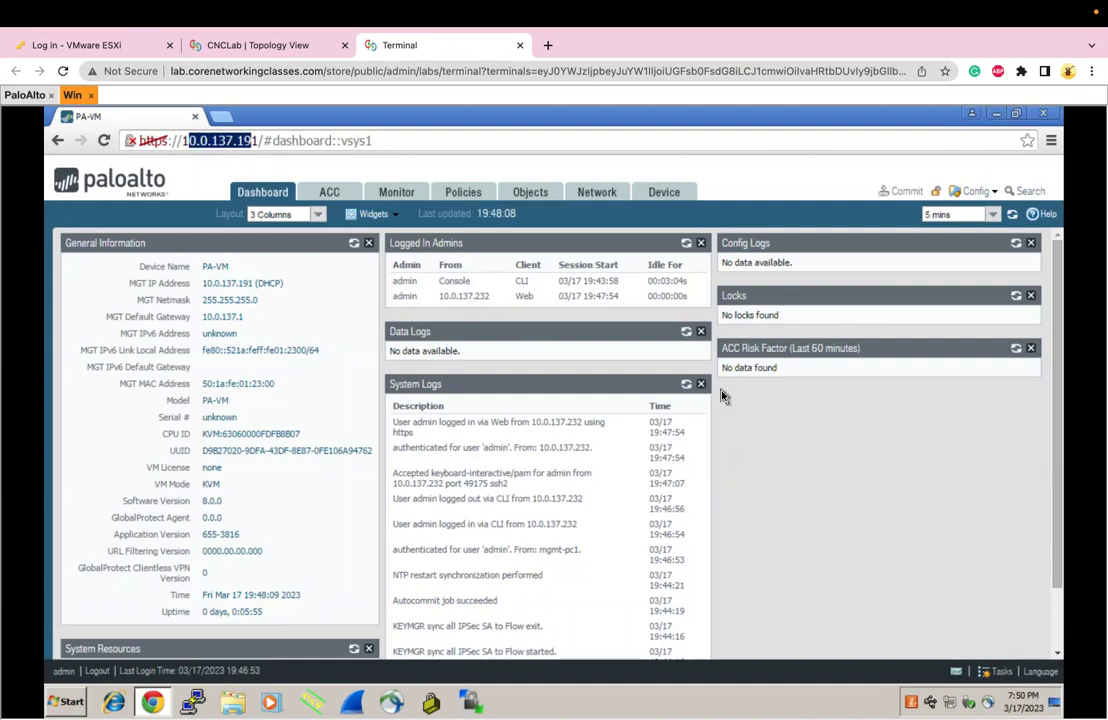
pyautogui.moveTo(201, 266); pyautogui.dragTo(231, 268)
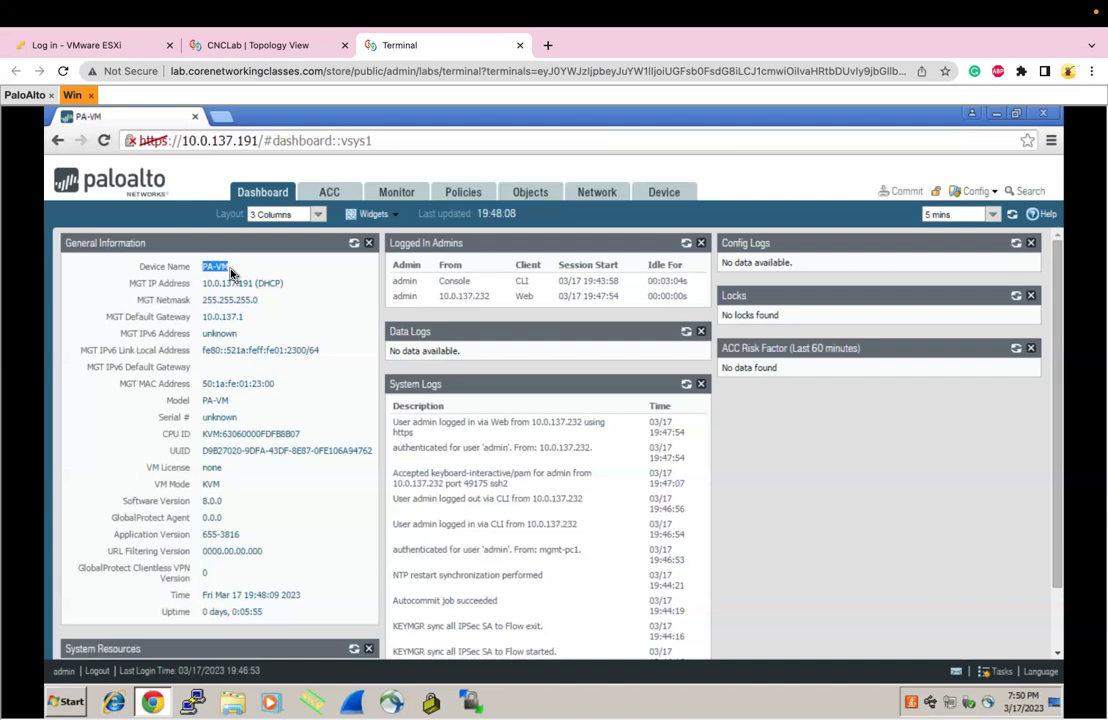
pyautogui.tripleClick(212, 285)
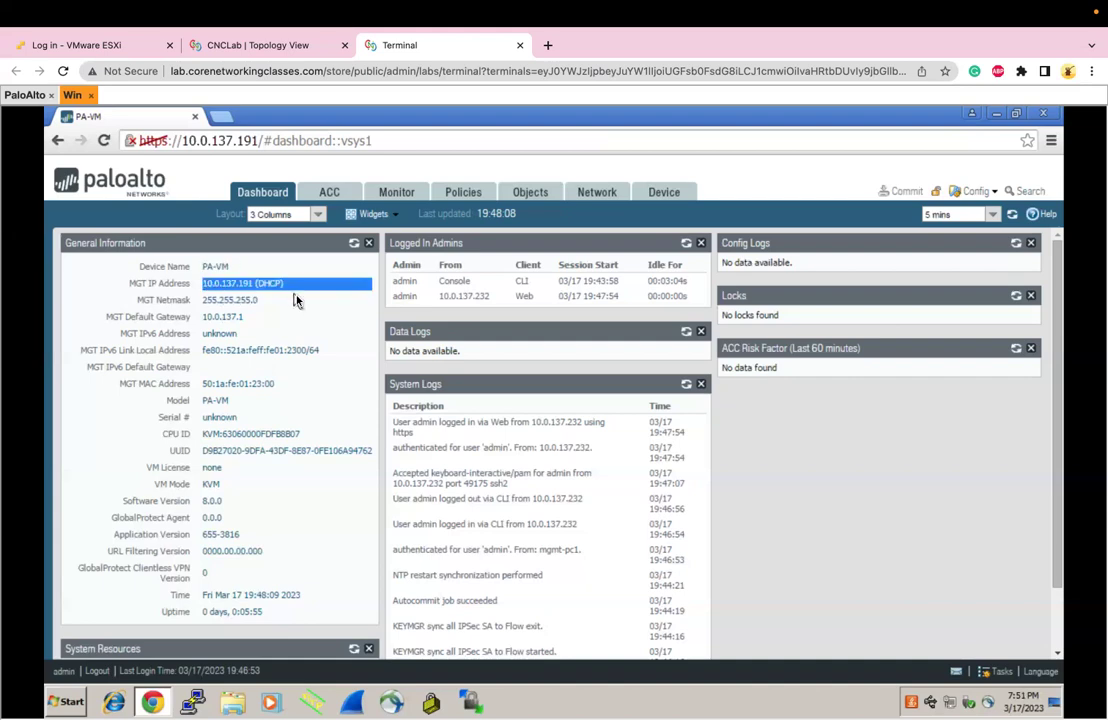
pyautogui.moveTo(279, 287); pyautogui.dragTo(270, 292)
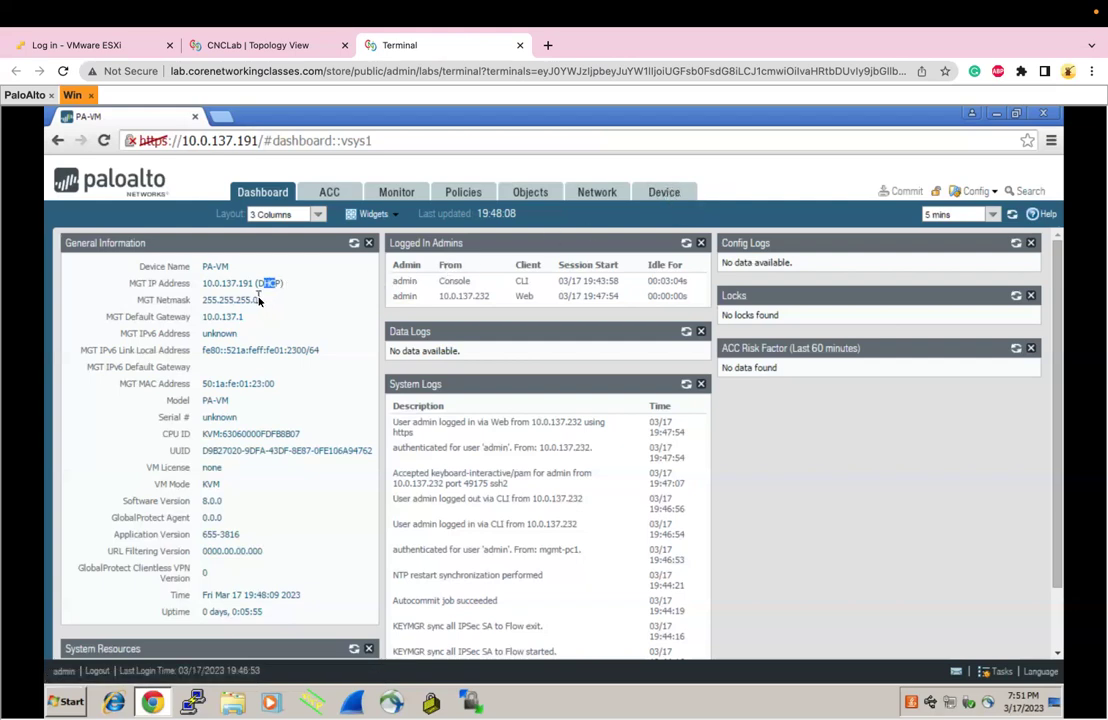
pyautogui.moveTo(259, 304); pyautogui.dragTo(260, 358)
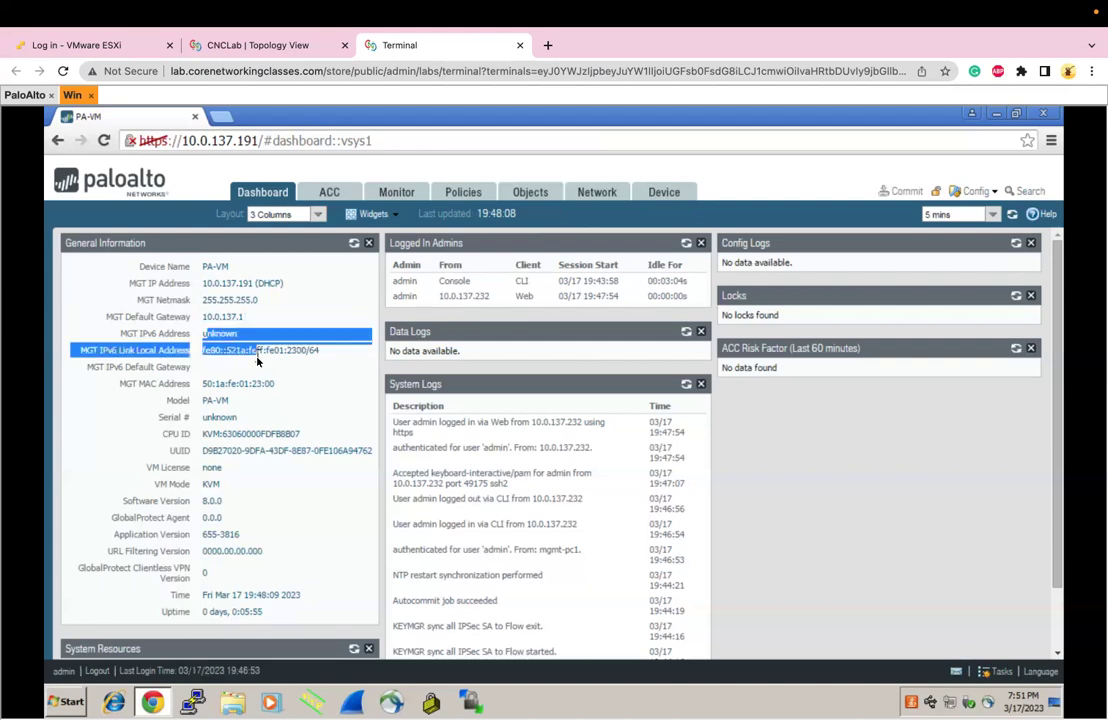
pyautogui.click(205, 394)
pyautogui.moveTo(203, 385); pyautogui.dragTo(272, 386)
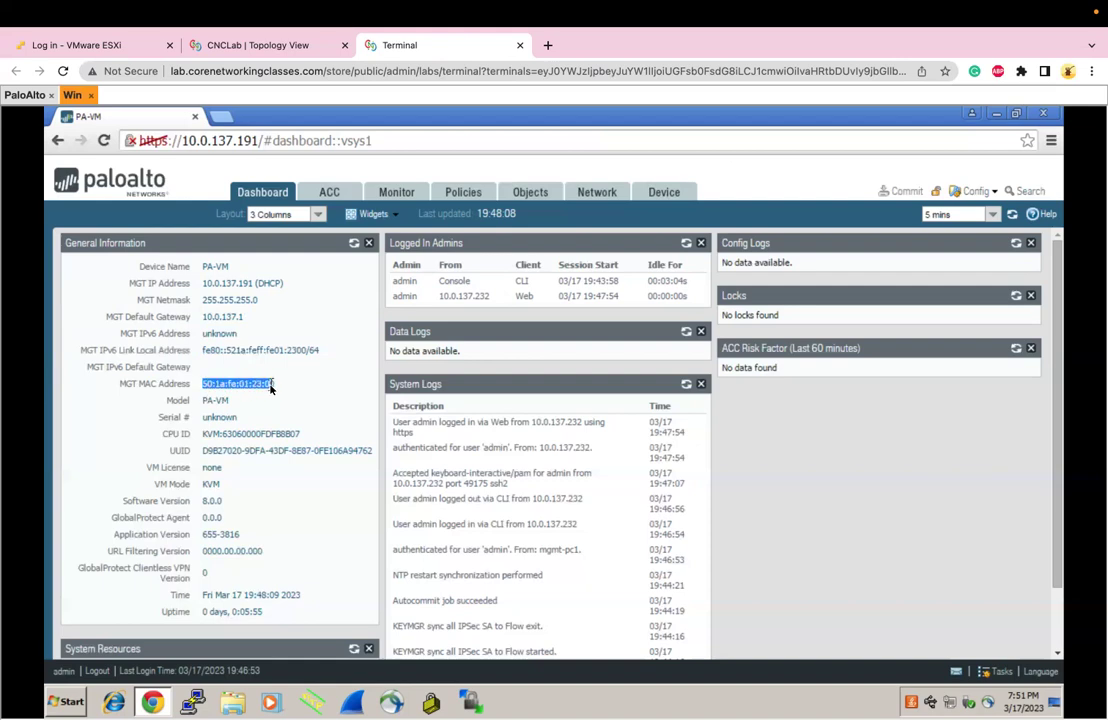
pyautogui.click(207, 403)
# Highlight Model PA-VM, Serial # unknown, CPU ID, UUID, VM License none and VM Mode KVM
pyautogui.moveTo(206, 404); pyautogui.dragTo(228, 403)
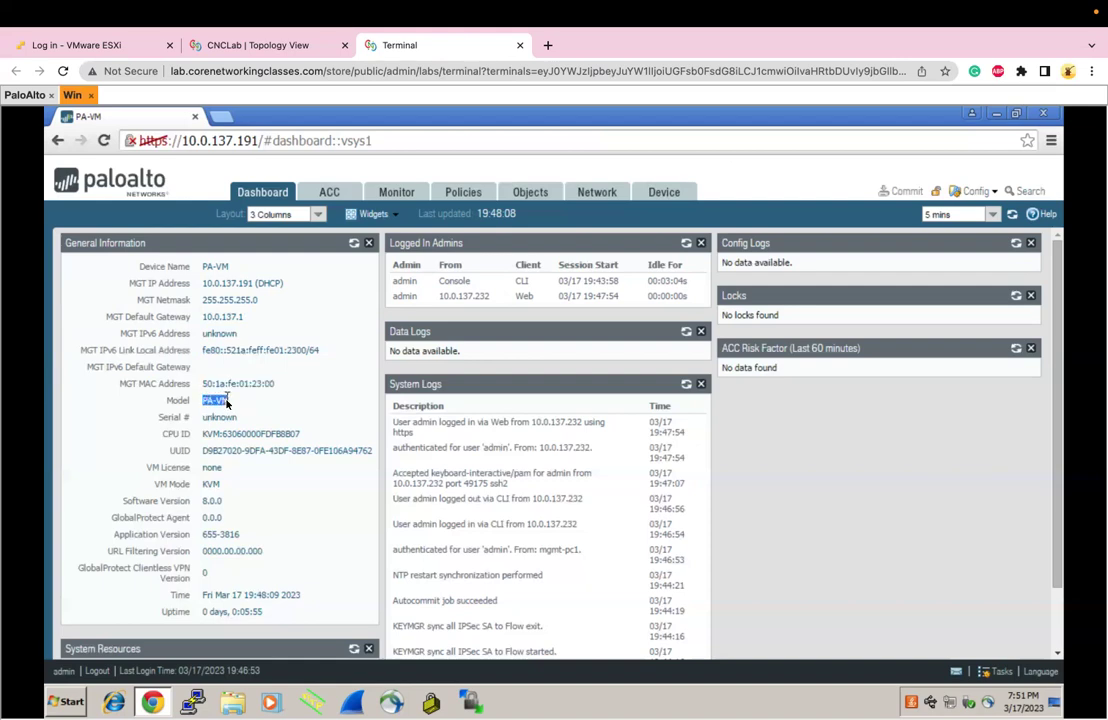
pyautogui.doubleClick(213, 419)
pyautogui.moveTo(203, 435); pyautogui.dragTo(305, 441)
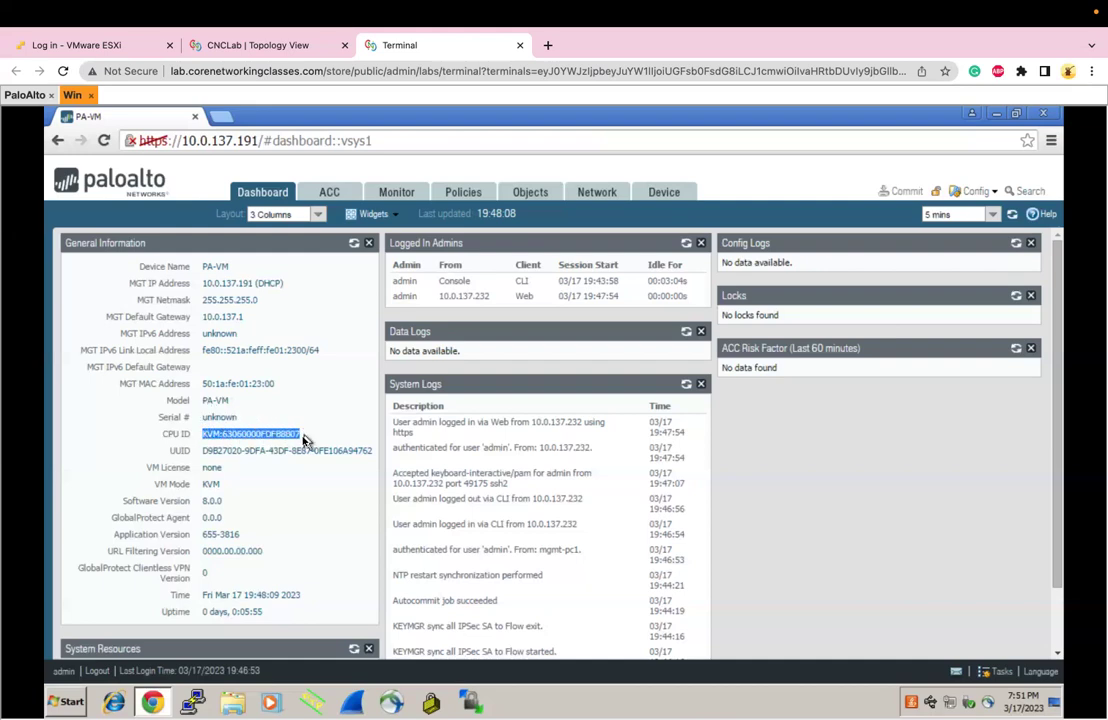
pyautogui.moveTo(205, 456); pyautogui.dragTo(367, 458)
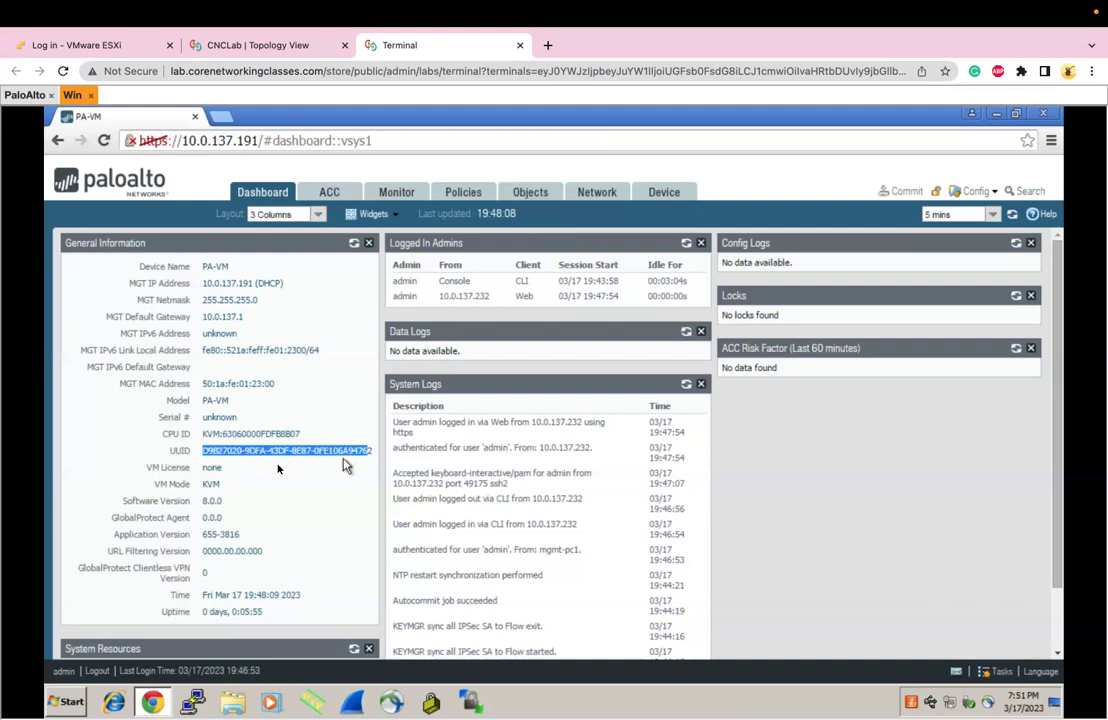
pyautogui.doubleClick(212, 469)
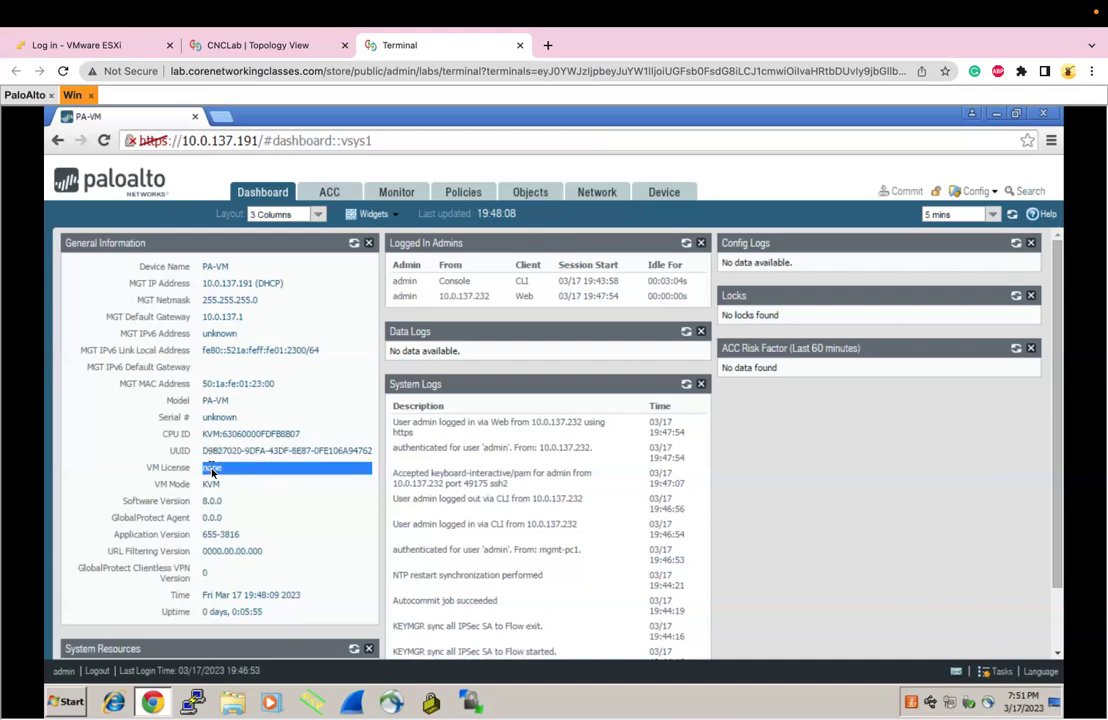
pyautogui.doubleClick(209, 484)
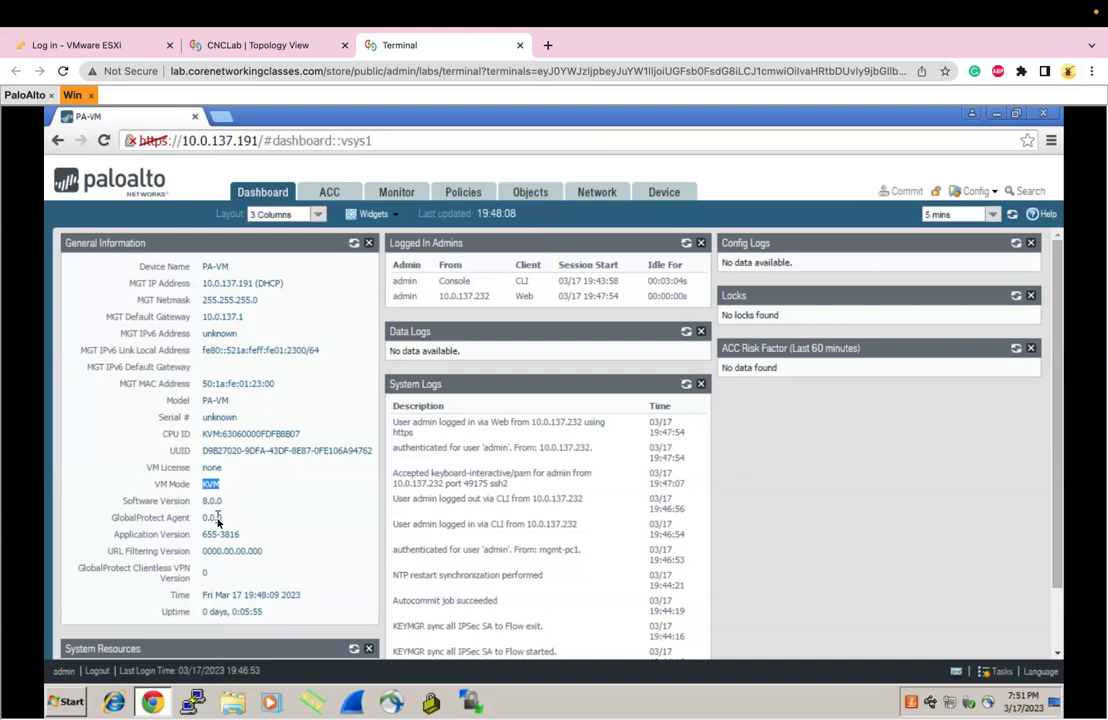
pyautogui.click(207, 518)
pyautogui.moveTo(205, 535); pyautogui.dragTo(227, 539)
pyautogui.moveTo(227, 538)
pyautogui.mouseDown()
pyautogui.moveTo(196, 544)
pyautogui.moveTo(247, 537)
pyautogui.mouseUp()
pyautogui.click(221, 537)
pyautogui.moveTo(203, 535); pyautogui.dragTo(247, 537)
pyautogui.tripleClick(220, 551)
pyautogui.tripleClick(206, 572)
pyautogui.click(217, 594)
pyautogui.tripleClick(219, 598)
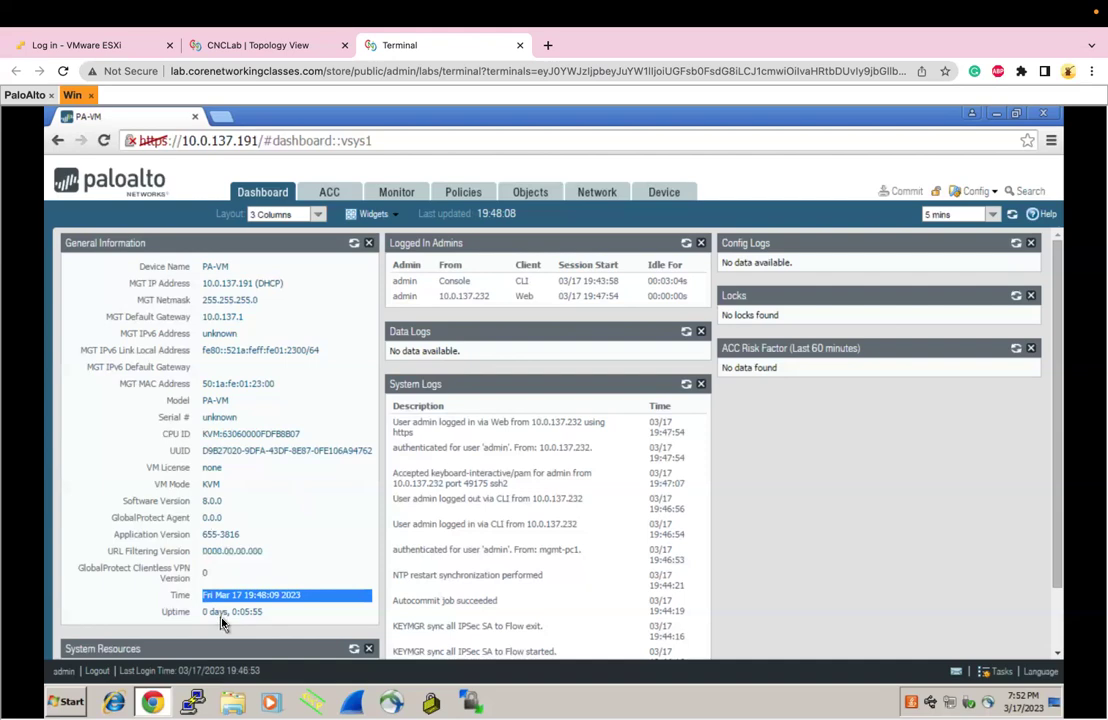
pyautogui.doubleClick(218, 612)
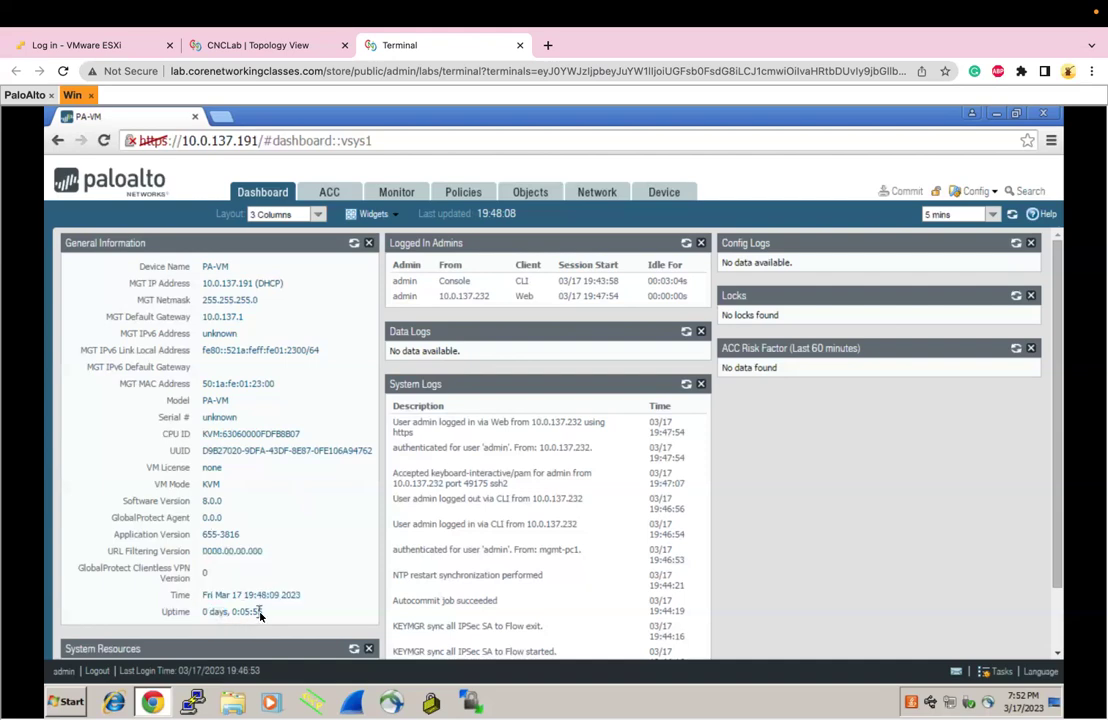
pyautogui.moveTo(262, 611); pyautogui.dragTo(155, 305)
pyautogui.click(180, 354)
# Highlight the Logged In Admins entries: Console, web source address, CLI client, session start and idle time
pyautogui.moveTo(441, 284); pyautogui.dragTo(474, 289)
pyautogui.click(452, 288)
pyautogui.doubleClick(441, 297)
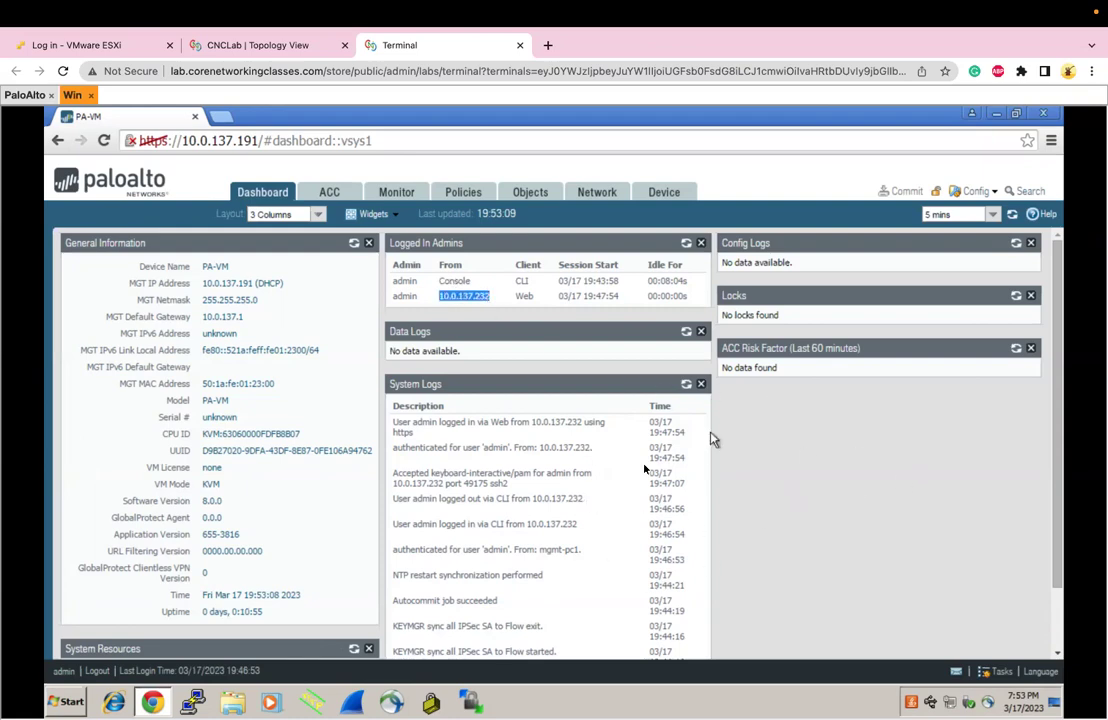
pyautogui.doubleClick(521, 283)
pyautogui.tripleClick(521, 284)
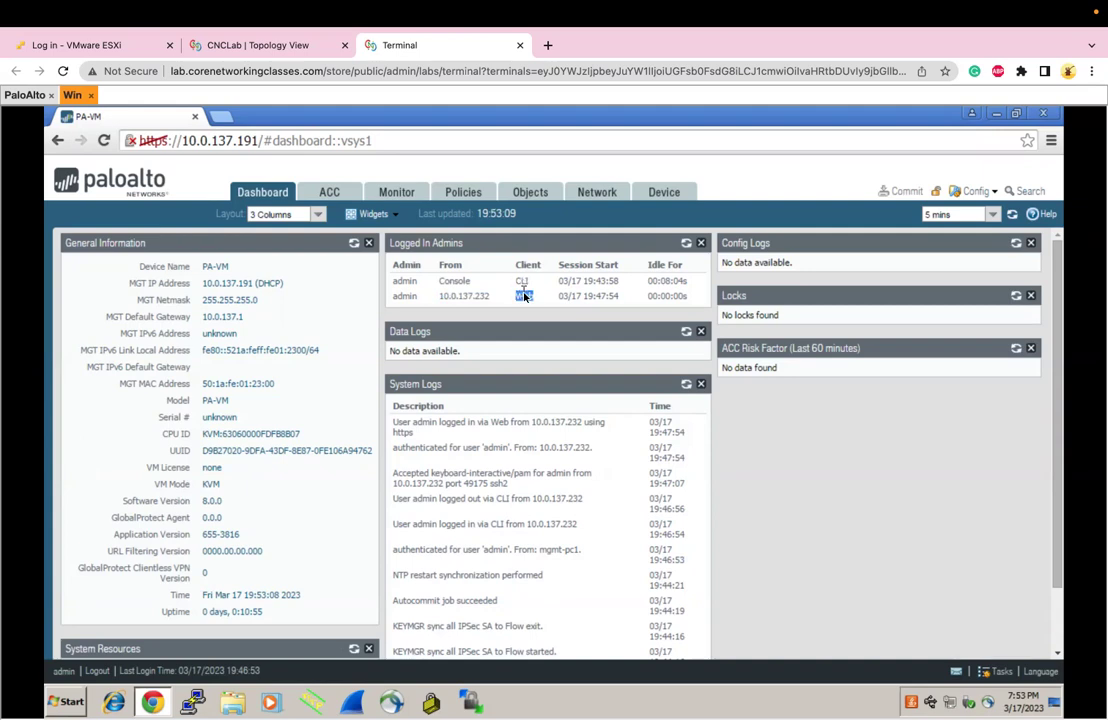
pyautogui.moveTo(562, 284); pyautogui.dragTo(605, 296)
pyautogui.click(653, 296)
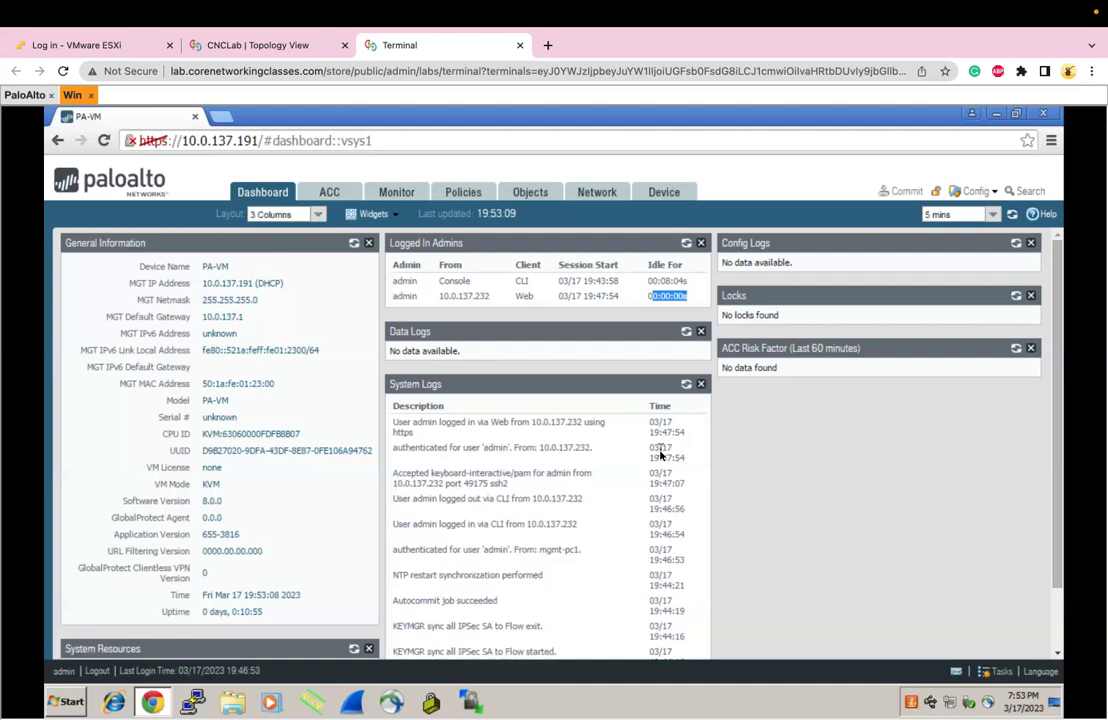
pyautogui.moveTo(665, 281); pyautogui.dragTo(688, 286)
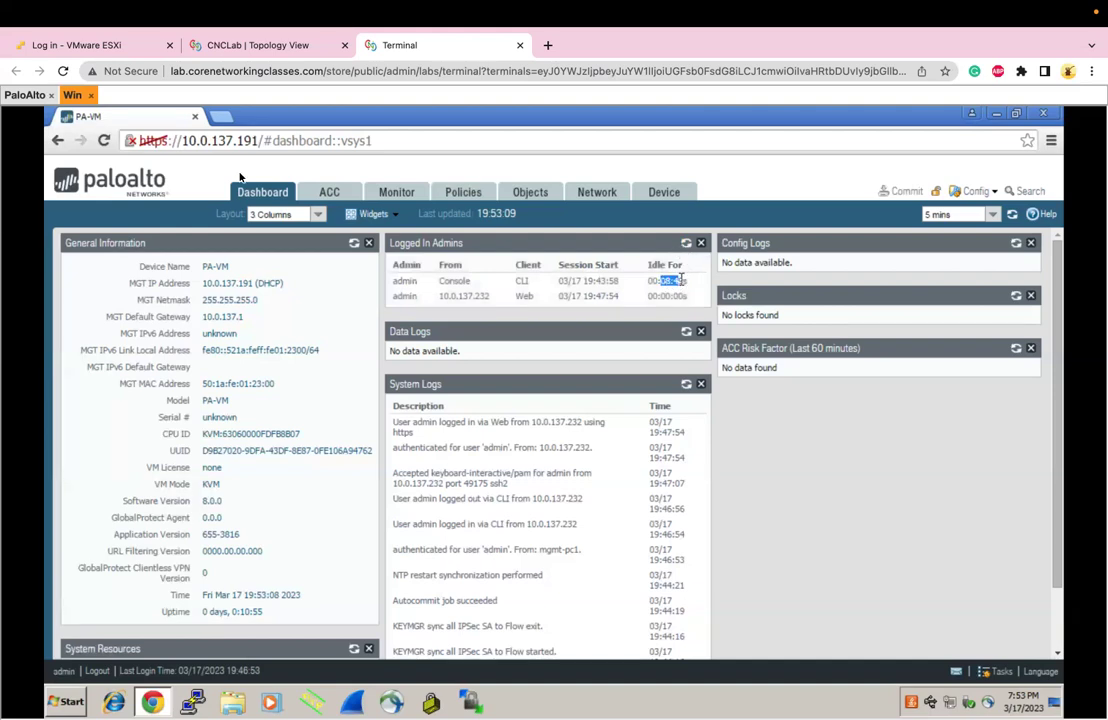
# Rerun show interface management in the PaloAlto CLI, then return to the Win console
pyautogui.click(24, 96)
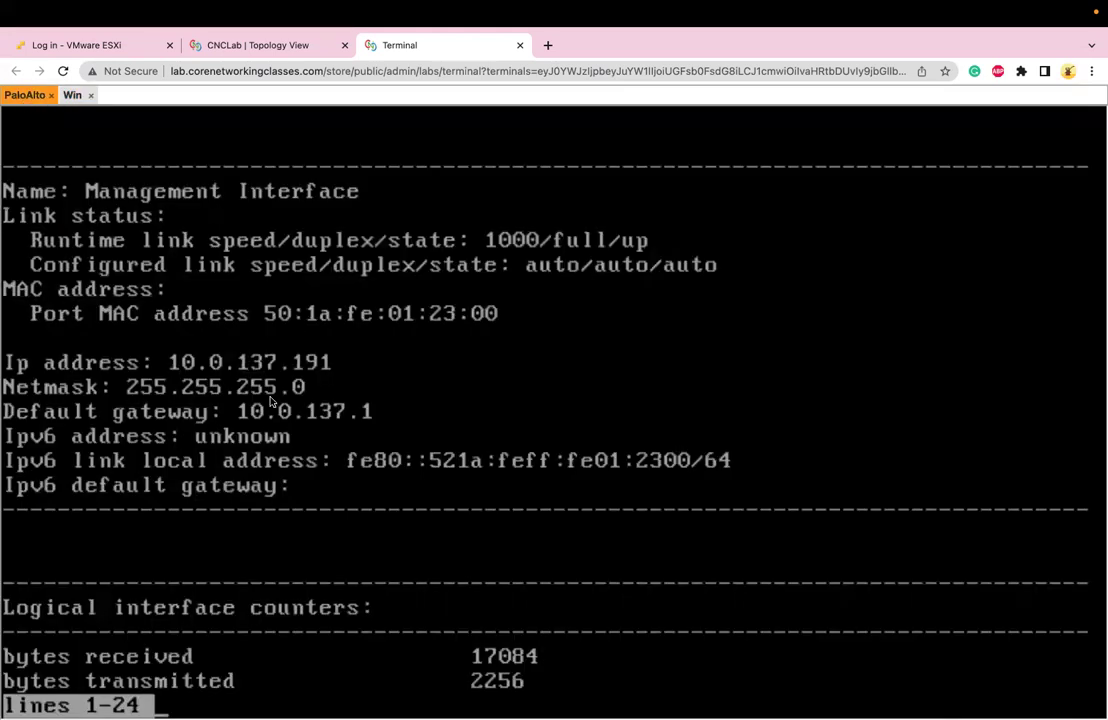
pyautogui.press('q')
pyautogui.press('Up')
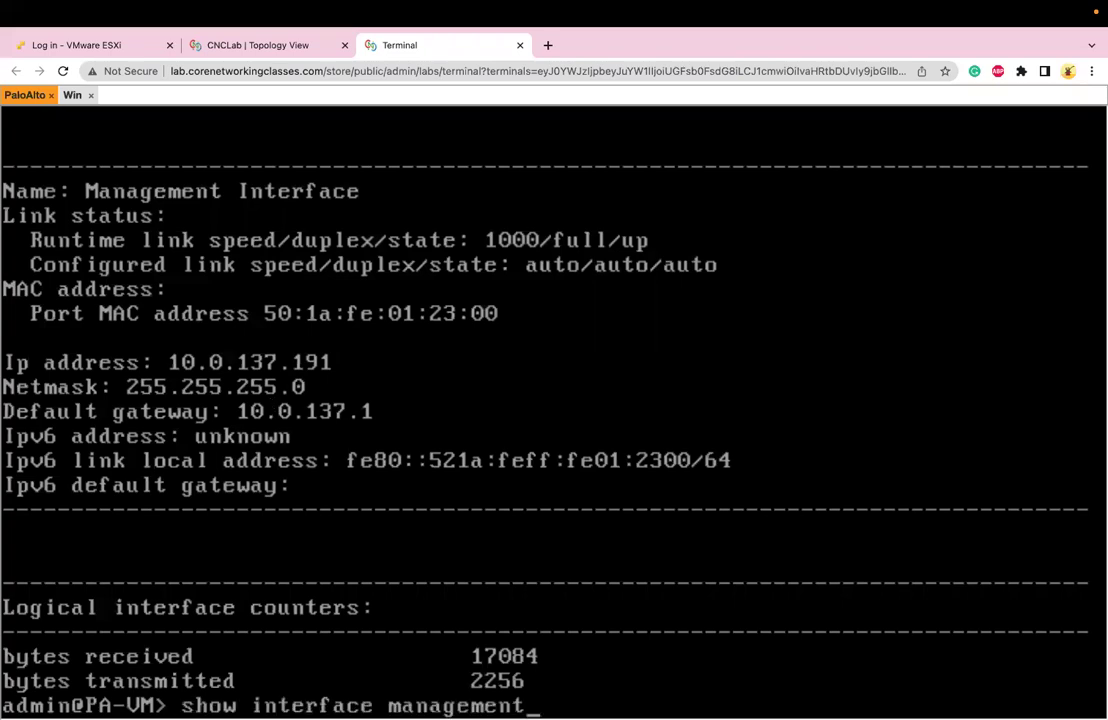
pyautogui.press('Return')
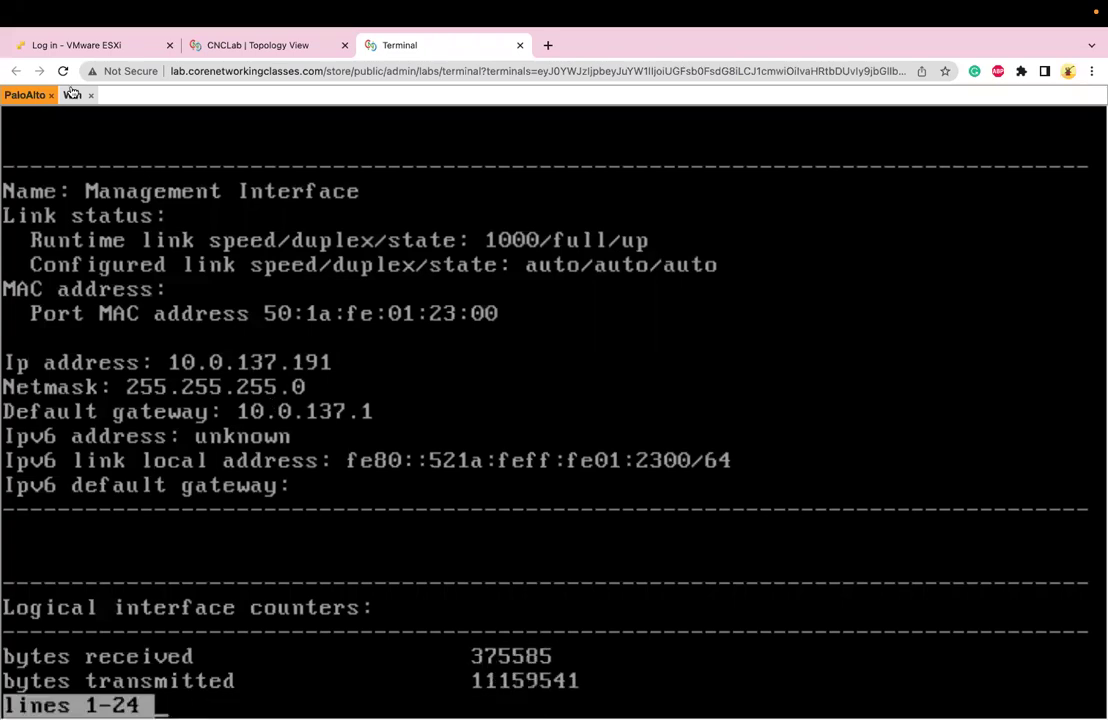
pyautogui.click(72, 95)
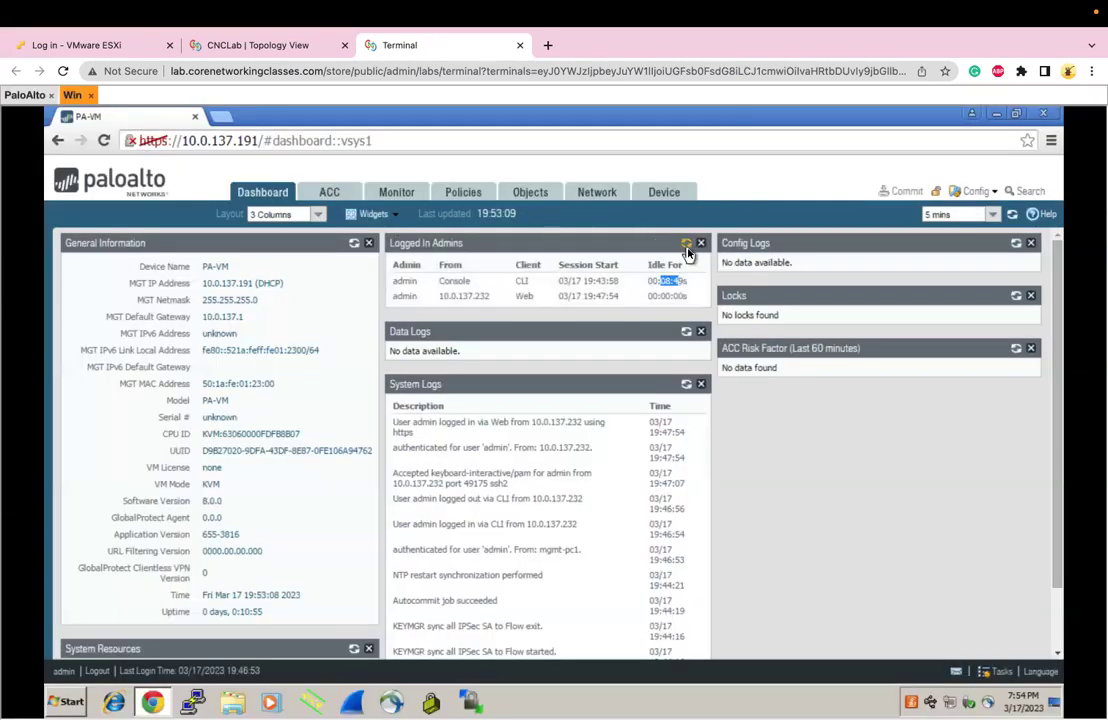
# Refresh the Logged In Admins widget so the console admin's idle time updates
pyautogui.click(686, 246)
pyautogui.scroll(-2, 696, 328)
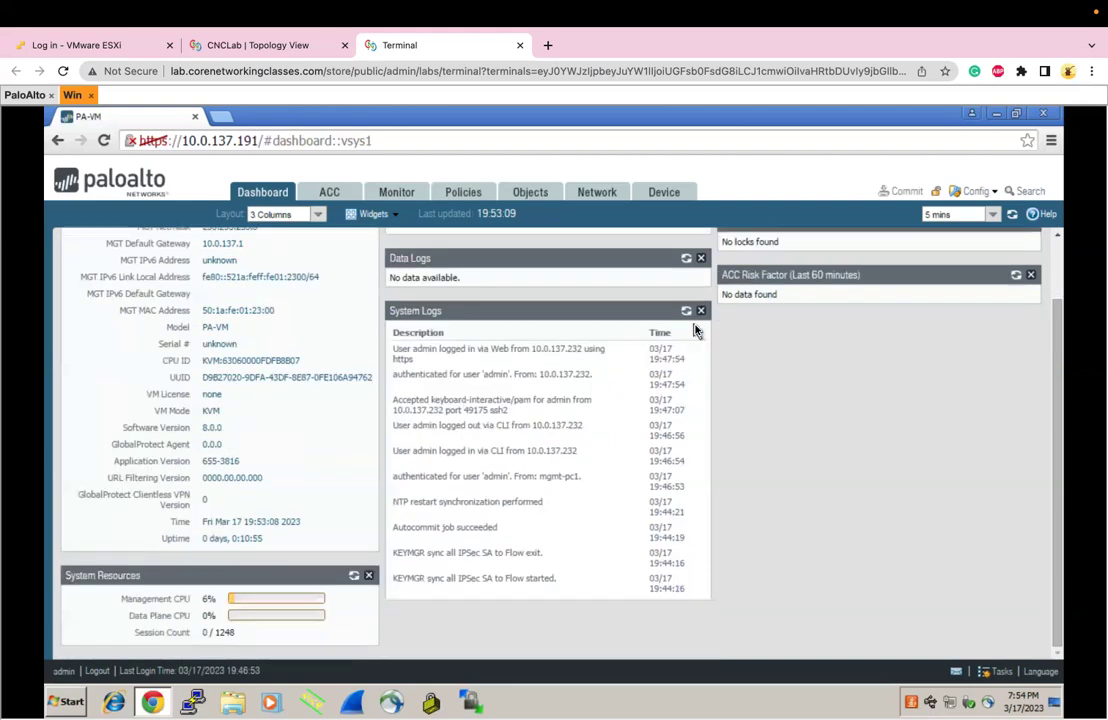
pyautogui.scroll(2, 696, 330)
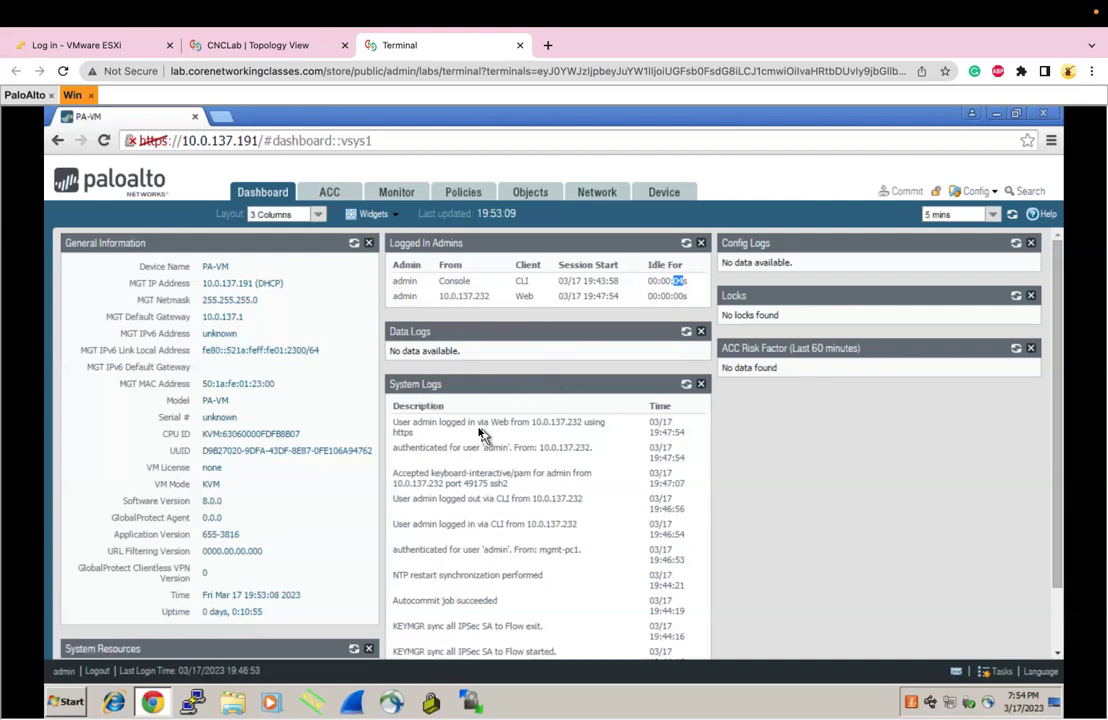
# Highlight several System Logs entries, including the word 'restart' in the NTP entry
pyautogui.moveTo(459, 426); pyautogui.dragTo(574, 553)
pyautogui.doubleClick(426, 573)
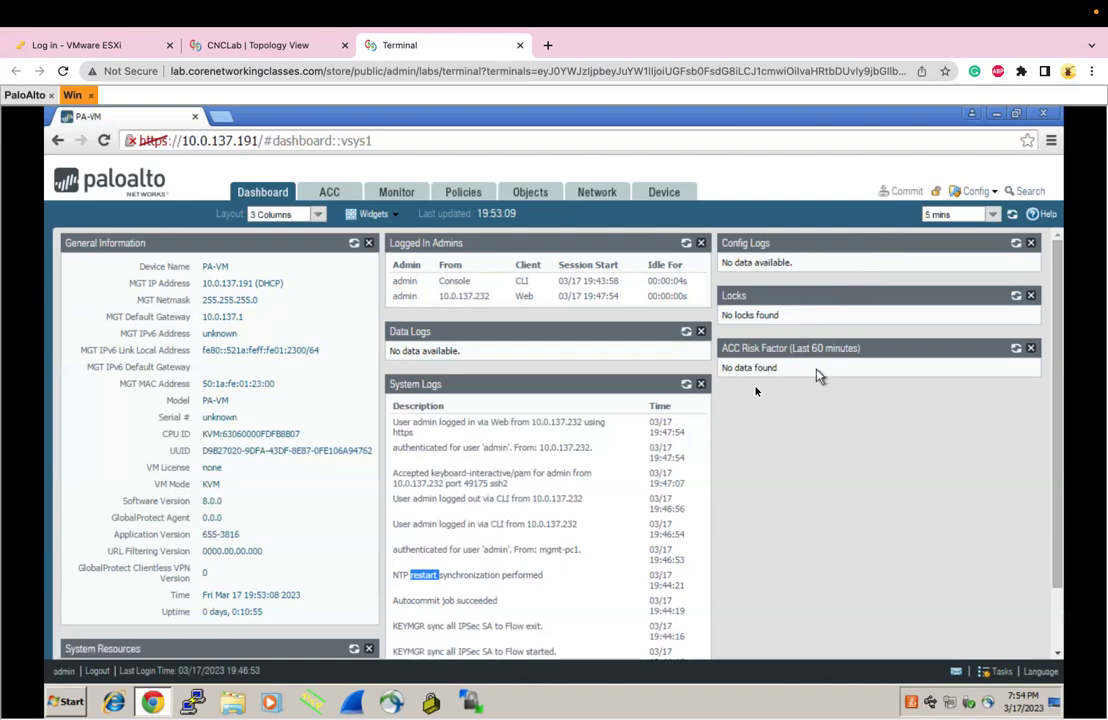
pyautogui.scroll(-2, 549, 449)
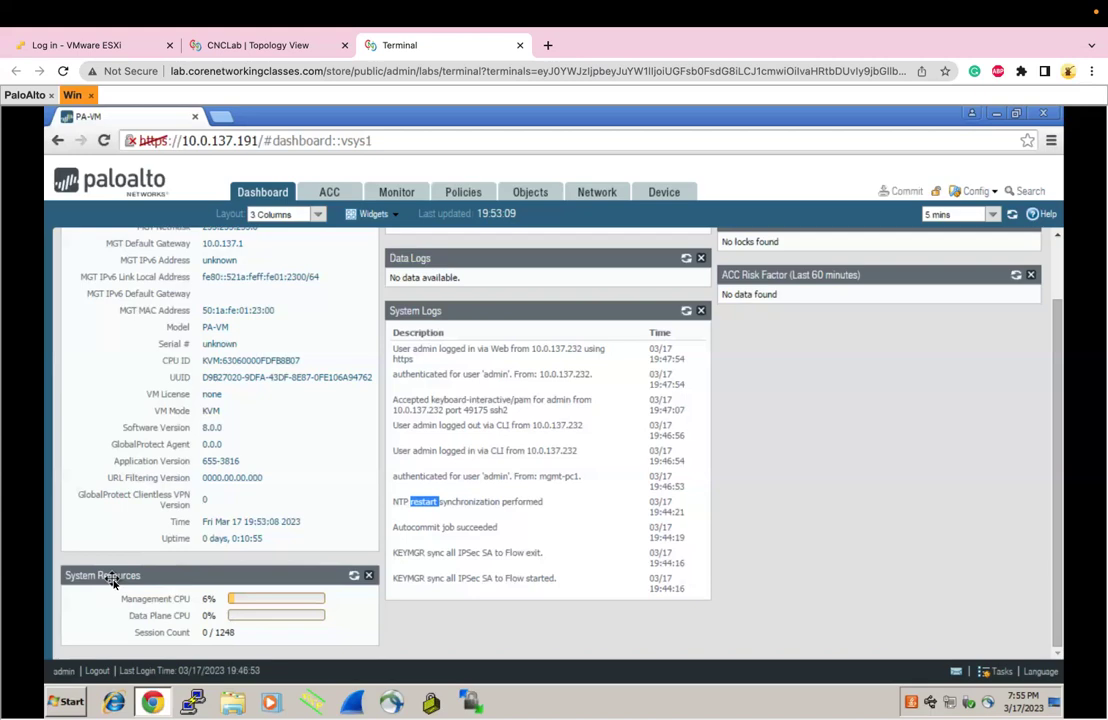
# Remove the System Resources, ACC Risk Factor, Locks, Config Logs and Data Logs widgets
pyautogui.click(369, 576)
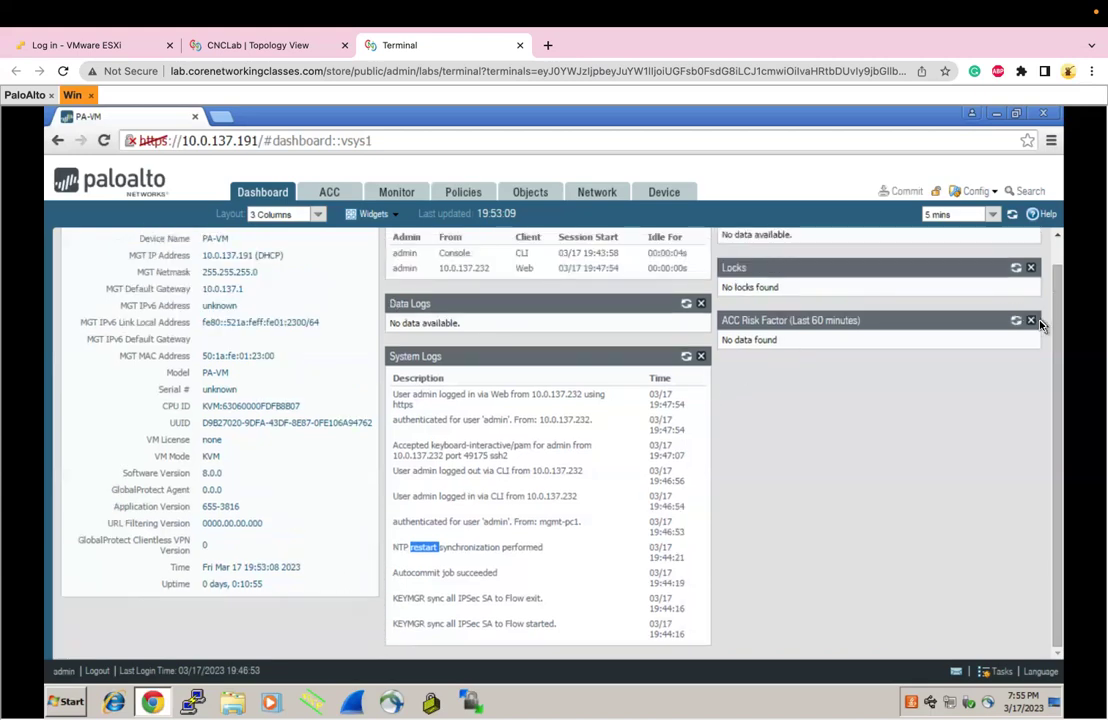
pyautogui.click(1029, 322)
pyautogui.click(1031, 268)
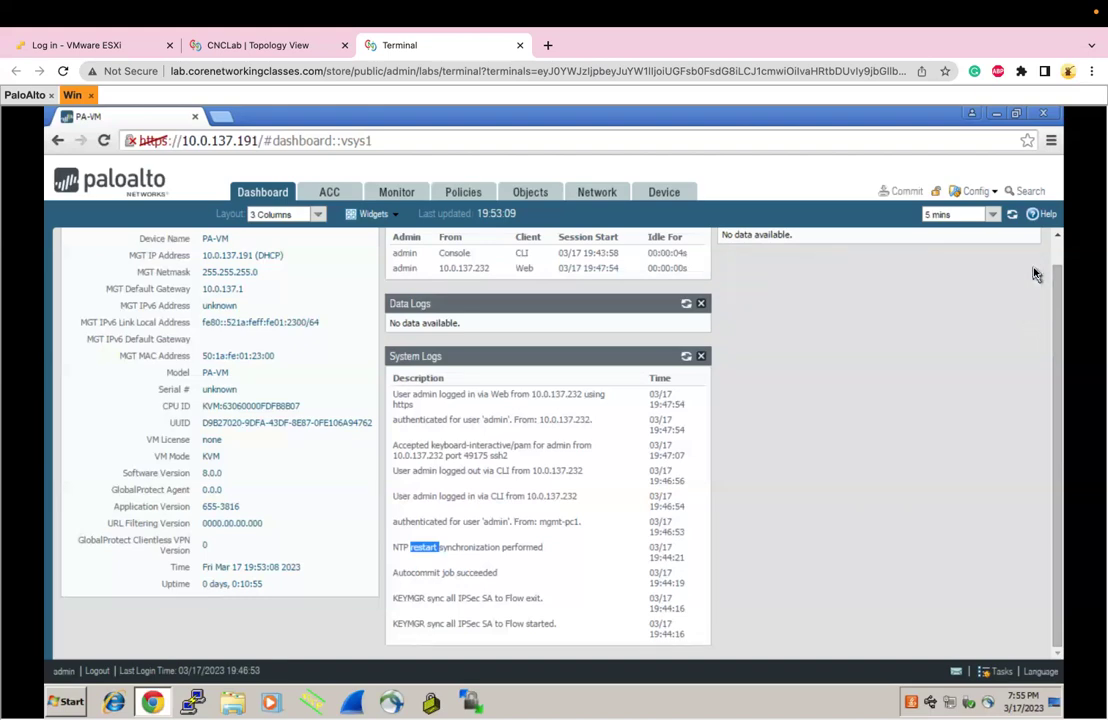
pyautogui.click(1031, 243)
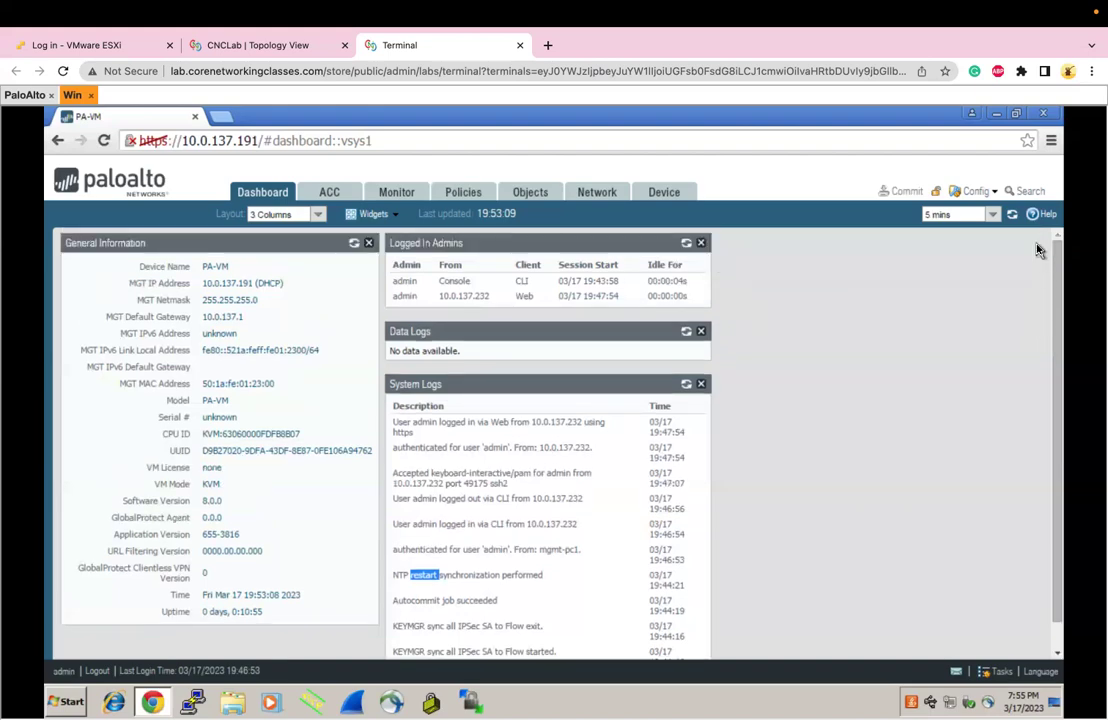
pyautogui.click(701, 331)
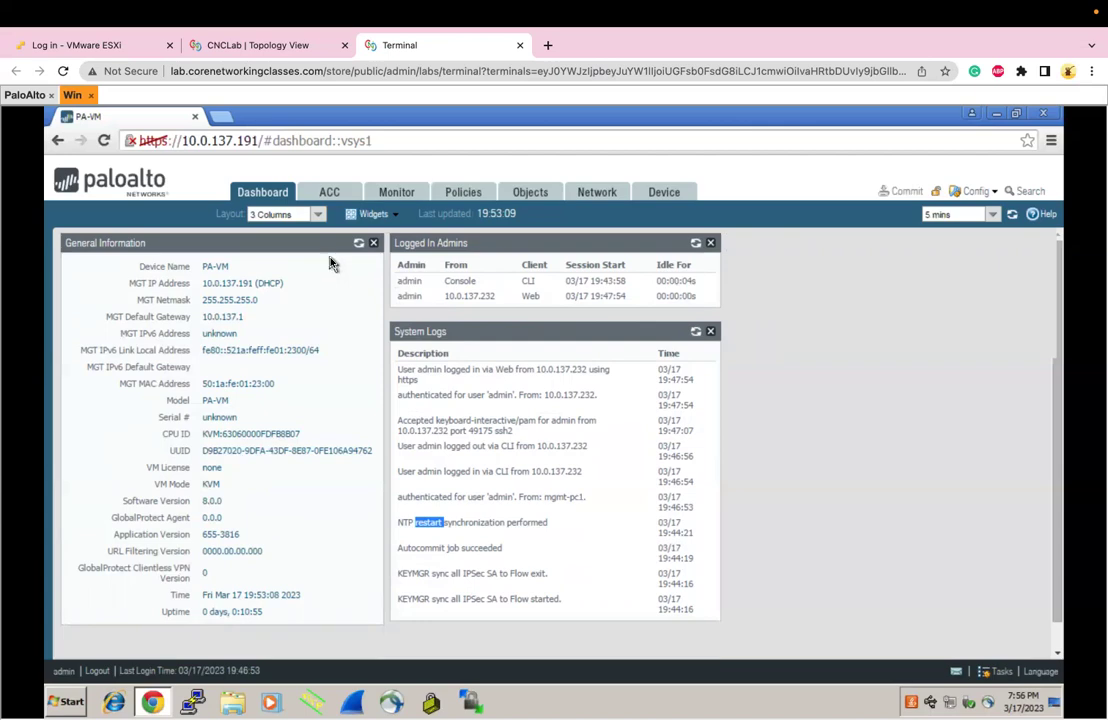
# Add a System Resources widget from Widgets > System and move it to the right column
pyautogui.click(382, 218)
pyautogui.moveTo(392, 238)
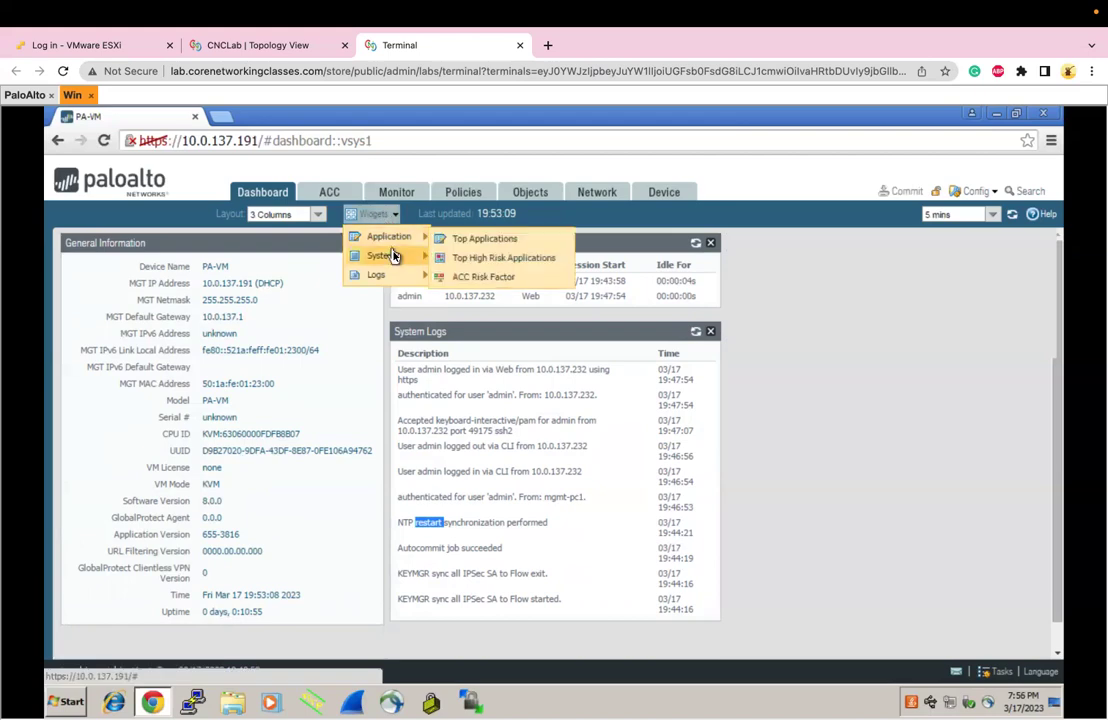
pyautogui.moveTo(393, 260)
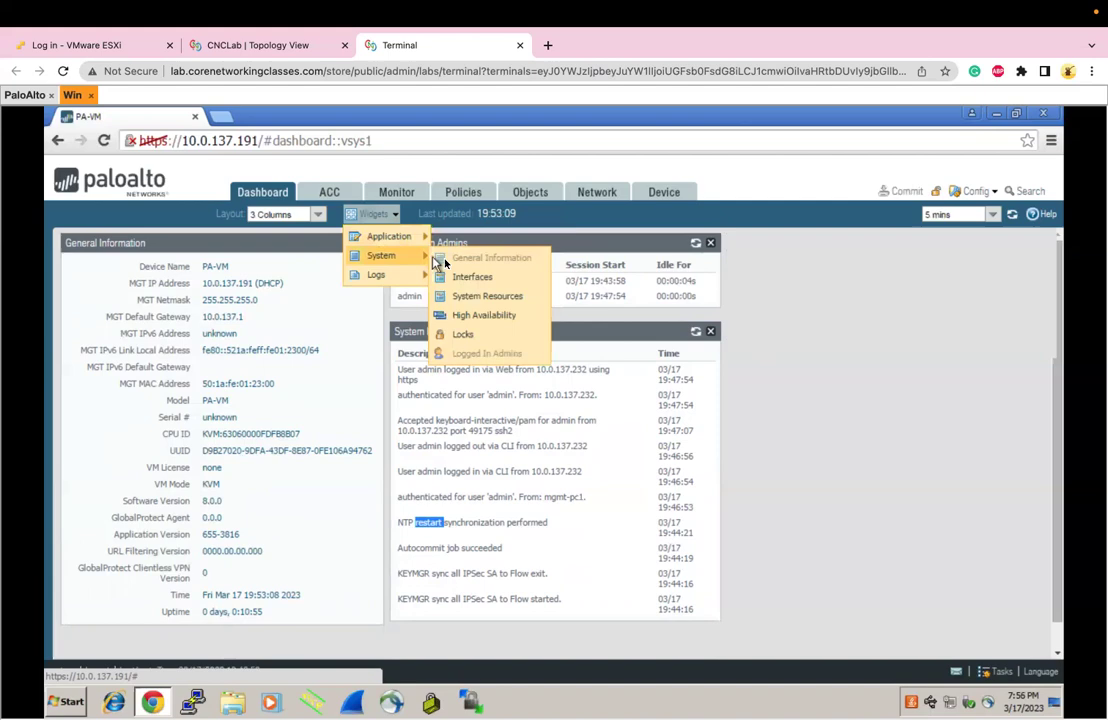
pyautogui.click(471, 298)
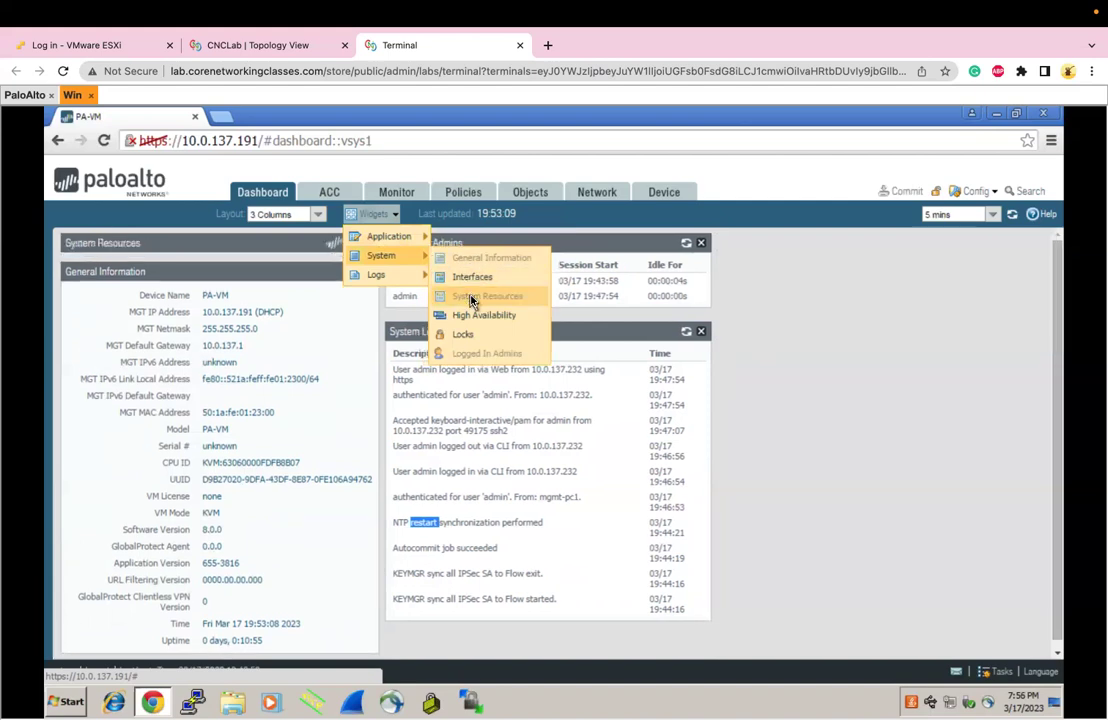
pyautogui.click(190, 252)
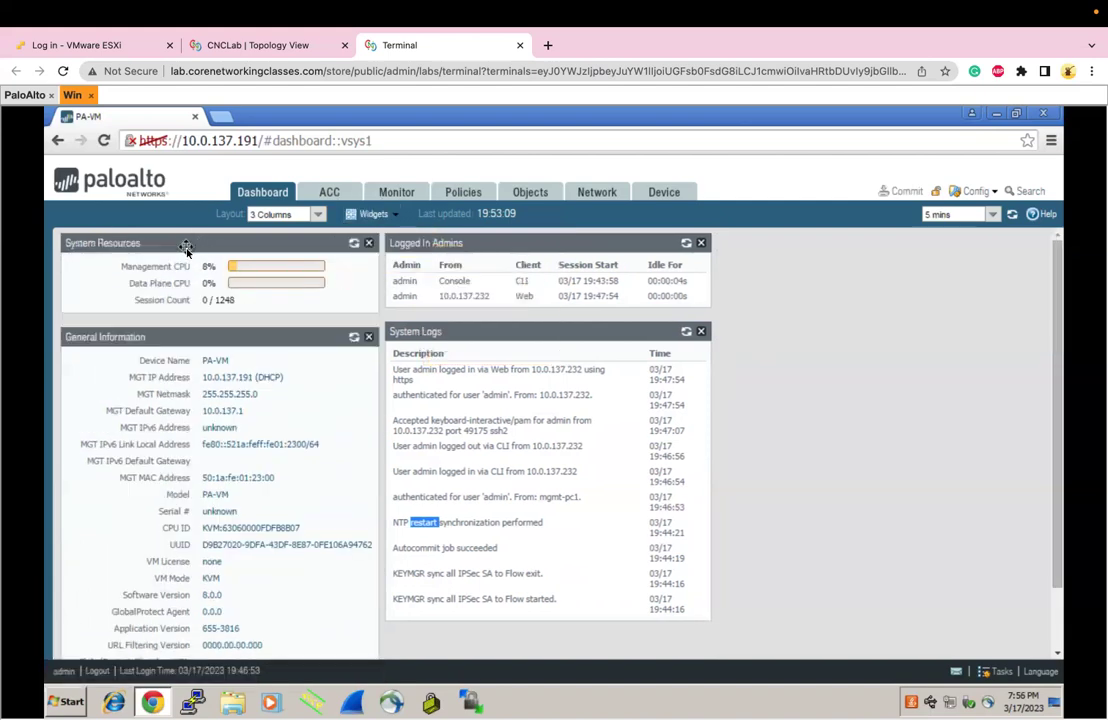
pyautogui.moveTo(186, 249); pyautogui.dragTo(846, 263)
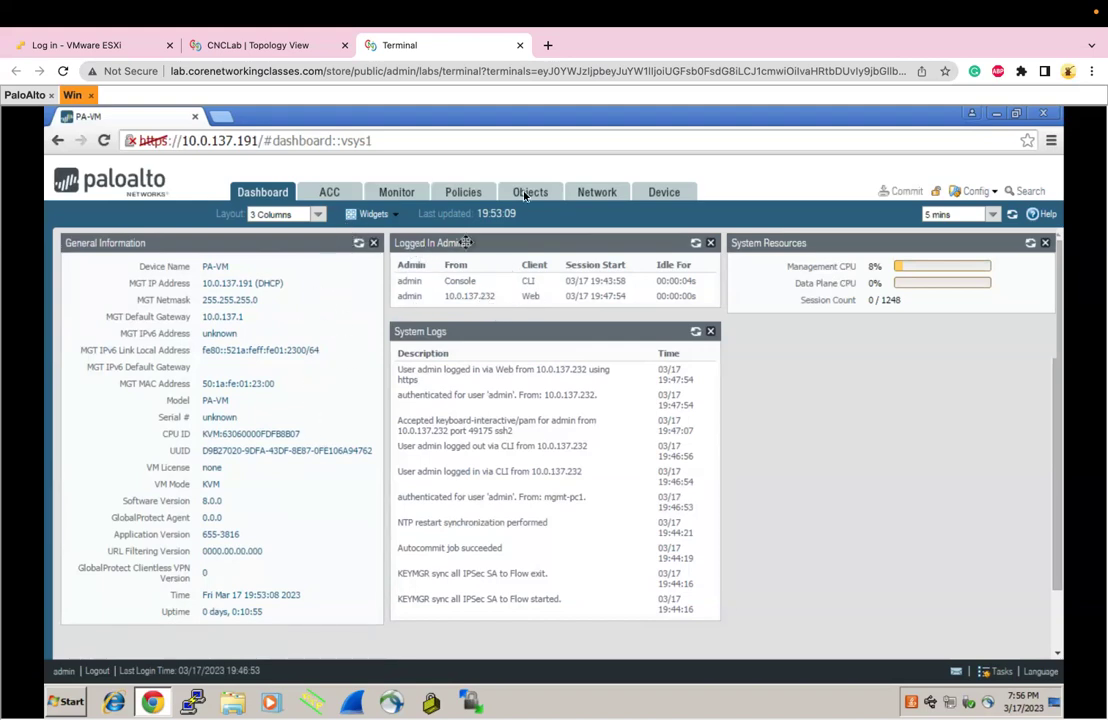
# Change the dashboard layout to 2 Columns
pyautogui.click(318, 222)
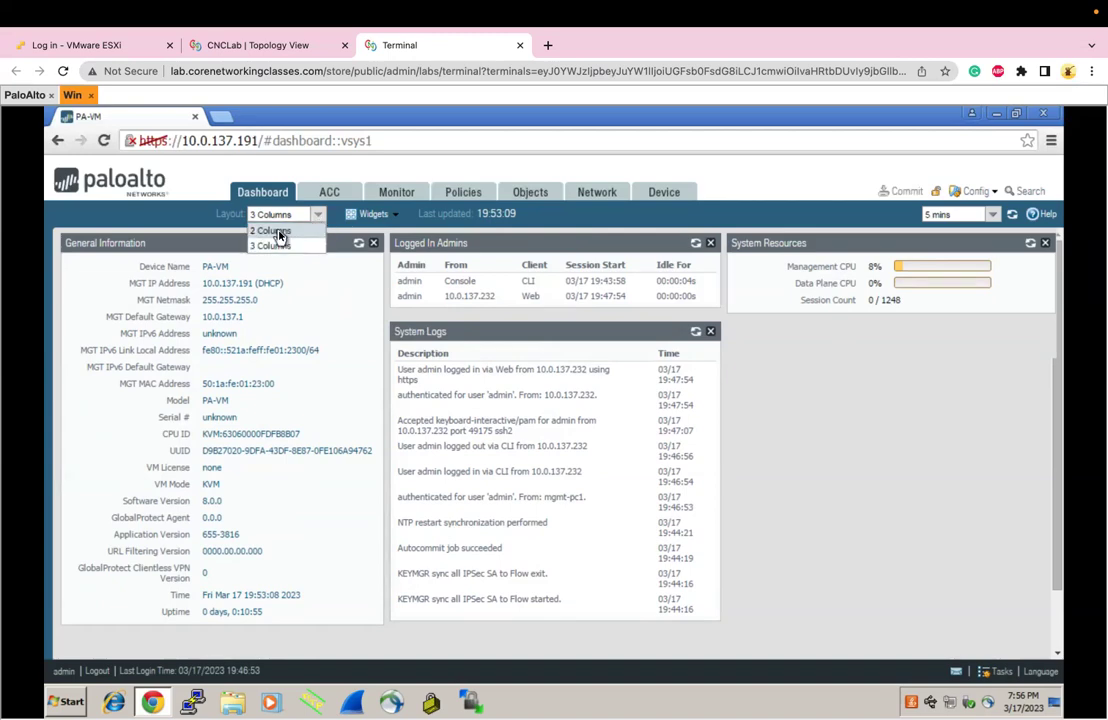
pyautogui.click(276, 231)
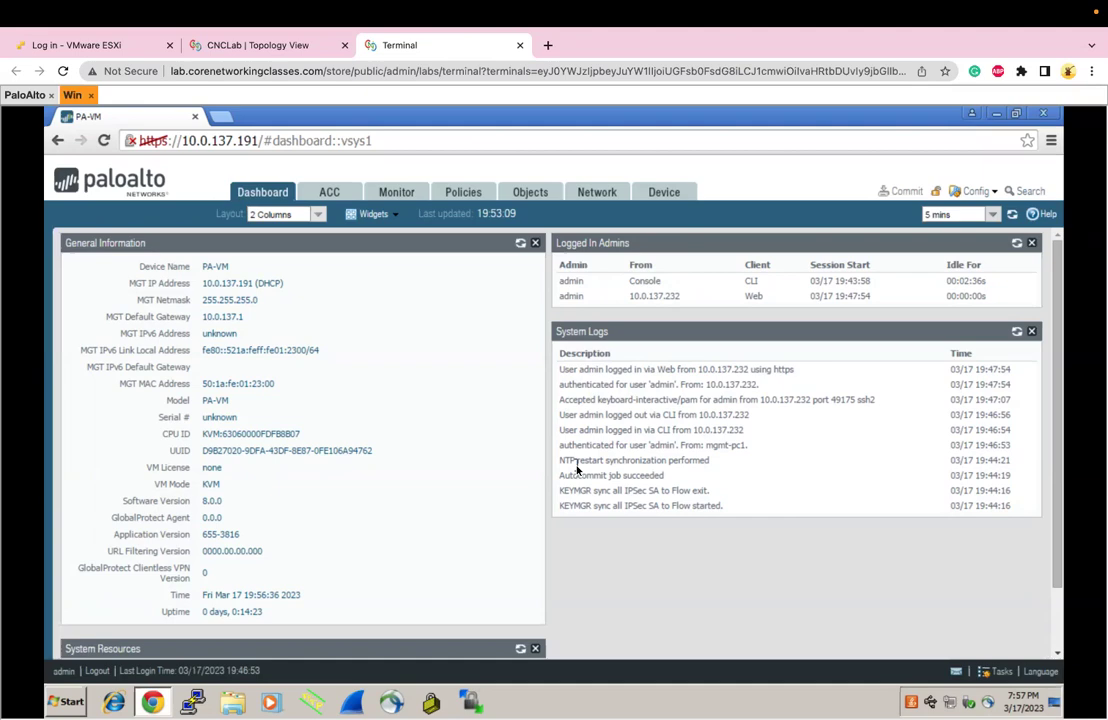
# Set the dashboard refresh to 1 min then Manual, and refresh the dashboard and System Logs
pyautogui.click(992, 216)
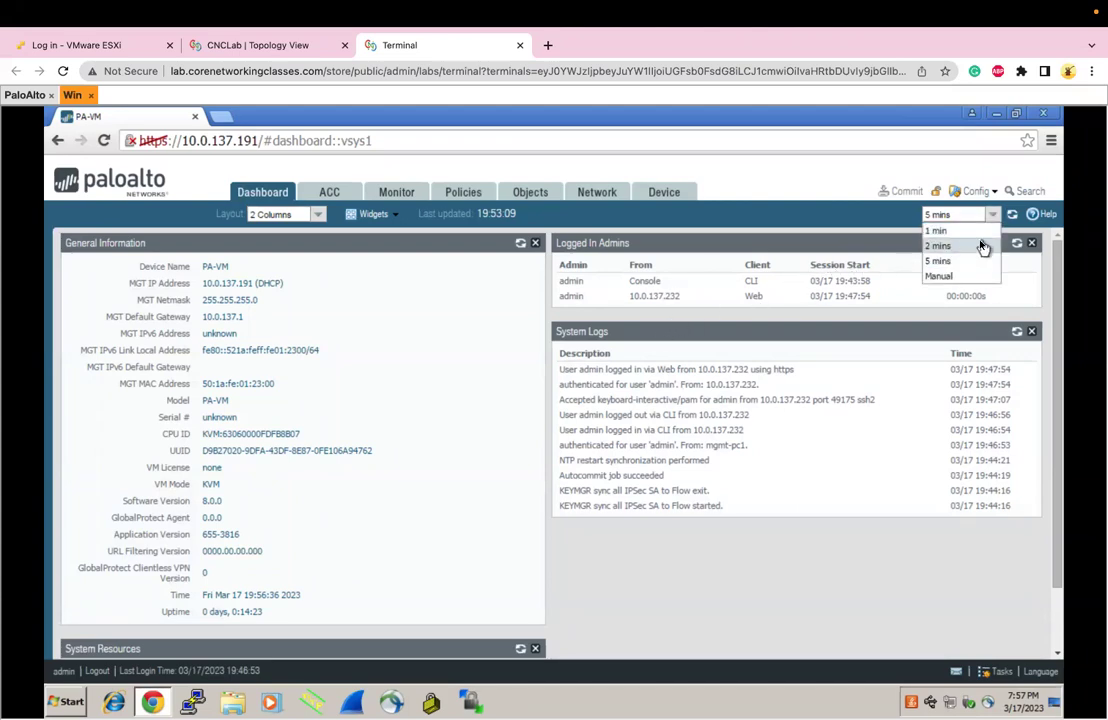
pyautogui.click(962, 231)
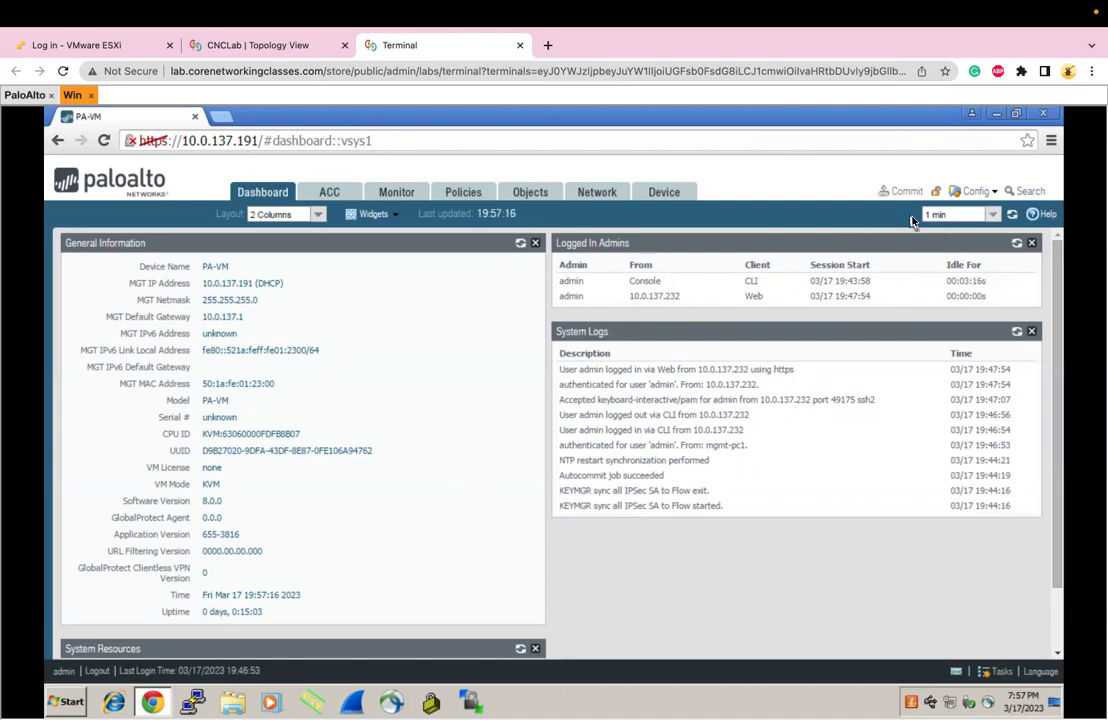
pyautogui.click(989, 217)
pyautogui.click(954, 276)
pyautogui.click(1016, 216)
pyautogui.click(1018, 335)
pyautogui.click(66, 672)
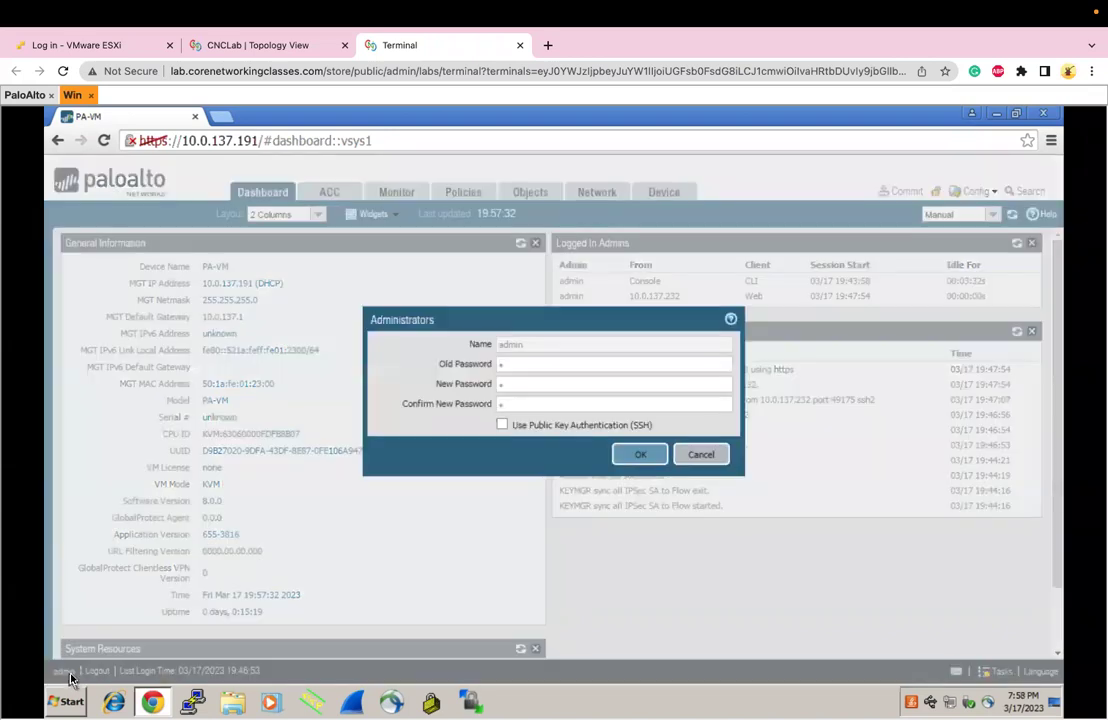
pyautogui.click(516, 365)
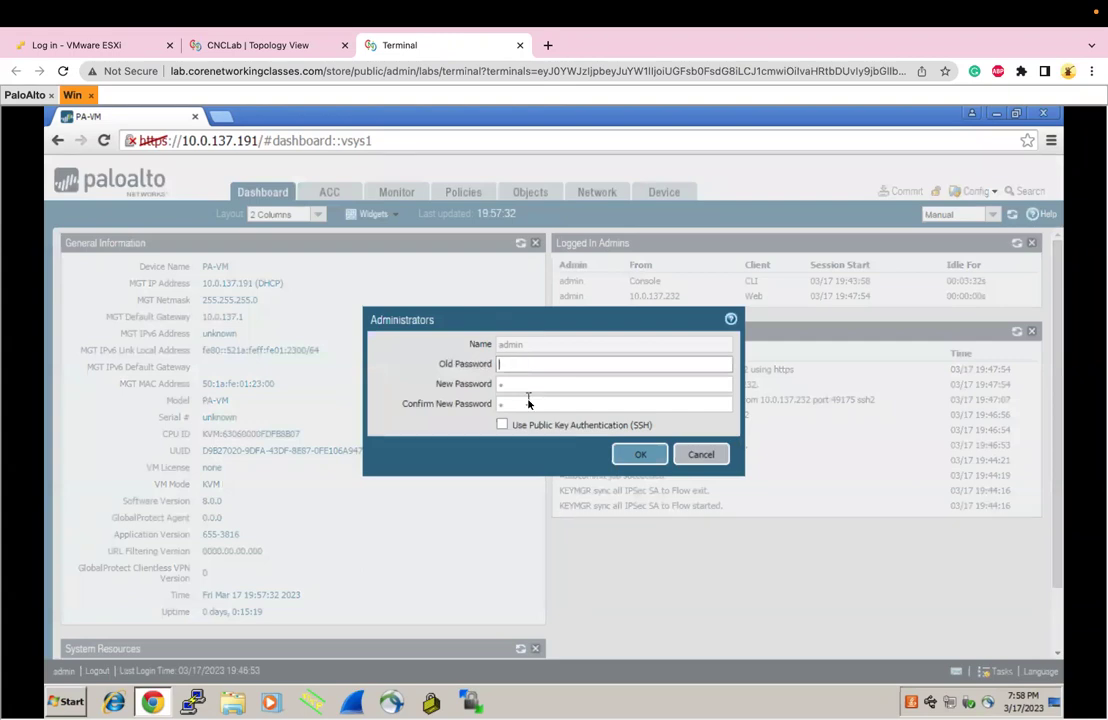
pyautogui.click(529, 385)
pyautogui.click(531, 405)
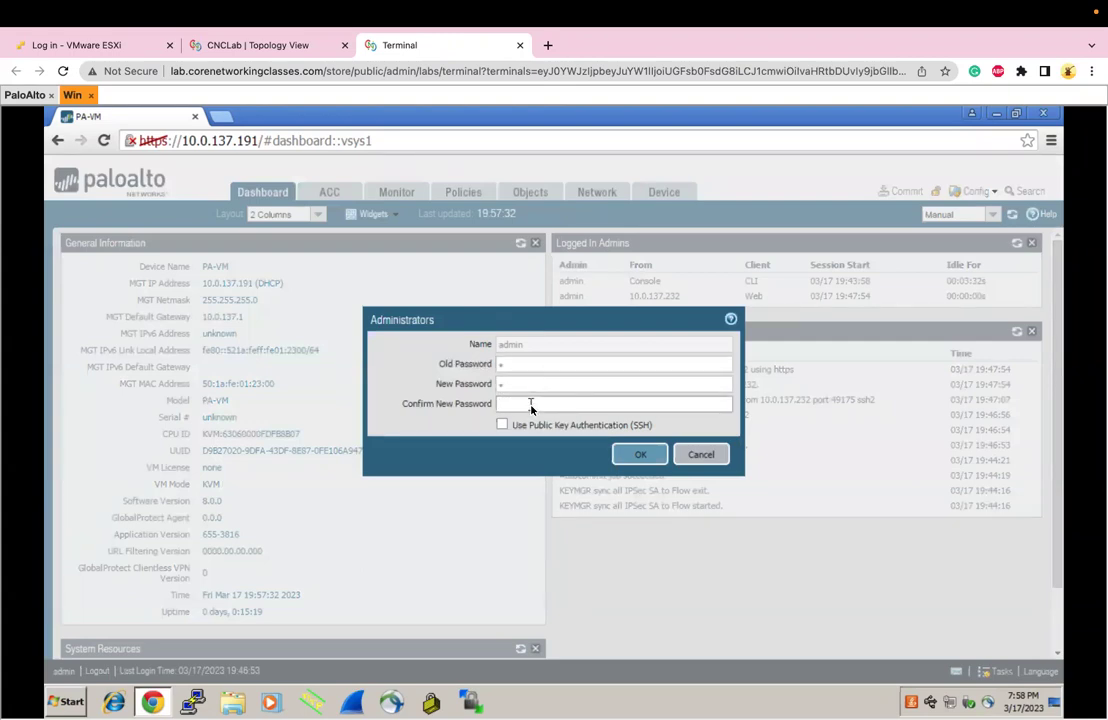
pyautogui.click(689, 451)
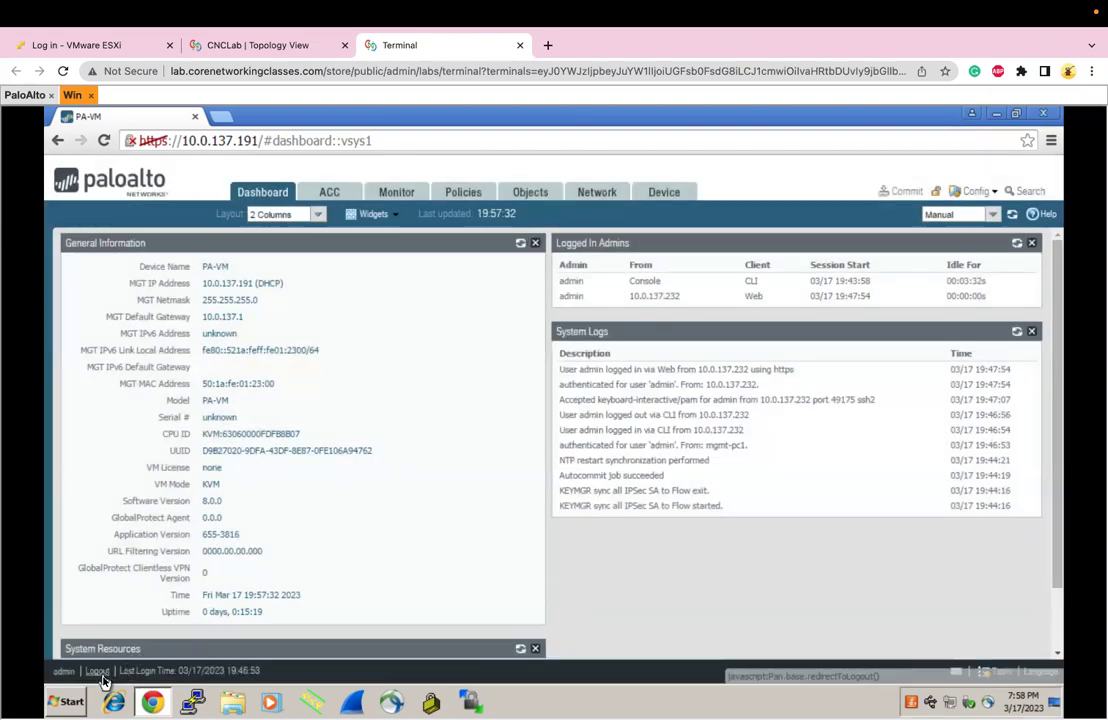
pyautogui.doubleClick(168, 671)
pyautogui.tripleClick(168, 671)
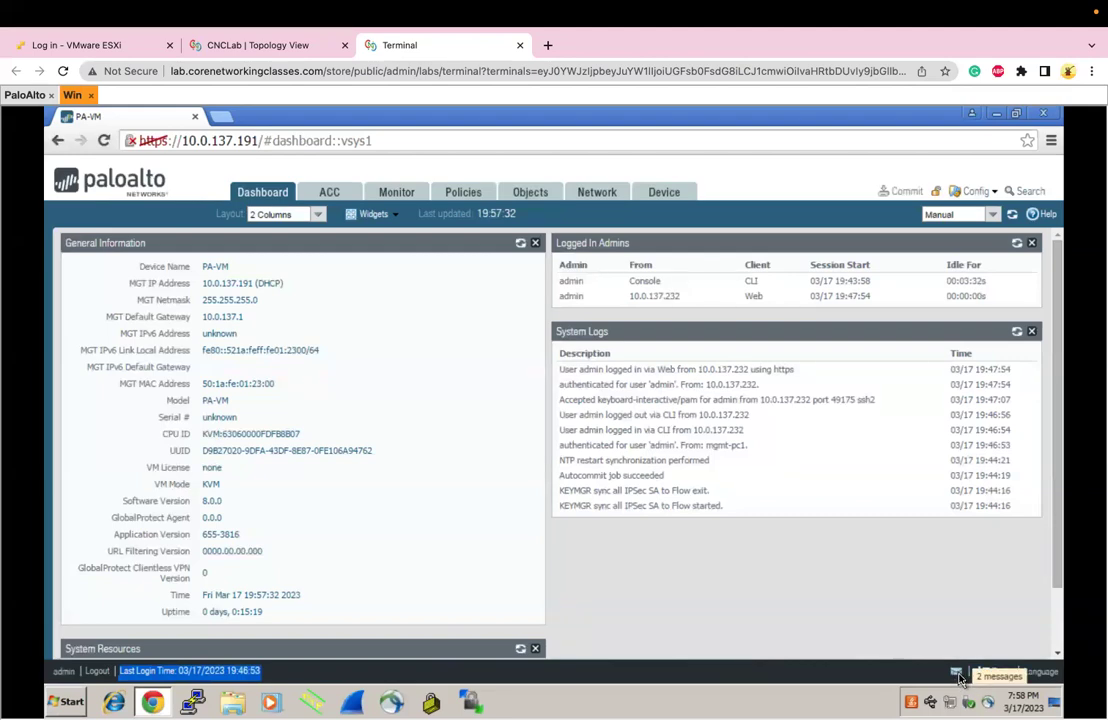
pyautogui.click(957, 679)
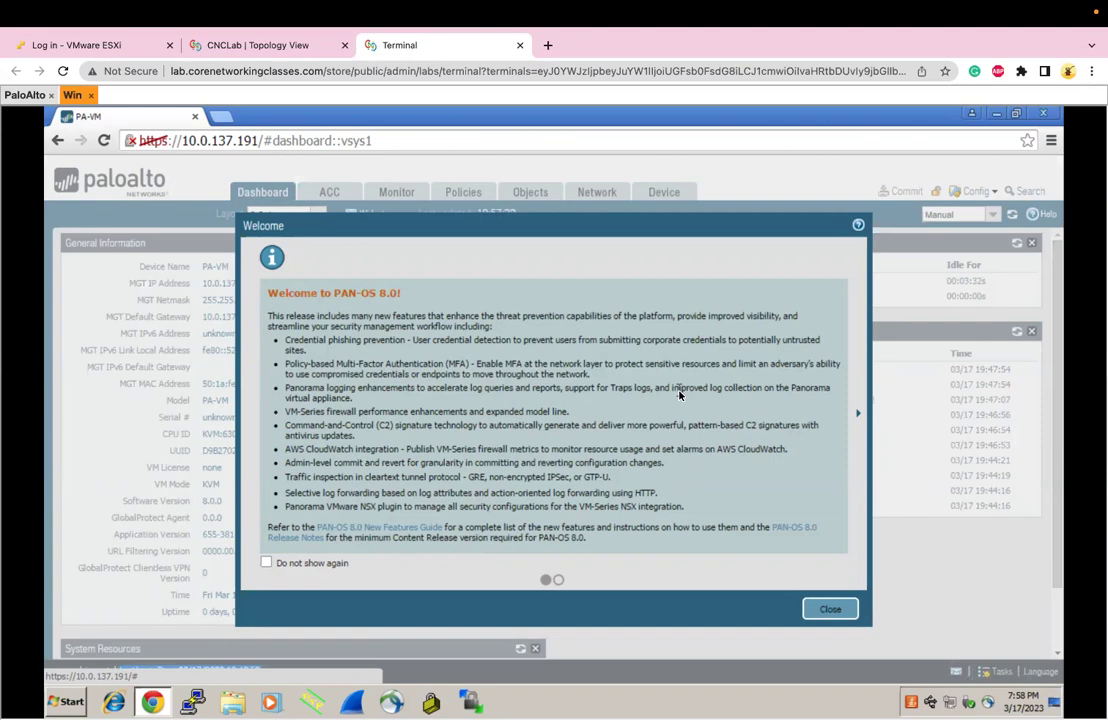
pyautogui.click(835, 612)
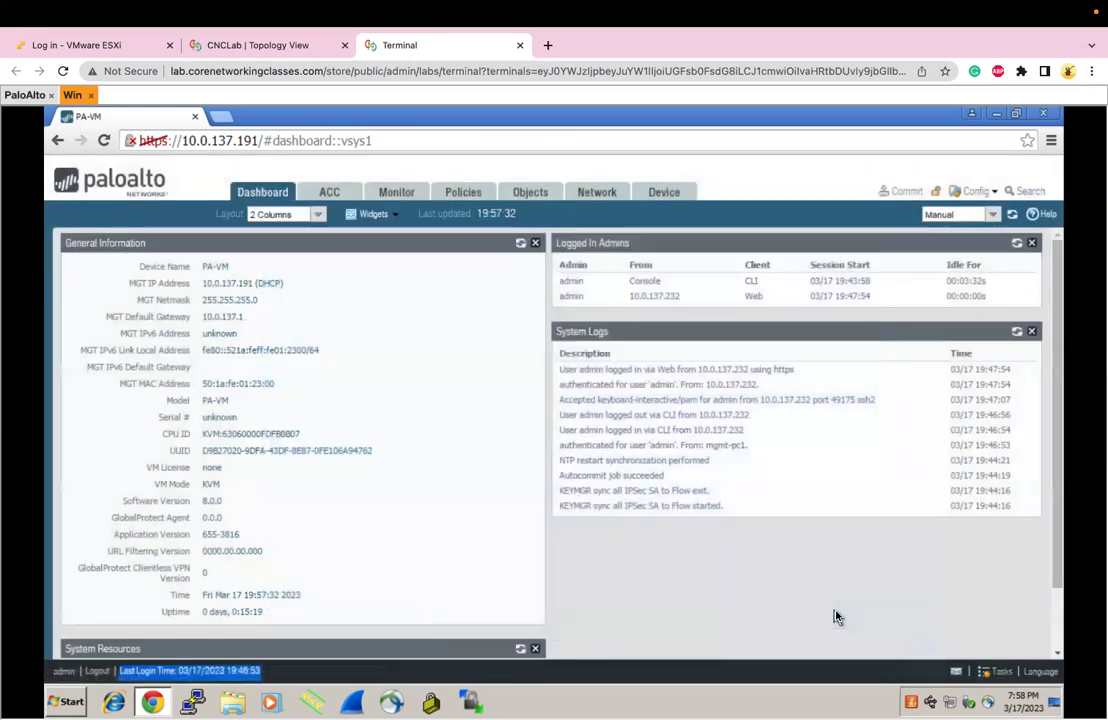
pyautogui.click(997, 676)
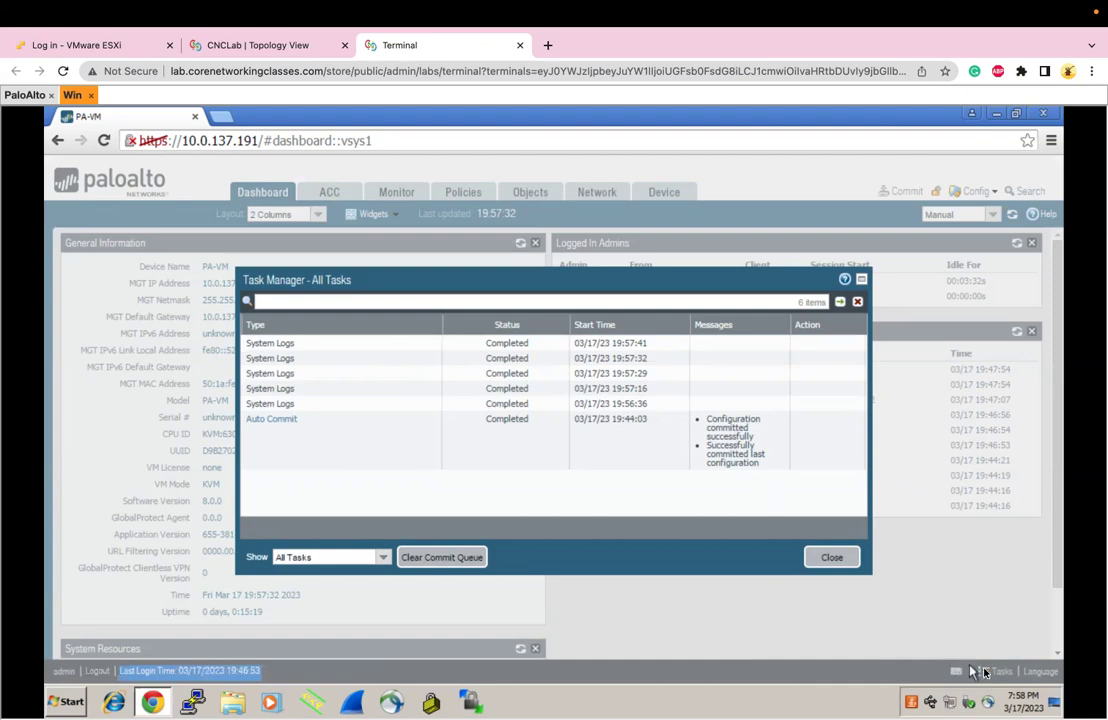
pyautogui.click(838, 560)
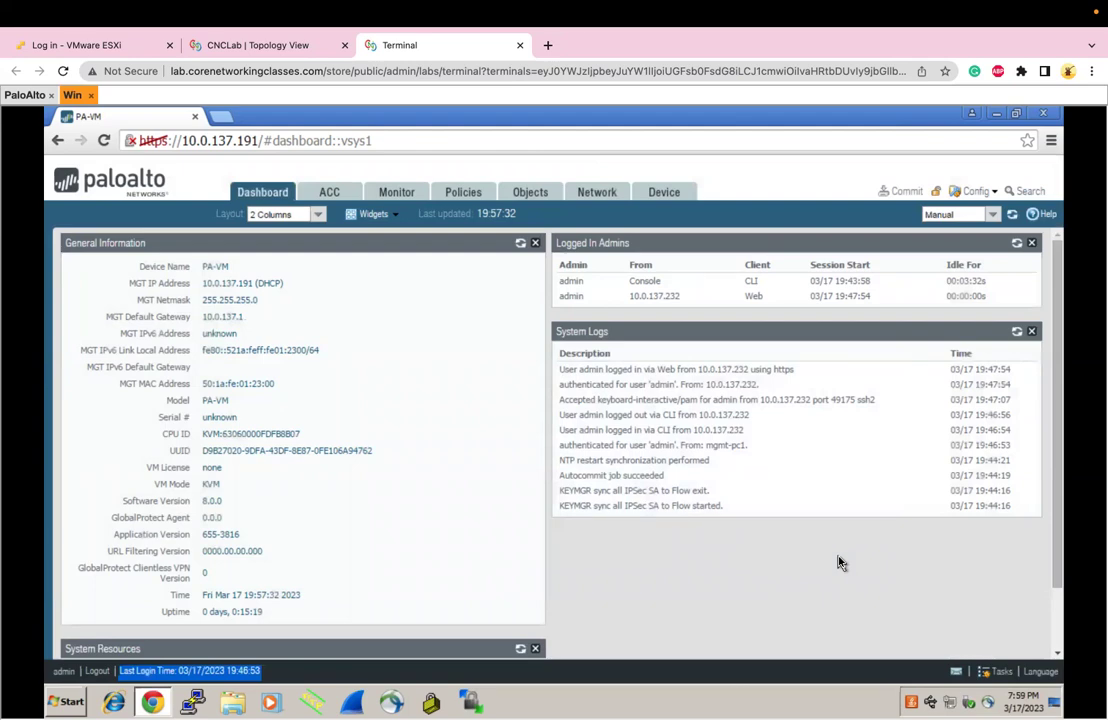
pyautogui.click(1036, 673)
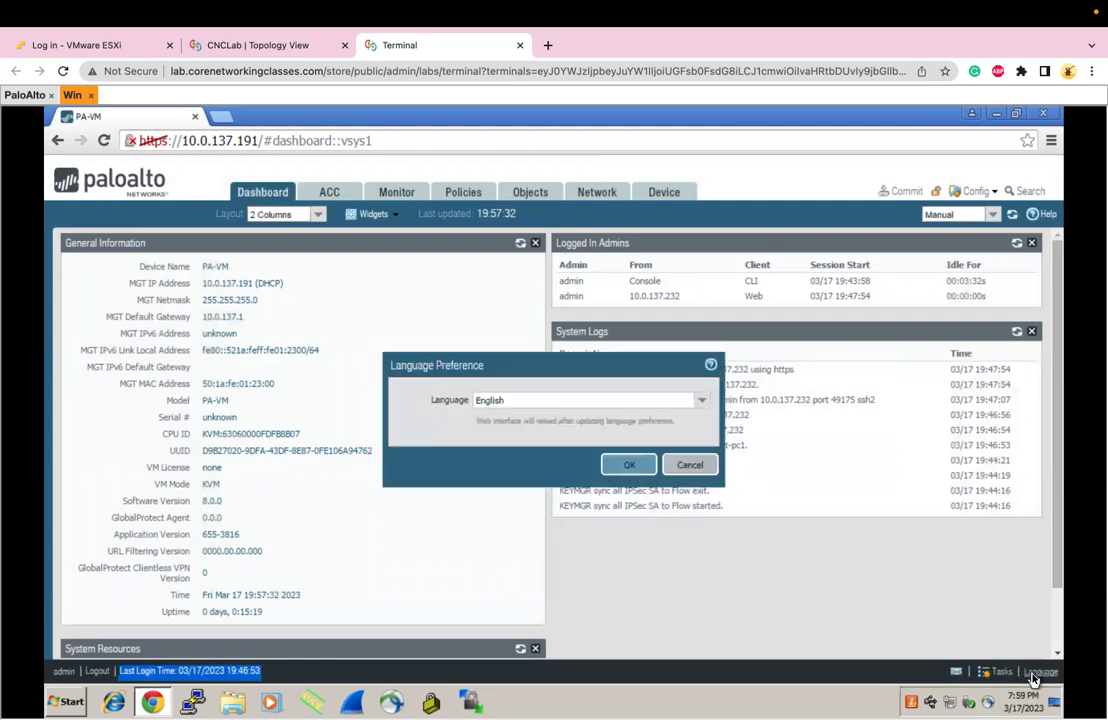
pyautogui.click(704, 402)
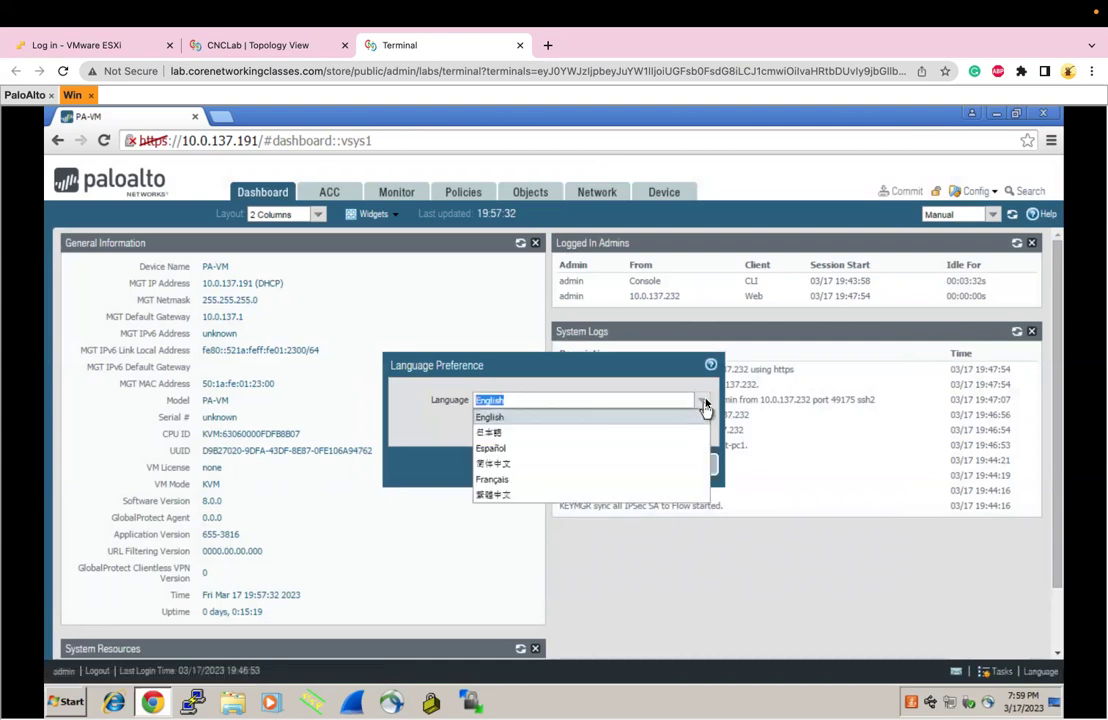
pyautogui.click(705, 402)
pyautogui.click(703, 466)
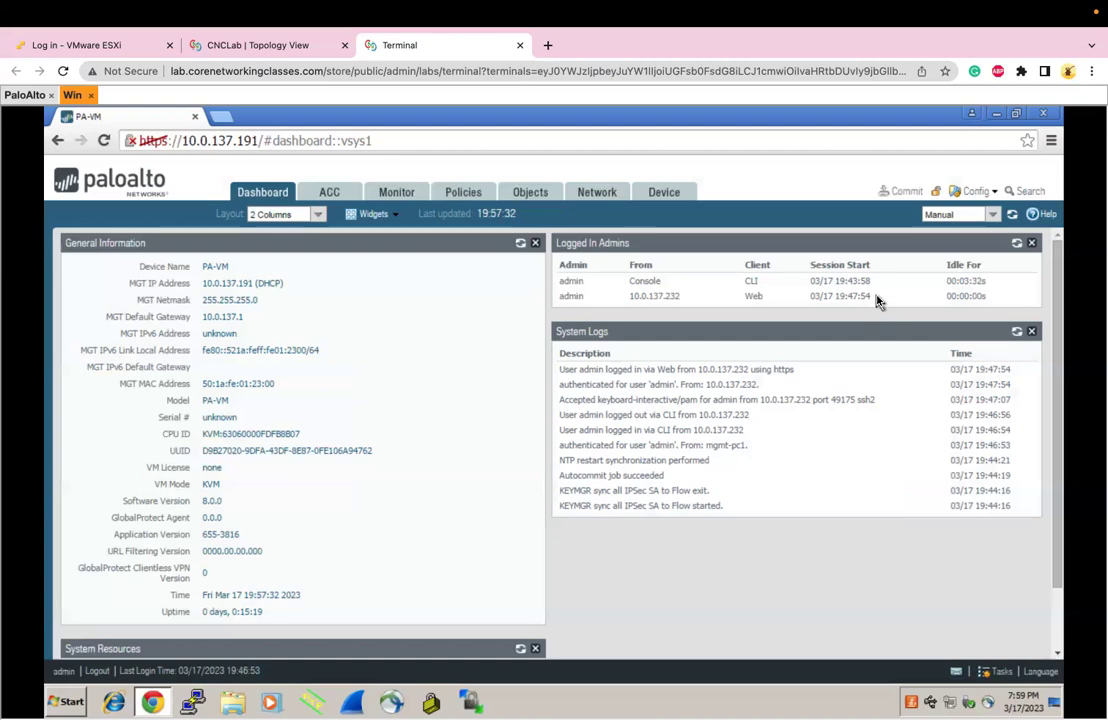
pyautogui.click(1017, 193)
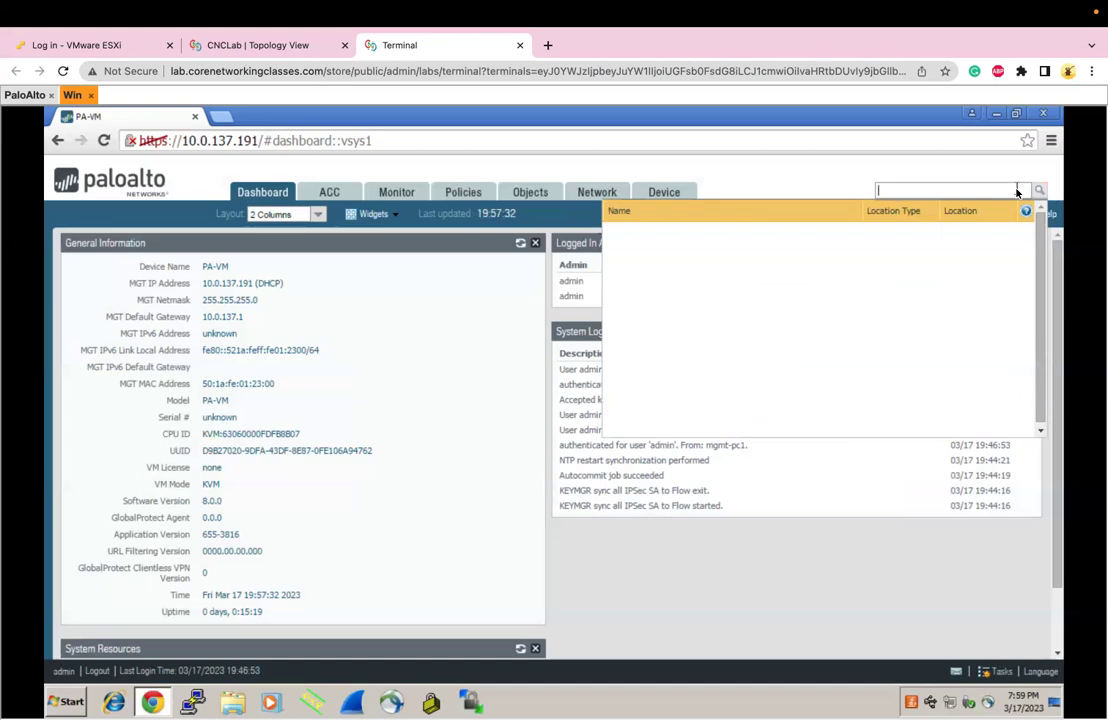
pyautogui.write('zone')
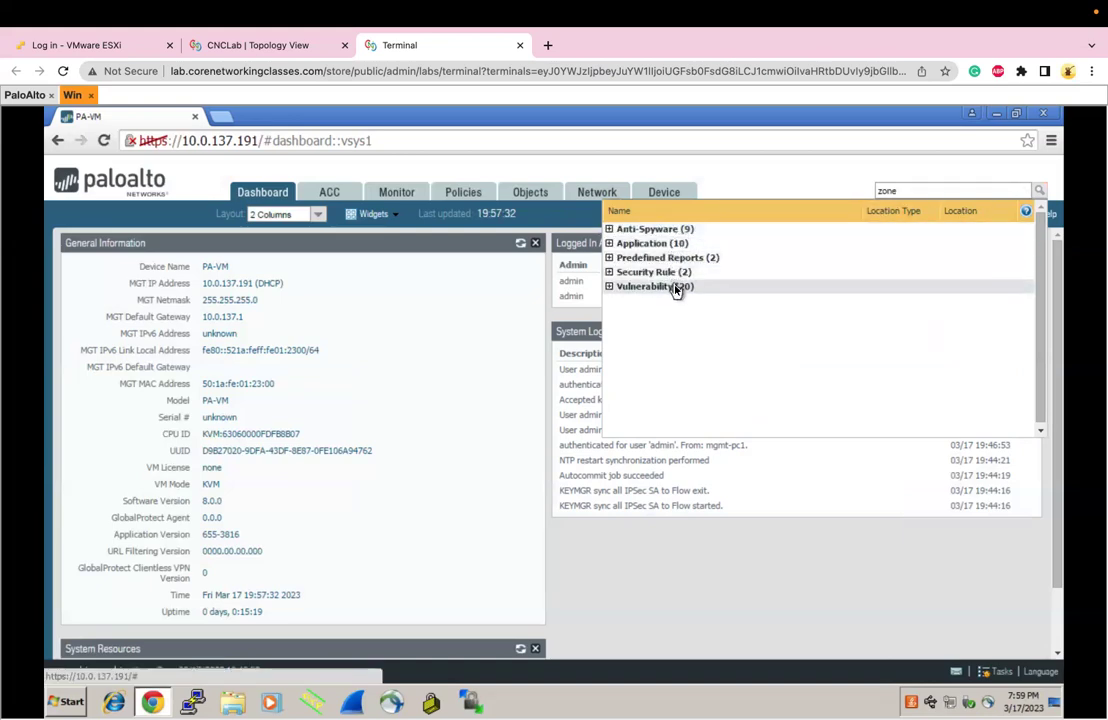
pyautogui.click(609, 274)
pyautogui.moveTo(622, 292)
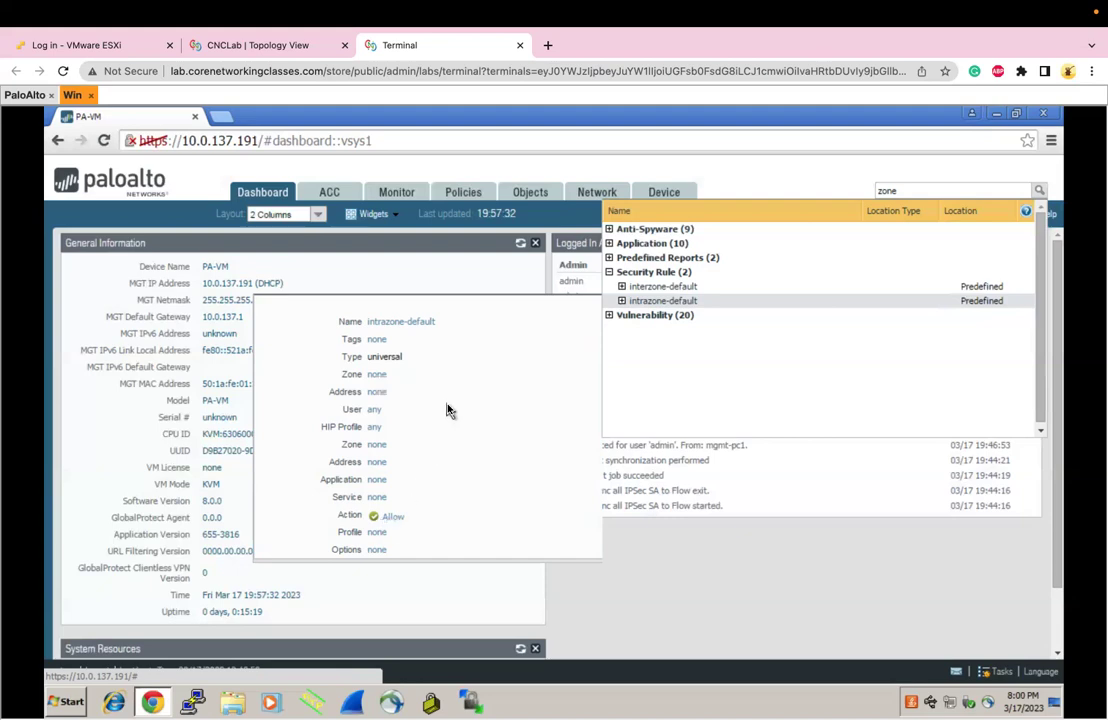
pyautogui.moveTo(620, 287)
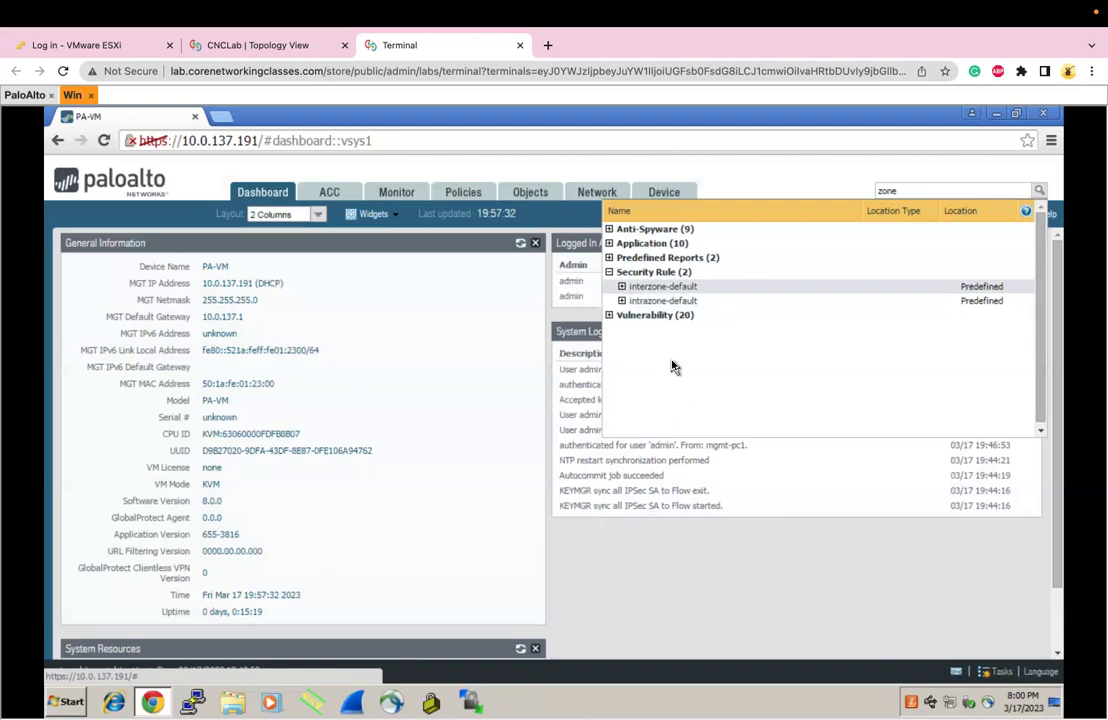
pyautogui.click(817, 497)
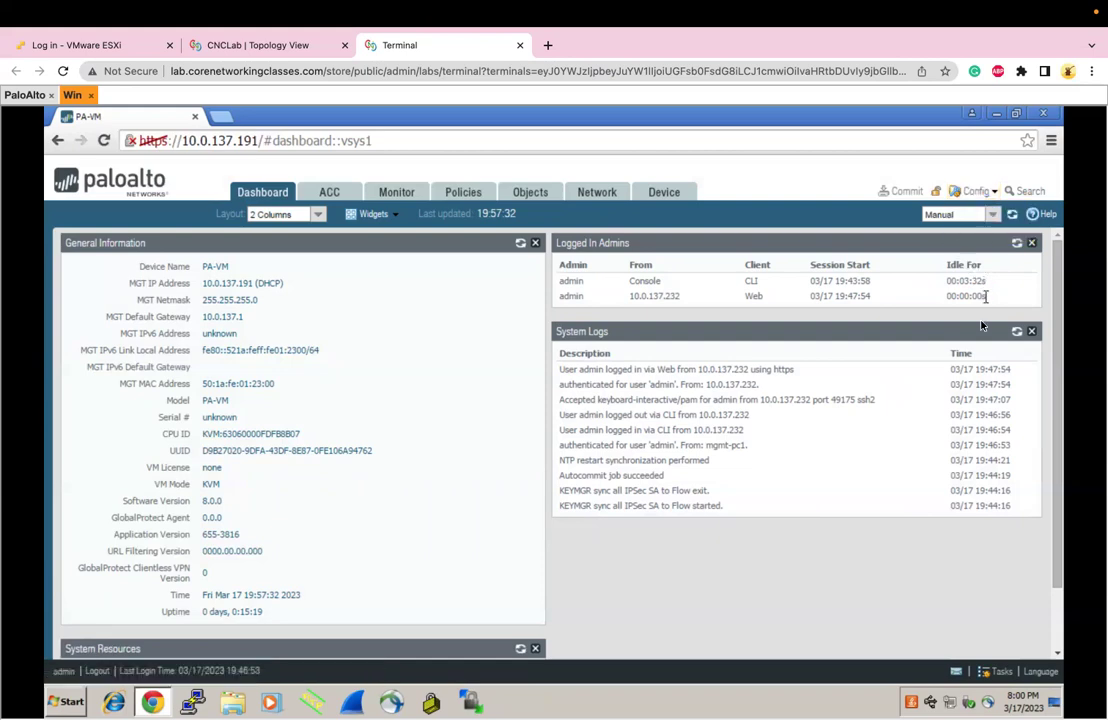
pyautogui.scroll(-1, 929, 532)
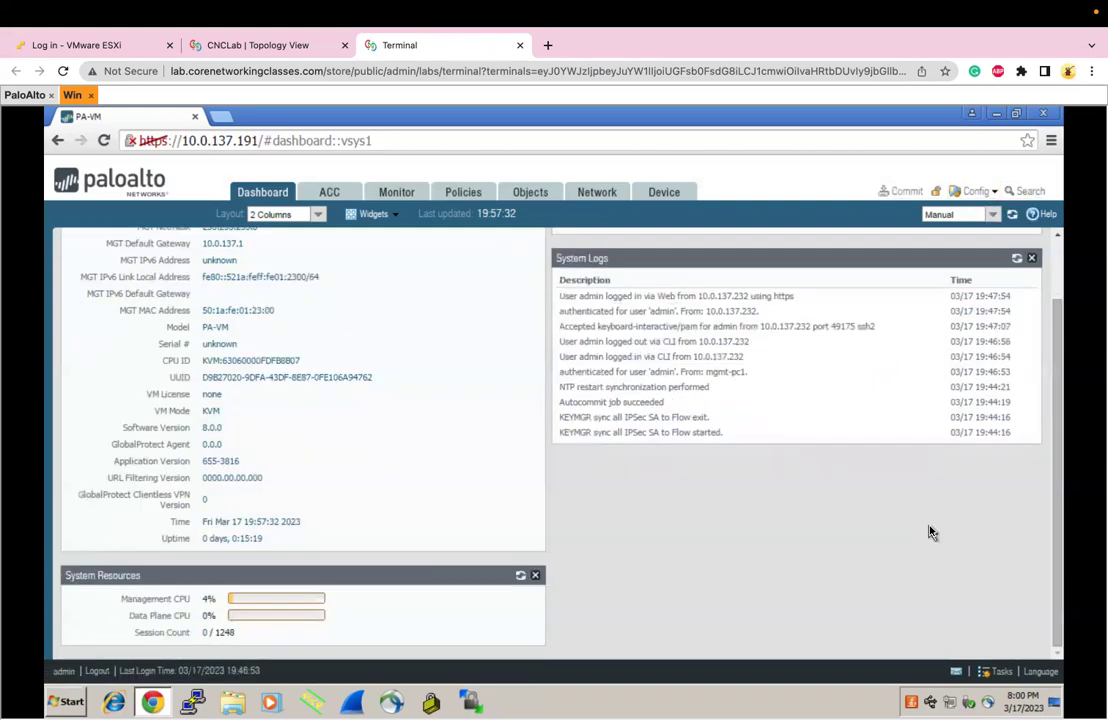
pyautogui.scroll(1, 929, 532)
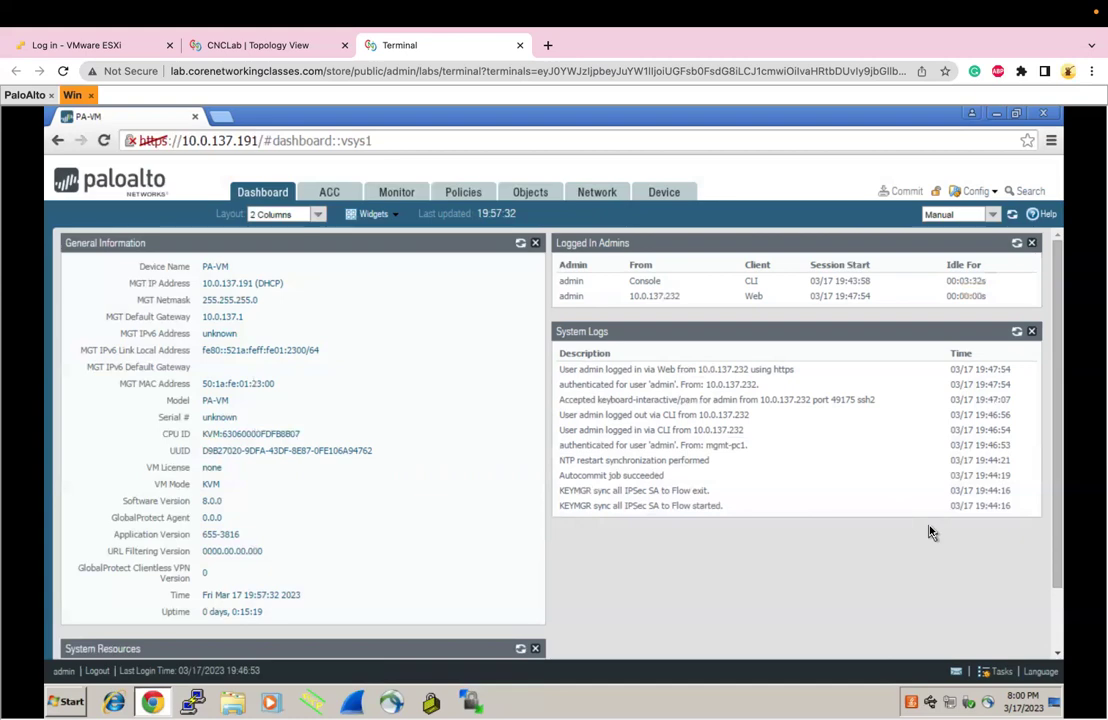
pyautogui.click(662, 193)
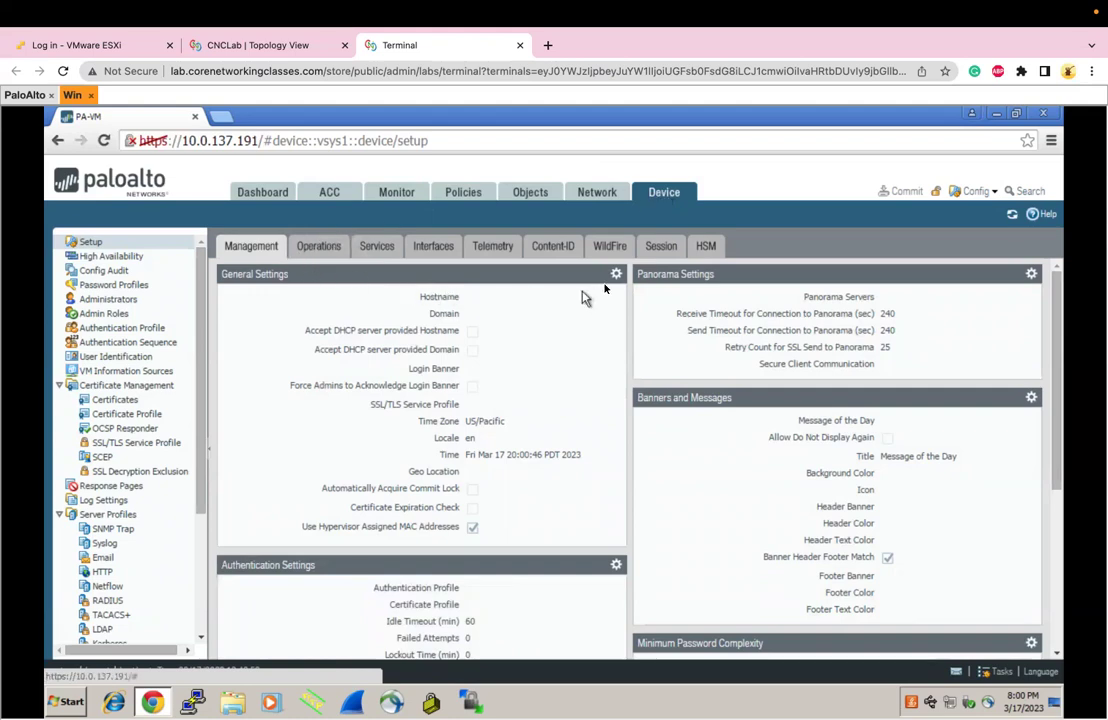
pyautogui.click(617, 276)
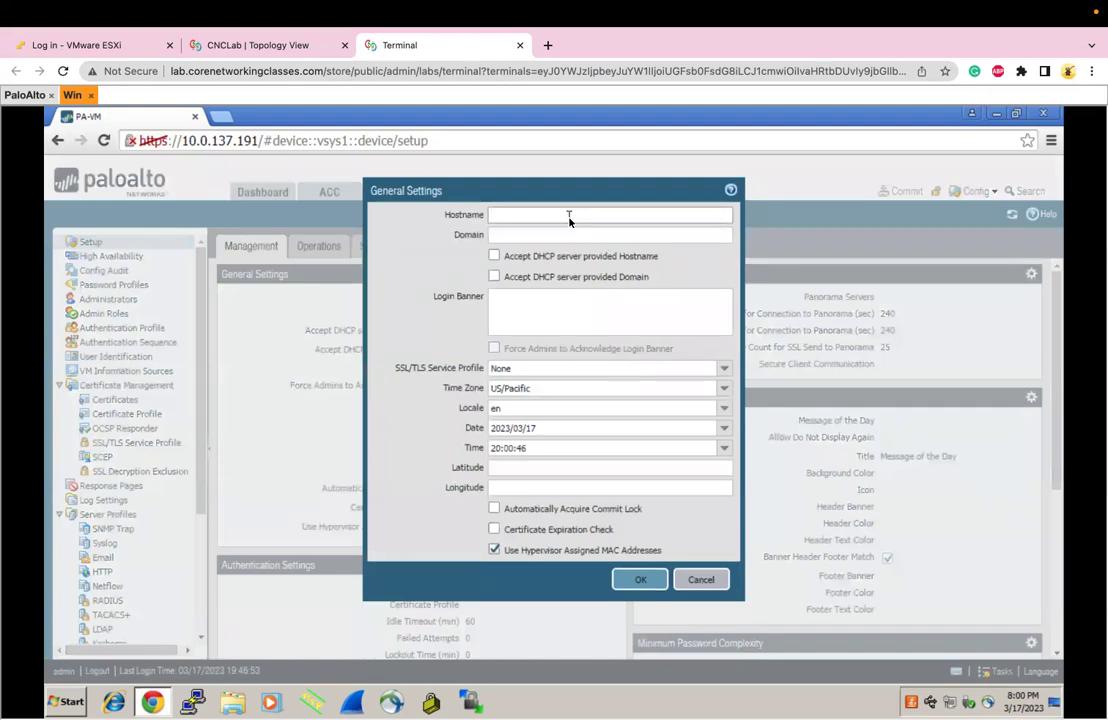
pyautogui.write('CNCTraining')
pyautogui.click(548, 236)
pyautogui.write('www.corenetwo')
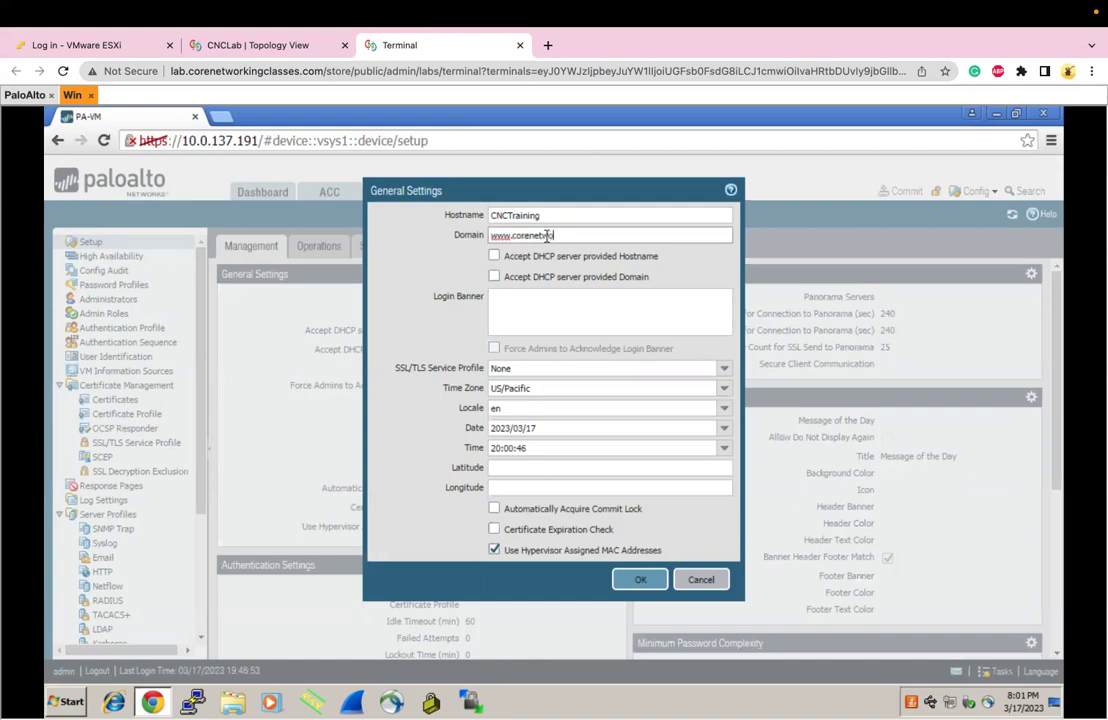
pyautogui.write('rkingclasses.com')
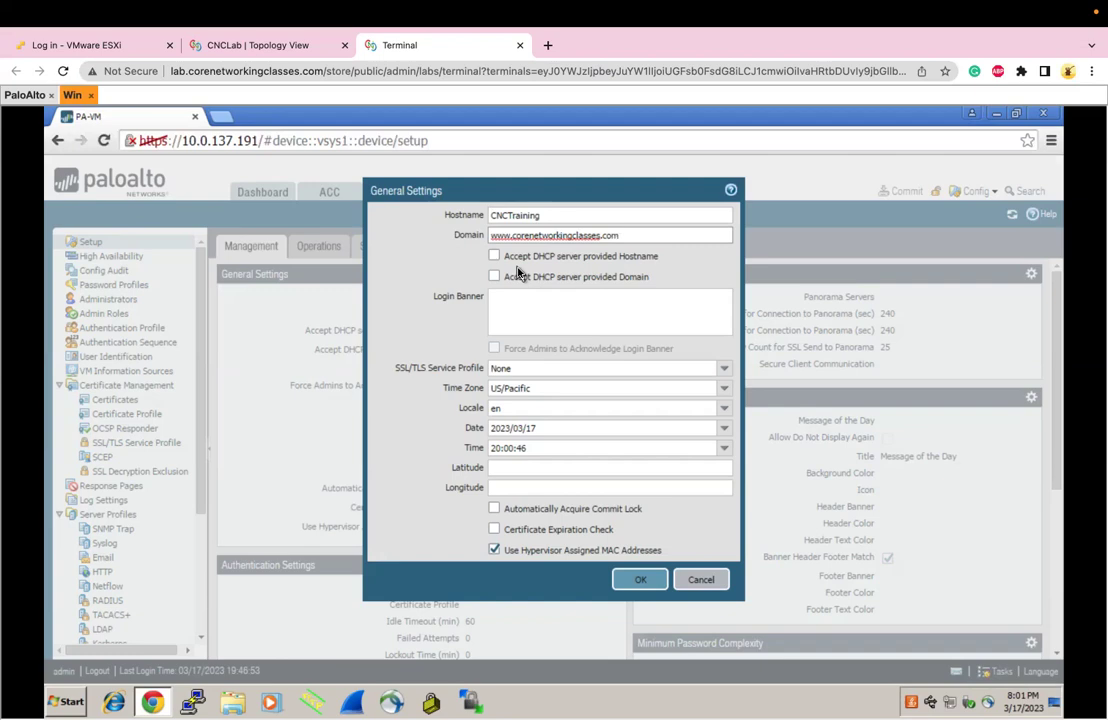
# Add login banner 'This is only for users who has CNC training', force admin acknowledgement, and save
pyautogui.click(503, 316)
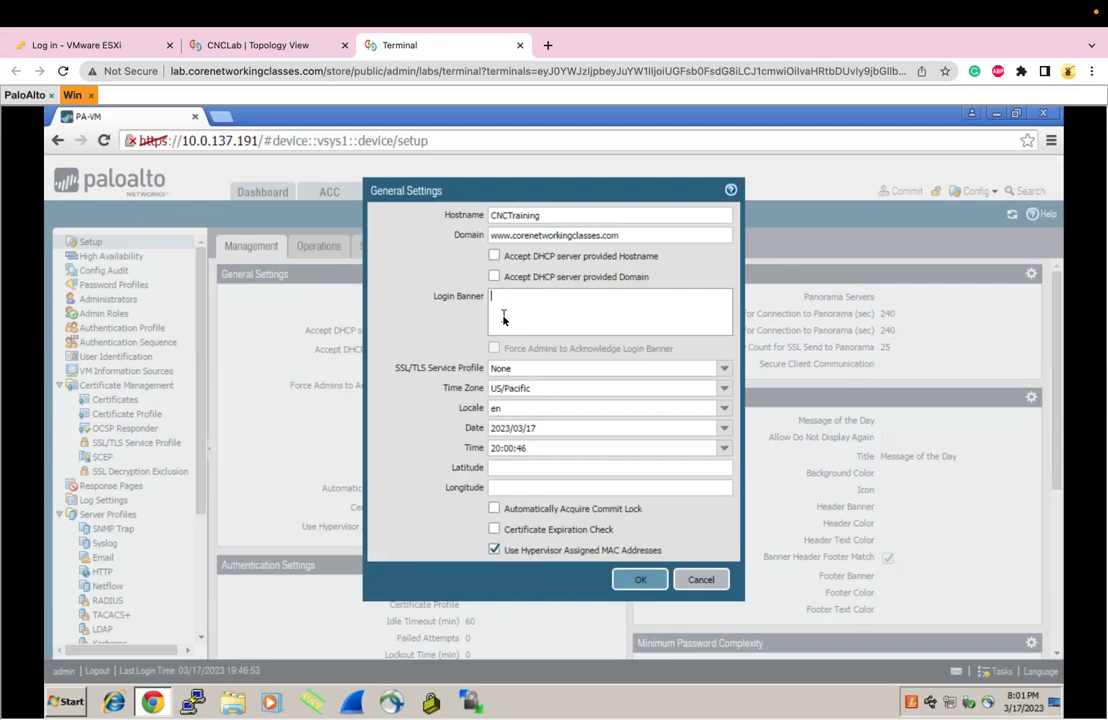
pyautogui.write('This is only for users who has CNC training')
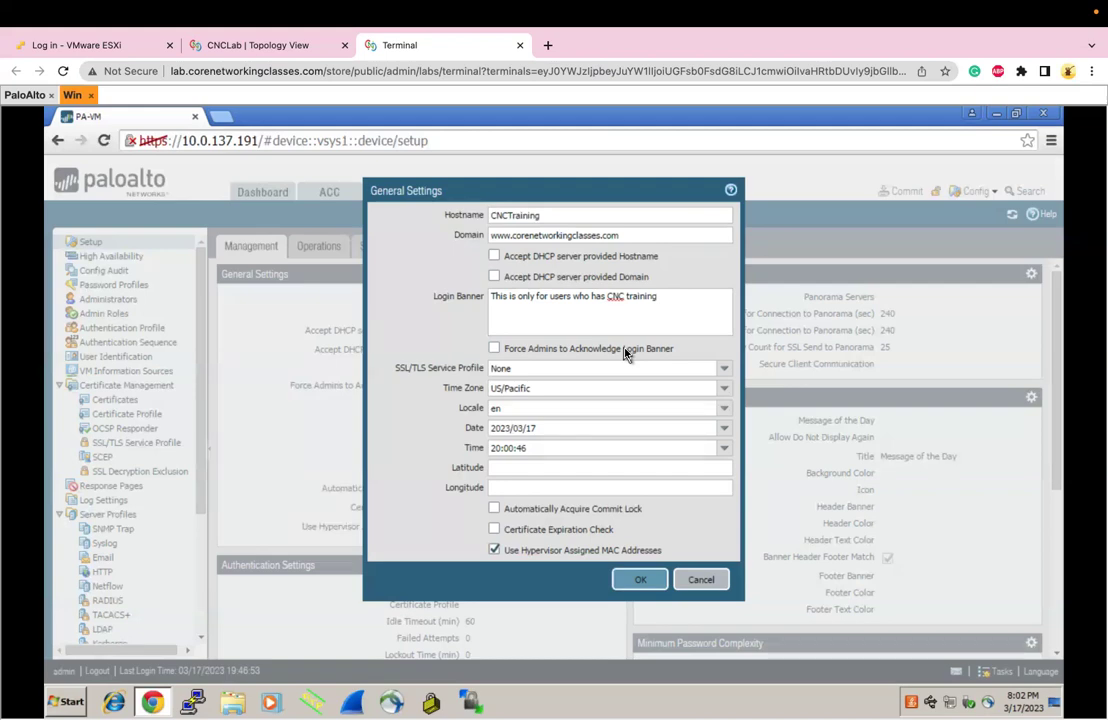
pyautogui.click(624, 352)
pyautogui.click(636, 588)
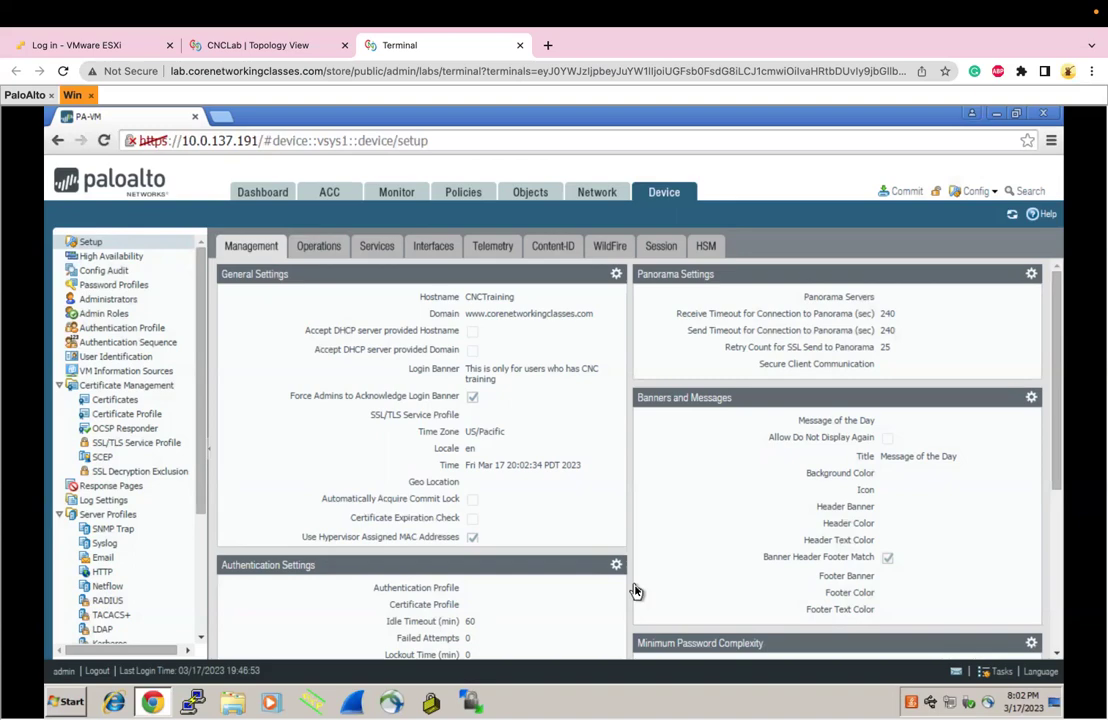
pyautogui.hotkey('ctrl', 'Right')
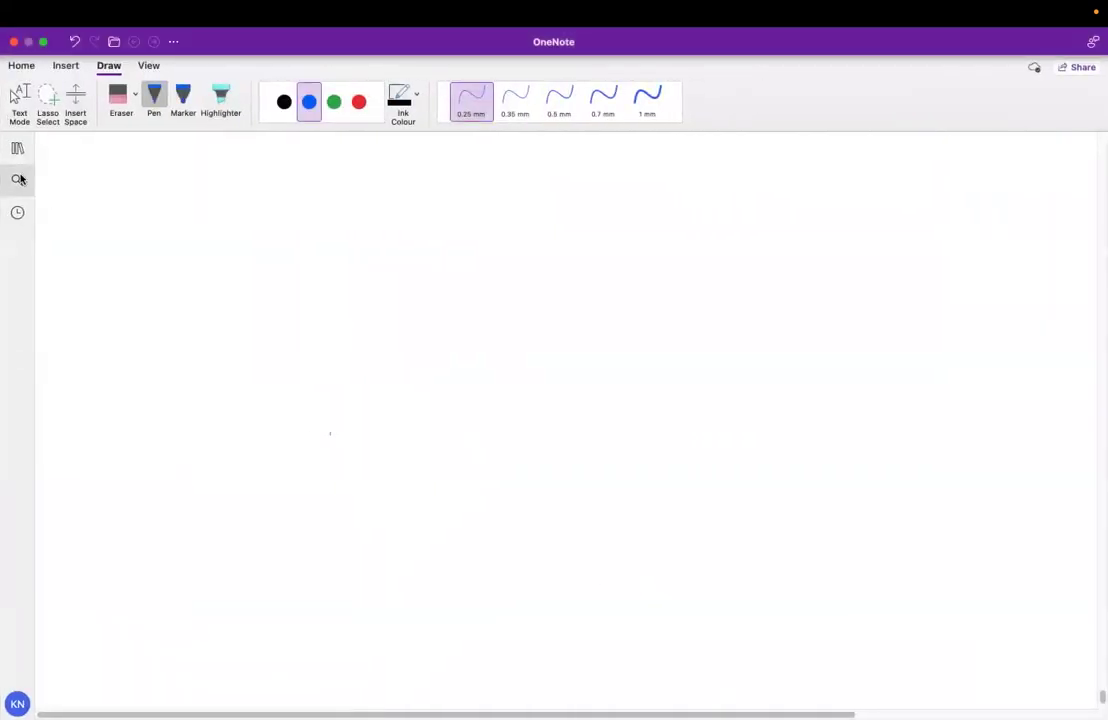
# Open the PCNSA page in OneNote and draw a small blue pen arrow near its top-left
pyautogui.click(13, 150)
pyautogui.click(163, 229)
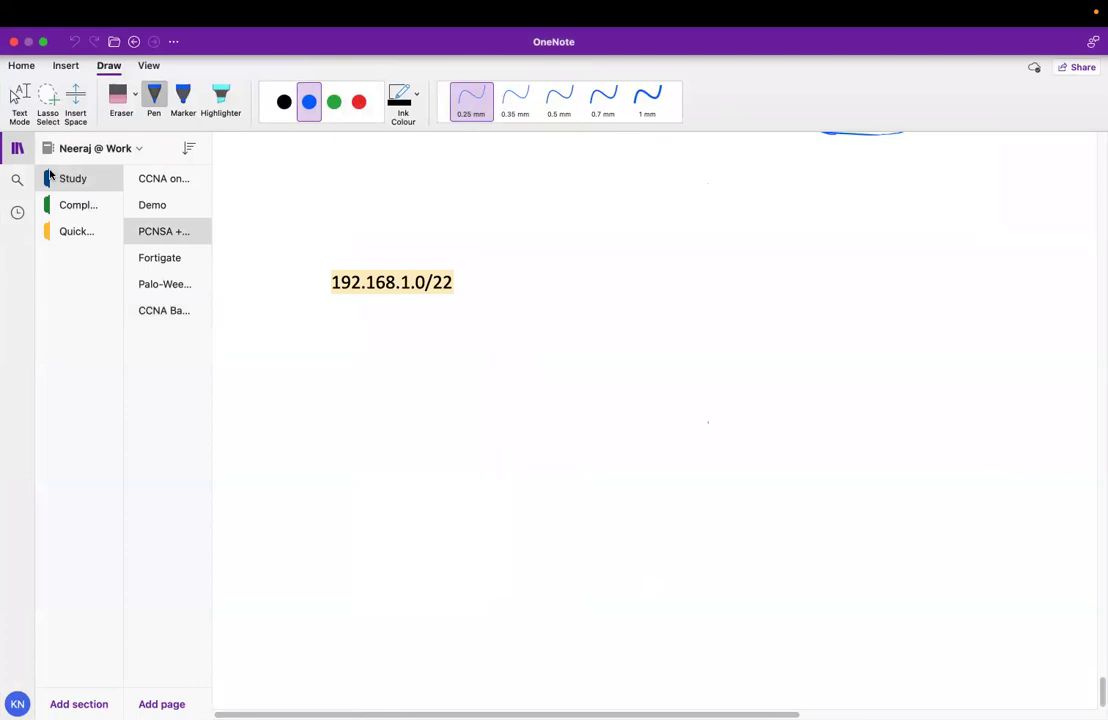
pyautogui.click(17, 148)
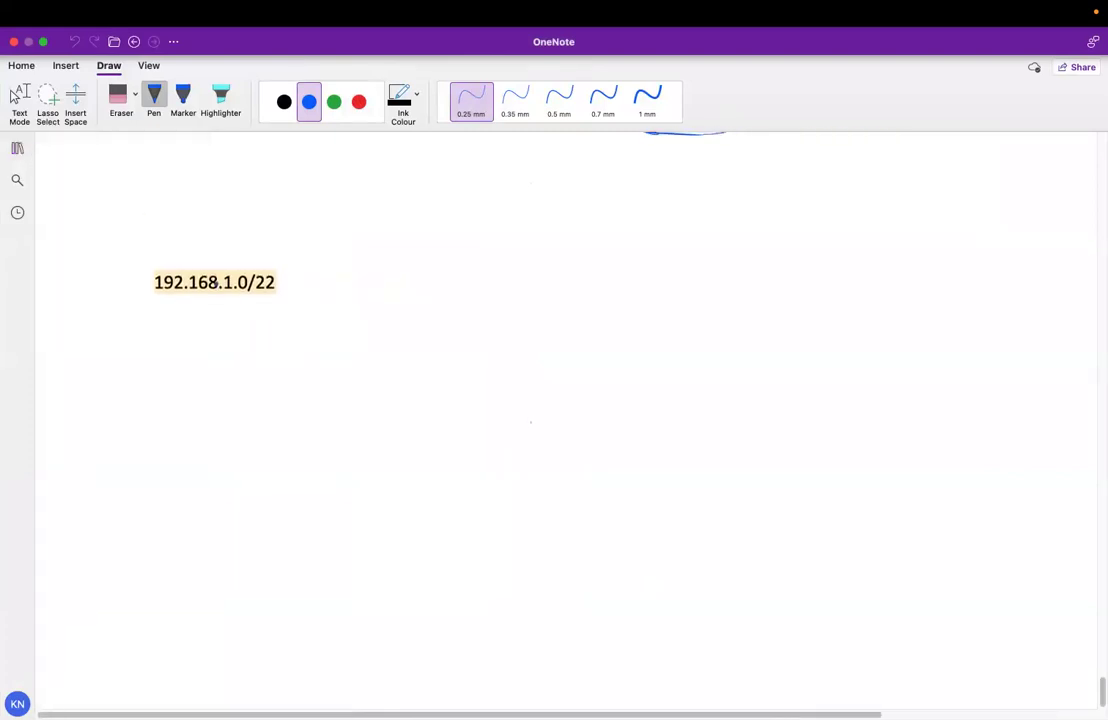
pyautogui.scroll(-3, 255, 650)
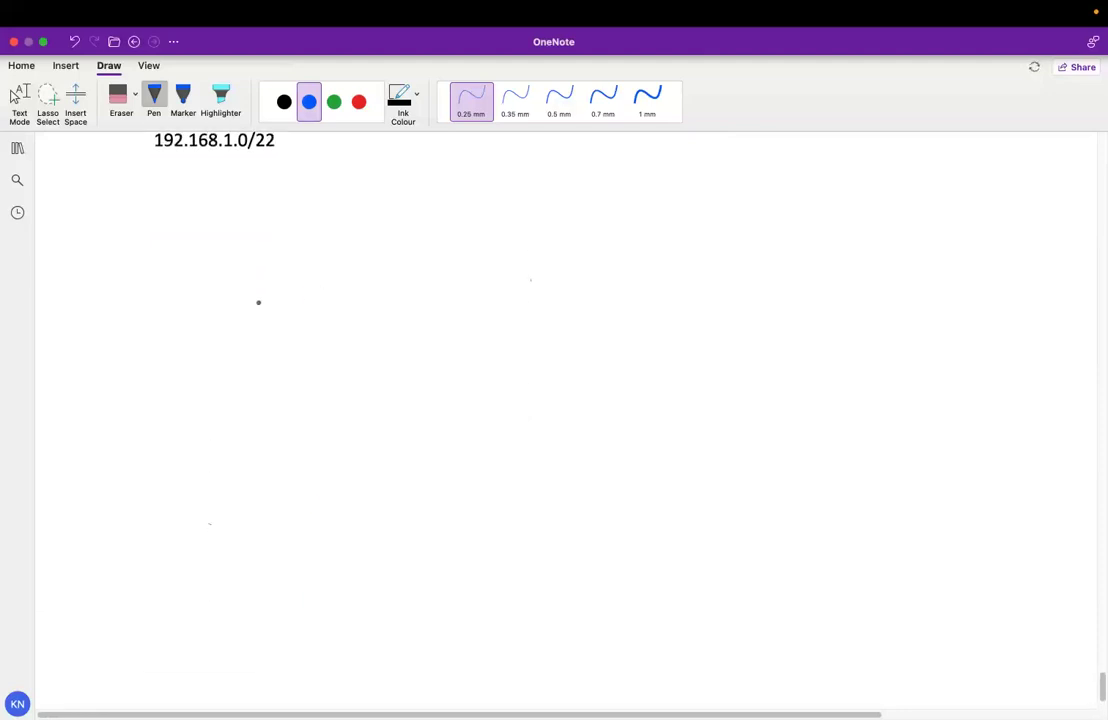
pyautogui.moveTo(53, 187); pyautogui.dragTo(68, 186)
pyautogui.moveTo(56, 198); pyautogui.dragTo(70, 209)
pyautogui.scroll(-1, 148, 189)
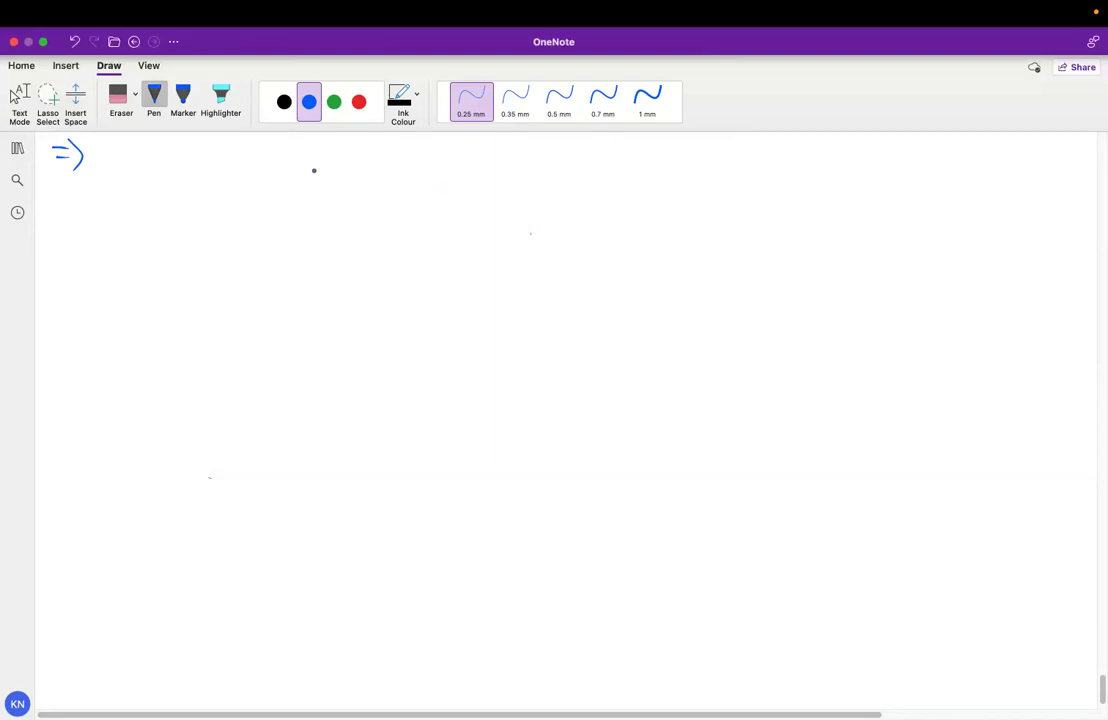
# Handwrite IOS, IOS XE and IOS XR, linking IOS/IOS XE to a Running config production-effect note
pyautogui.moveTo(324, 165)
pyautogui.mouseDown()
pyautogui.moveTo(329, 180)
pyautogui.moveTo(378, 178)
pyautogui.mouseUp()
pyautogui.moveTo(467, 160)
pyautogui.mouseDown()
pyautogui.moveTo(470, 176)
pyautogui.moveTo(545, 168)
pyautogui.mouseUp()
pyautogui.moveTo(649, 157)
pyautogui.mouseDown()
pyautogui.moveTo(655, 168)
pyautogui.moveTo(724, 158)
pyautogui.moveTo(741, 171)
pyautogui.mouseUp()
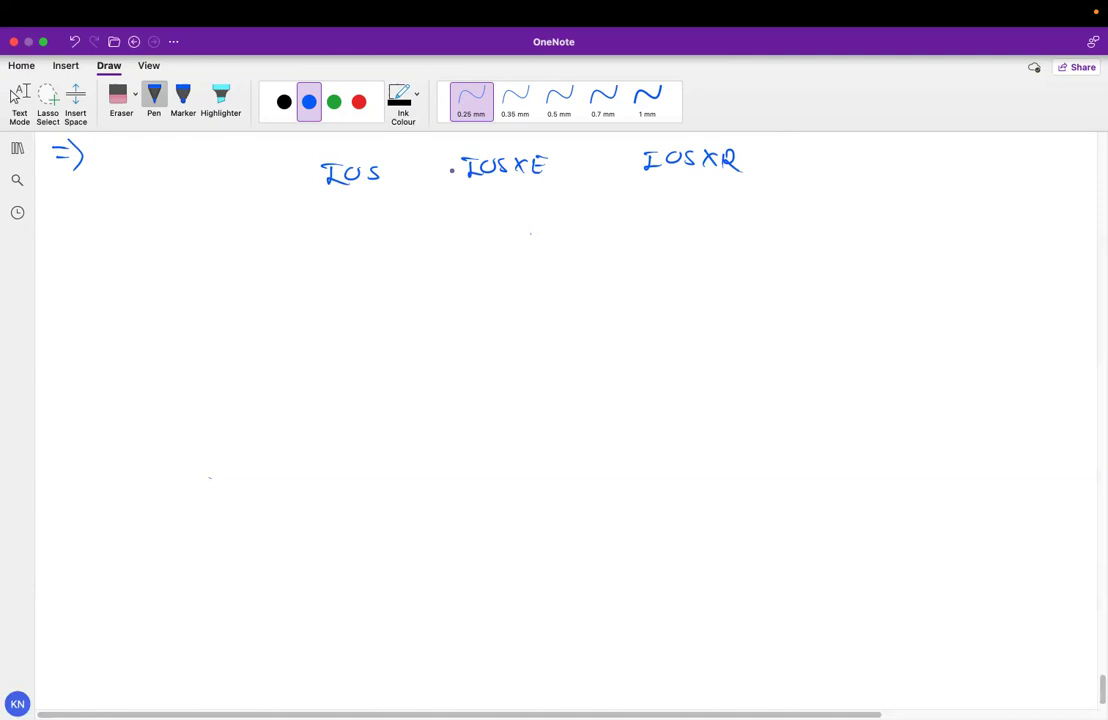
pyautogui.moveTo(312, 154)
pyautogui.mouseDown()
pyautogui.moveTo(307, 190)
pyautogui.moveTo(460, 204)
pyautogui.moveTo(525, 146)
pyautogui.moveTo(341, 148)
pyautogui.moveTo(303, 163)
pyautogui.mouseUp()
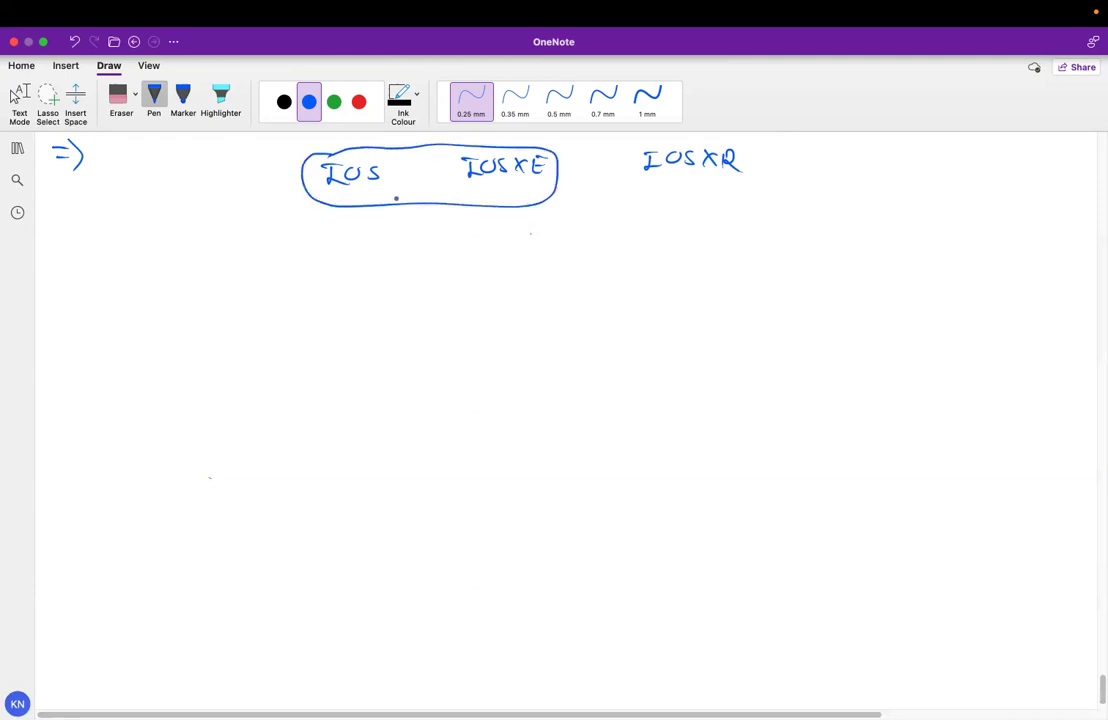
pyautogui.moveTo(419, 206)
pyautogui.mouseDown()
pyautogui.moveTo(419, 224)
pyautogui.moveTo(427, 216)
pyautogui.mouseUp()
pyautogui.moveTo(390, 242)
pyautogui.mouseDown()
pyautogui.moveTo(467, 262)
pyautogui.moveTo(427, 283)
pyautogui.moveTo(437, 274)
pyautogui.mouseUp()
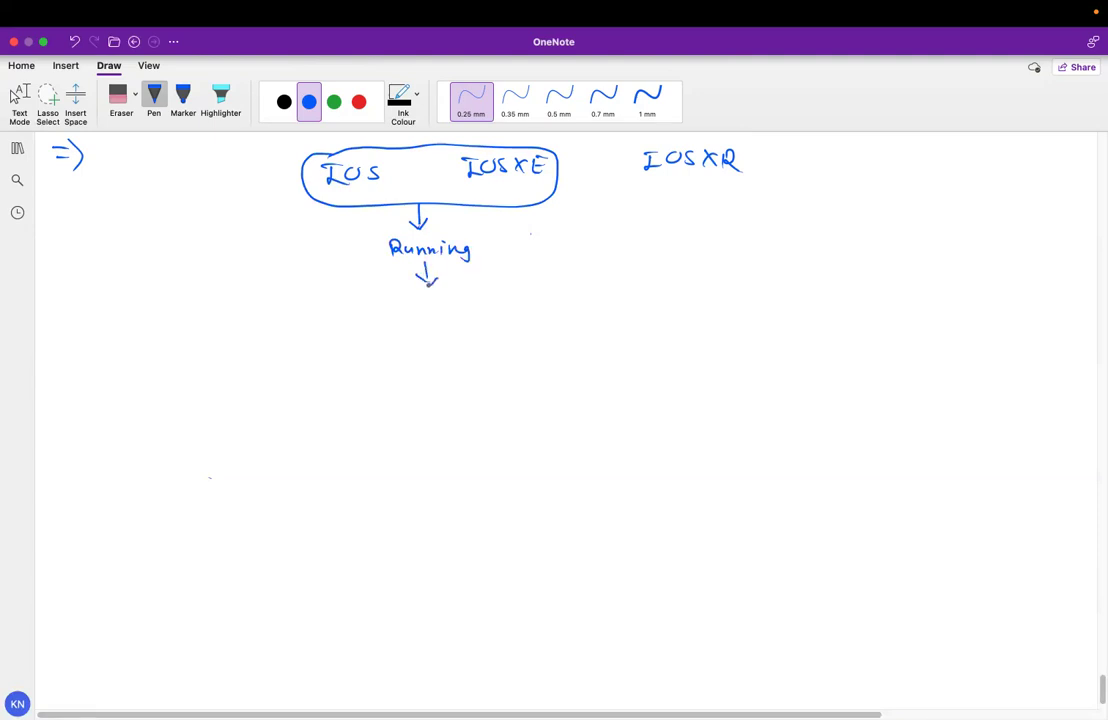
pyautogui.moveTo(368, 294)
pyautogui.mouseDown()
pyautogui.moveTo(367, 312)
pyautogui.moveTo(388, 296)
pyautogui.moveTo(421, 311)
pyautogui.mouseUp()
pyautogui.moveTo(430, 299); pyautogui.dragTo(440, 312)
pyautogui.moveTo(448, 302)
pyautogui.mouseDown()
pyautogui.moveTo(448, 312)
pyautogui.moveTo(478, 311)
pyautogui.mouseUp()
pyautogui.moveTo(486, 306)
pyautogui.mouseDown()
pyautogui.moveTo(536, 306)
pyautogui.moveTo(550, 292)
pyautogui.moveTo(559, 307)
pyautogui.mouseUp()
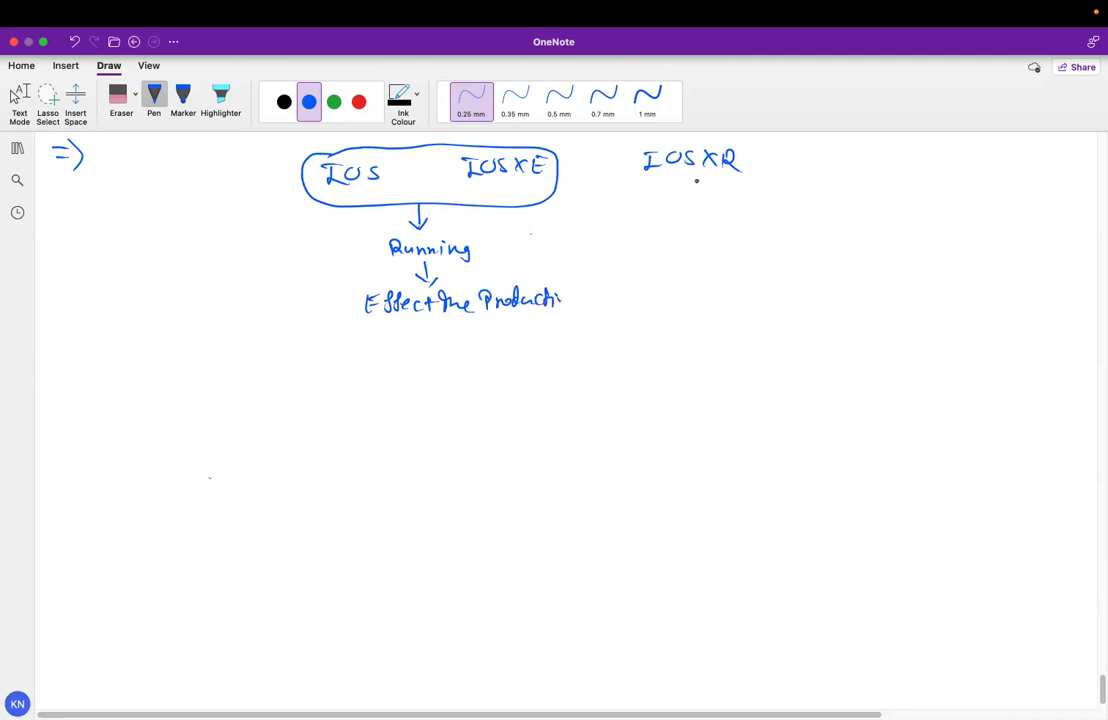
# Bracket IOS-XR/Palo Alto with the note 'Only As candidate config', then show the Palo Alto page
pyautogui.moveTo(692, 176)
pyautogui.mouseDown()
pyautogui.moveTo(692, 211)
pyautogui.moveTo(702, 210)
pyautogui.mouseUp()
pyautogui.moveTo(696, 160); pyautogui.dragTo(703, 159)
pyautogui.moveTo(759, 141)
pyautogui.mouseDown()
pyautogui.moveTo(756, 170)
pyautogui.moveTo(879, 158)
pyautogui.mouseUp()
pyautogui.moveTo(627, 166)
pyautogui.mouseDown()
pyautogui.moveTo(670, 214)
pyautogui.moveTo(763, 217)
pyautogui.moveTo(895, 210)
pyautogui.moveTo(916, 172)
pyautogui.mouseUp()
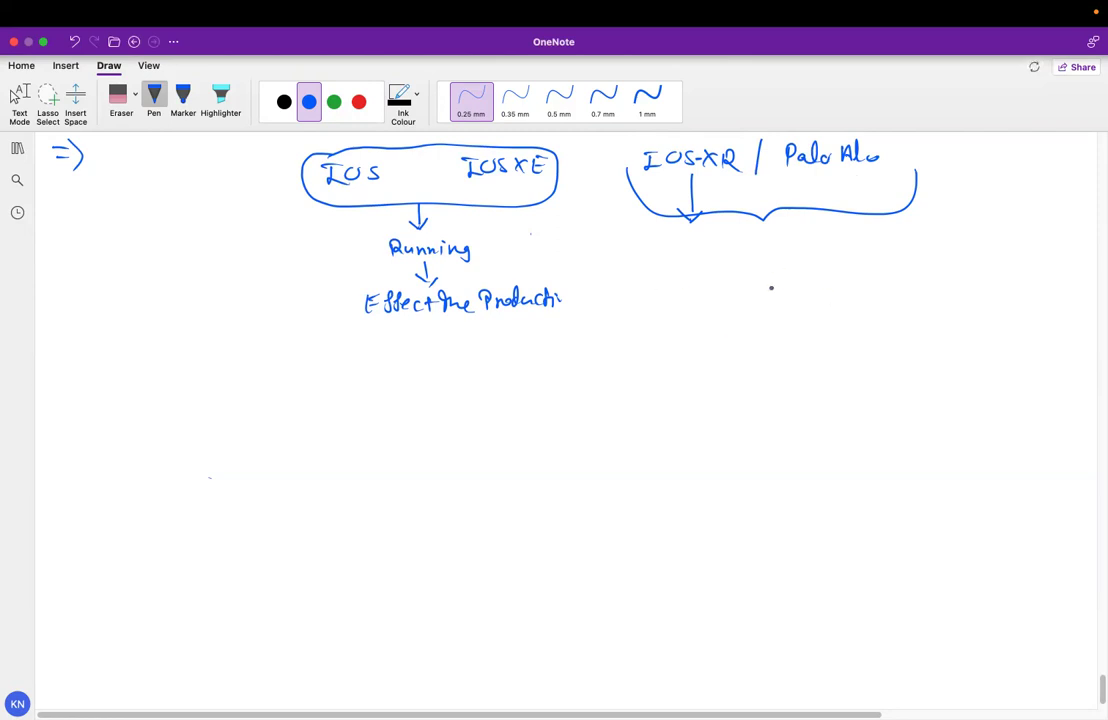
pyautogui.moveTo(655, 254)
pyautogui.mouseDown()
pyautogui.moveTo(712, 272)
pyautogui.moveTo(730, 255)
pyautogui.moveTo(792, 266)
pyautogui.moveTo(808, 246)
pyautogui.moveTo(960, 258)
pyautogui.mouseUp()
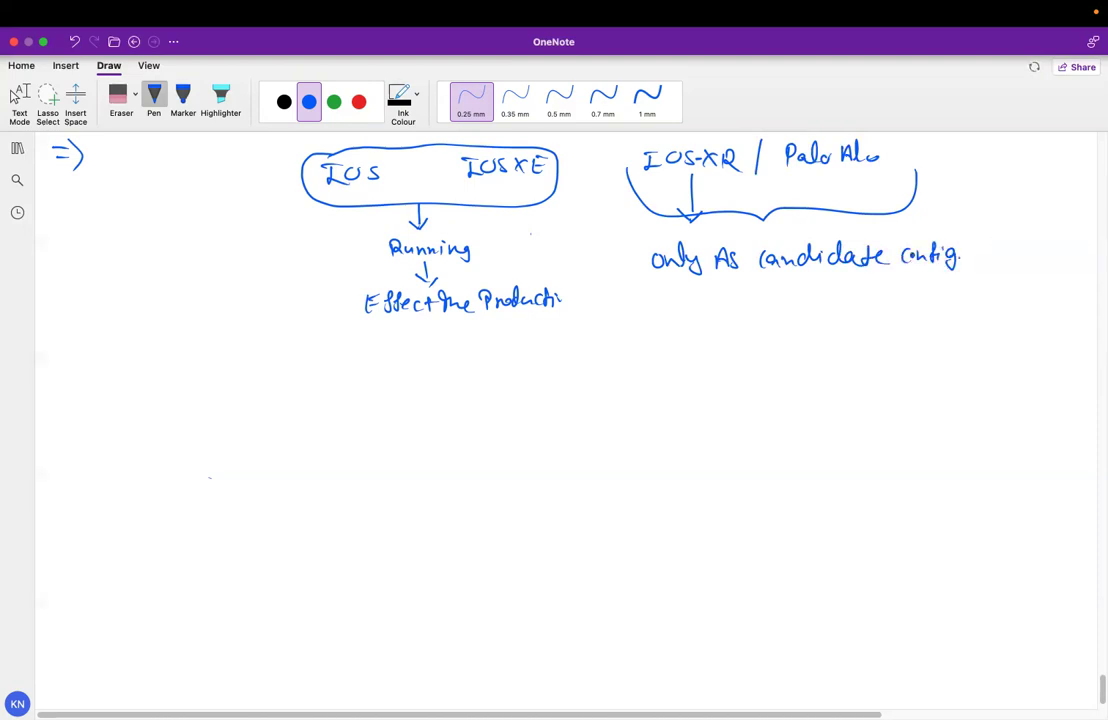
pyautogui.hotkey('ctrl', 'Left')
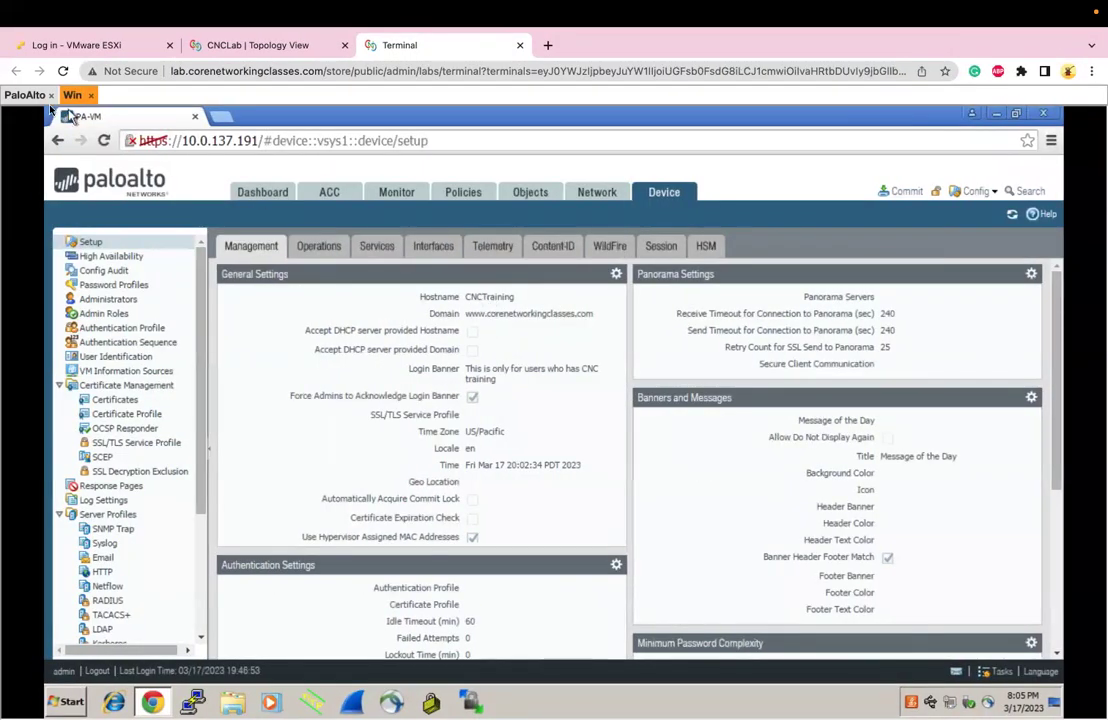
# Show the PaloAlto console output and the Windows VM's PAN-OS web UI, then return to OneNote
pyautogui.click(22, 96)
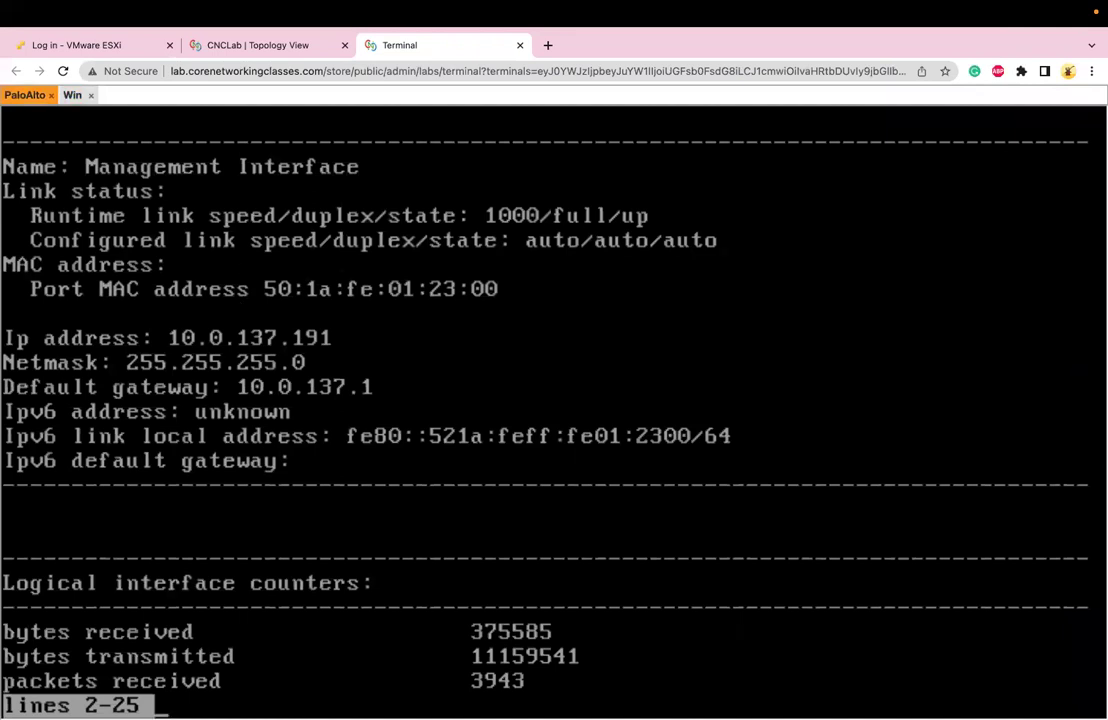
pyautogui.press('Down')
pyautogui.press('Down')
pyautogui.press('Down')
pyautogui.press('Down')
pyautogui.press('Down')
pyautogui.press('Down')
pyautogui.press('Down')
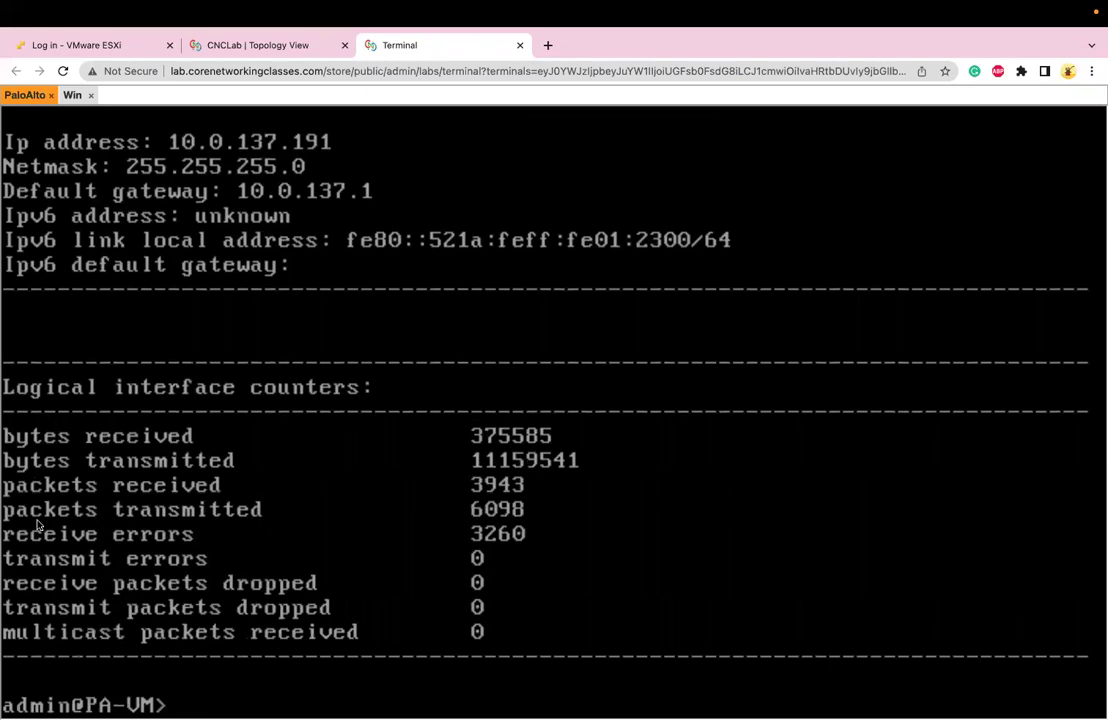
pyautogui.press('Return')
pyautogui.press('Return')
pyautogui.press('Return')
pyautogui.press('Return')
pyautogui.press('Return')
pyautogui.press('Return')
pyautogui.press('Return')
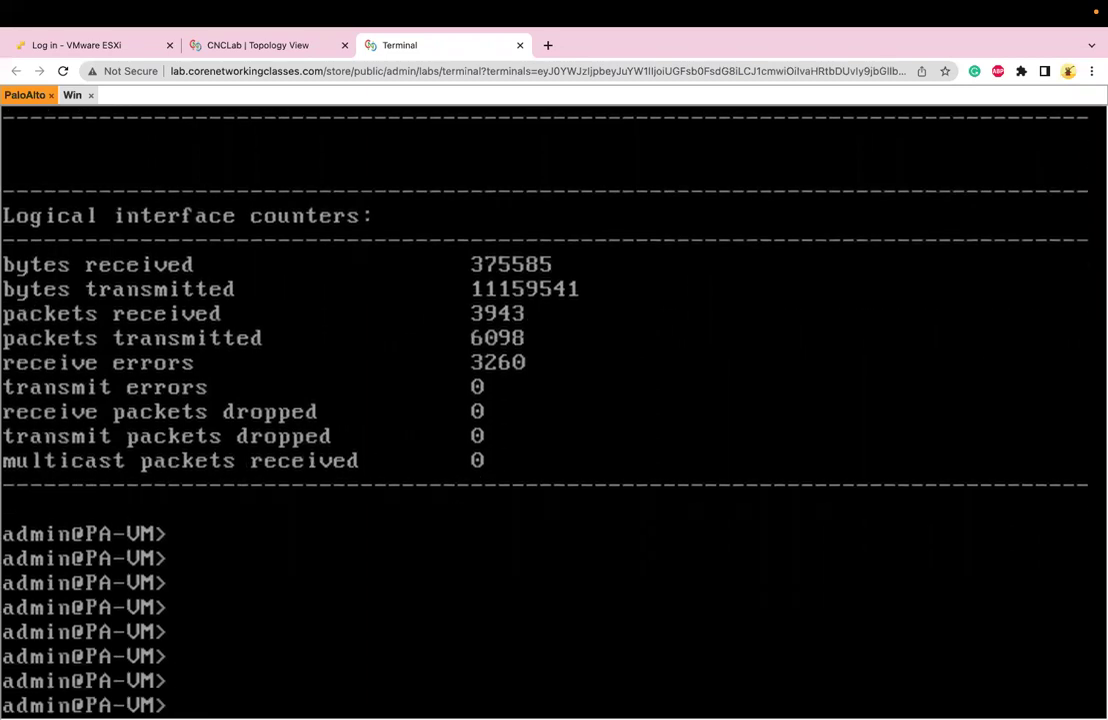
pyautogui.hotkey('ctrl', 'Right')
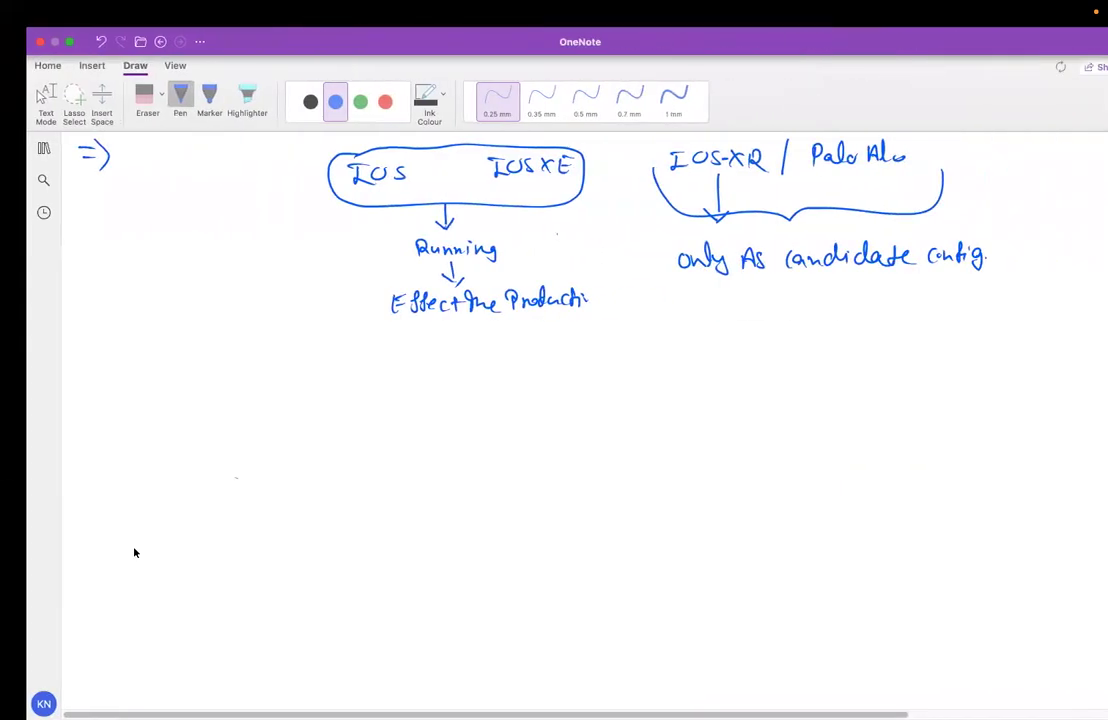
pyautogui.hotkey('ctrl', 'Left')
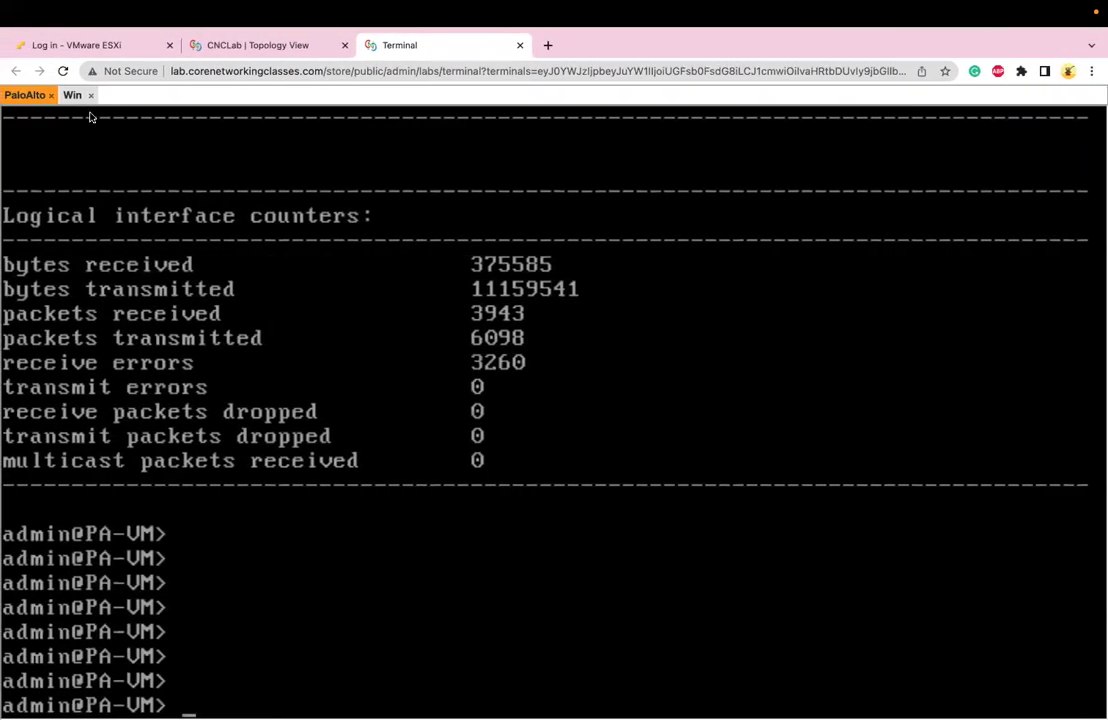
pyautogui.click(70, 94)
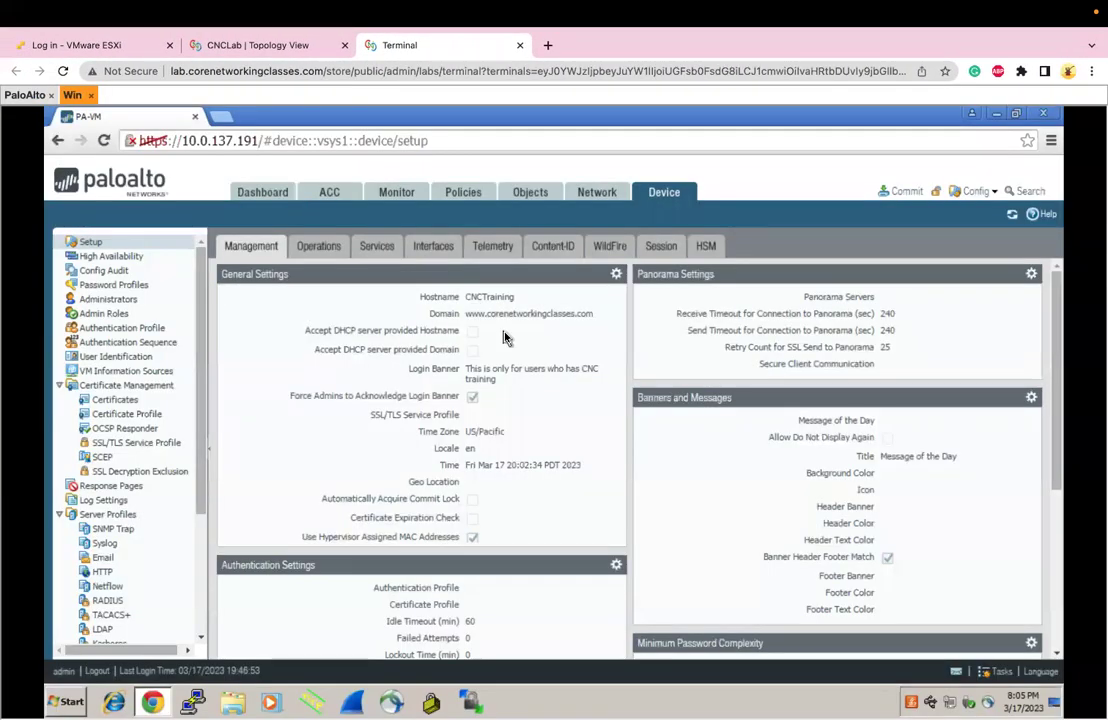
pyautogui.hotkey('ctrl', 'Right')
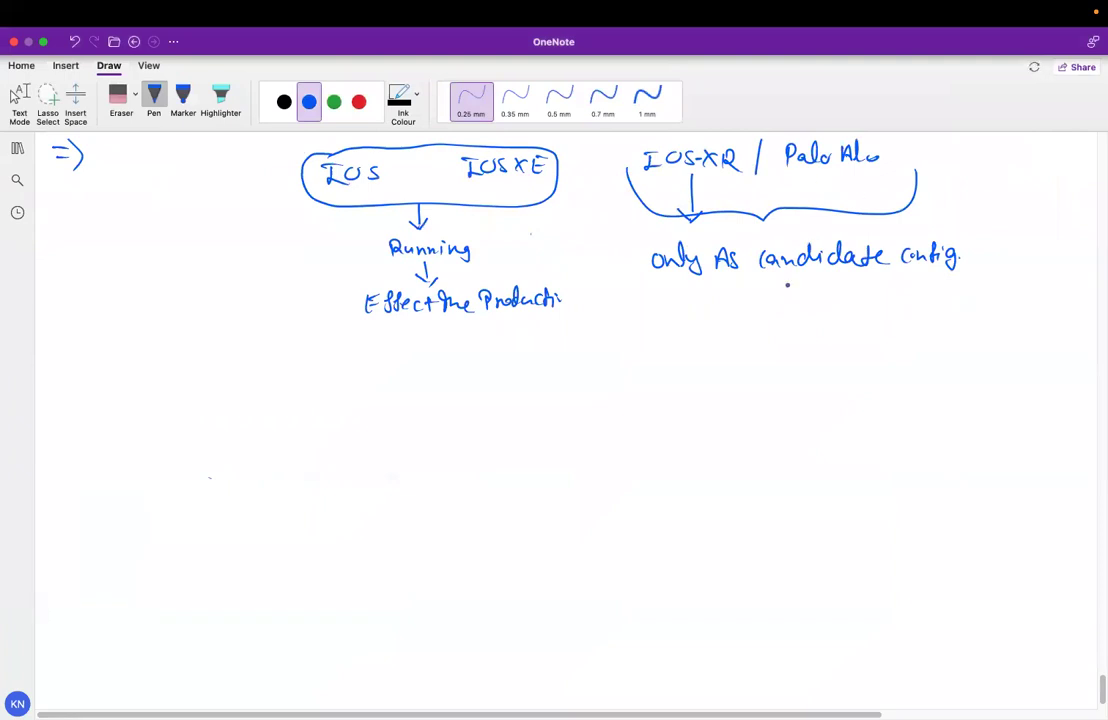
# Underline candidate config and branch it into Validate and Commit
pyautogui.moveTo(764, 283); pyautogui.dragTo(950, 281)
pyautogui.moveTo(845, 298); pyautogui.dragTo(845, 341)
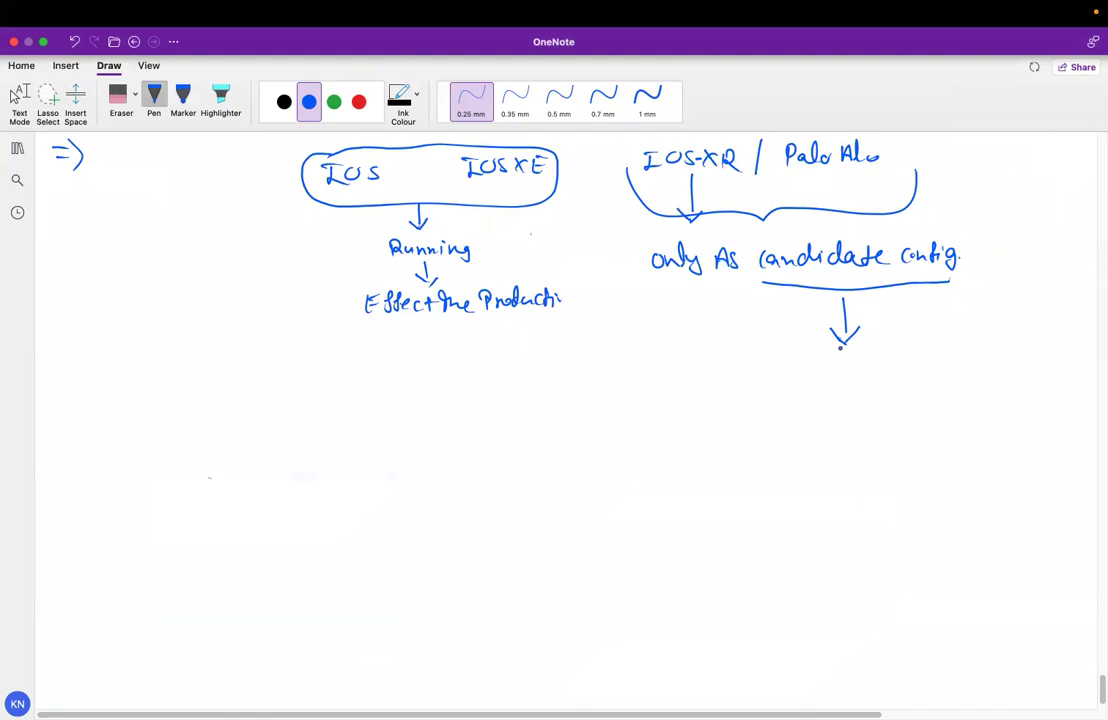
pyautogui.moveTo(838, 349)
pyautogui.mouseDown()
pyautogui.moveTo(722, 380)
pyautogui.moveTo(741, 393)
pyautogui.mouseUp()
pyautogui.moveTo(746, 382)
pyautogui.mouseDown()
pyautogui.moveTo(757, 395)
pyautogui.moveTo(780, 372)
pyautogui.moveTo(814, 393)
pyautogui.mouseUp()
pyautogui.moveTo(845, 344)
pyautogui.mouseDown()
pyautogui.moveTo(955, 354)
pyautogui.moveTo(960, 375)
pyautogui.moveTo(920, 394)
pyautogui.mouseUp()
pyautogui.moveTo(924, 388); pyautogui.dragTo(979, 395)
pyautogui.moveTo(971, 388); pyautogui.dragTo(987, 387)
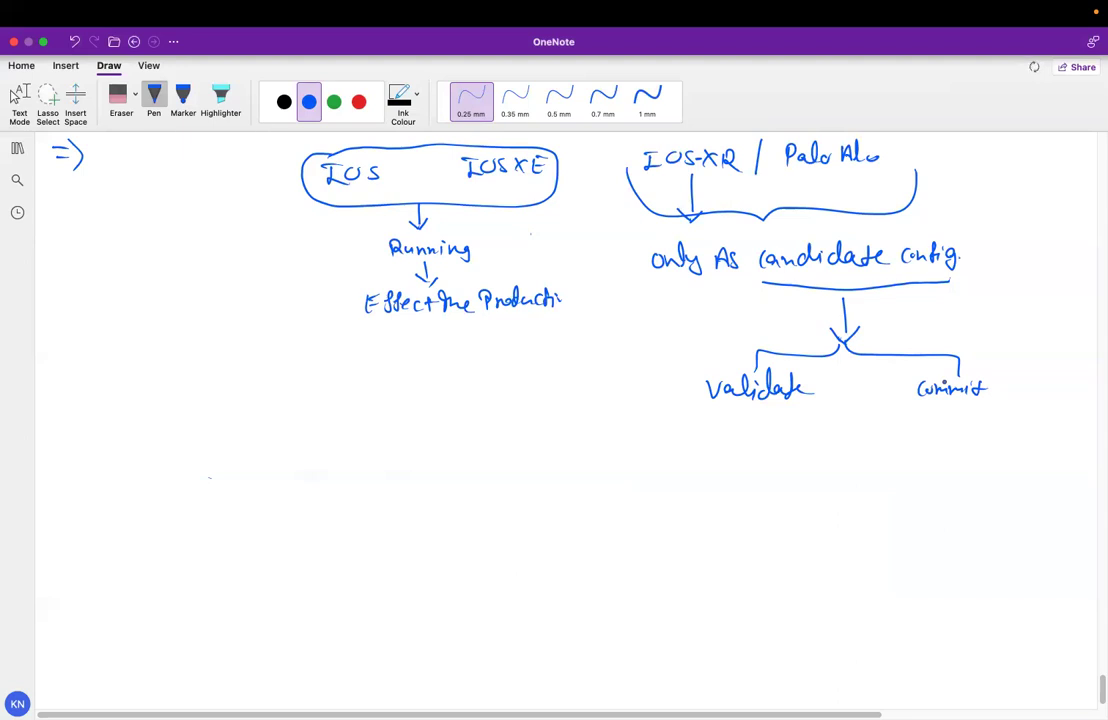
# Below the production note, draw an arrow and write ACC-1 with Route-Del and an equals sign
pyautogui.moveTo(429, 337); pyautogui.dragTo(429, 364)
pyautogui.moveTo(418, 350); pyautogui.dragTo(441, 350)
pyautogui.moveTo(248, 407)
pyautogui.mouseDown()
pyautogui.moveTo(272, 406)
pyautogui.moveTo(267, 397)
pyautogui.mouseUp()
pyautogui.moveTo(289, 385)
pyautogui.mouseDown()
pyautogui.moveTo(286, 400)
pyautogui.moveTo(304, 400)
pyautogui.mouseUp()
pyautogui.moveTo(312, 391); pyautogui.dragTo(314, 400)
pyautogui.moveTo(365, 392); pyautogui.dragTo(364, 406)
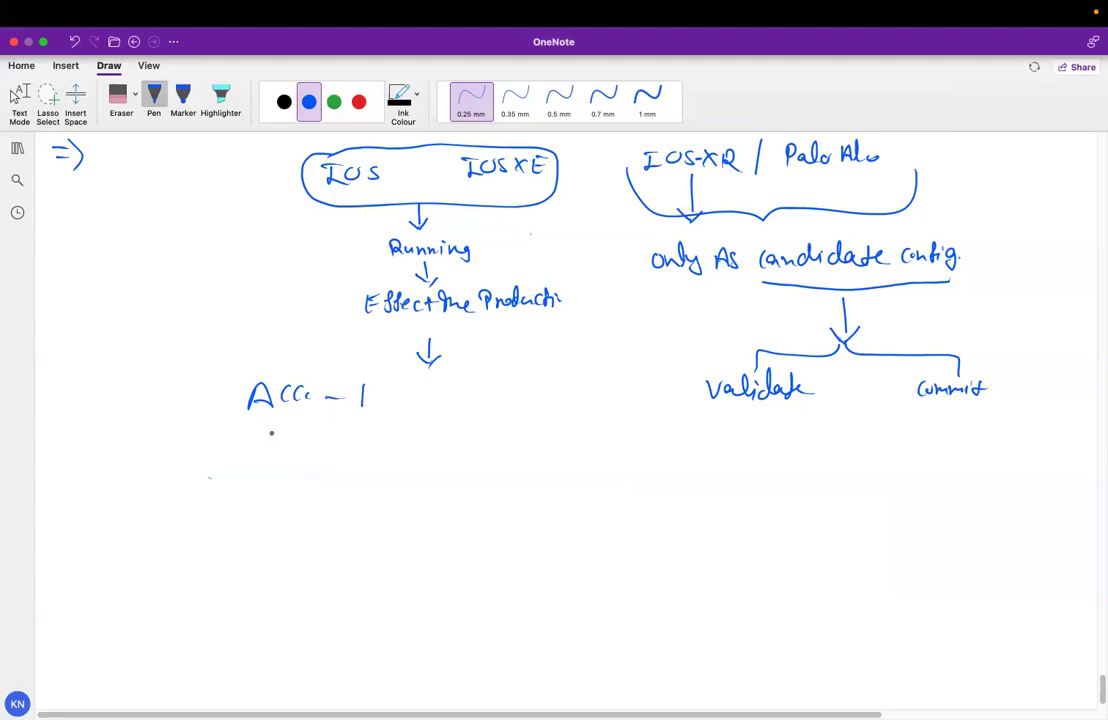
pyautogui.moveTo(254, 424)
pyautogui.mouseDown()
pyautogui.moveTo(255, 446)
pyautogui.moveTo(351, 436)
pyautogui.mouseUp()
pyautogui.click(338, 440)
pyautogui.moveTo(358, 424); pyautogui.dragTo(366, 441)
pyautogui.moveTo(373, 434); pyautogui.dragTo(398, 420)
pyautogui.moveTo(322, 468); pyautogui.dragTo(333, 468)
pyautogui.moveTo(324, 477); pyautogui.dragTo(337, 474)
# Circle ACC, write 11, and start a BGP Nei box underneath
pyautogui.moveTo(316, 366); pyautogui.dragTo(338, 396)
pyautogui.moveTo(364, 462); pyautogui.dragTo(364, 484)
pyautogui.moveTo(375, 460); pyautogui.dragTo(376, 484)
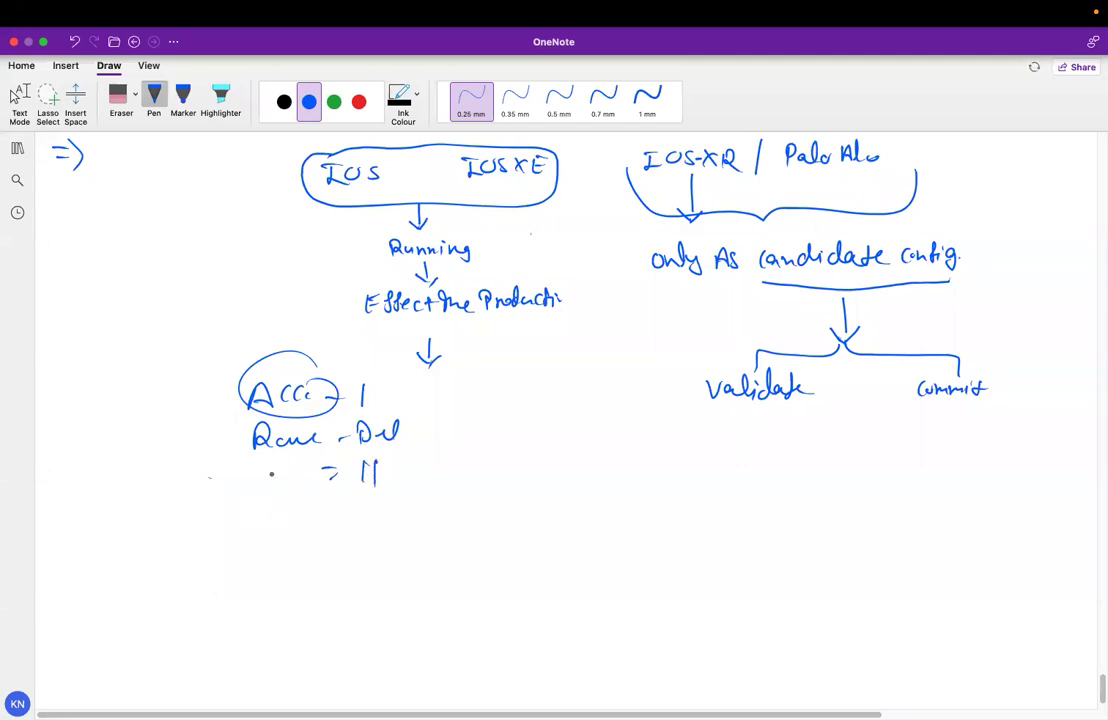
pyautogui.moveTo(256, 506); pyautogui.dragTo(257, 527)
pyautogui.moveTo(257, 507)
pyautogui.mouseDown()
pyautogui.moveTo(345, 516)
pyautogui.moveTo(380, 502)
pyautogui.mouseUp()
pyautogui.moveTo(352, 506)
pyautogui.mouseDown()
pyautogui.moveTo(352, 521)
pyautogui.moveTo(381, 500)
pyautogui.mouseUp()
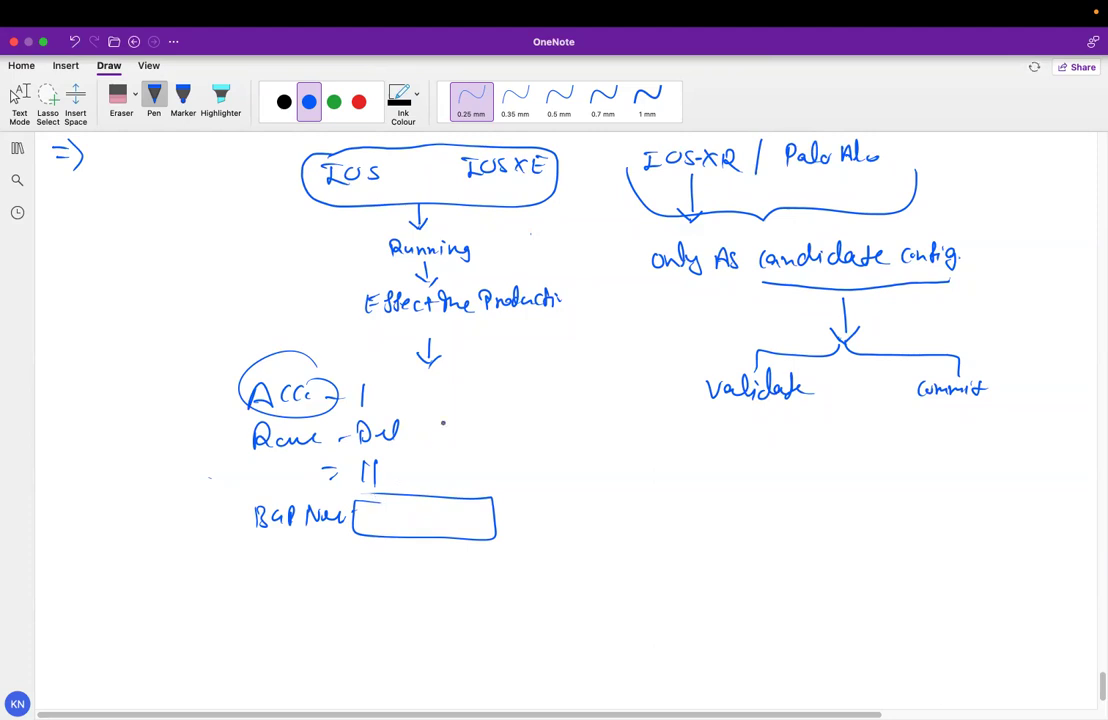
# Loop the ACC-1 group, circle the 11 value and point it into the BGP box
pyautogui.moveTo(352, 356)
pyautogui.mouseDown()
pyautogui.moveTo(295, 347)
pyautogui.moveTo(232, 372)
pyautogui.moveTo(275, 416)
pyautogui.moveTo(384, 398)
pyautogui.moveTo(371, 367)
pyautogui.moveTo(386, 400)
pyautogui.mouseUp()
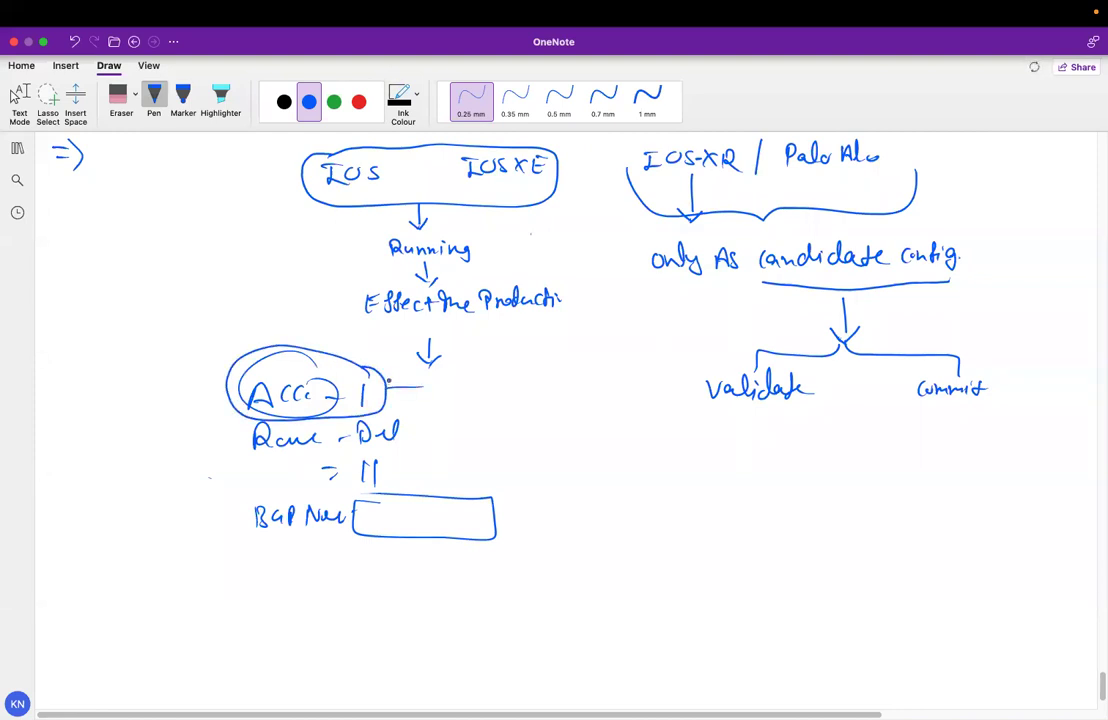
pyautogui.moveTo(368, 444)
pyautogui.mouseDown()
pyautogui.moveTo(333, 470)
pyautogui.moveTo(400, 470)
pyautogui.moveTo(370, 445)
pyautogui.mouseUp()
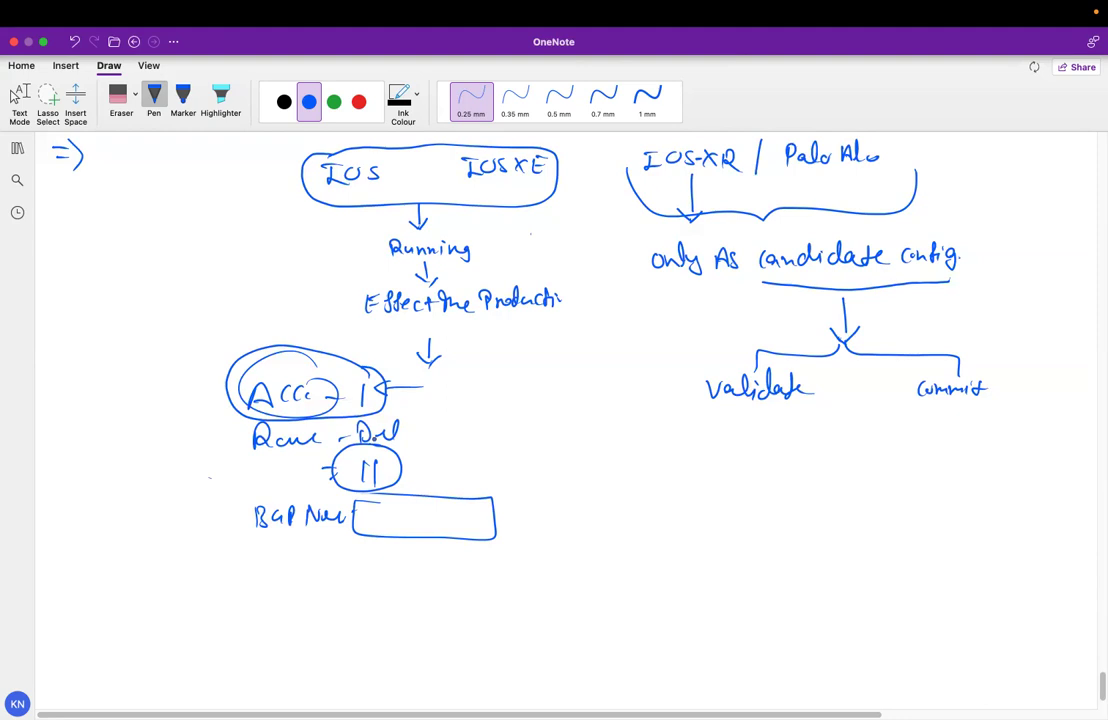
pyautogui.moveTo(405, 462); pyautogui.dragTo(423, 453)
pyautogui.moveTo(379, 513)
pyautogui.mouseDown()
pyautogui.moveTo(402, 529)
pyautogui.moveTo(471, 520)
pyautogui.mouseUp()
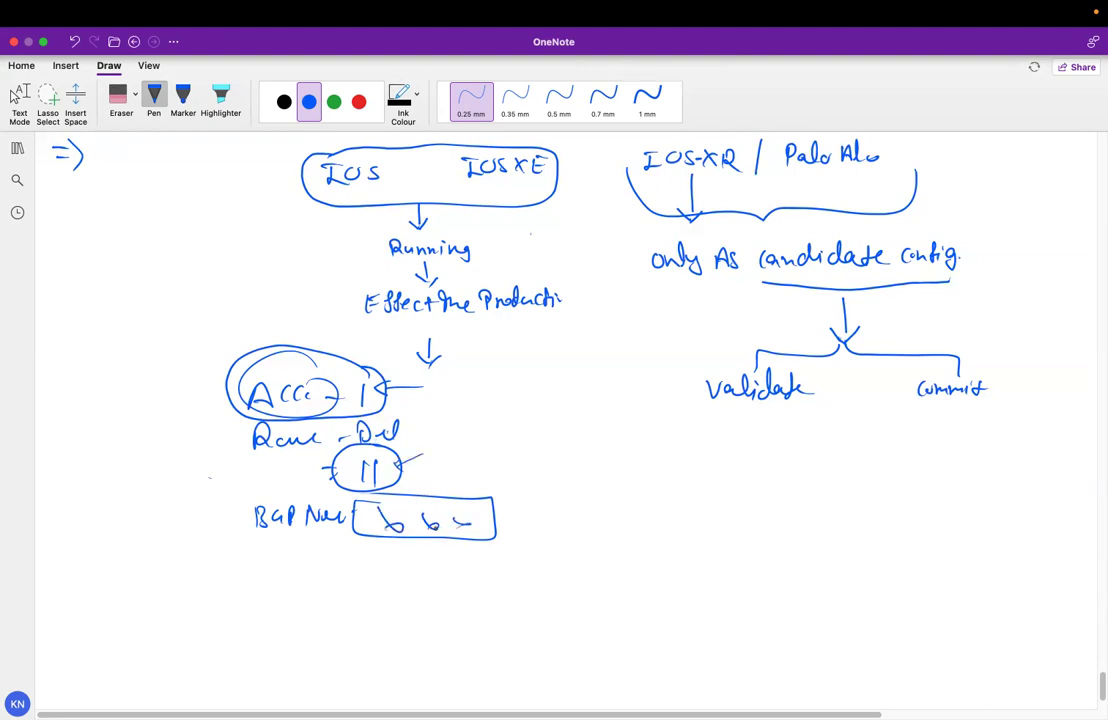
pyautogui.moveTo(412, 386)
pyautogui.mouseDown()
pyautogui.moveTo(190, 430)
pyautogui.moveTo(412, 388)
pyautogui.mouseUp()
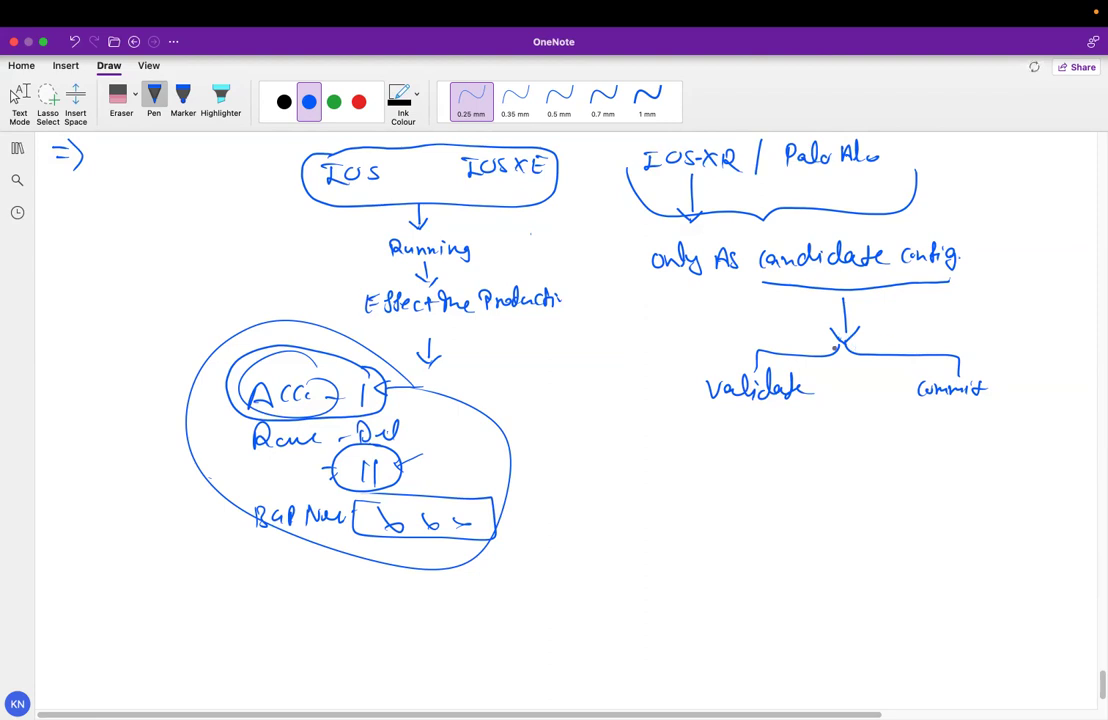
# Draw a box under Validate listing AC-1, Re-Nei and a line ending AC-11
pyautogui.moveTo(760, 352); pyautogui.dragTo(742, 368)
pyautogui.moveTo(642, 409); pyautogui.dragTo(839, 412)
pyautogui.moveTo(652, 410)
pyautogui.mouseDown()
pyautogui.moveTo(610, 519)
pyautogui.moveTo(833, 512)
pyautogui.mouseUp()
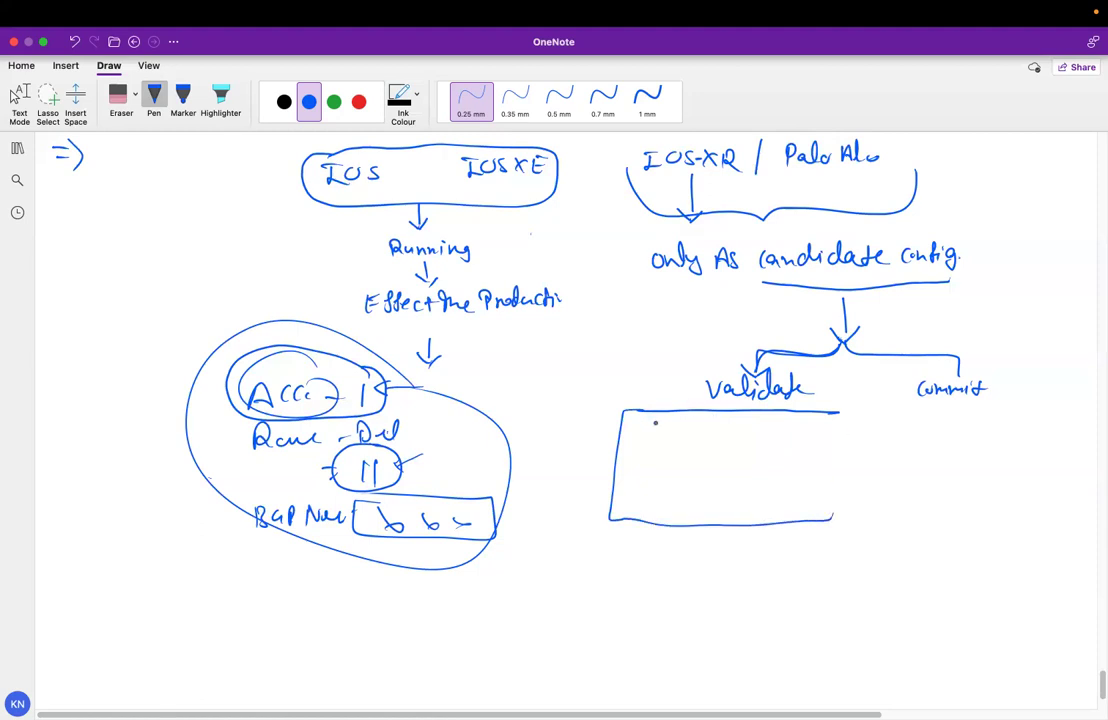
pyautogui.moveTo(633, 436); pyautogui.dragTo(656, 437)
pyautogui.moveTo(660, 429)
pyautogui.mouseDown()
pyautogui.moveTo(682, 437)
pyautogui.moveTo(636, 460)
pyautogui.moveTo(647, 456)
pyautogui.mouseUp()
pyautogui.moveTo(654, 450); pyautogui.dragTo(675, 452)
pyautogui.moveTo(663, 457); pyautogui.dragTo(698, 458)
pyautogui.moveTo(700, 456)
pyautogui.mouseDown()
pyautogui.moveTo(711, 455)
pyautogui.moveTo(667, 478)
pyautogui.moveTo(692, 464)
pyautogui.mouseUp()
pyautogui.moveTo(692, 464); pyautogui.dragTo(698, 479)
pyautogui.moveTo(688, 473); pyautogui.dragTo(710, 477)
pyautogui.moveTo(712, 474); pyautogui.dragTo(718, 473)
pyautogui.moveTo(724, 466); pyautogui.dragTo(732, 479)
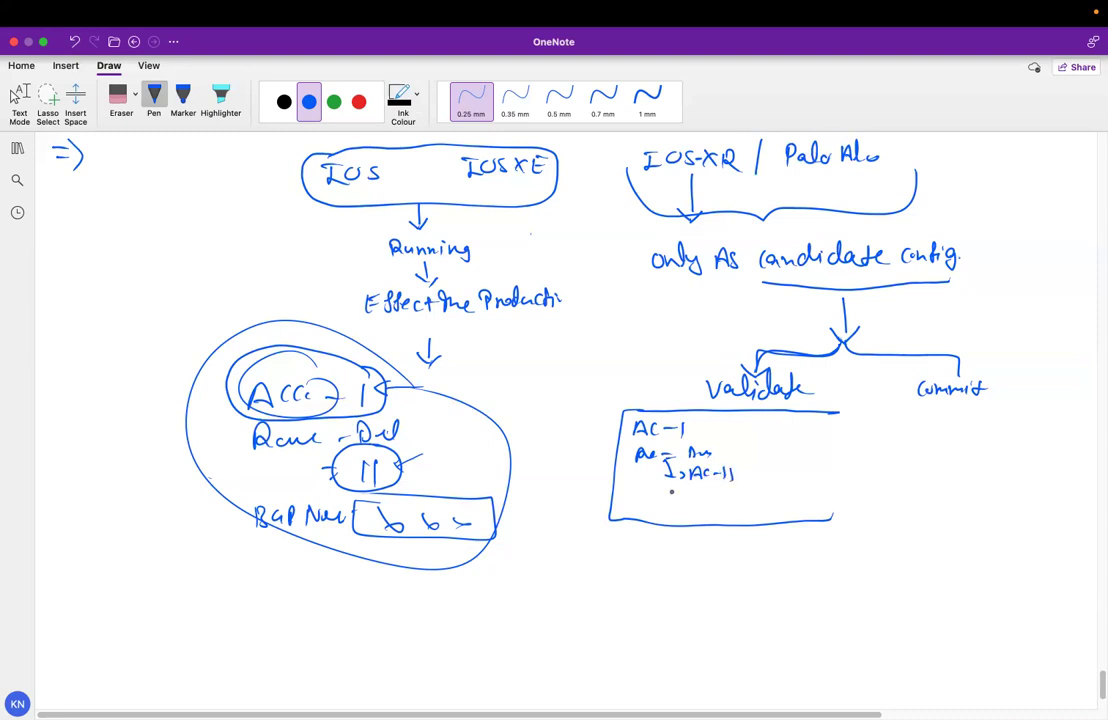
# Add a divider with an AC-11 entry, separate Validate from Commit, and tick AC-1
pyautogui.moveTo(616, 492); pyautogui.dragTo(832, 496)
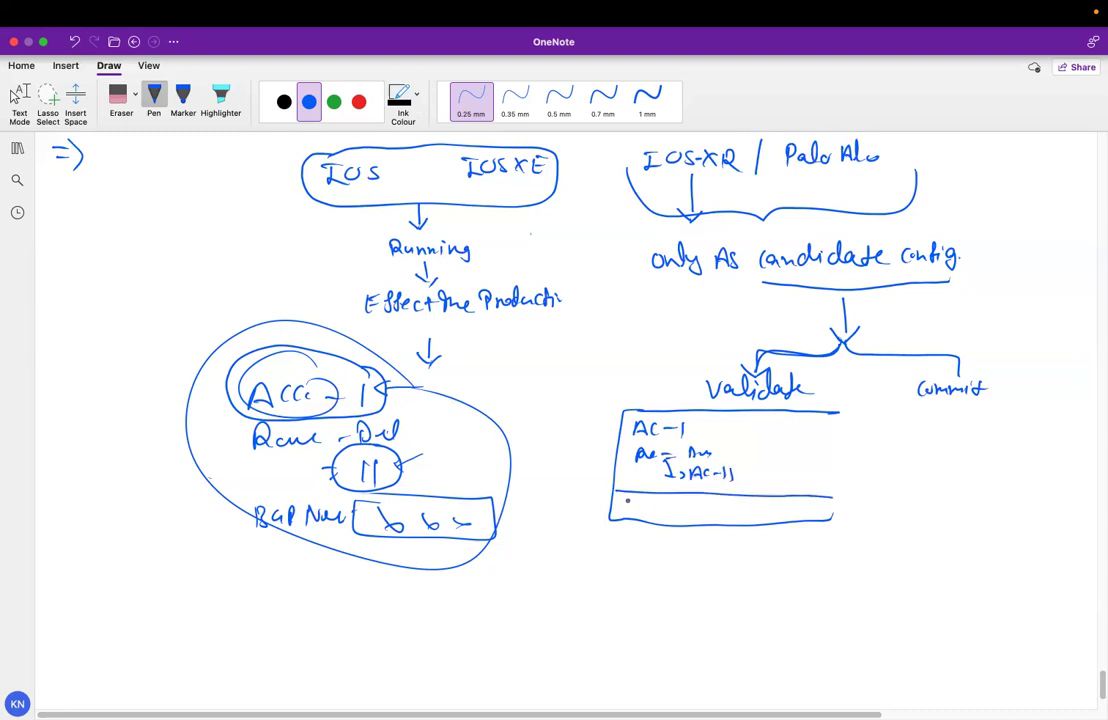
pyautogui.moveTo(626, 516); pyautogui.dragTo(648, 516)
pyautogui.moveTo(650, 509); pyautogui.dragTo(662, 516)
pyautogui.moveTo(670, 503)
pyautogui.mouseDown()
pyautogui.moveTo(670, 516)
pyautogui.moveTo(711, 513)
pyautogui.moveTo(717, 524)
pyautogui.mouseUp()
pyautogui.click(726, 516)
pyautogui.moveTo(646, 545); pyautogui.dragTo(668, 541)
pyautogui.moveTo(728, 460); pyautogui.dragTo(712, 466)
pyautogui.moveTo(626, 559)
pyautogui.mouseDown()
pyautogui.moveTo(703, 558)
pyautogui.moveTo(666, 568)
pyautogui.mouseUp()
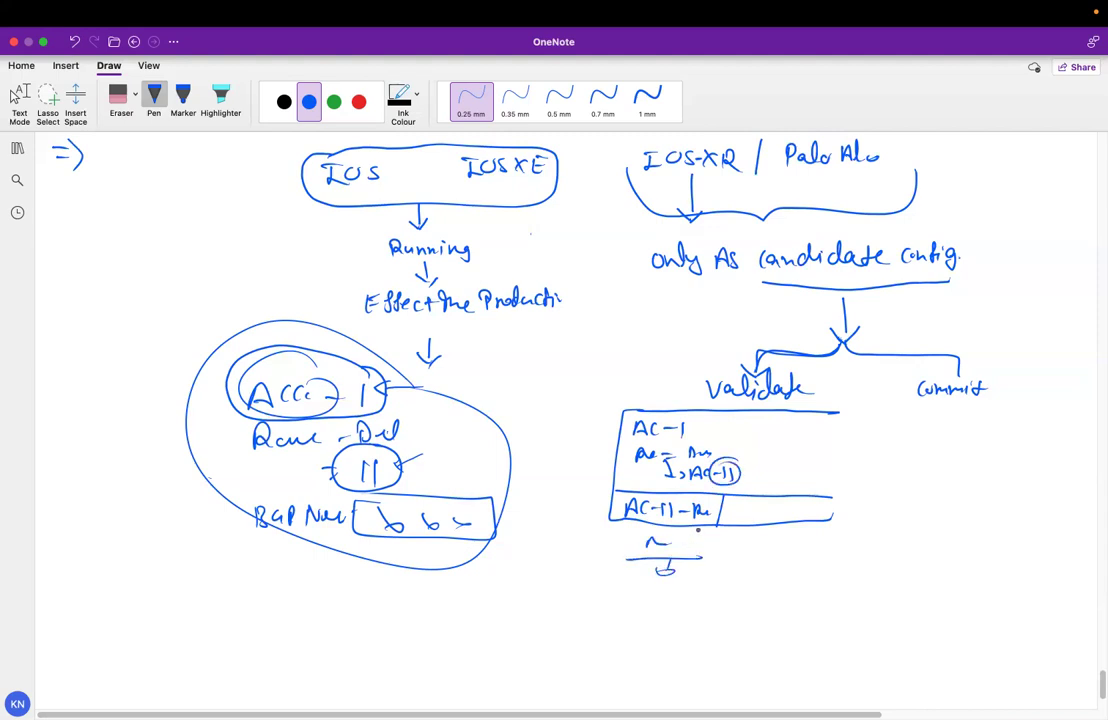
pyautogui.moveTo(849, 368); pyautogui.dragTo(832, 642)
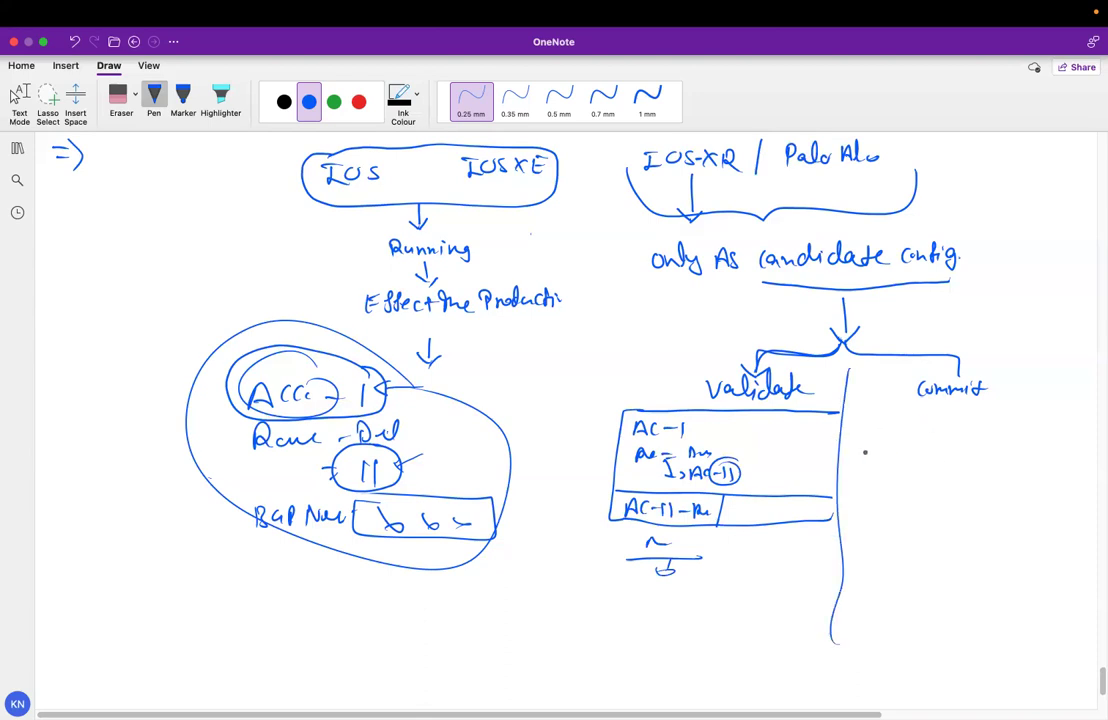
pyautogui.moveTo(716, 441)
pyautogui.mouseDown()
pyautogui.moveTo(720, 454)
pyautogui.moveTo(717, 423)
pyautogui.mouseUp()
# Box AC-11 with an arrow pointing at it and retrace the arrow into Validate
pyautogui.moveTo(741, 471); pyautogui.dragTo(757, 469)
pyautogui.click(729, 510)
pyautogui.moveTo(758, 461)
pyautogui.mouseDown()
pyautogui.moveTo(684, 459)
pyautogui.moveTo(722, 490)
pyautogui.moveTo(765, 461)
pyautogui.mouseUp()
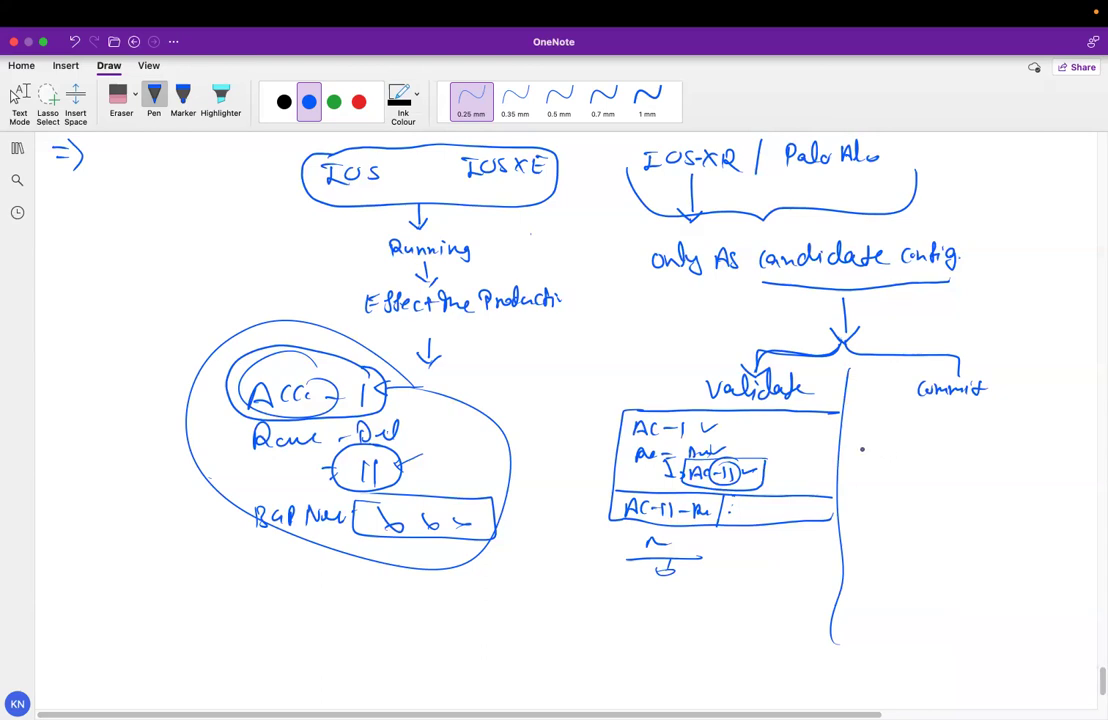
pyautogui.moveTo(854, 470)
pyautogui.mouseDown()
pyautogui.moveTo(788, 470)
pyautogui.moveTo(801, 479)
pyautogui.mouseUp()
pyautogui.moveTo(788, 351)
pyautogui.mouseDown()
pyautogui.moveTo(759, 352)
pyautogui.moveTo(754, 368)
pyautogui.mouseUp()
pyautogui.moveTo(743, 356); pyautogui.dragTo(755, 381)
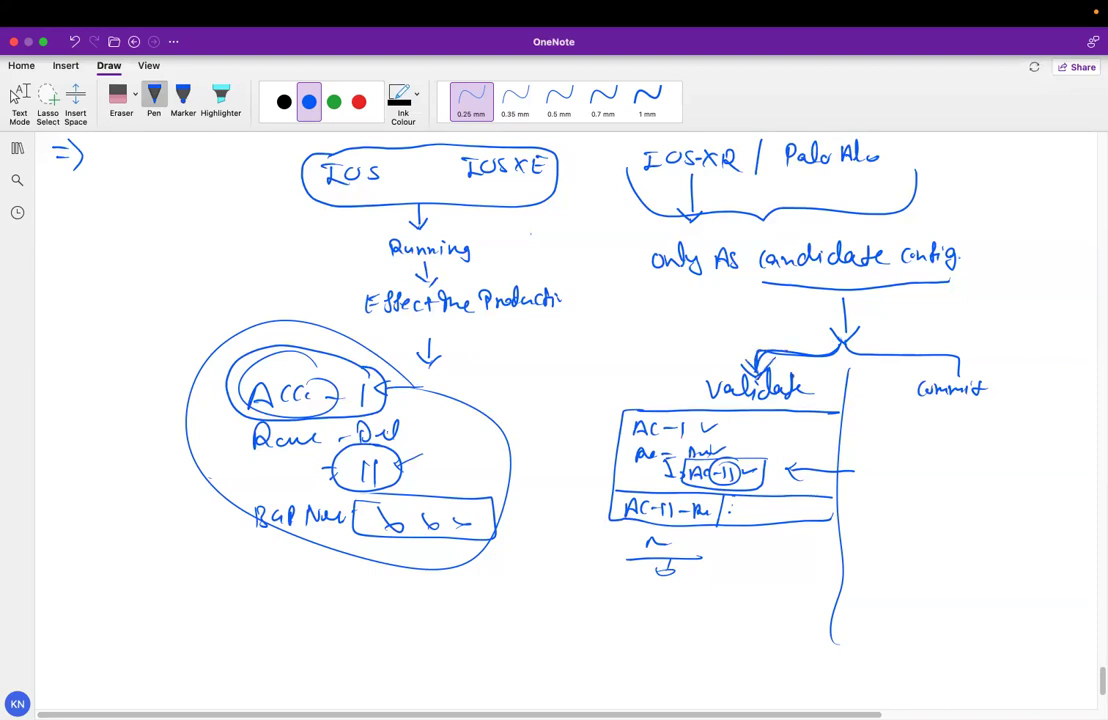
# Bracket Commit with a down arrow and circle candidate config with a side note
pyautogui.moveTo(898, 380)
pyautogui.mouseDown()
pyautogui.moveTo(898, 408)
pyautogui.moveTo(1021, 376)
pyautogui.mouseUp()
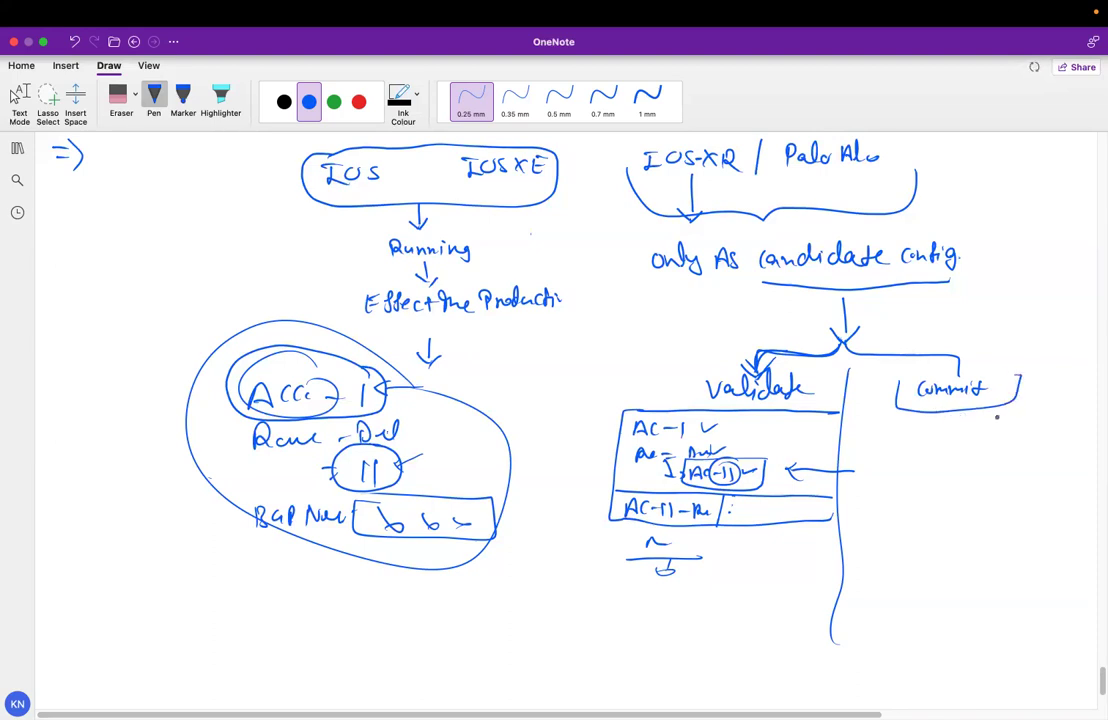
pyautogui.moveTo(948, 411); pyautogui.dragTo(948, 444)
pyautogui.moveTo(941, 436); pyautogui.dragTo(955, 436)
pyautogui.moveTo(888, 230)
pyautogui.mouseDown()
pyautogui.moveTo(829, 220)
pyautogui.moveTo(748, 274)
pyautogui.moveTo(762, 284)
pyautogui.moveTo(985, 281)
pyautogui.moveTo(776, 298)
pyautogui.mouseUp()
pyautogui.moveTo(972, 285); pyautogui.dragTo(988, 323)
pyautogui.moveTo(1004, 312); pyautogui.dragTo(1012, 323)
pyautogui.moveTo(1022, 311)
pyautogui.mouseDown()
pyautogui.moveTo(1020, 322)
pyautogui.moveTo(1032, 314)
pyautogui.mouseUp()
pyautogui.moveTo(1038, 306); pyautogui.dragTo(1040, 310)
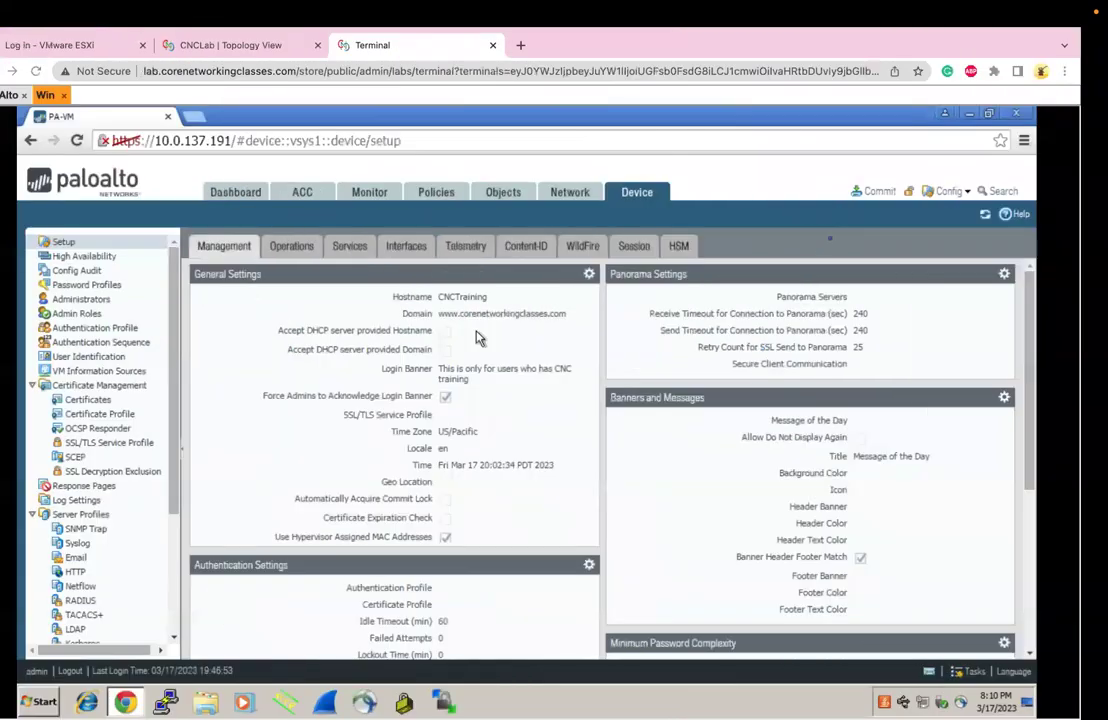
# Open the PAN-OS Commit dialog showing the device-and-network scope of pending changes
pyautogui.click(898, 193)
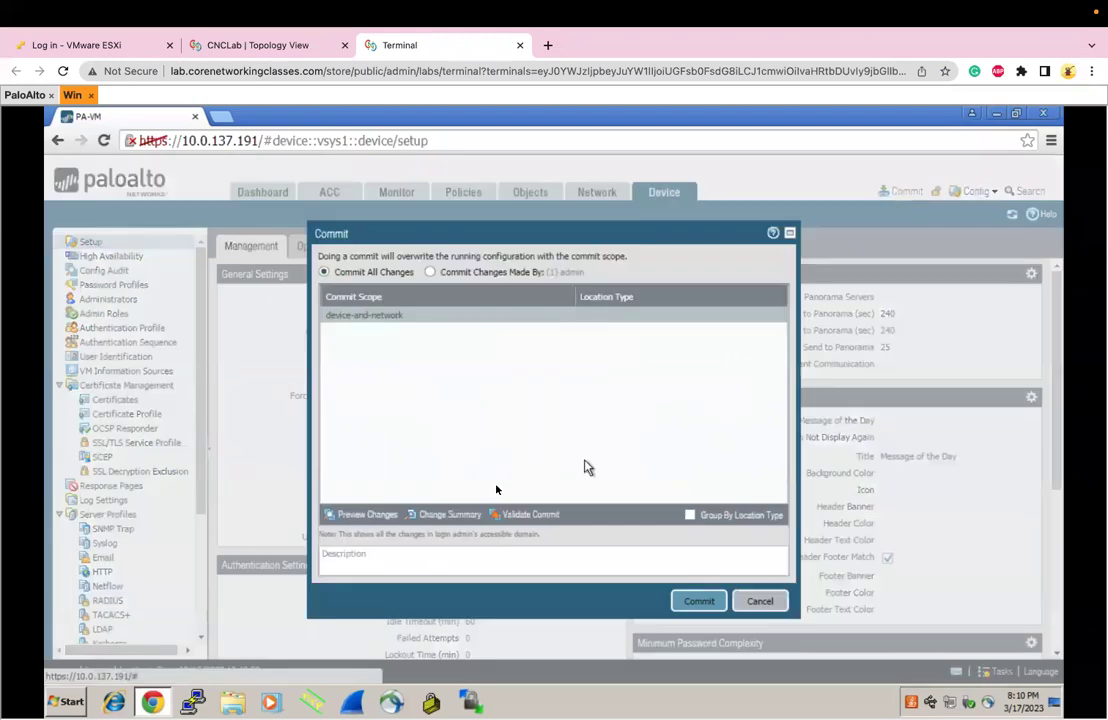
# Preview the pending changes with 10 lines of context, allowing pop-ups from 10.0.137.191
pyautogui.click(370, 515)
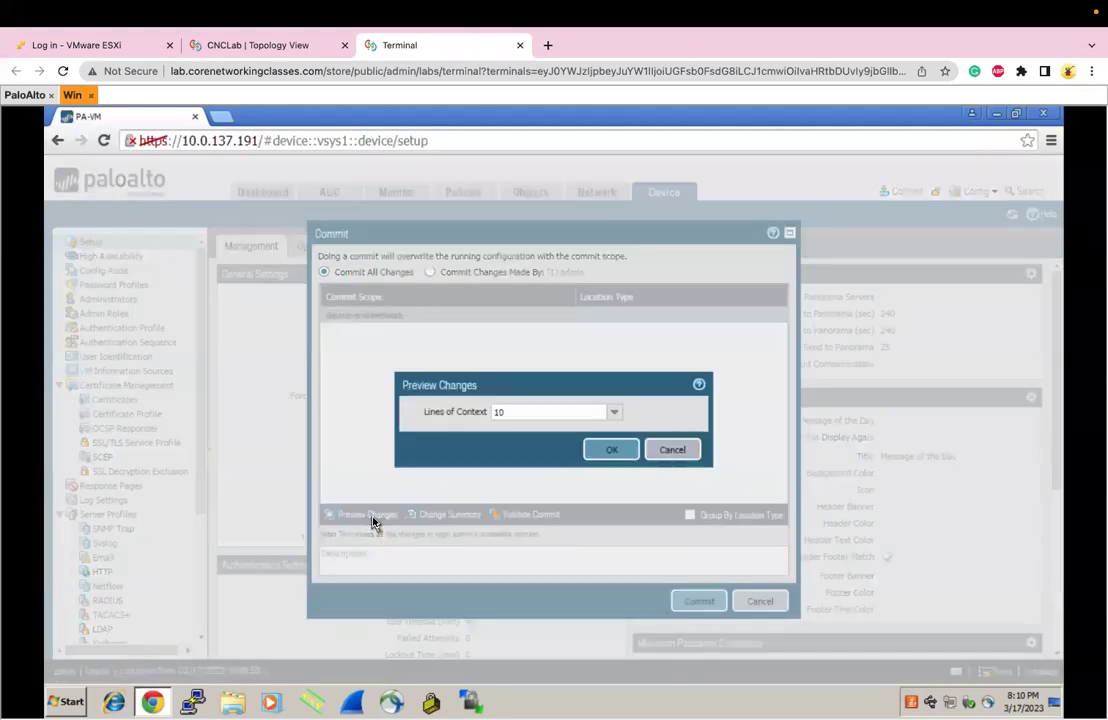
pyautogui.click(609, 450)
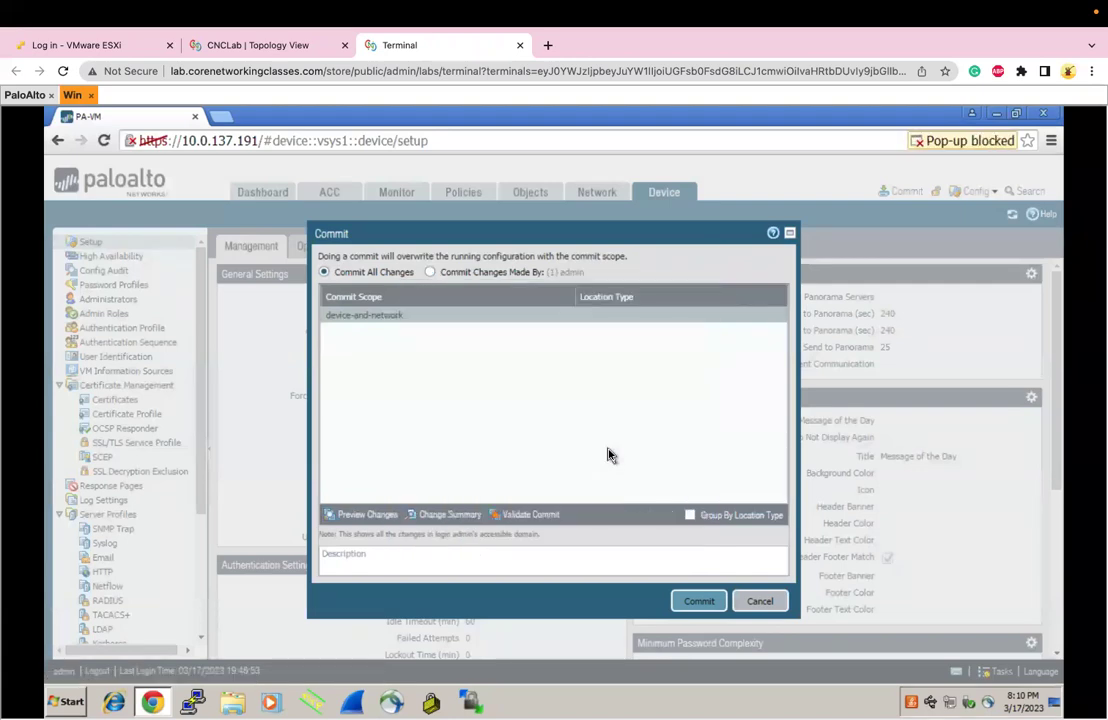
pyautogui.click(967, 144)
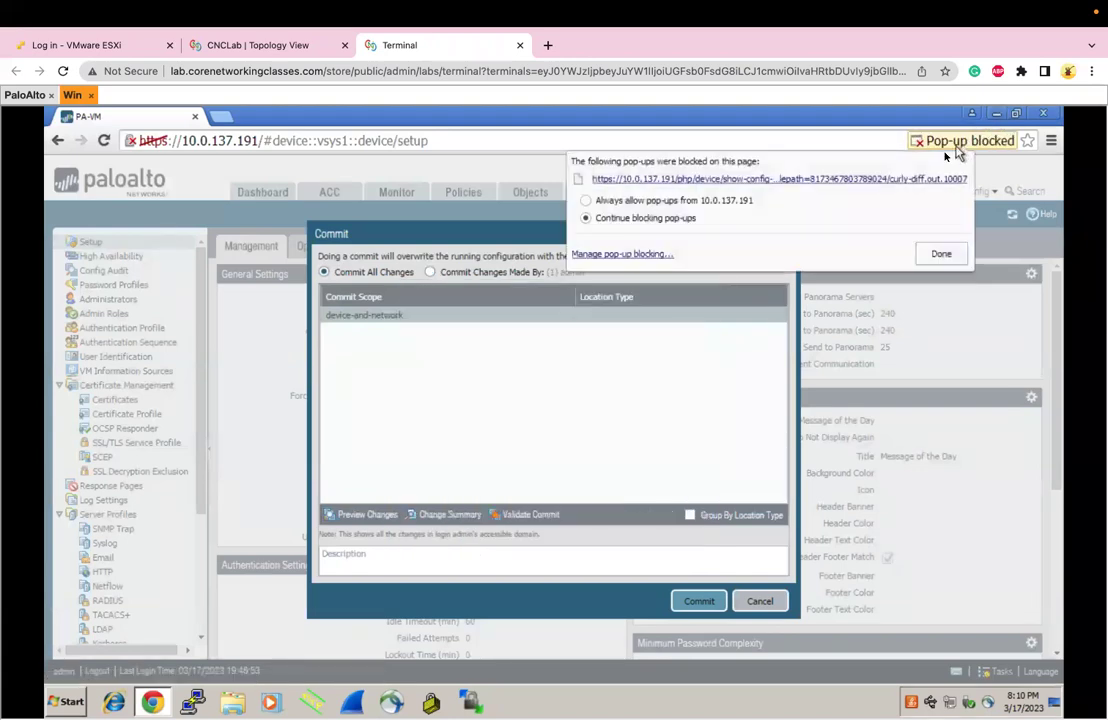
pyautogui.click(670, 200)
pyautogui.click(937, 252)
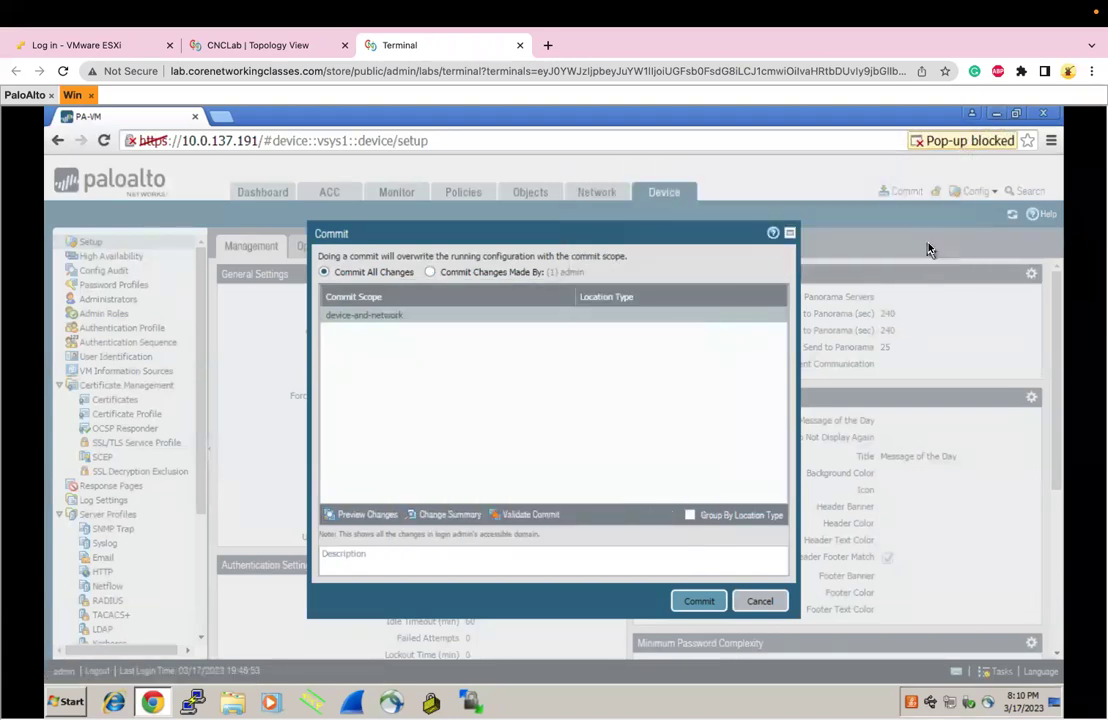
pyautogui.click(917, 146)
pyautogui.click(833, 179)
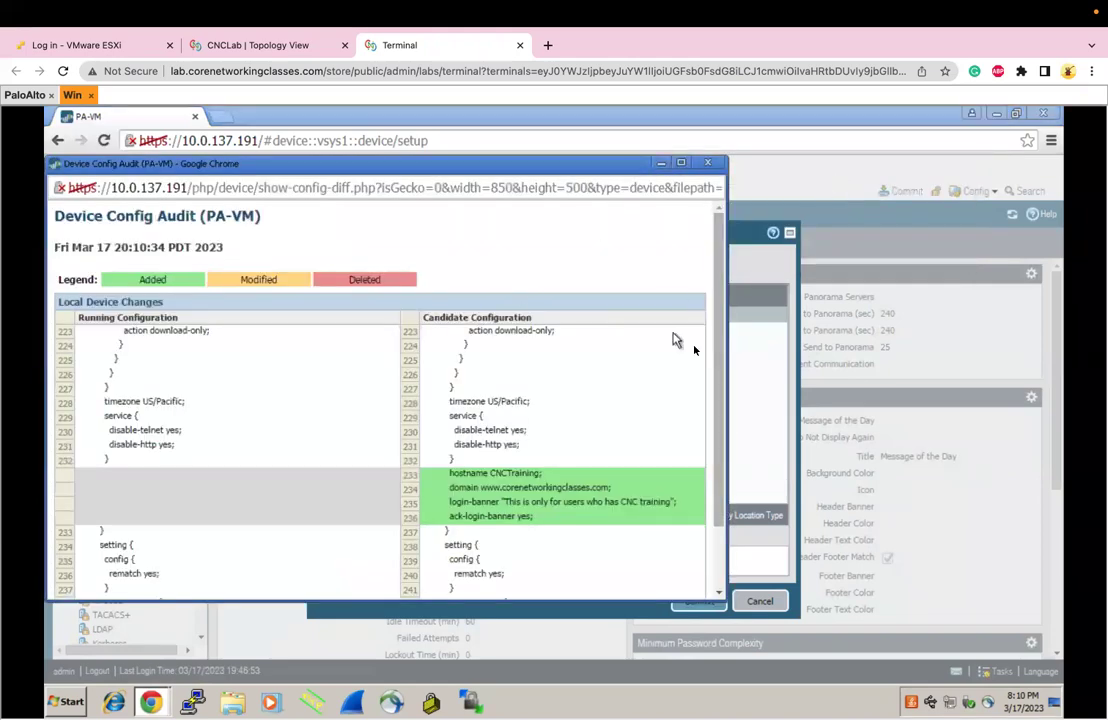
# Review the diff legend, the four added hostname/banner lines and config headings, then close it
pyautogui.moveTo(722, 376); pyautogui.dragTo(722, 392)
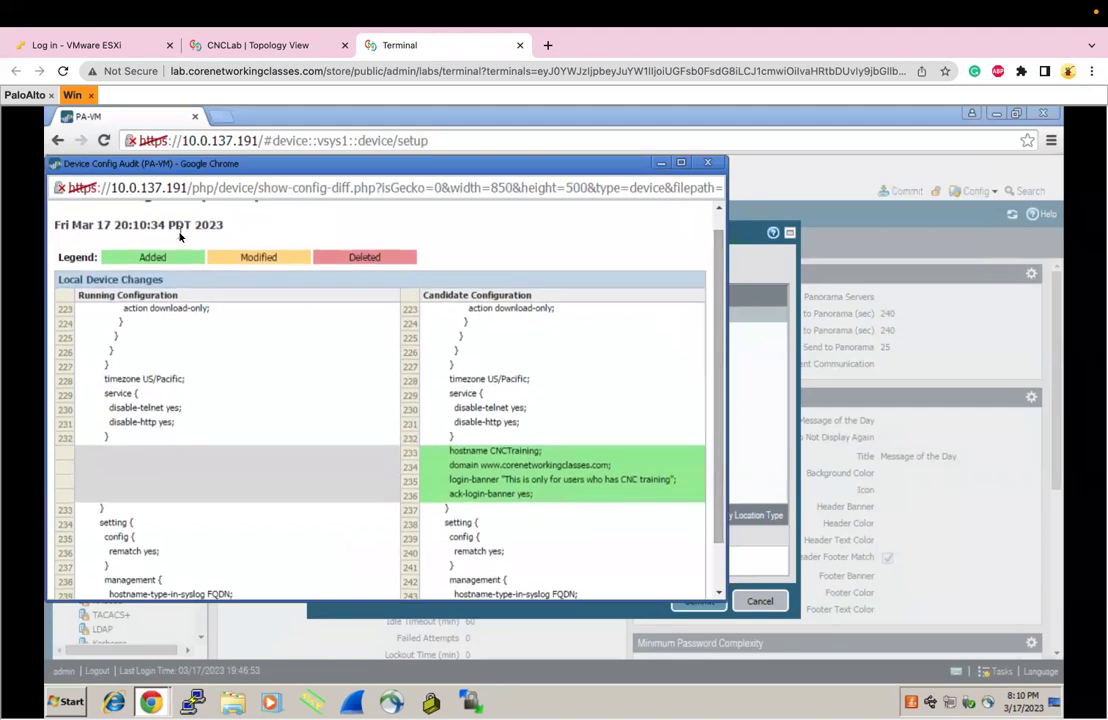
pyautogui.doubleClick(155, 262)
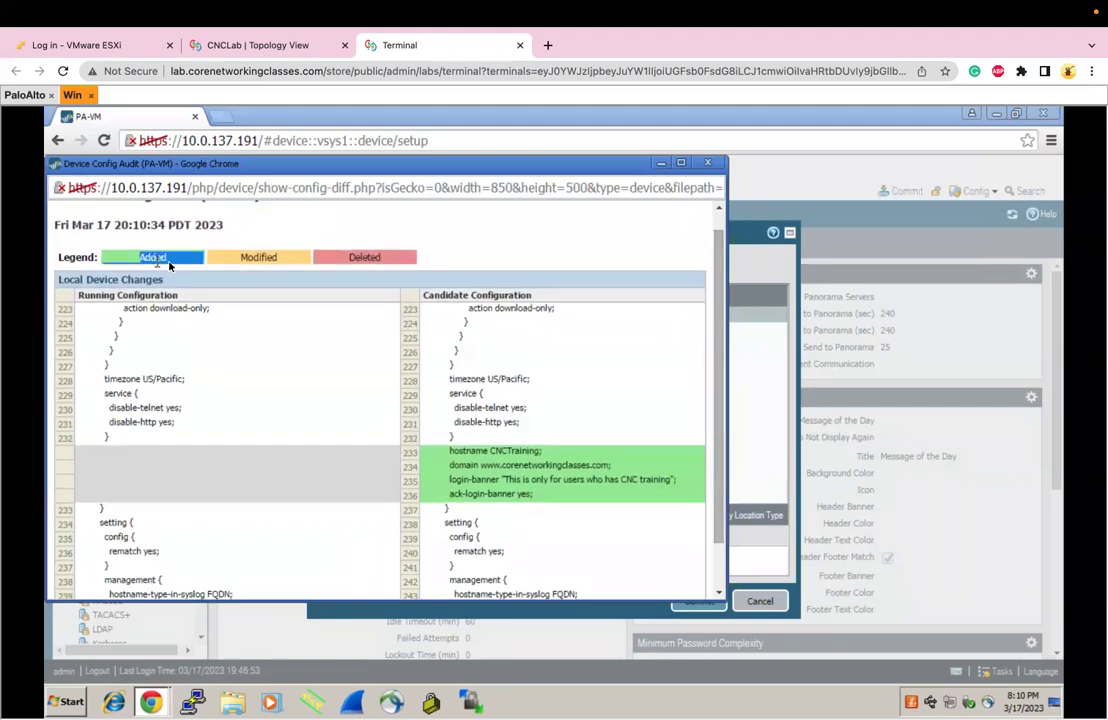
pyautogui.doubleClick(245, 258)
pyautogui.doubleClick(352, 258)
pyautogui.moveTo(717, 393); pyautogui.dragTo(717, 438)
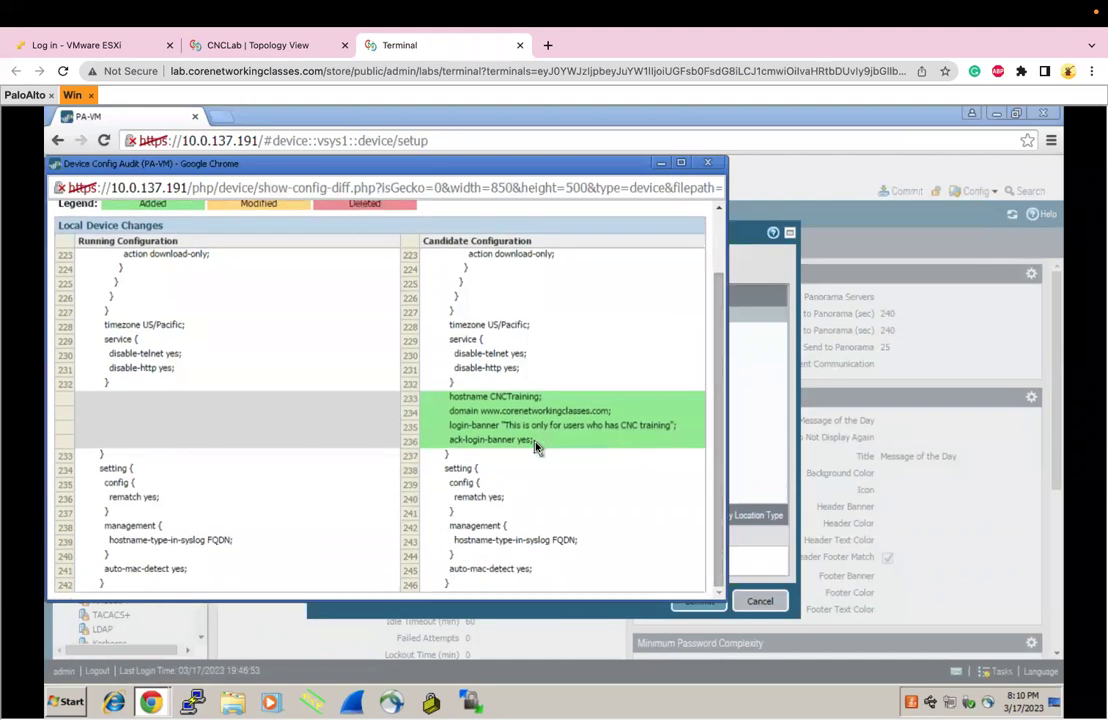
pyautogui.moveTo(534, 442); pyautogui.dragTo(458, 402)
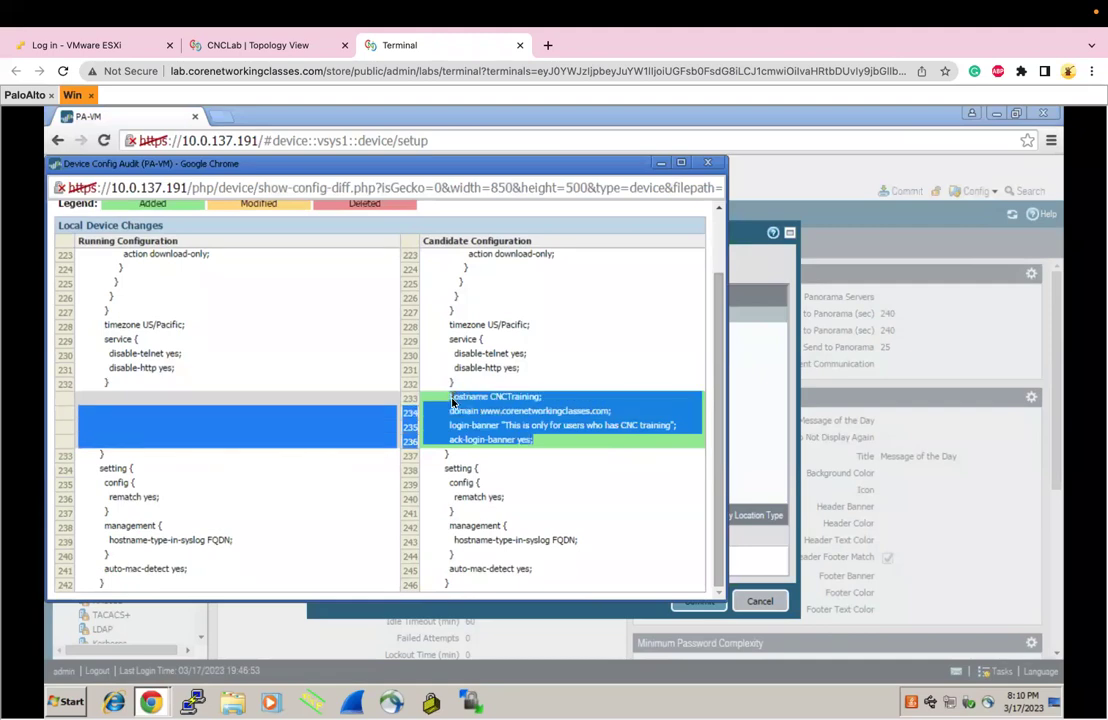
pyautogui.click(452, 402)
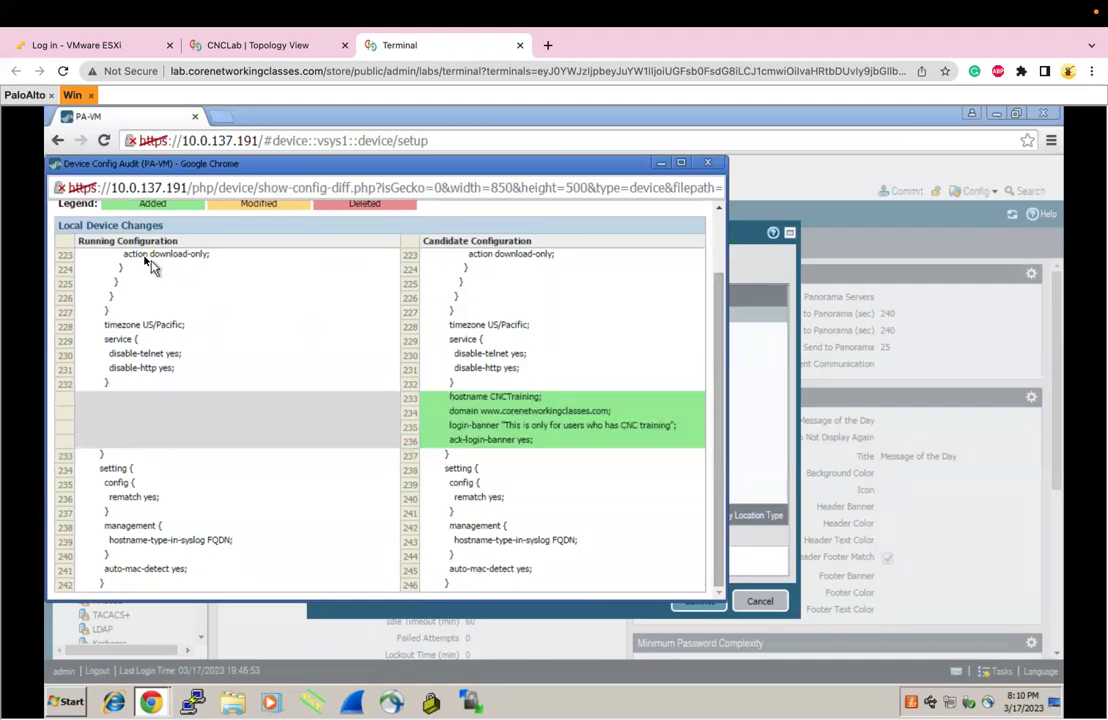
pyautogui.moveTo(79, 248); pyautogui.dragTo(166, 246)
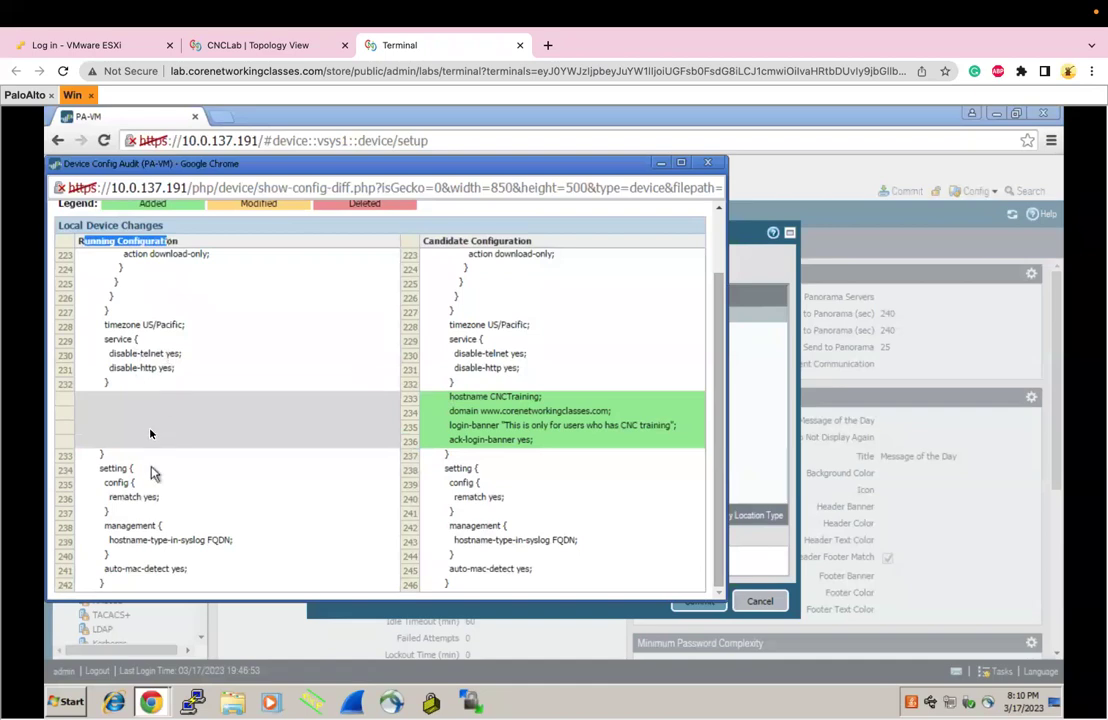
pyautogui.moveTo(423, 241); pyautogui.dragTo(537, 241)
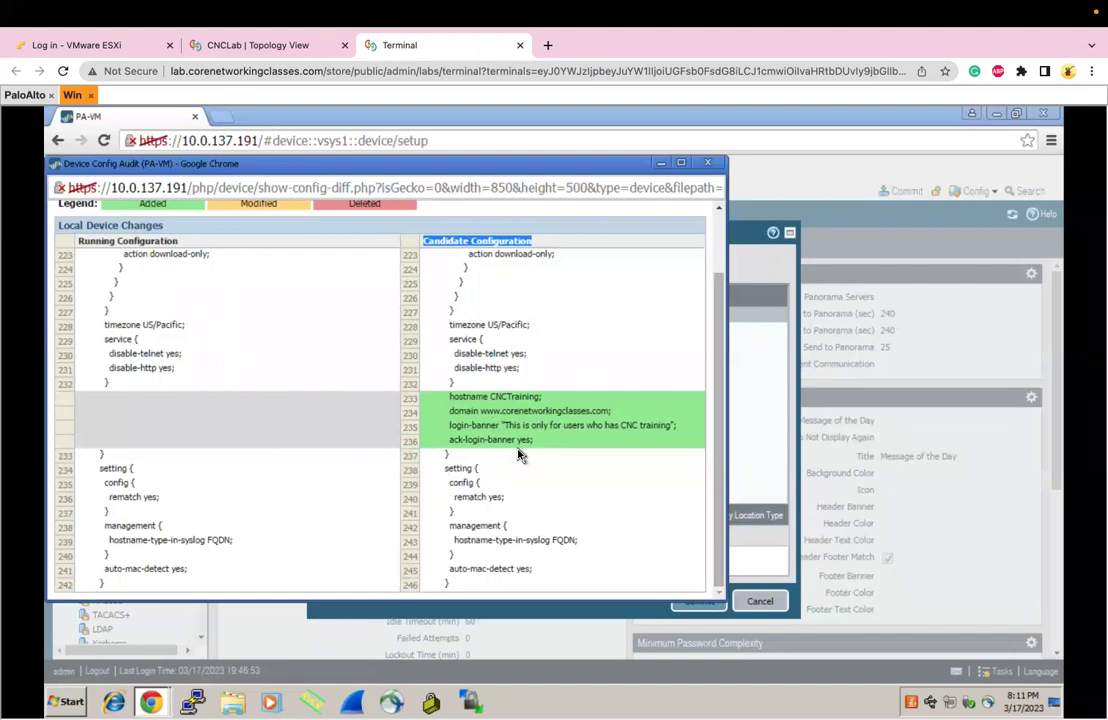
pyautogui.click(707, 164)
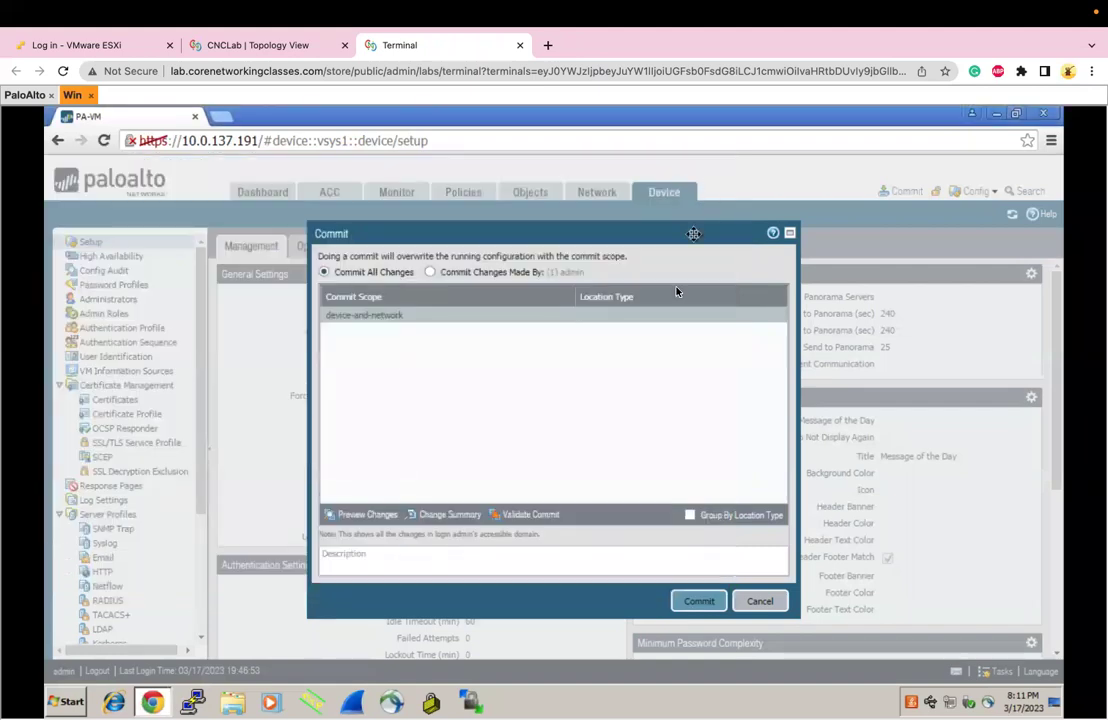
pyautogui.click(461, 525)
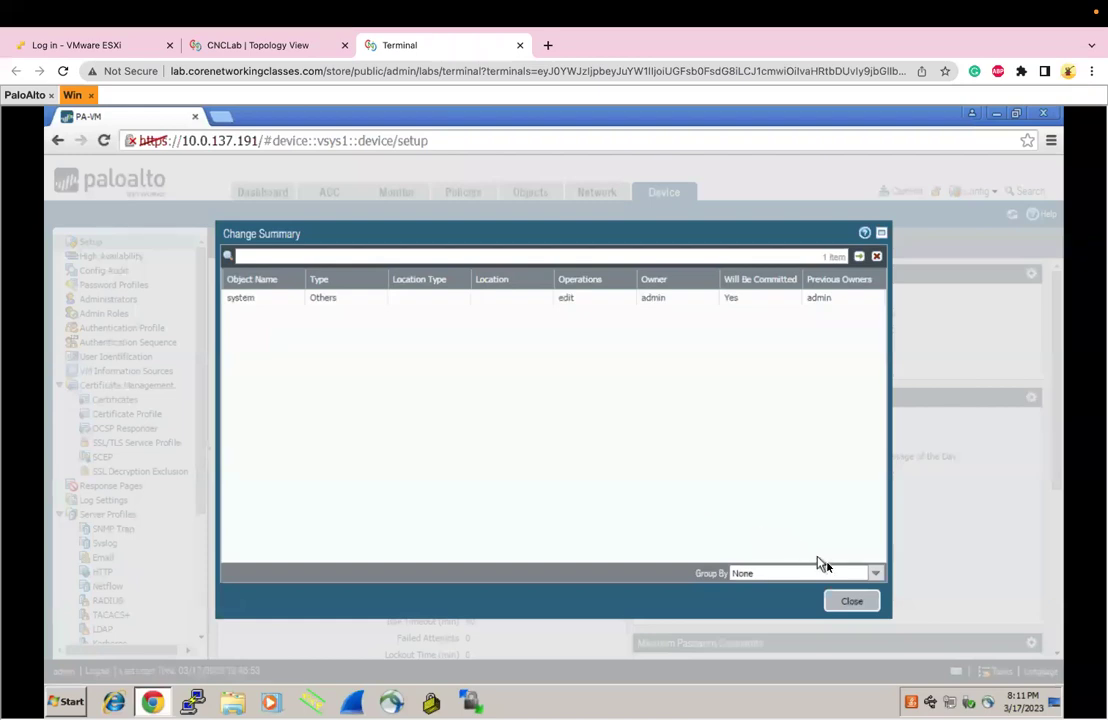
pyautogui.click(851, 600)
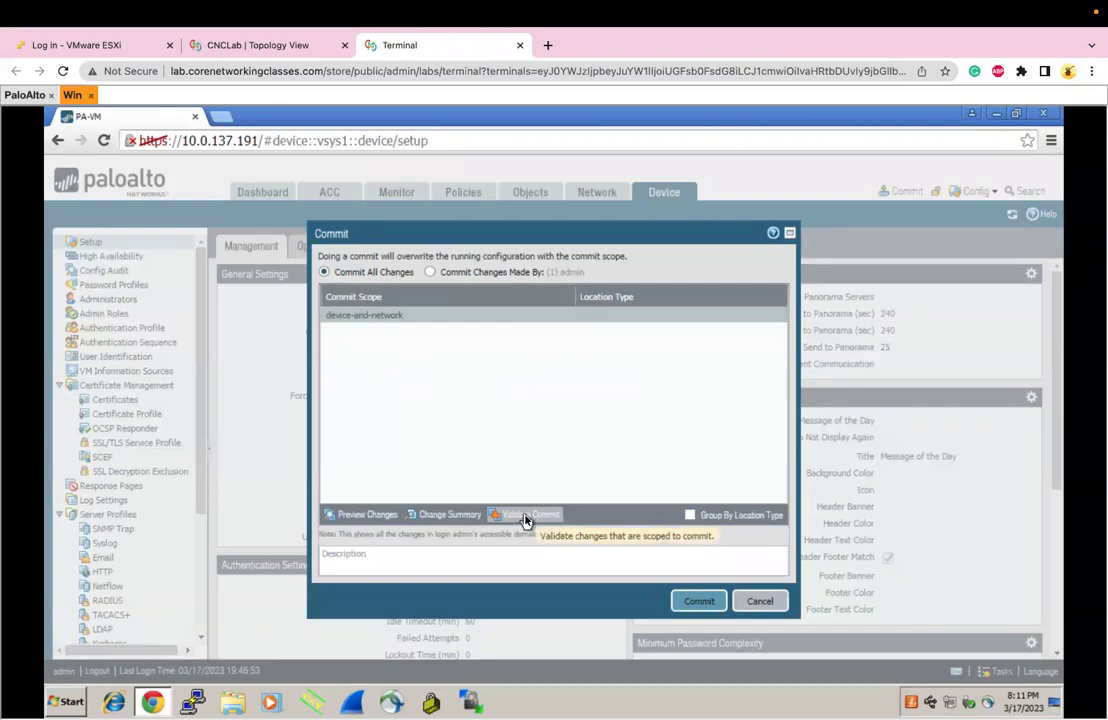
# Validate the candidate configuration, then commit it until it reports 'Configuration committed successfully'
pyautogui.click(526, 517)
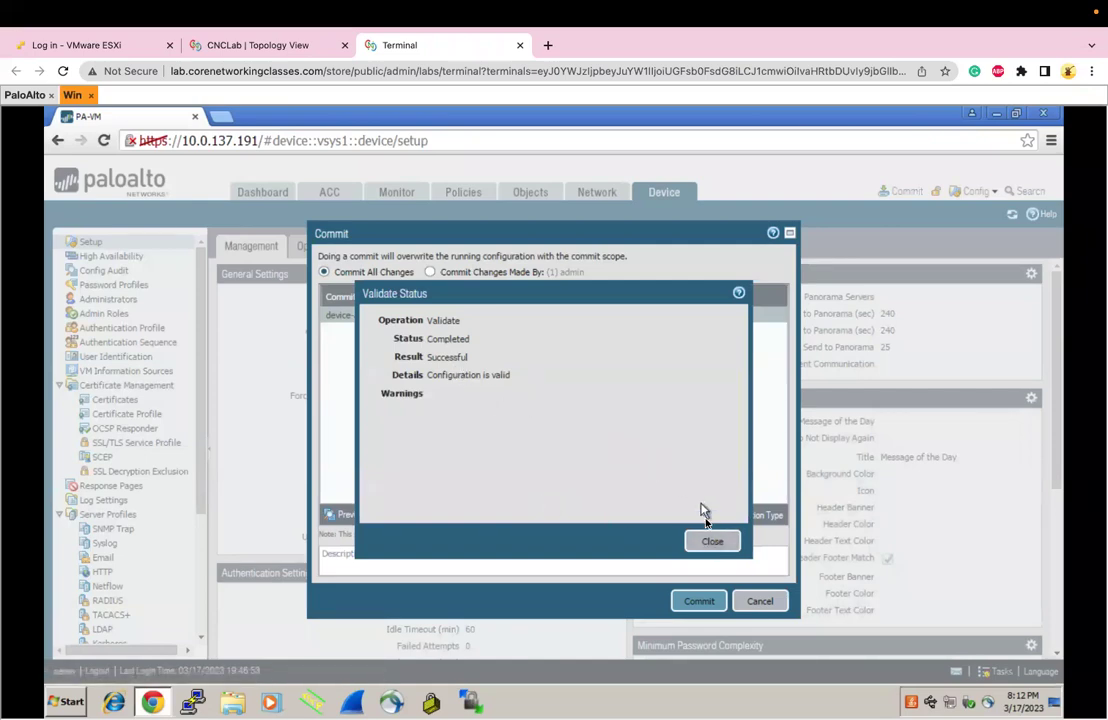
pyautogui.click(710, 540)
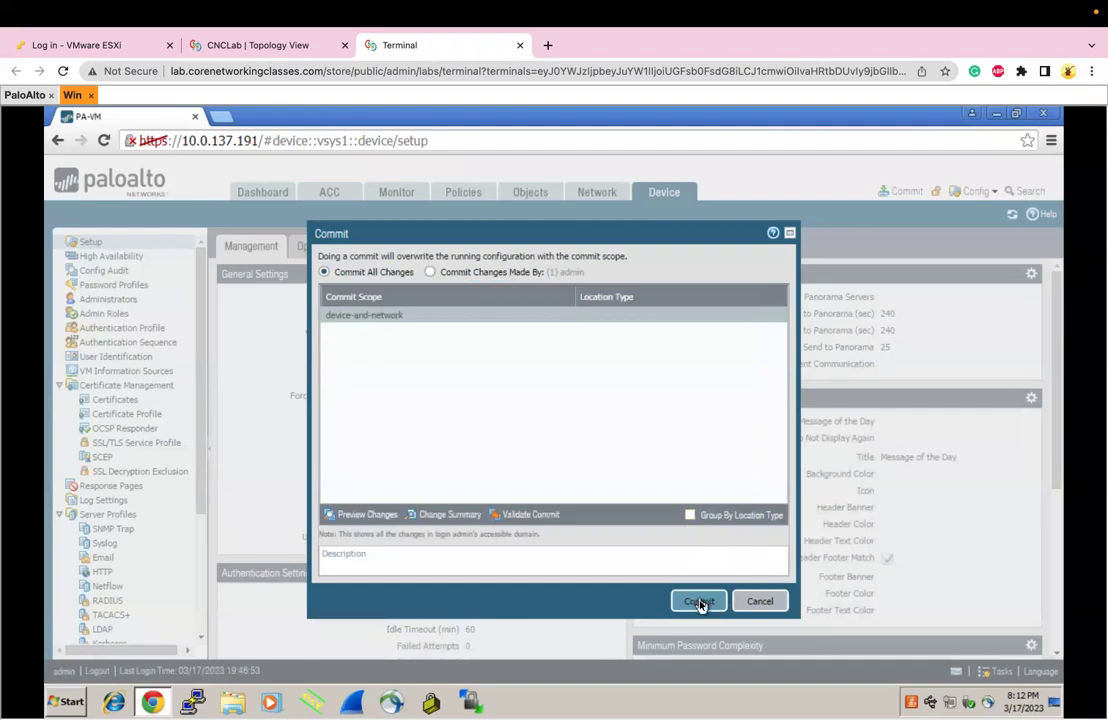
pyautogui.click(563, 573)
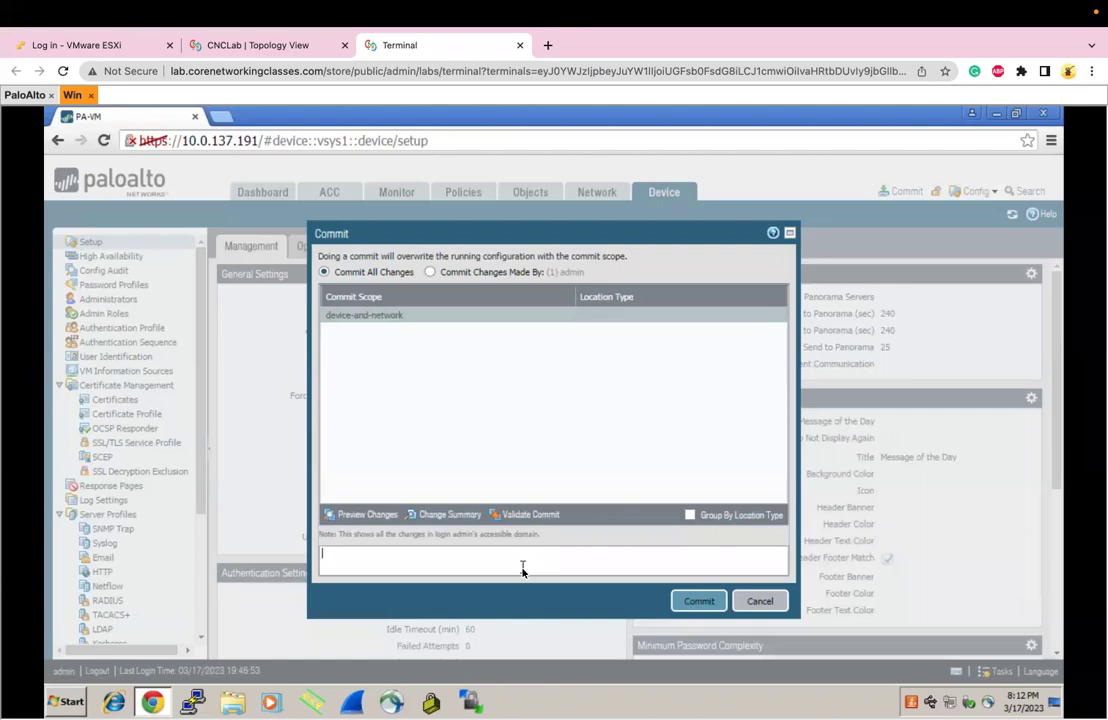
pyautogui.click(699, 602)
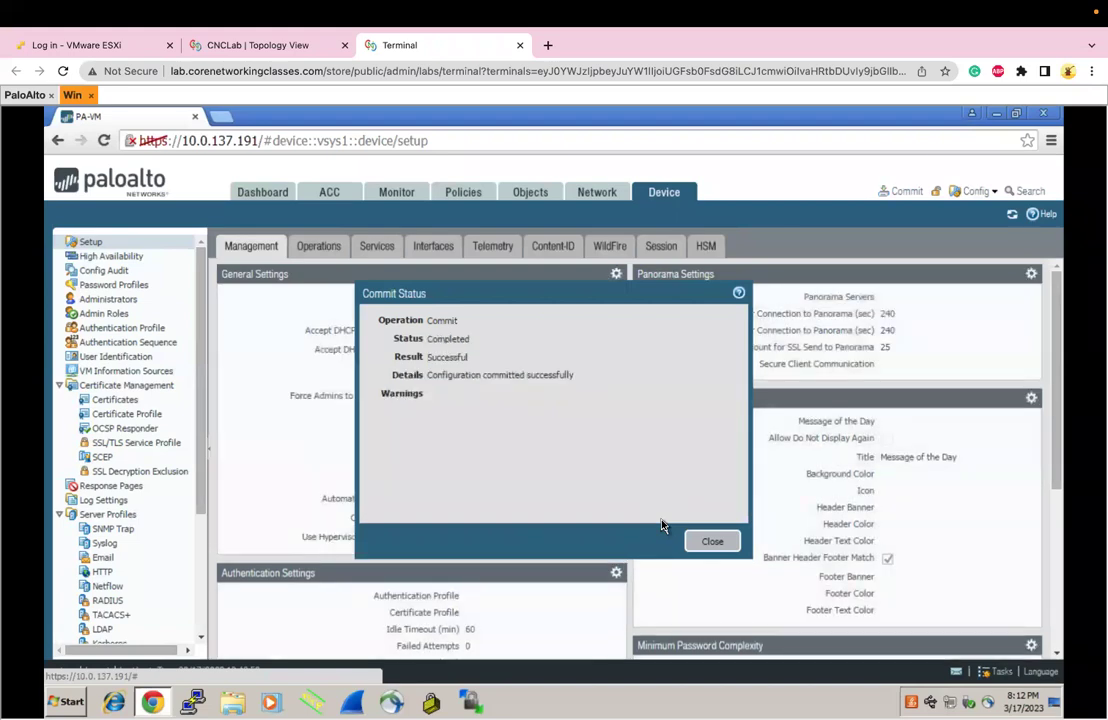
# Confirm the console prompt reads CNCTraining, dismiss the commit result and log out of the web UI
pyautogui.click(27, 94)
pyautogui.press('Return')
pyautogui.press('Return')
pyautogui.press('Return')
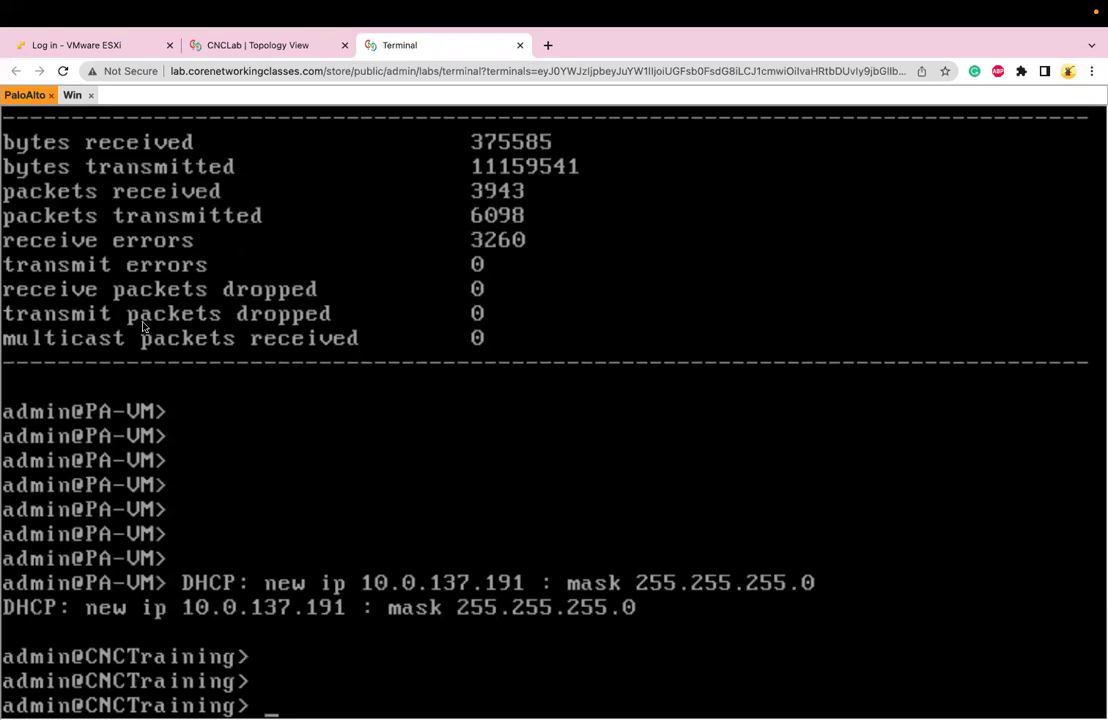
pyautogui.click(71, 95)
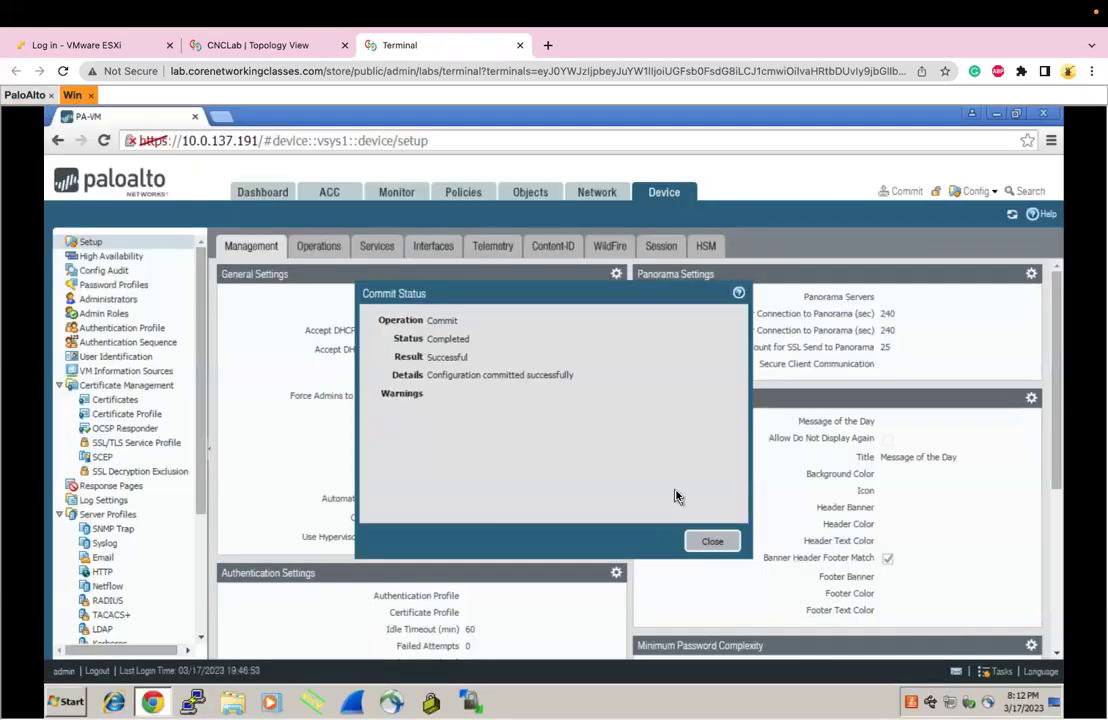
pyautogui.click(729, 540)
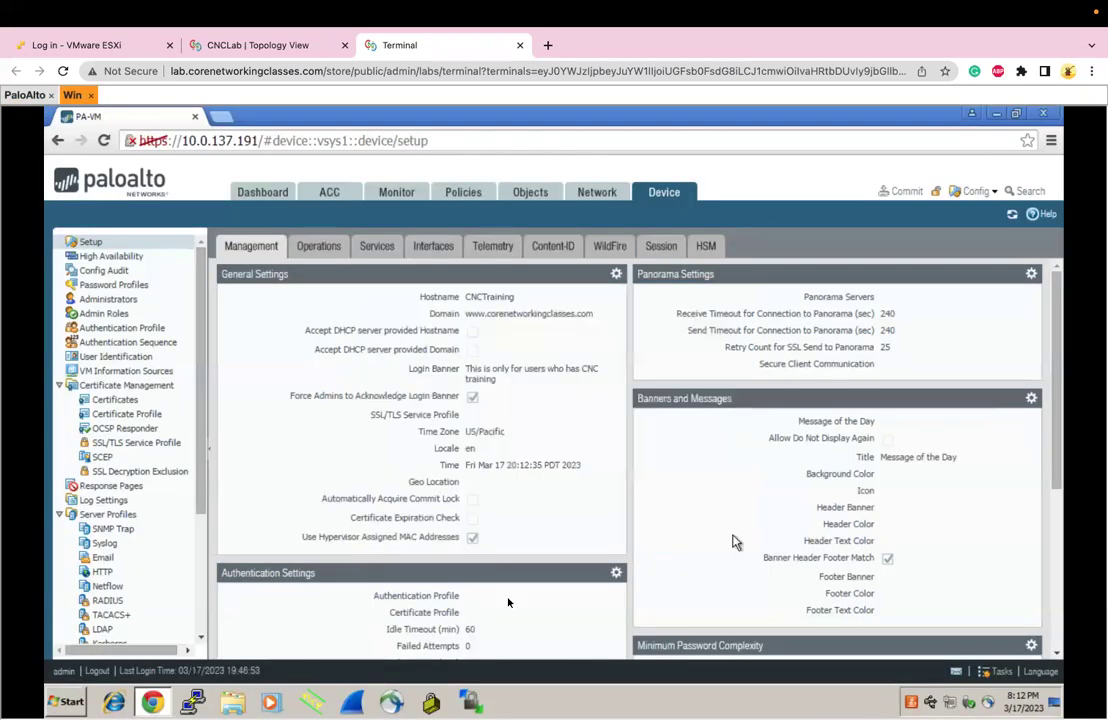
pyautogui.click(96, 674)
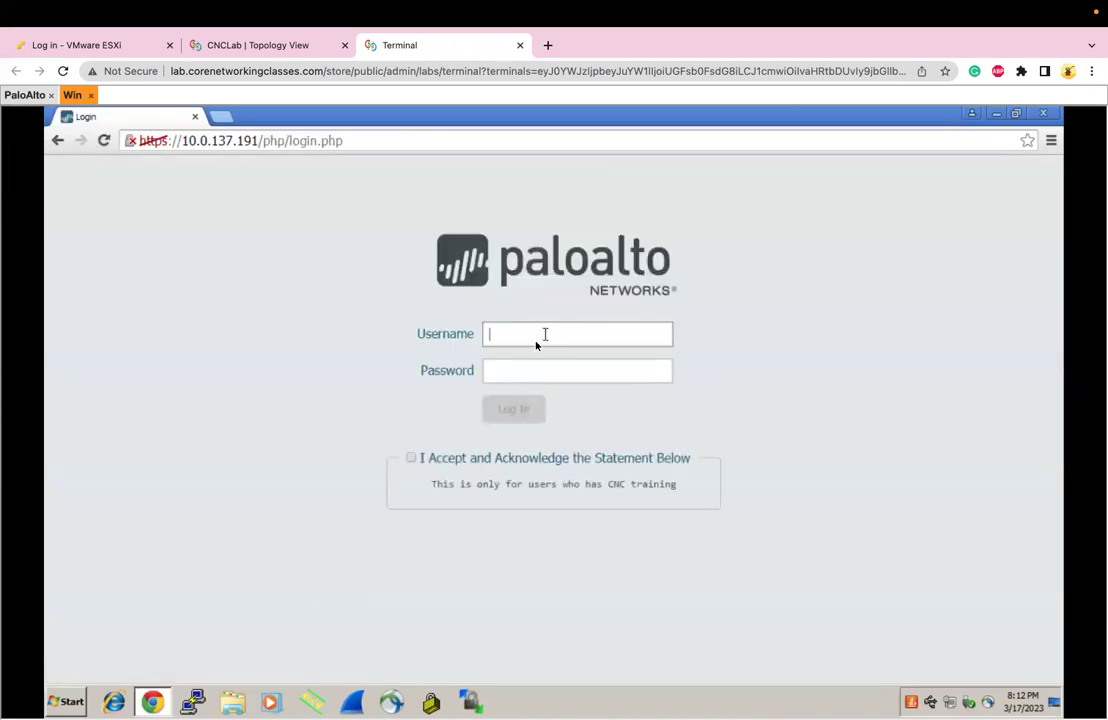
# Sign in with the administrator credentials, accepting the login banner and the default-credentials warning
pyautogui.moveTo(456, 485); pyautogui.dragTo(668, 486)
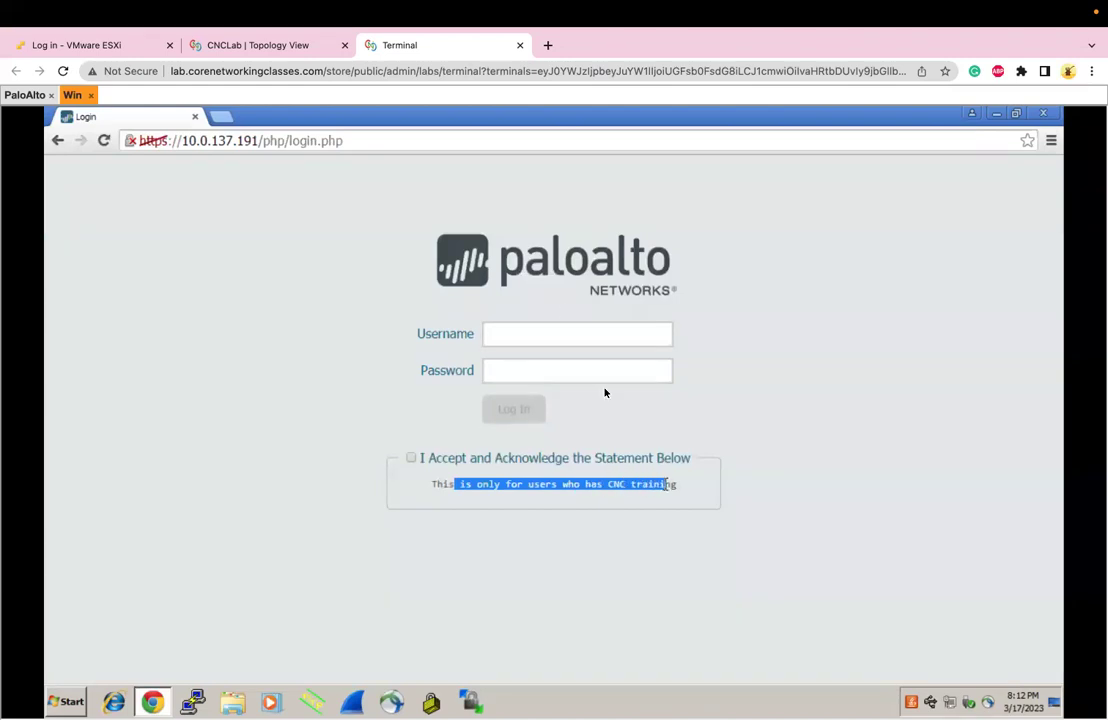
pyautogui.click(549, 336)
pyautogui.write('admin')
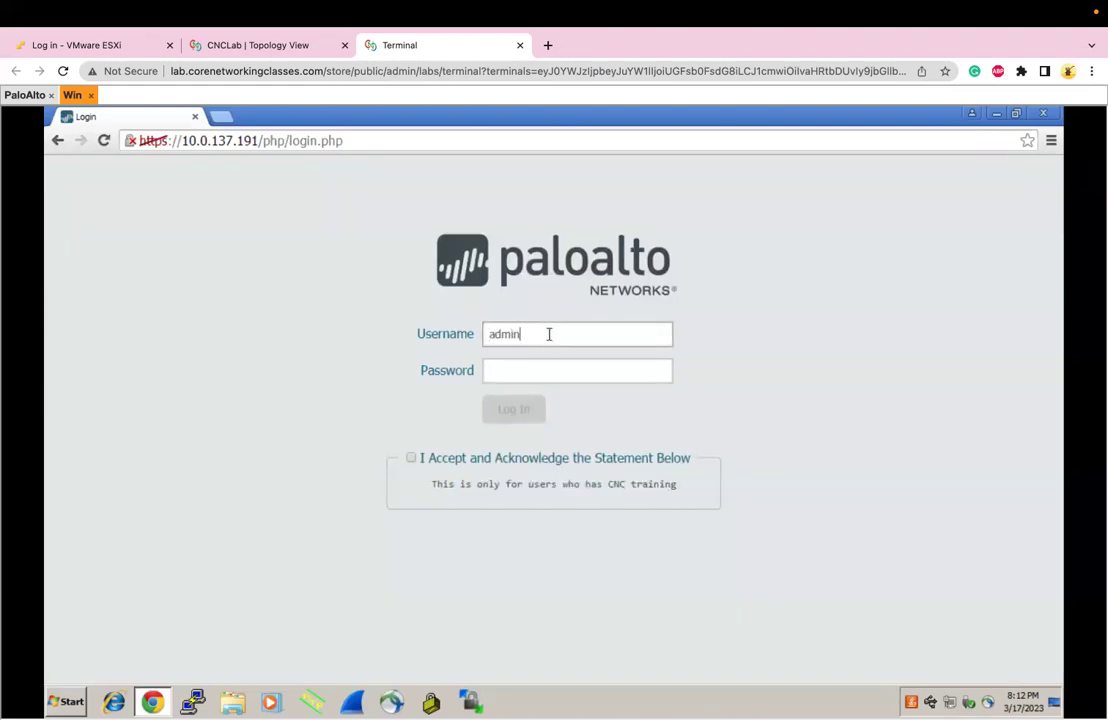
pyautogui.press('Tab')
pyautogui.write('admin')
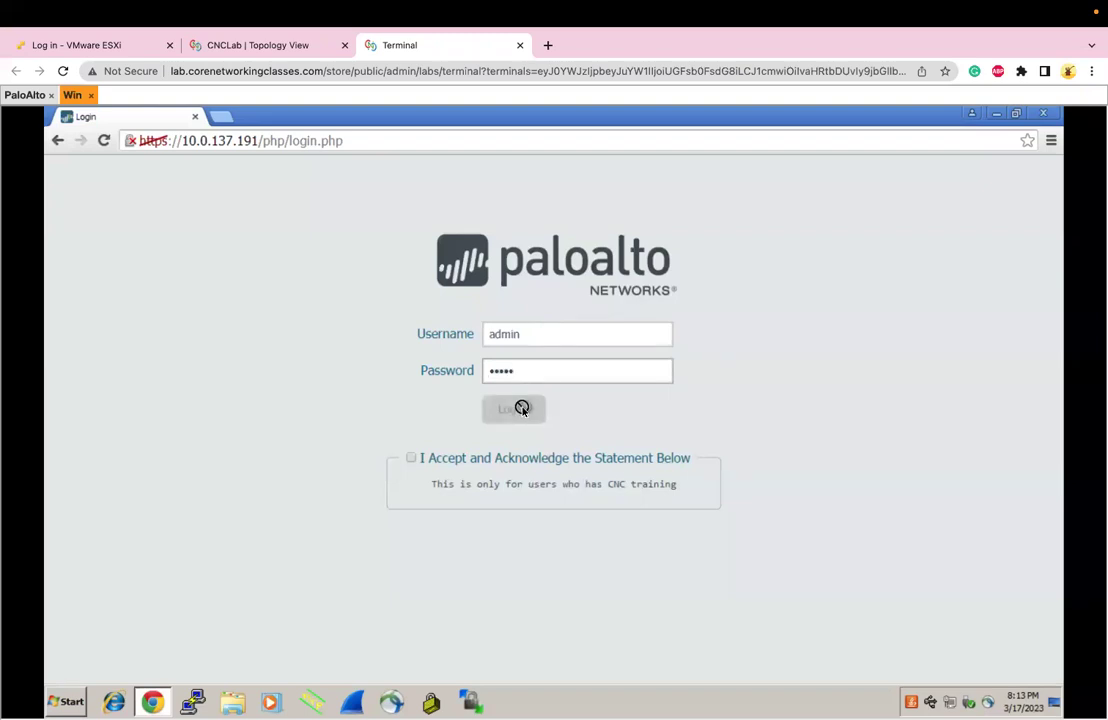
pyautogui.click(411, 460)
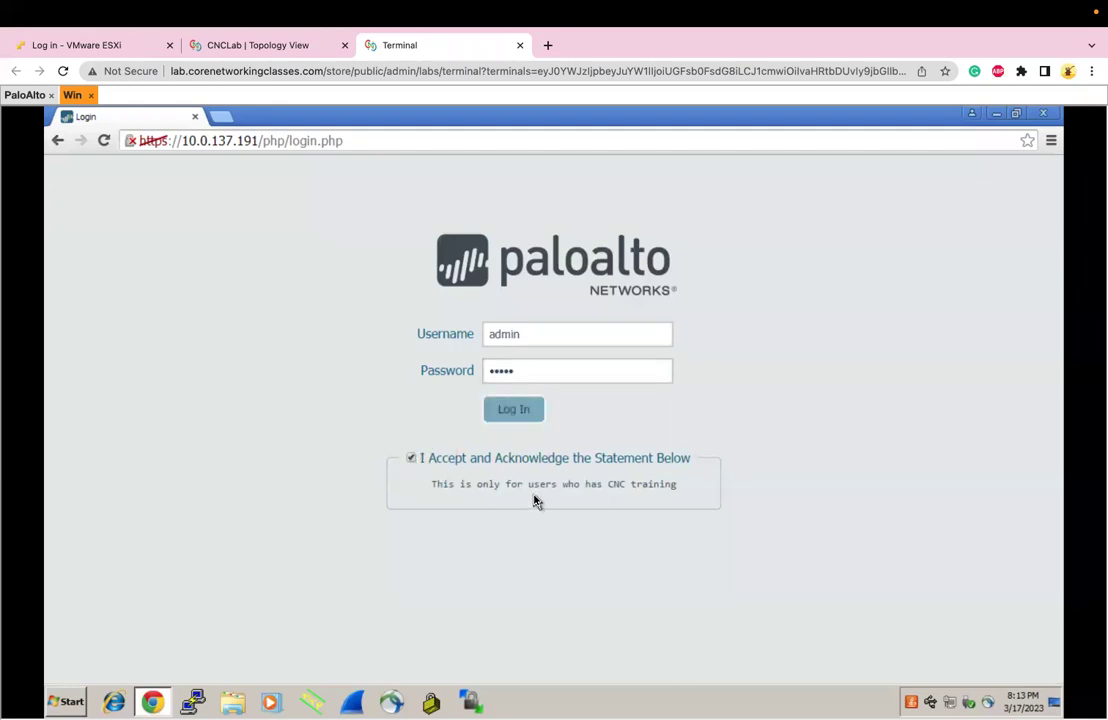
pyautogui.click(516, 411)
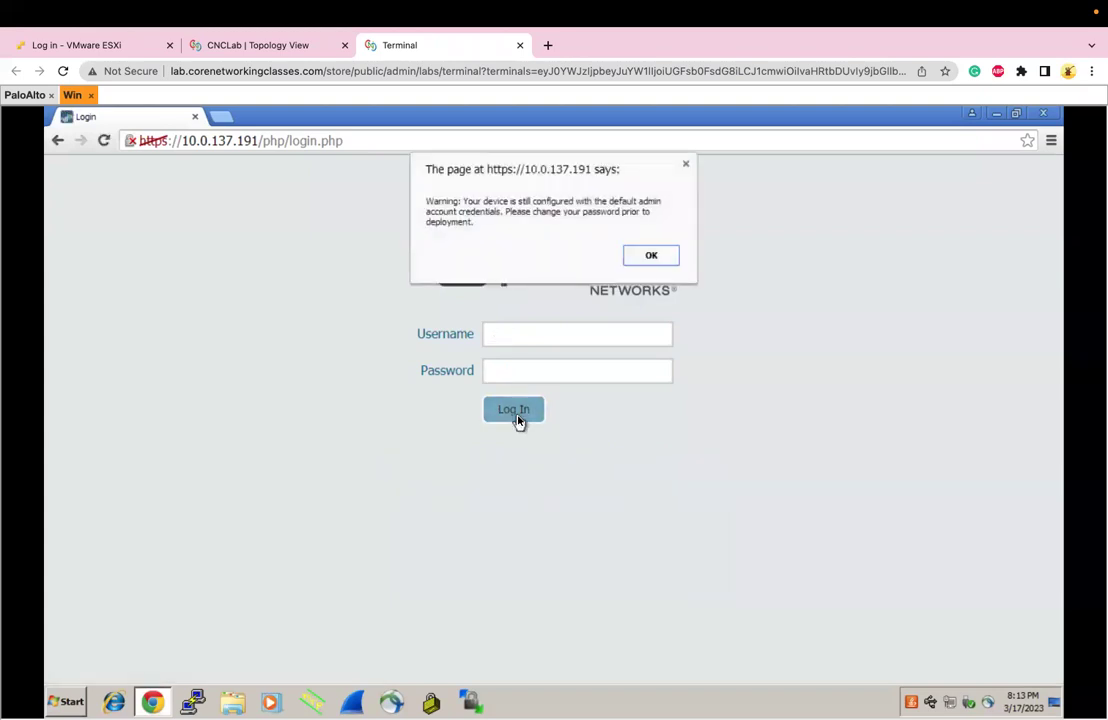
pyautogui.click(649, 259)
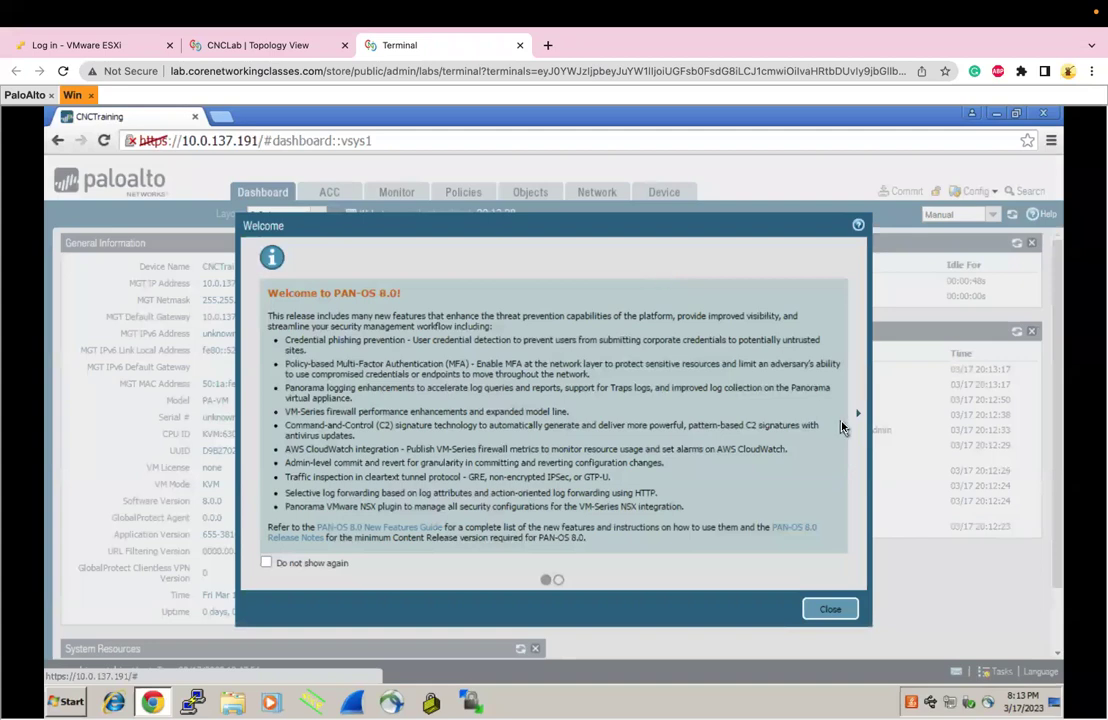
# Dismiss the PAN-OS 8.0 welcome notice, review the Validate and Commit tasks, then show Device Setup
pyautogui.click(846, 610)
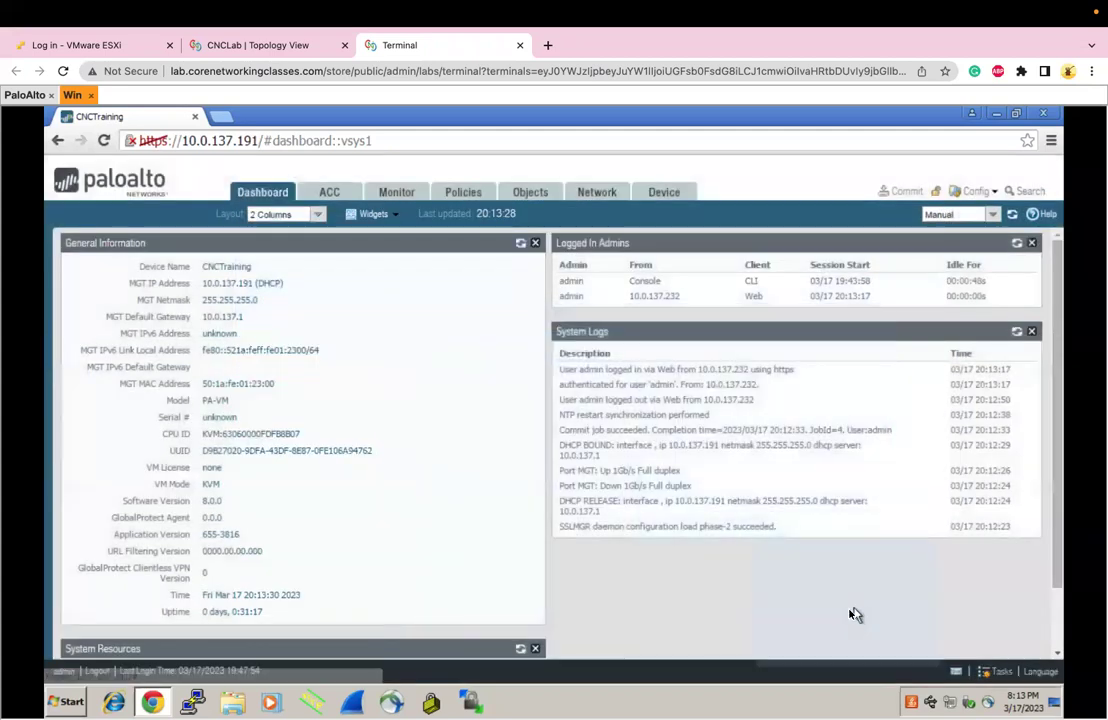
pyautogui.click(996, 671)
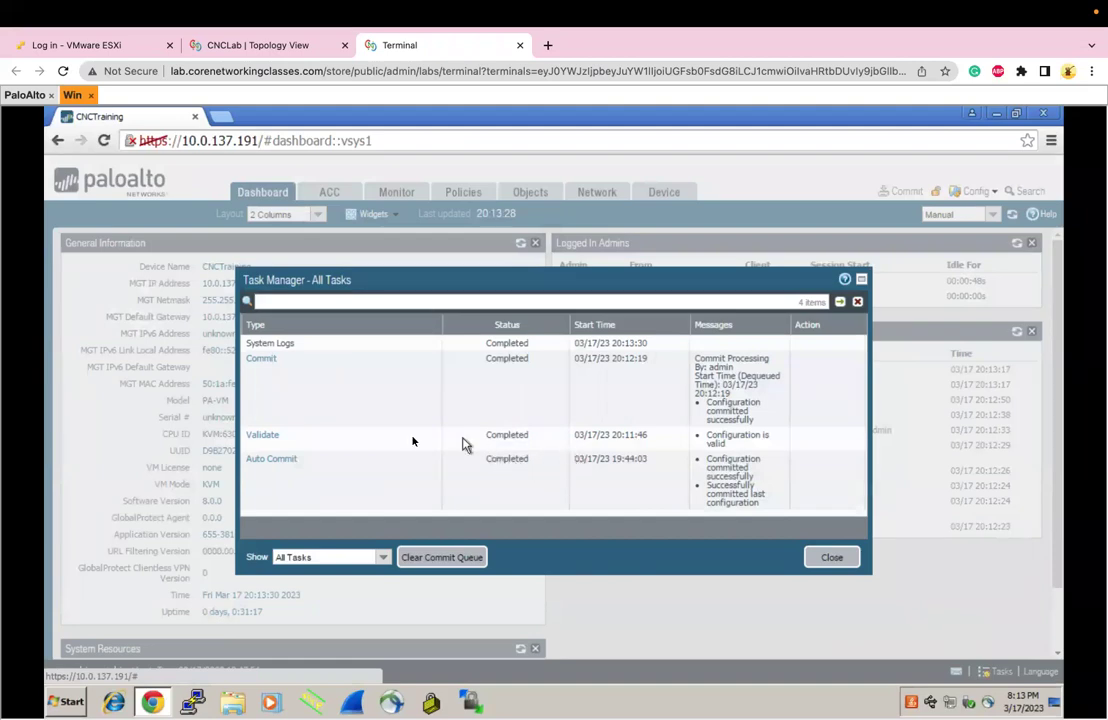
pyautogui.click(500, 437)
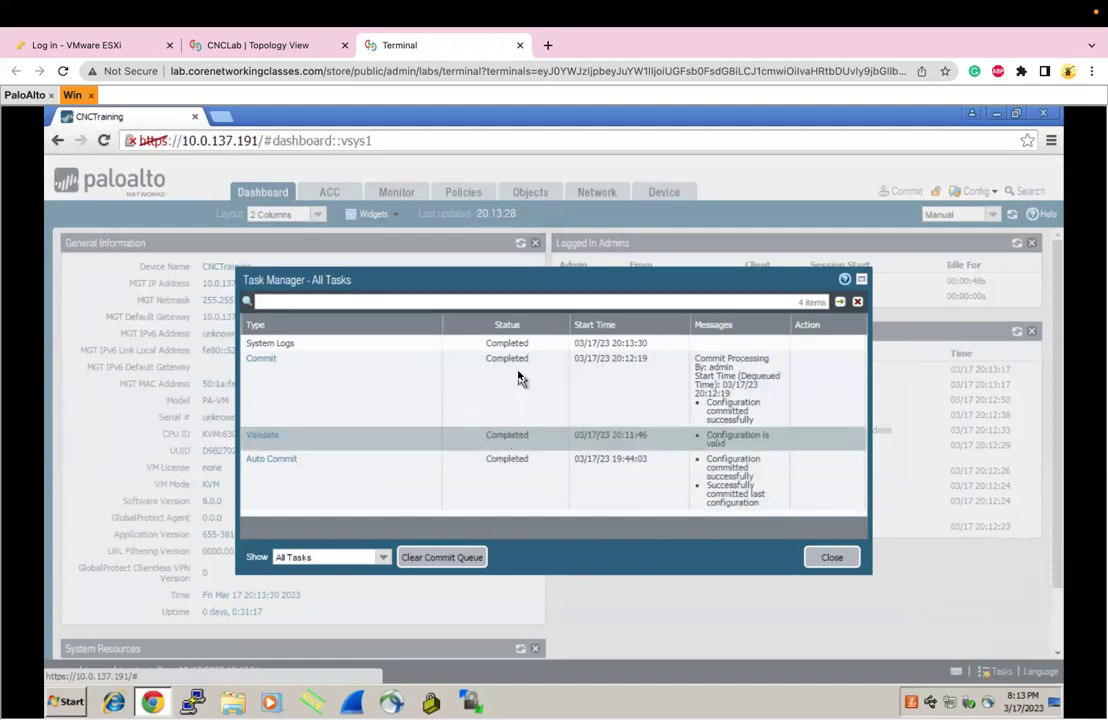
pyautogui.click(574, 361)
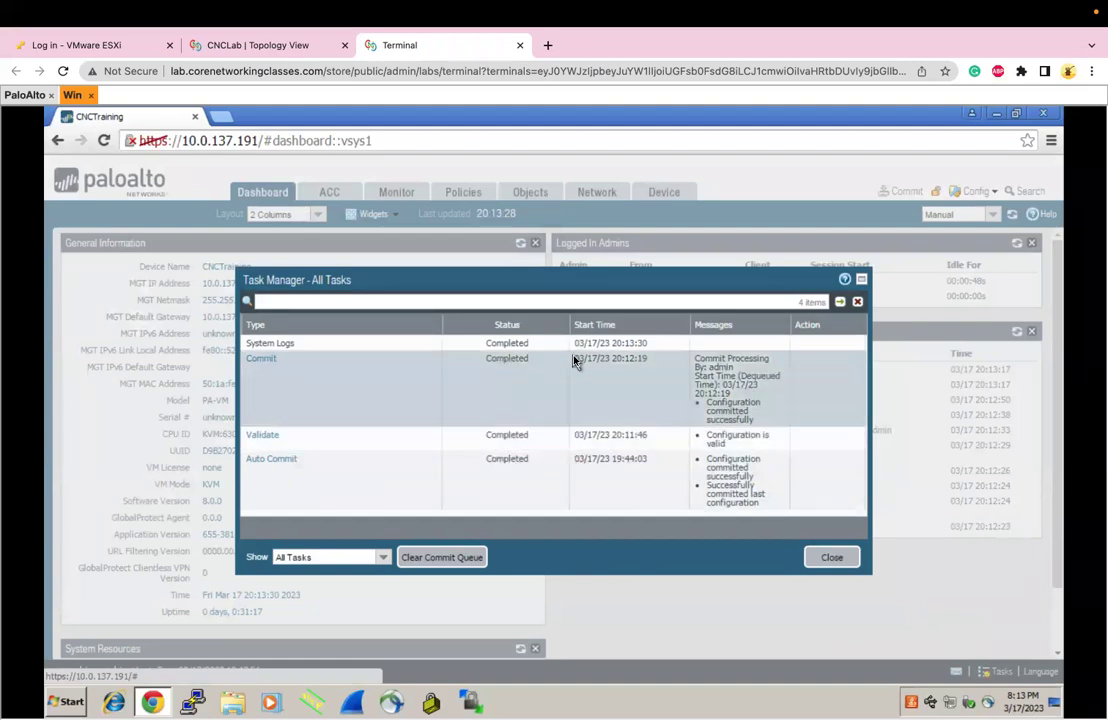
pyautogui.click(830, 557)
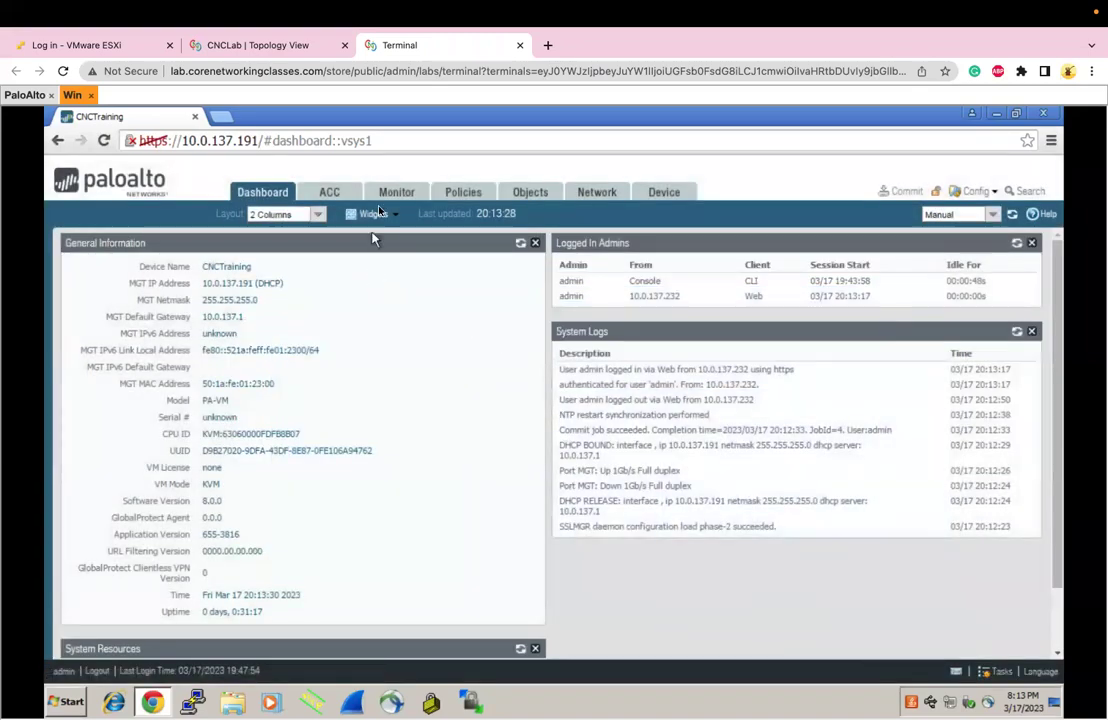
pyautogui.click(641, 193)
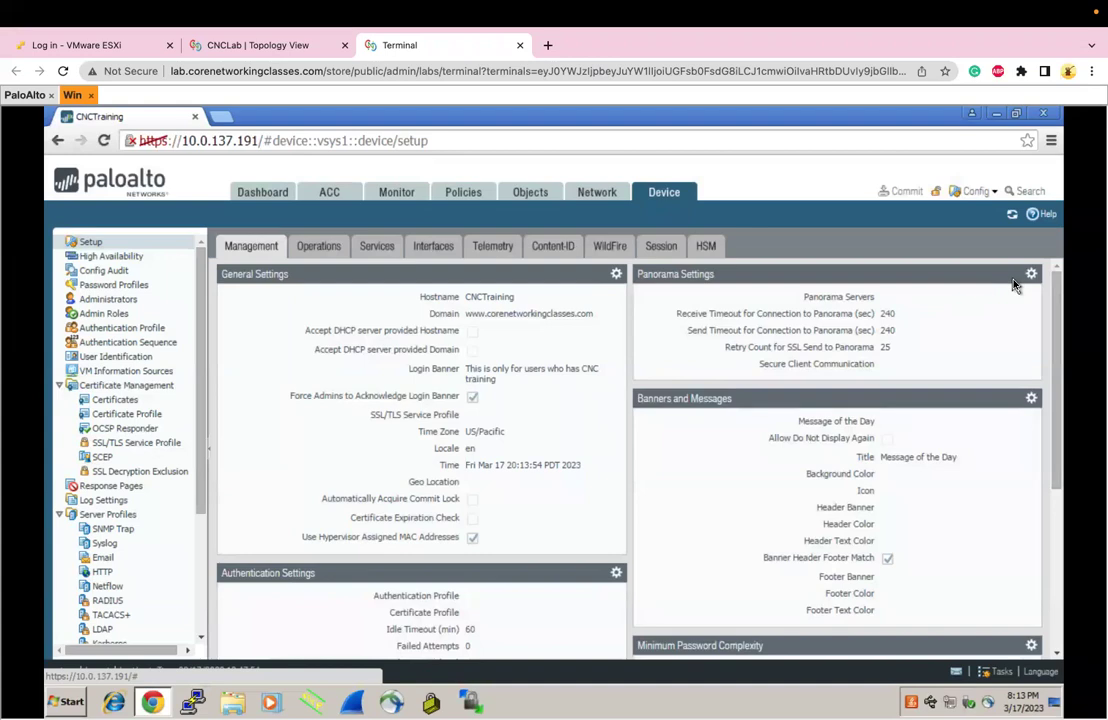
# Enter the Message of the Day 'This is the dashboard walkthrough session', fixing the typo
pyautogui.scroll(-3, 1003, 424)
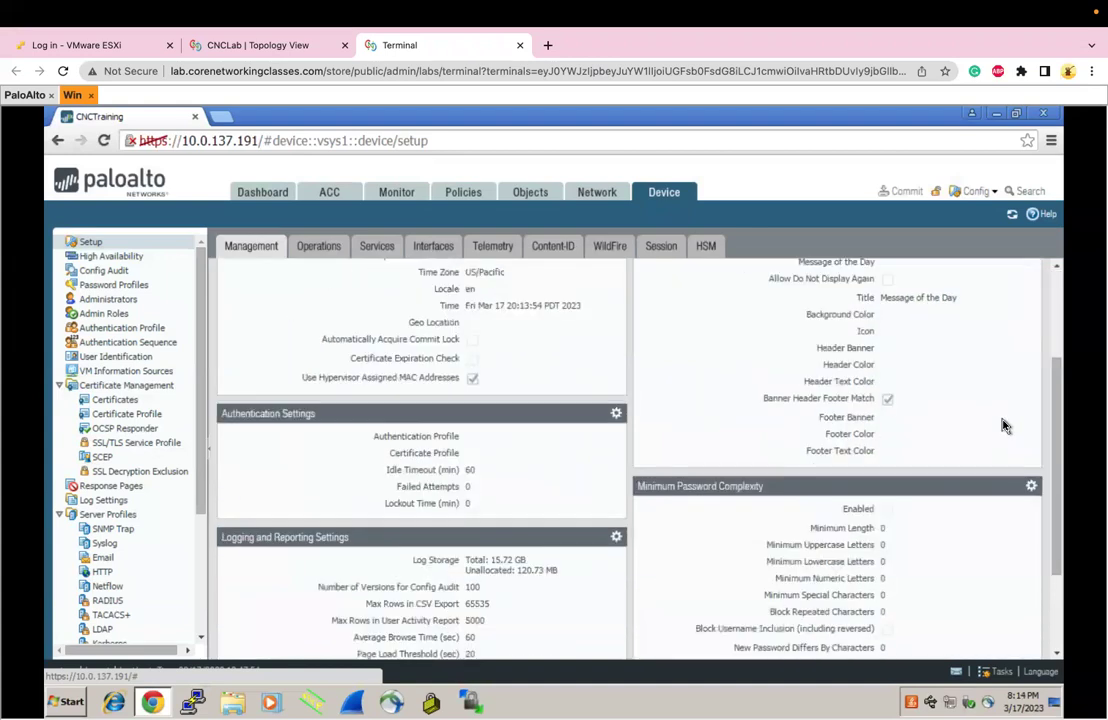
pyautogui.scroll(2, 1003, 424)
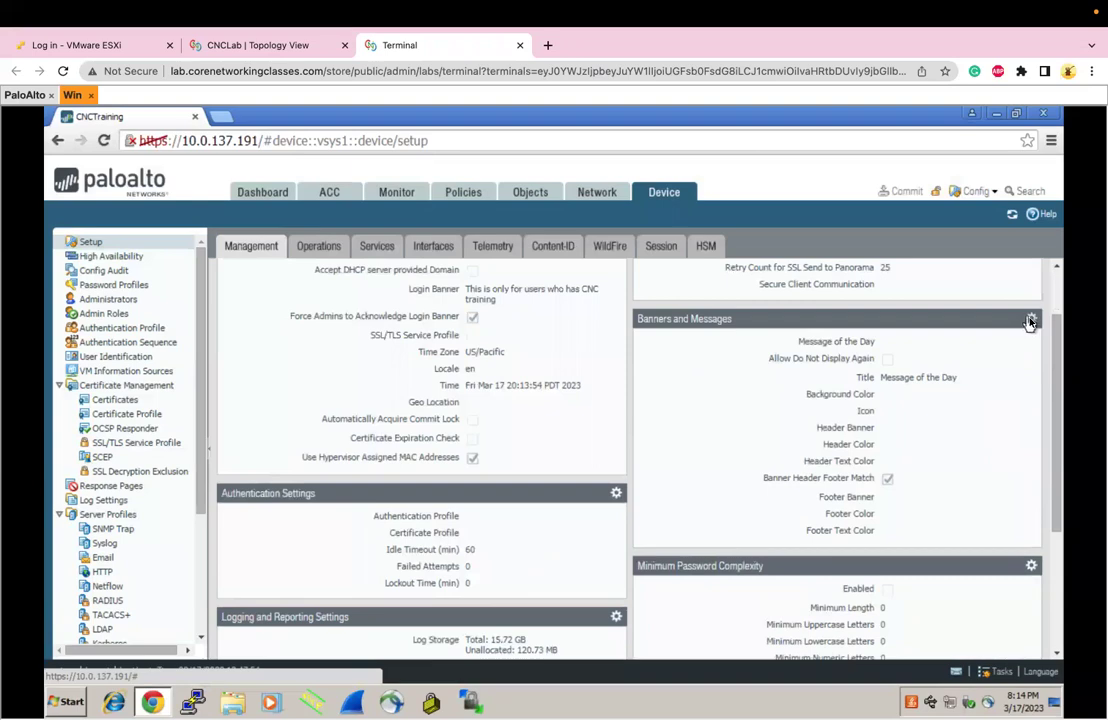
pyautogui.click(1031, 320)
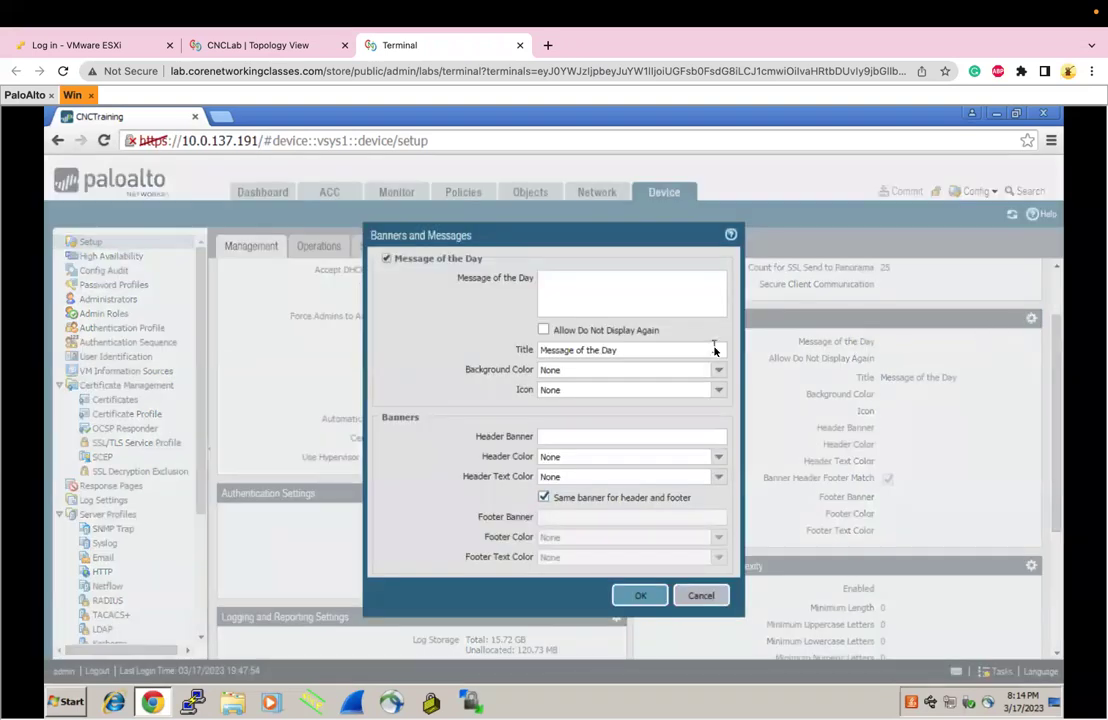
pyautogui.click(590, 307)
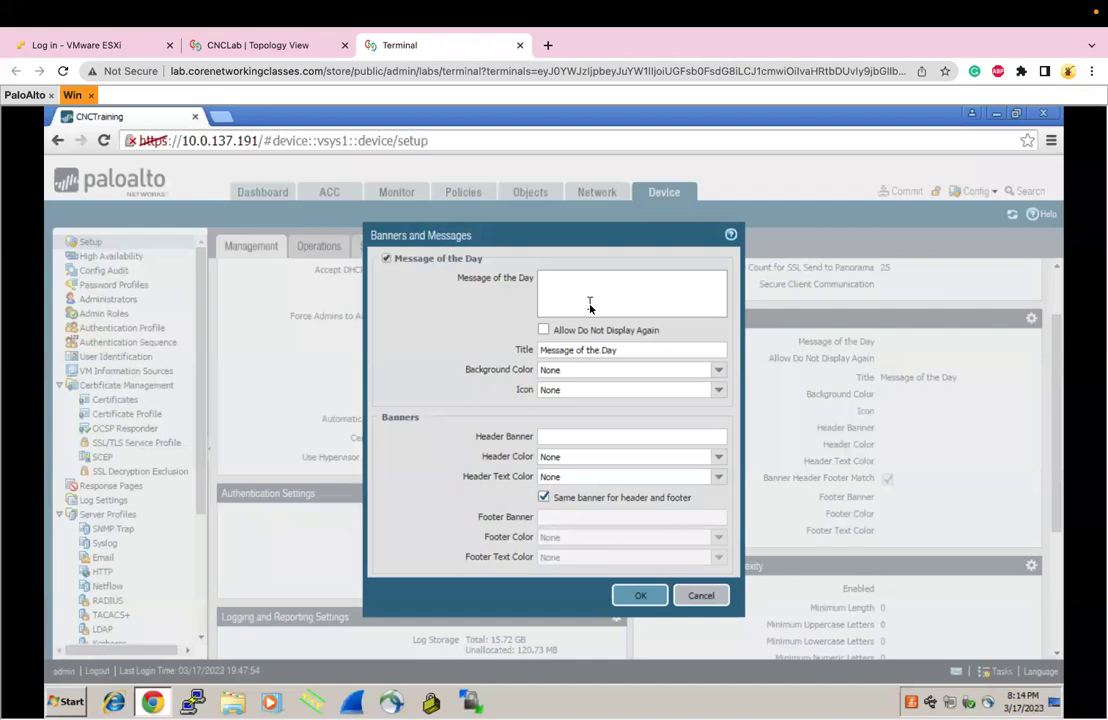
pyautogui.click(589, 303)
pyautogui.write('This is the dashboard walkthroug session')
pyautogui.click(671, 280)
pyautogui.write('h')
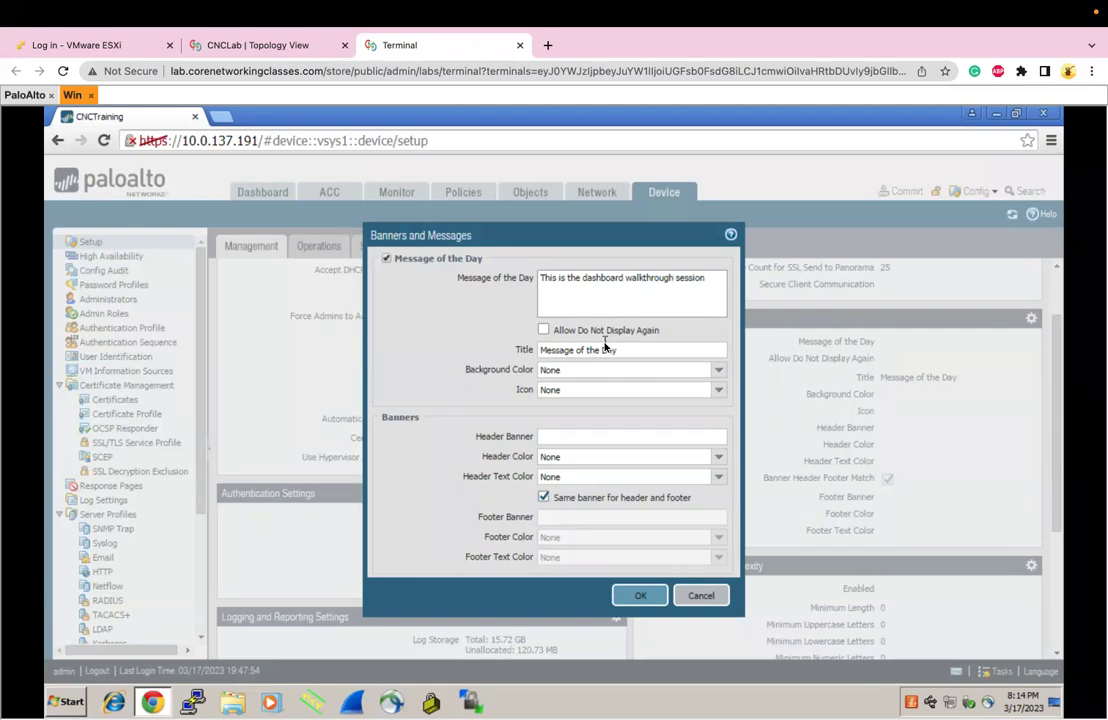
# Retitle the message 'Training of the Day' and give it a Yellow background
pyautogui.moveTo(622, 349); pyautogui.dragTo(547, 353)
pyautogui.click(552, 351)
pyautogui.doubleClick(558, 351)
pyautogui.write('Train')
pyautogui.press('BackSpace')
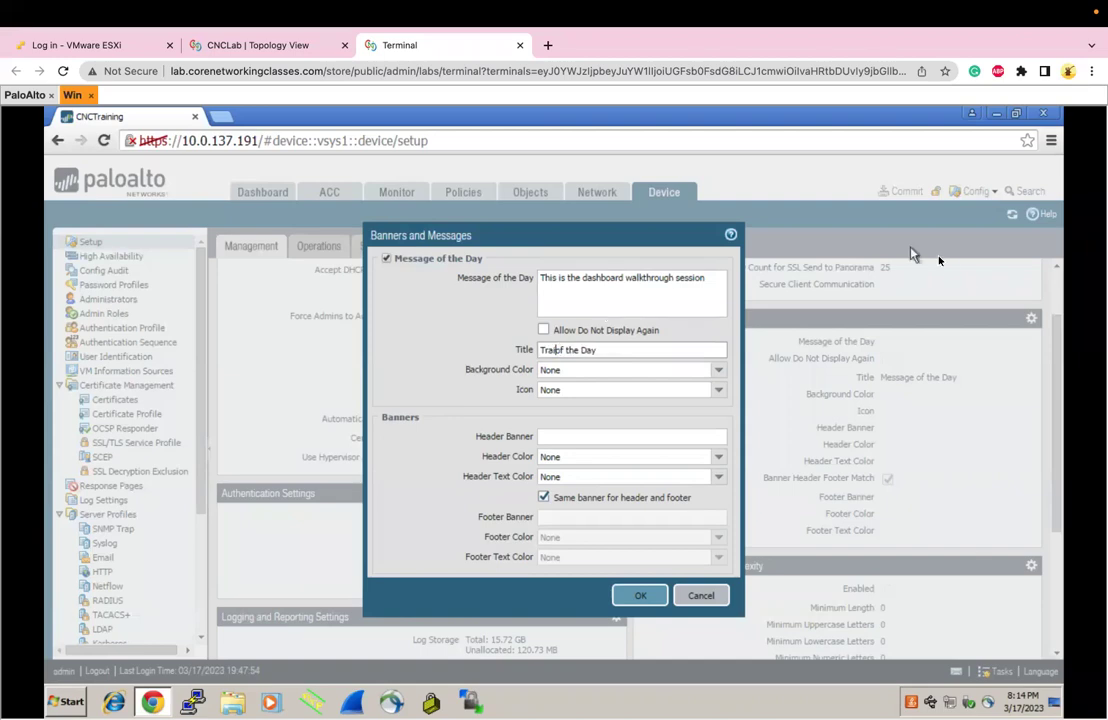
pyautogui.write('ning')
pyautogui.click(722, 379)
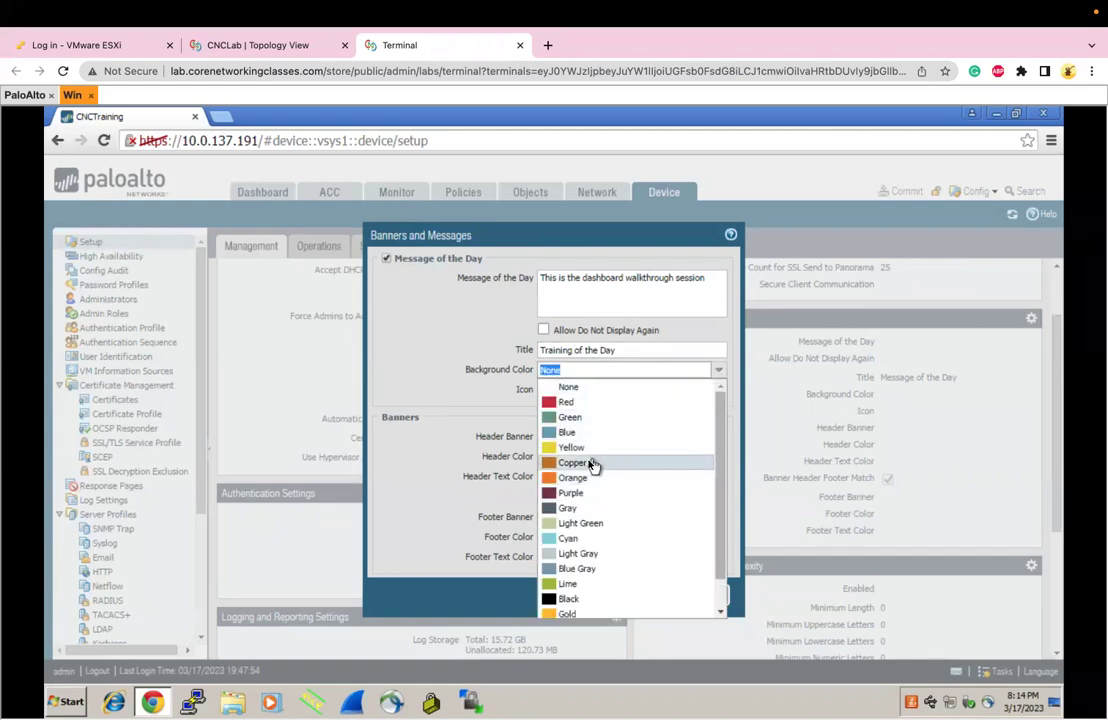
pyautogui.click(585, 452)
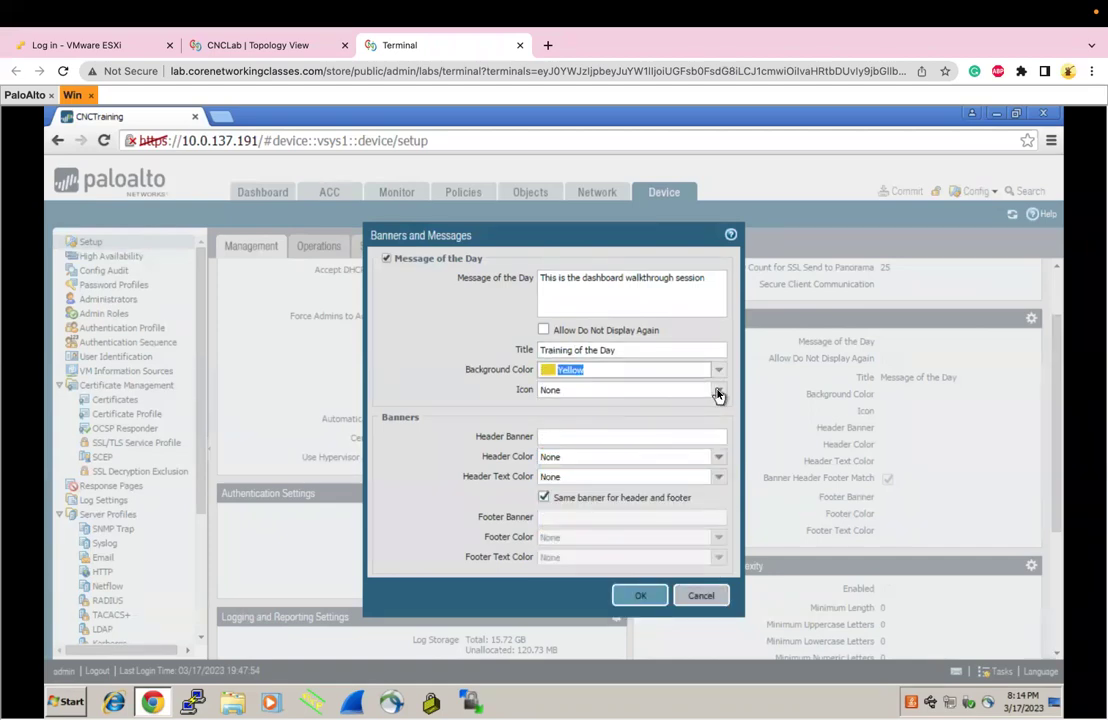
pyautogui.click(710, 434)
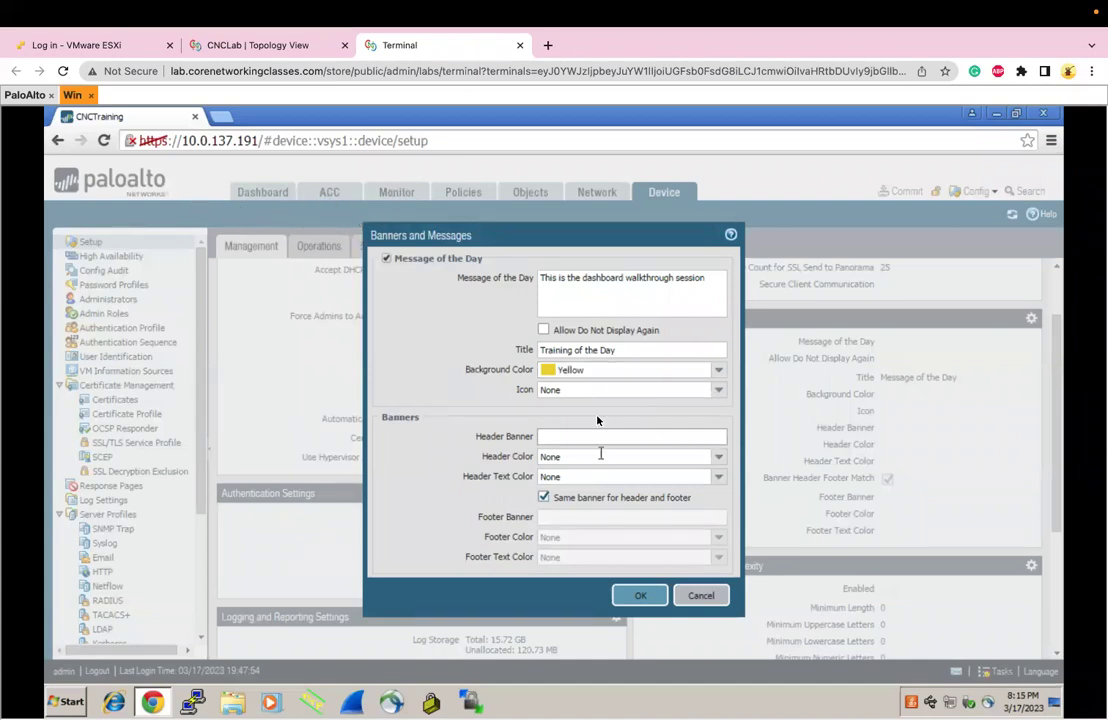
# Set the header banner 'This is header banner' with Yellow color and Black text
pyautogui.write('his is haeader banner')
pyautogui.click(718, 456)
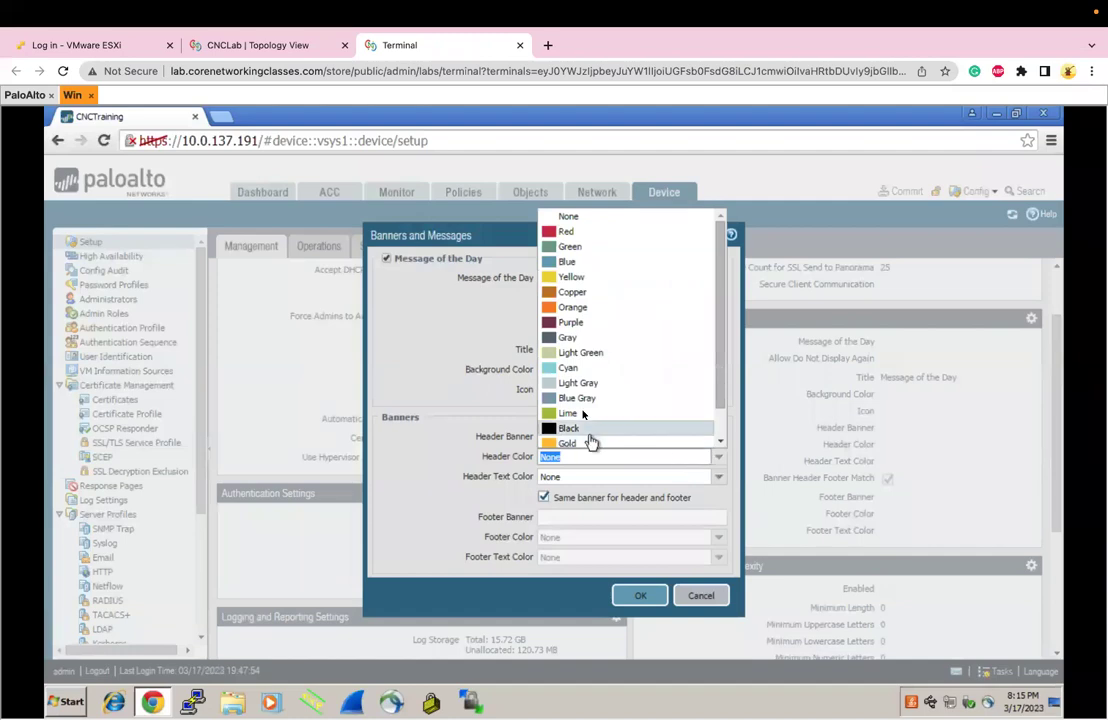
pyautogui.click(572, 277)
pyautogui.click(712, 478)
pyautogui.click(714, 477)
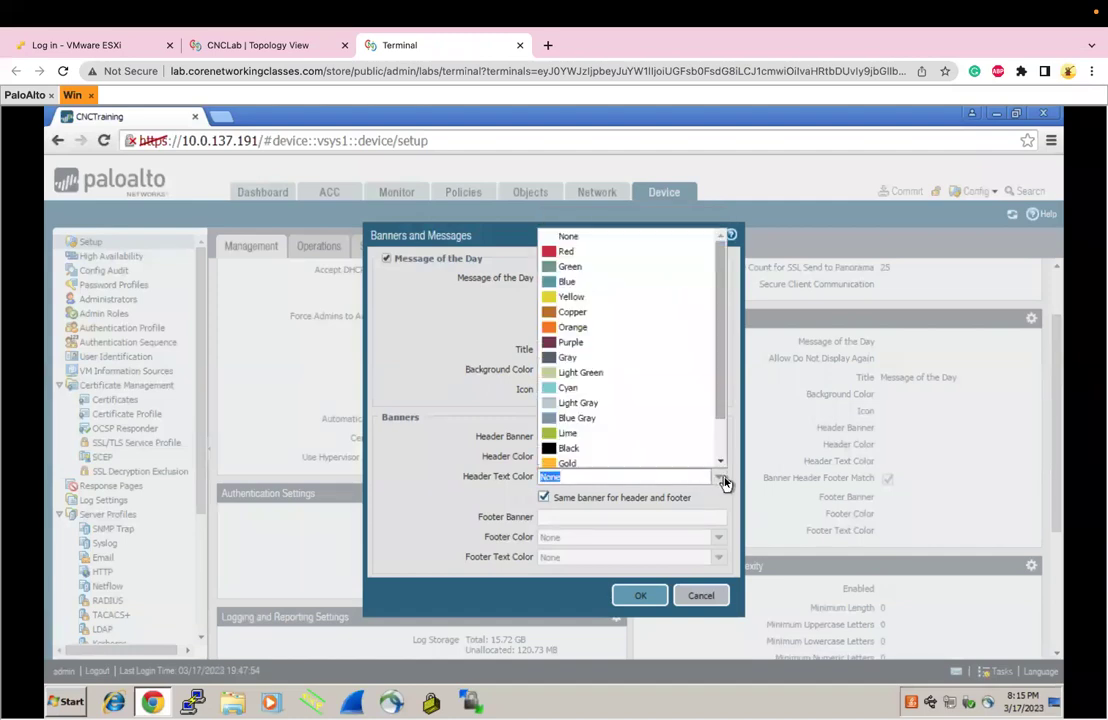
pyautogui.click(568, 449)
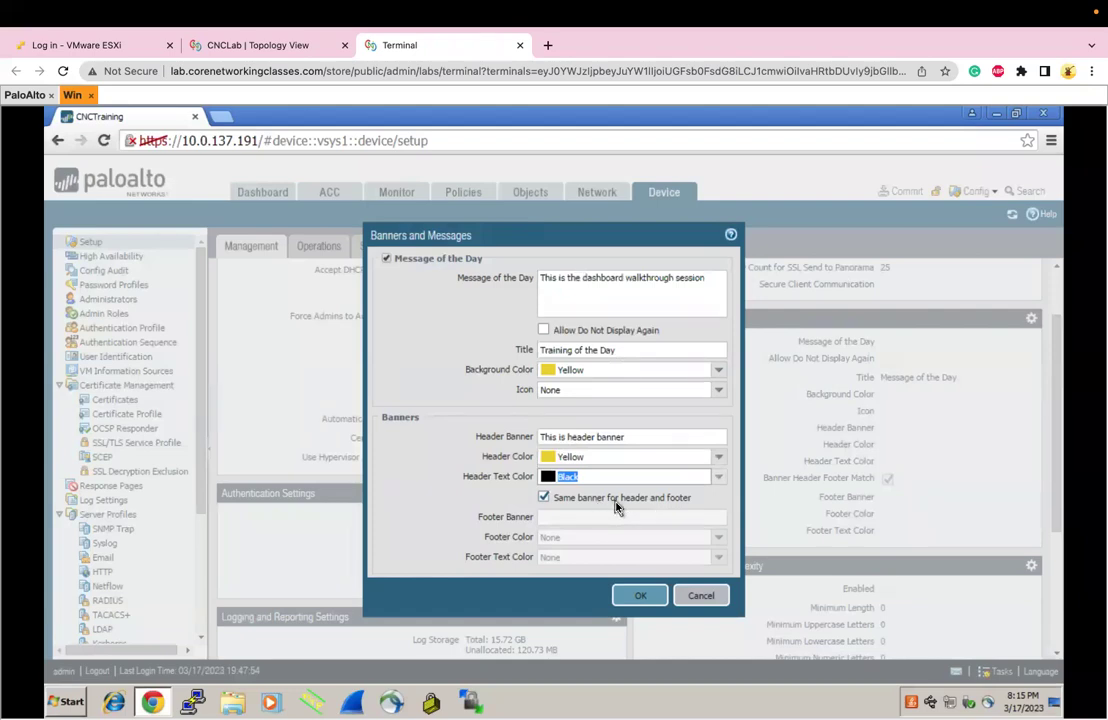
# Add a separate footer banner 'This is footer banner' in Red with Yellow text and apply
pyautogui.click(575, 508)
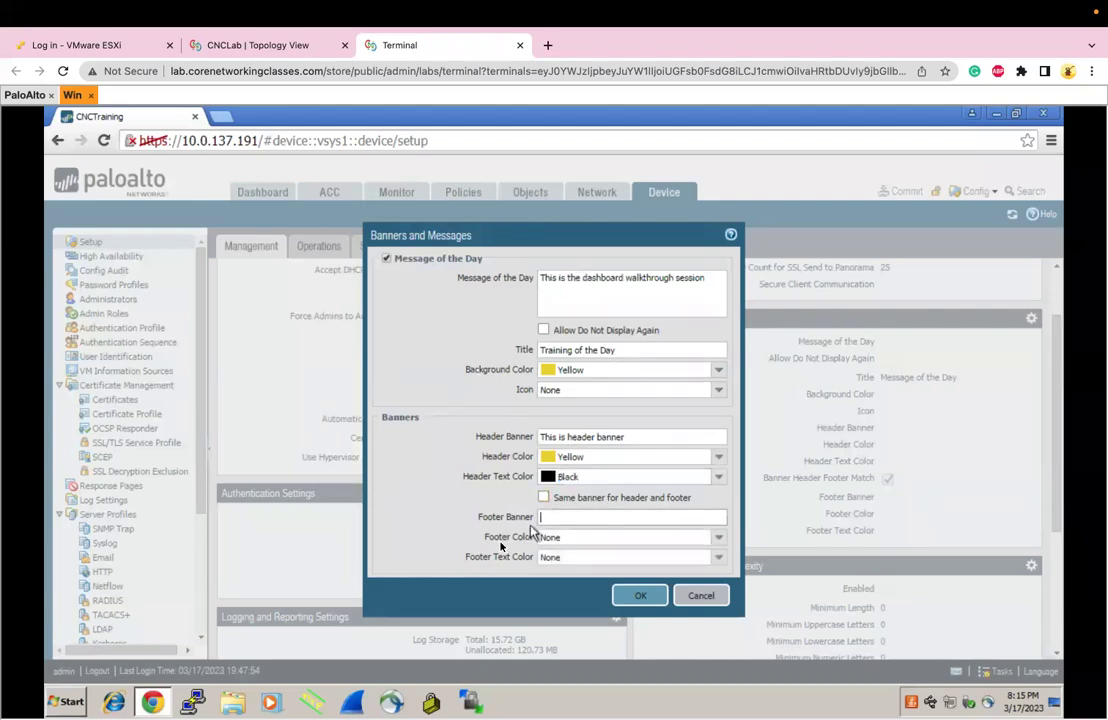
pyautogui.write('This is footer banner')
pyautogui.click(718, 537)
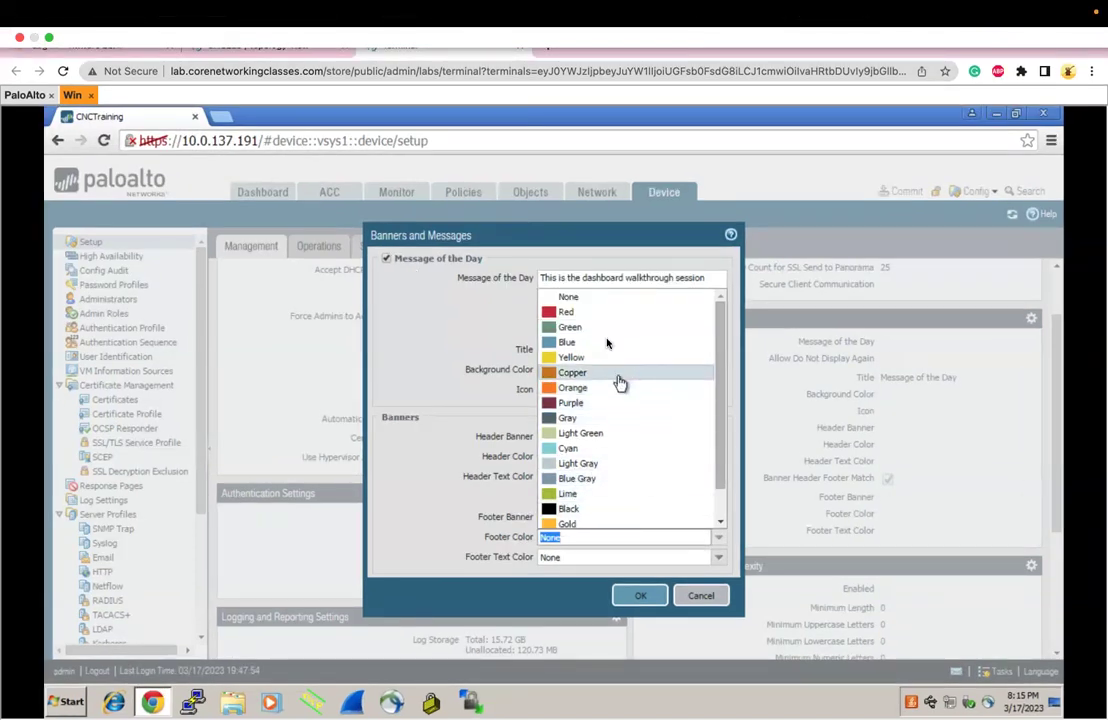
pyautogui.click(589, 320)
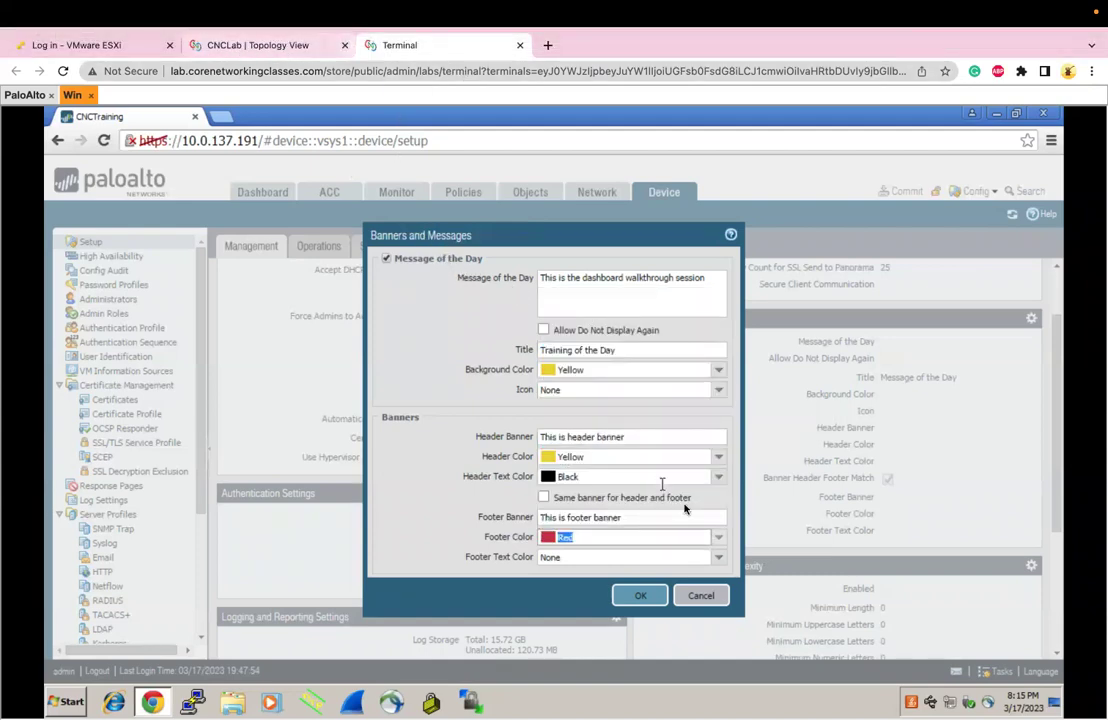
pyautogui.click(716, 557)
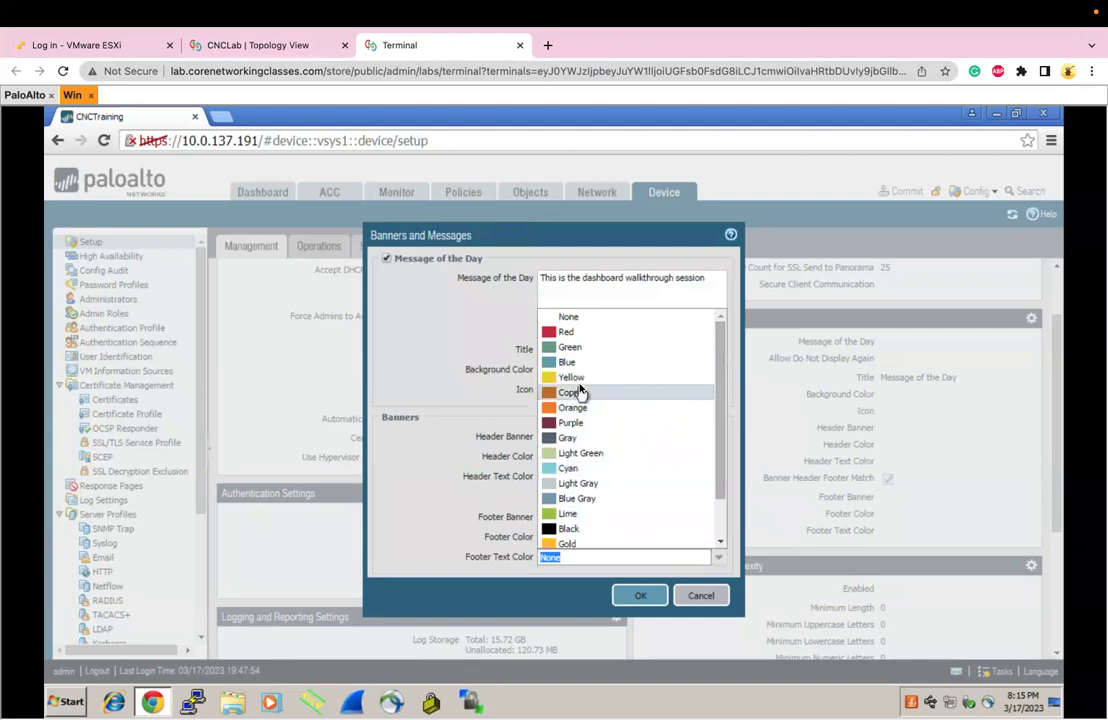
pyautogui.click(578, 379)
pyautogui.click(642, 594)
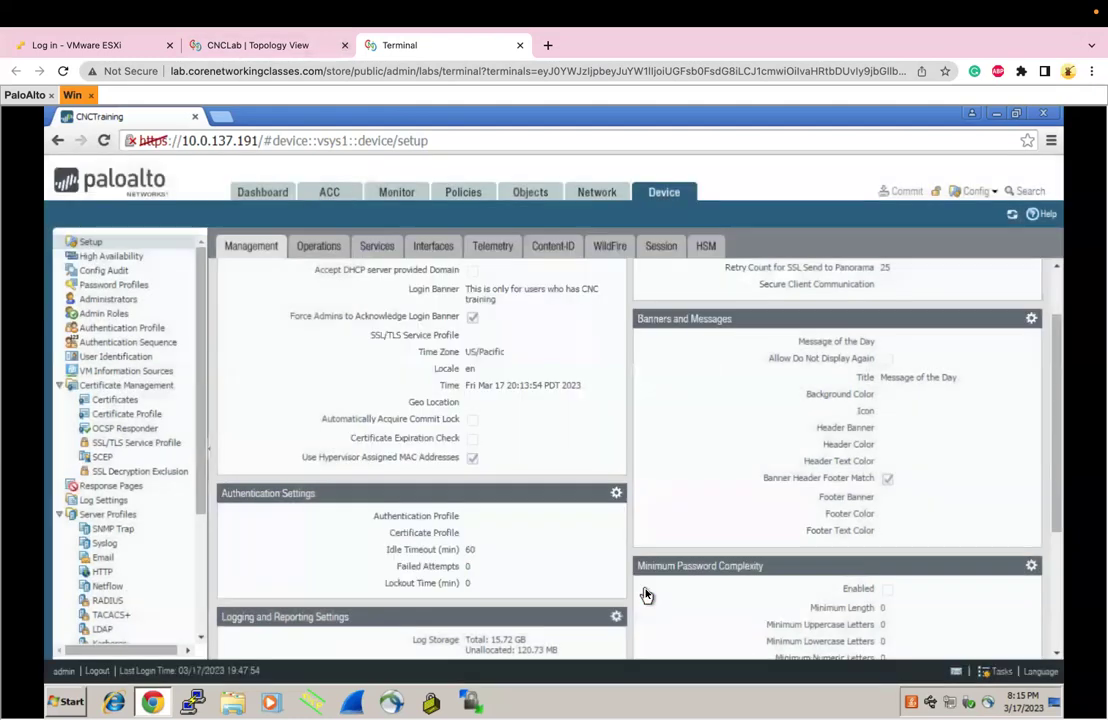
# Commit the banner and message changes to the running configuration, then log out
pyautogui.click(897, 192)
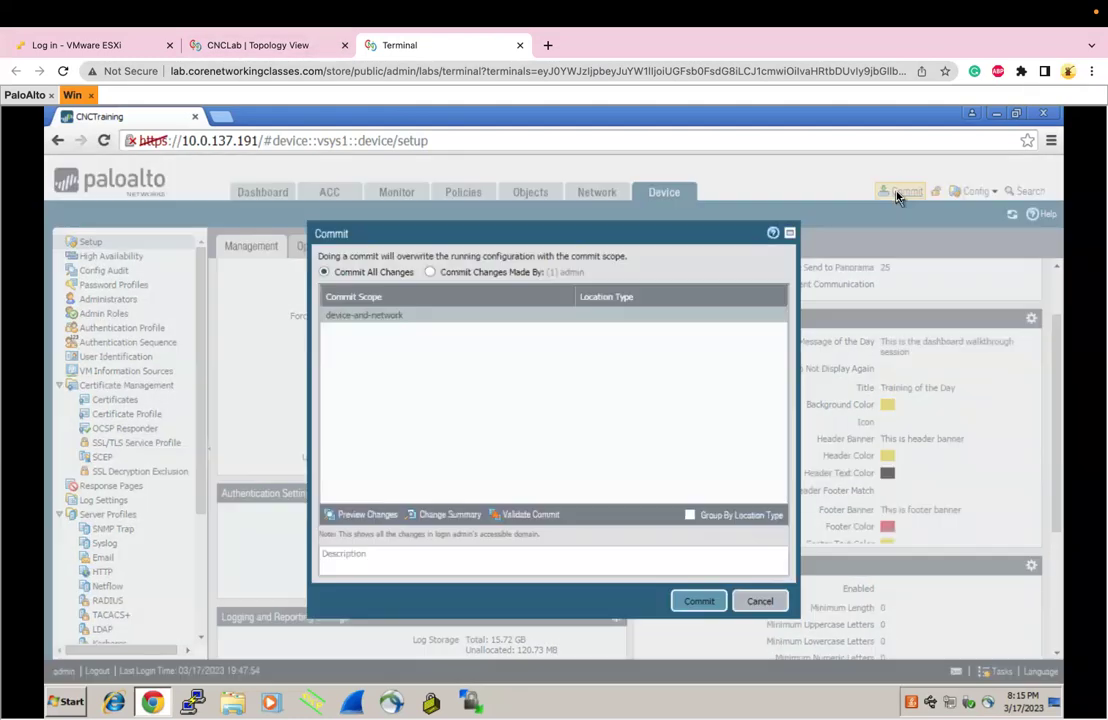
pyautogui.click(698, 601)
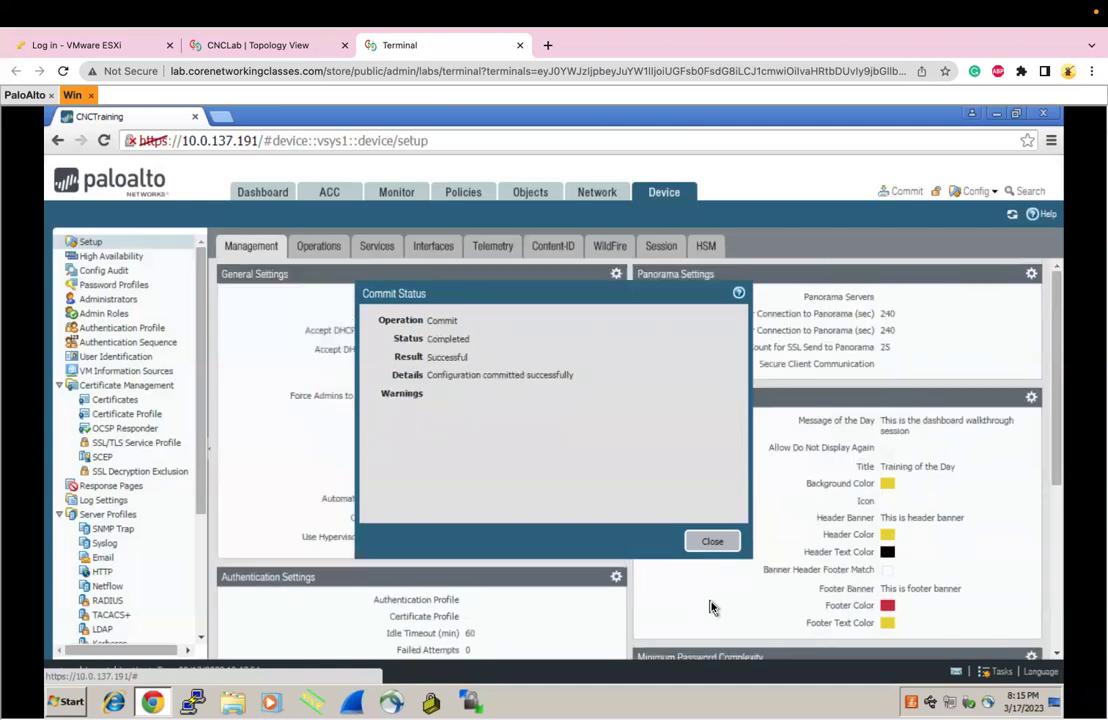
pyautogui.press('Escape')
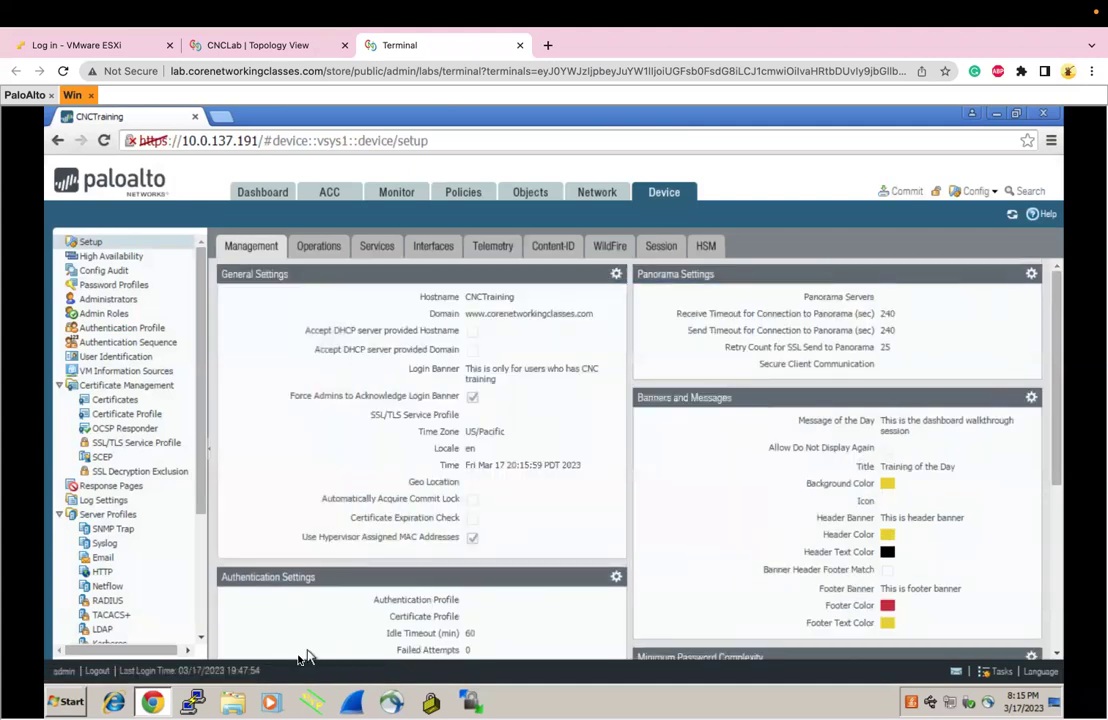
pyautogui.click(98, 672)
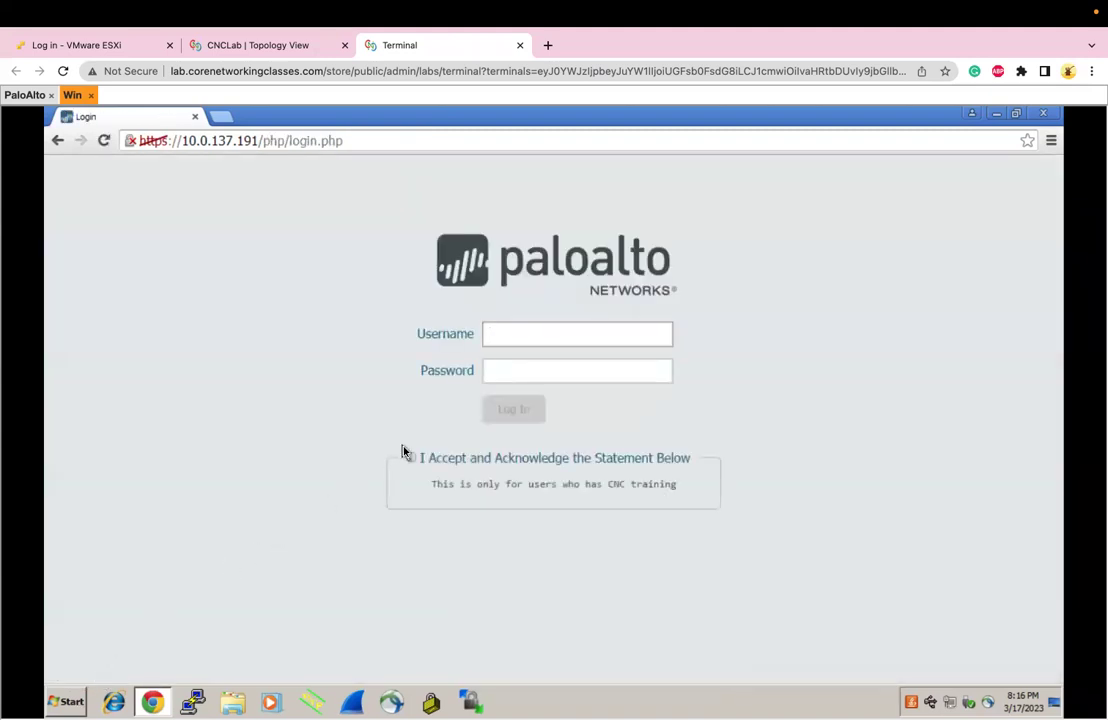
# Sign back in as admin, accepting the banner statement and the default-credentials warning
pyautogui.write('admin')
pyautogui.press('Tab')
pyautogui.write('*****')
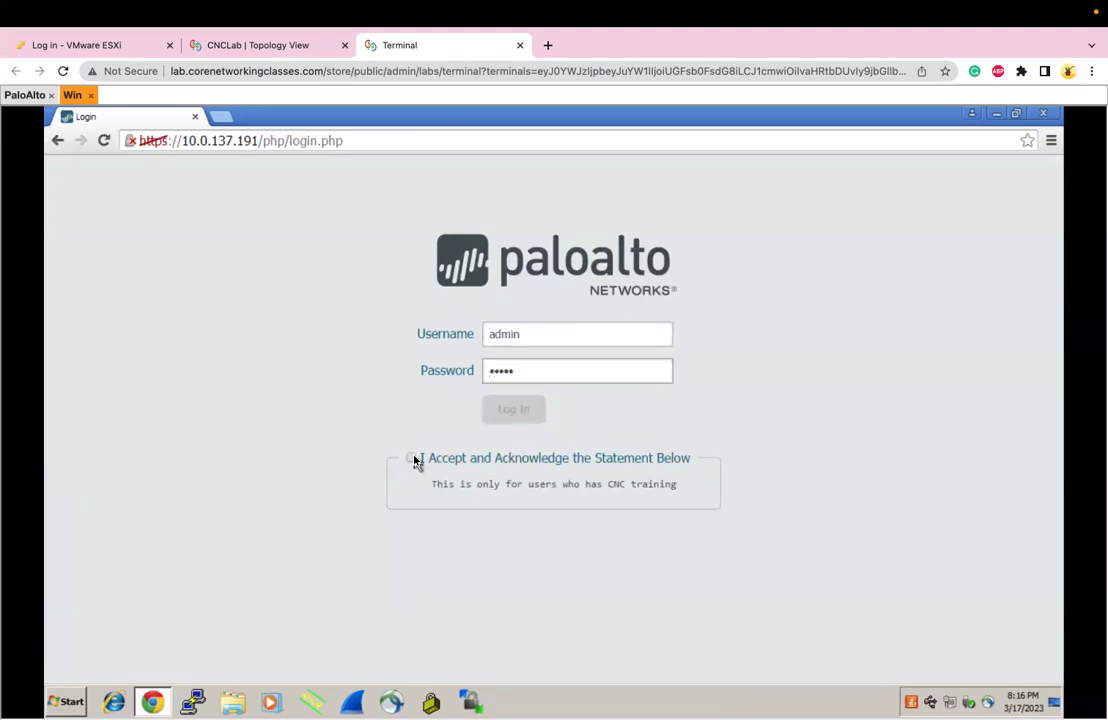
pyautogui.click(410, 457)
pyautogui.click(500, 410)
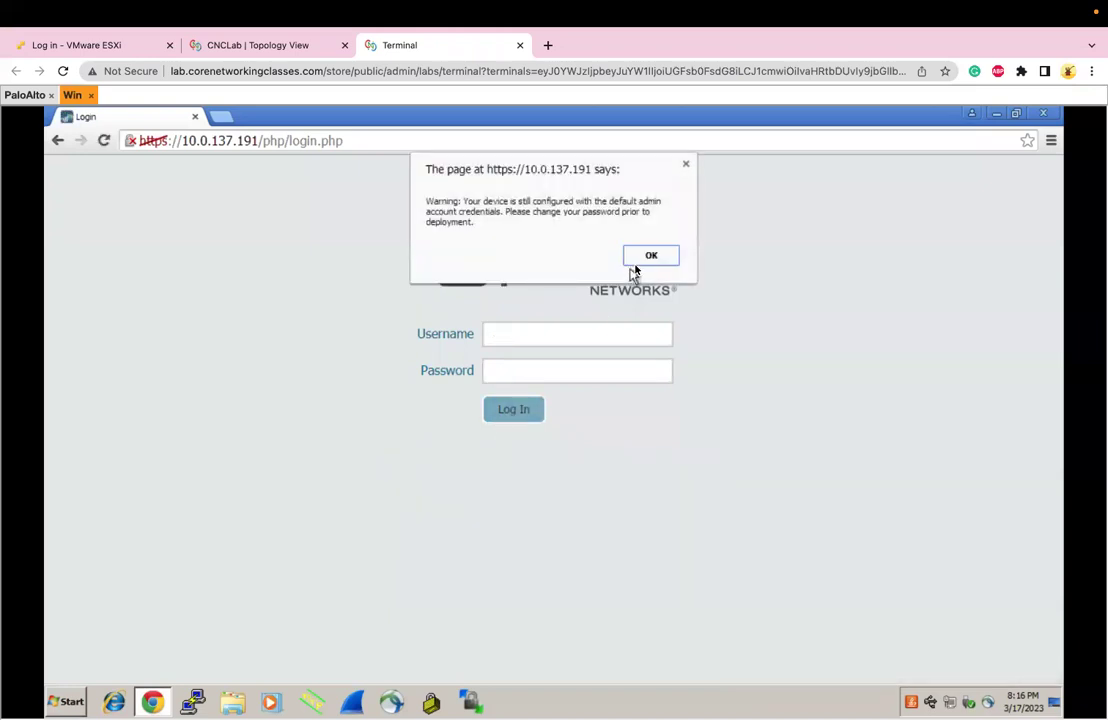
pyautogui.click(644, 256)
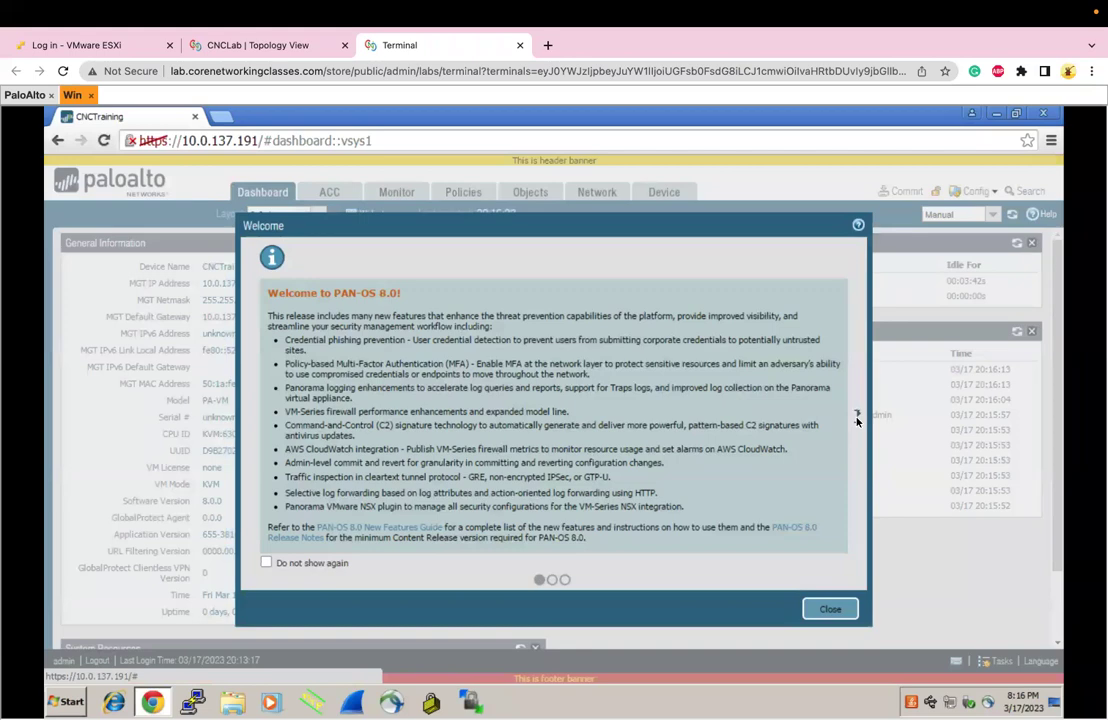
# Review the Training of the Day message and the live header and footer banners, then show Device Setup
pyautogui.click(857, 415)
pyautogui.click(857, 418)
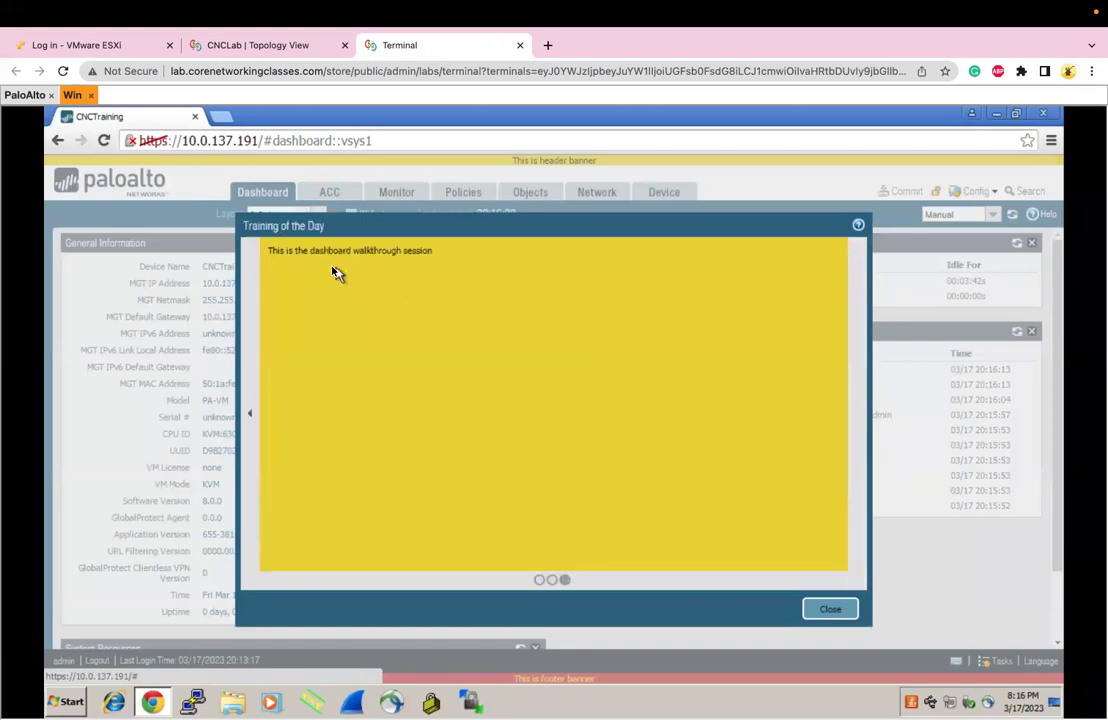
pyautogui.moveTo(288, 250); pyautogui.dragTo(440, 267)
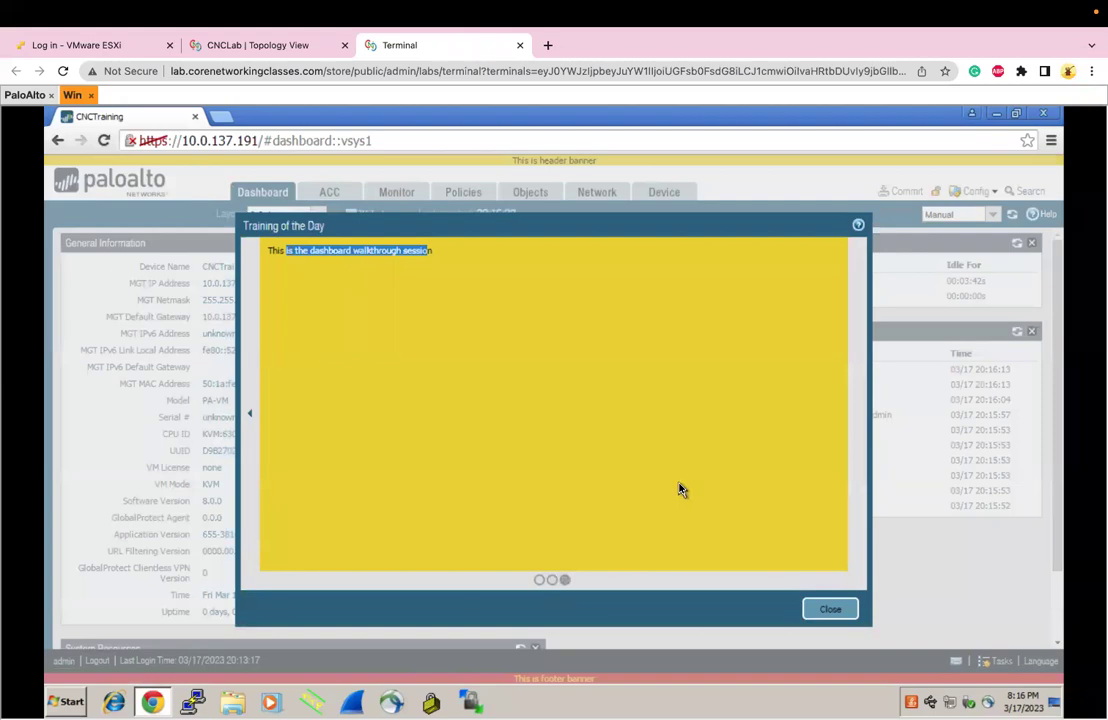
pyautogui.click(830, 612)
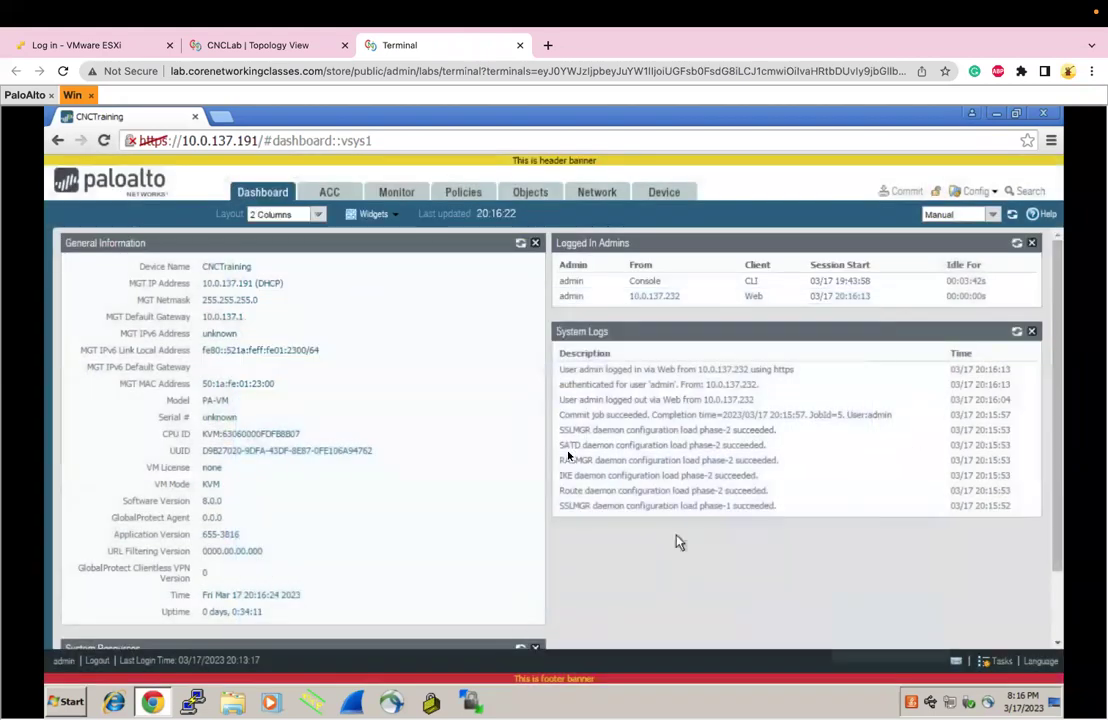
pyautogui.doubleClick(521, 162)
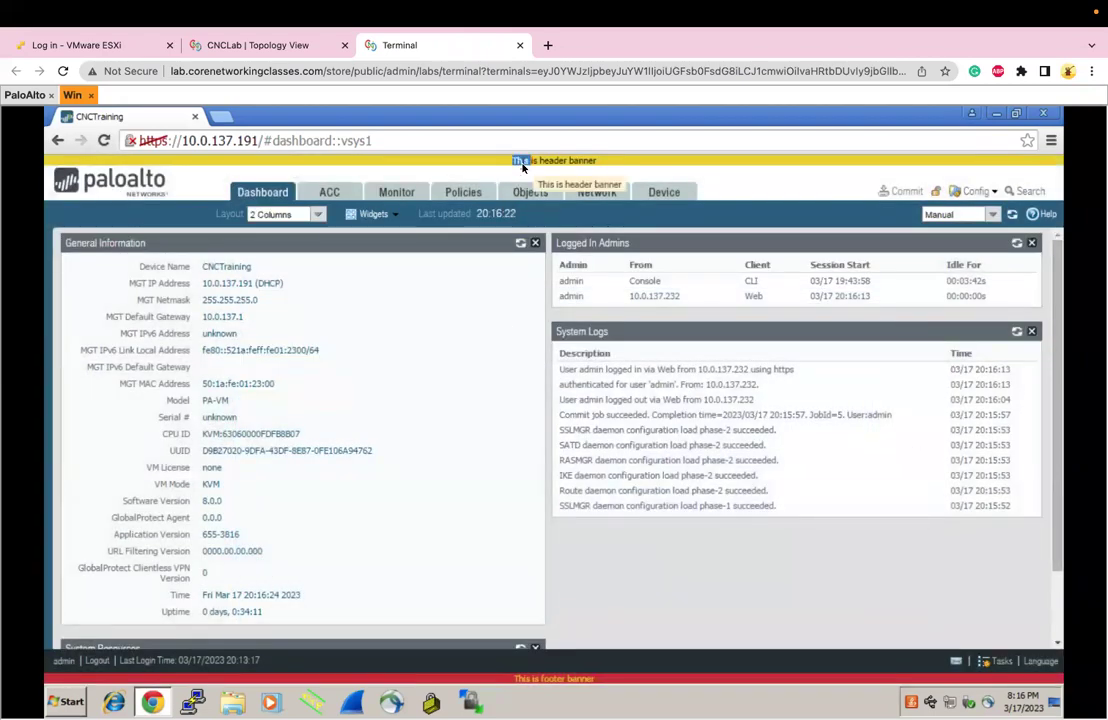
pyautogui.moveTo(514, 678); pyautogui.dragTo(566, 678)
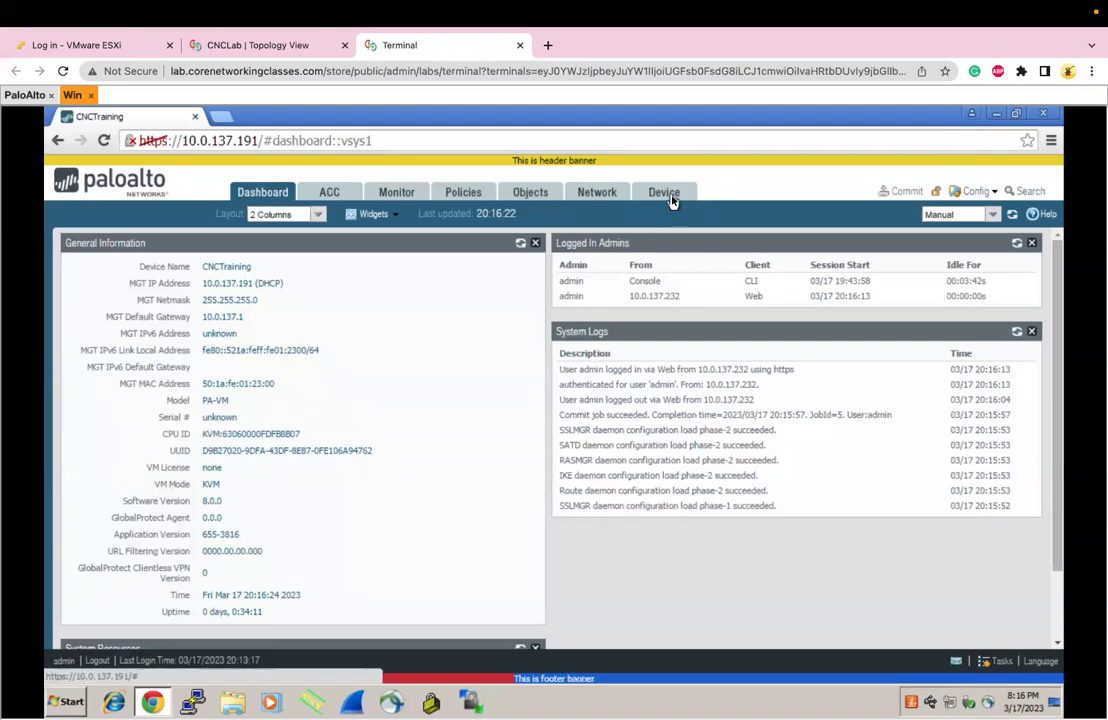
pyautogui.click(667, 197)
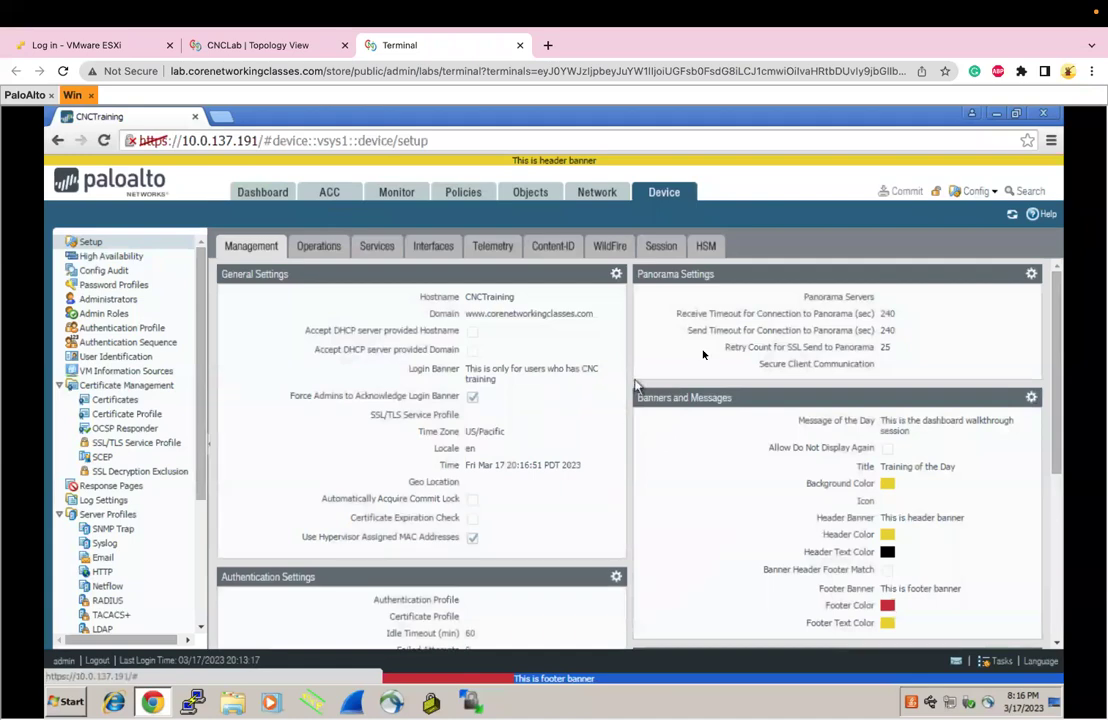
pyautogui.scroll(-1, 655, 461)
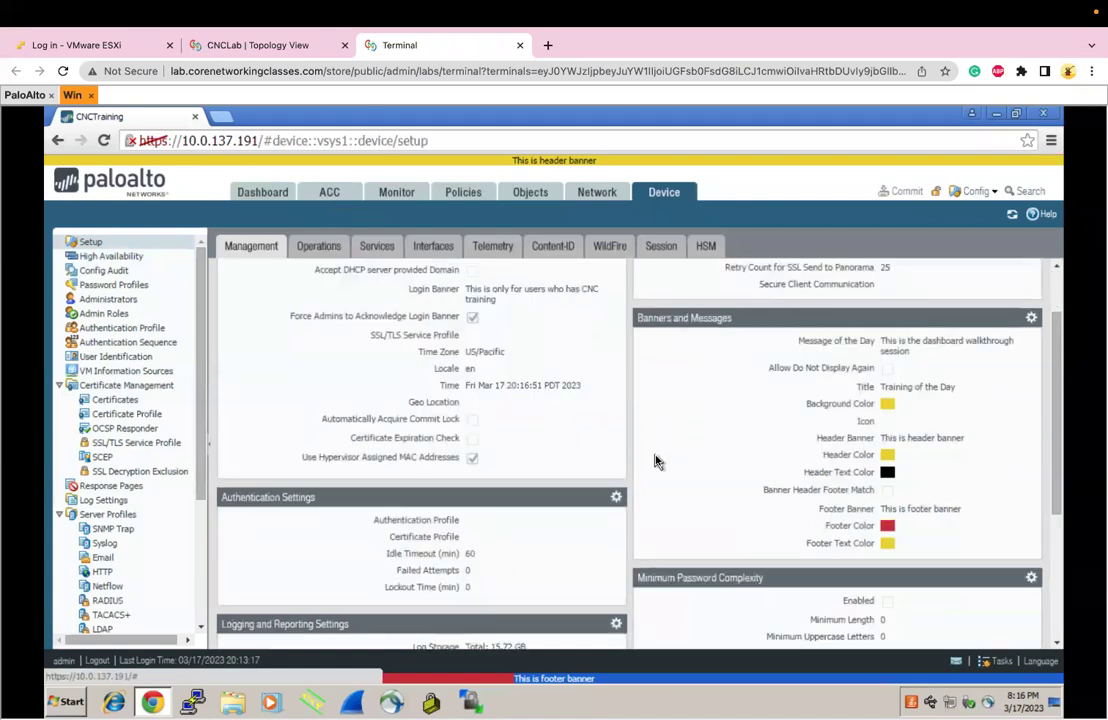
pyautogui.scroll(-1, 616, 500)
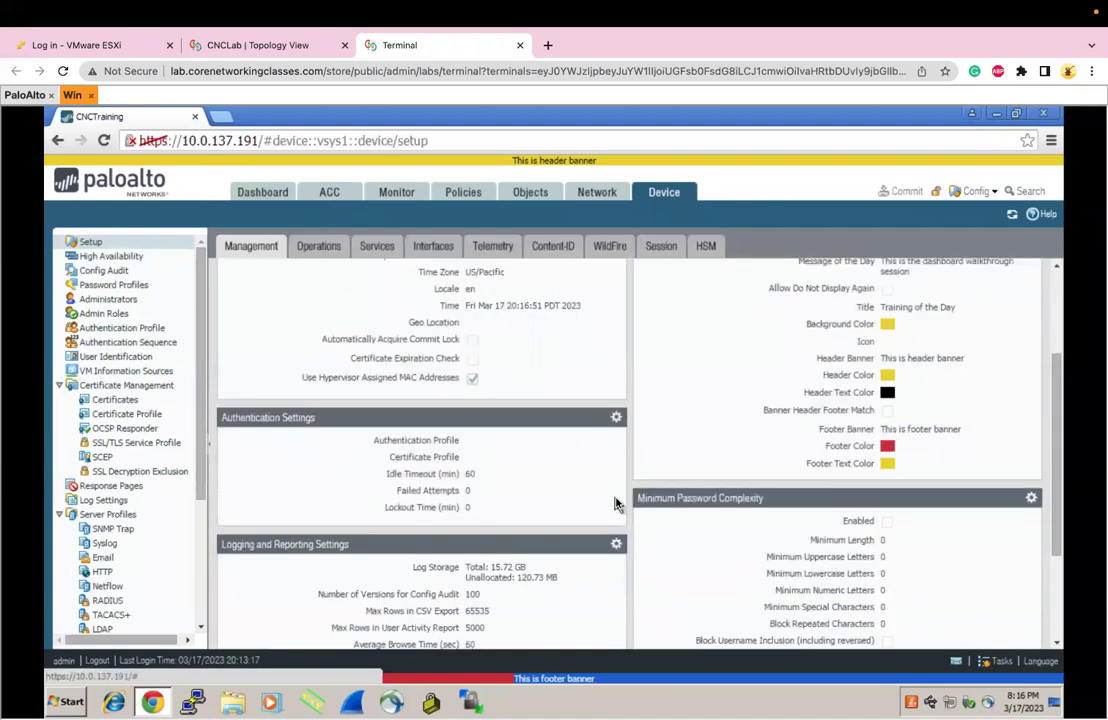
pyautogui.click(616, 417)
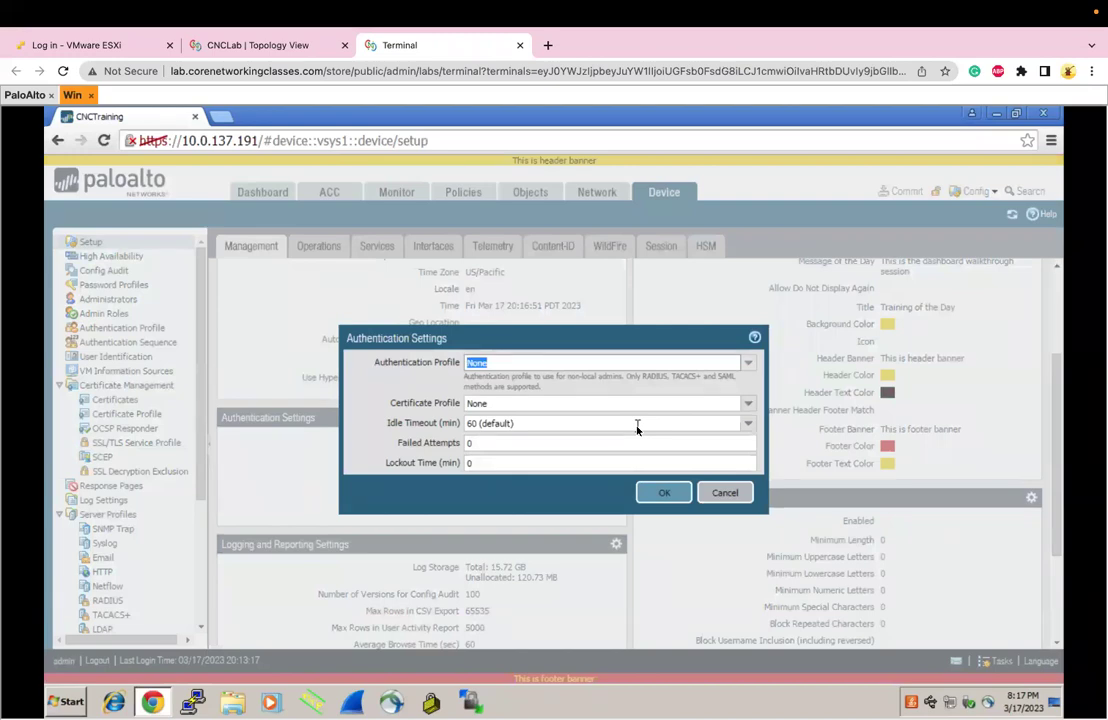
pyautogui.click(734, 494)
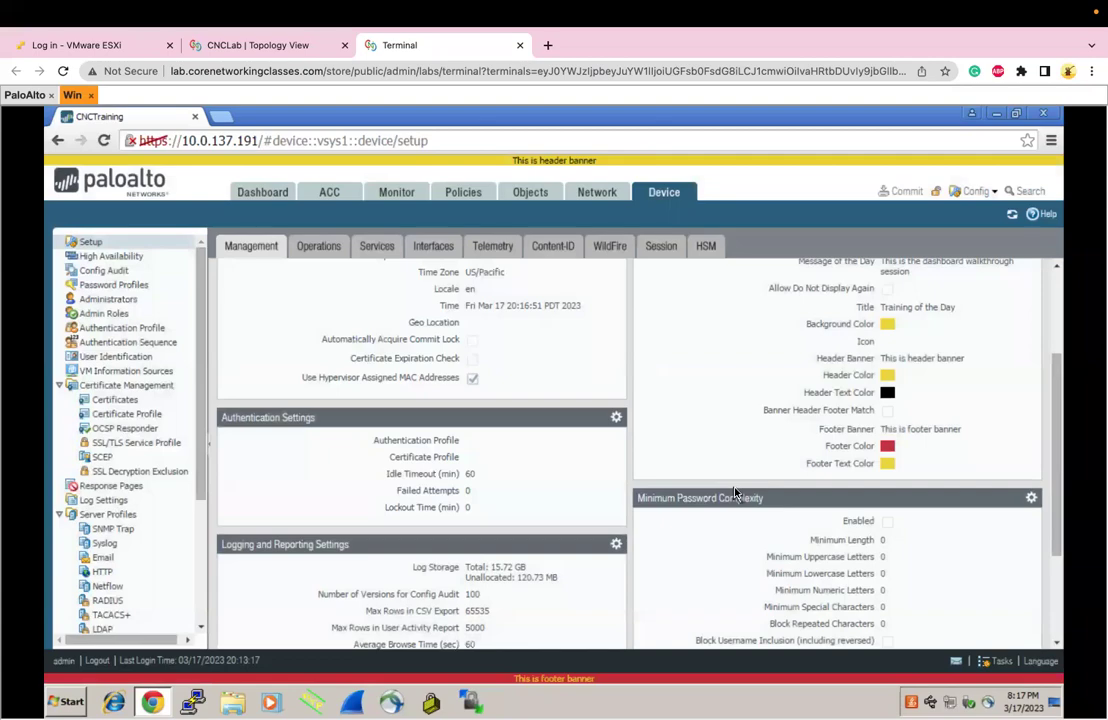
pyautogui.scroll(-3, 734, 494)
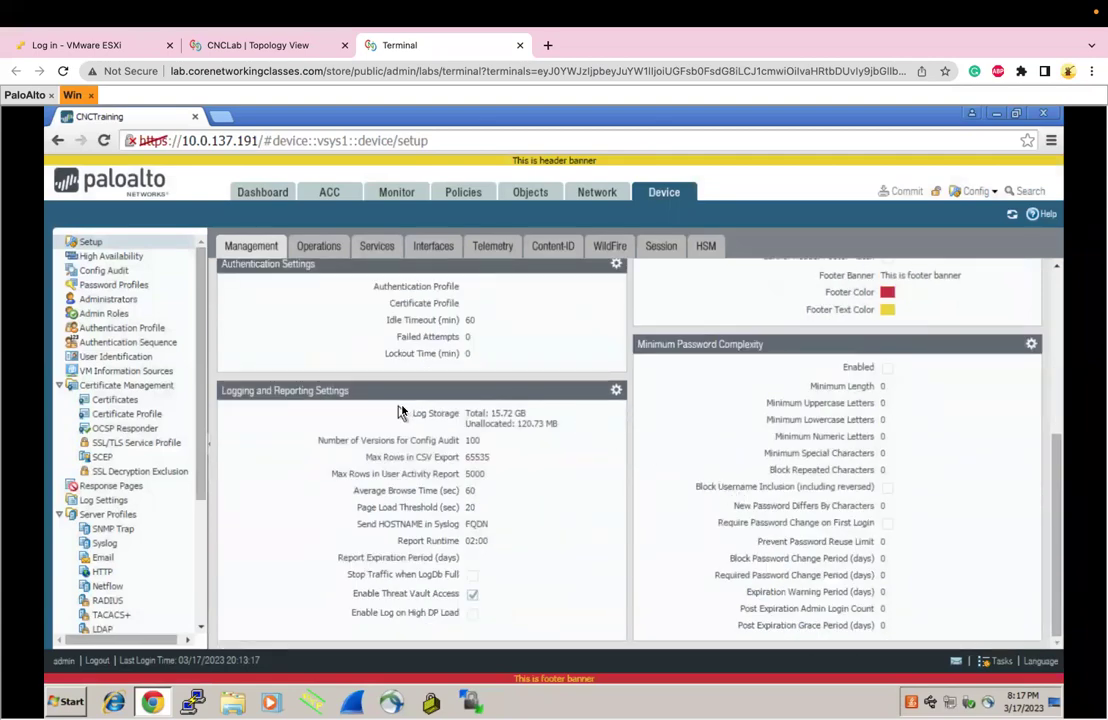
pyautogui.click(616, 392)
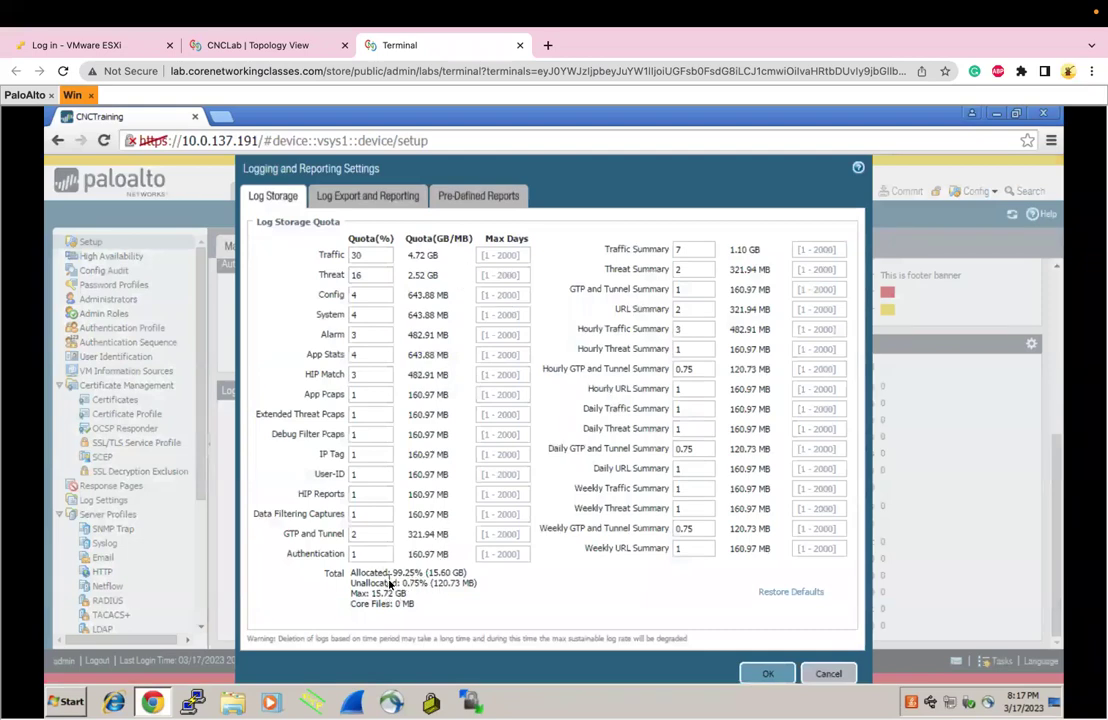
pyautogui.moveTo(428, 574); pyautogui.dragTo(465, 572)
pyautogui.doubleClick(357, 256)
pyautogui.click(360, 296)
pyautogui.doubleClick(354, 316)
pyautogui.click(368, 195)
pyautogui.click(294, 200)
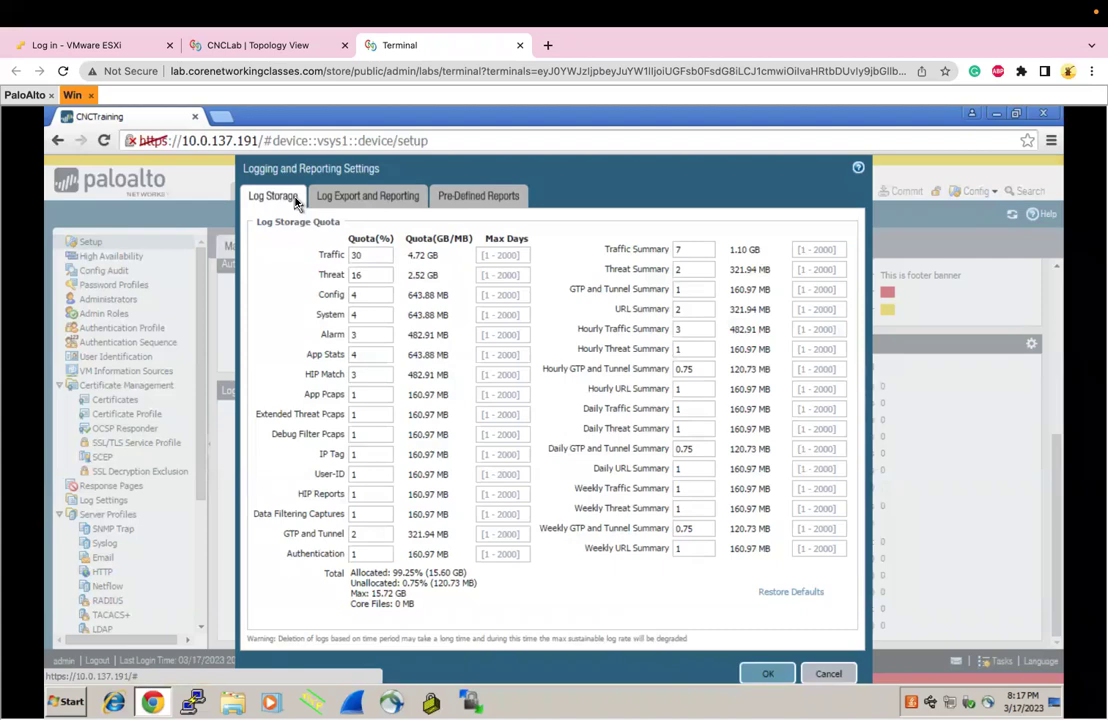
pyautogui.click(346, 198)
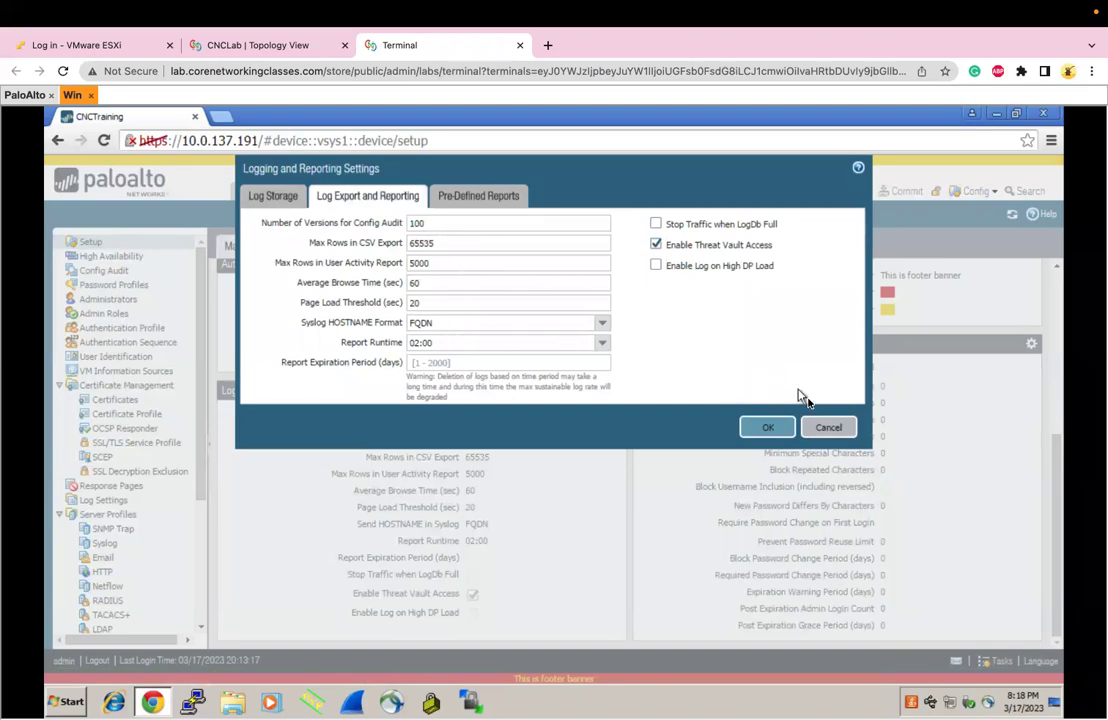
pyautogui.click(828, 427)
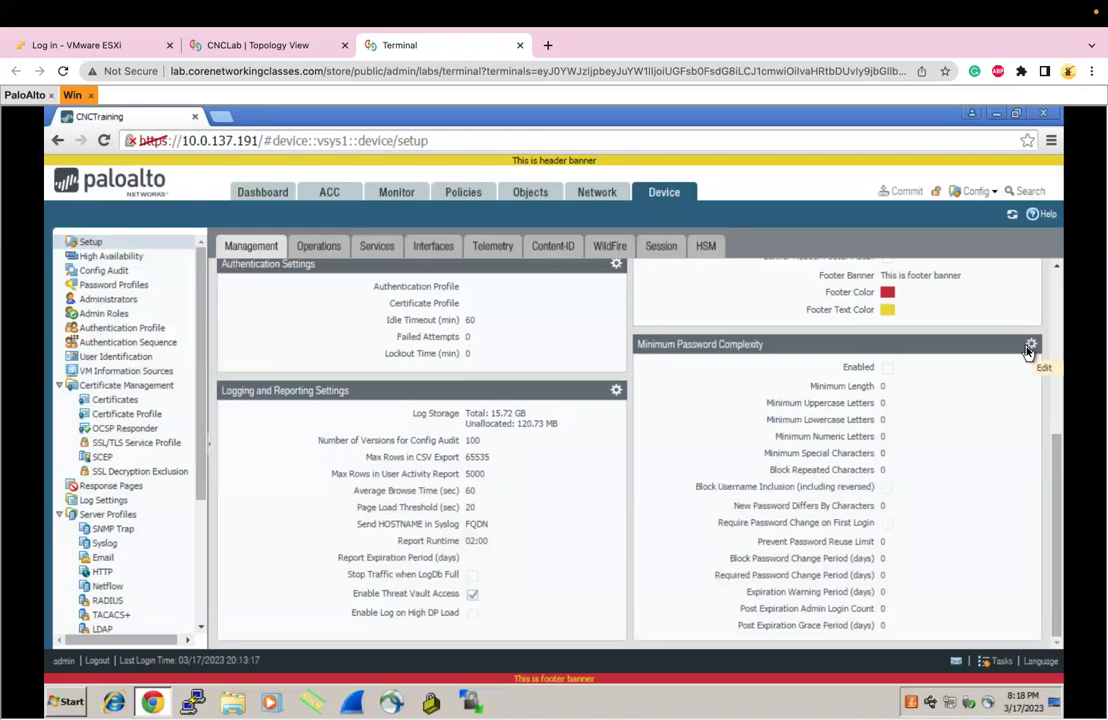
pyautogui.click(1030, 347)
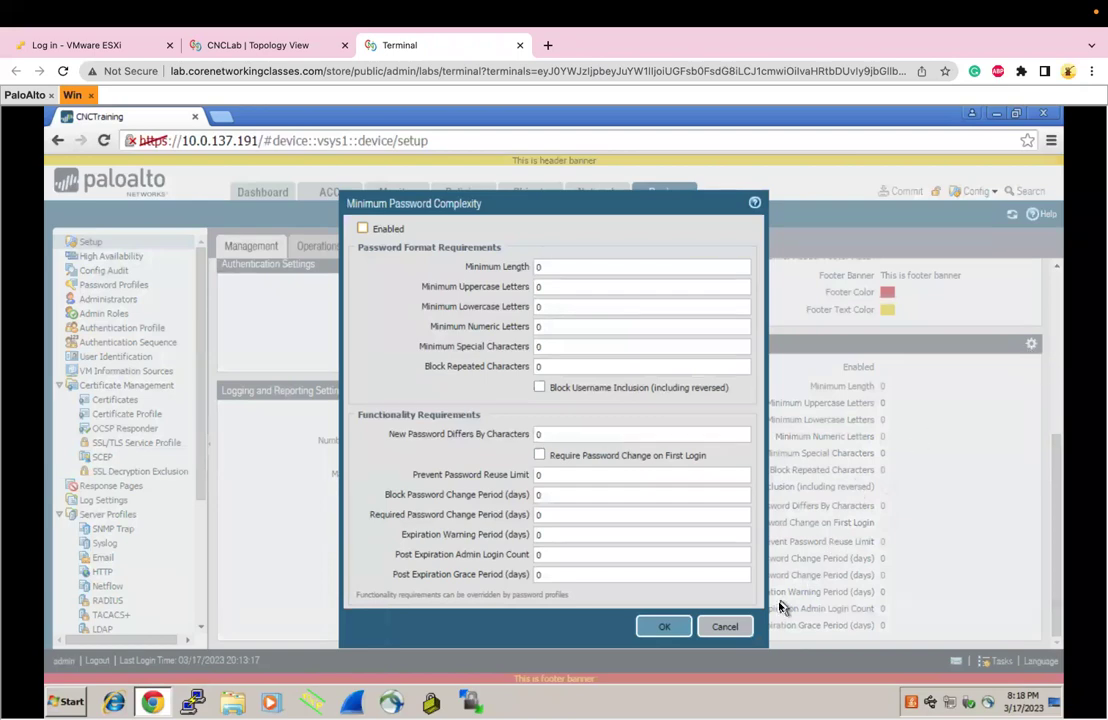
pyautogui.click(732, 630)
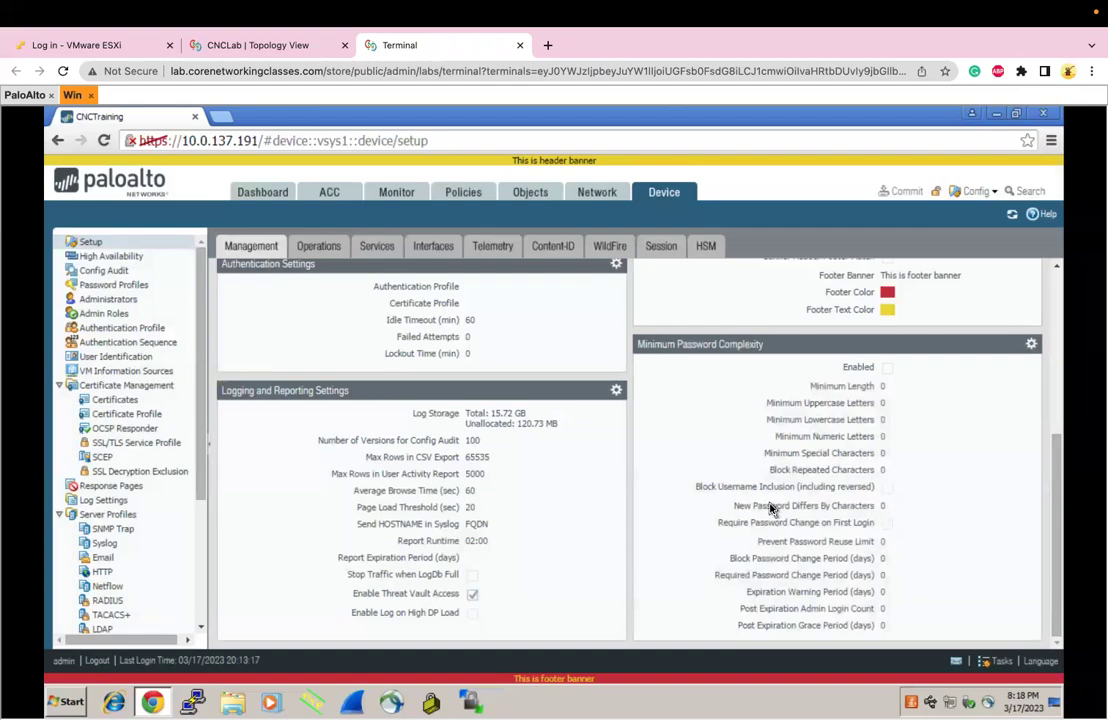
pyautogui.scroll(5, 770, 509)
pyautogui.scroll(-5, 770, 509)
pyautogui.scroll(5, 770, 509)
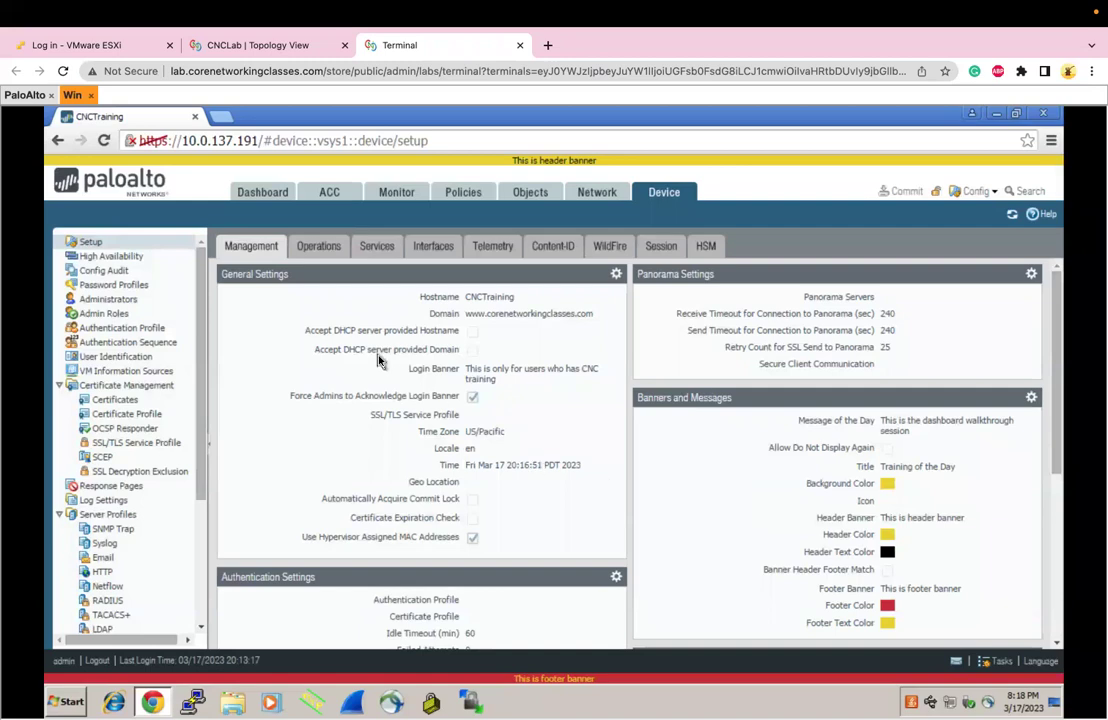
# Change the firewall hostname from CNCTraining to CNCTestRevert in General Settings
pyautogui.click(310, 249)
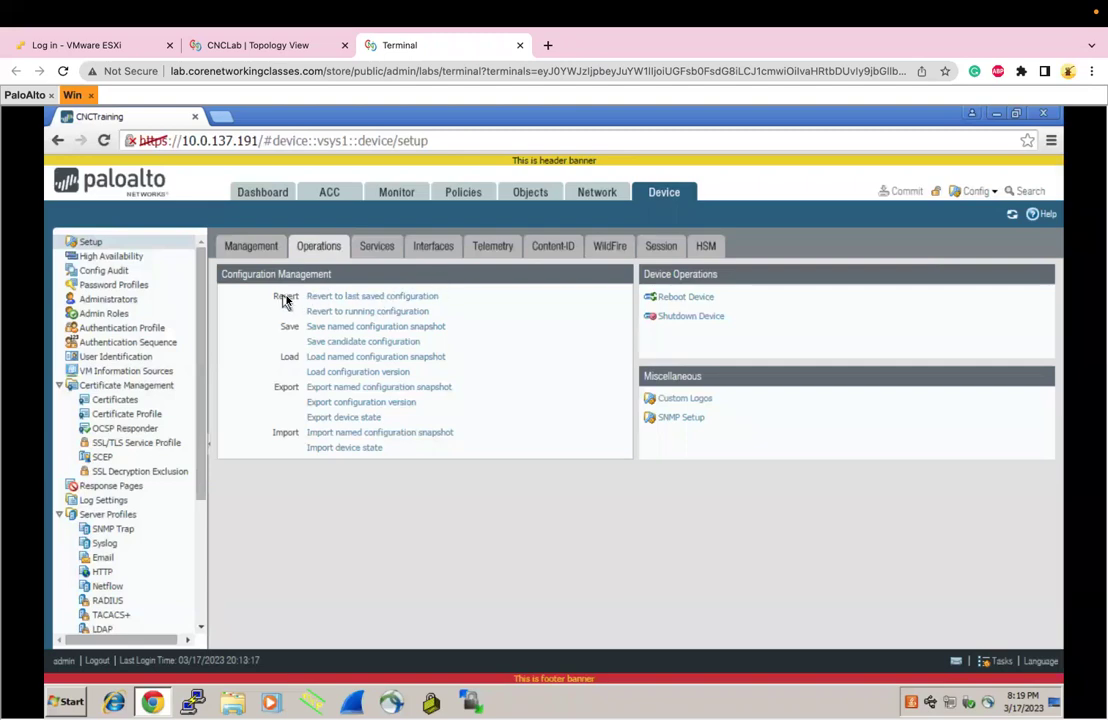
pyautogui.click(257, 249)
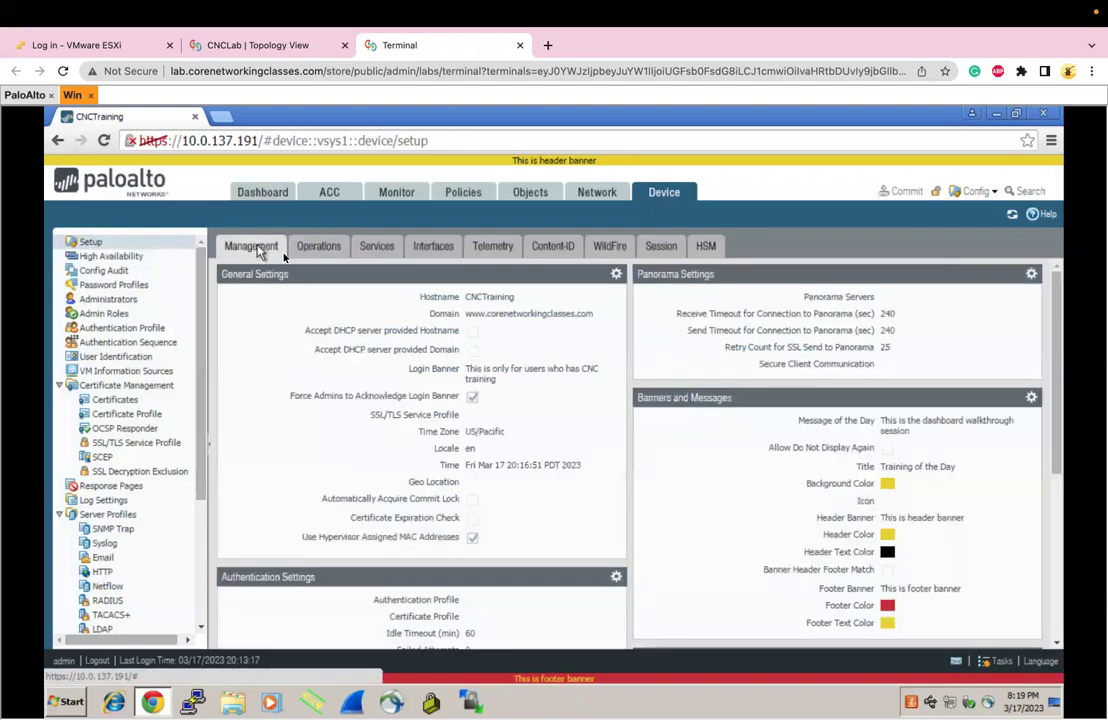
pyautogui.click(617, 275)
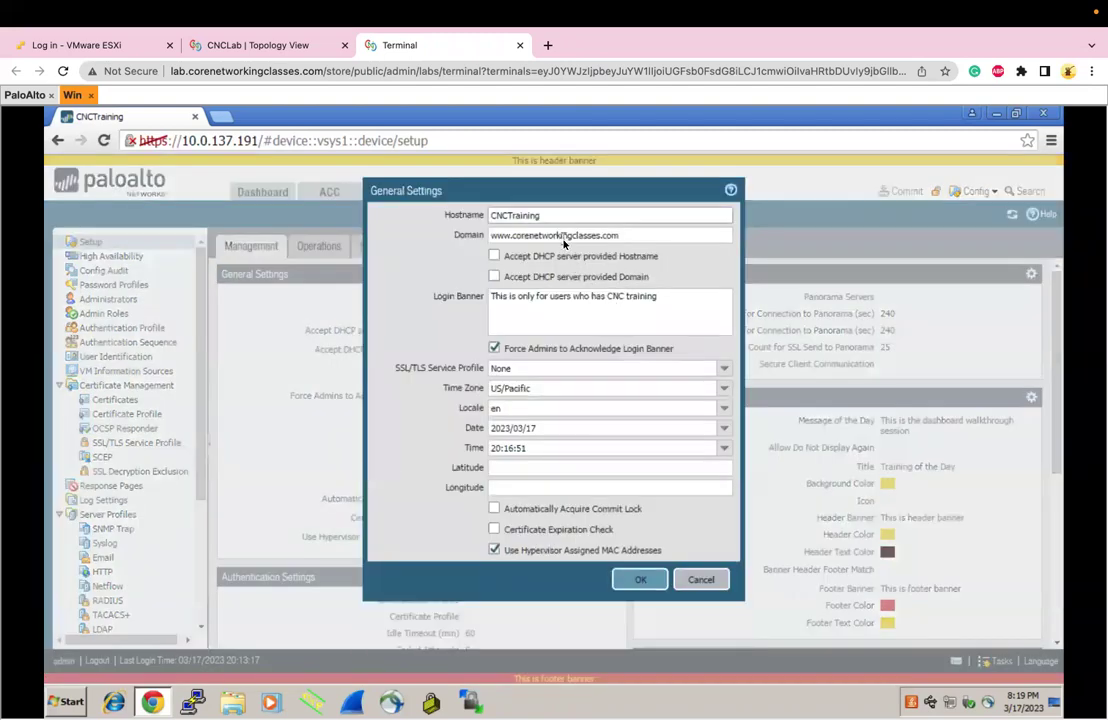
pyautogui.press('BackSpace')
pyautogui.press('BackSpace')
pyautogui.press('BackSpace')
pyautogui.press('BackSpace')
pyautogui.press('BackSpace')
pyautogui.press('BackSpace')
pyautogui.press('BackSpace')
pyautogui.press('BackSpace')
pyautogui.write('TestRevert')
pyautogui.click(645, 586)
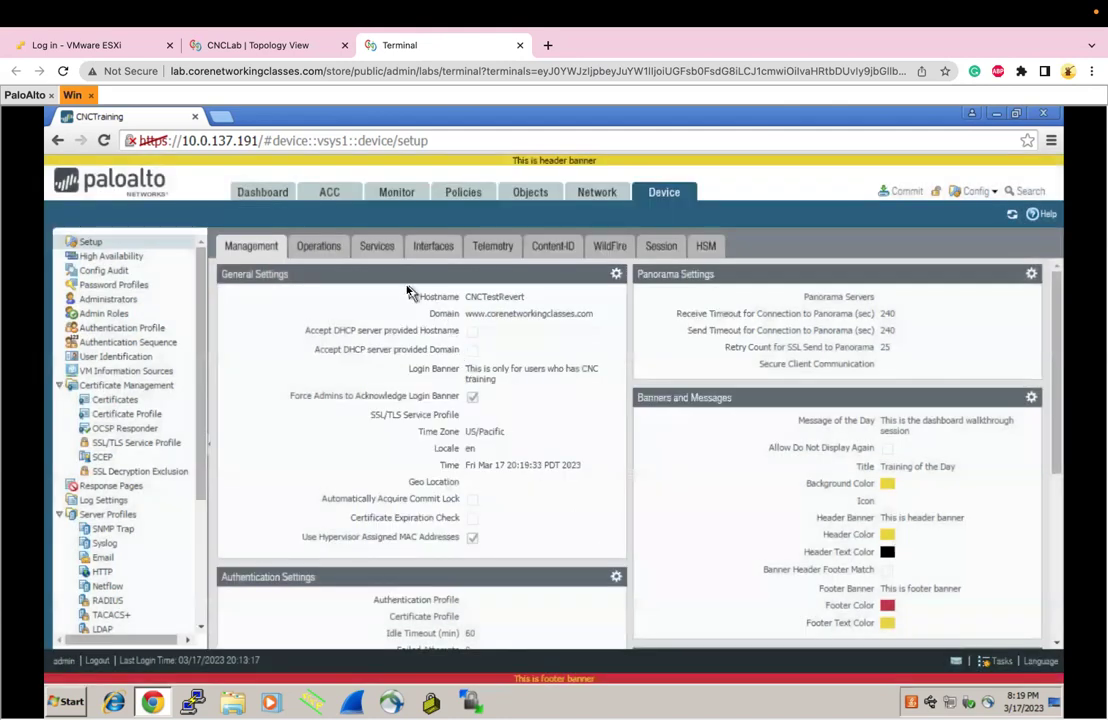
pyautogui.click(322, 247)
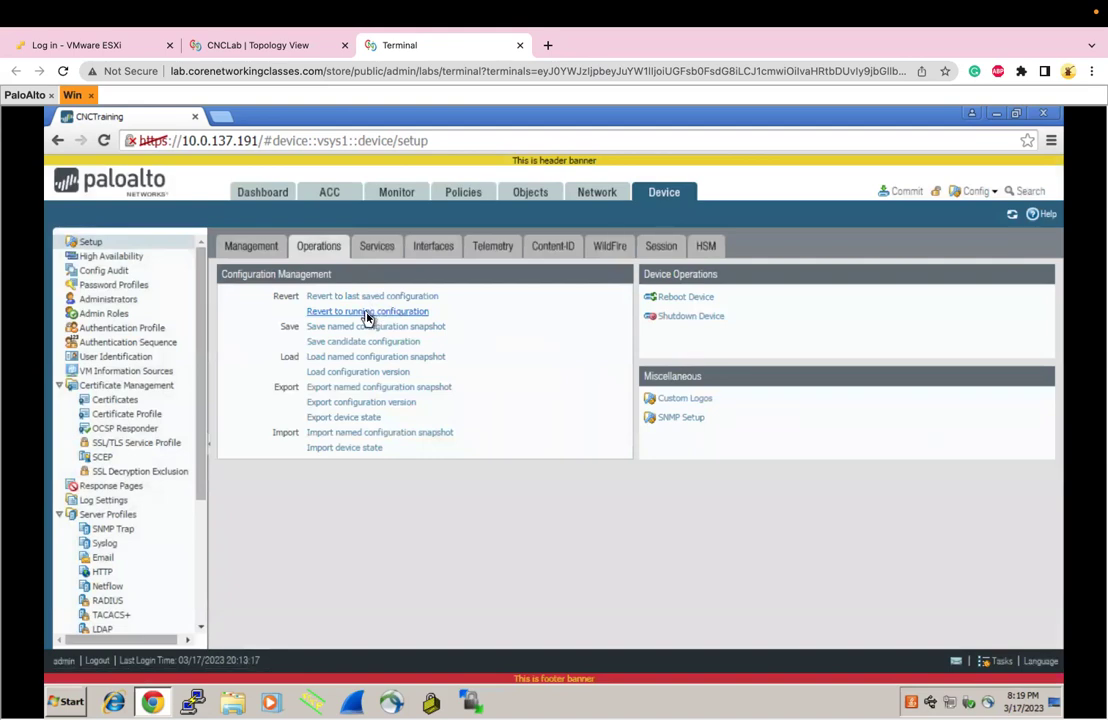
# Save the candidate configuration changes to the snapshot and dismiss the saved message
pyautogui.click(250, 246)
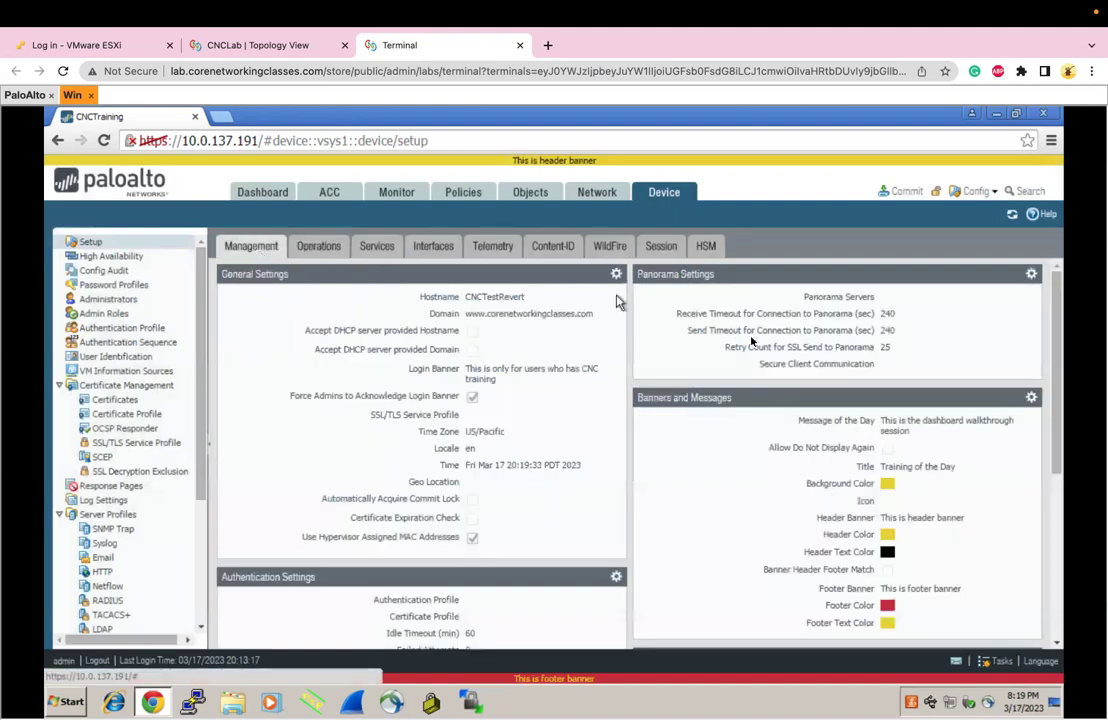
pyautogui.click(975, 191)
pyautogui.click(979, 214)
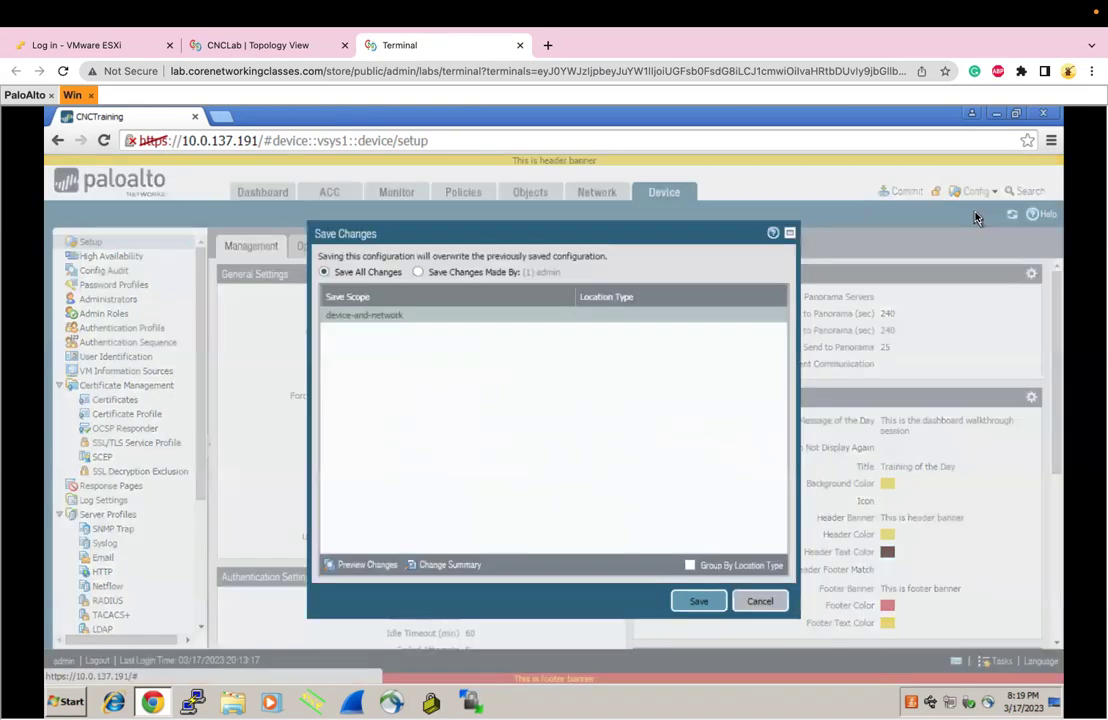
pyautogui.click(698, 601)
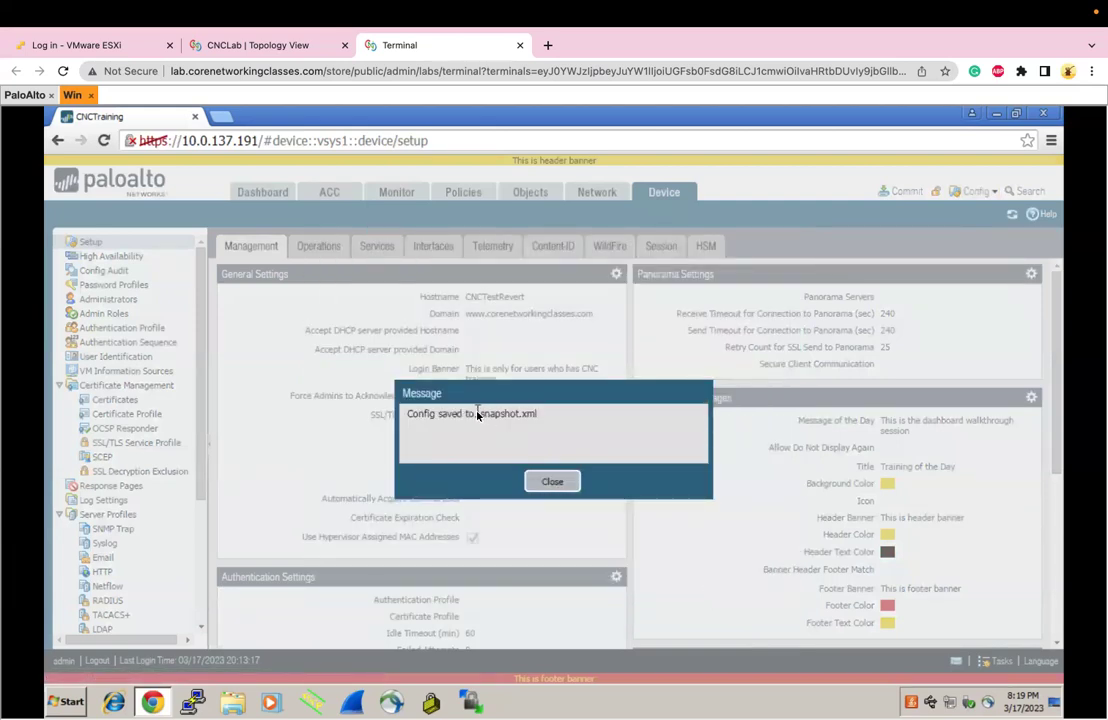
pyautogui.click(553, 482)
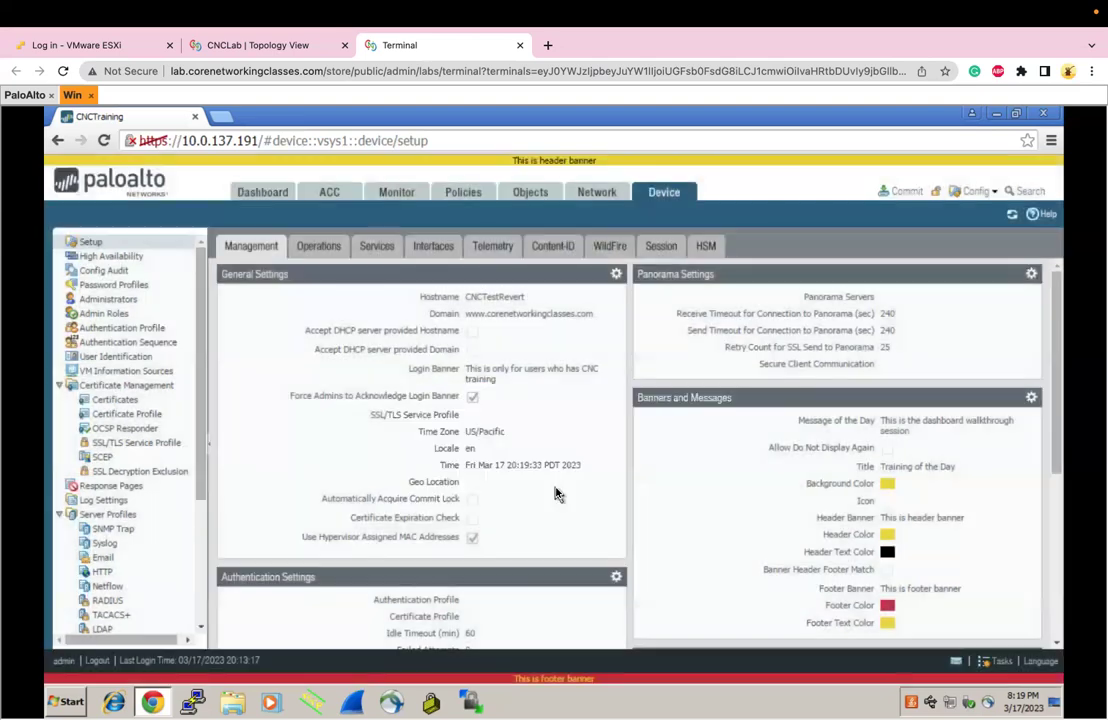
# Check the firewall console prompt, which still reads admin@CNCTraining
pyautogui.moveTo(484, 298); pyautogui.dragTo(525, 297)
pyautogui.click(28, 95)
pyautogui.press('Return')
pyautogui.press('Return')
pyautogui.press('Return')
pyautogui.press('Return')
pyautogui.press('Return')
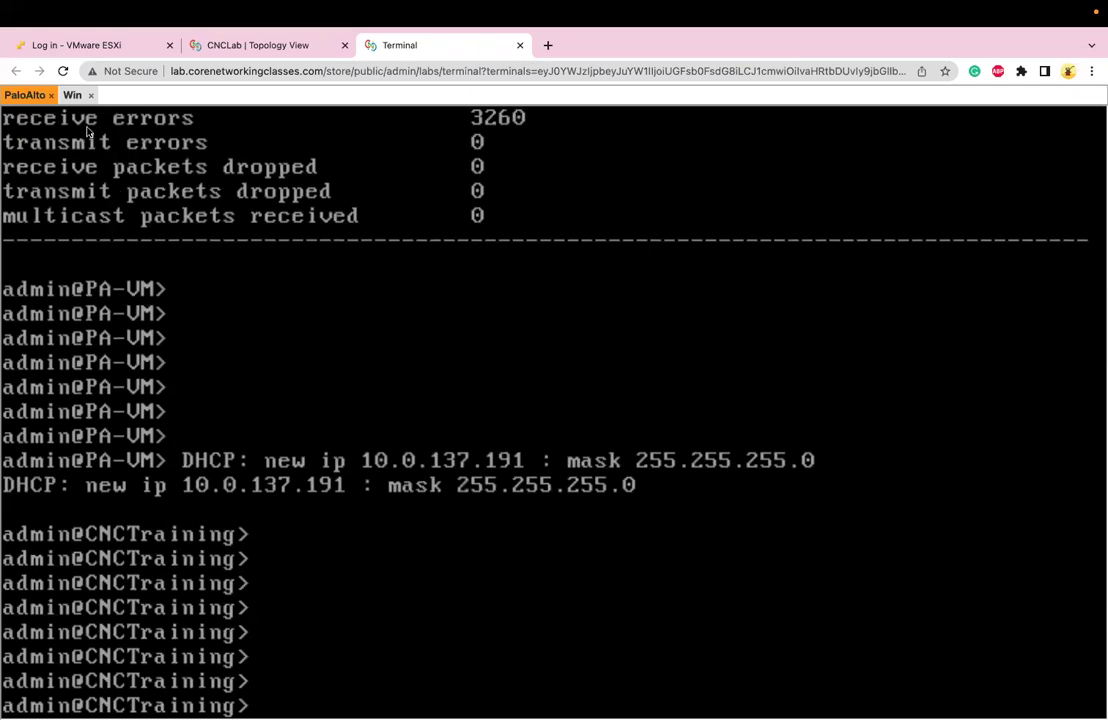
# Back in the web UI on Operations, request a revert to the last saved configuration
pyautogui.click(72, 95)
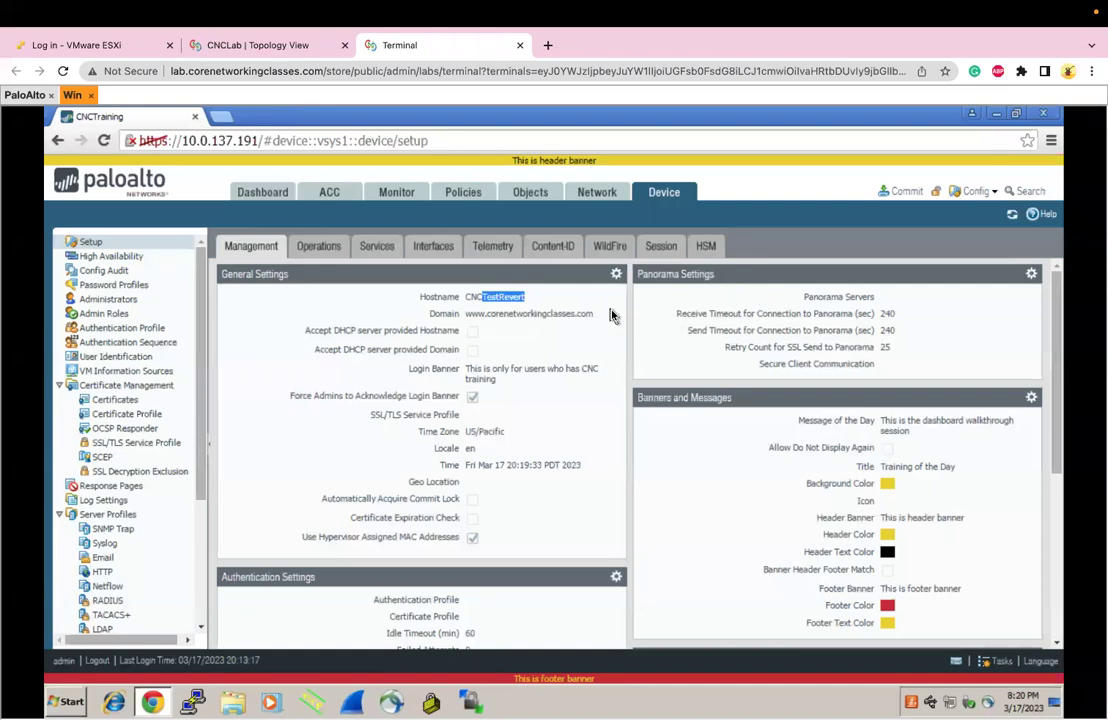
pyautogui.click(316, 246)
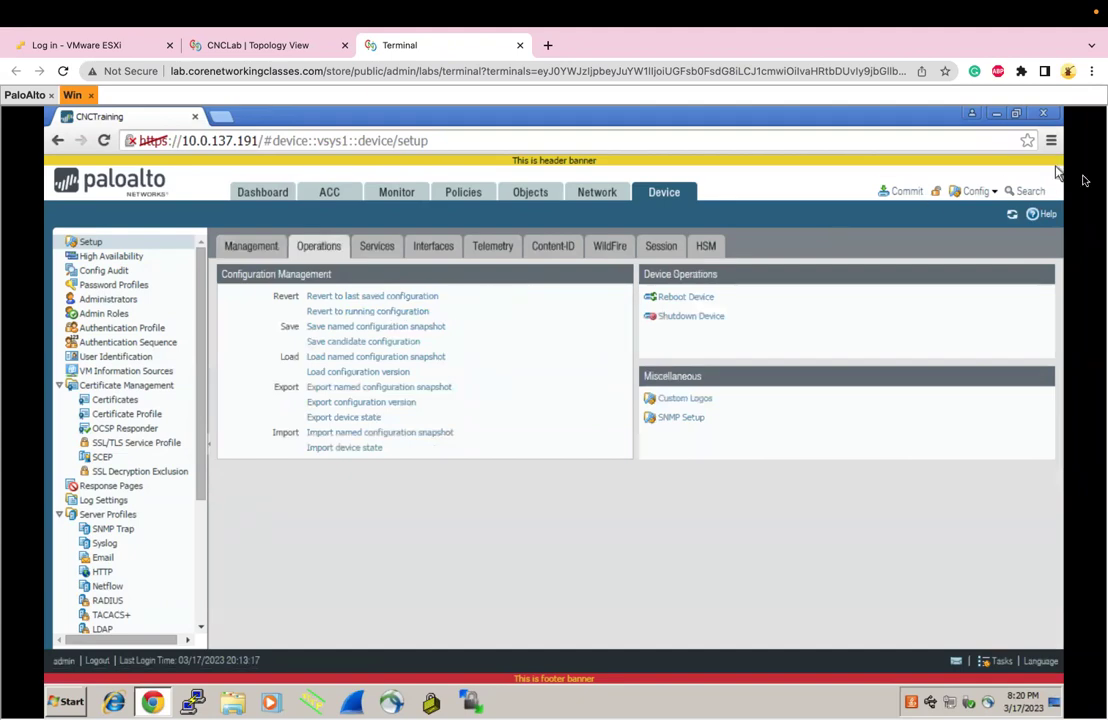
pyautogui.click(996, 194)
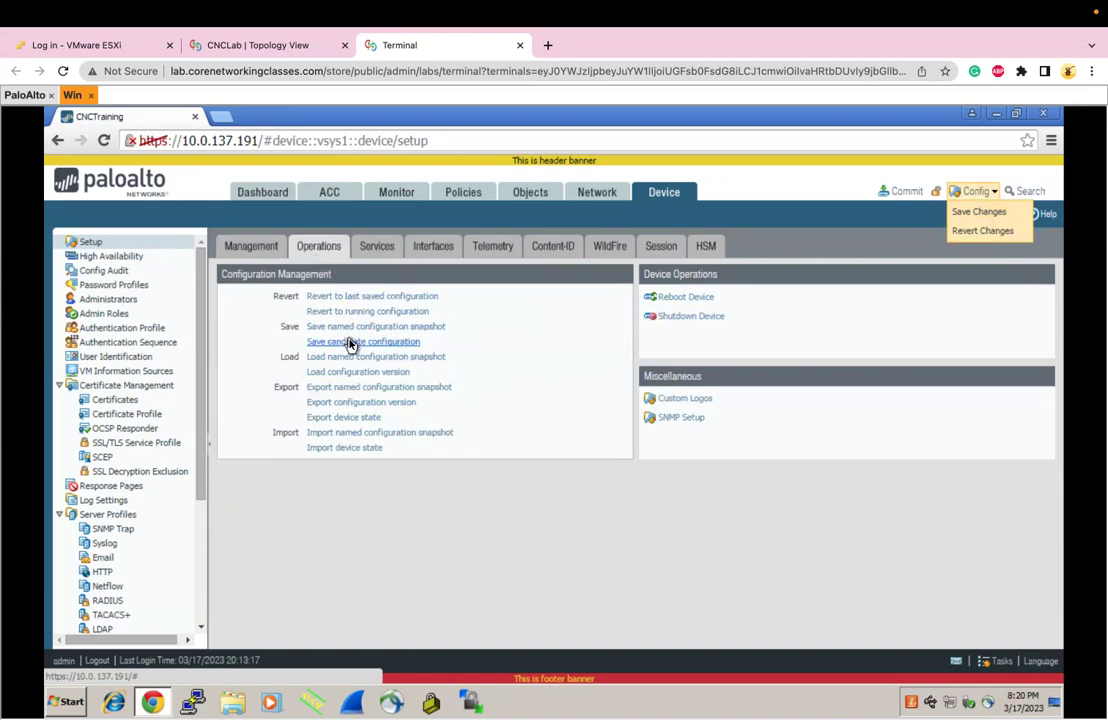
pyautogui.click(428, 297)
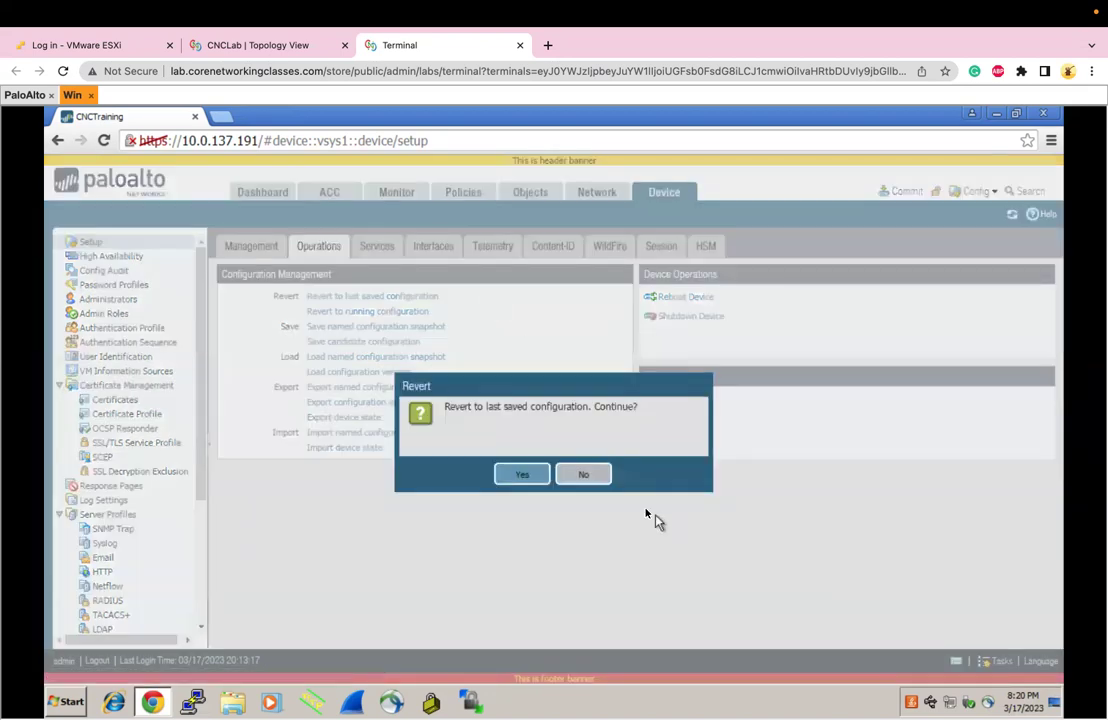
# Decline the revert to the last saved configuration and reopen the Config menu
pyautogui.click(588, 475)
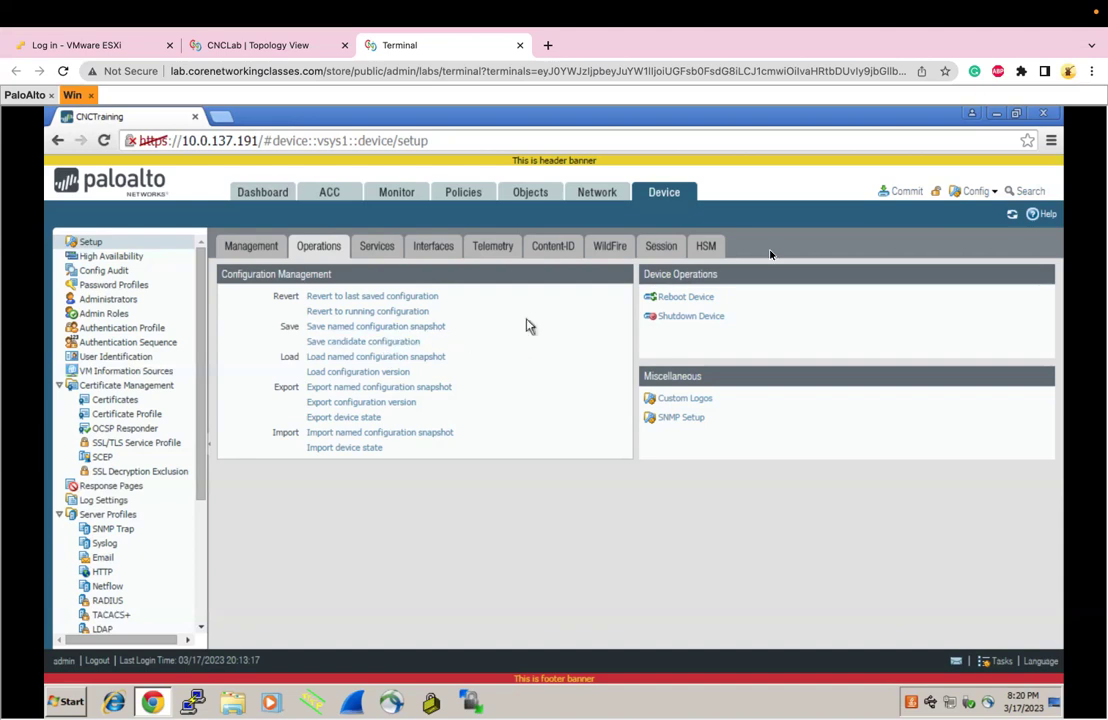
pyautogui.click(968, 200)
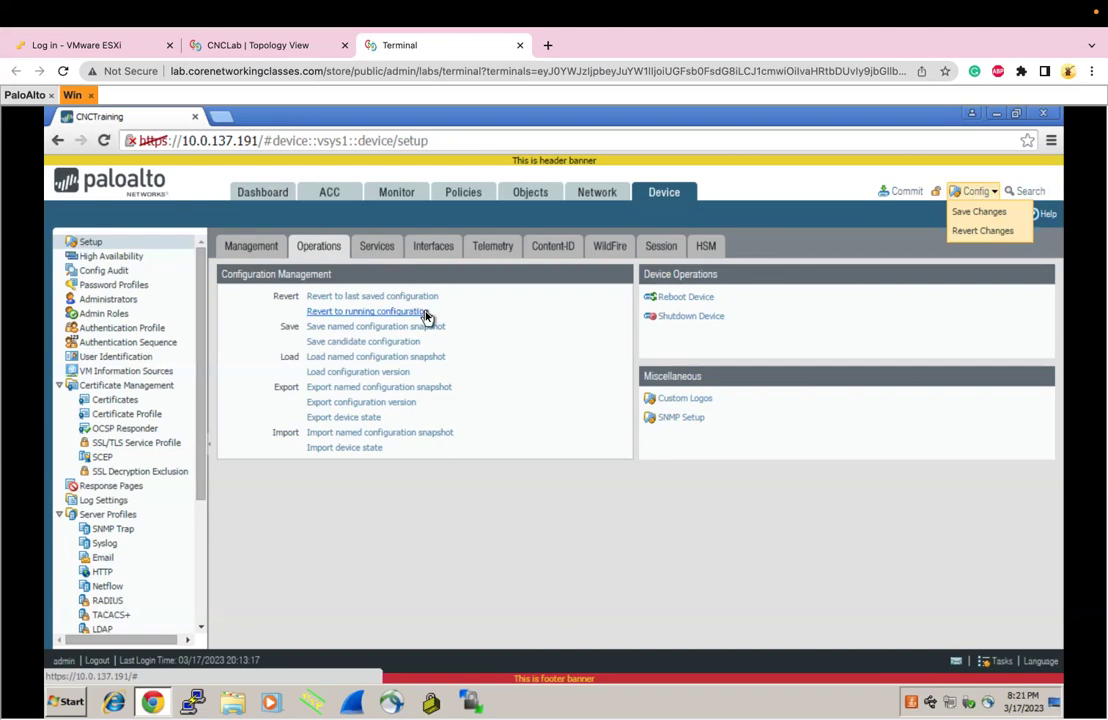
# Revert the firewall to running-config.xml and dismiss the 'Config loaded' message
pyautogui.click(425, 313)
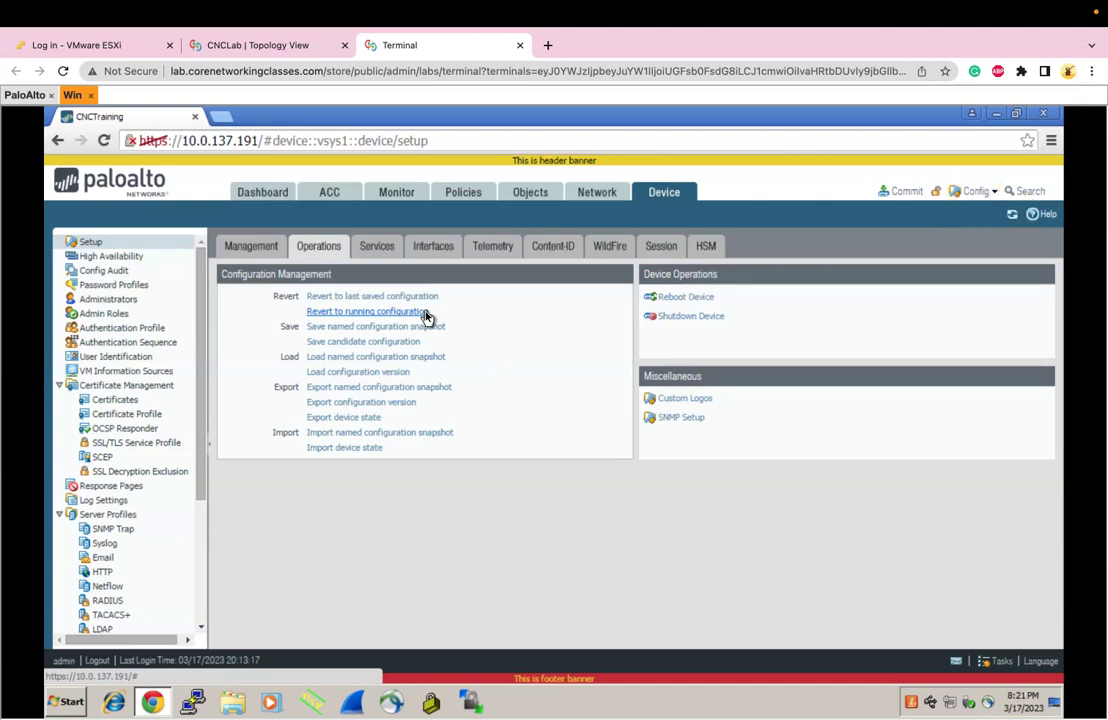
pyautogui.click(522, 474)
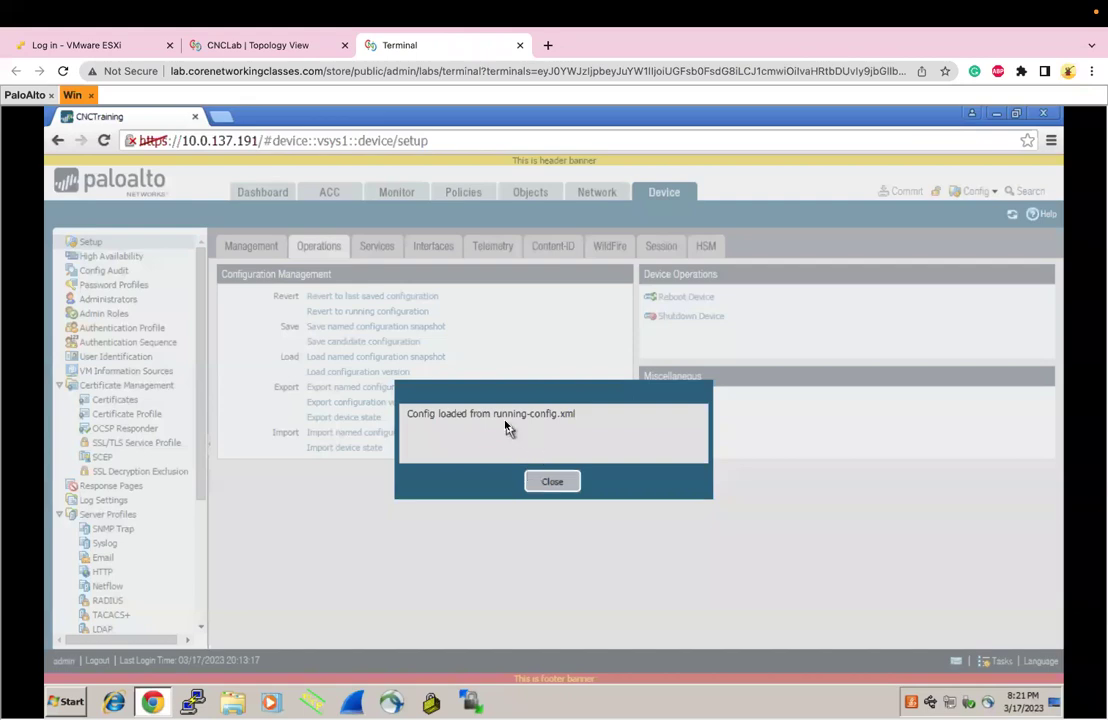
pyautogui.moveTo(495, 413); pyautogui.dragTo(573, 421)
pyautogui.click(552, 481)
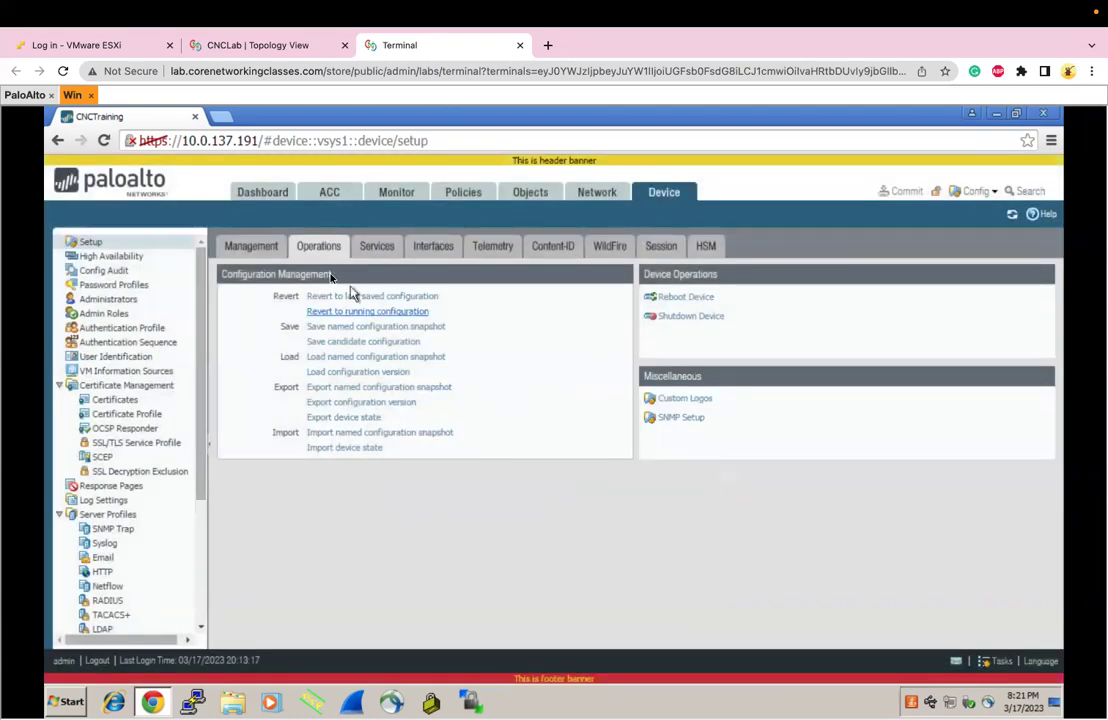
# Check the hostname CNCTraining, then revert to the last saved configuration from .snapshot.xml
pyautogui.click(252, 247)
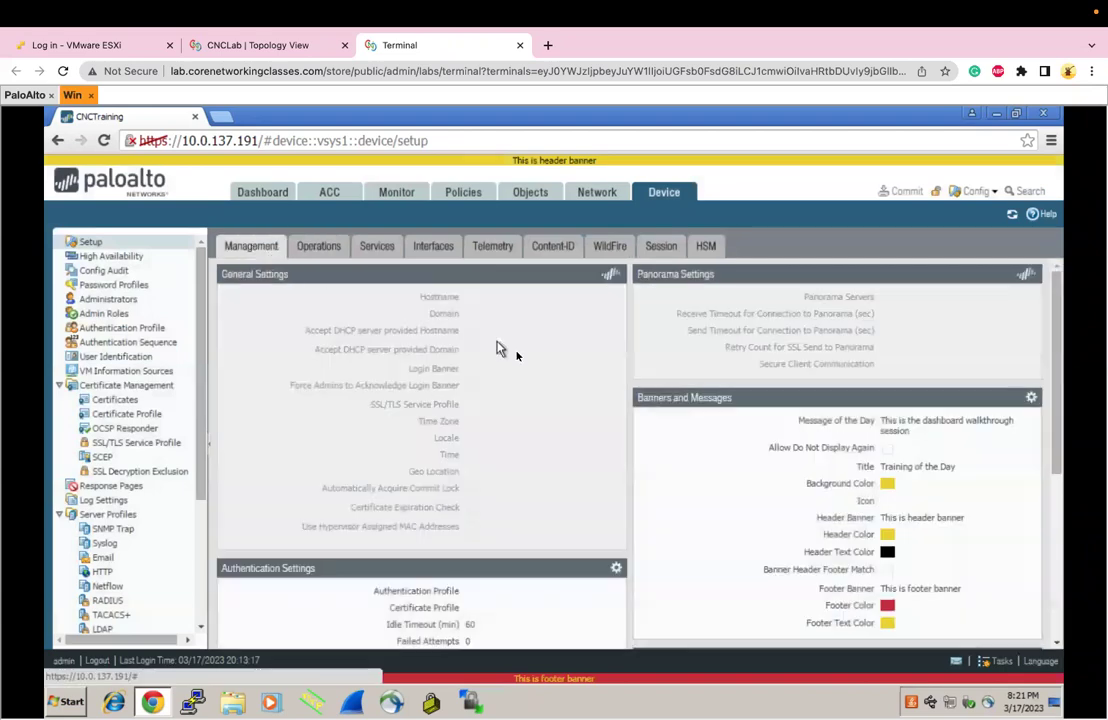
pyautogui.tripleClick(494, 300)
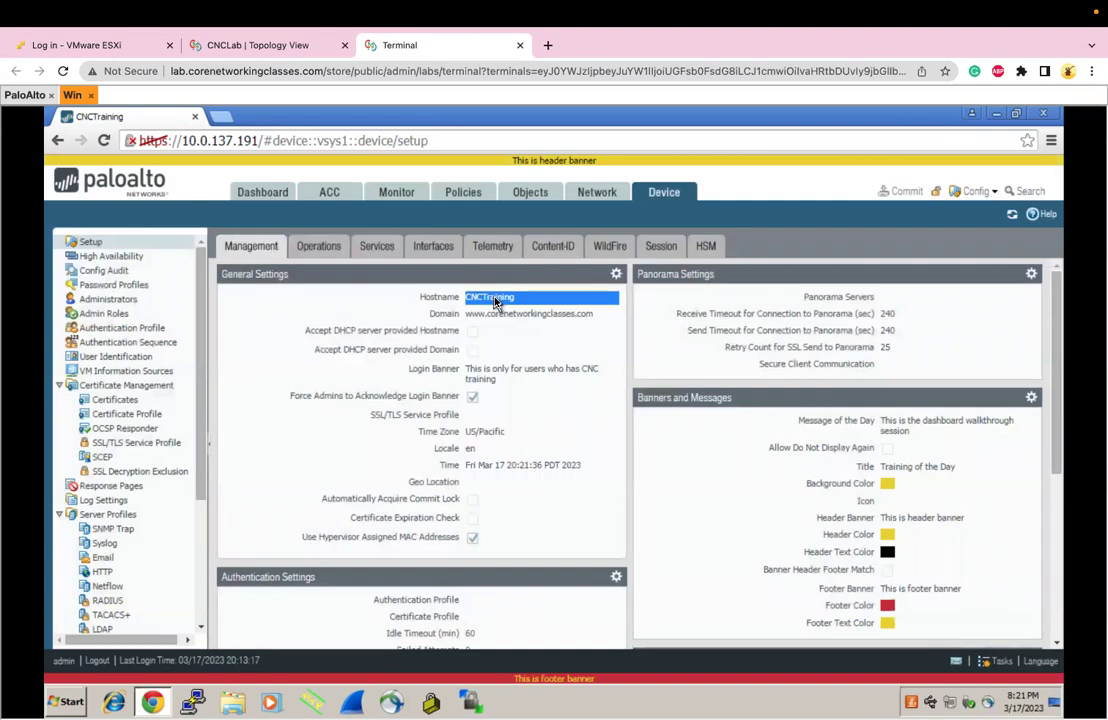
pyautogui.click(320, 247)
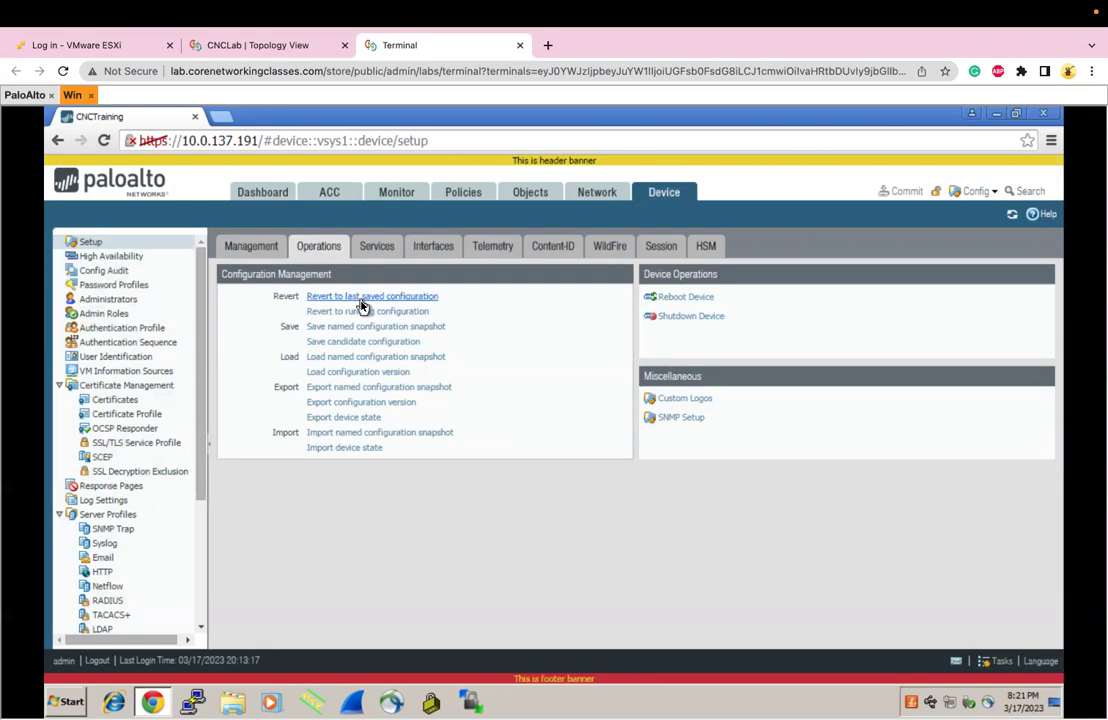
pyautogui.click(361, 299)
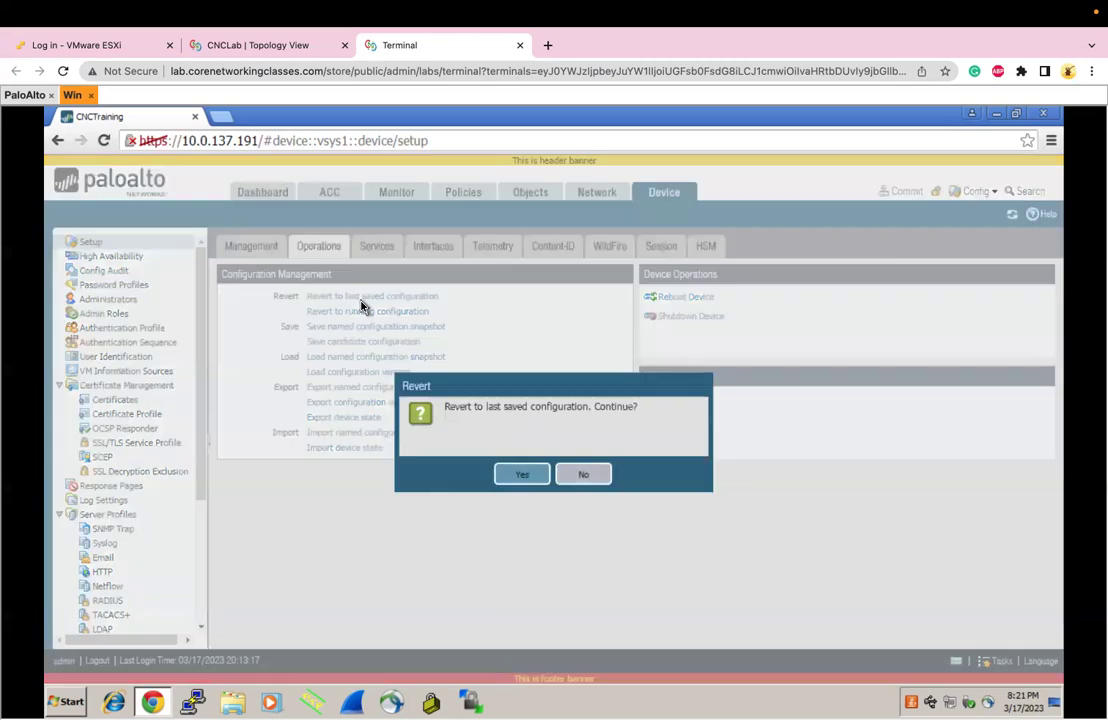
pyautogui.click(506, 476)
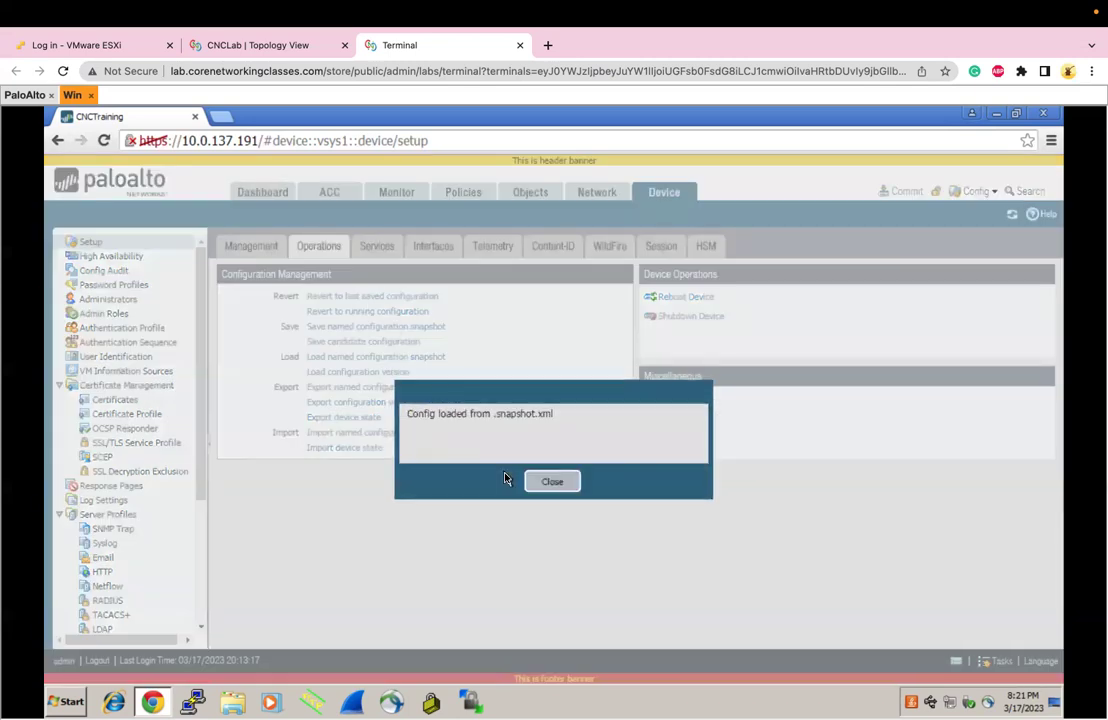
pyautogui.moveTo(494, 420); pyautogui.dragTo(561, 419)
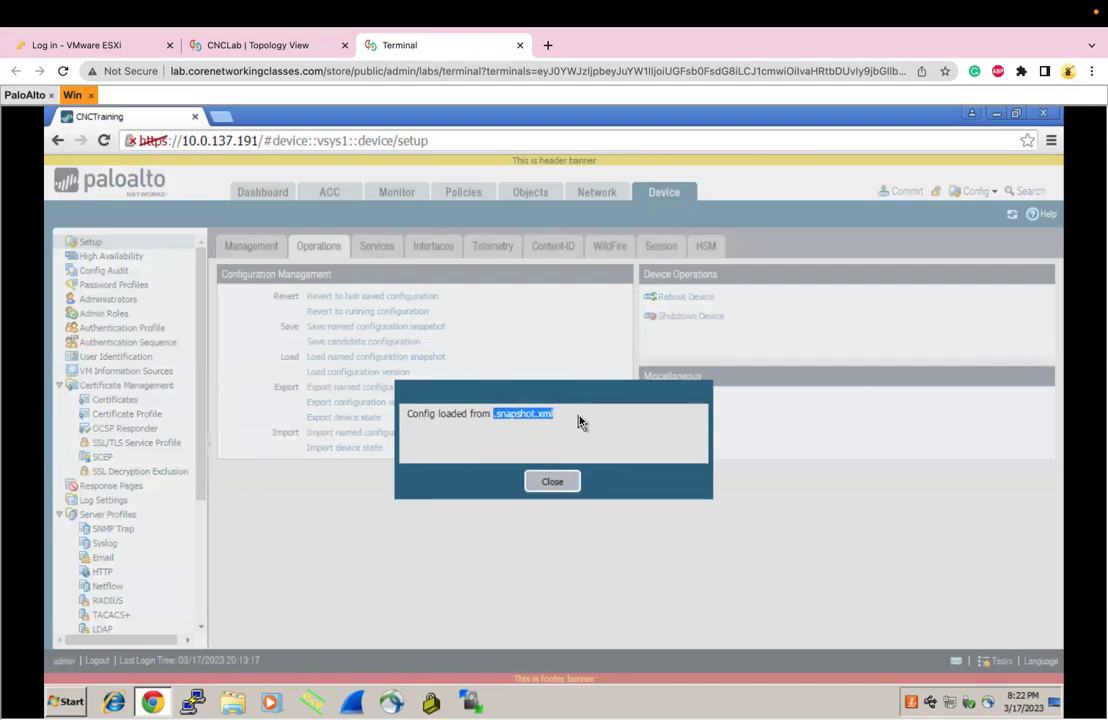
# Confirm the reverted hostname reads CNCTestRevert, then switch over to the OneNote sketch
pyautogui.click(552, 481)
pyautogui.click(252, 247)
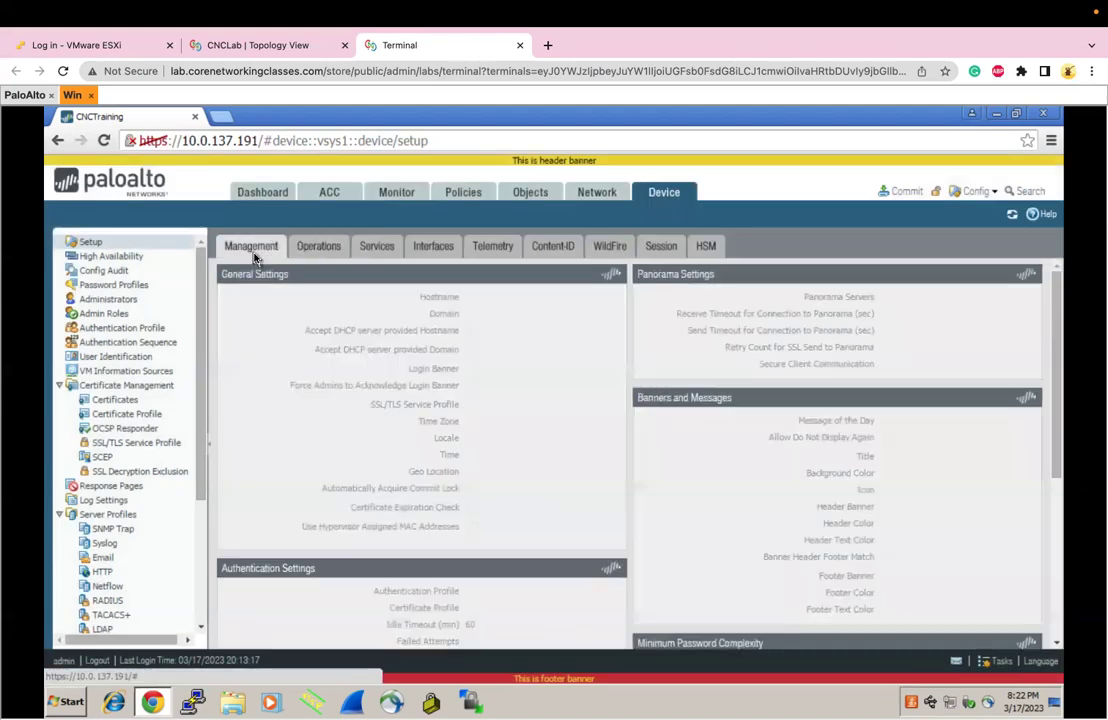
pyautogui.doubleClick(486, 298)
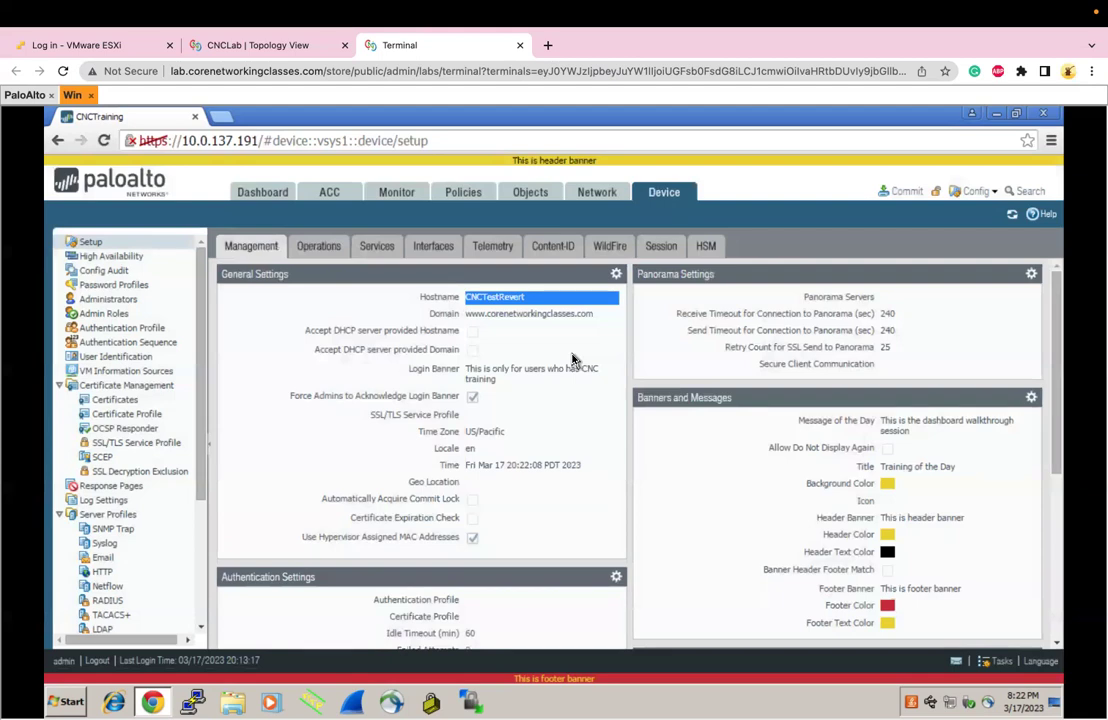
pyautogui.click(318, 247)
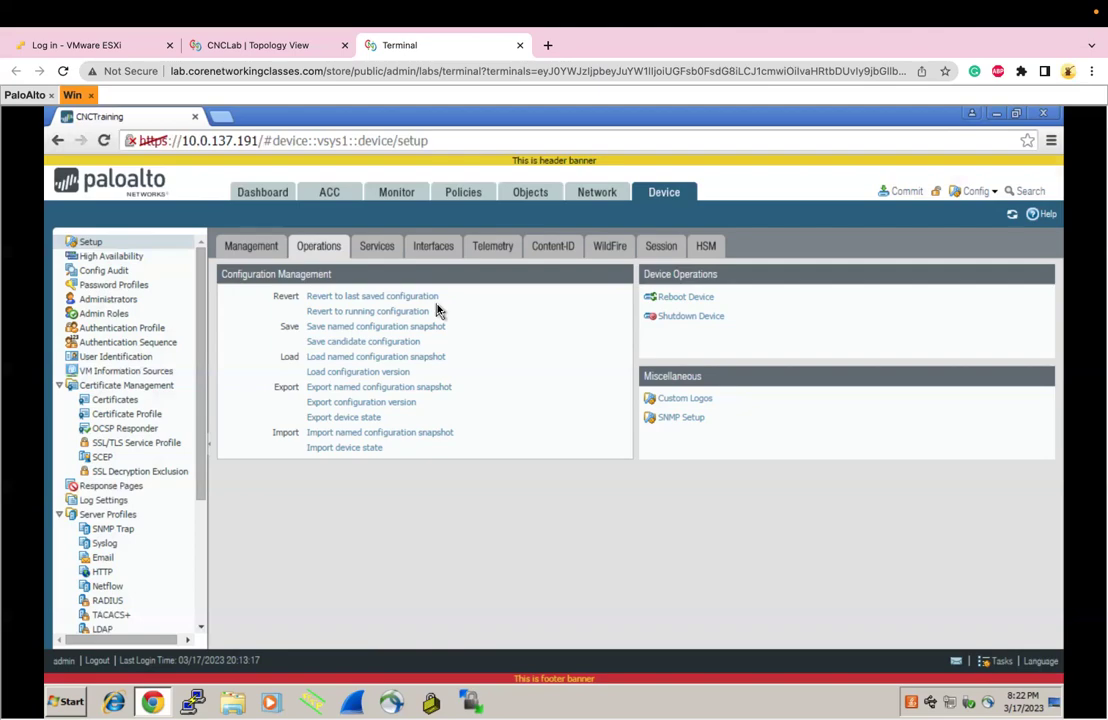
pyautogui.hotkey('ctrl', 'Right')
pyautogui.scroll(-5, 437, 311)
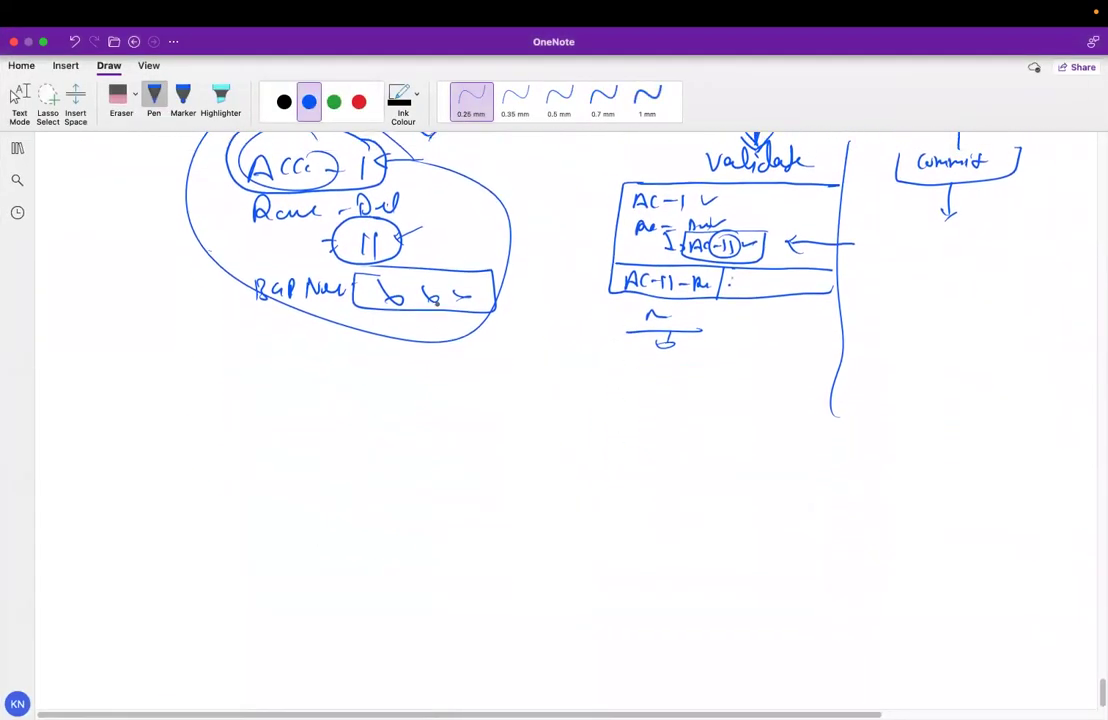
# Handwrite Save with an arrow pointing down to .Snapshot.xml
pyautogui.moveTo(87, 455); pyautogui.dragTo(112, 462)
pyautogui.moveTo(114, 451); pyautogui.dragTo(116, 468)
pyautogui.scroll(-5, 98, 666)
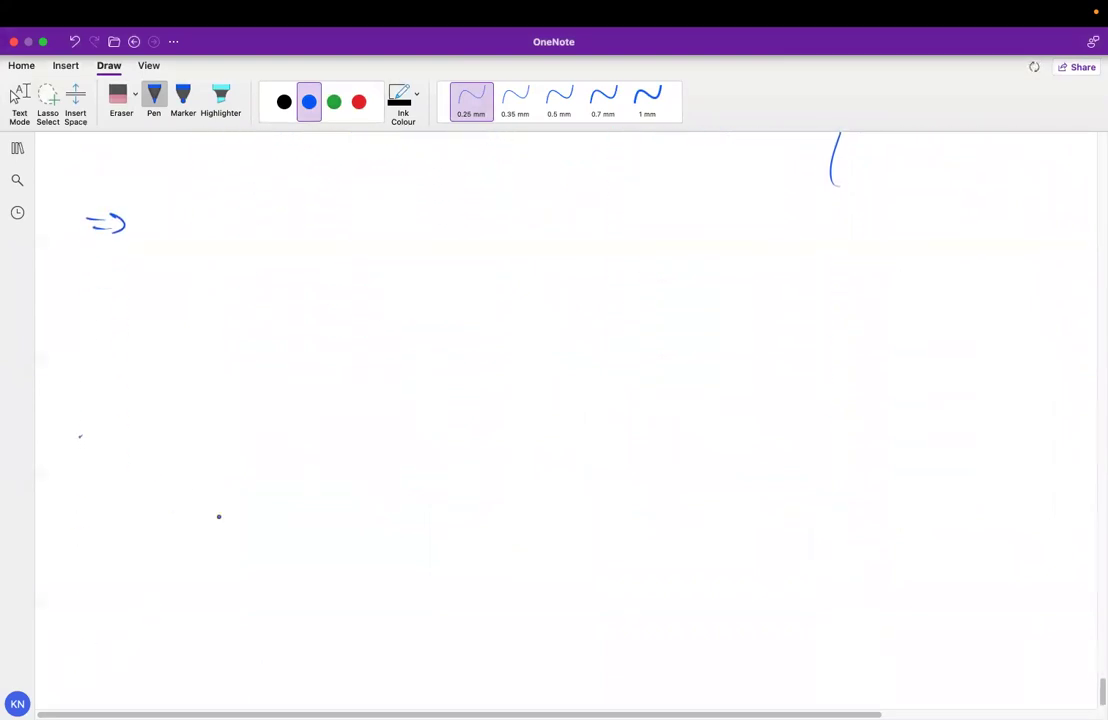
pyautogui.moveTo(160, 207)
pyautogui.mouseDown()
pyautogui.moveTo(141, 229)
pyautogui.moveTo(177, 227)
pyautogui.mouseUp()
pyautogui.moveTo(180, 213)
pyautogui.mouseDown()
pyautogui.moveTo(207, 226)
pyautogui.moveTo(177, 290)
pyautogui.moveTo(176, 343)
pyautogui.mouseUp()
pyautogui.click(213, 222)
pyautogui.moveTo(156, 316); pyautogui.dragTo(176, 343)
pyautogui.click(108, 390)
pyautogui.moveTo(130, 379)
pyautogui.mouseDown()
pyautogui.moveTo(122, 396)
pyautogui.moveTo(185, 383)
pyautogui.moveTo(190, 395)
pyautogui.mouseUp()
pyautogui.moveTo(202, 377); pyautogui.dragTo(214, 396)
pyautogui.moveTo(218, 389); pyautogui.dragTo(260, 394)
pyautogui.click(242, 390)
pyautogui.moveTo(266, 380)
pyautogui.mouseDown()
pyautogui.moveTo(267, 394)
pyautogui.moveTo(287, 393)
pyautogui.mouseUp()
pyautogui.moveTo(291, 378); pyautogui.dragTo(299, 393)
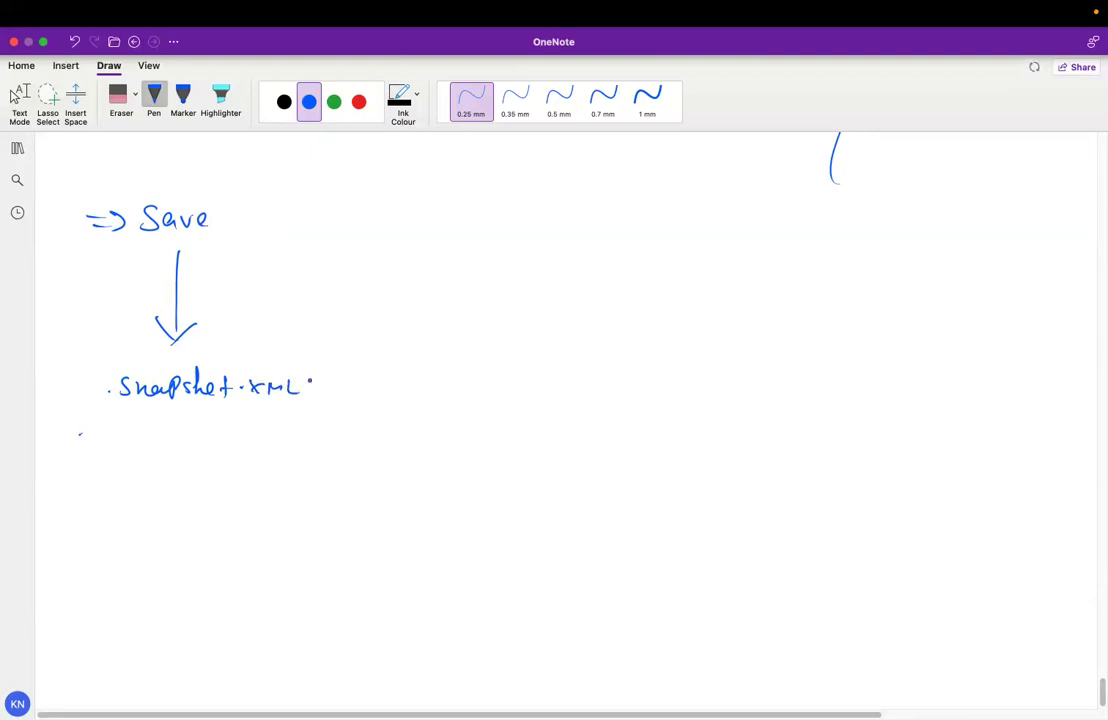
# Handwrite commit beside it with an arrow down to the Running xml file
pyautogui.moveTo(418, 209); pyautogui.dragTo(511, 220)
pyautogui.click(501, 213)
pyautogui.moveTo(503, 213); pyautogui.dragTo(521, 213)
pyautogui.moveTo(464, 237); pyautogui.dragTo(464, 327)
pyautogui.moveTo(443, 314)
pyautogui.mouseDown()
pyautogui.moveTo(457, 333)
pyautogui.moveTo(479, 320)
pyautogui.mouseUp()
pyautogui.moveTo(419, 372)
pyautogui.mouseDown()
pyautogui.moveTo(436, 389)
pyautogui.moveTo(504, 386)
pyautogui.mouseUp()
pyautogui.moveTo(505, 378)
pyautogui.mouseDown()
pyautogui.moveTo(510, 395)
pyautogui.moveTo(532, 376)
pyautogui.moveTo(538, 386)
pyautogui.mouseUp()
pyautogui.moveTo(546, 376); pyautogui.dragTo(584, 377)
pyautogui.moveTo(591, 368)
pyautogui.mouseDown()
pyautogui.moveTo(604, 384)
pyautogui.moveTo(591, 384)
pyautogui.mouseUp()
pyautogui.moveTo(610, 384)
pyautogui.mouseDown()
pyautogui.moveTo(613, 368)
pyautogui.moveTo(661, 384)
pyautogui.mouseUp()
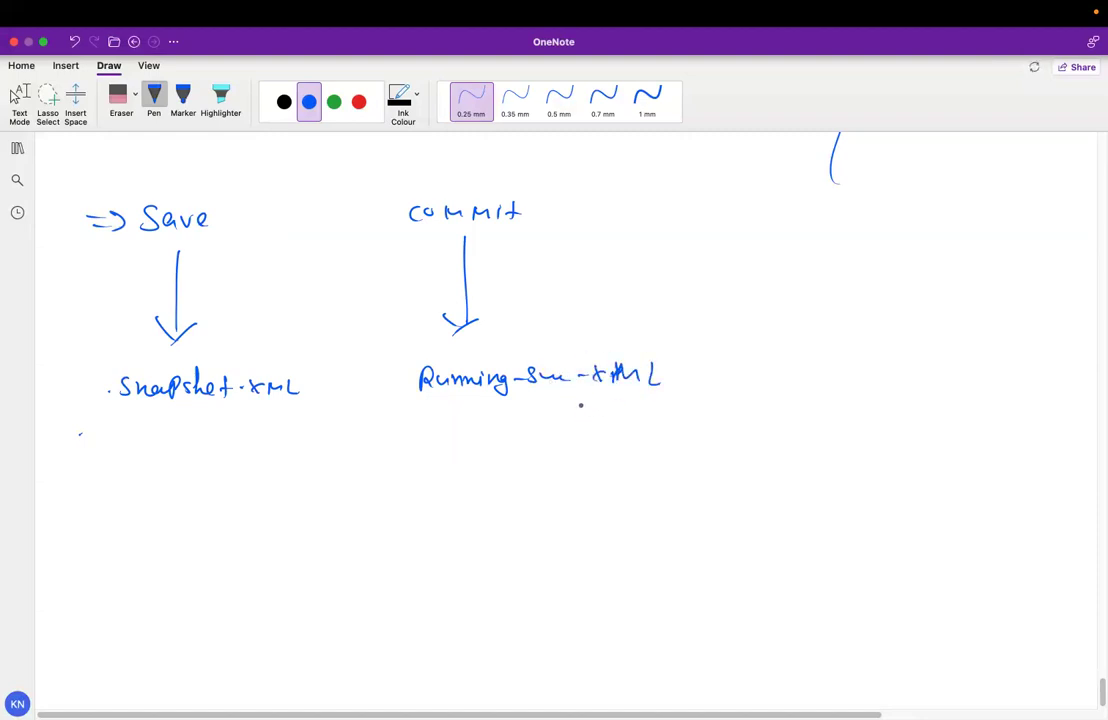
# Sketch a two-column list below Snapshot.xml, then erase it with the Eraser
pyautogui.moveTo(131, 468); pyautogui.dragTo(189, 462)
pyautogui.moveTo(101, 494); pyautogui.dragTo(140, 478)
pyautogui.moveTo(103, 517); pyautogui.dragTo(143, 498)
pyautogui.moveTo(103, 531)
pyautogui.mouseDown()
pyautogui.moveTo(140, 512)
pyautogui.moveTo(138, 524)
pyautogui.mouseUp()
pyautogui.moveTo(105, 558)
pyautogui.mouseDown()
pyautogui.moveTo(136, 536)
pyautogui.moveTo(93, 602)
pyautogui.mouseUp()
pyautogui.moveTo(110, 597); pyautogui.dragTo(163, 596)
pyautogui.moveTo(241, 449); pyautogui.dragTo(194, 633)
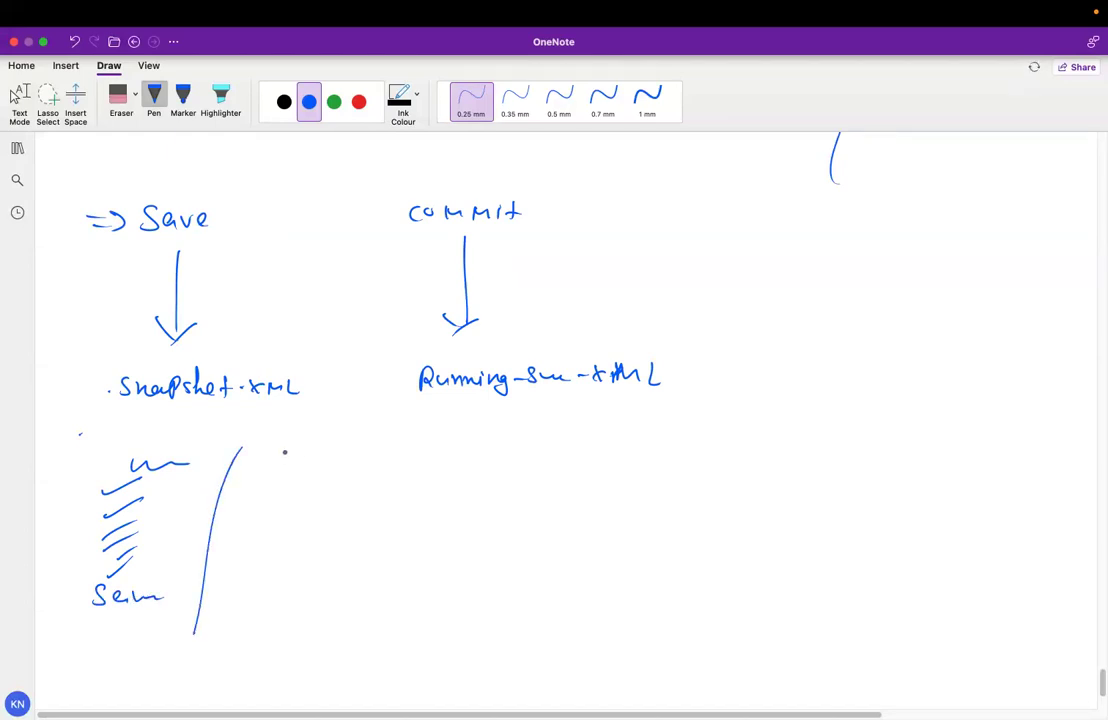
pyautogui.moveTo(277, 457)
pyautogui.mouseDown()
pyautogui.moveTo(323, 462)
pyautogui.moveTo(320, 506)
pyautogui.mouseUp()
pyautogui.moveTo(267, 534); pyautogui.dragTo(307, 536)
pyautogui.moveTo(272, 556); pyautogui.dragTo(274, 561)
pyautogui.moveTo(150, 576); pyautogui.dragTo(190, 600)
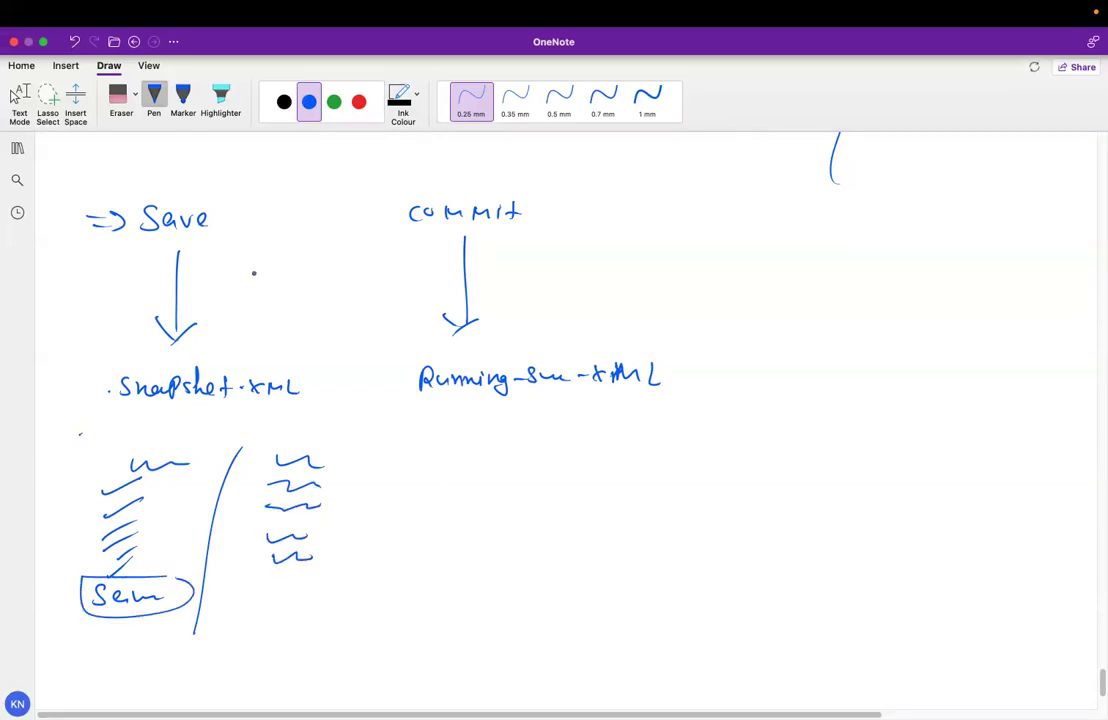
pyautogui.click(121, 95)
pyautogui.moveTo(223, 371)
pyautogui.mouseDown()
pyautogui.moveTo(235, 470)
pyautogui.moveTo(327, 465)
pyautogui.moveTo(255, 571)
pyautogui.moveTo(148, 621)
pyautogui.moveTo(138, 561)
pyautogui.moveTo(95, 592)
pyautogui.mouseUp()
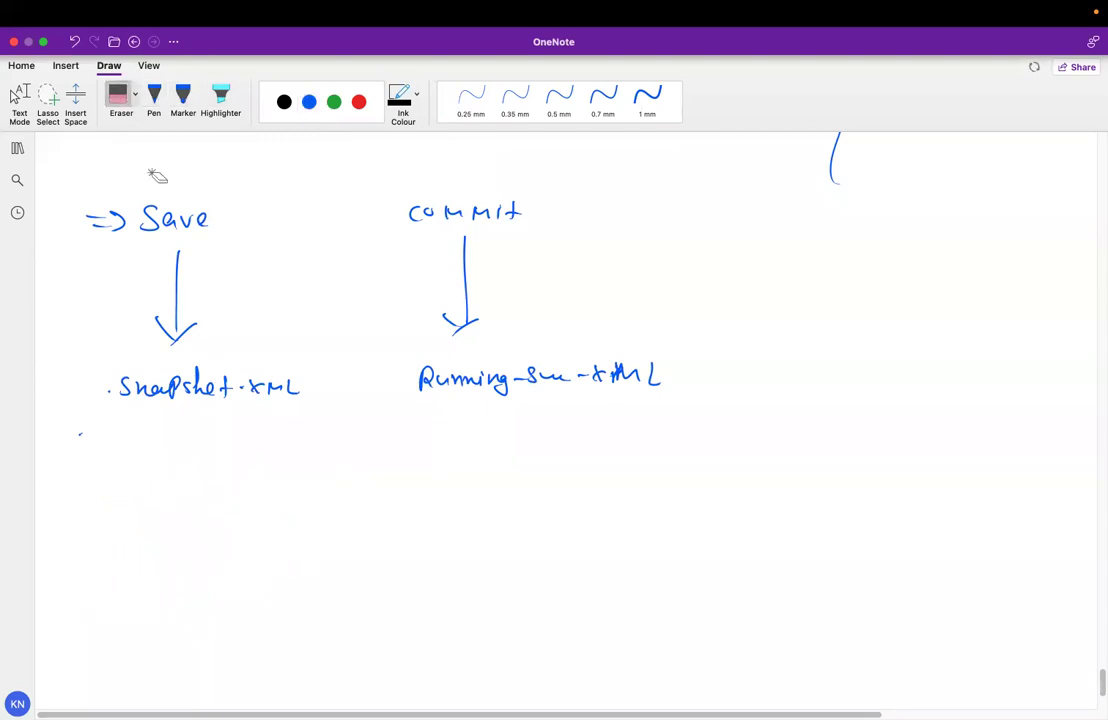
# With the blue pen, write (CNC Host) with Save below and an arrow to Snapshot.xml
pyautogui.click(154, 95)
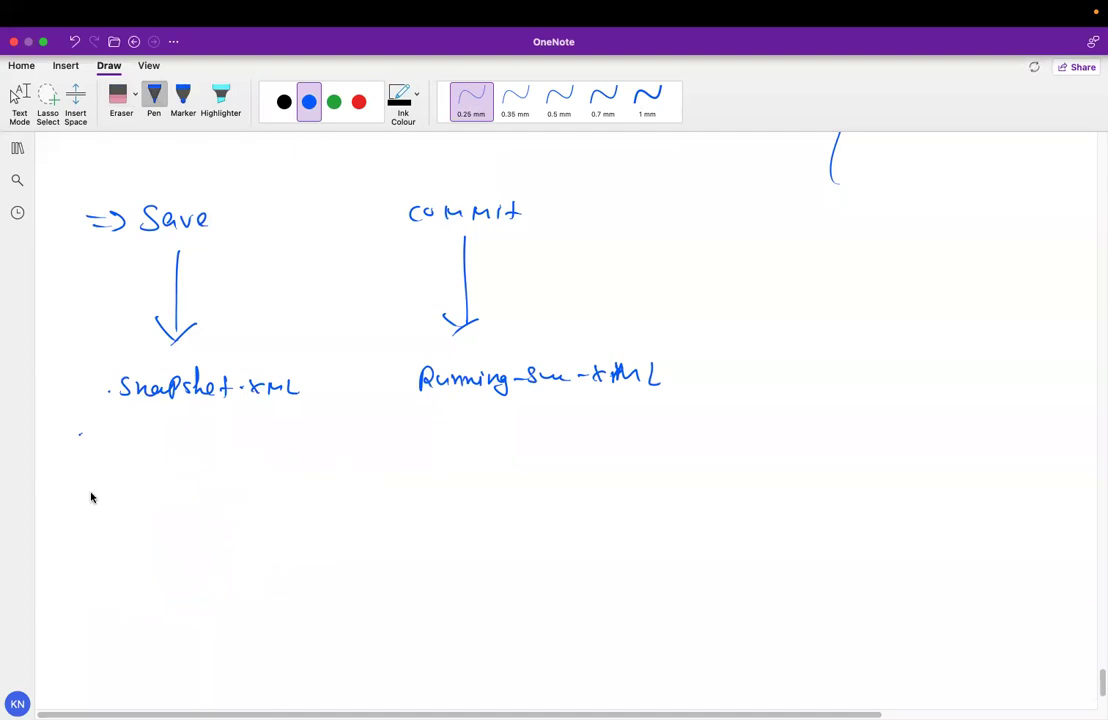
pyautogui.moveTo(92, 508)
pyautogui.mouseDown()
pyautogui.moveTo(146, 502)
pyautogui.moveTo(183, 517)
pyautogui.moveTo(191, 506)
pyautogui.mouseUp()
pyautogui.moveTo(122, 533)
pyautogui.mouseDown()
pyautogui.moveTo(122, 556)
pyautogui.moveTo(131, 546)
pyautogui.moveTo(99, 578)
pyautogui.mouseUp()
pyautogui.moveTo(112, 572); pyautogui.dragTo(165, 569)
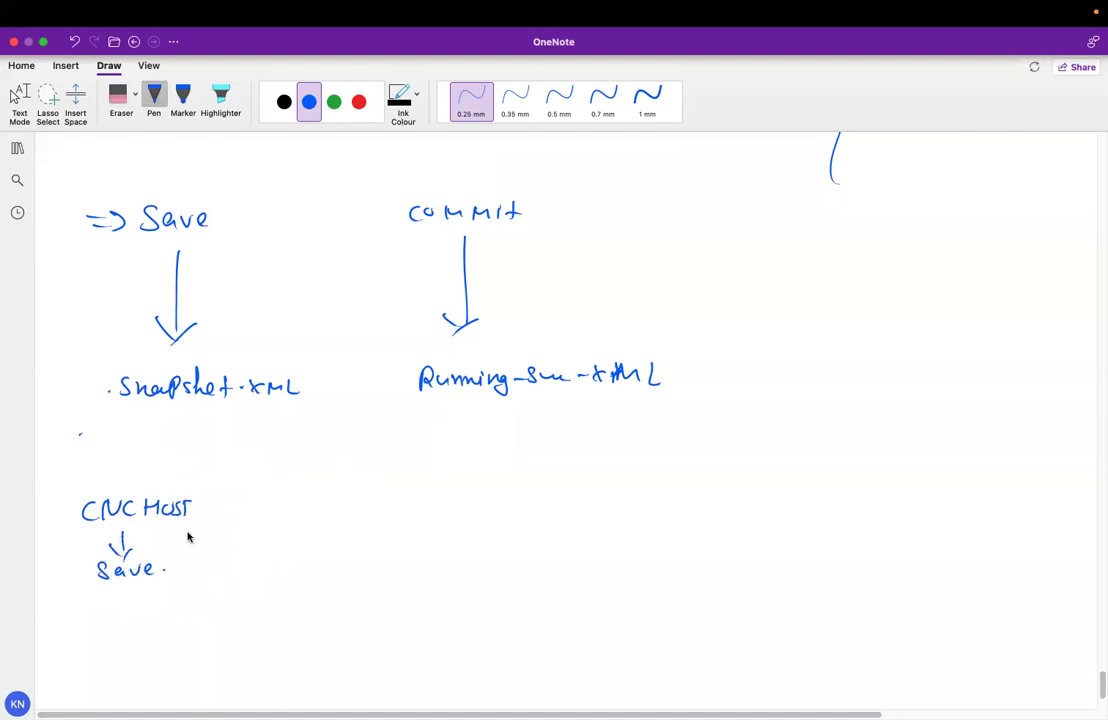
pyautogui.moveTo(75, 489); pyautogui.dragTo(71, 530)
pyautogui.moveTo(189, 490)
pyautogui.mouseDown()
pyautogui.moveTo(188, 521)
pyautogui.moveTo(236, 508)
pyautogui.moveTo(398, 505)
pyautogui.mouseUp()
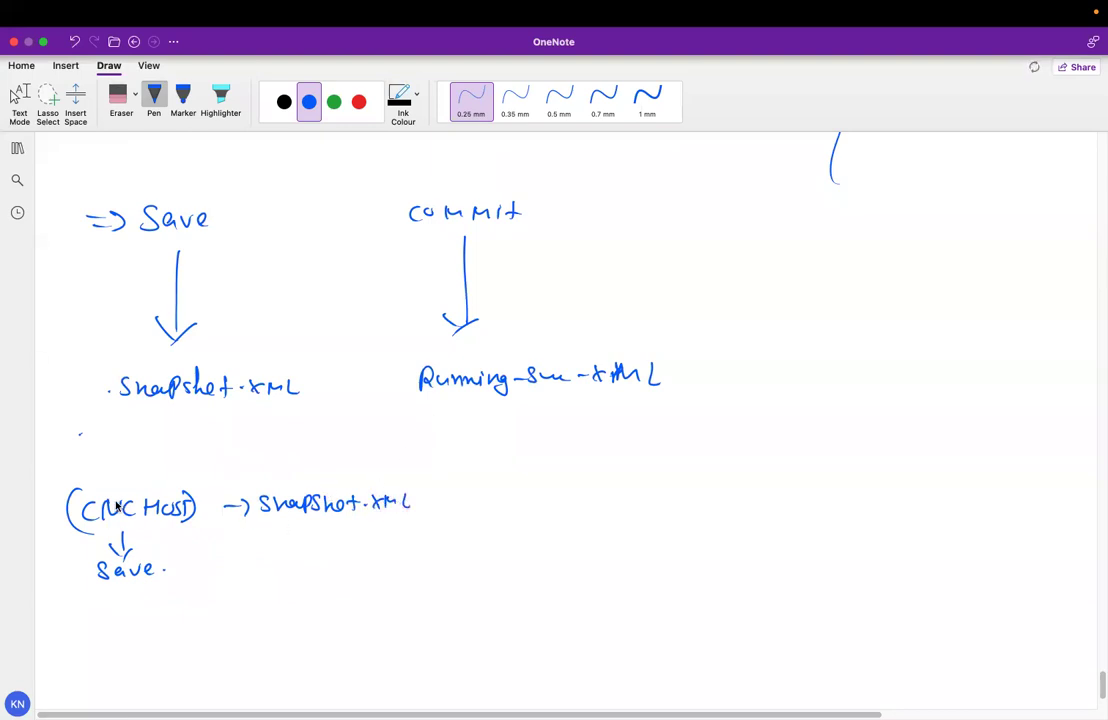
# Write a boxed CNC Host pointing to commit Running xml, and circle Snapshot.xml
pyautogui.moveTo(97, 619); pyautogui.dragTo(104, 633)
pyautogui.moveTo(110, 618)
pyautogui.mouseDown()
pyautogui.moveTo(141, 631)
pyautogui.moveTo(180, 621)
pyautogui.moveTo(211, 630)
pyautogui.moveTo(258, 613)
pyautogui.moveTo(358, 615)
pyautogui.mouseUp()
pyautogui.moveTo(200, 593)
pyautogui.mouseDown()
pyautogui.moveTo(69, 621)
pyautogui.moveTo(214, 618)
pyautogui.mouseUp()
pyautogui.moveTo(393, 602)
pyautogui.mouseDown()
pyautogui.moveTo(391, 616)
pyautogui.moveTo(500, 603)
pyautogui.moveTo(519, 616)
pyautogui.mouseUp()
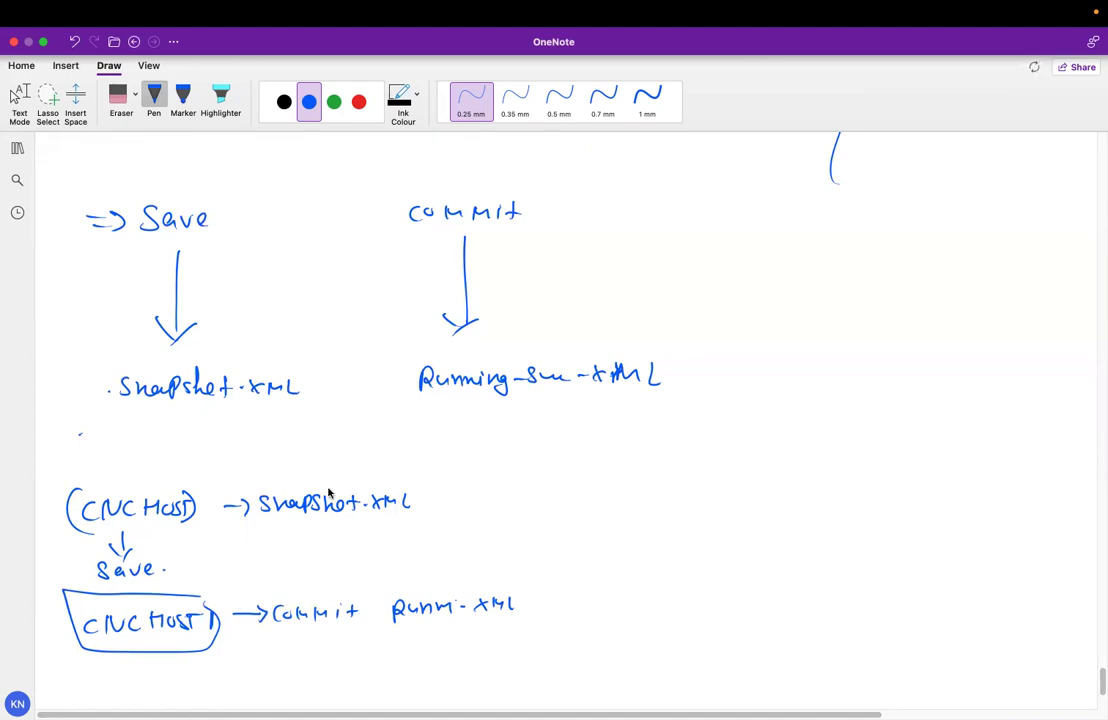
pyautogui.moveTo(366, 466)
pyautogui.mouseDown()
pyautogui.moveTo(265, 473)
pyautogui.moveTo(396, 477)
pyautogui.moveTo(370, 469)
pyautogui.mouseUp()
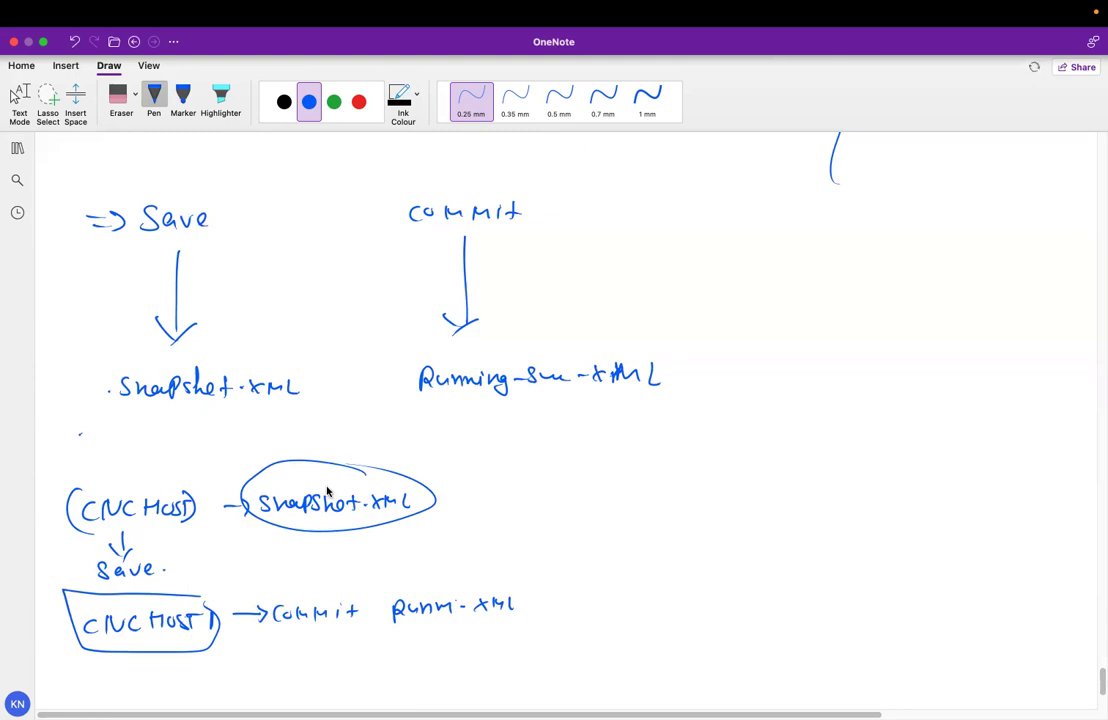
pyautogui.moveTo(190, 455)
pyautogui.mouseDown()
pyautogui.moveTo(173, 448)
pyautogui.moveTo(123, 469)
pyautogui.moveTo(150, 462)
pyautogui.mouseUp()
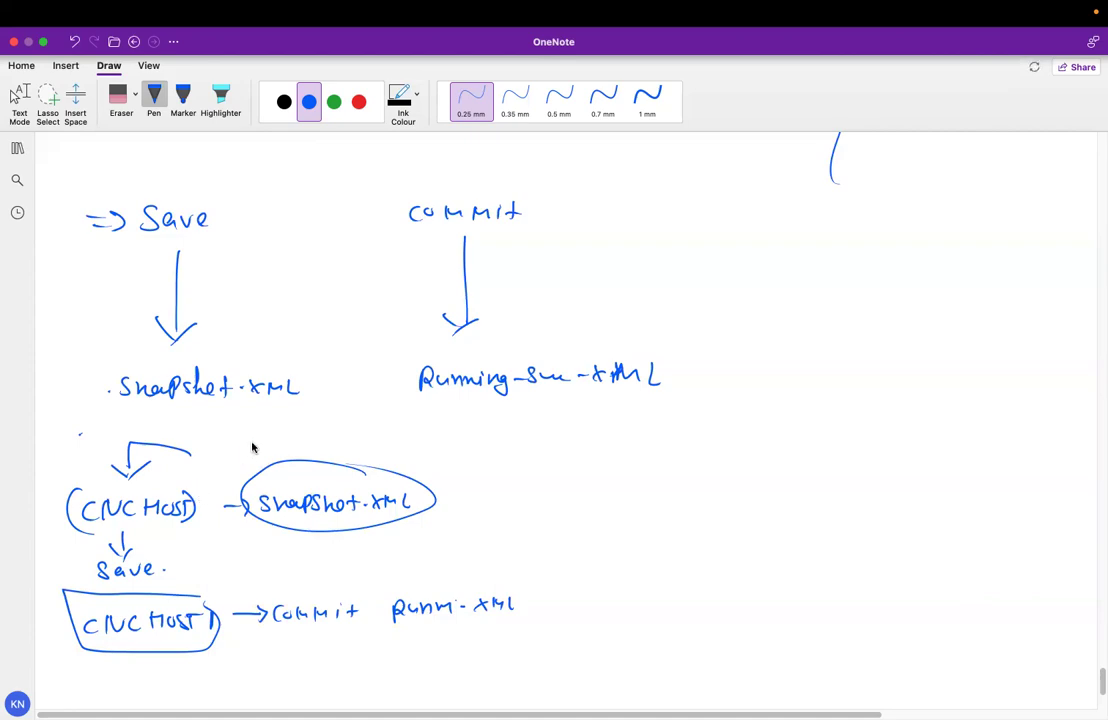
# Compare against the Palo Alto page, then add a small circled note right of the sketch
pyautogui.hotkey('ctrl', 'Left')
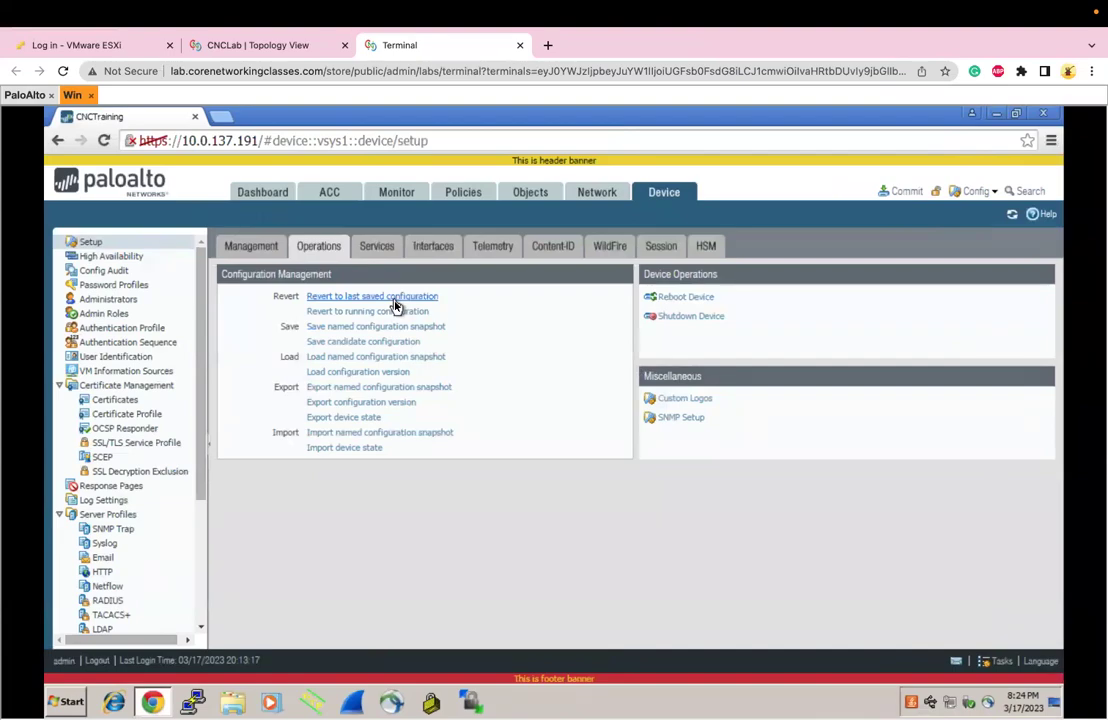
pyautogui.hotkey('ctrl', 'Right')
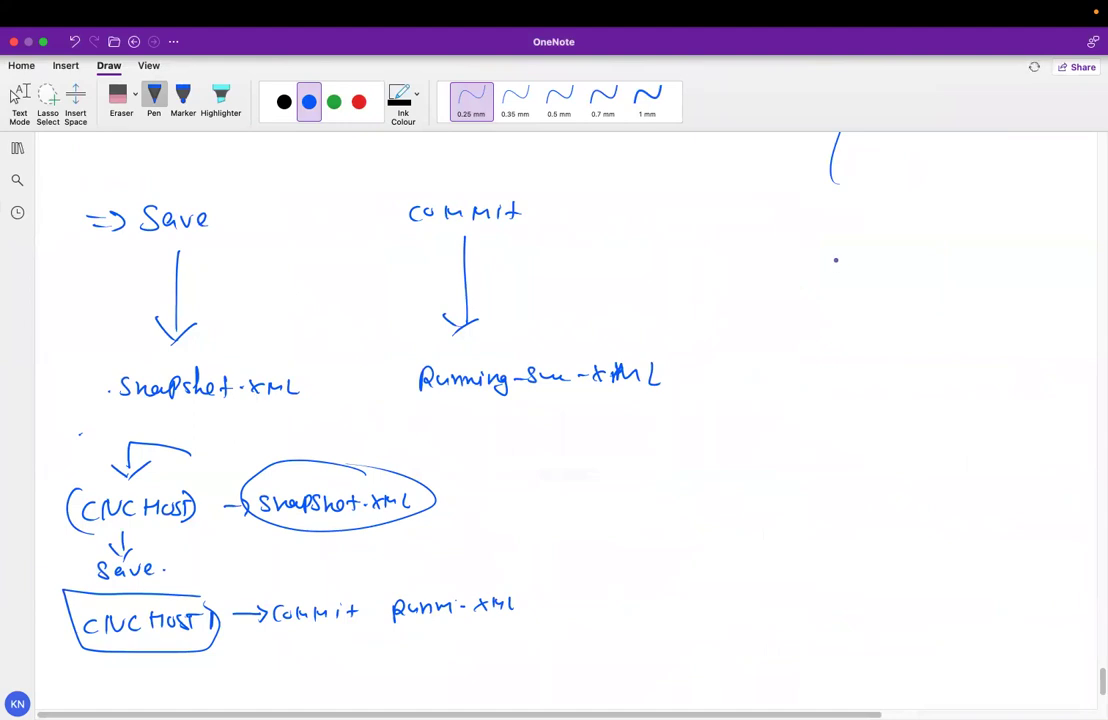
pyautogui.moveTo(834, 266); pyautogui.dragTo(866, 262)
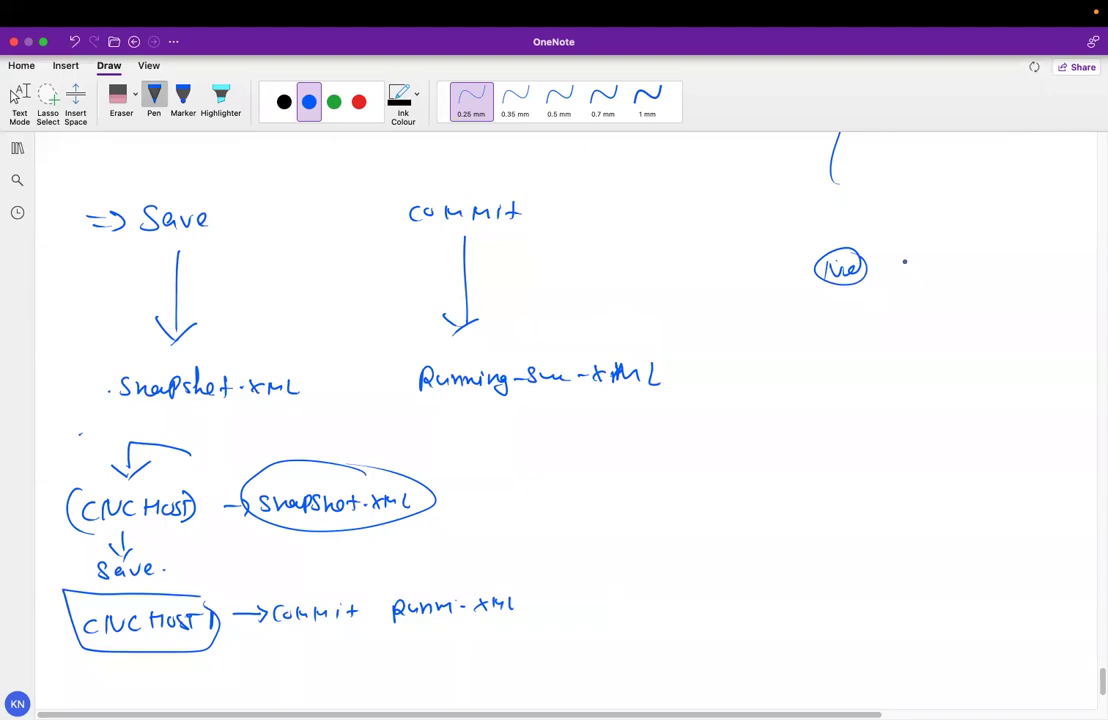
# Scroll through the OneNote sketch, then return to the Palo Alto device setup page
pyautogui.hotkey('ctrl', 'Left')
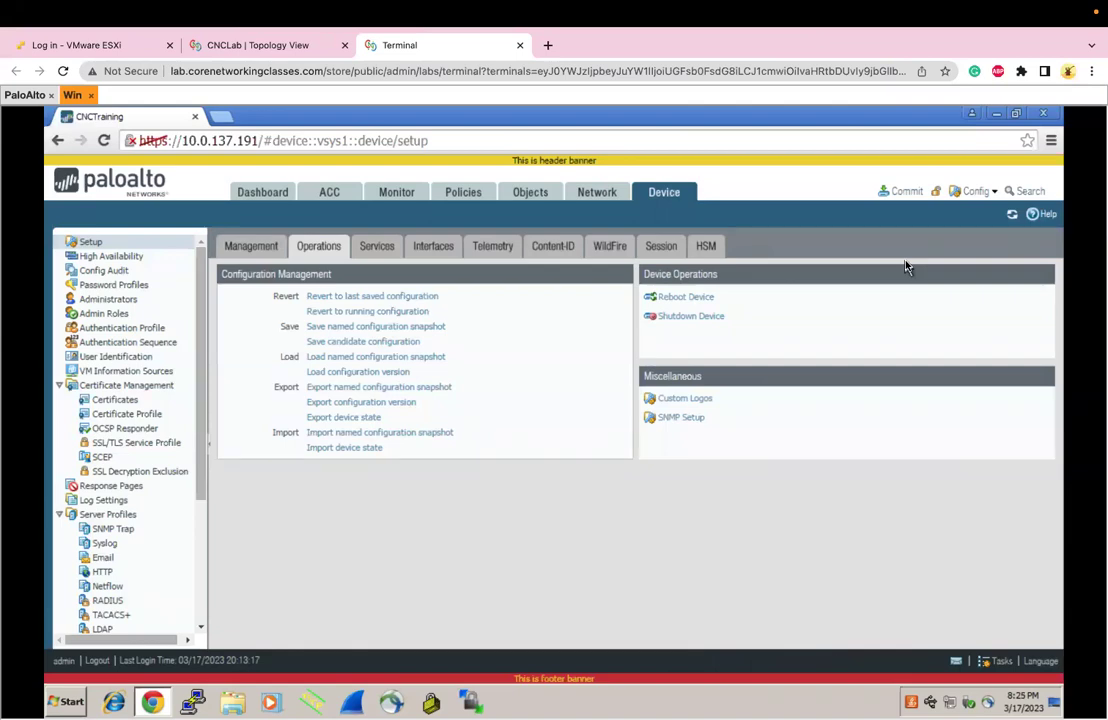
pyautogui.hotkey('ctrl', 'Right')
pyautogui.scroll(-5, 905, 262)
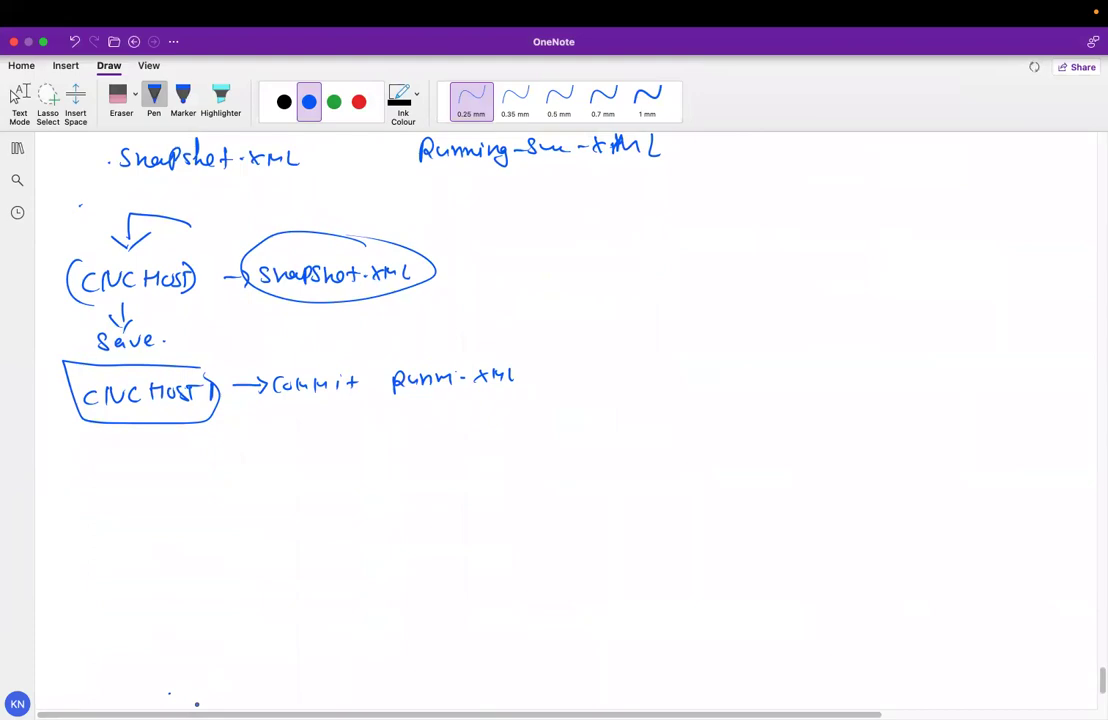
pyautogui.scroll(-6, 195, 702)
pyautogui.scroll(1, 156, 221)
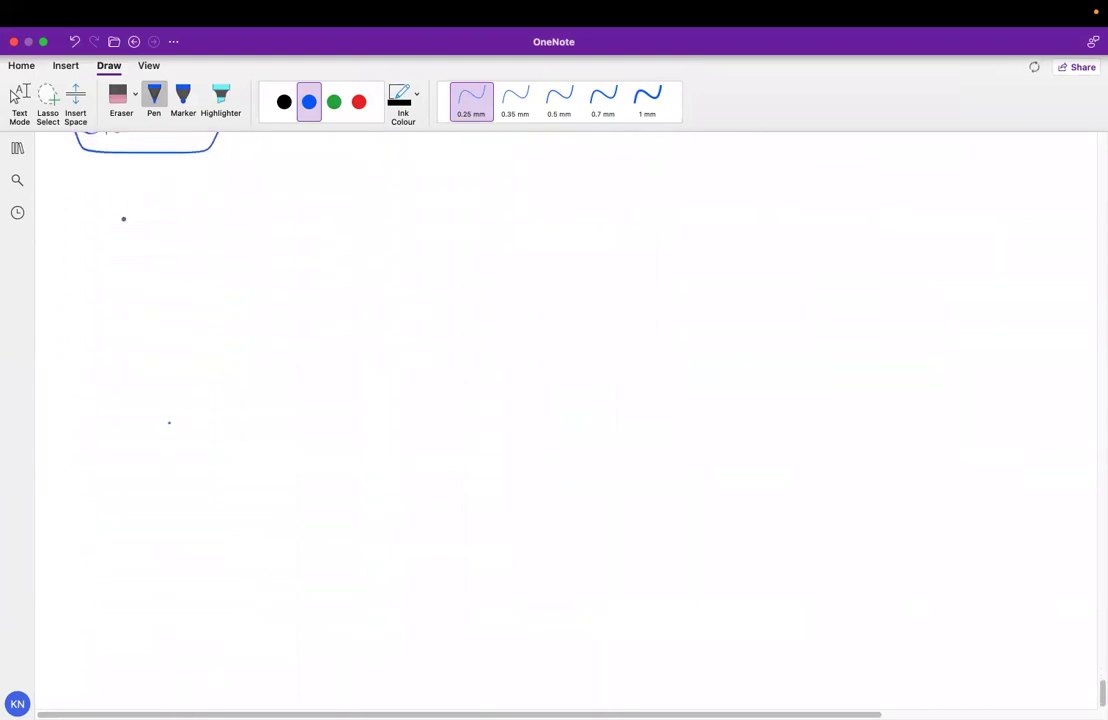
pyautogui.hotkey('ctrl', 'Left')
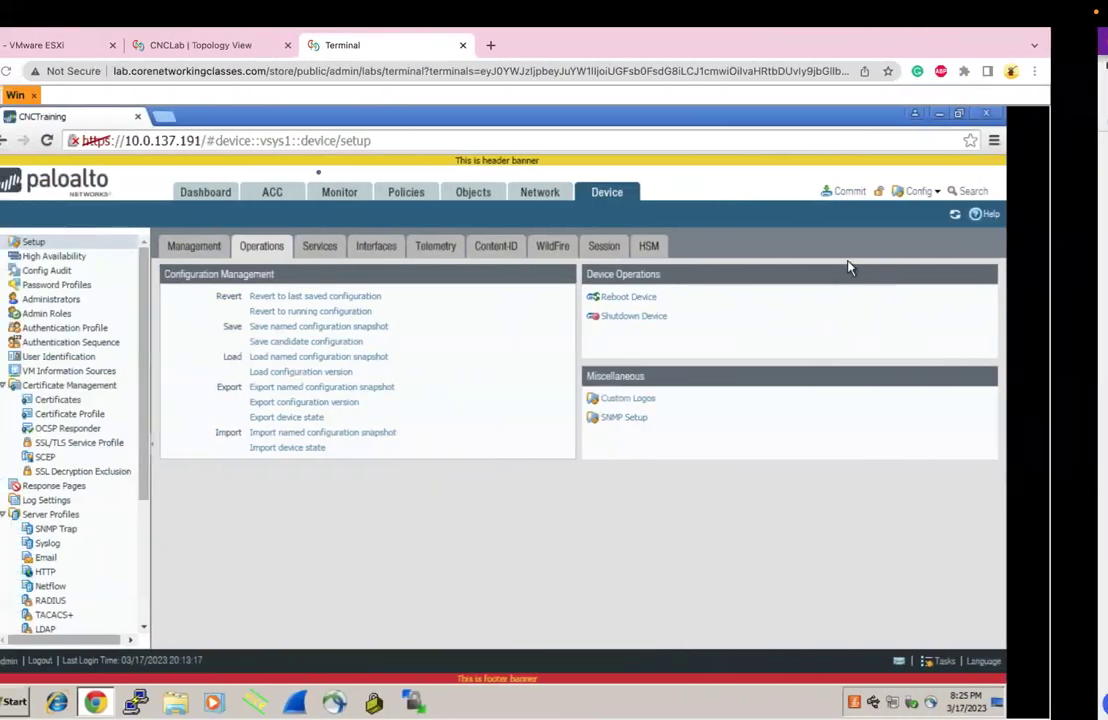
# Correct the hostname to CNCSave2 in General Settings and apply it
pyautogui.click(252, 246)
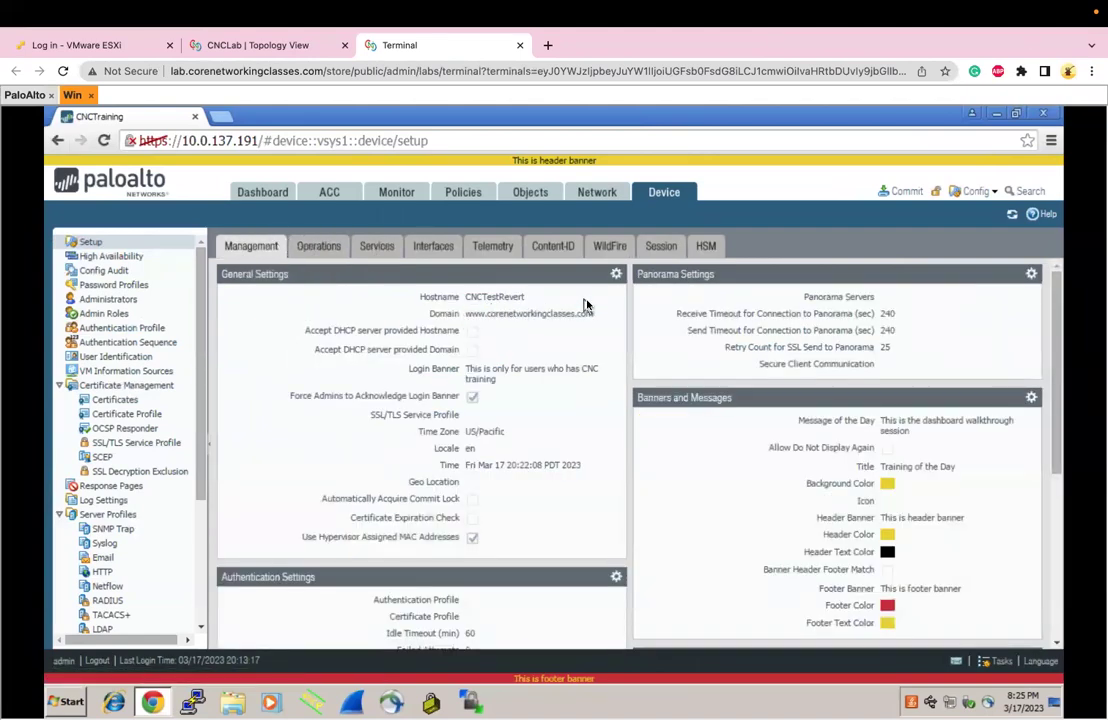
pyautogui.click(616, 273)
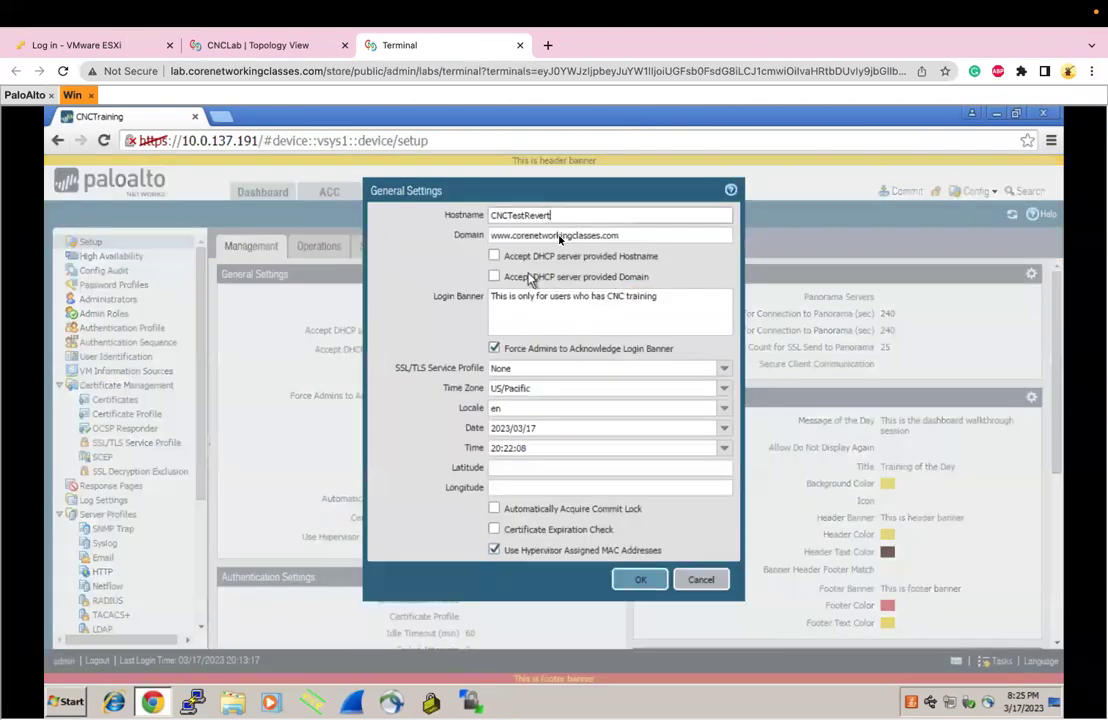
pyautogui.write('\\')
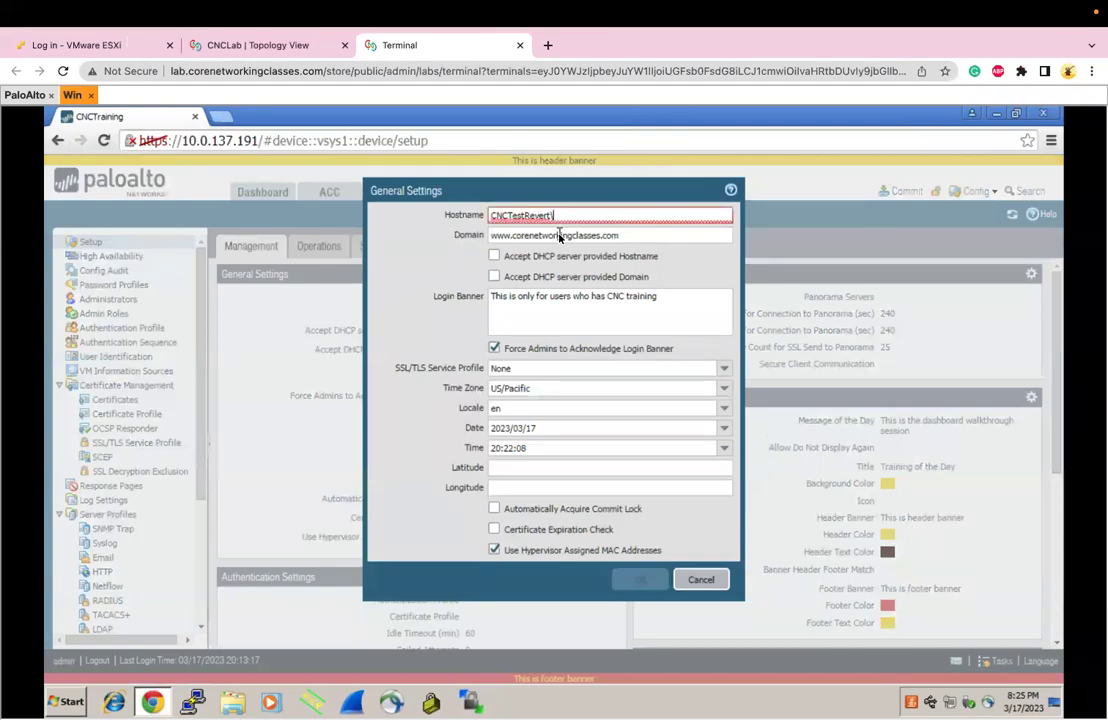
pyautogui.press('BackSpace')
pyautogui.press('BackSpace')
pyautogui.press('BackSpace')
pyautogui.press('BackSpace')
pyautogui.press('BackSpace')
pyautogui.press('BackSpace')
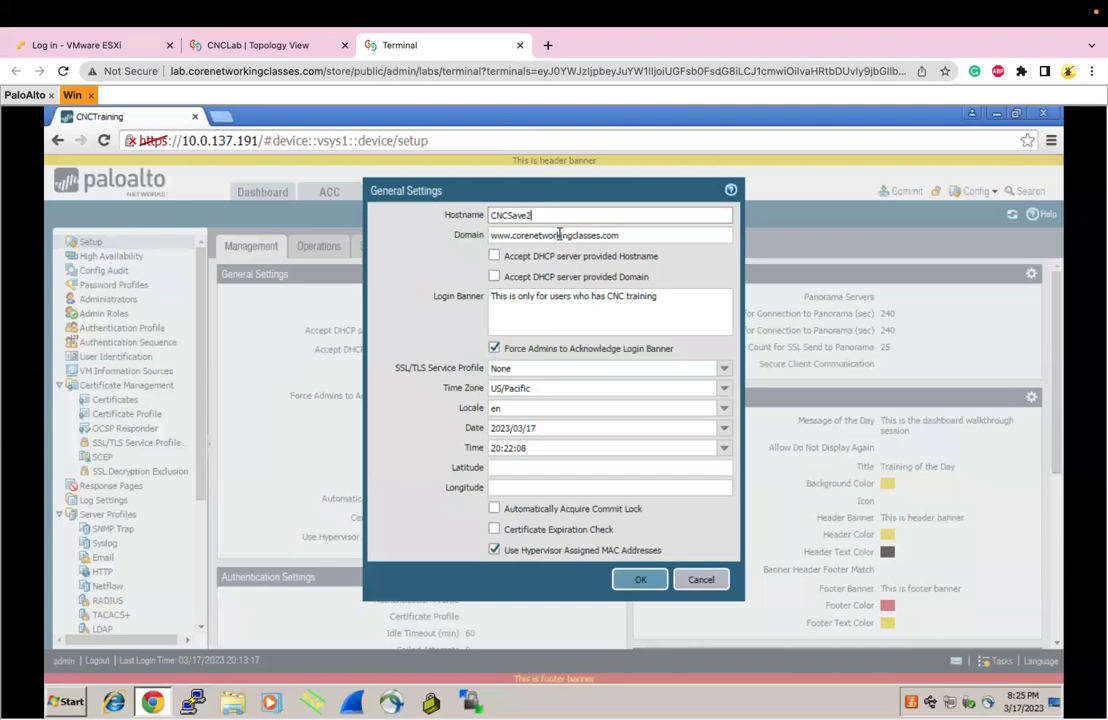
pyautogui.click(640, 579)
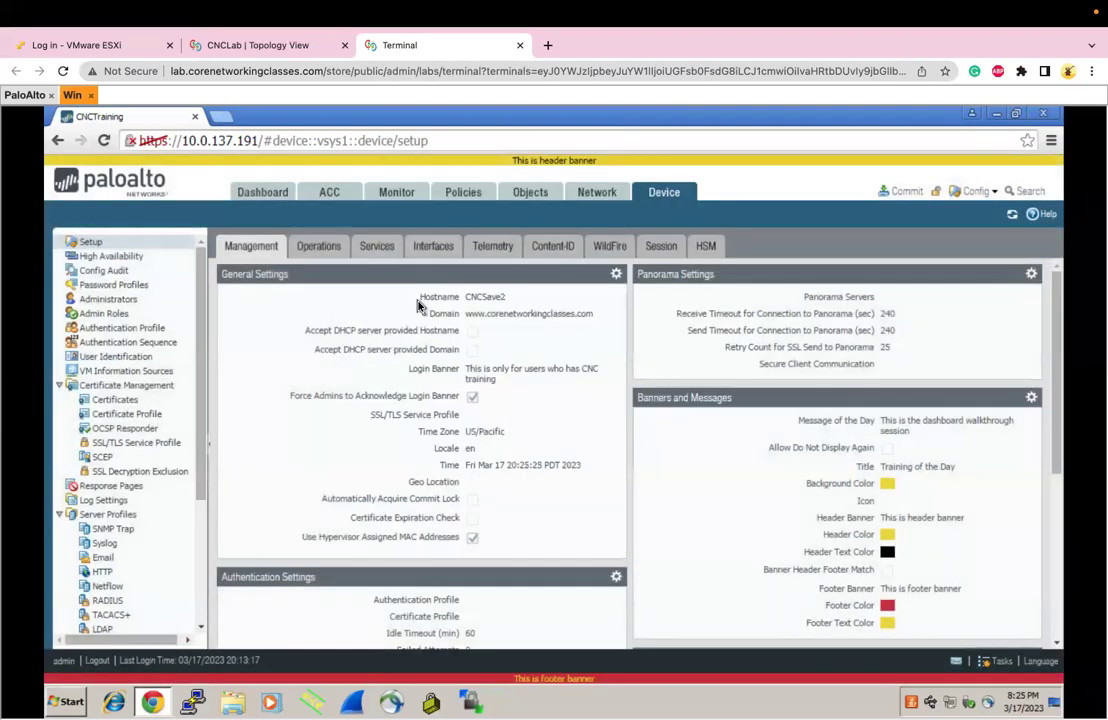
# Open the Save Changes dialog from the Config menu and cancel it without saving
pyautogui.click(971, 195)
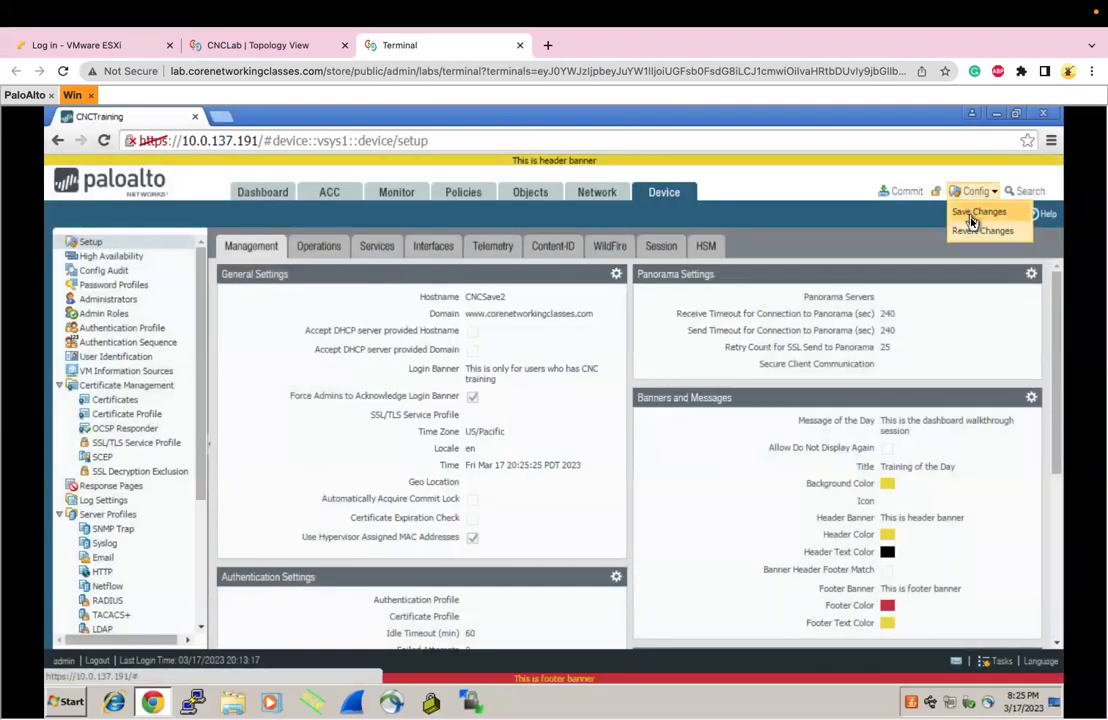
pyautogui.click(972, 218)
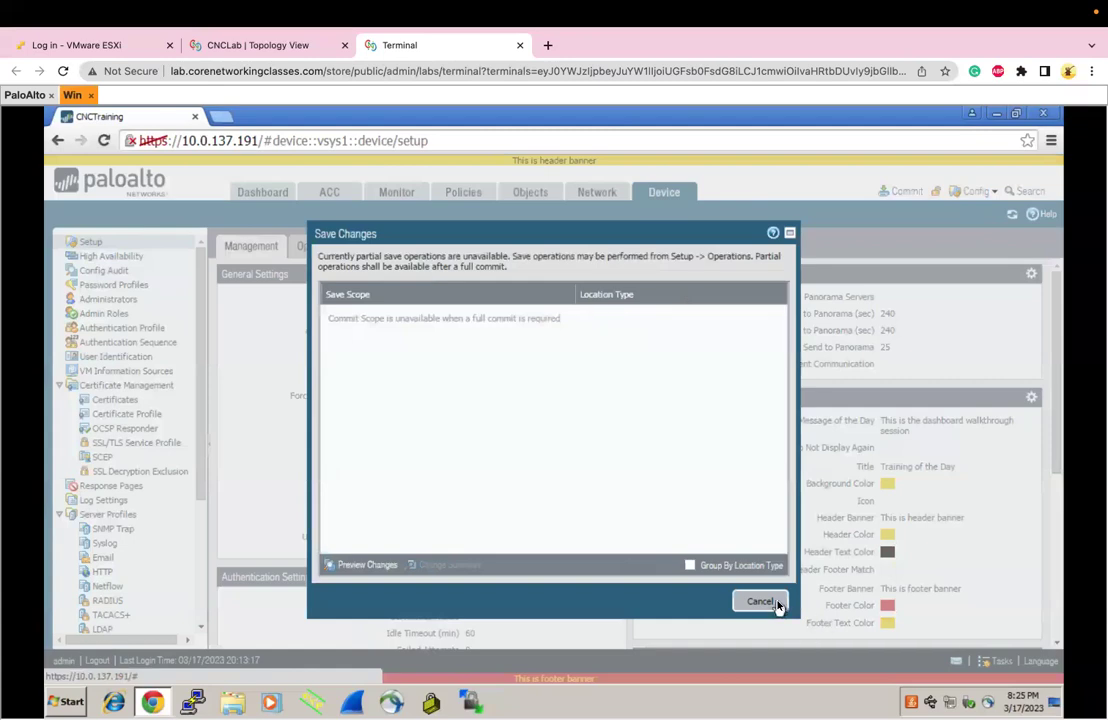
pyautogui.click(775, 601)
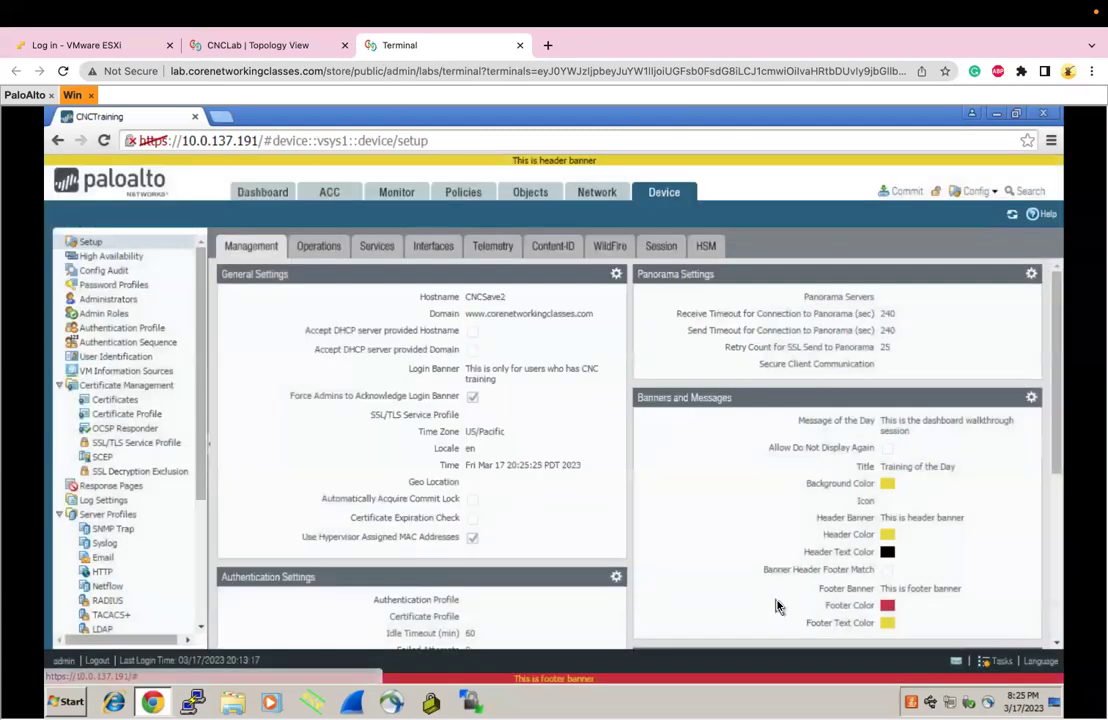
pyautogui.click(955, 199)
pyautogui.click(972, 218)
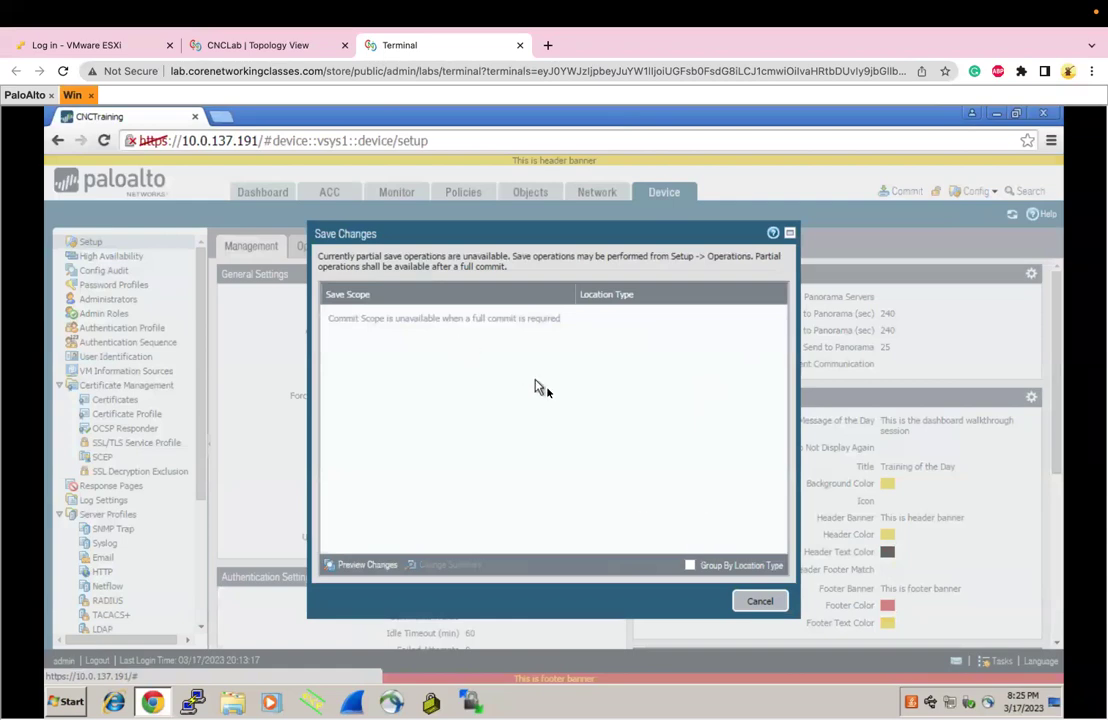
pyautogui.click(757, 601)
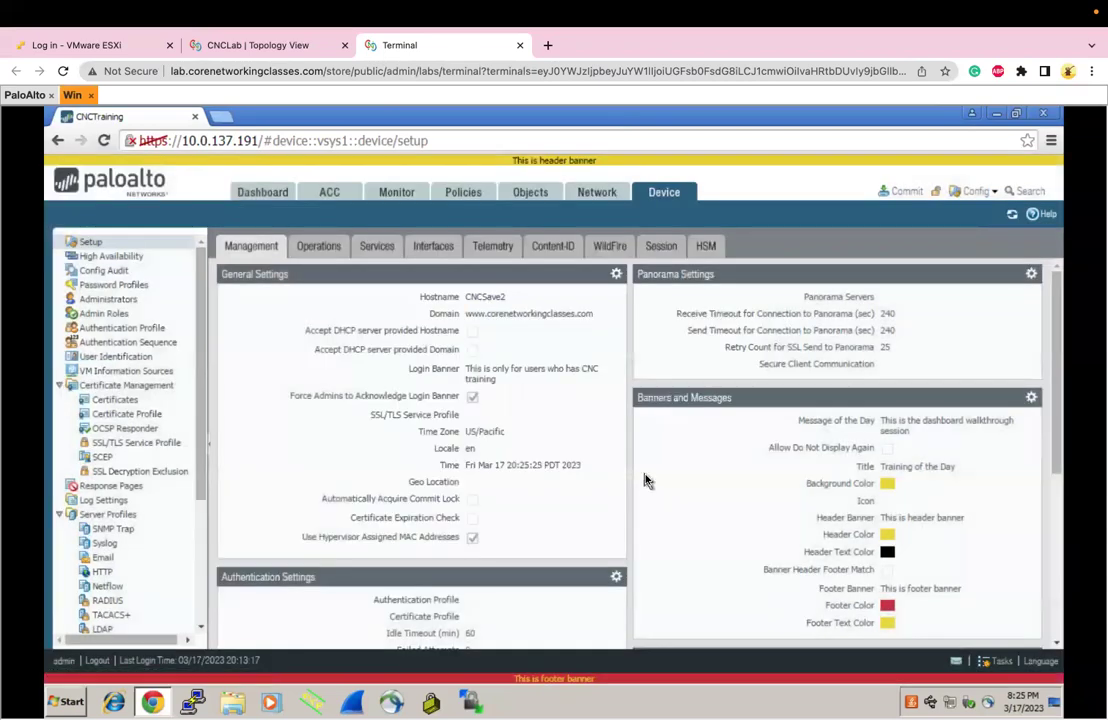
# Save the CNCSave2 candidate configuration to .snapshot.xml and close the confirmation
pyautogui.click(328, 249)
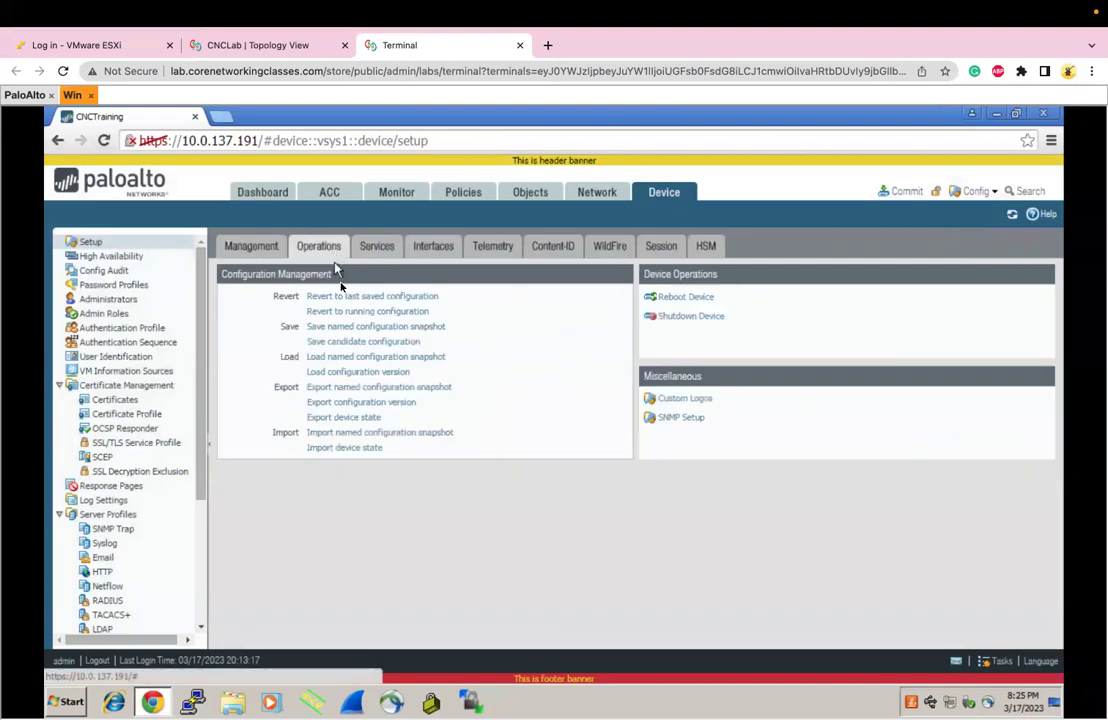
pyautogui.click(346, 343)
pyautogui.click(526, 470)
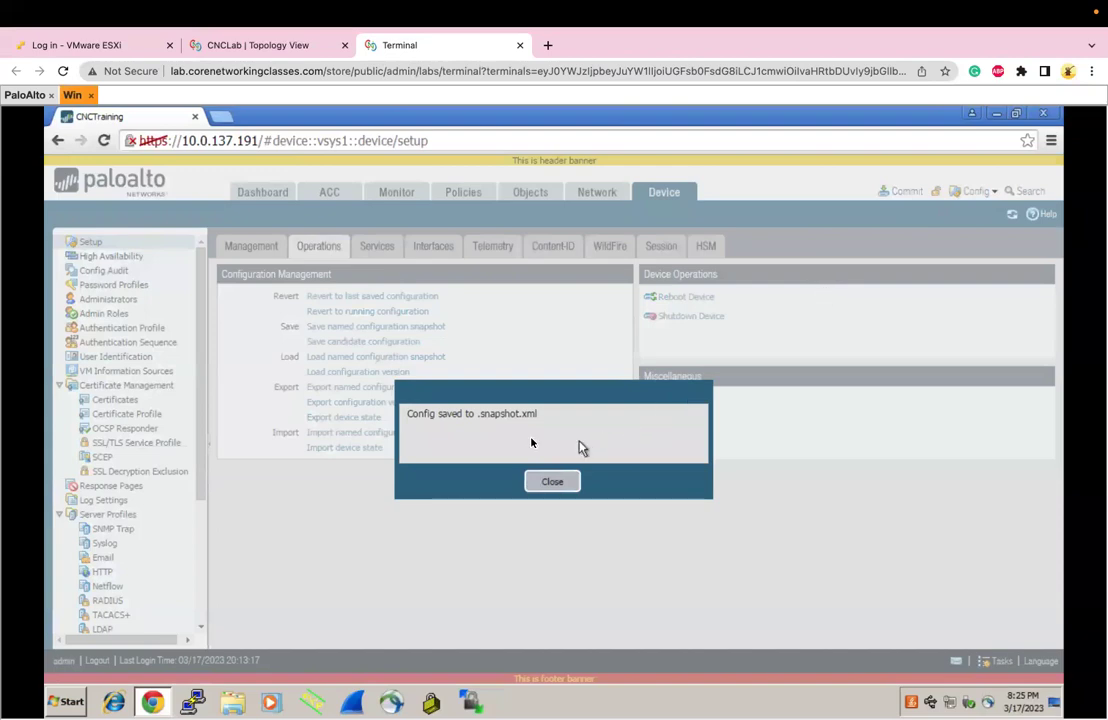
pyautogui.moveTo(433, 418); pyautogui.dragTo(534, 414)
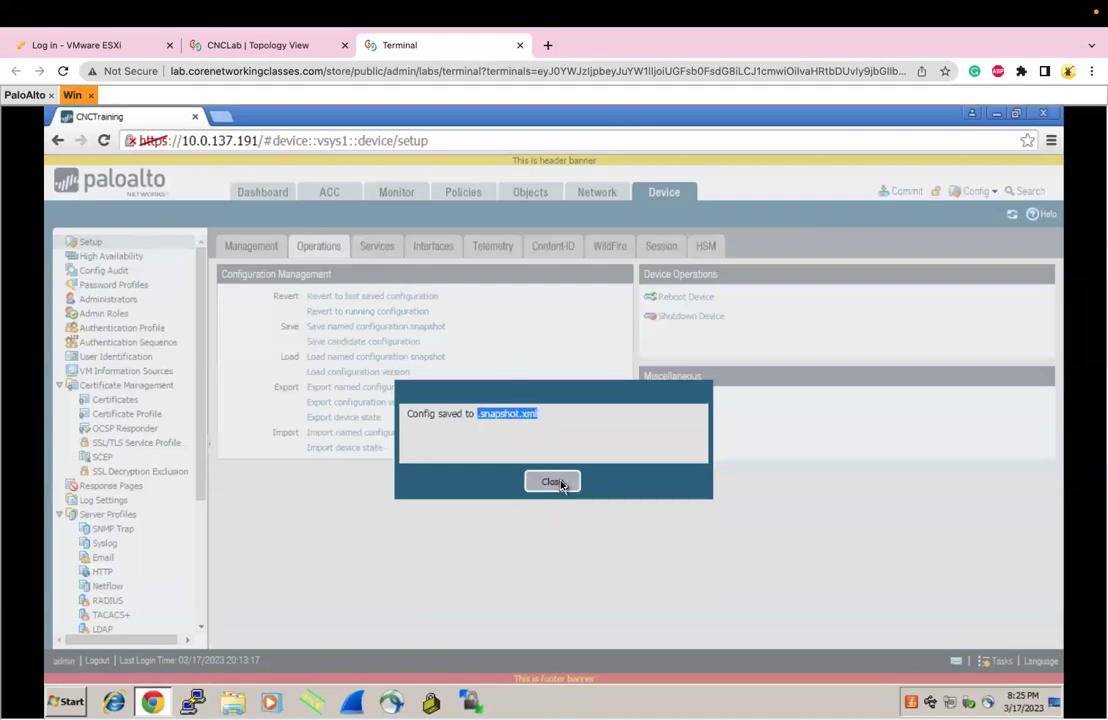
pyautogui.click(553, 482)
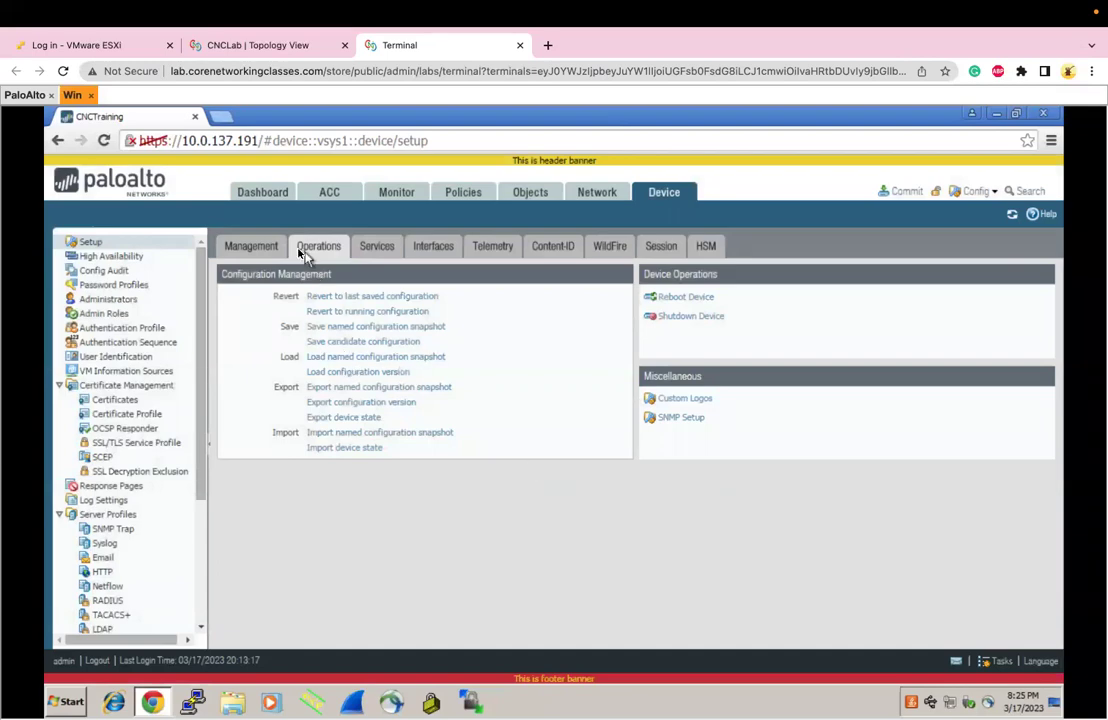
pyautogui.click(262, 247)
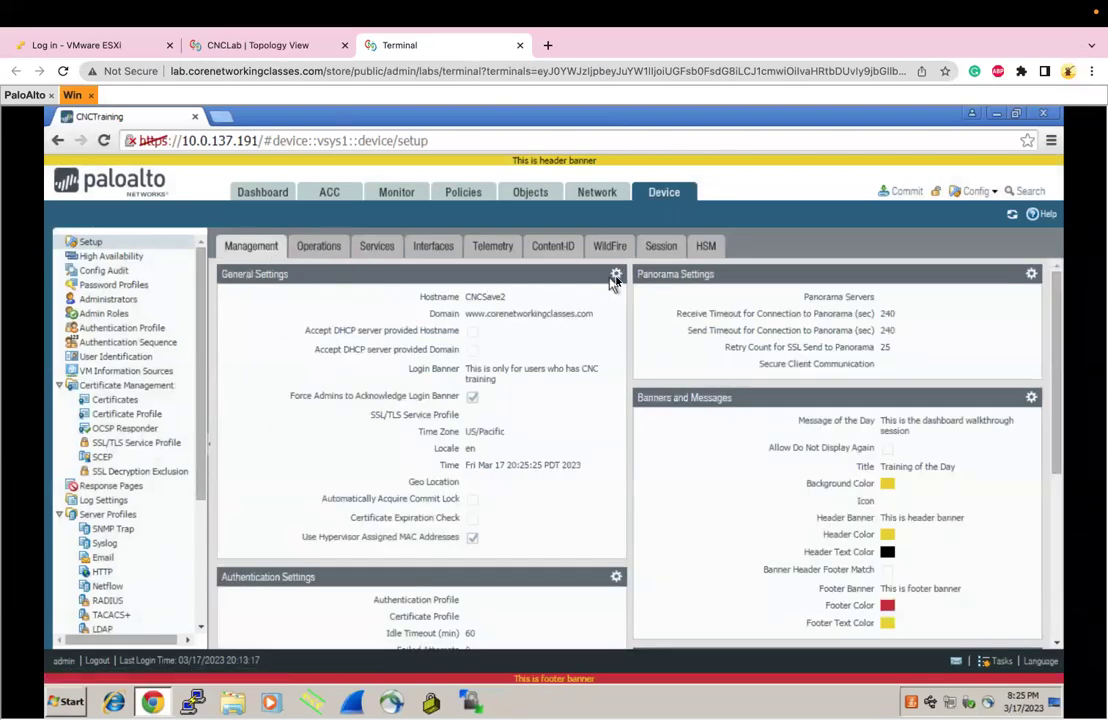
# Change the hostname from CNCSave2 to TheRealChange in General Settings
pyautogui.click(616, 273)
pyautogui.moveTo(553, 222); pyautogui.dragTo(478, 222)
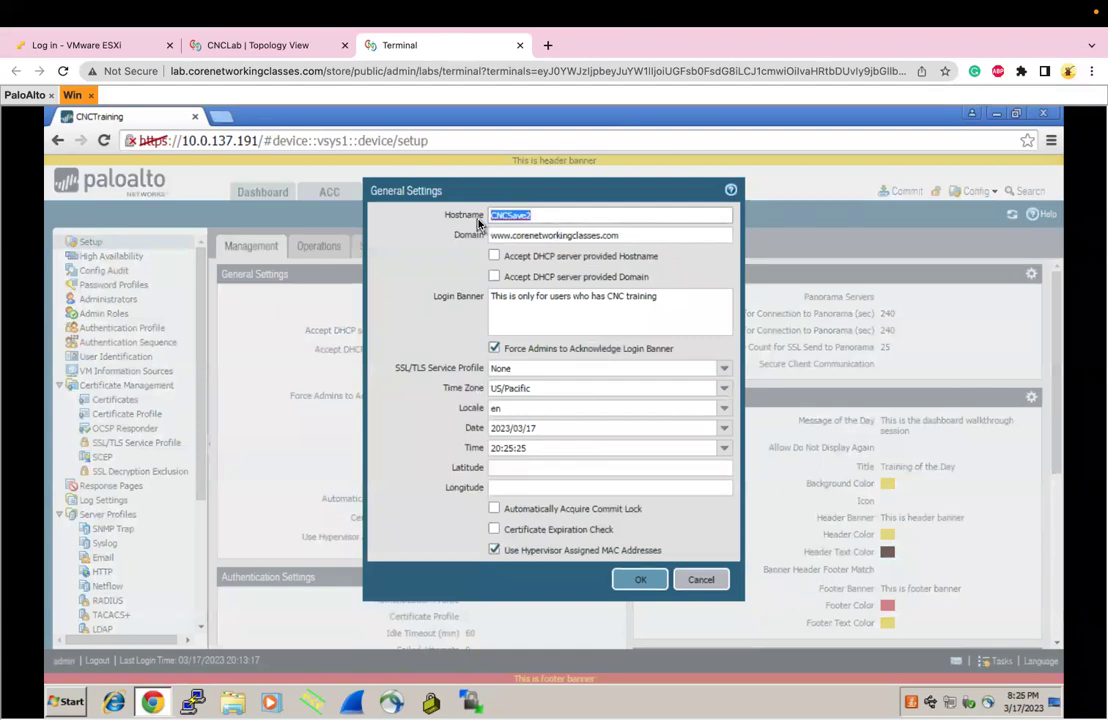
pyautogui.write('TheRealChange')
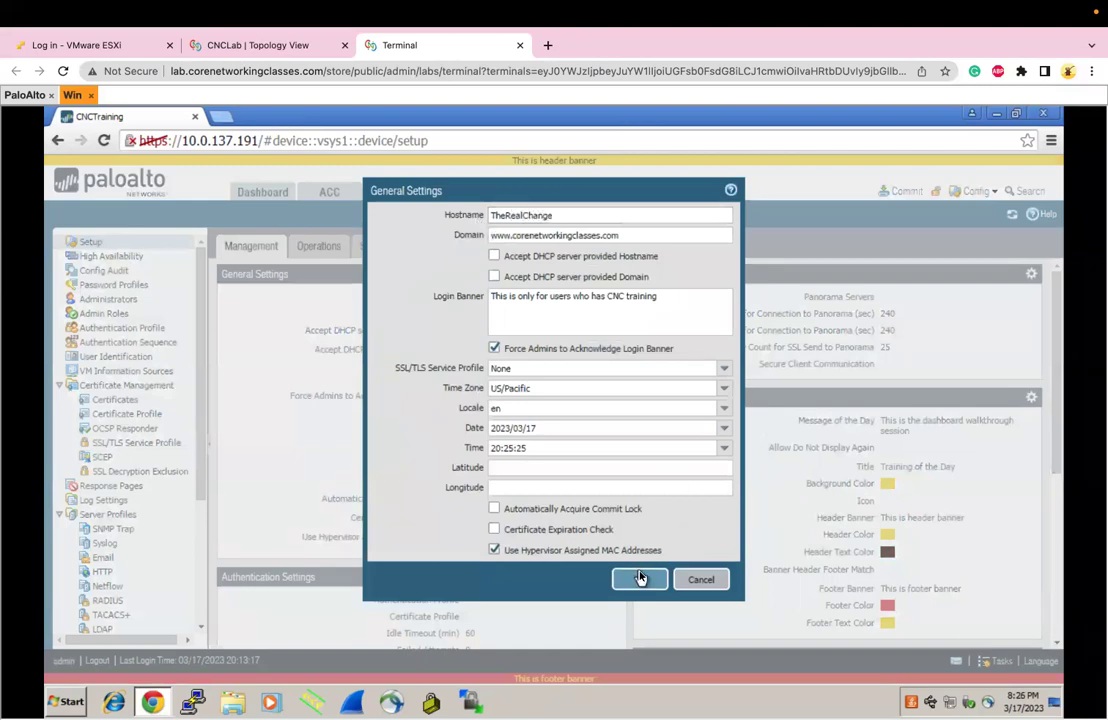
pyautogui.click(640, 579)
# Commit the configuration, close the Commit Status report, and switch to the firewall console
pyautogui.click(897, 192)
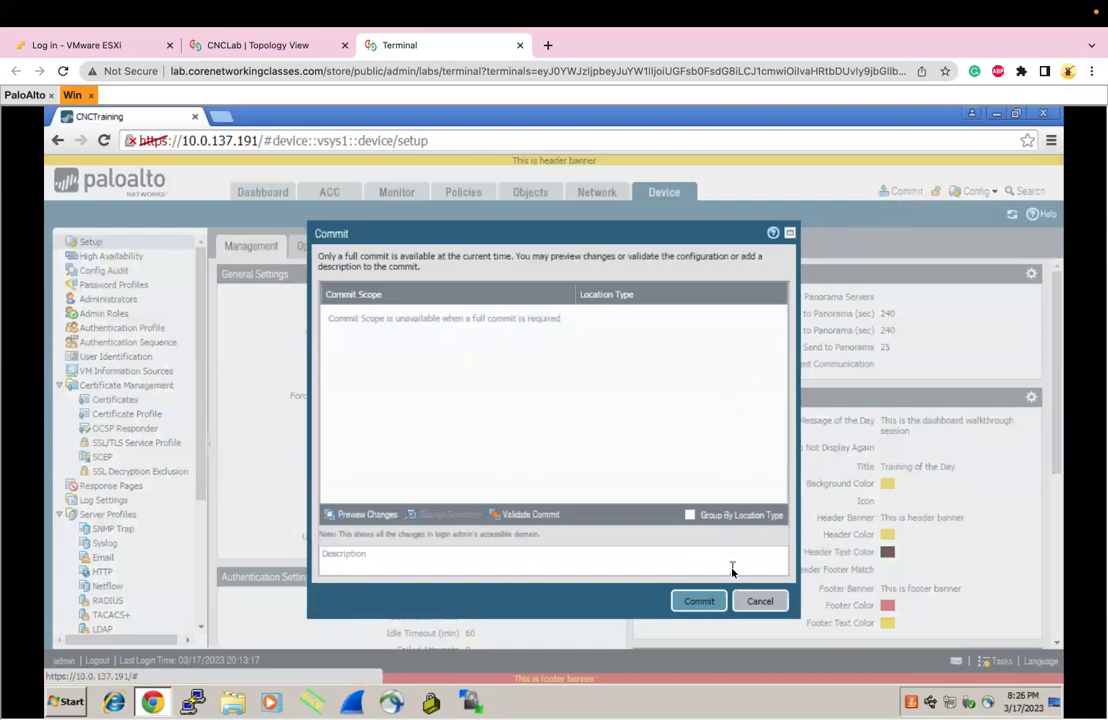
pyautogui.click(700, 600)
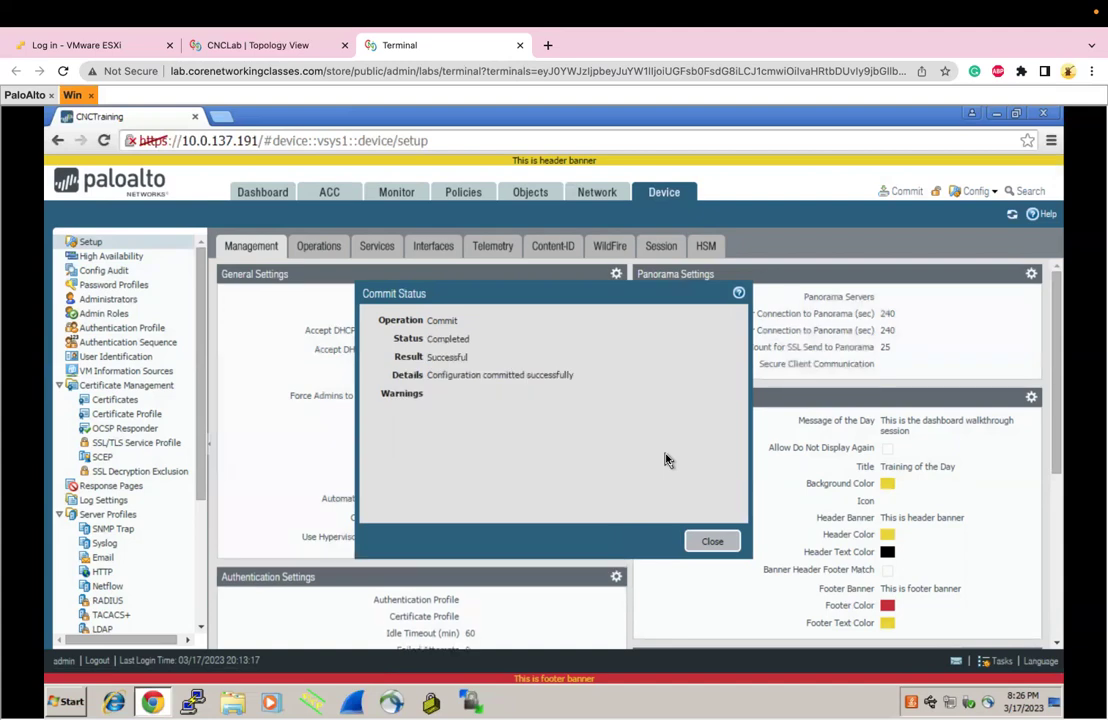
pyautogui.click(736, 542)
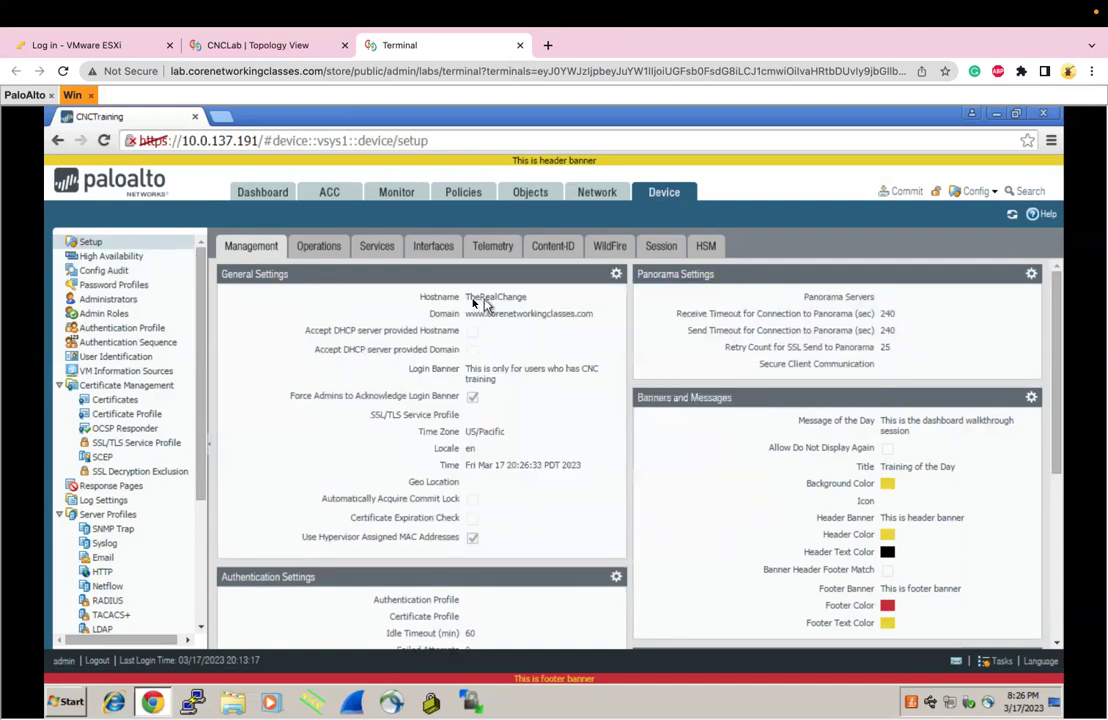
pyautogui.click(25, 97)
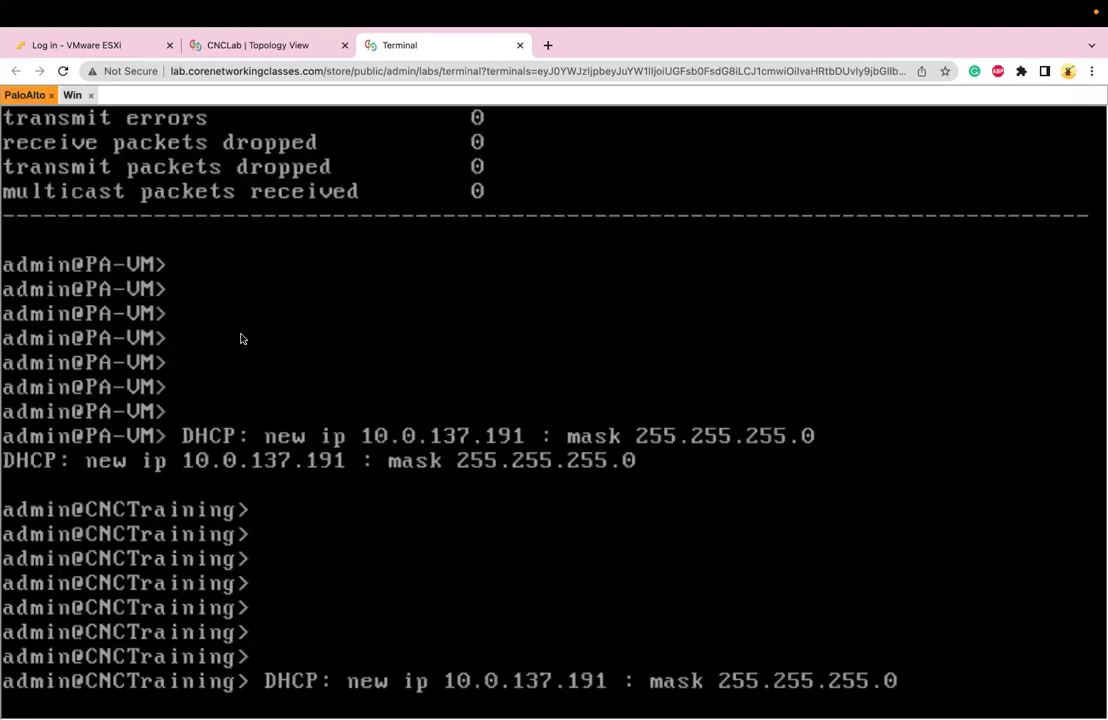
# Refresh the PaloAlto console to confirm the admin@TheRealChange prompt, then bring up the web UI's Operations page
pyautogui.press('Return')
pyautogui.press('Return')
pyautogui.press('Return')
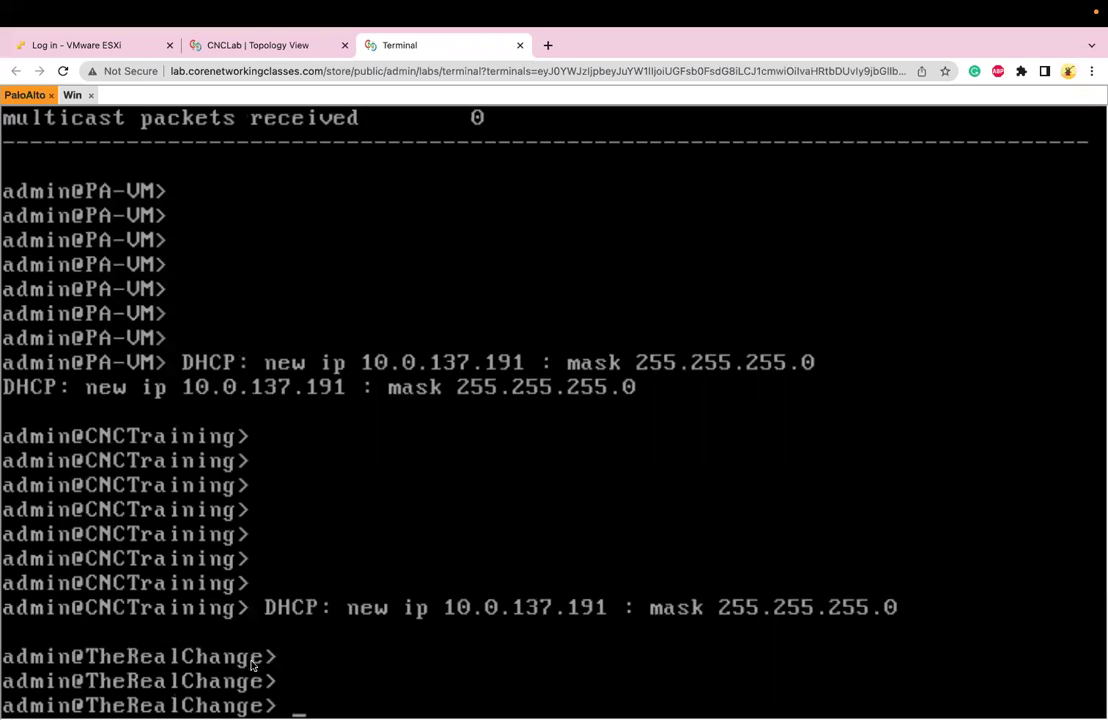
pyautogui.click(69, 95)
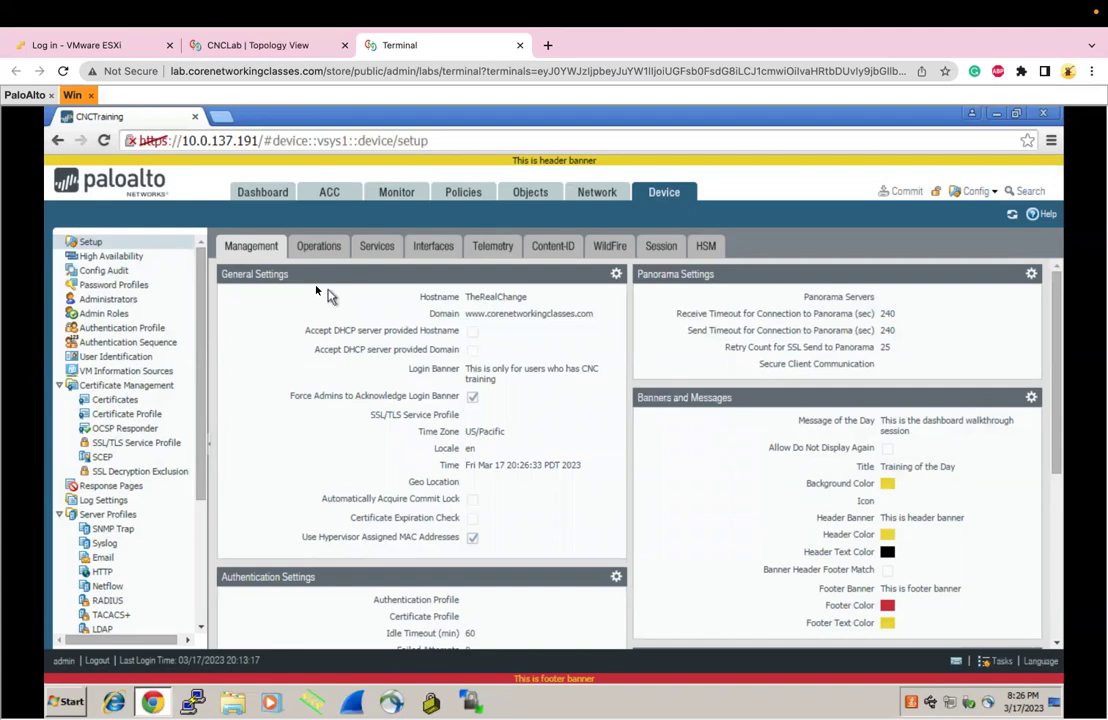
pyautogui.click(318, 249)
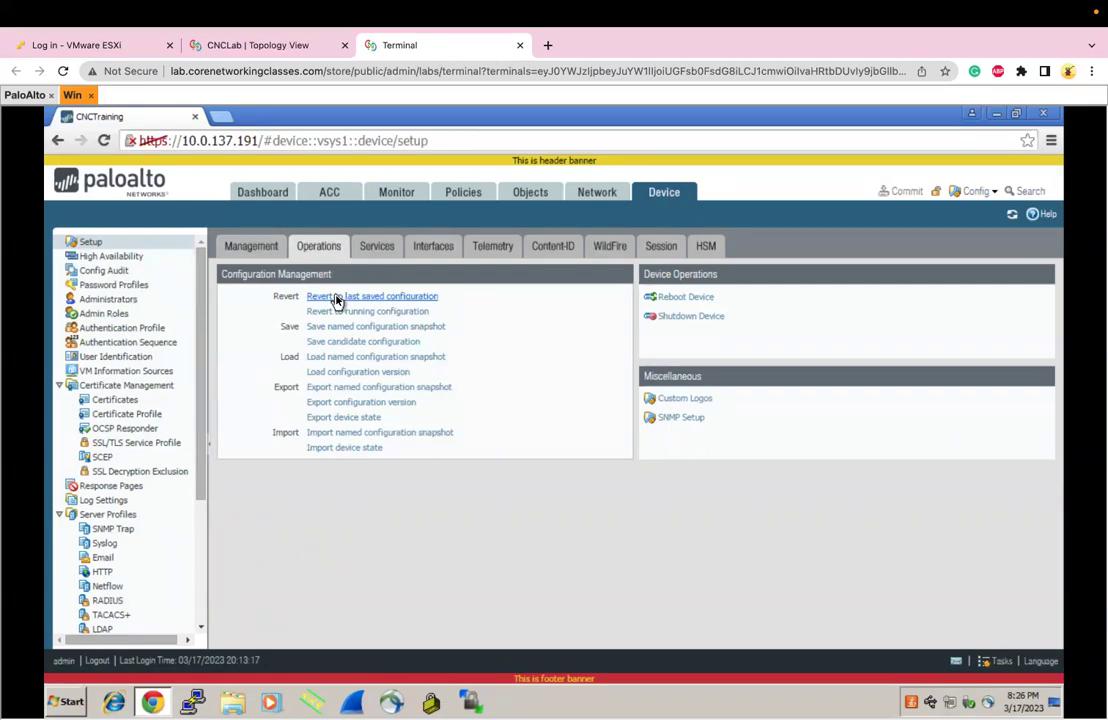
# Revert to the last saved configuration (.snapshot.xml) and verify the hostname still reads TheRealChange
pyautogui.click(337, 297)
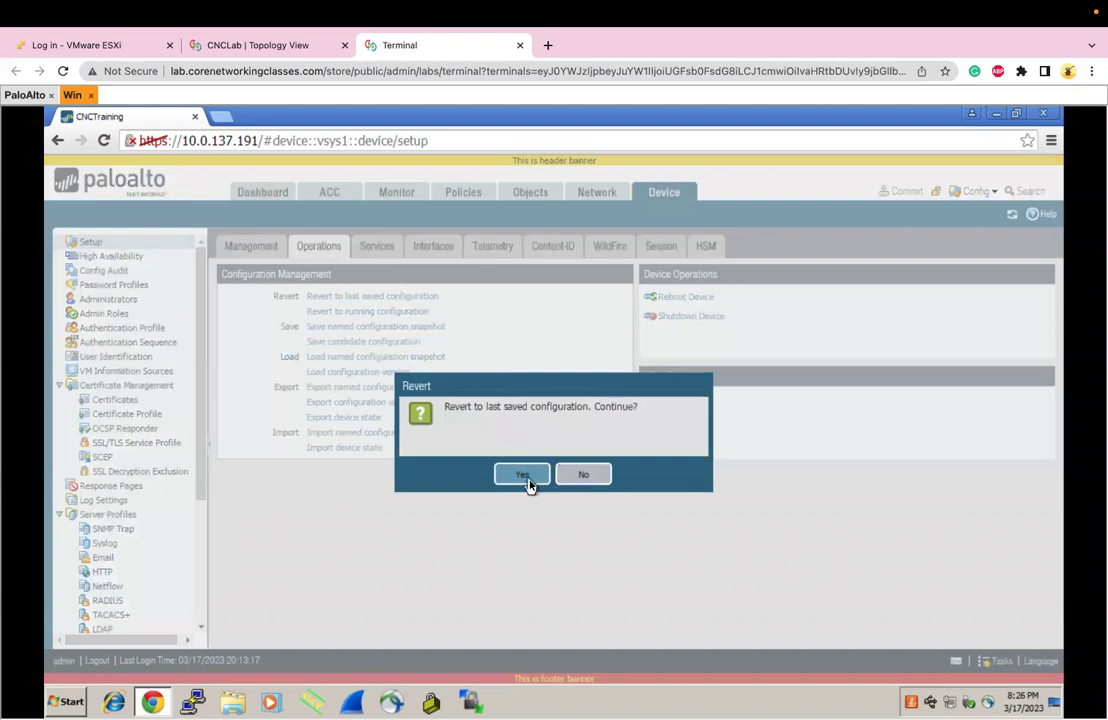
pyautogui.click(528, 484)
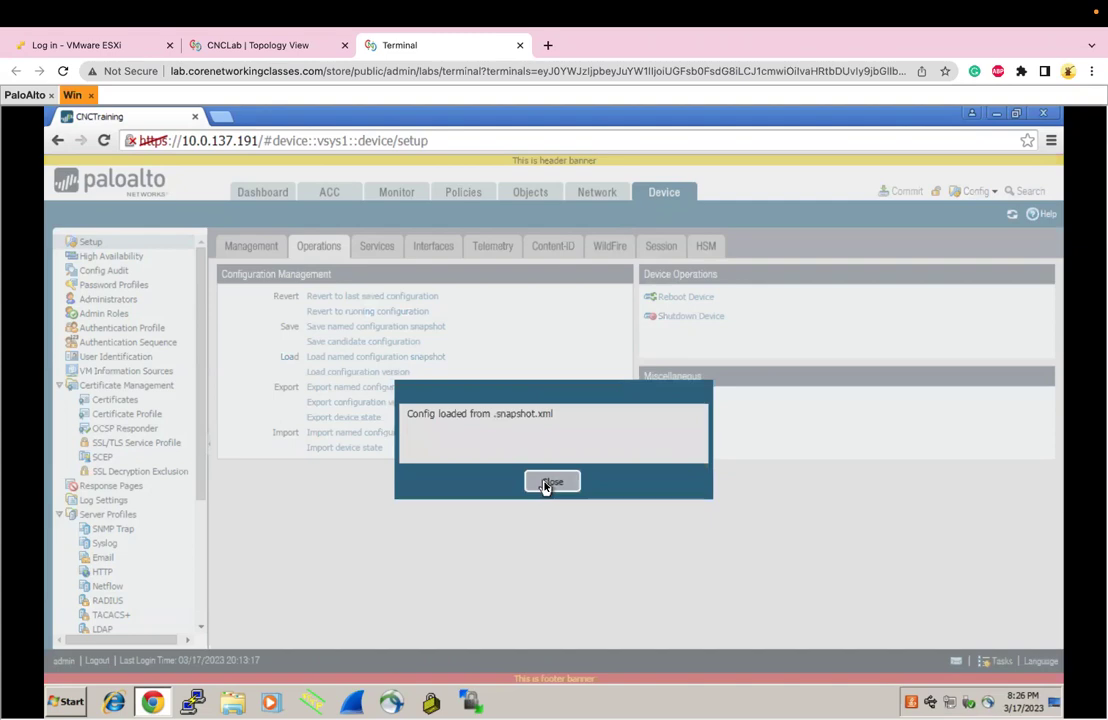
pyautogui.click(548, 484)
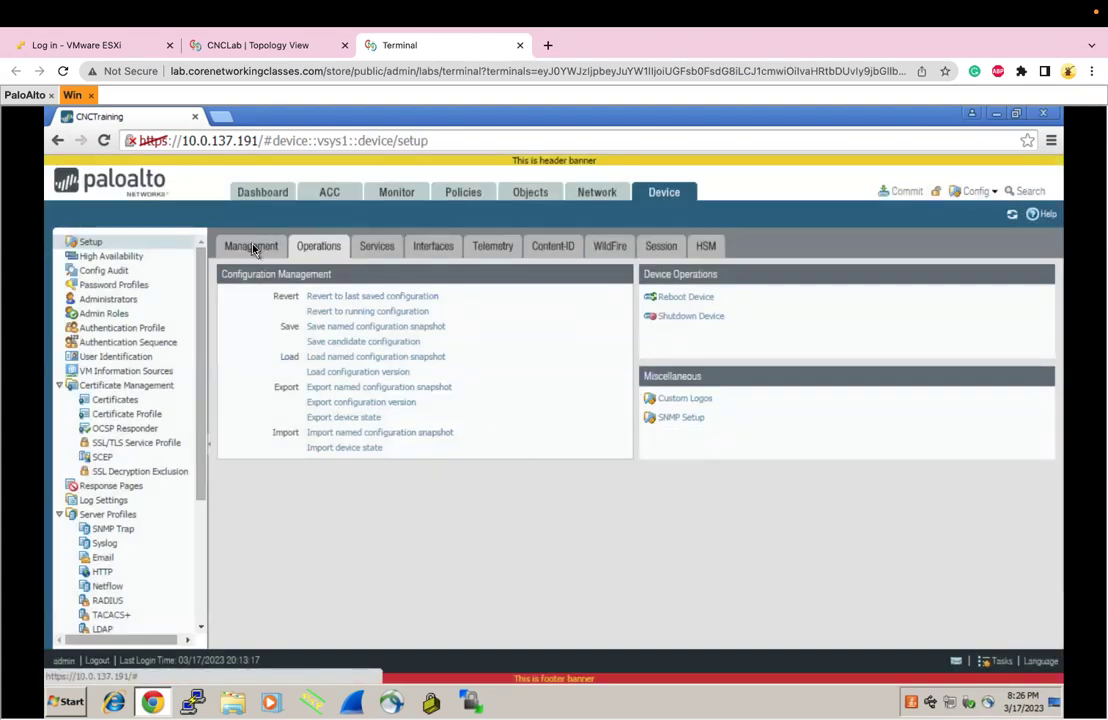
pyautogui.click(254, 249)
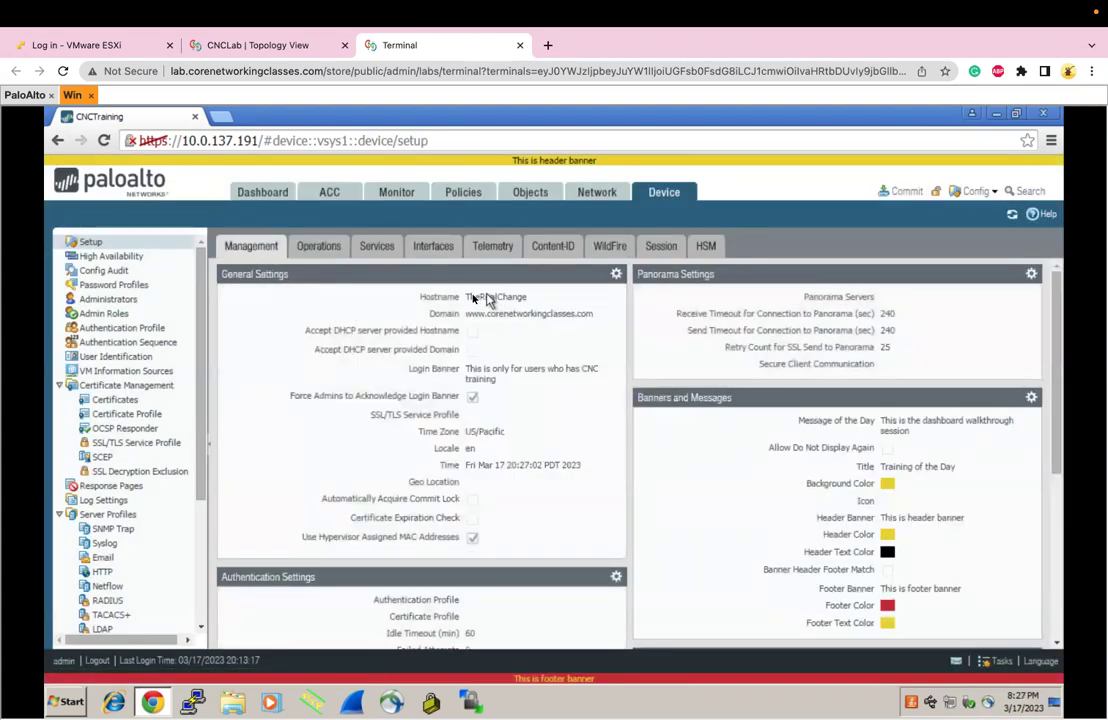
pyautogui.click(319, 255)
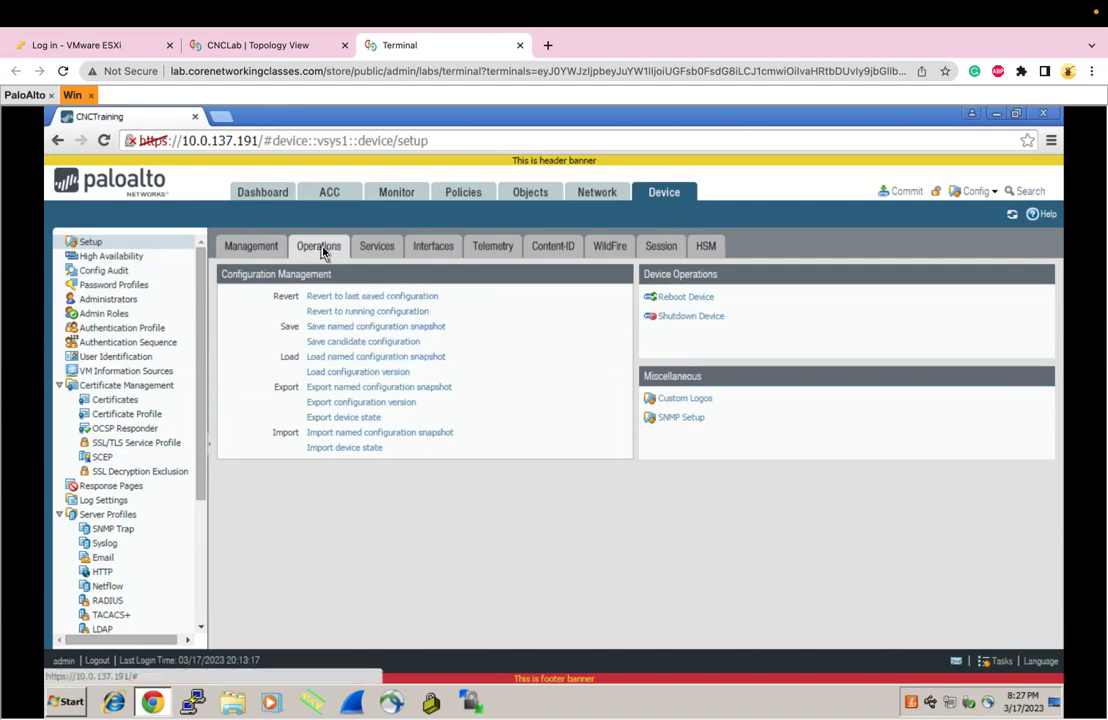
pyautogui.click(250, 248)
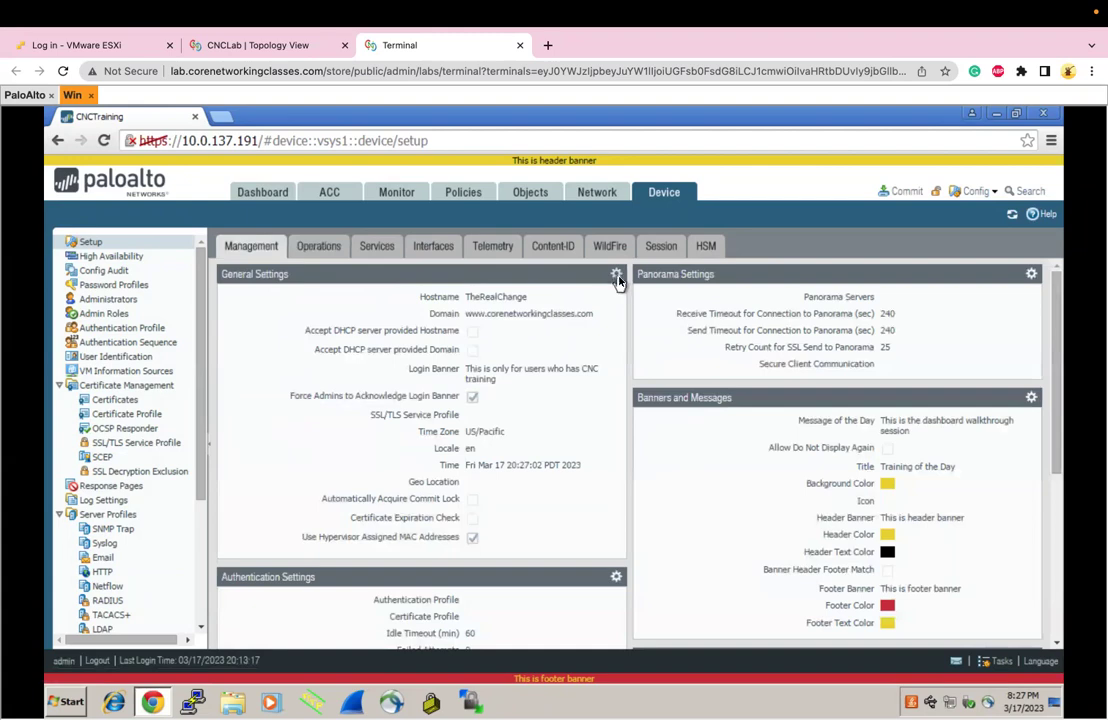
# Change the firewall hostname in General Settings from TheRealChange to NewChange1
pyautogui.click(616, 273)
pyautogui.doubleClick(495, 216)
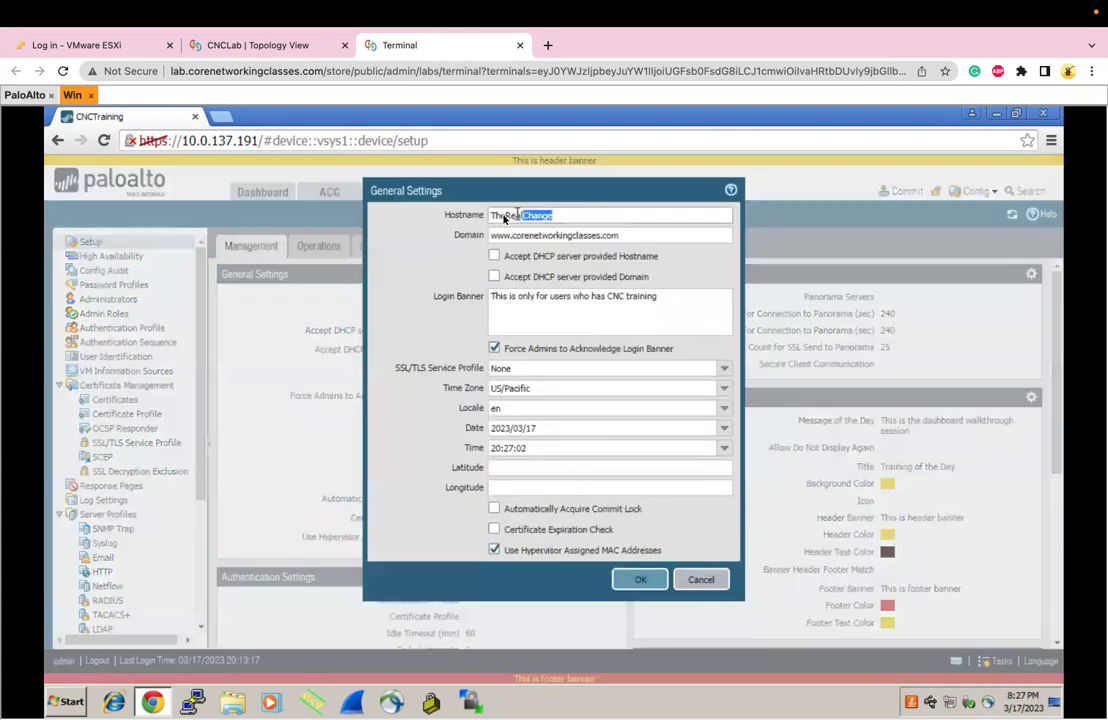
pyautogui.press('BackSpace')
pyautogui.write('NewChange1')
pyautogui.click(641, 580)
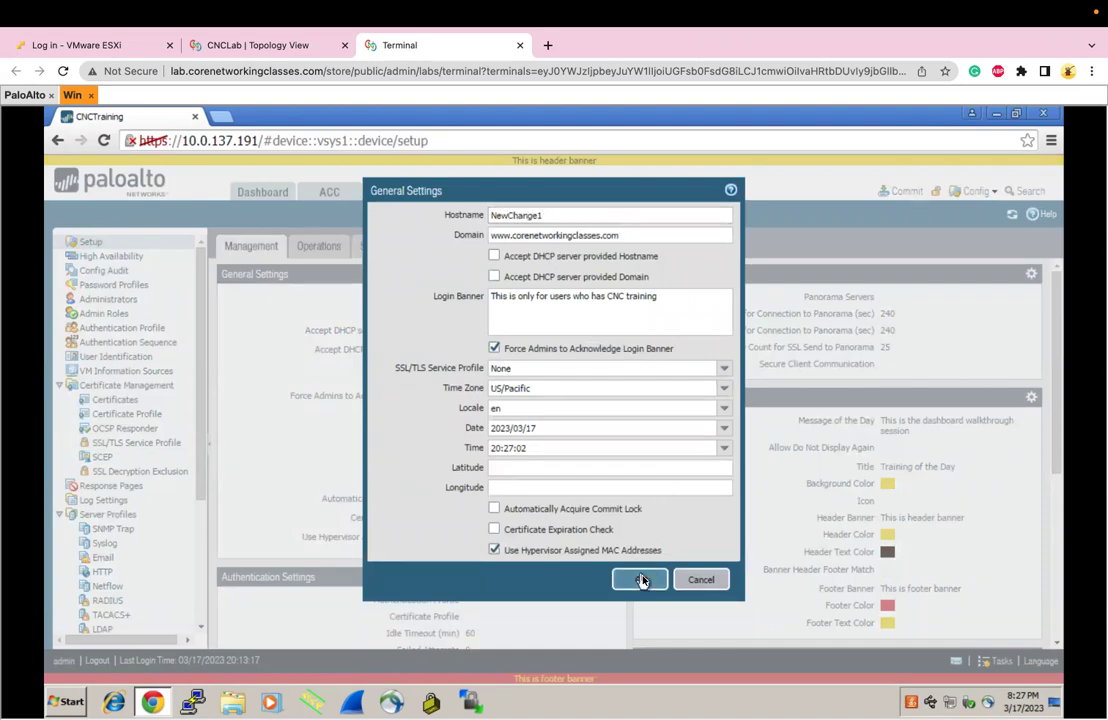
# Save the candidate configuration to .snapshot.xml and return to the Management settings
pyautogui.click(310, 246)
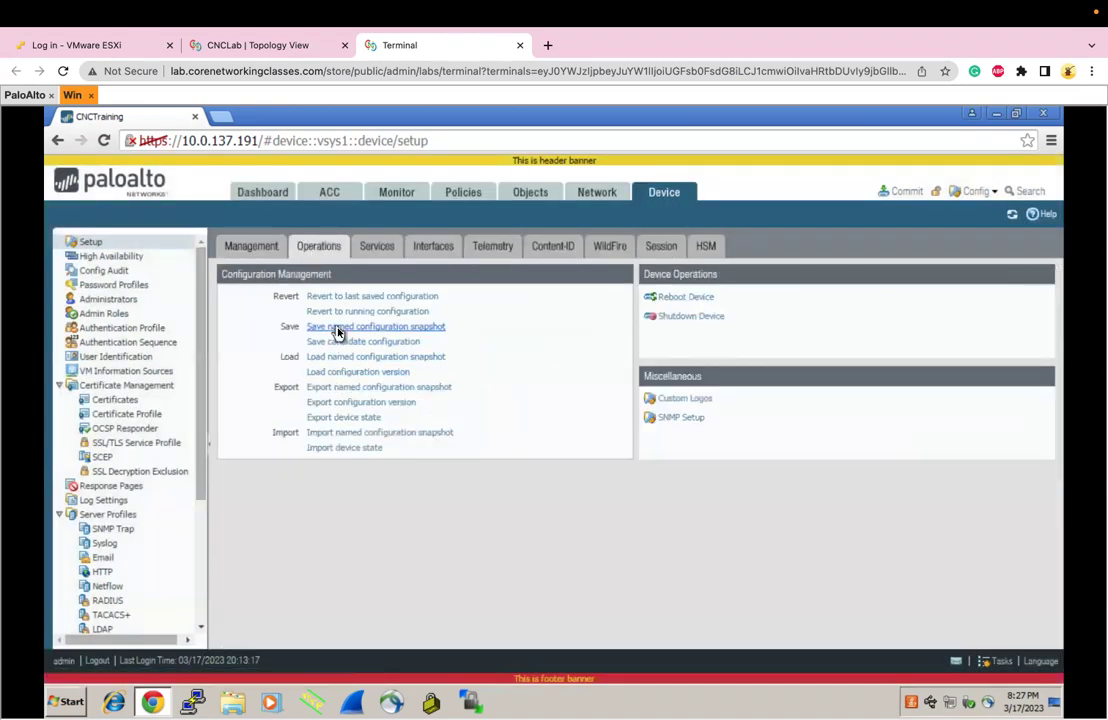
pyautogui.click(340, 342)
pyautogui.click(525, 473)
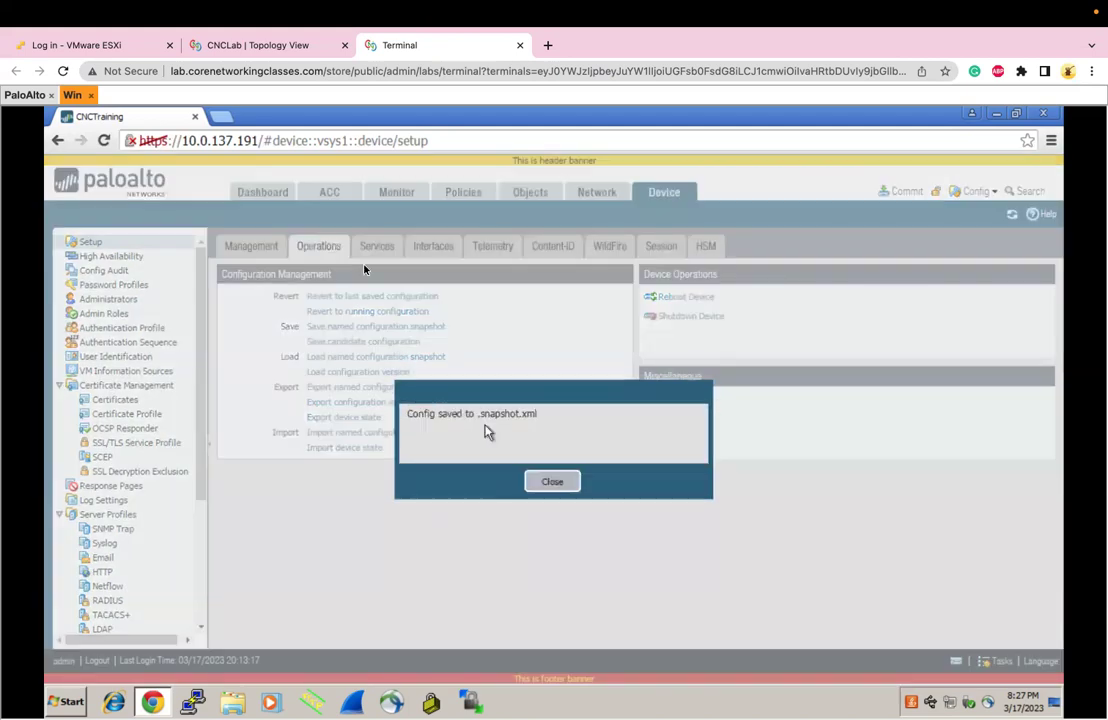
pyautogui.click(552, 482)
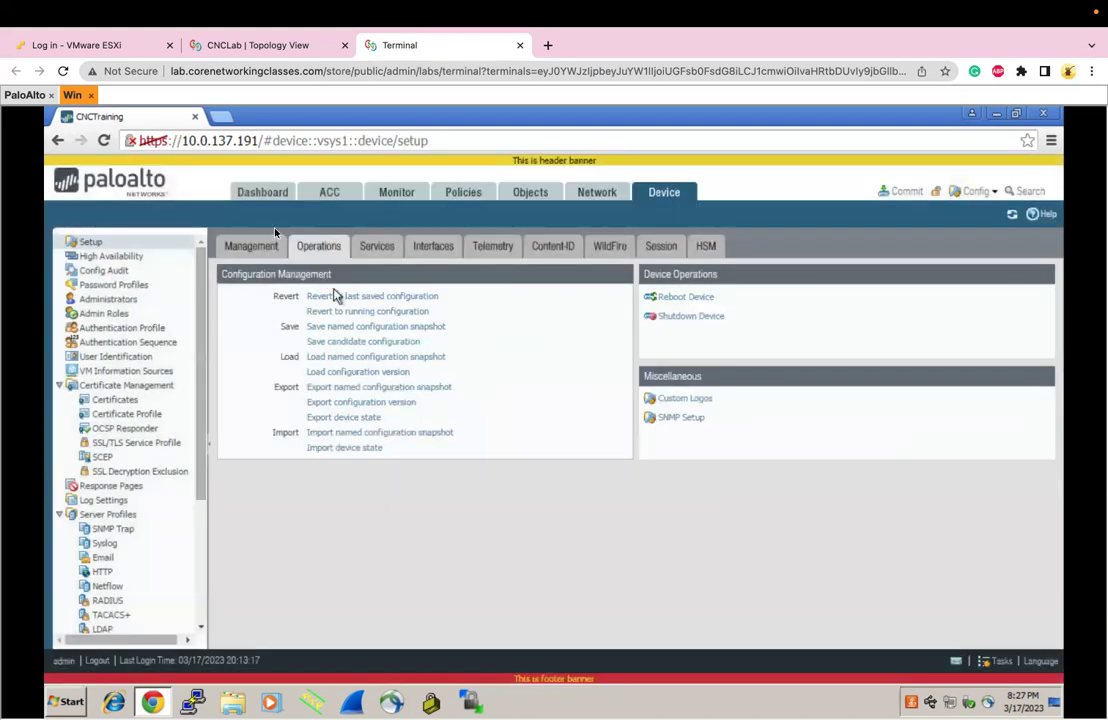
pyautogui.click(247, 247)
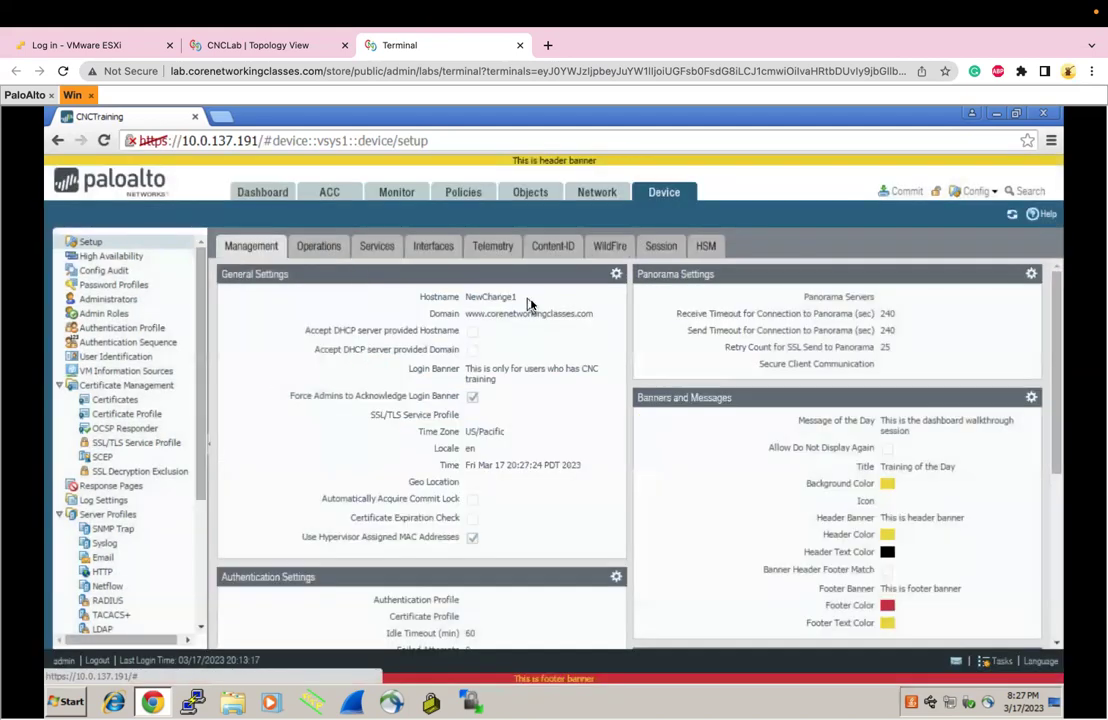
# Edit the candidate hostname from NewChange1 to NewChange2nwq in General Settings and apply it
pyautogui.click(614, 276)
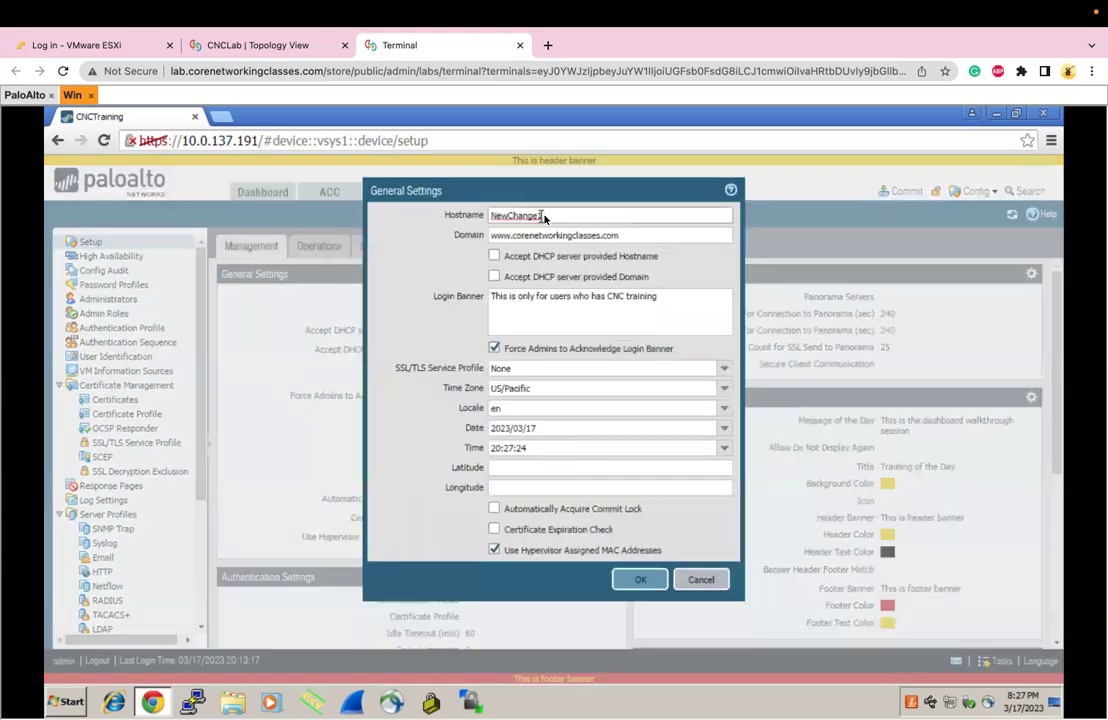
pyautogui.press('BackSpace')
pyautogui.write('ge2n')
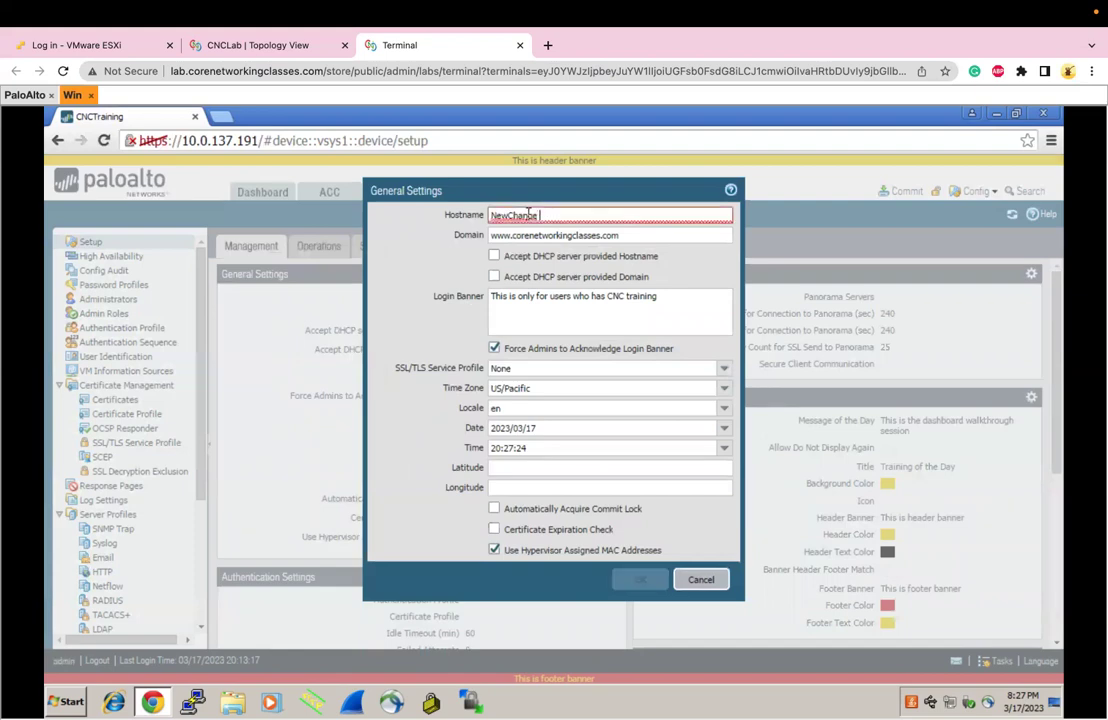
pyautogui.write('wo')
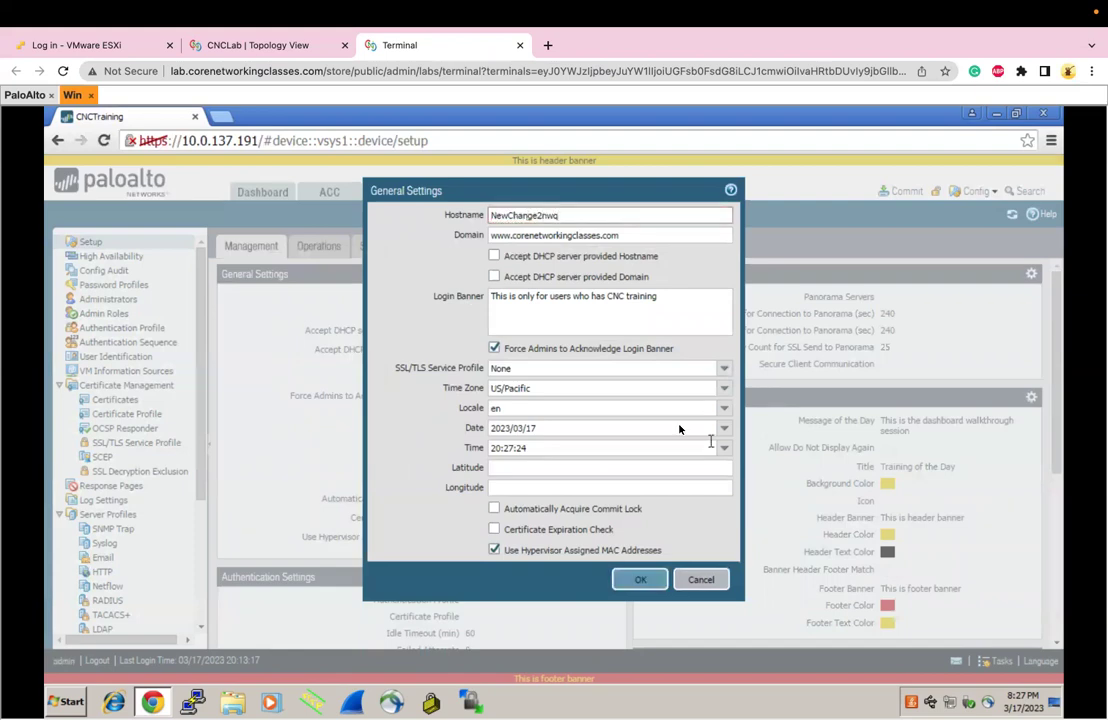
pyautogui.click(637, 584)
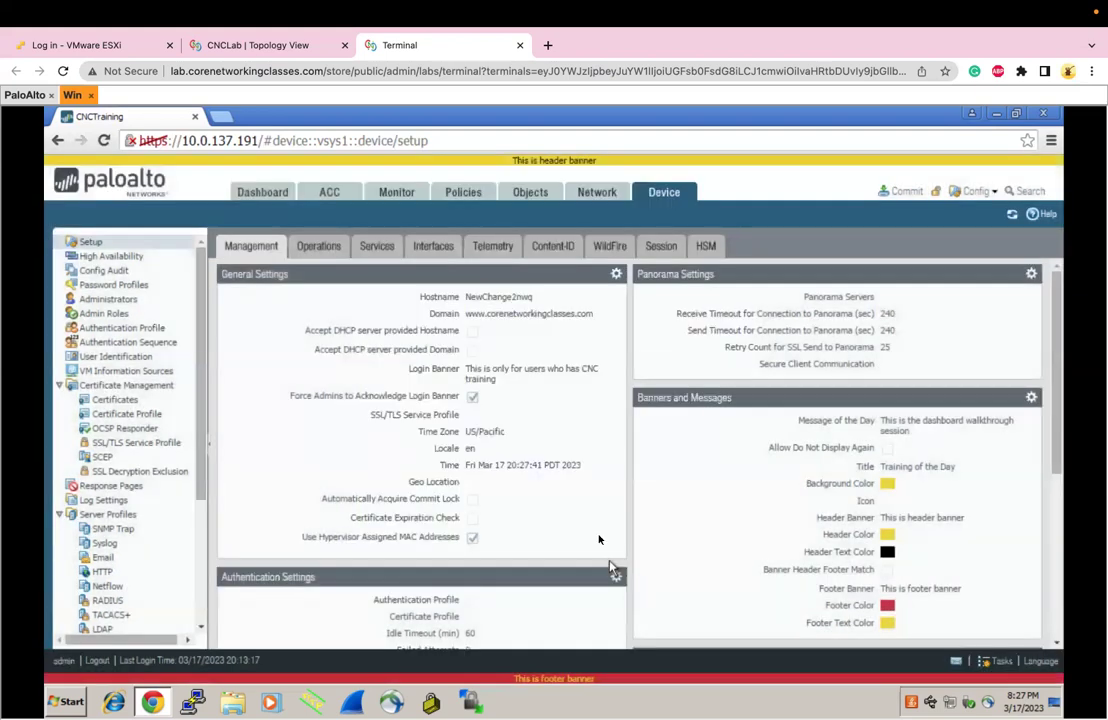
pyautogui.click(318, 250)
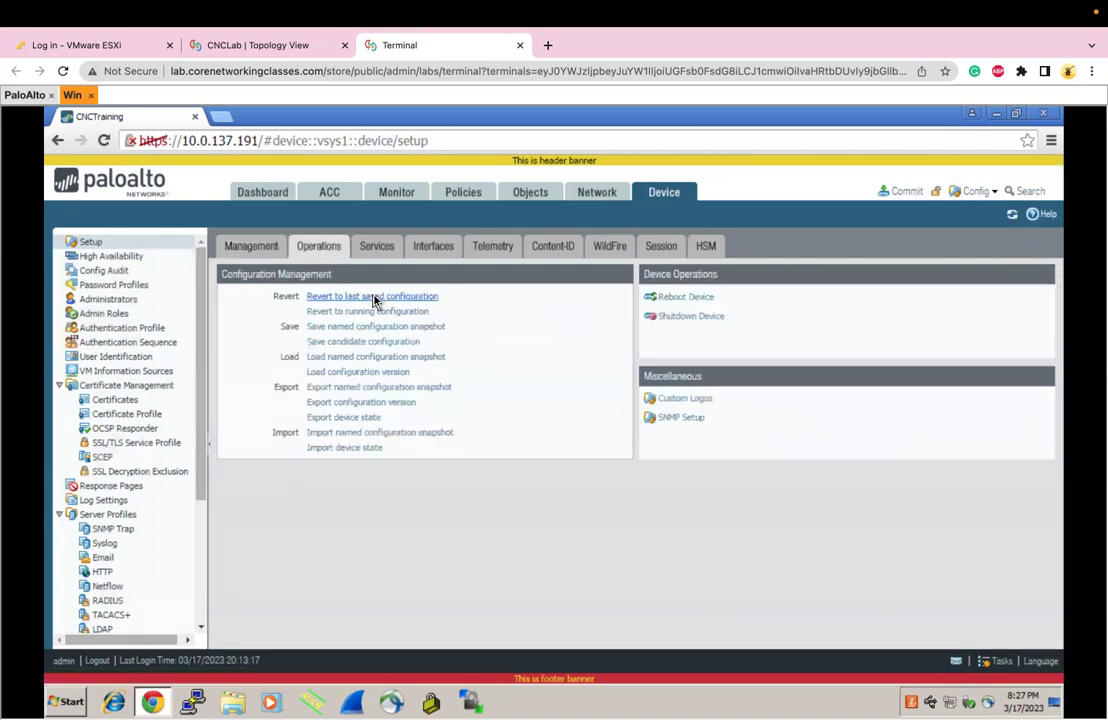
# Revert to the last saved snapshot and verify the hostname is back to NewChange1
pyautogui.click(374, 297)
pyautogui.click(519, 477)
pyautogui.click(553, 482)
pyautogui.click(268, 248)
pyautogui.moveTo(478, 300); pyautogui.dragTo(519, 302)
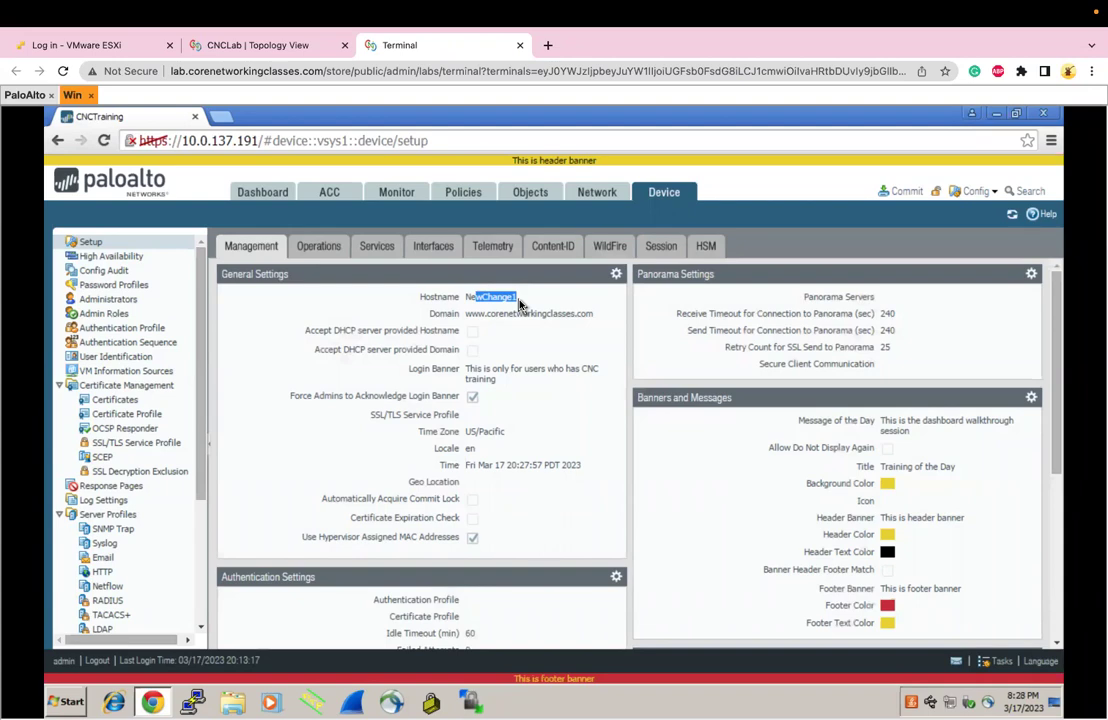
pyautogui.click(336, 256)
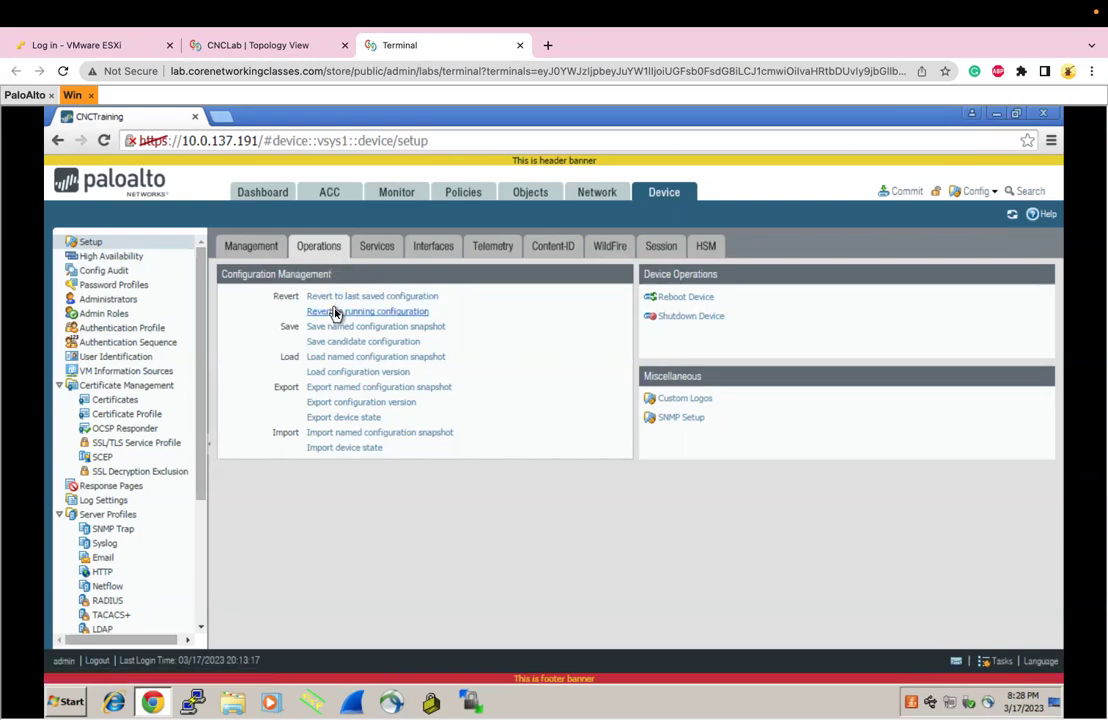
# Compare the General Settings hostname with the firewall console prompt
pyautogui.click(263, 252)
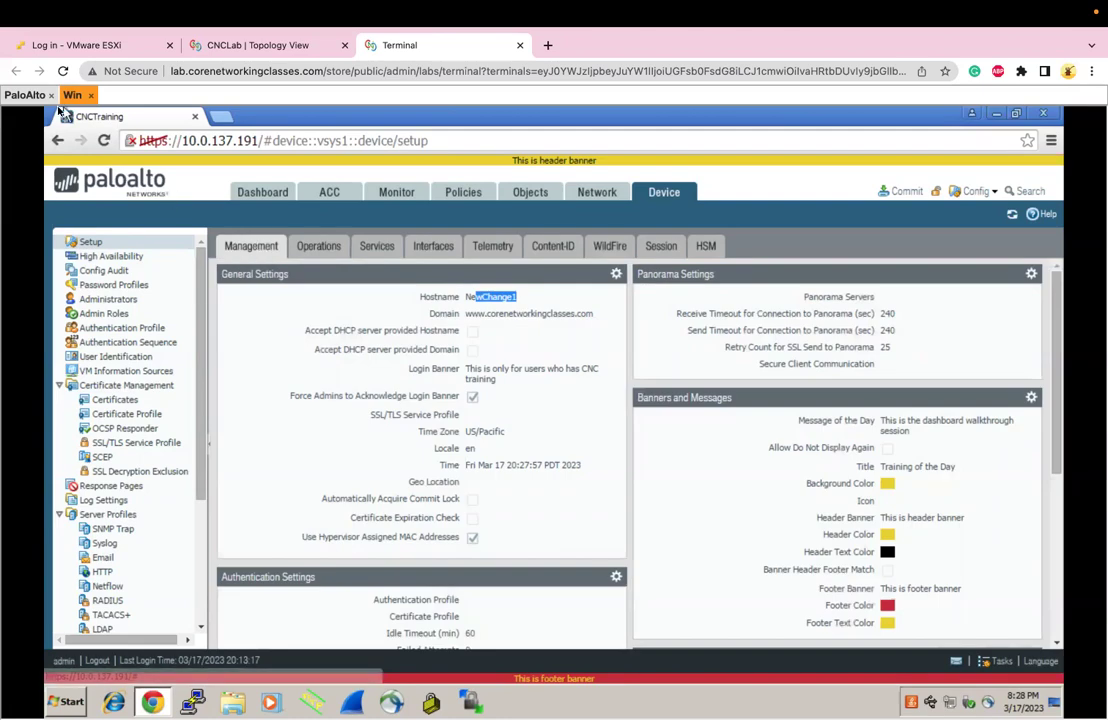
pyautogui.click(27, 95)
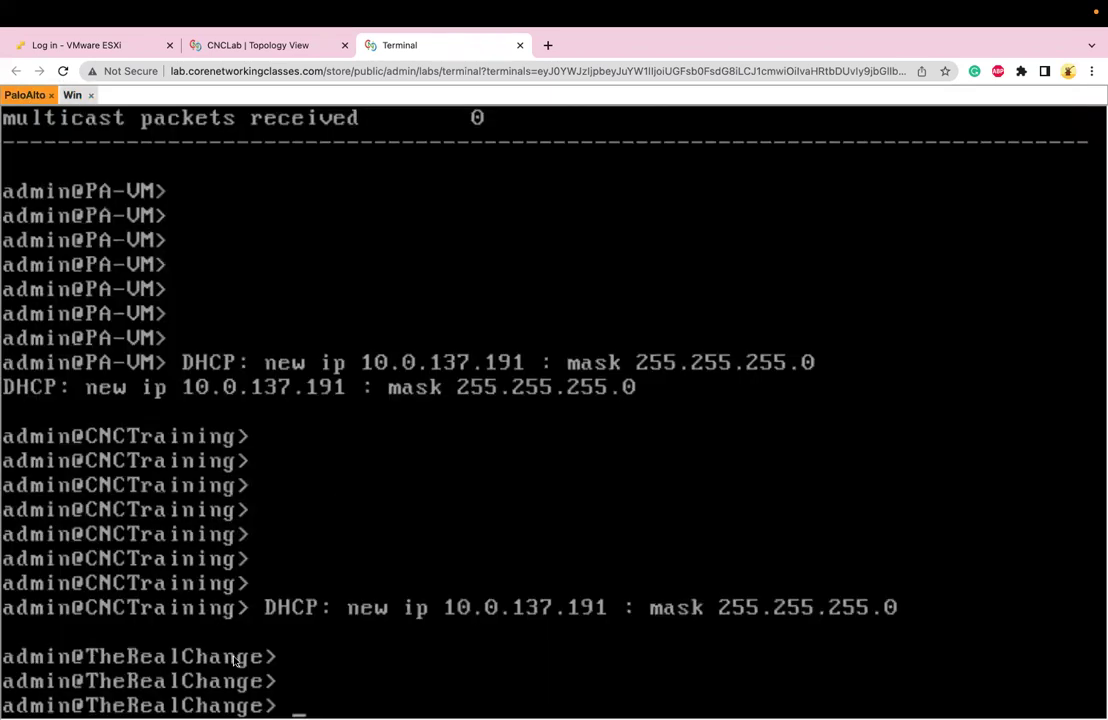
pyautogui.click(72, 95)
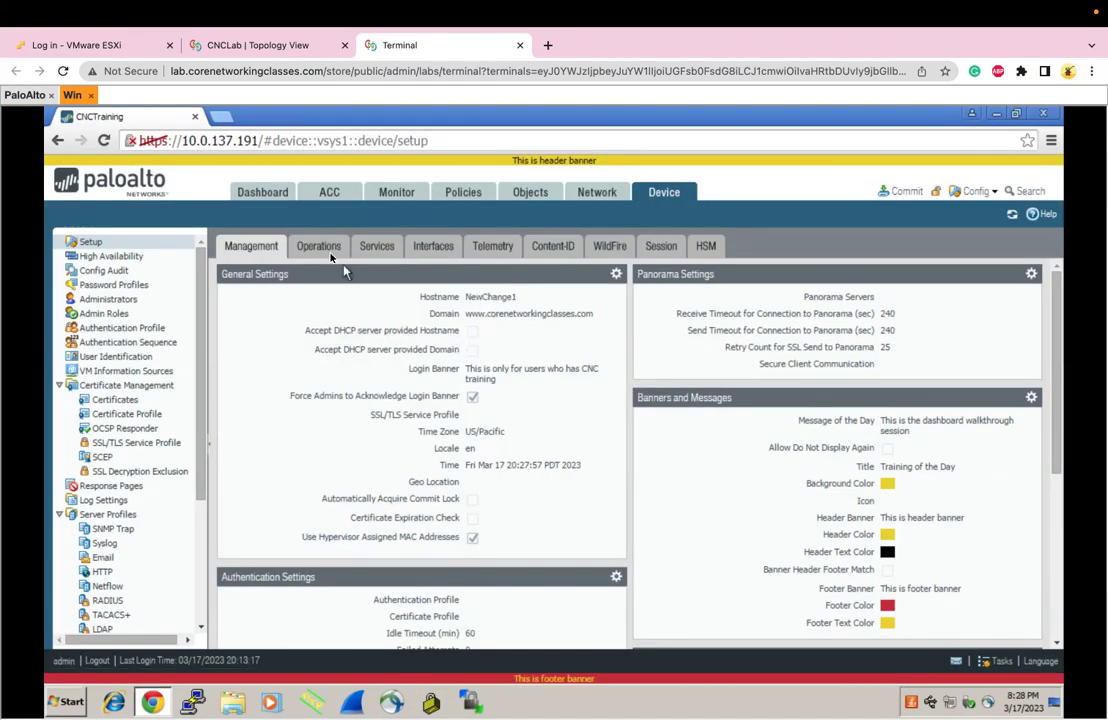
# Revert to the running configuration (running-config.xml) and confirm the hostname is TheRealChange
pyautogui.click(322, 248)
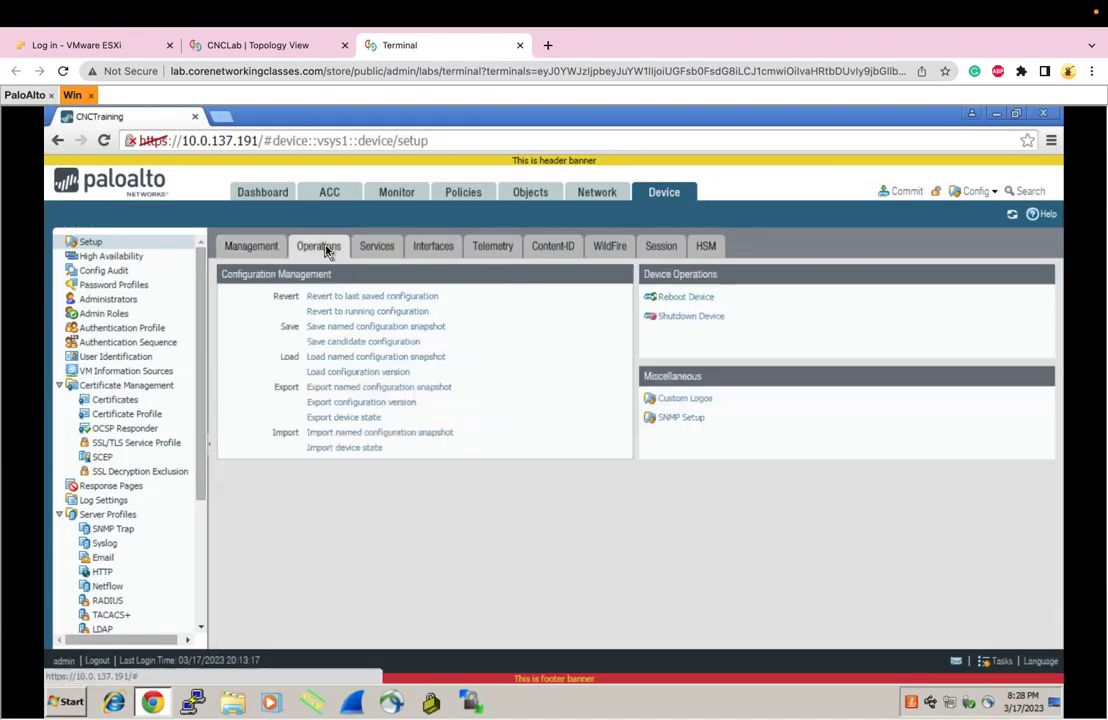
pyautogui.click(357, 317)
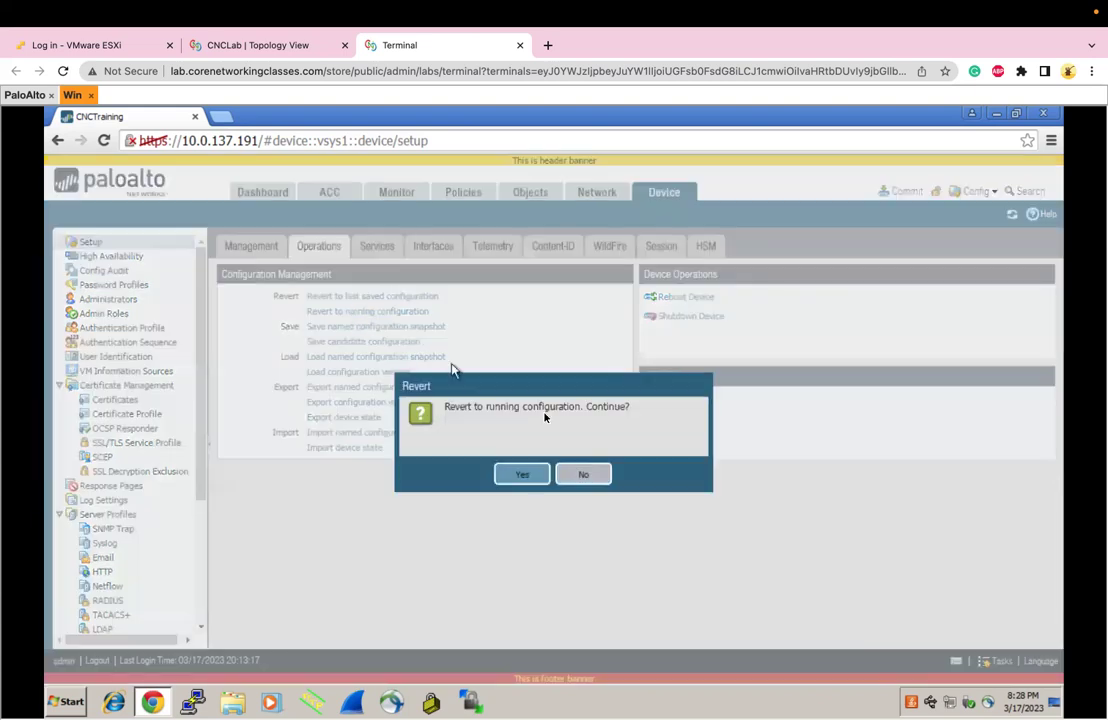
pyautogui.click(533, 476)
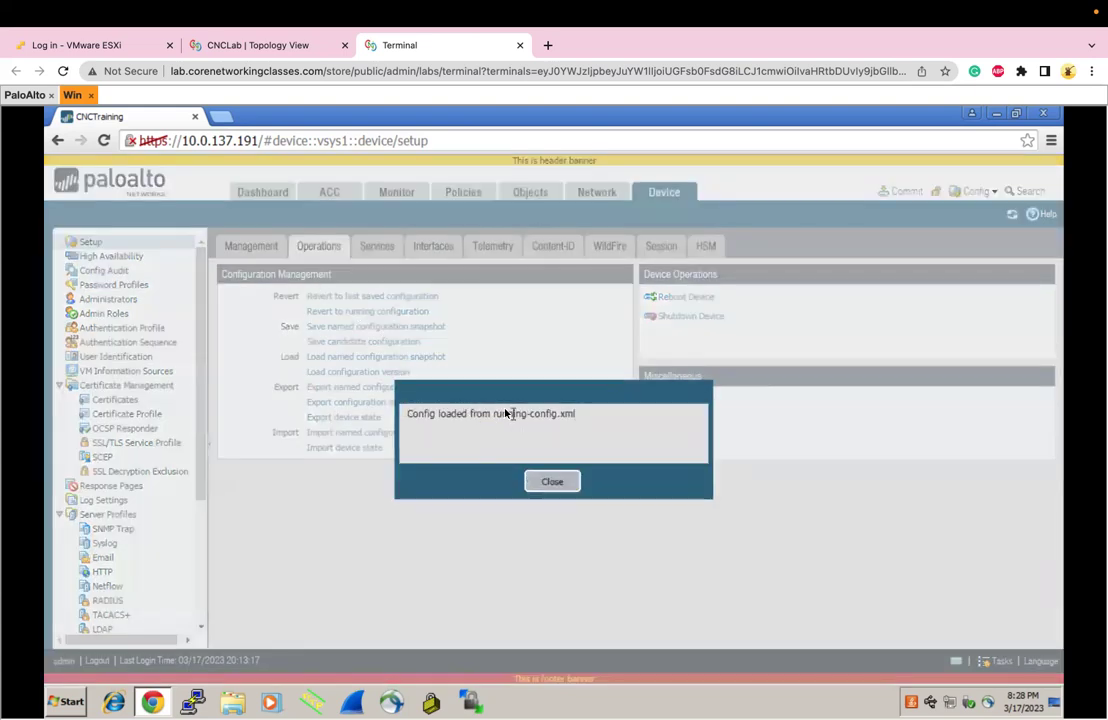
pyautogui.moveTo(502, 414); pyautogui.dragTo(567, 415)
pyautogui.click(553, 482)
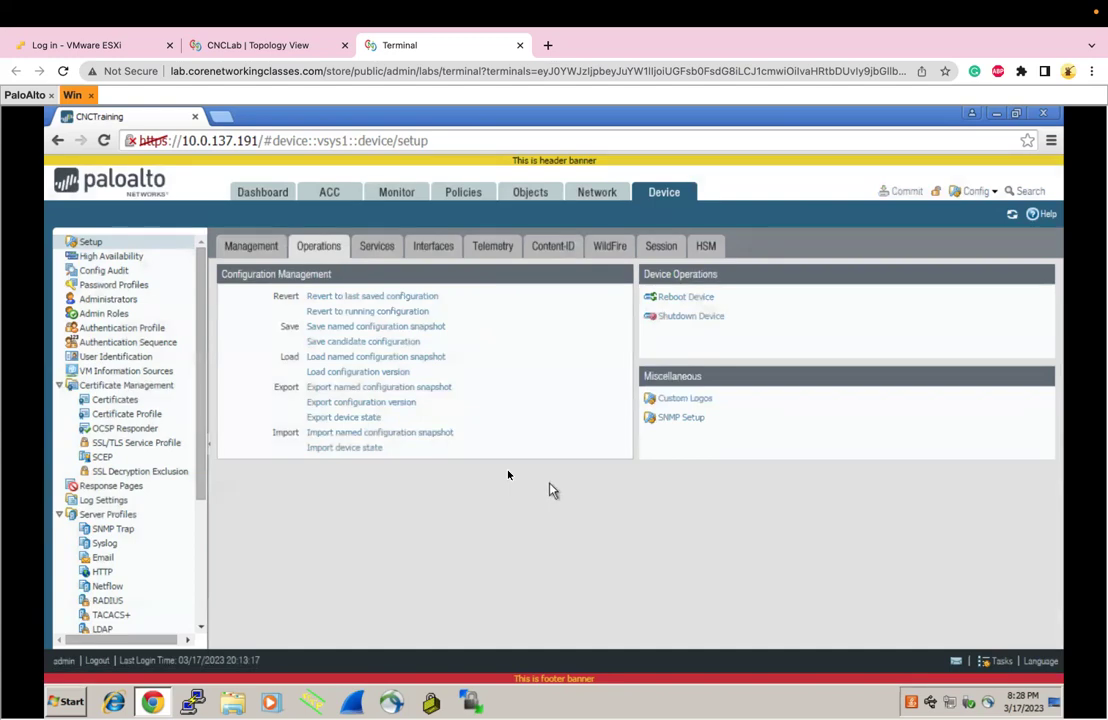
pyautogui.click(250, 249)
pyautogui.moveTo(466, 298); pyautogui.dragTo(527, 302)
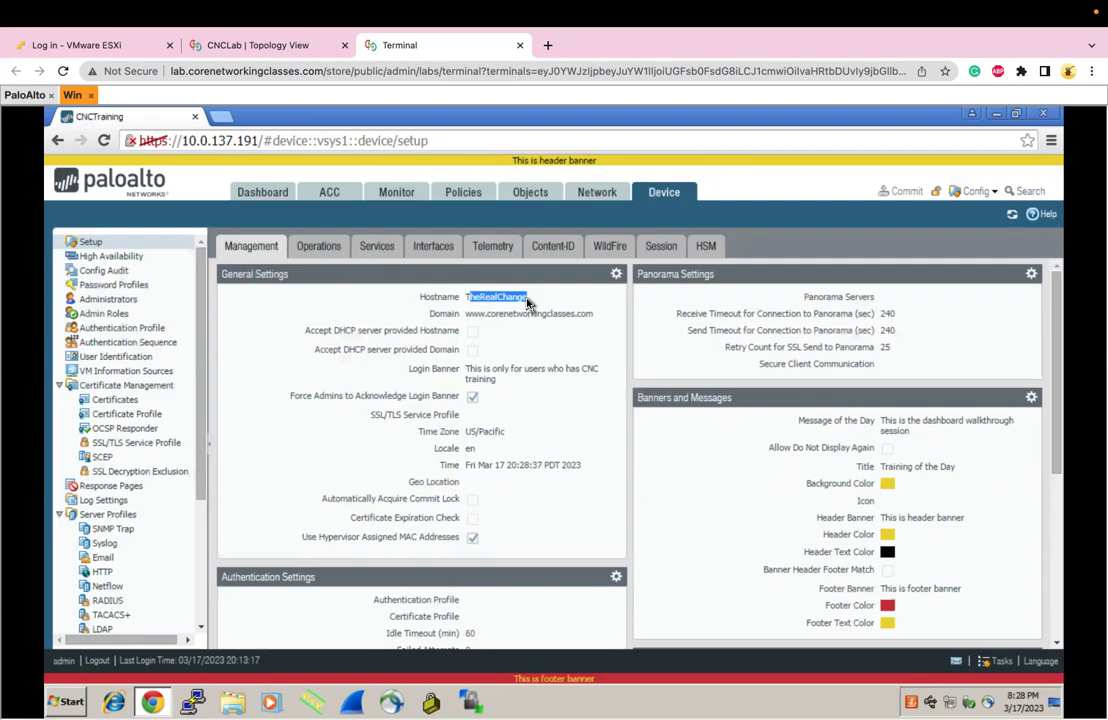
# Glance at the OneNote notes, then return to the firewall web interface
pyautogui.hotkey('ctrl', 'Right')
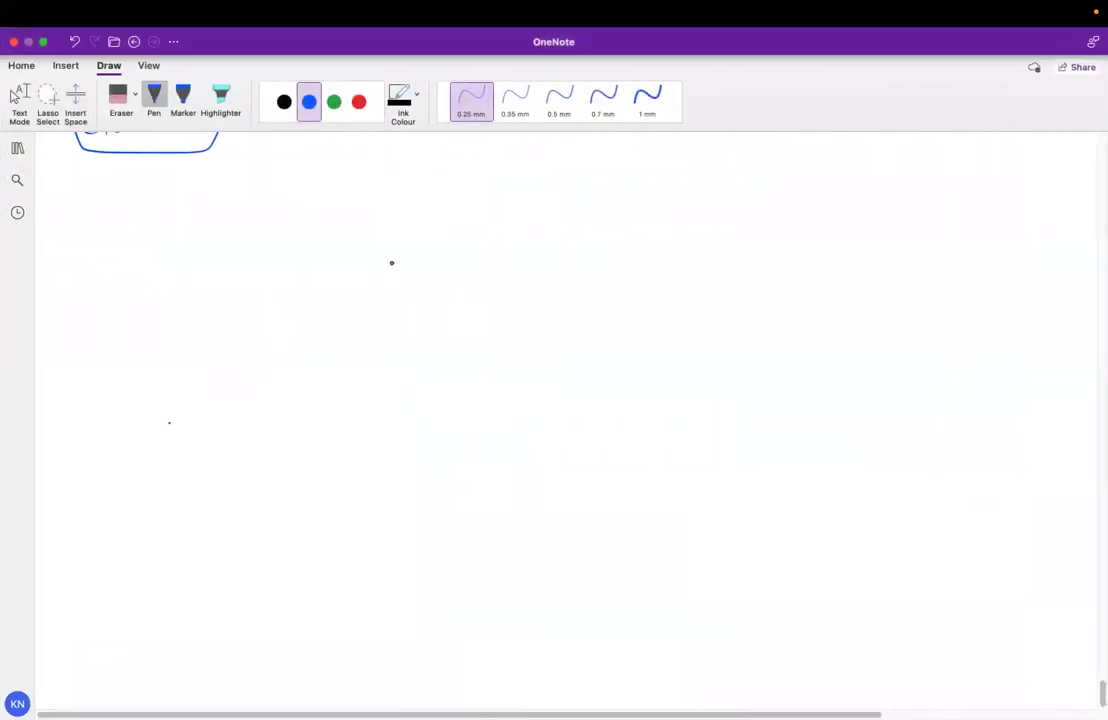
pyautogui.scroll(10, 391, 263)
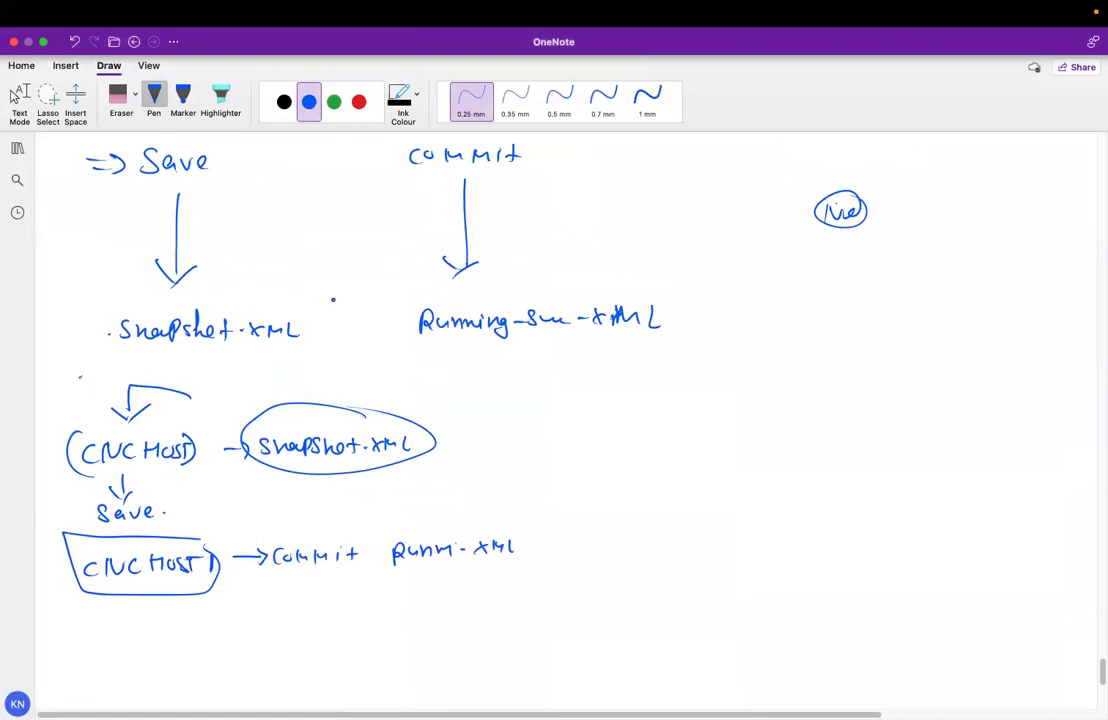
pyautogui.hotkey('ctrl', 'Left')
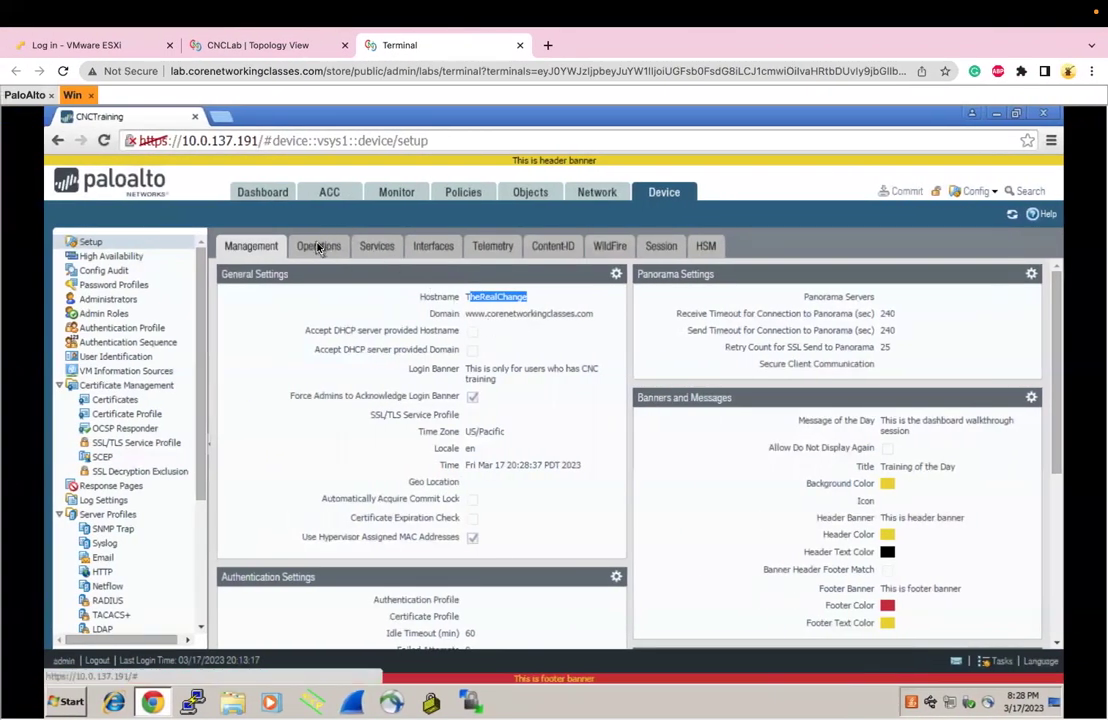
# Alternate between the Operations and Management pages, ending on Operations, then move to the OneNote notes
pyautogui.click(318, 247)
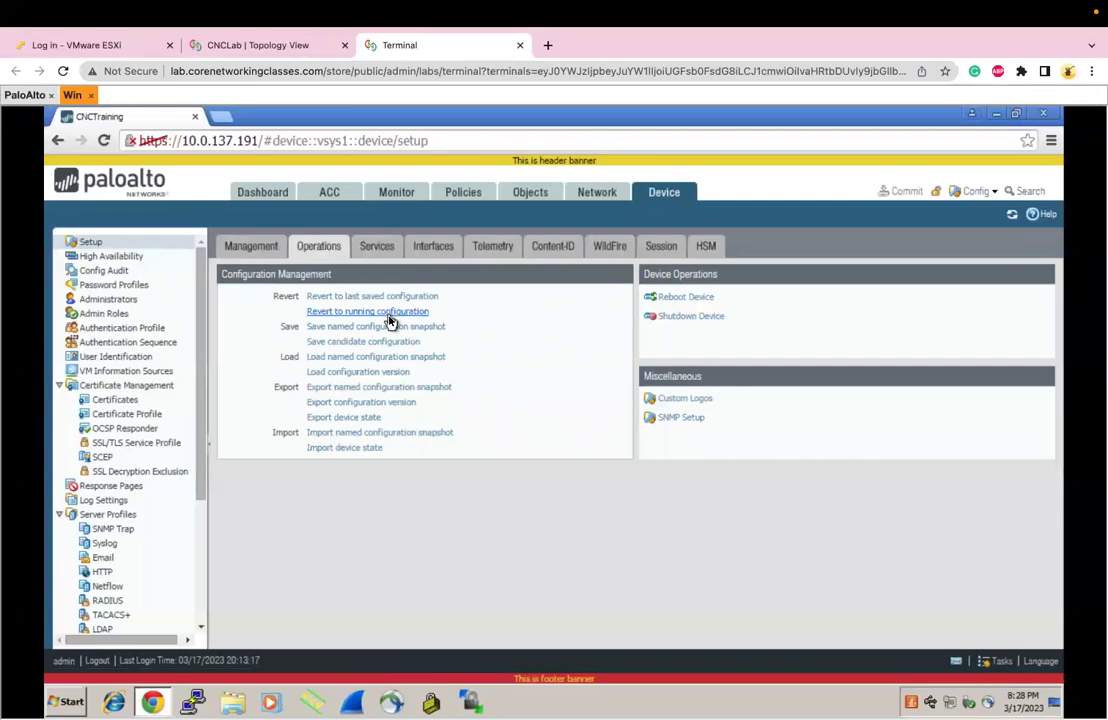
pyautogui.click(241, 250)
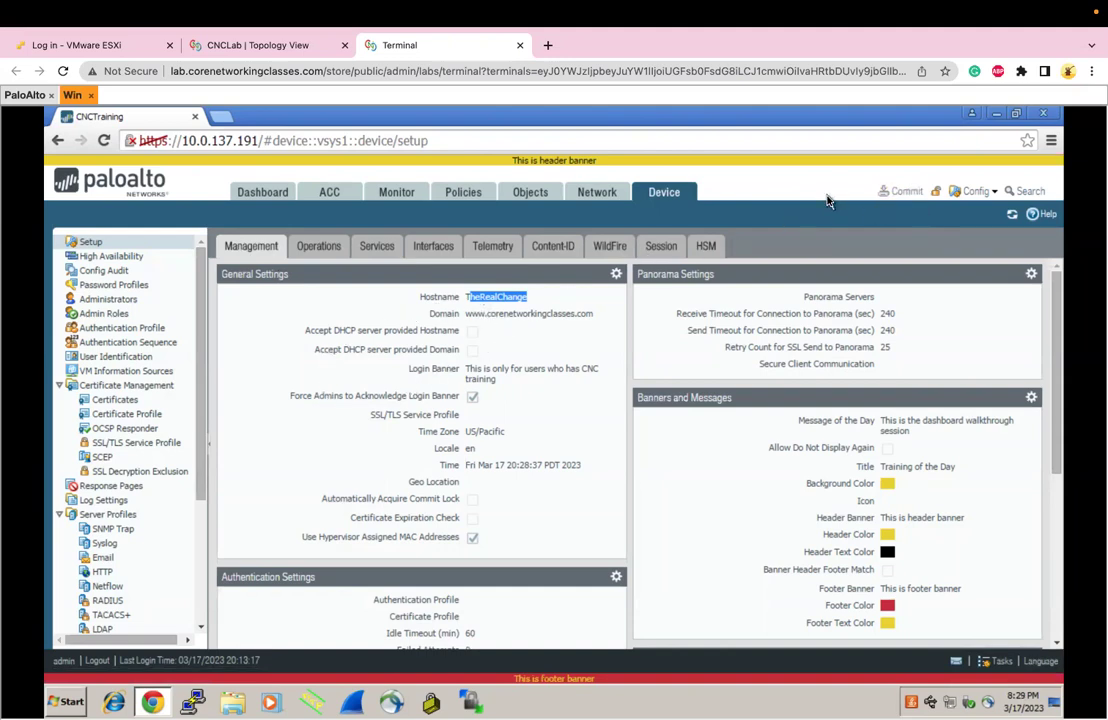
pyautogui.click(322, 245)
pyautogui.click(276, 251)
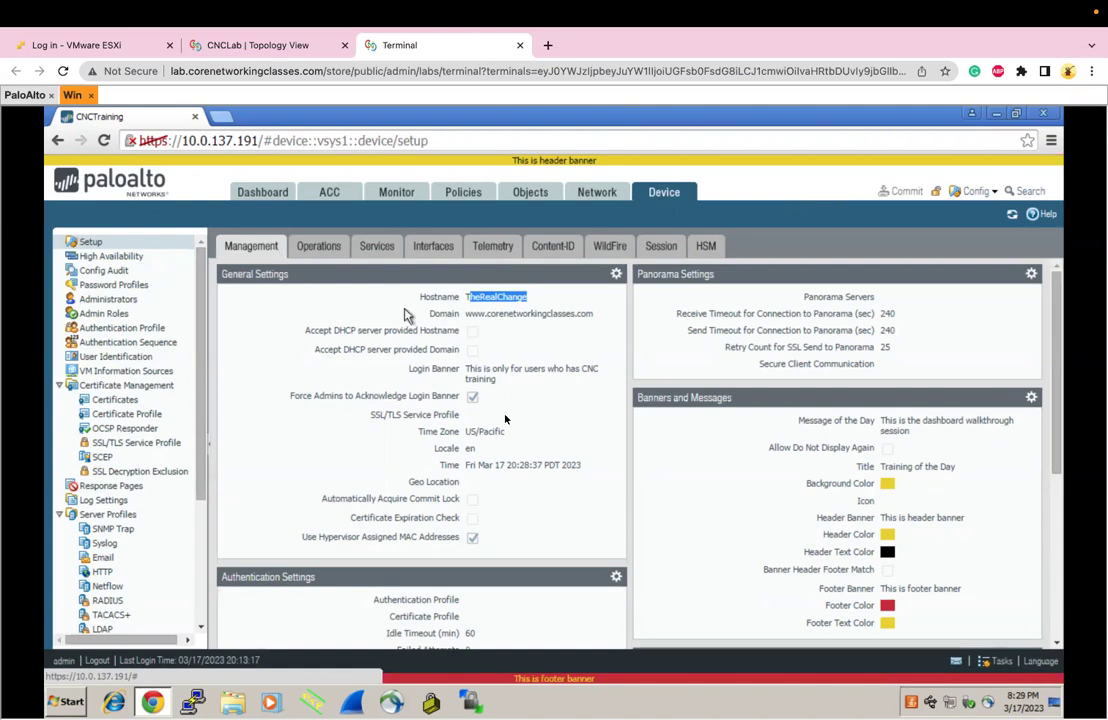
pyautogui.click(320, 249)
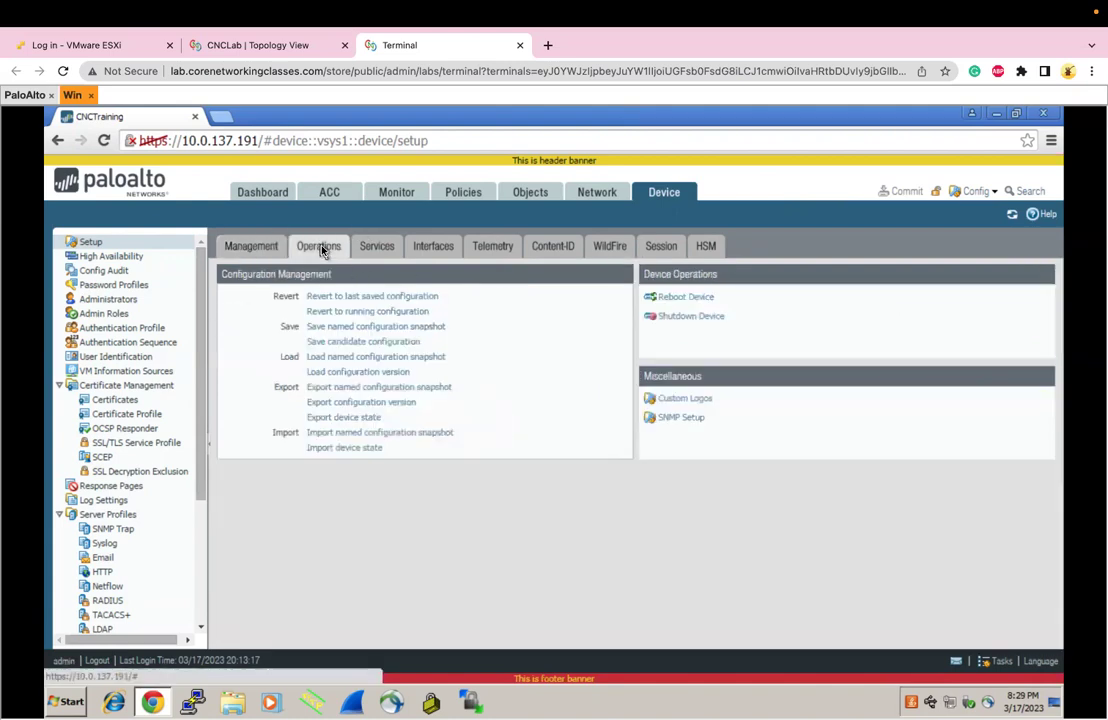
pyautogui.click(268, 248)
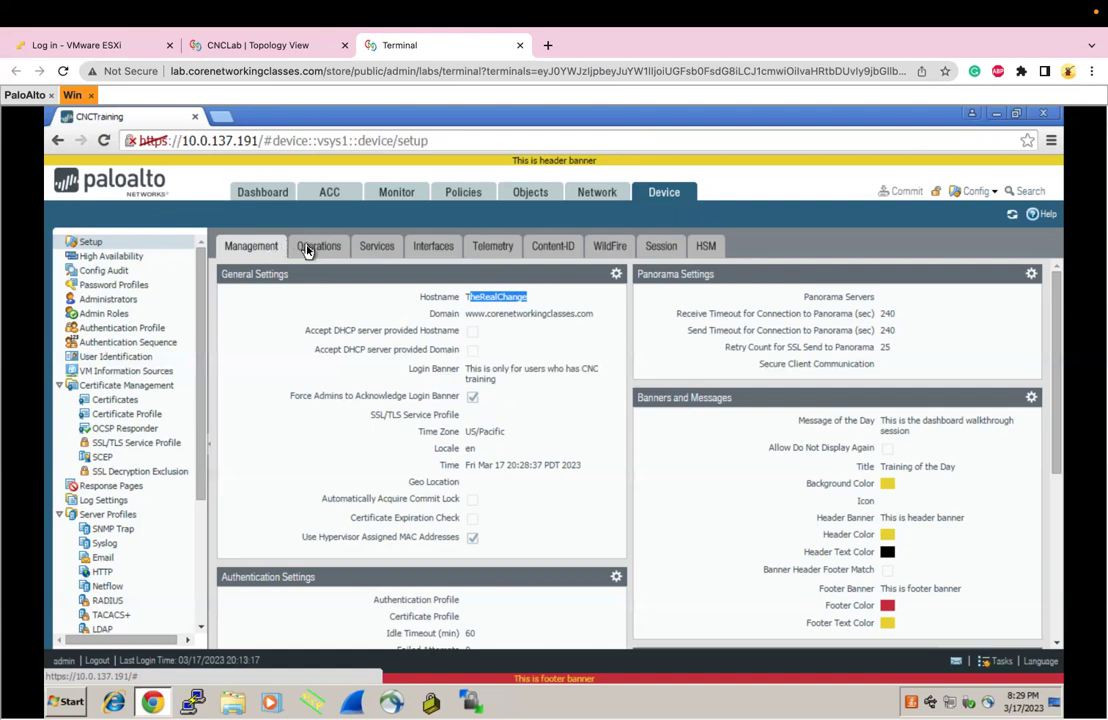
pyautogui.click(308, 251)
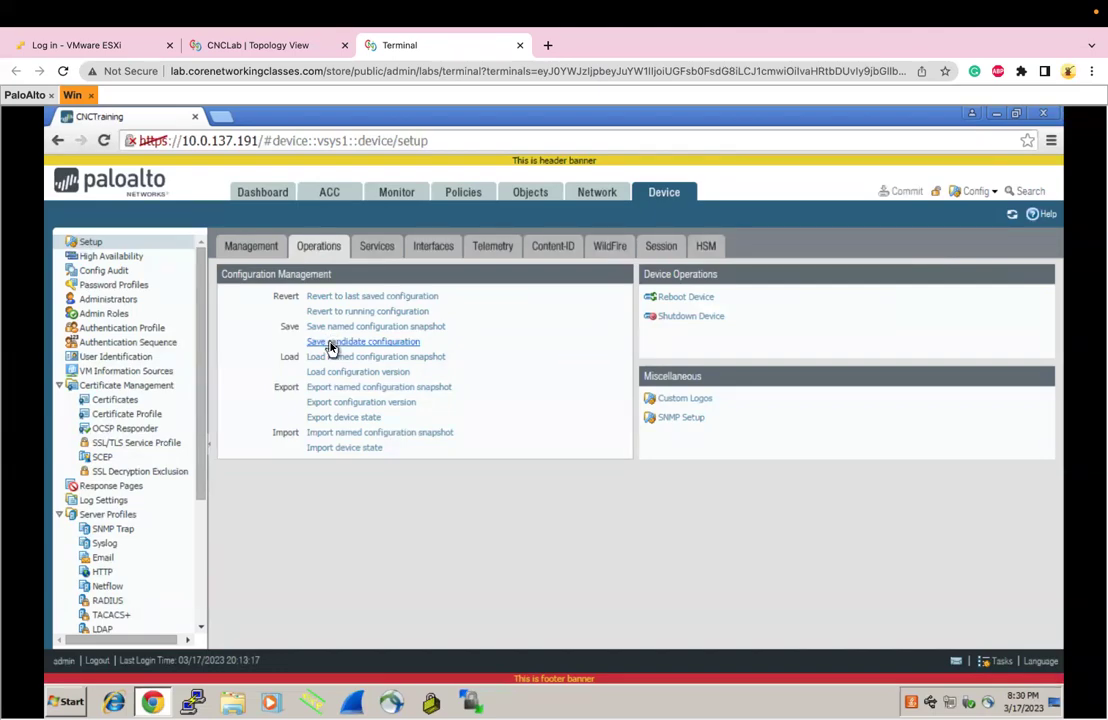
pyautogui.hotkey('ctrl', 'Right')
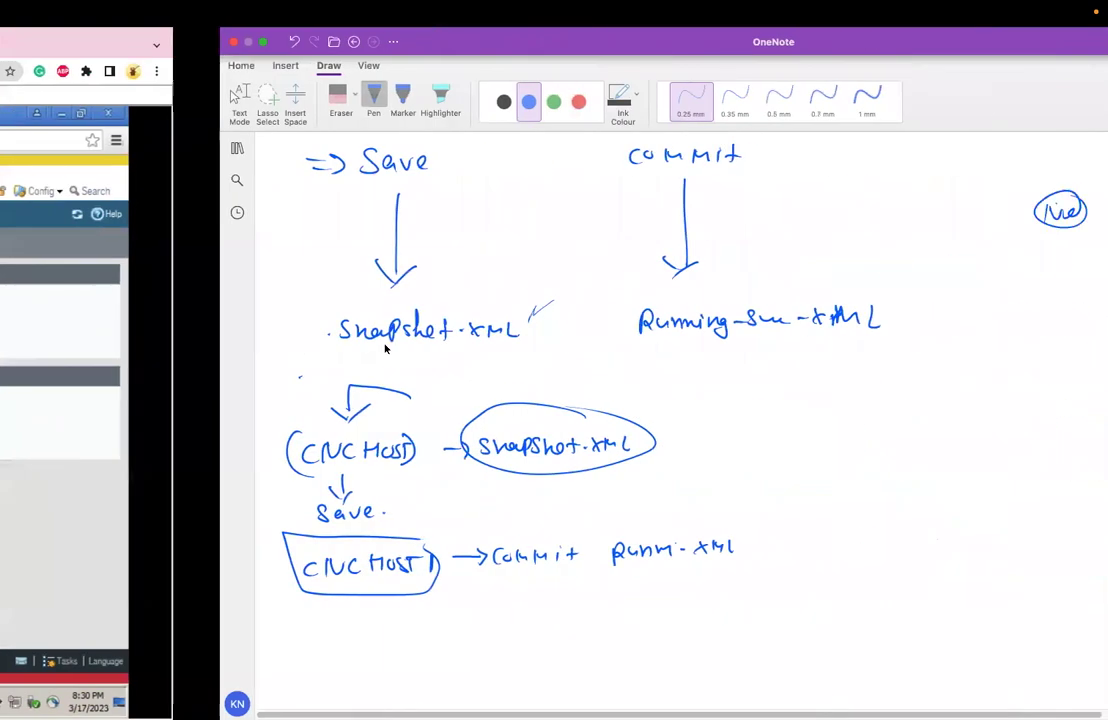
# Handwrite and underline 'Save candidate conf → .snapshot.xml' in an empty part of the page
pyautogui.scroll(-10, 381, 383)
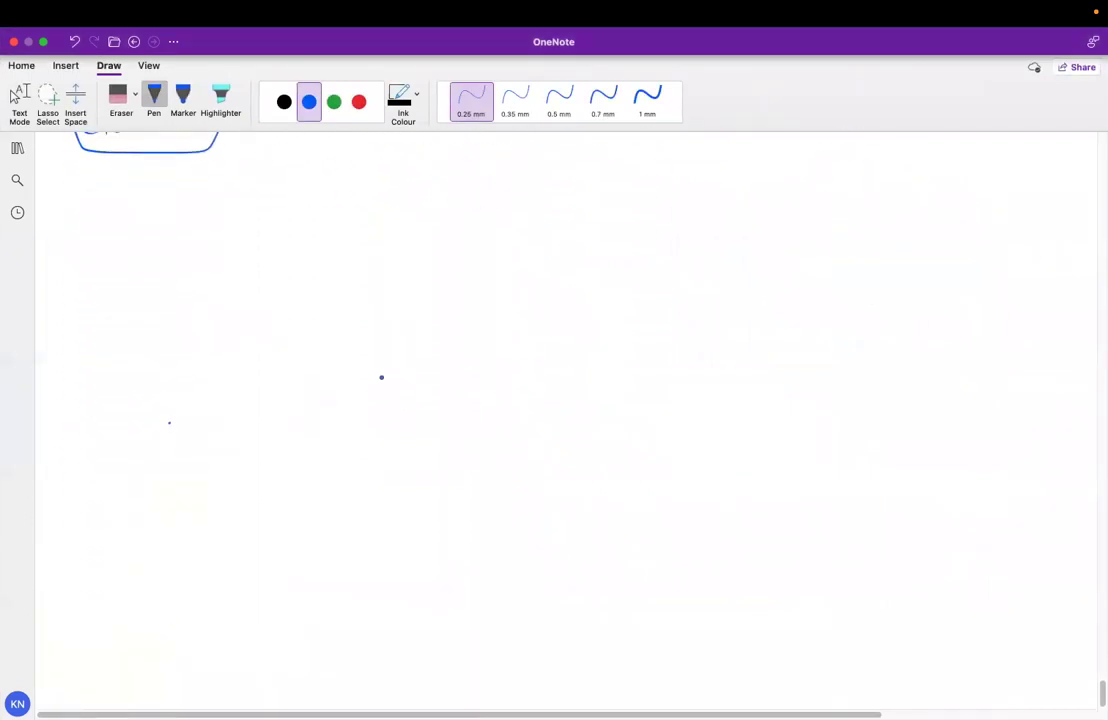
pyautogui.moveTo(86, 218); pyautogui.dragTo(74, 236)
pyautogui.moveTo(97, 222)
pyautogui.mouseDown()
pyautogui.moveTo(162, 232)
pyautogui.moveTo(500, 206)
pyautogui.moveTo(594, 216)
pyautogui.mouseUp()
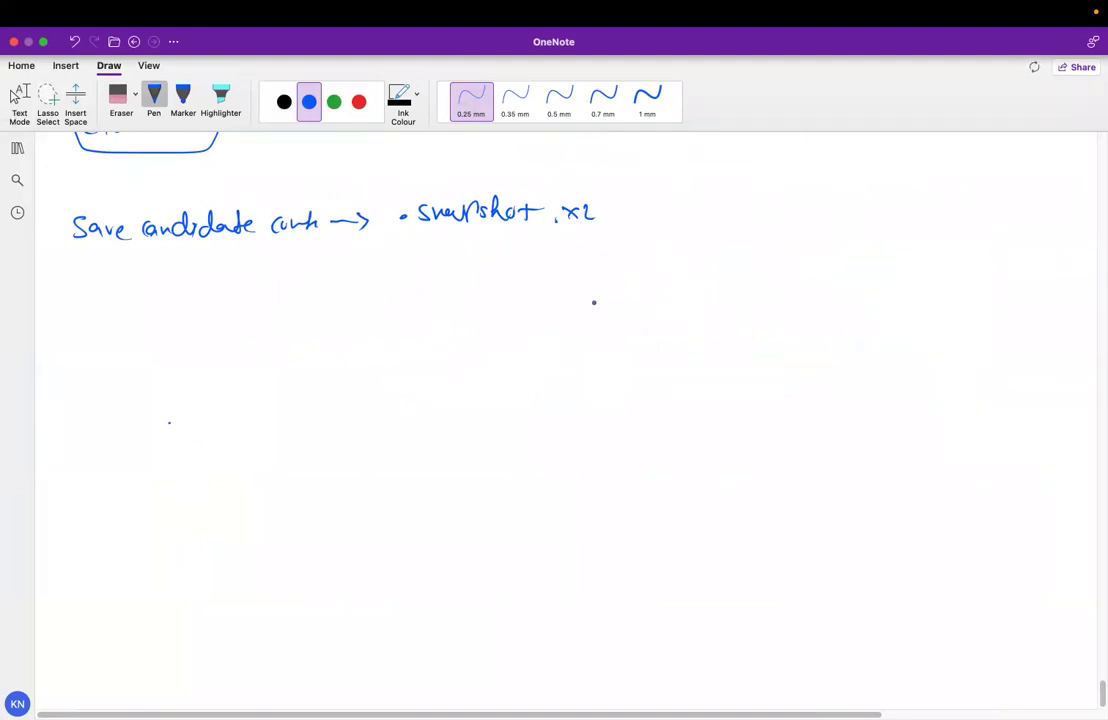
pyautogui.moveTo(607, 205)
pyautogui.mouseDown()
pyautogui.moveTo(600, 216)
pyautogui.moveTo(621, 220)
pyautogui.mouseUp()
pyautogui.moveTo(71, 247); pyautogui.dragTo(357, 239)
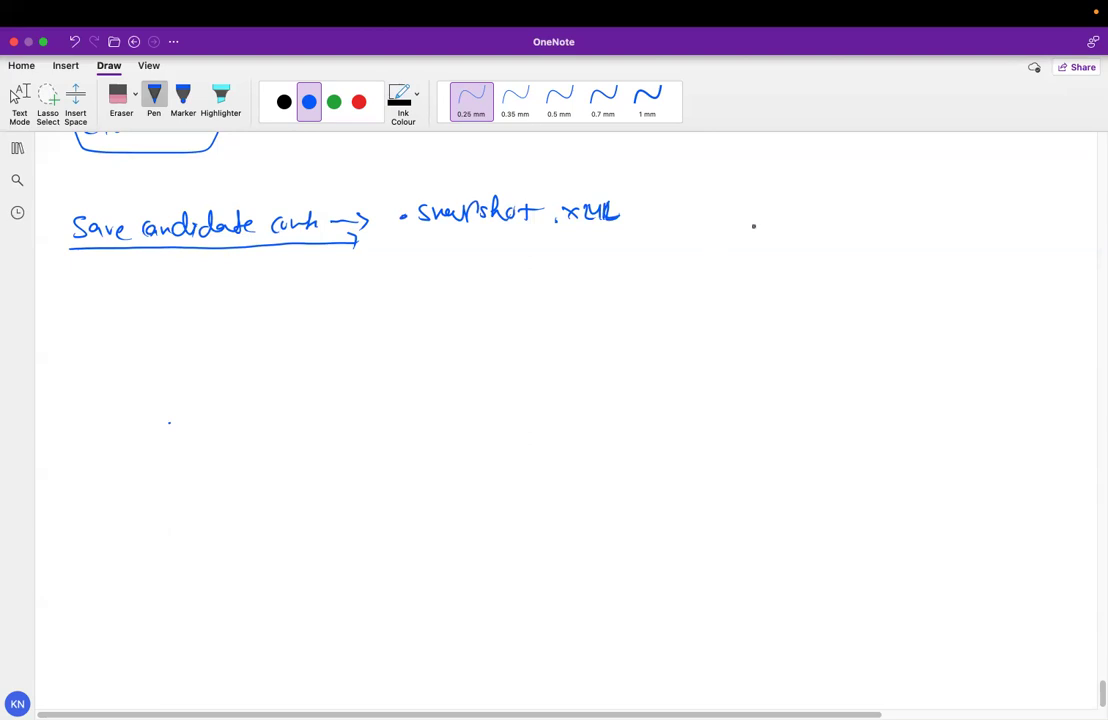
# Sketch a short label with a small box beneath it at the right
pyautogui.moveTo(877, 183)
pyautogui.mouseDown()
pyautogui.moveTo(865, 199)
pyautogui.moveTo(890, 197)
pyautogui.mouseUp()
pyautogui.moveTo(893, 192)
pyautogui.mouseDown()
pyautogui.moveTo(907, 193)
pyautogui.moveTo(899, 207)
pyautogui.moveTo(850, 212)
pyautogui.moveTo(905, 212)
pyautogui.mouseUp()
pyautogui.moveTo(815, 247)
pyautogui.mouseDown()
pyautogui.moveTo(797, 331)
pyautogui.moveTo(810, 249)
pyautogui.mouseUp()
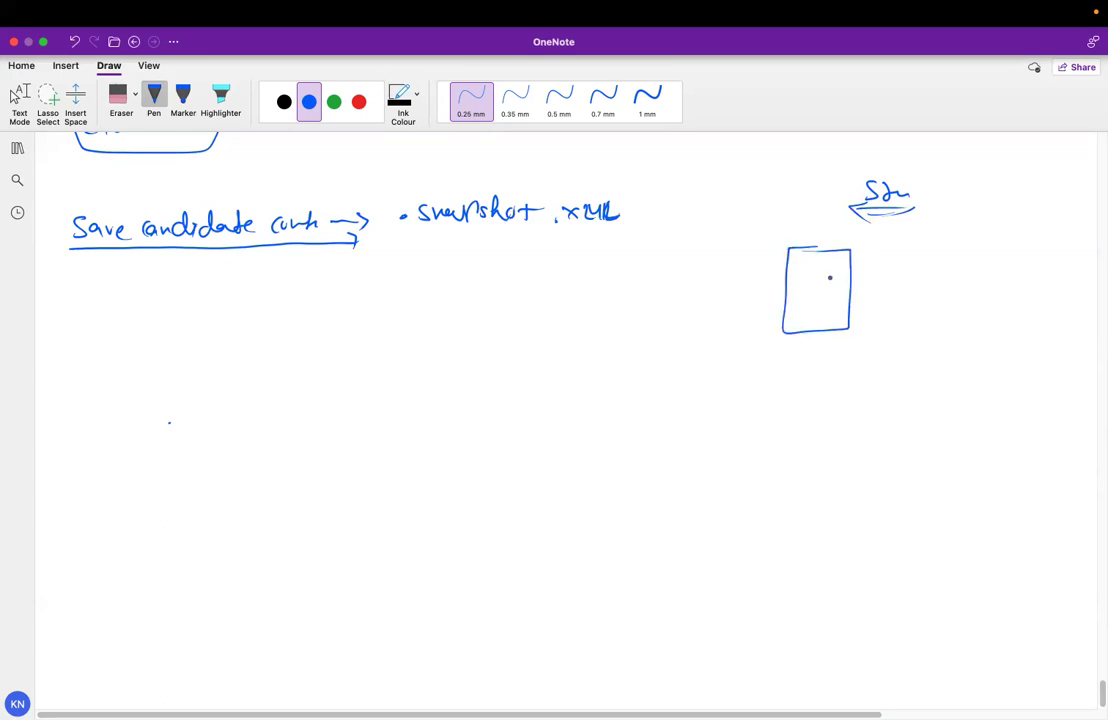
# Draw arrows around the box and an arrowed underline beneath .snapshot.xml
pyautogui.moveTo(835, 288)
pyautogui.mouseDown()
pyautogui.moveTo(885, 292)
pyautogui.moveTo(891, 304)
pyautogui.mouseUp()
pyautogui.moveTo(918, 338)
pyautogui.mouseDown()
pyautogui.moveTo(968, 337)
pyautogui.moveTo(903, 341)
pyautogui.moveTo(990, 330)
pyautogui.mouseUp()
pyautogui.moveTo(1018, 318)
pyautogui.mouseDown()
pyautogui.moveTo(1012, 336)
pyautogui.moveTo(996, 336)
pyautogui.moveTo(989, 313)
pyautogui.mouseUp()
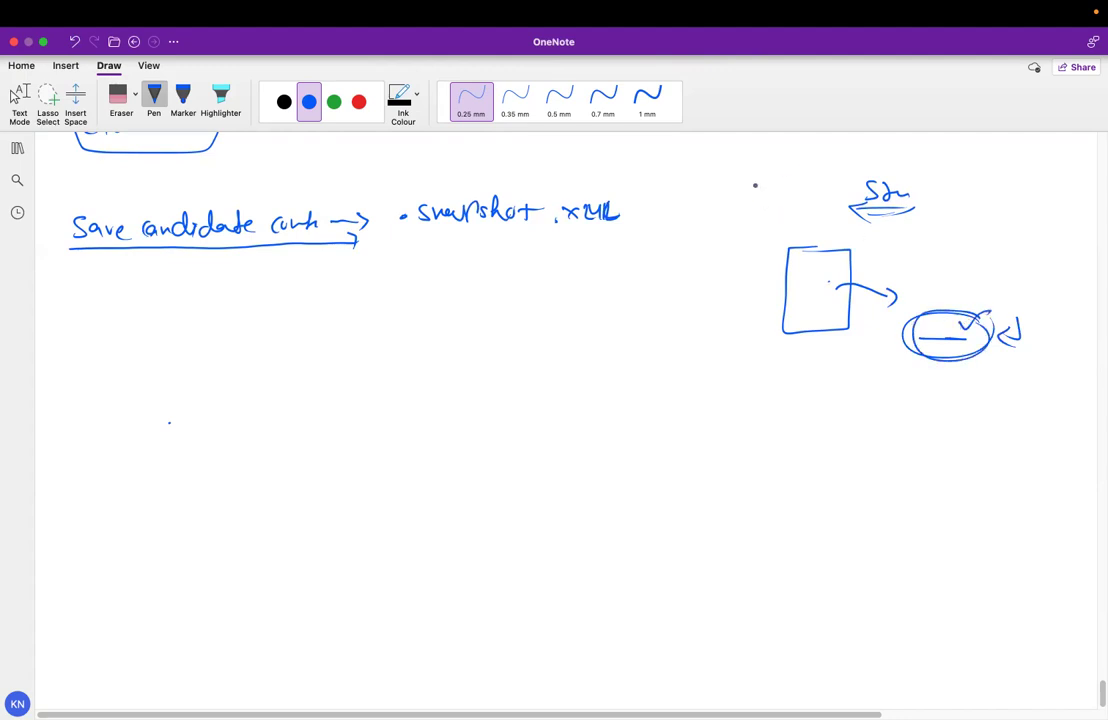
pyautogui.moveTo(760, 162)
pyautogui.mouseDown()
pyautogui.moveTo(746, 174)
pyautogui.moveTo(836, 148)
pyautogui.moveTo(875, 163)
pyautogui.moveTo(866, 168)
pyautogui.mouseUp()
pyautogui.moveTo(993, 321); pyautogui.dragTo(959, 310)
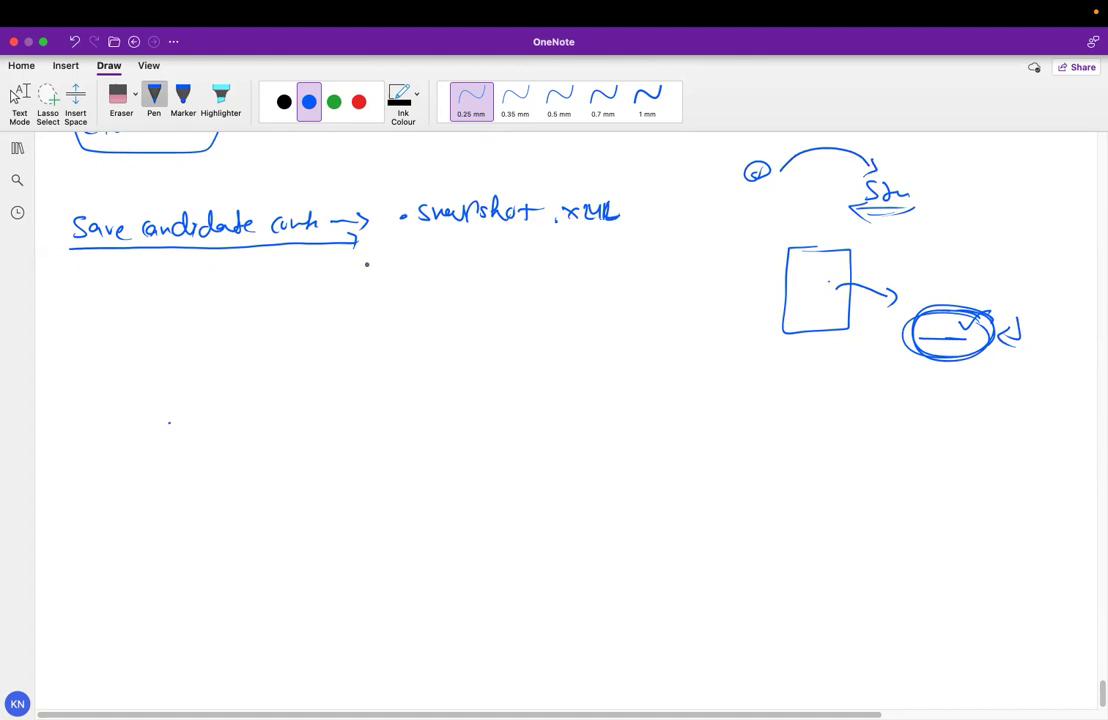
pyautogui.moveTo(400, 246); pyautogui.dragTo(616, 245)
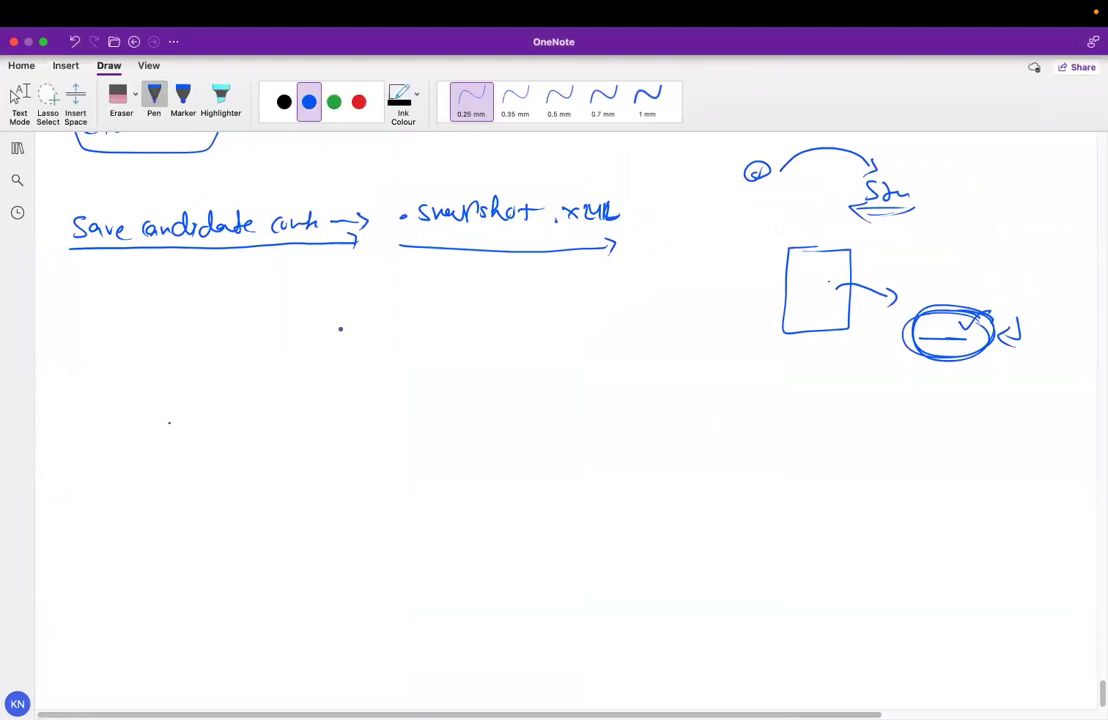
# Handwrite 'Save Named Config' on a new line, underline it and add an arrow
pyautogui.moveTo(80, 300); pyautogui.dragTo(69, 316)
pyautogui.moveTo(93, 306); pyautogui.dragTo(125, 311)
pyautogui.moveTo(141, 297)
pyautogui.mouseDown()
pyautogui.moveTo(143, 312)
pyautogui.moveTo(158, 298)
pyautogui.moveTo(187, 311)
pyautogui.mouseUp()
pyautogui.moveTo(188, 305)
pyautogui.mouseDown()
pyautogui.moveTo(211, 288)
pyautogui.moveTo(230, 309)
pyautogui.moveTo(284, 310)
pyautogui.mouseUp()
pyautogui.moveTo(292, 300); pyautogui.dragTo(314, 306)
pyautogui.moveTo(95, 325)
pyautogui.mouseDown()
pyautogui.moveTo(350, 328)
pyautogui.moveTo(358, 312)
pyautogui.mouseUp()
pyautogui.moveTo(366, 306)
pyautogui.mouseDown()
pyautogui.moveTo(366, 323)
pyautogui.moveTo(419, 314)
pyautogui.moveTo(431, 297)
pyautogui.mouseUp()
# Write 'New' after the arrow and 'New.xml' beneath it
pyautogui.moveTo(434, 308); pyautogui.dragTo(489, 313)
pyautogui.click(470, 307)
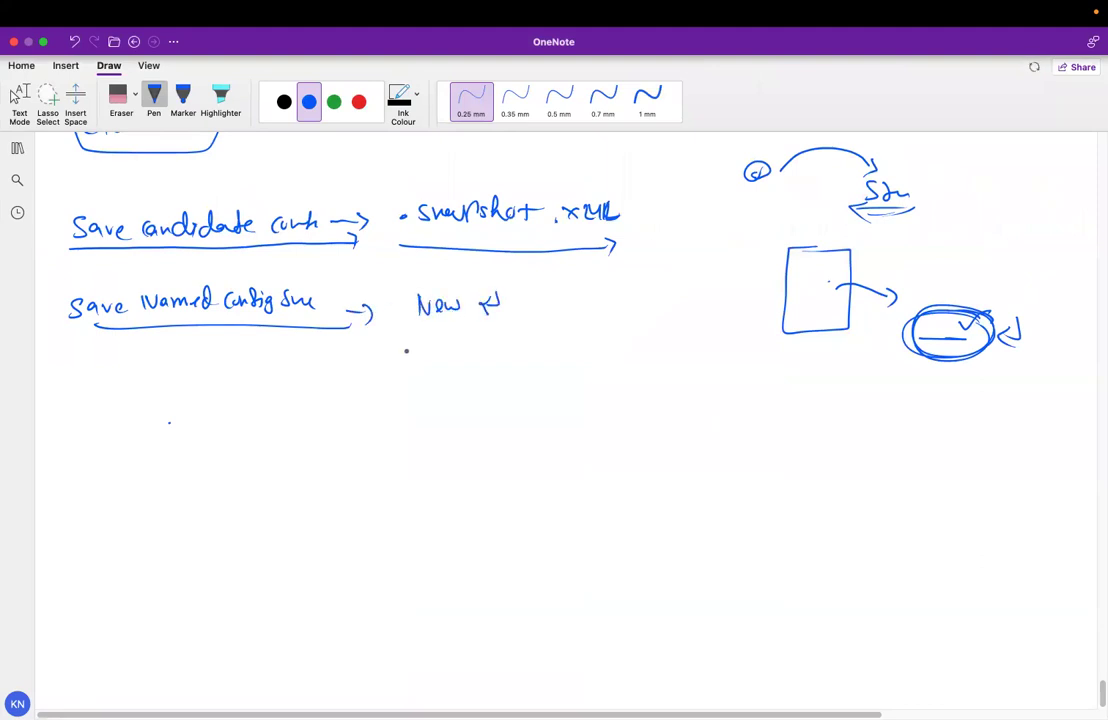
pyautogui.moveTo(426, 346)
pyautogui.mouseDown()
pyautogui.moveTo(413, 359)
pyautogui.moveTo(427, 359)
pyautogui.mouseUp()
pyautogui.moveTo(443, 346)
pyautogui.mouseDown()
pyautogui.moveTo(443, 360)
pyautogui.moveTo(459, 346)
pyautogui.mouseUp()
pyautogui.moveTo(462, 352); pyautogui.dragTo(516, 360)
pyautogui.click(495, 355)
pyautogui.moveTo(516, 348)
pyautogui.mouseDown()
pyautogui.moveTo(503, 360)
pyautogui.moveTo(568, 365)
pyautogui.mouseUp()
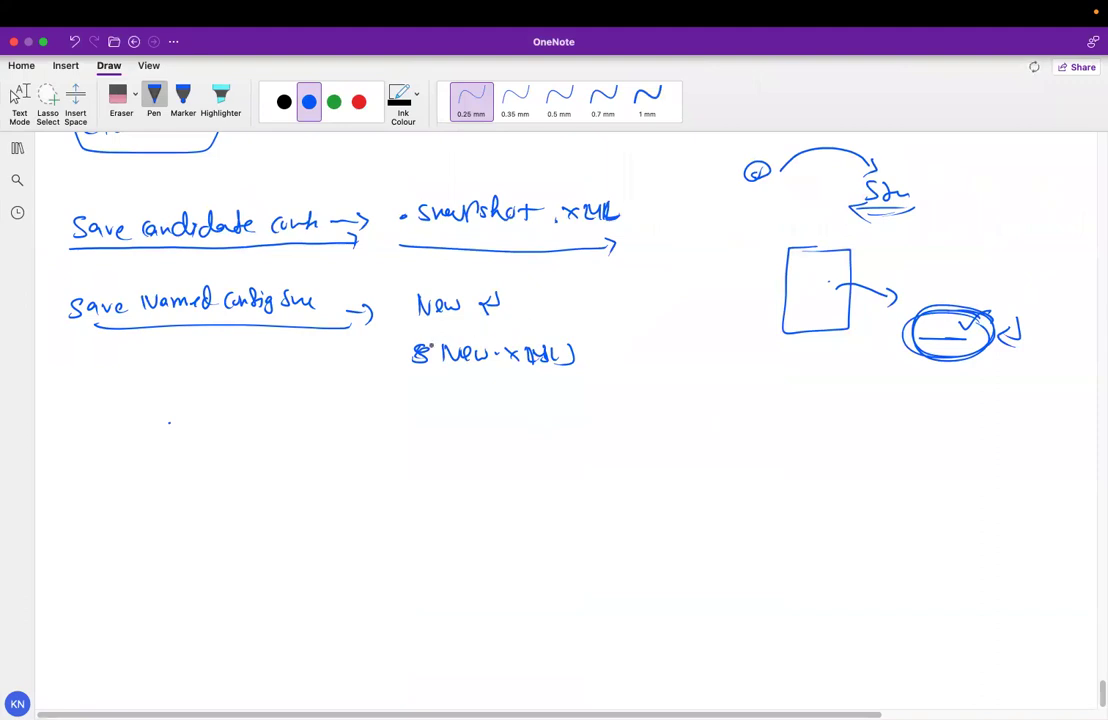
# Circle New.xml and draw a large box with arrows and an 'ADR Ac' note
pyautogui.moveTo(100, 423)
pyautogui.mouseDown()
pyautogui.moveTo(279, 433)
pyautogui.moveTo(235, 613)
pyautogui.moveTo(80, 460)
pyautogui.moveTo(107, 426)
pyautogui.mouseUp()
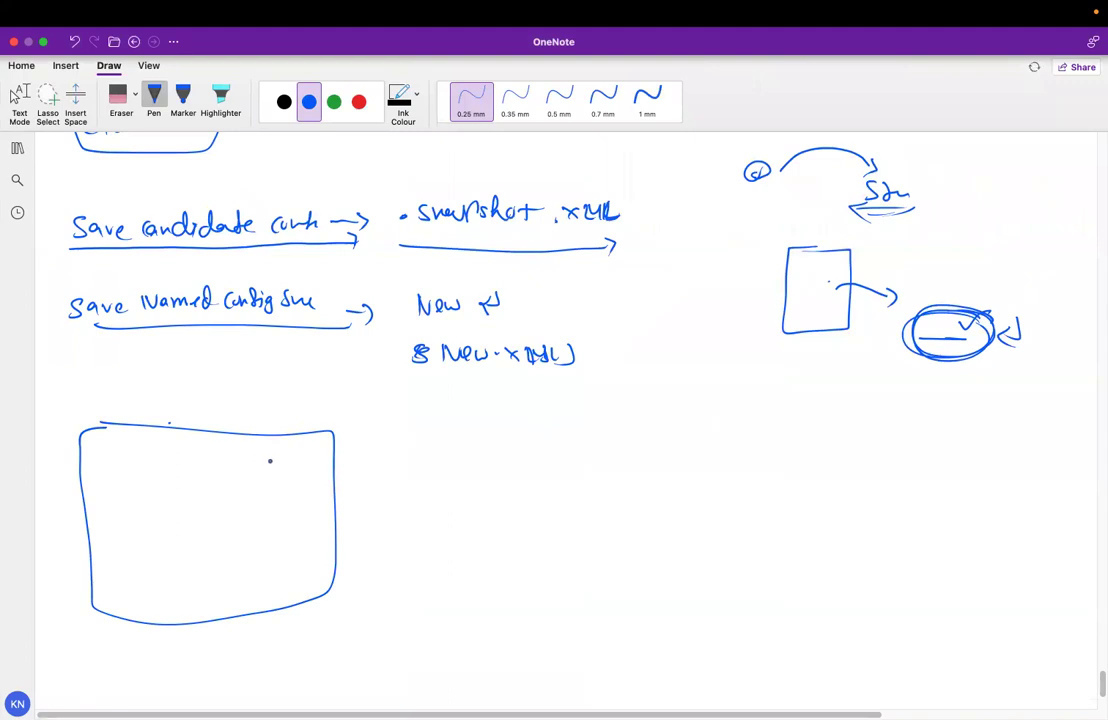
pyautogui.moveTo(530, 325); pyautogui.dragTo(506, 318)
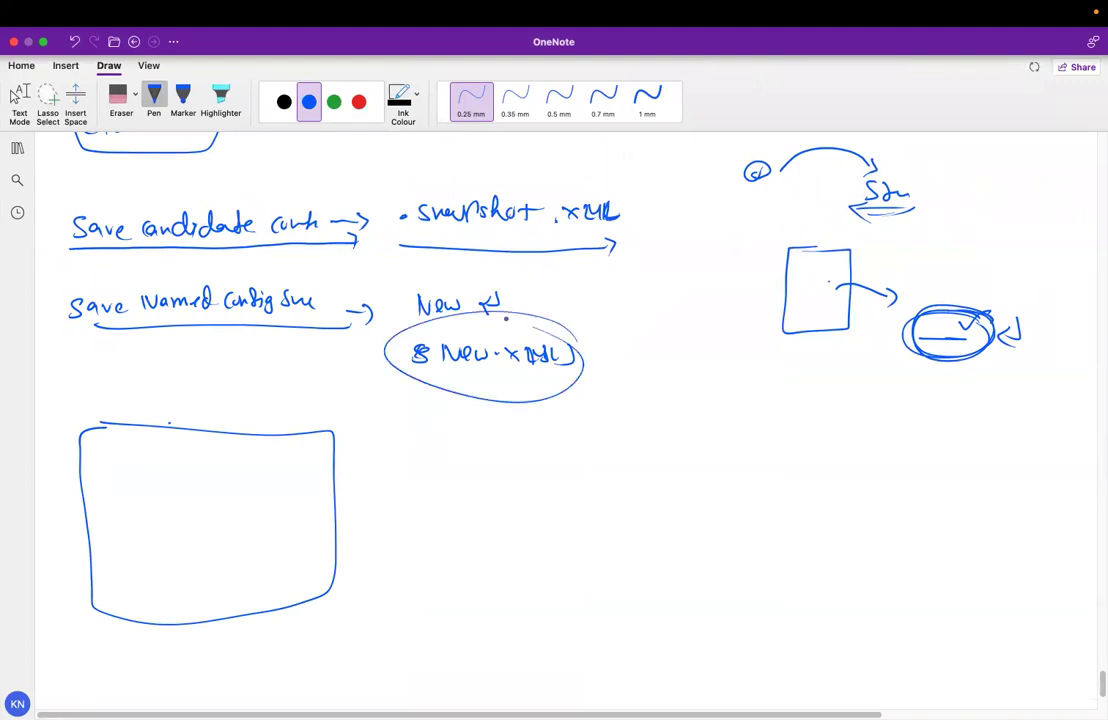
pyautogui.moveTo(318, 485)
pyautogui.mouseDown()
pyautogui.moveTo(368, 484)
pyautogui.moveTo(358, 497)
pyautogui.moveTo(438, 480)
pyautogui.moveTo(480, 488)
pyautogui.moveTo(625, 476)
pyautogui.mouseUp()
pyautogui.moveTo(641, 458); pyautogui.dragTo(656, 474)
pyautogui.moveTo(673, 464)
pyautogui.mouseDown()
pyautogui.moveTo(662, 472)
pyautogui.moveTo(711, 470)
pyautogui.moveTo(697, 468)
pyautogui.mouseUp()
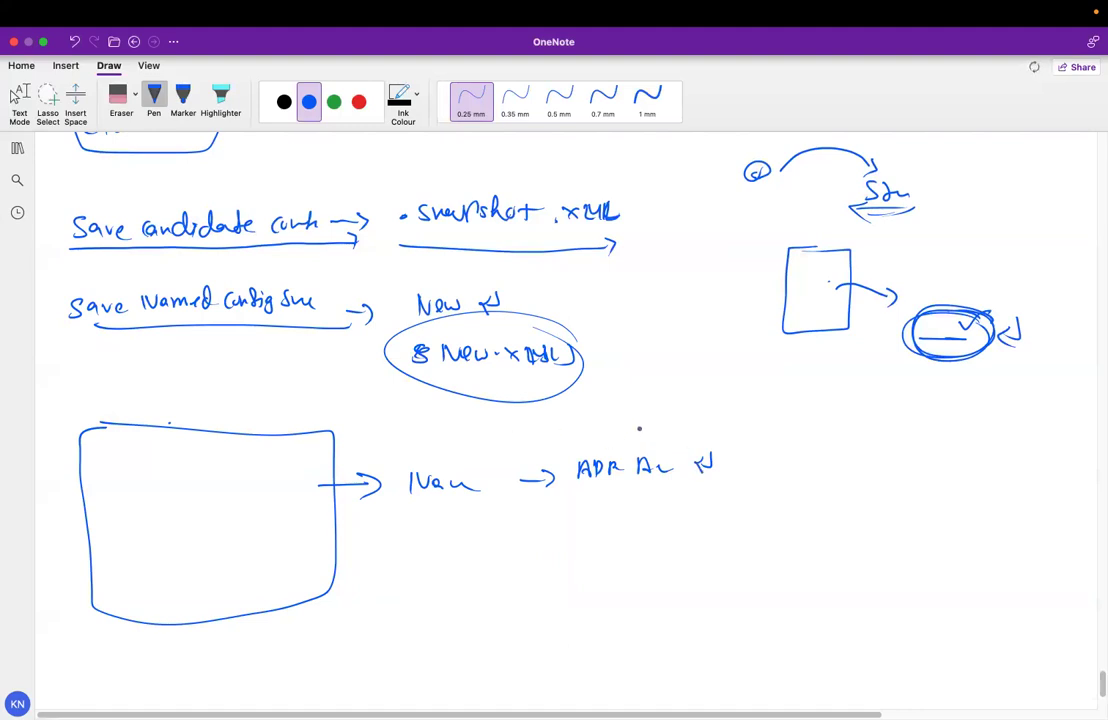
pyautogui.moveTo(298, 397); pyautogui.dragTo(276, 440)
pyautogui.moveTo(272, 425); pyautogui.dragTo(299, 452)
pyautogui.moveTo(558, 438); pyautogui.dragTo(660, 428)
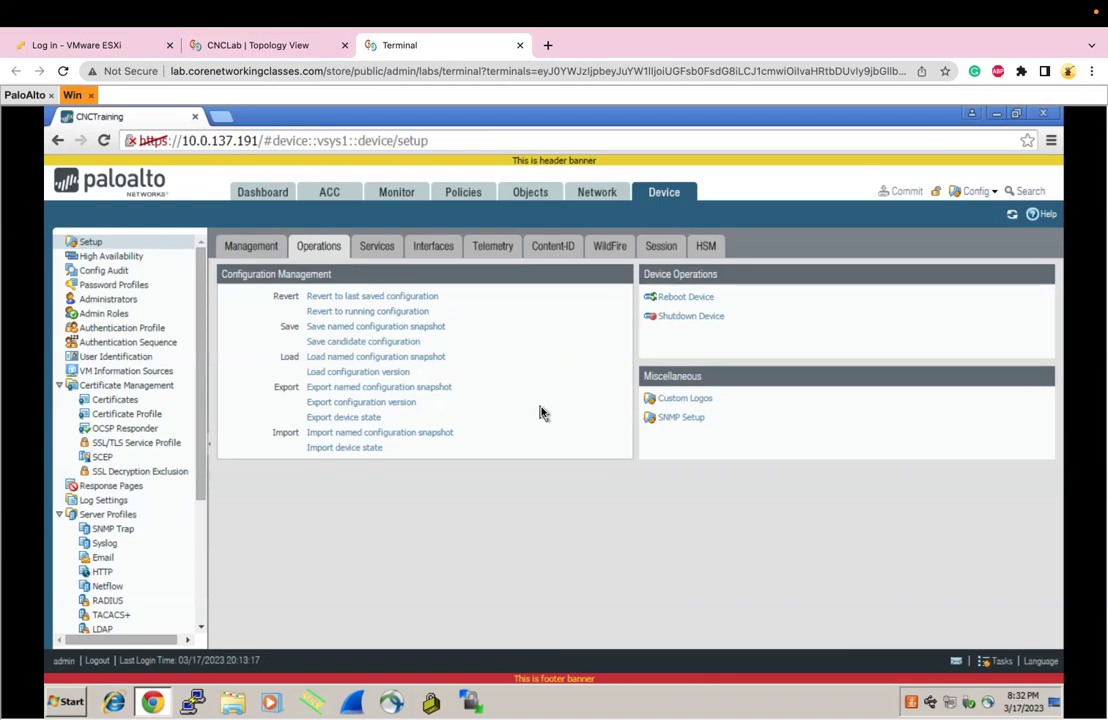
# Replace the General Settings hostname TheRealChange with ChangesForApril, discarding an accidental first edit
pyautogui.click(264, 248)
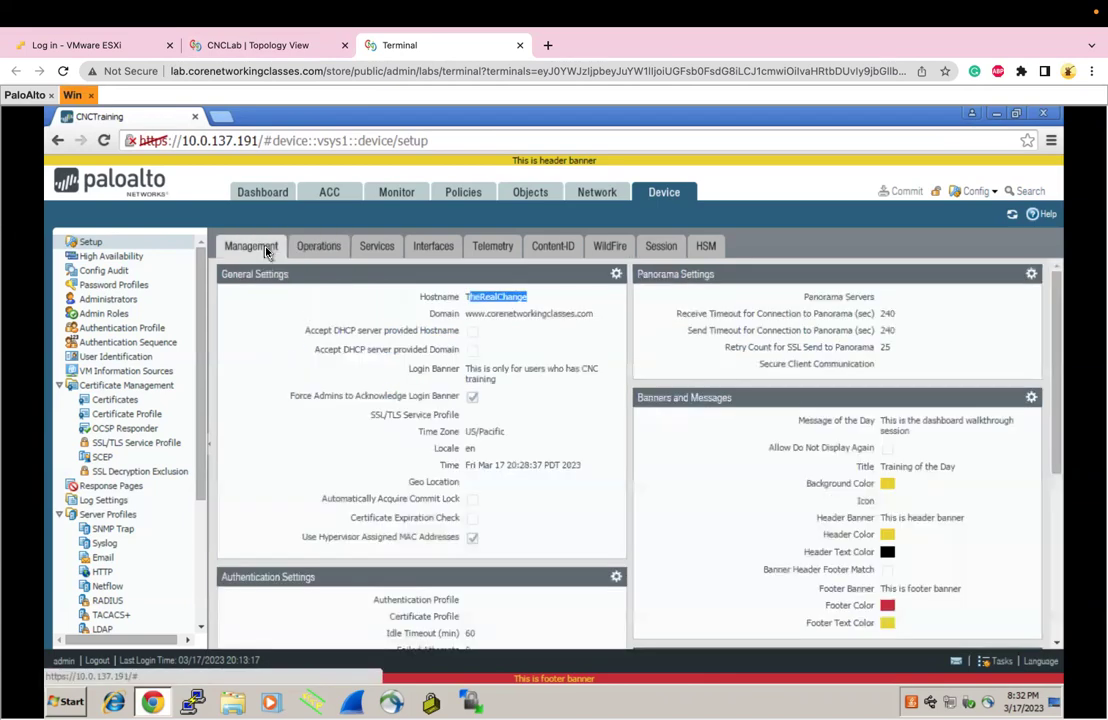
pyautogui.click(616, 273)
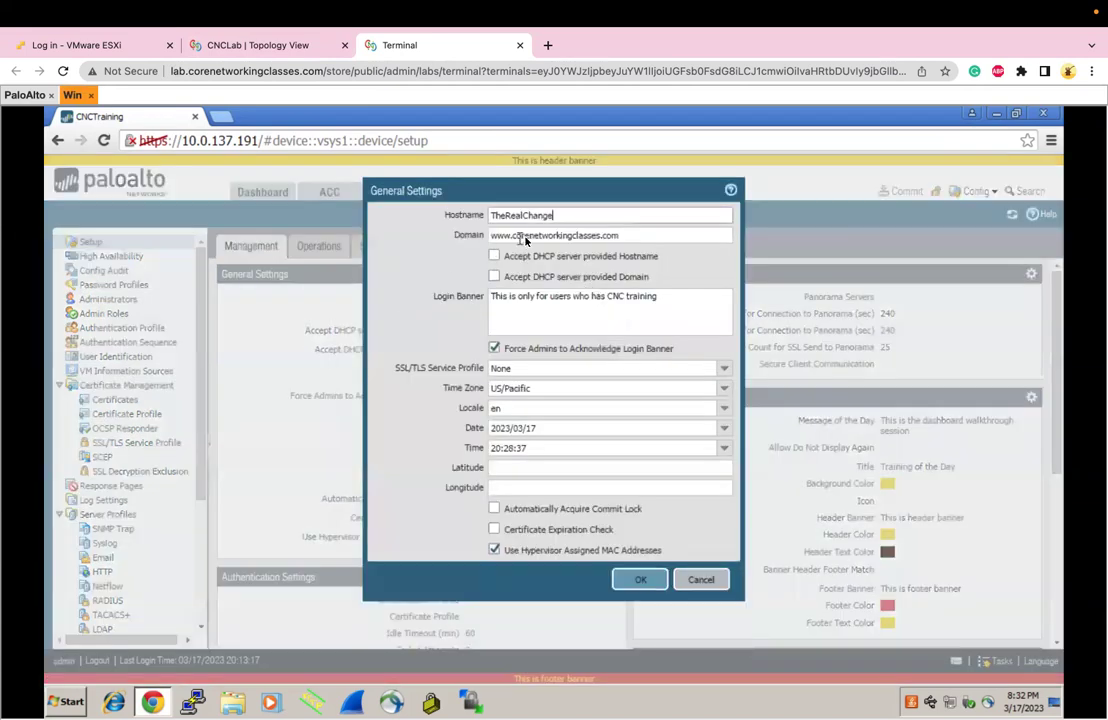
pyautogui.press('BackSpace')
pyautogui.press('BackSpace')
pyautogui.press('BackSpace')
pyautogui.press('BackSpace')
pyautogui.press('BackSpace')
pyautogui.press('BackSpace')
pyautogui.press('BackSpace')
pyautogui.press('BackSpace')
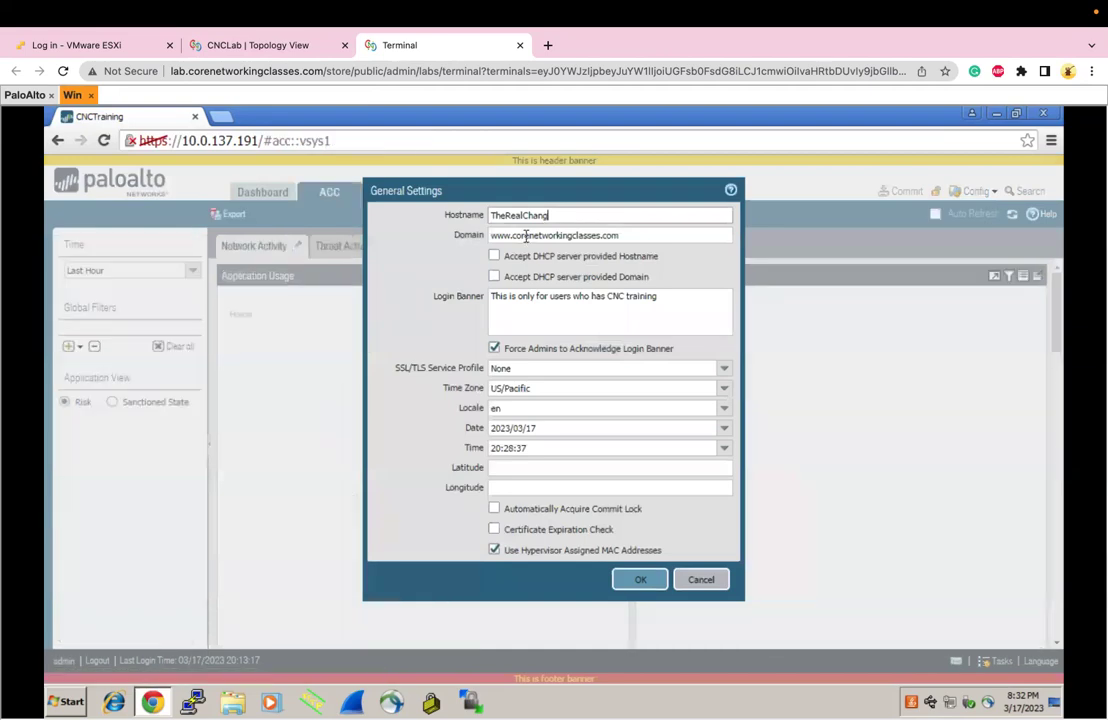
pyautogui.press('BackSpace')
pyautogui.press('BackSpace')
pyautogui.press('BackSpace')
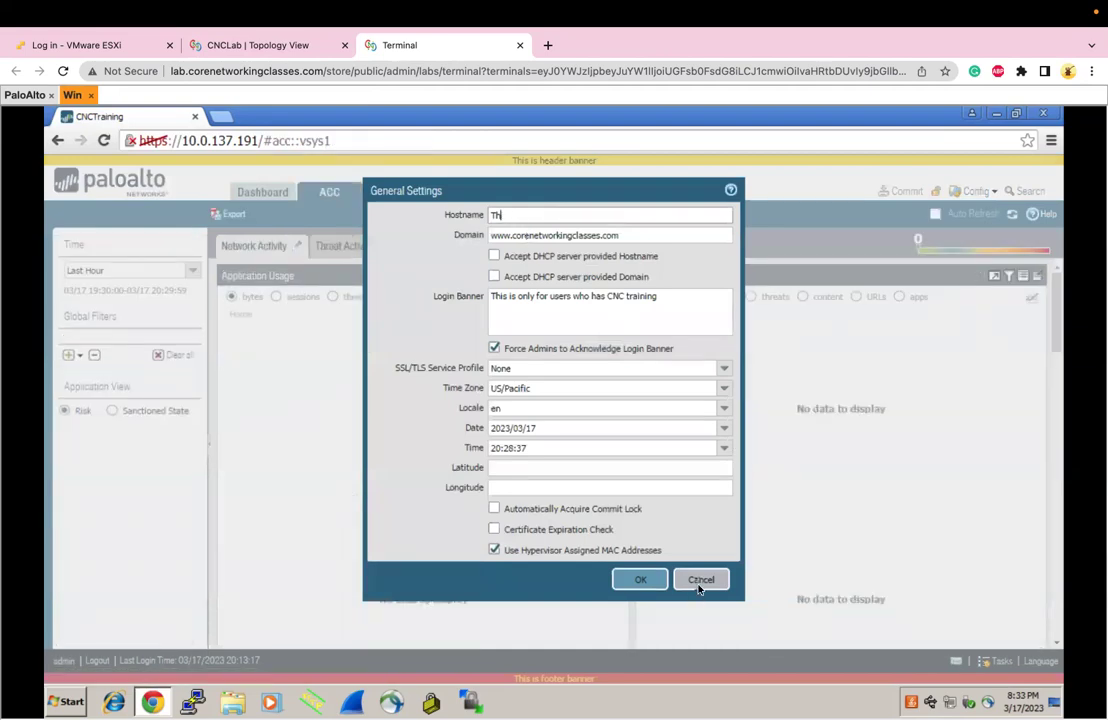
pyautogui.click(701, 579)
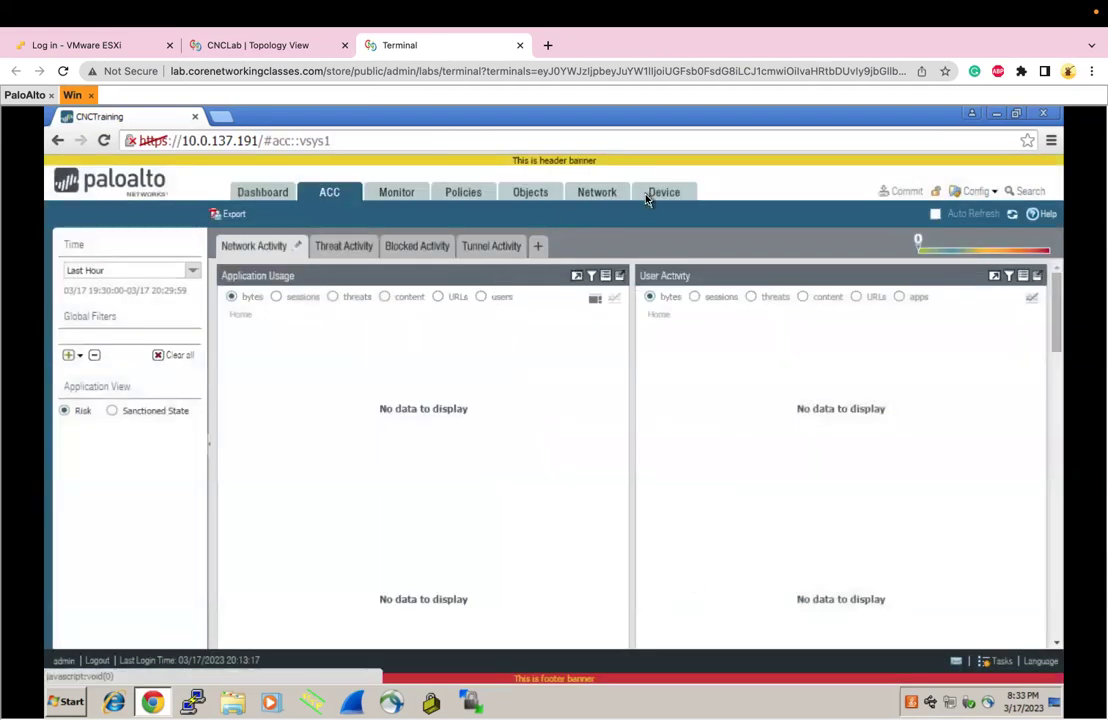
pyautogui.click(648, 197)
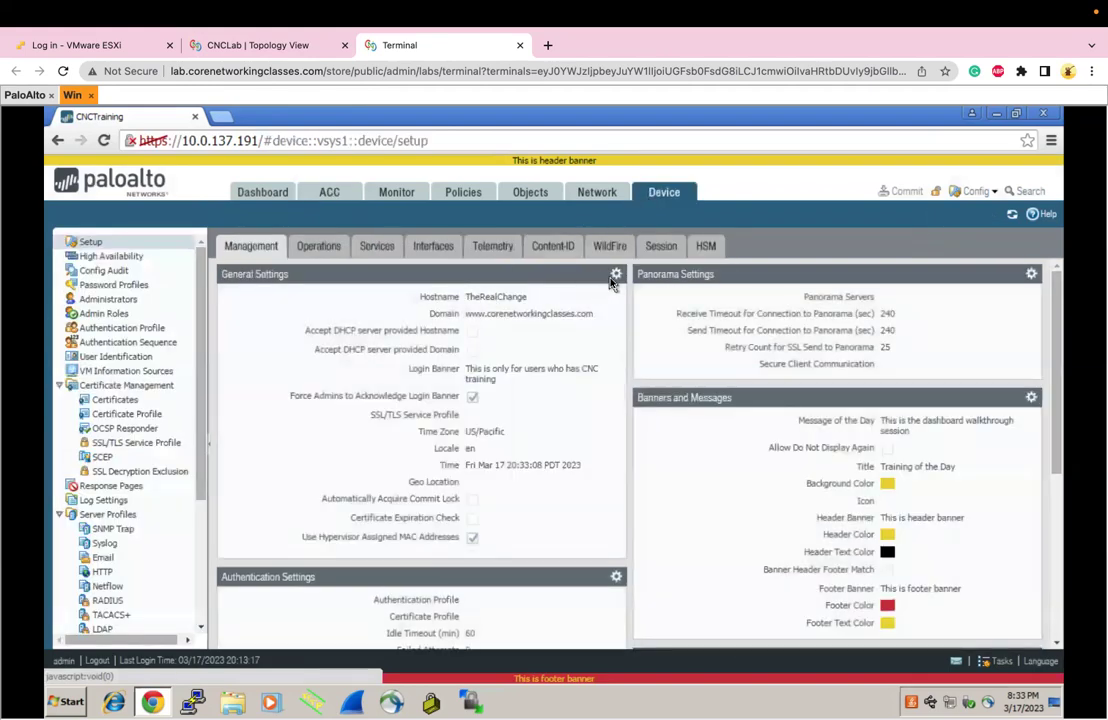
pyautogui.click(617, 274)
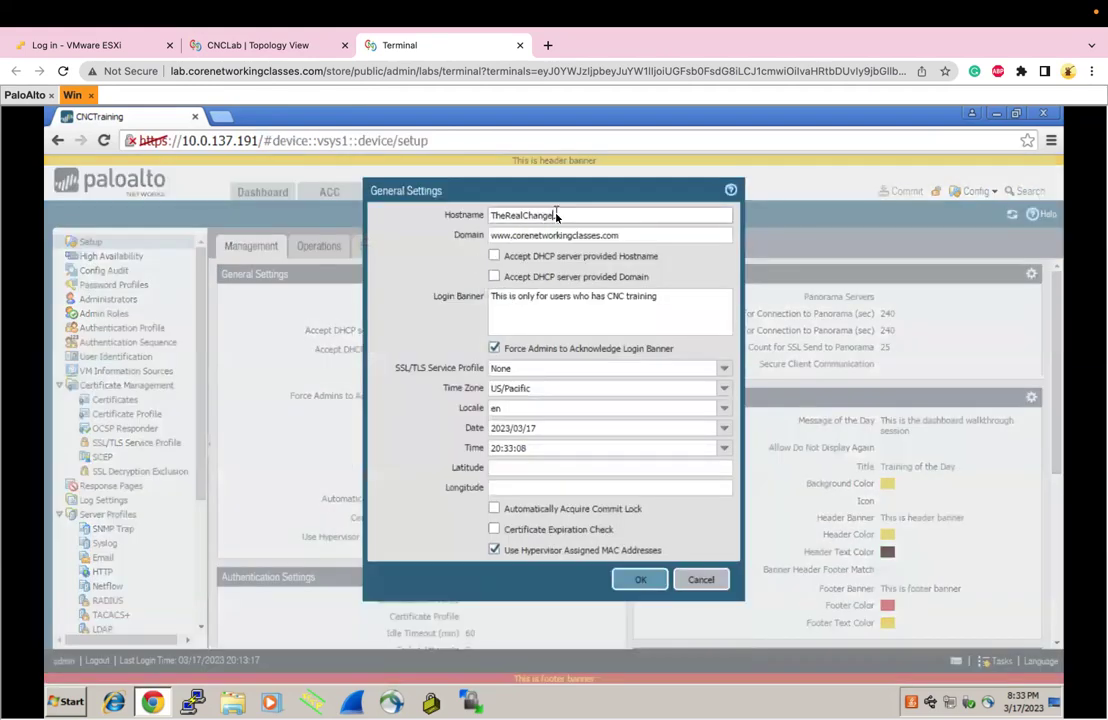
pyautogui.moveTo(559, 215); pyautogui.dragTo(475, 218)
pyautogui.write('ChangesForApril')
pyautogui.click(640, 579)
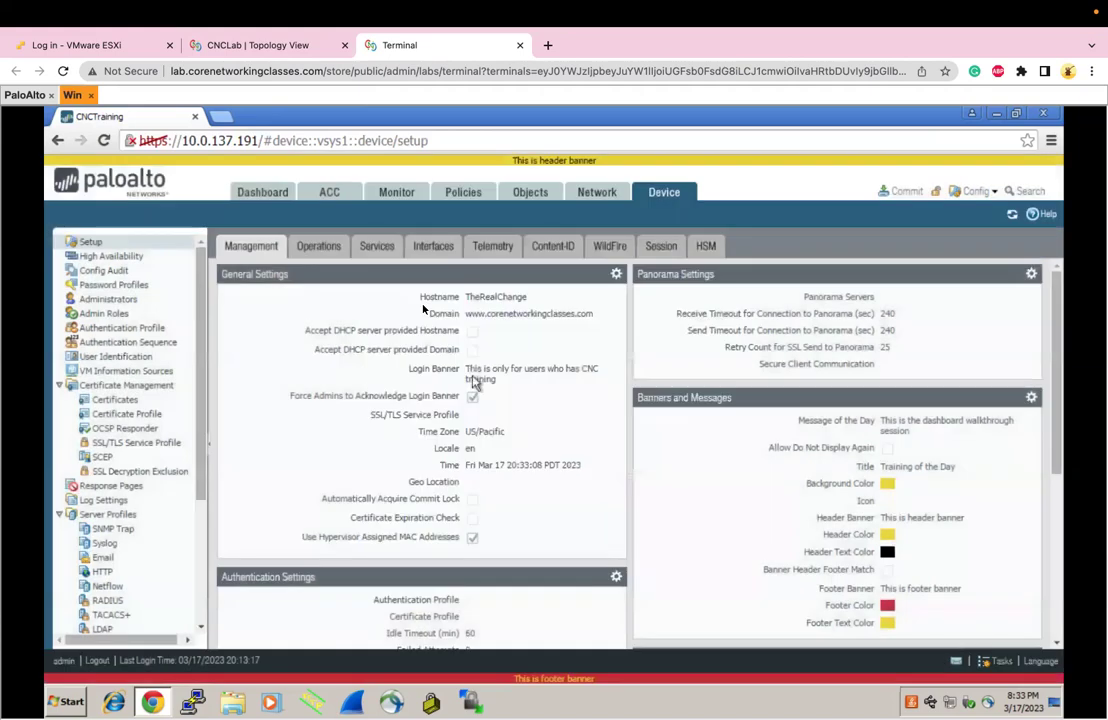
# Save the candidate configuration as a named snapshot called AprilMigration
pyautogui.click(326, 247)
pyautogui.click(370, 327)
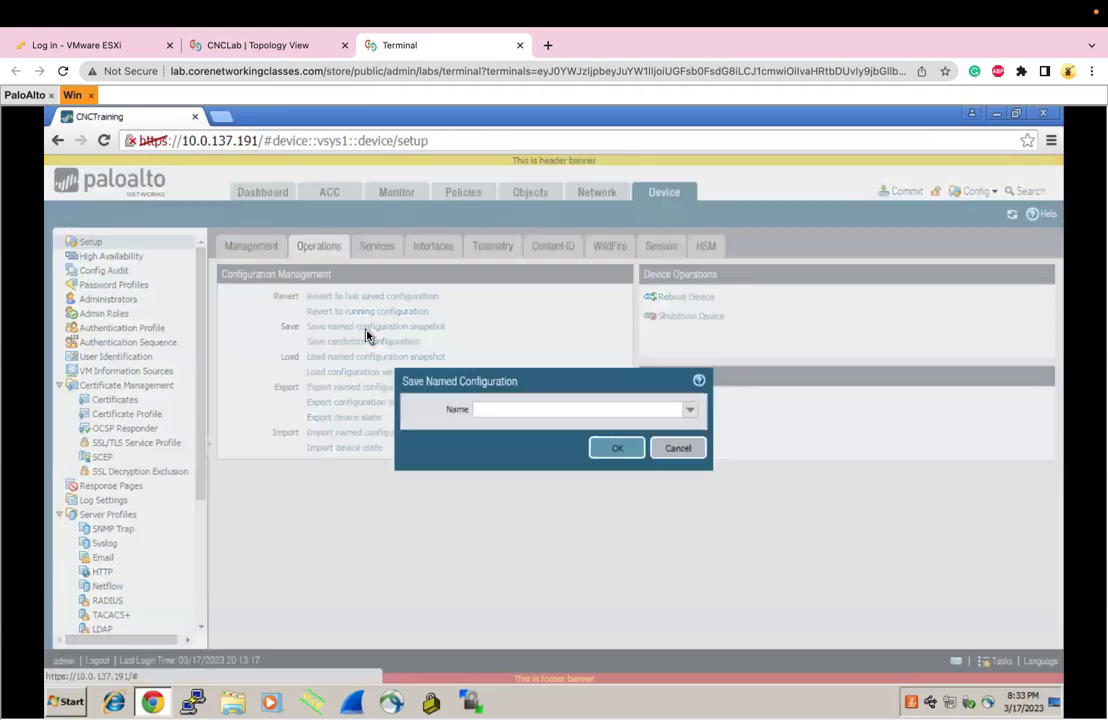
pyautogui.click(501, 410)
pyautogui.write('AprilMigration')
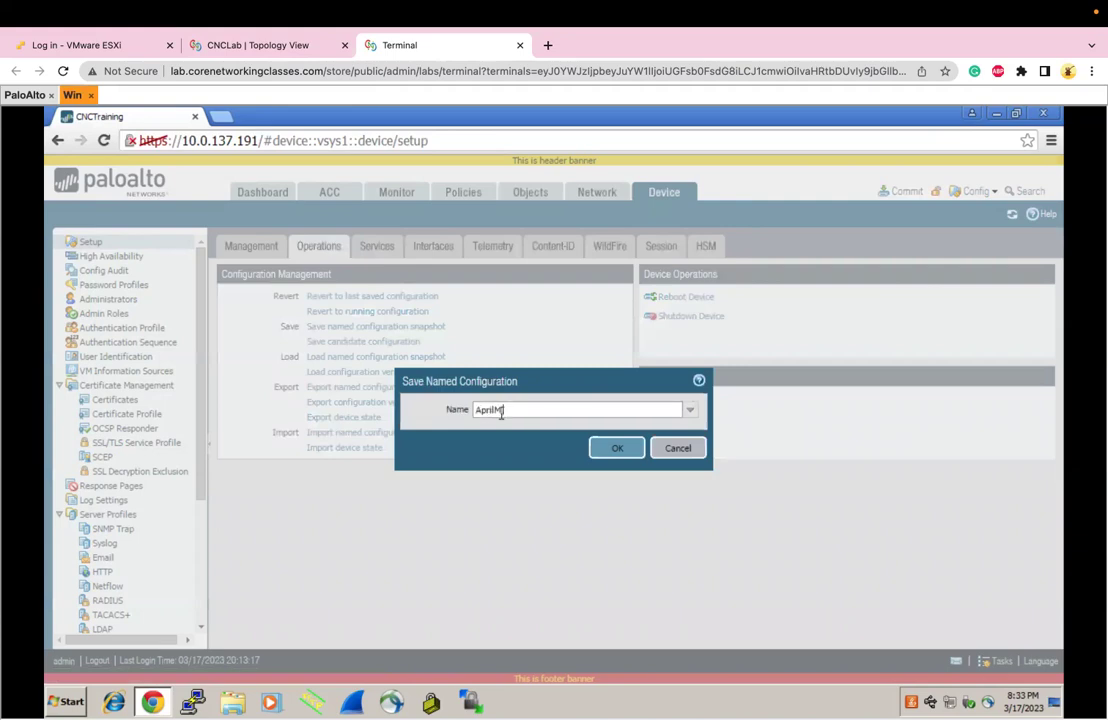
pyautogui.click(597, 450)
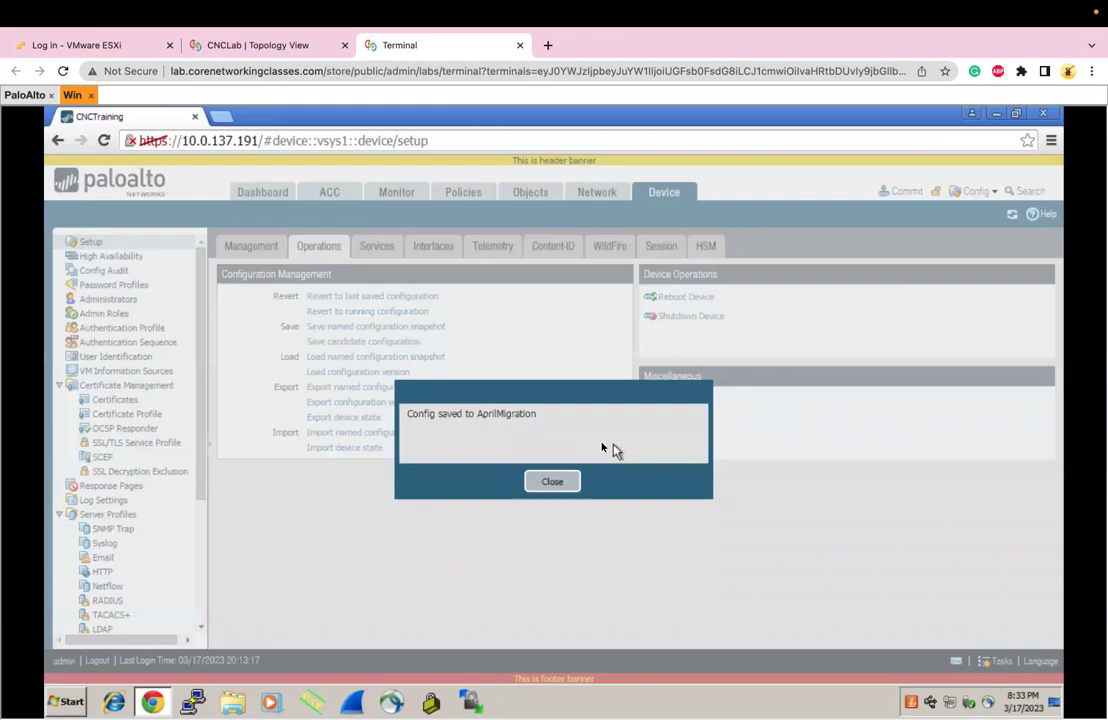
pyautogui.click(556, 484)
# Revert to the running configuration and verify the hostname reads TheRealChange again
pyautogui.click(405, 312)
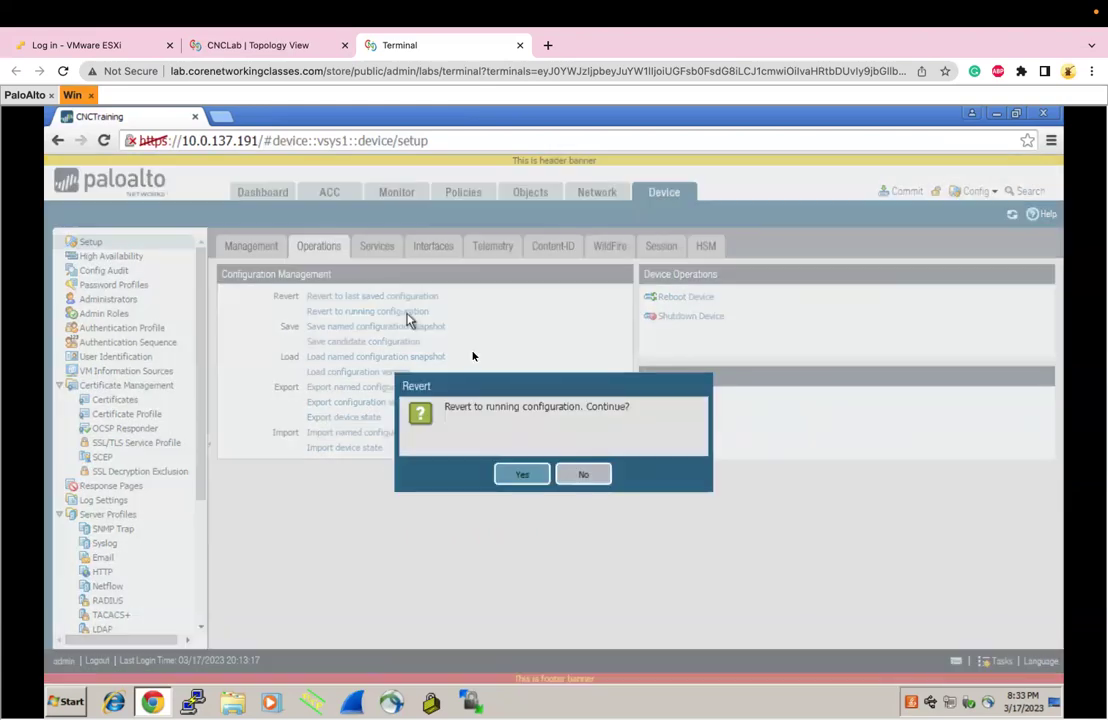
pyautogui.click(522, 475)
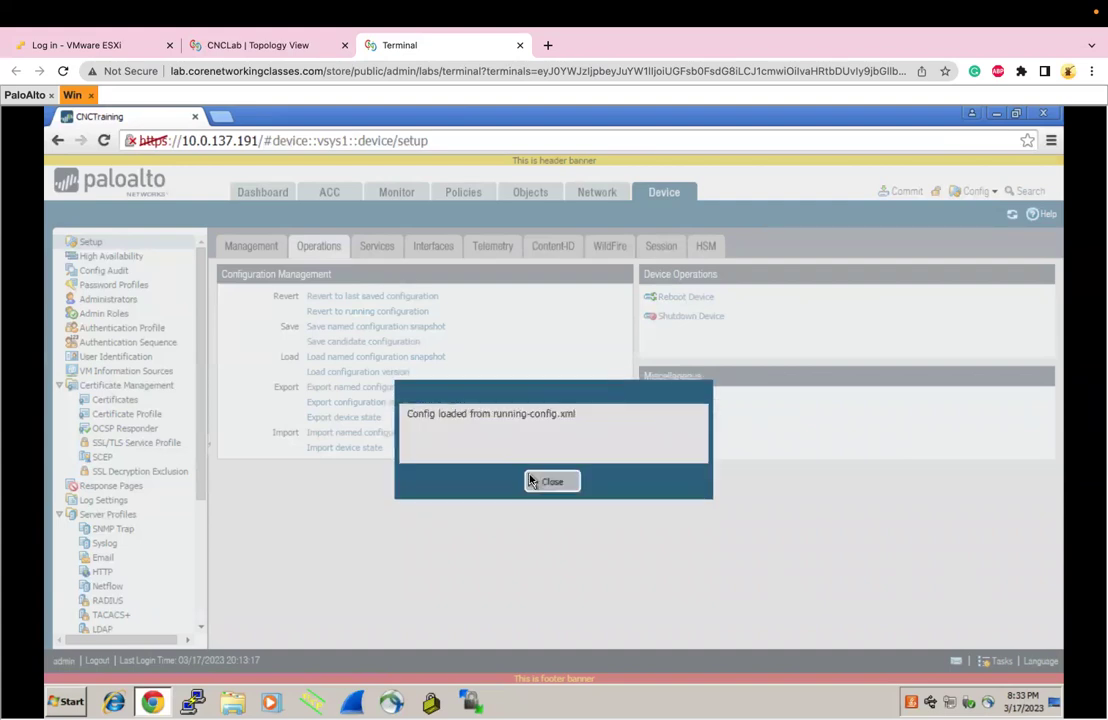
pyautogui.click(551, 478)
pyautogui.click(252, 246)
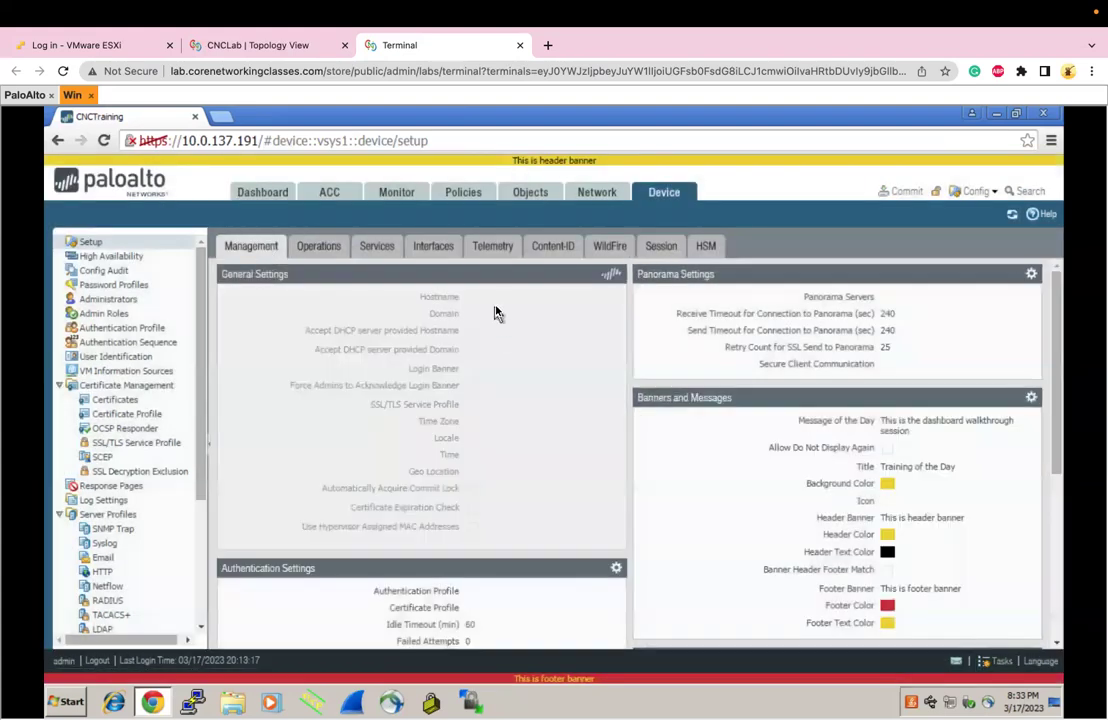
pyautogui.doubleClick(481, 300)
pyautogui.click(320, 255)
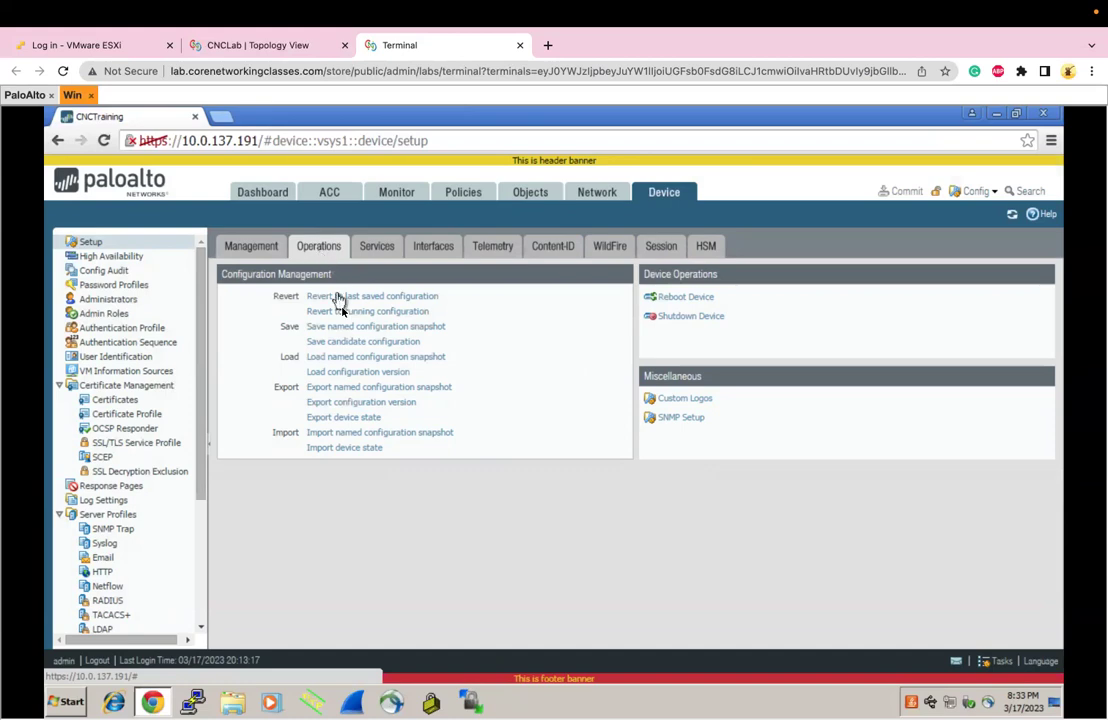
# Load the AprilMigration snapshot and check the hostname in Management settings
pyautogui.click(360, 358)
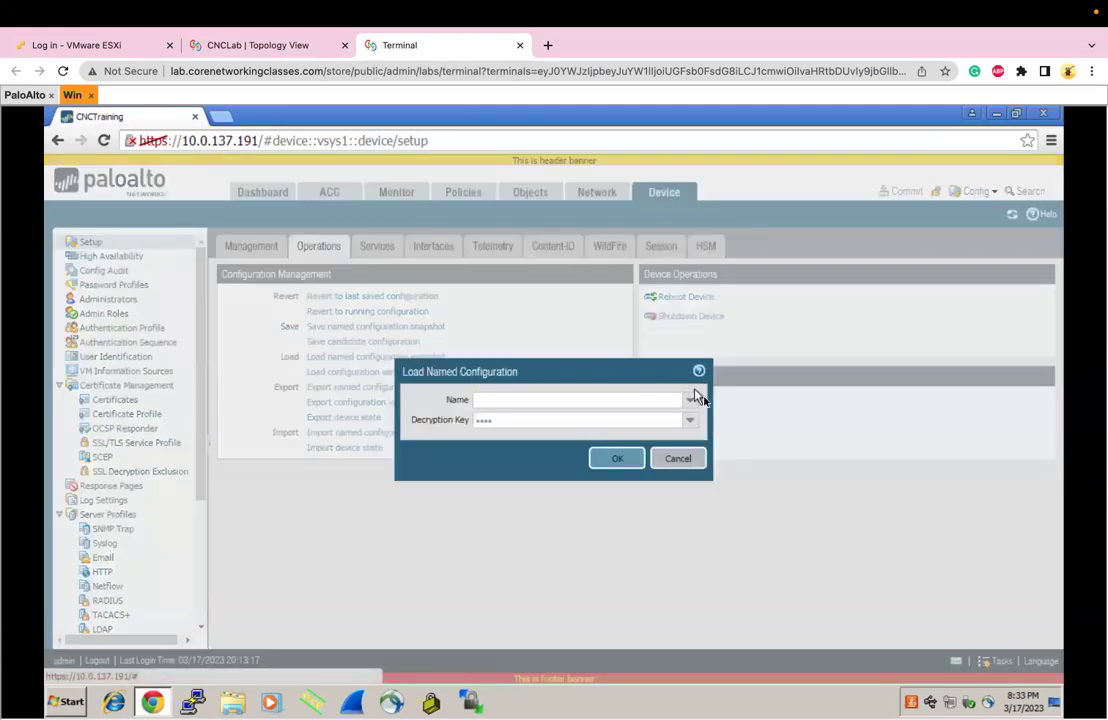
pyautogui.click(690, 400)
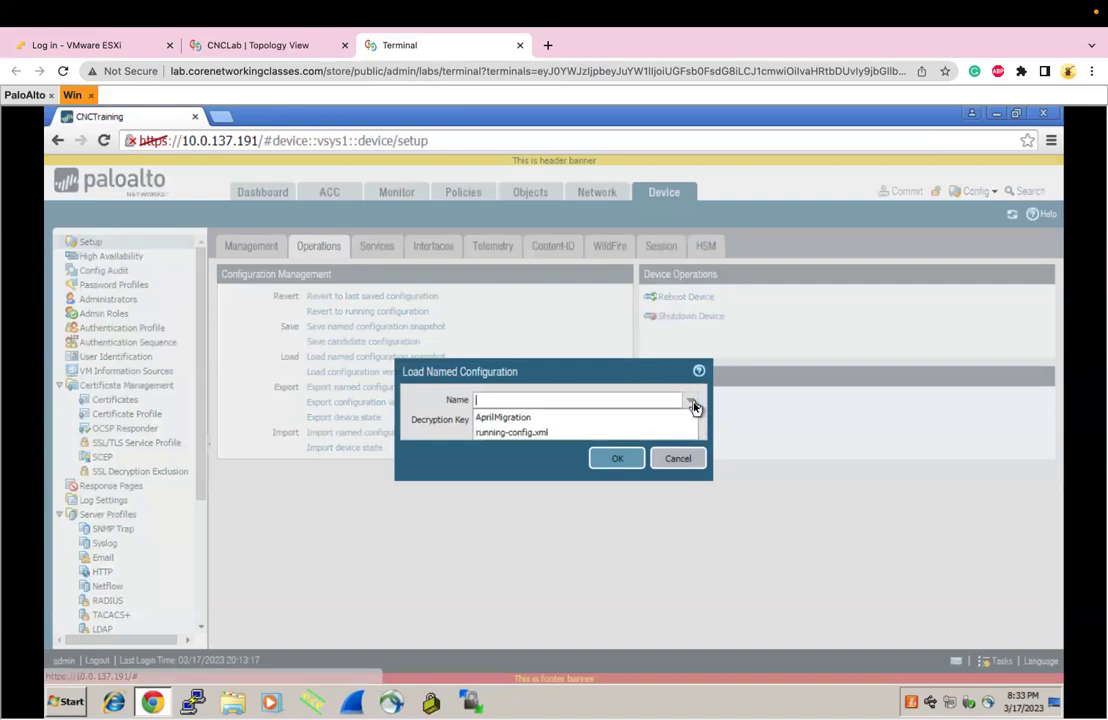
pyautogui.click(618, 419)
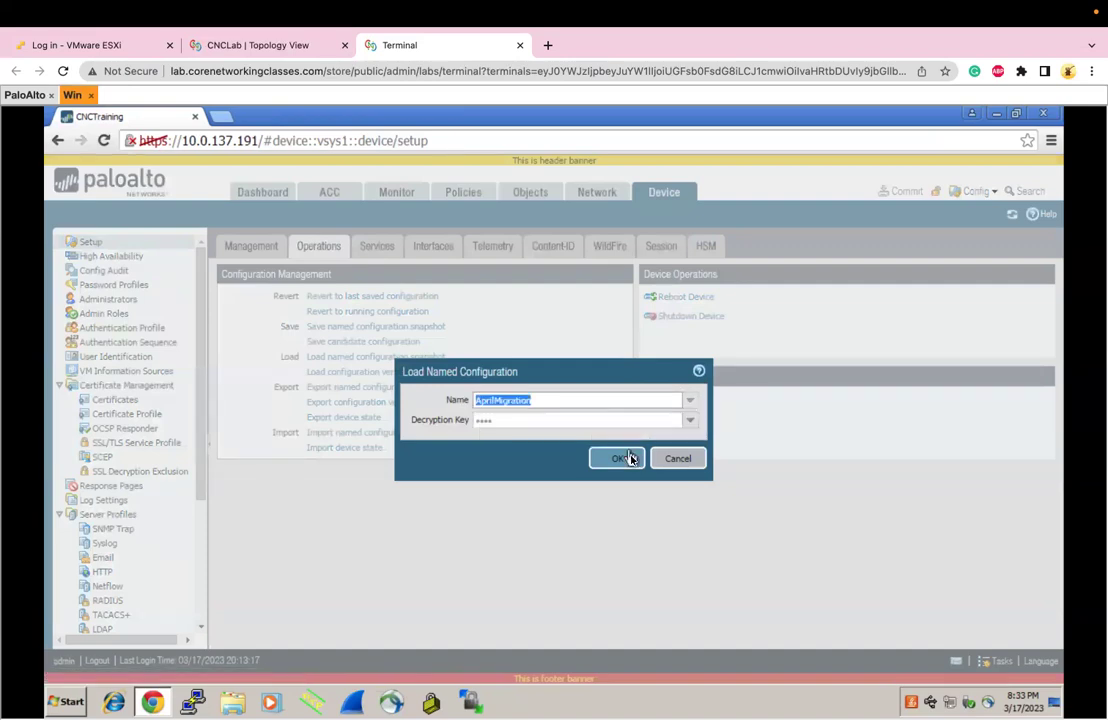
pyautogui.click(631, 459)
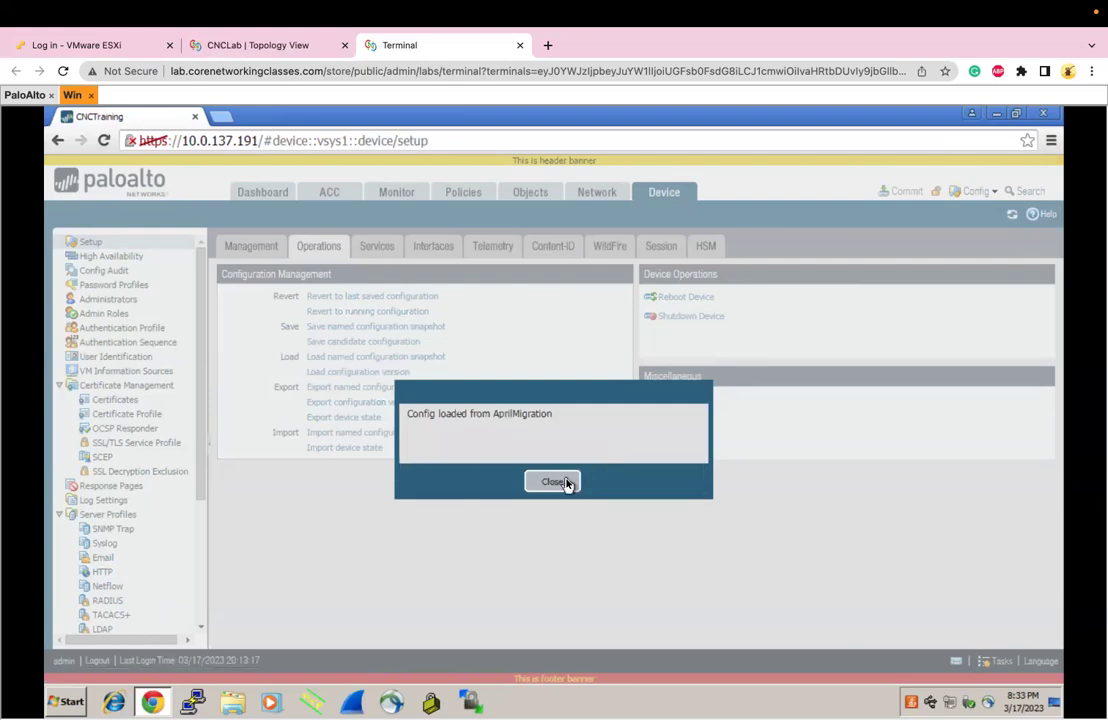
pyautogui.click(554, 482)
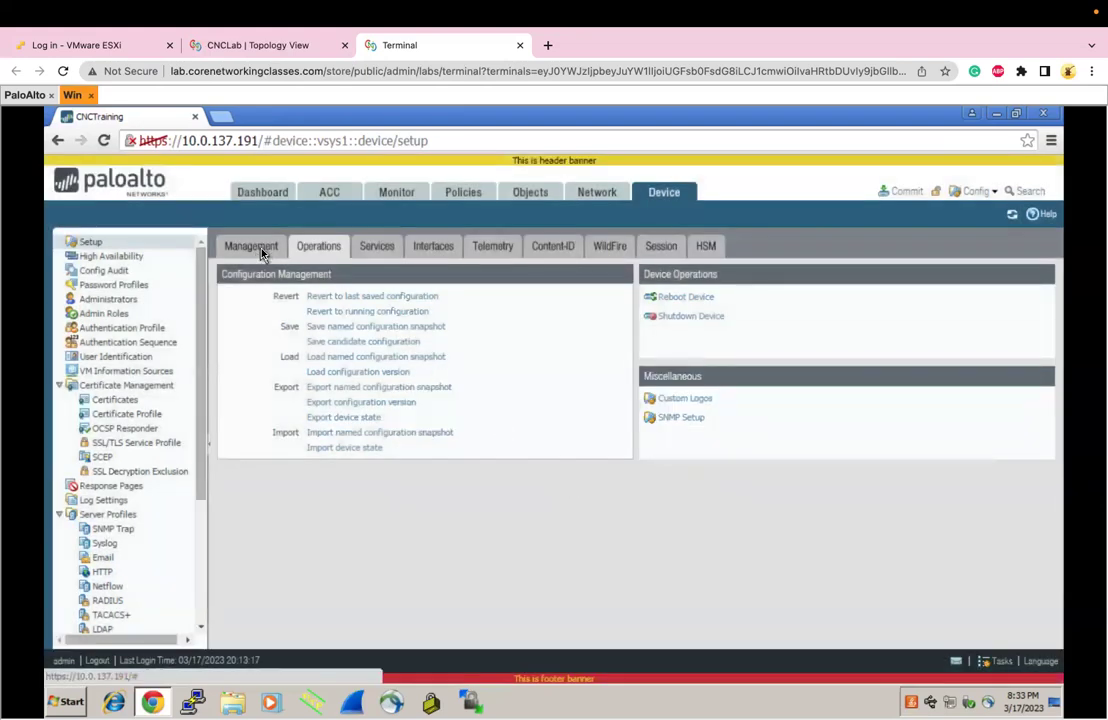
pyautogui.click(260, 247)
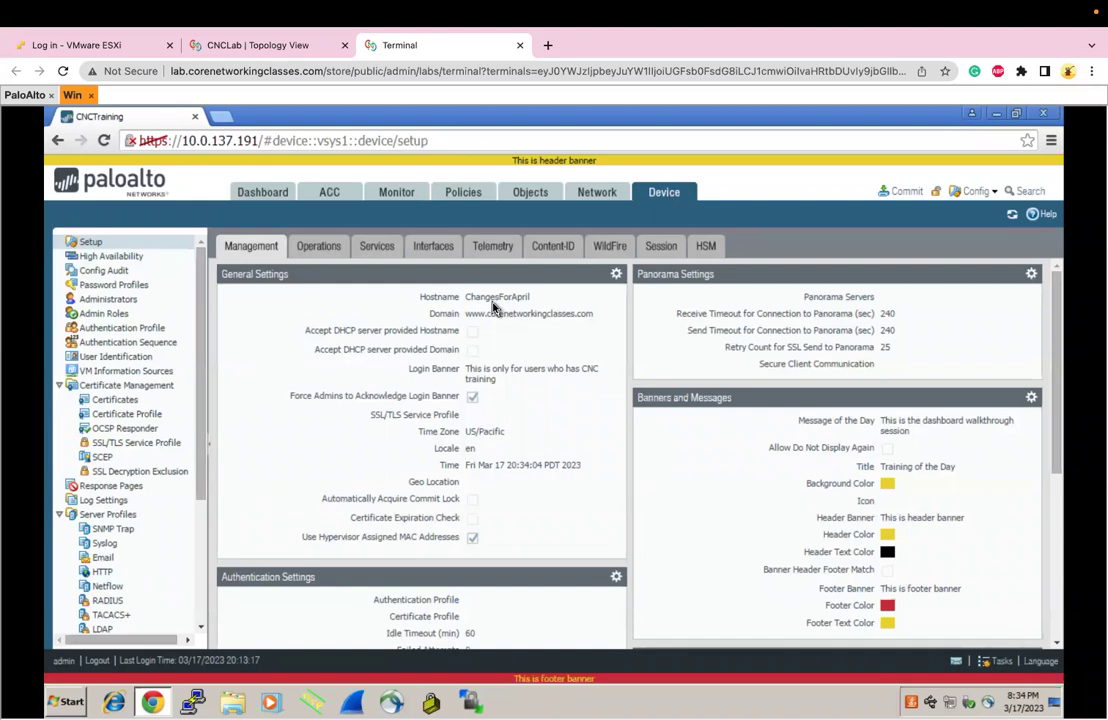
# Go to the Operations tab and open Config Audit to compare running and candidate configs
pyautogui.click(325, 252)
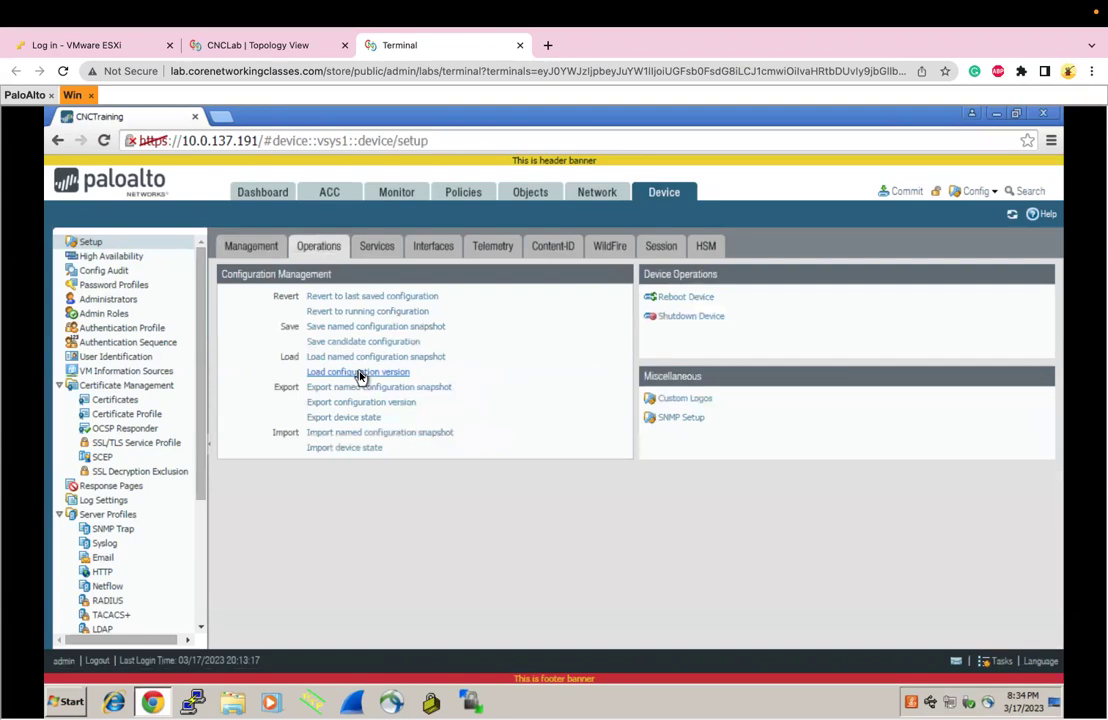
pyautogui.click(136, 273)
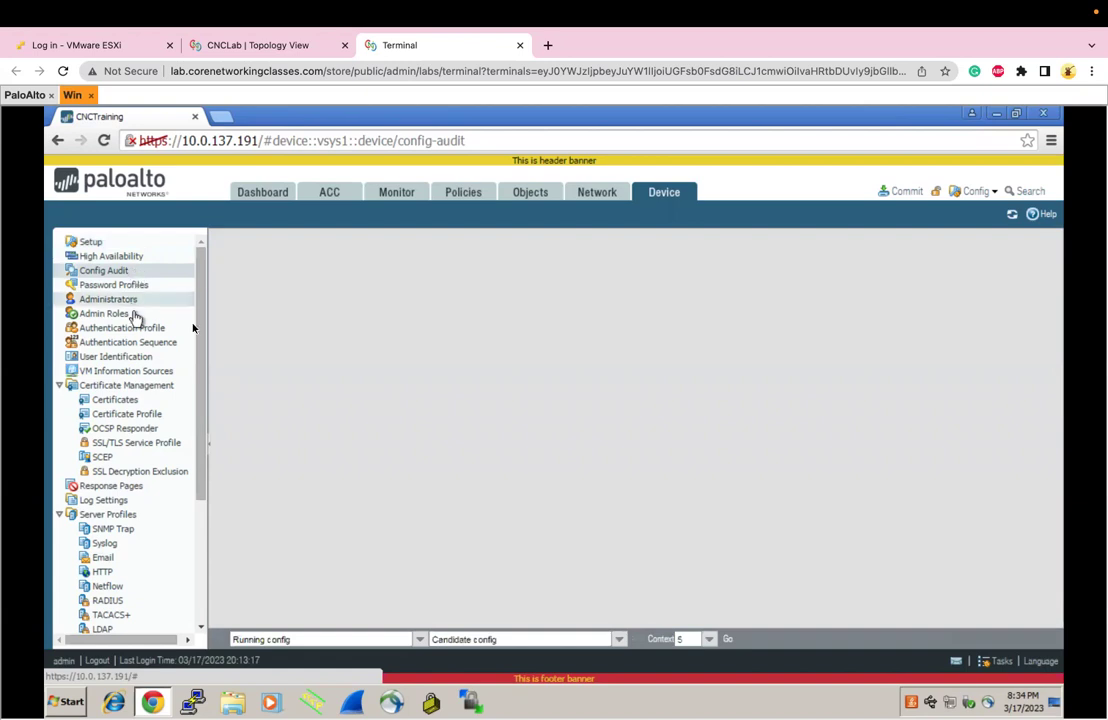
# Compare the running configuration against committed version 1 in Config Audit
pyautogui.click(420, 640)
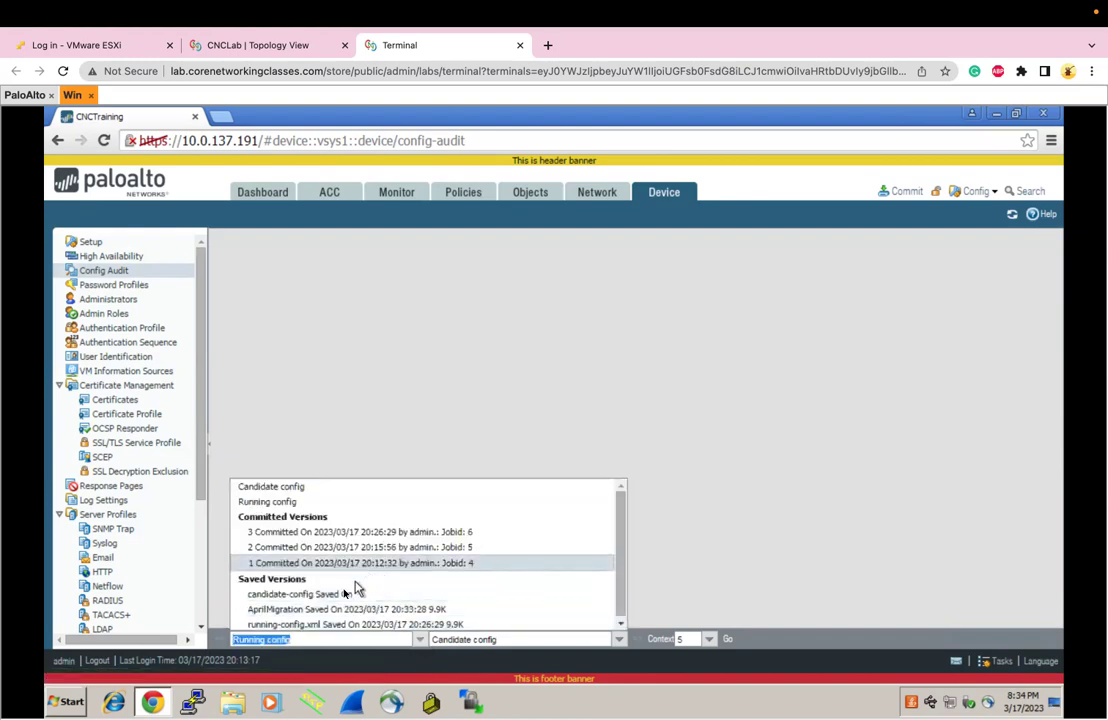
pyautogui.click(620, 639)
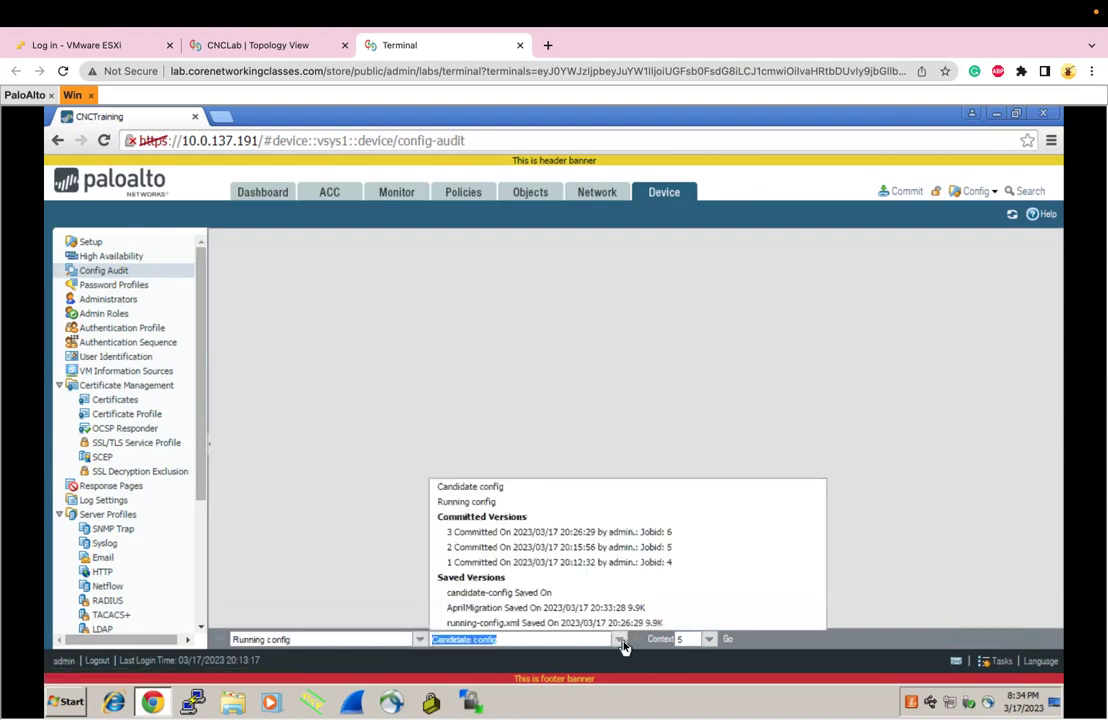
pyautogui.click(567, 564)
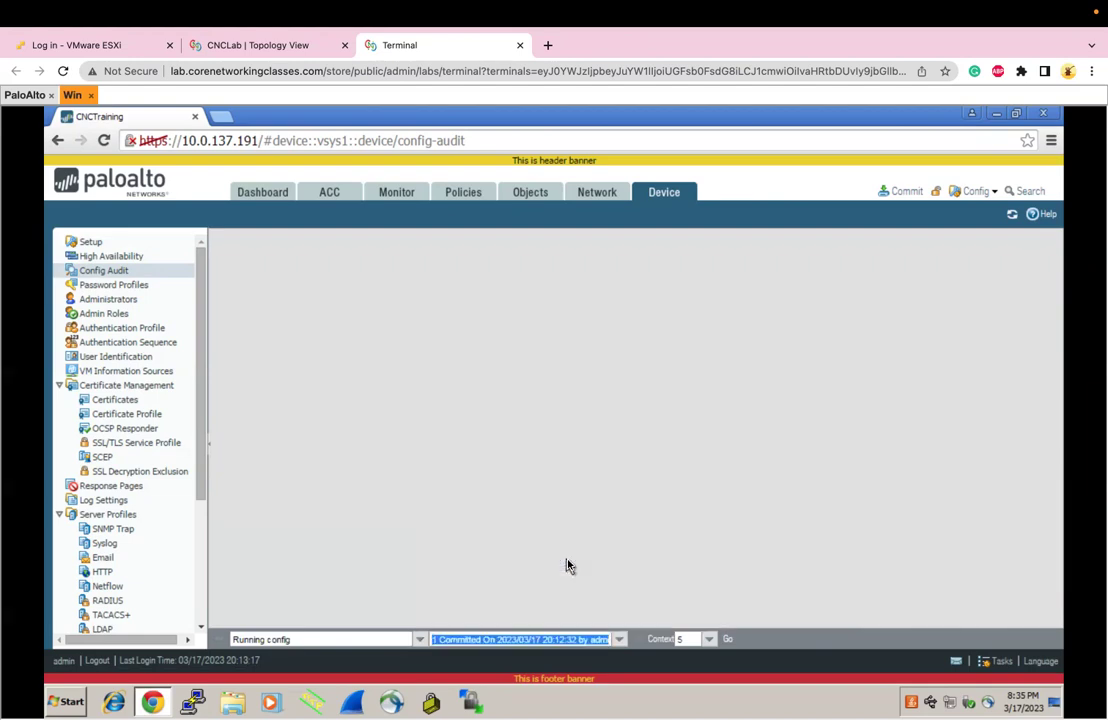
pyautogui.click(728, 641)
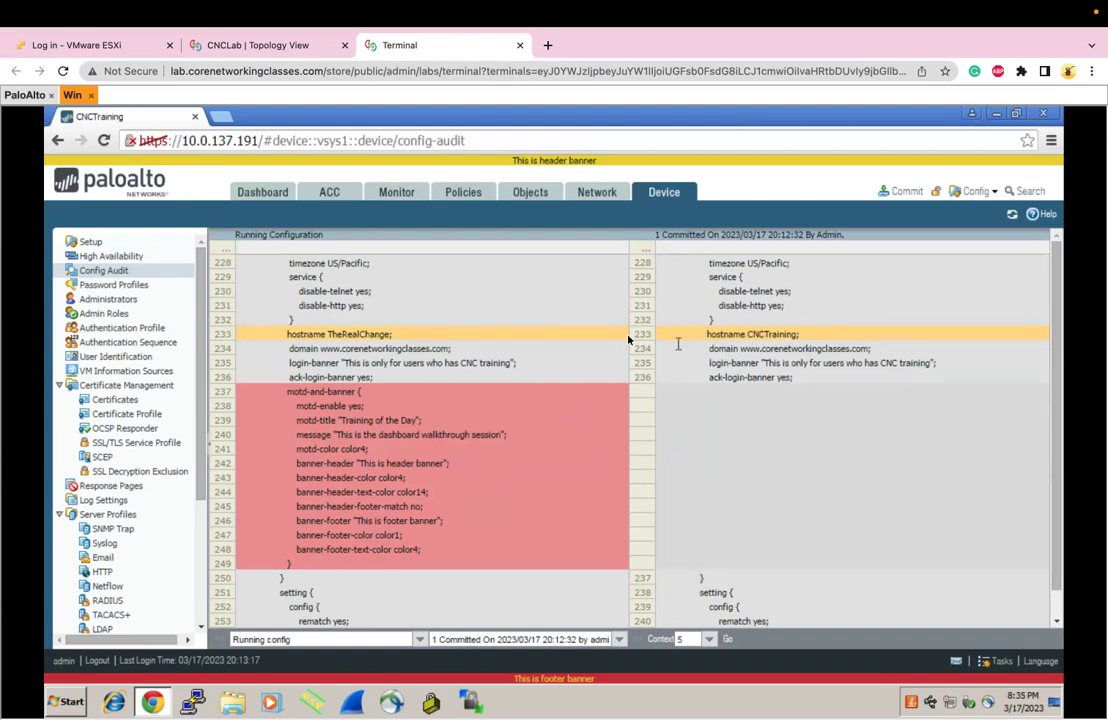
# Review the hostname (TheRealChange vs CNCTraining) and banner differences, then return to Setup
pyautogui.click(573, 337)
pyautogui.click(717, 333)
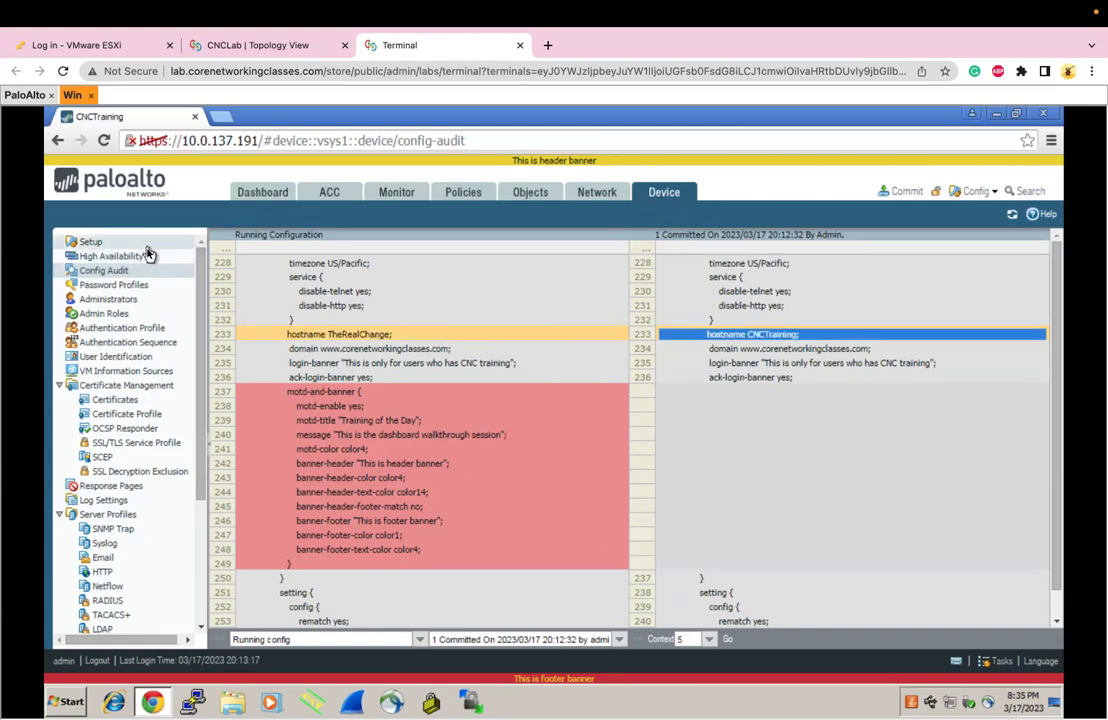
pyautogui.moveTo(309, 391); pyautogui.dragTo(386, 522)
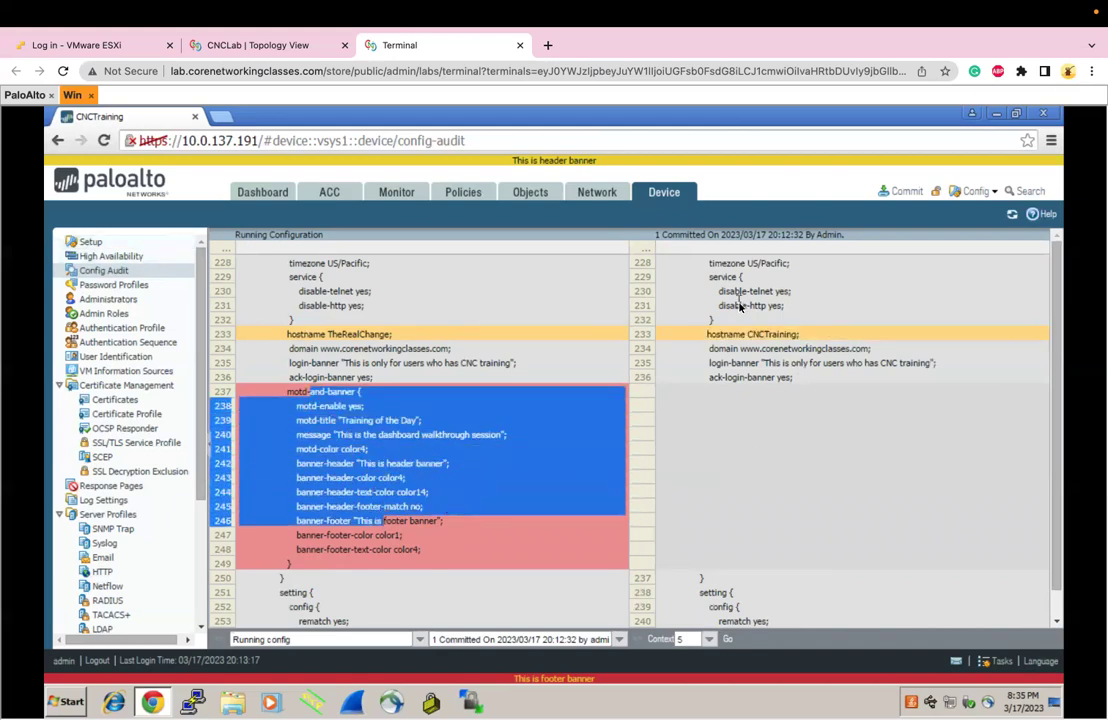
pyautogui.moveTo(728, 336); pyautogui.dragTo(799, 378)
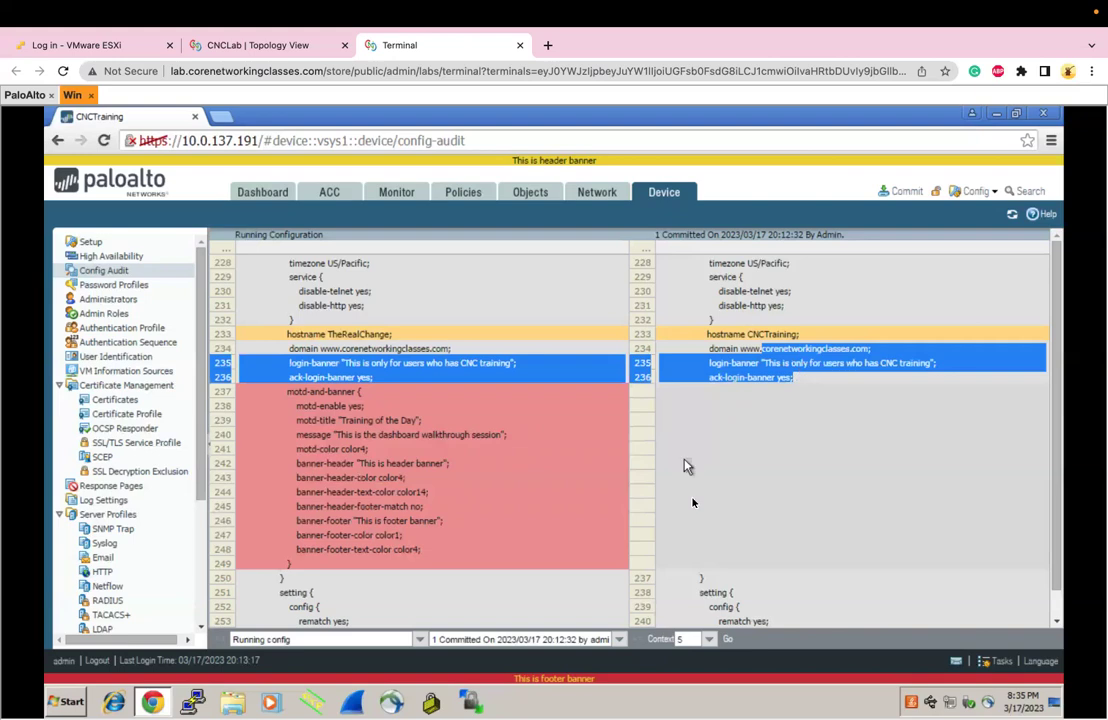
pyautogui.click(152, 244)
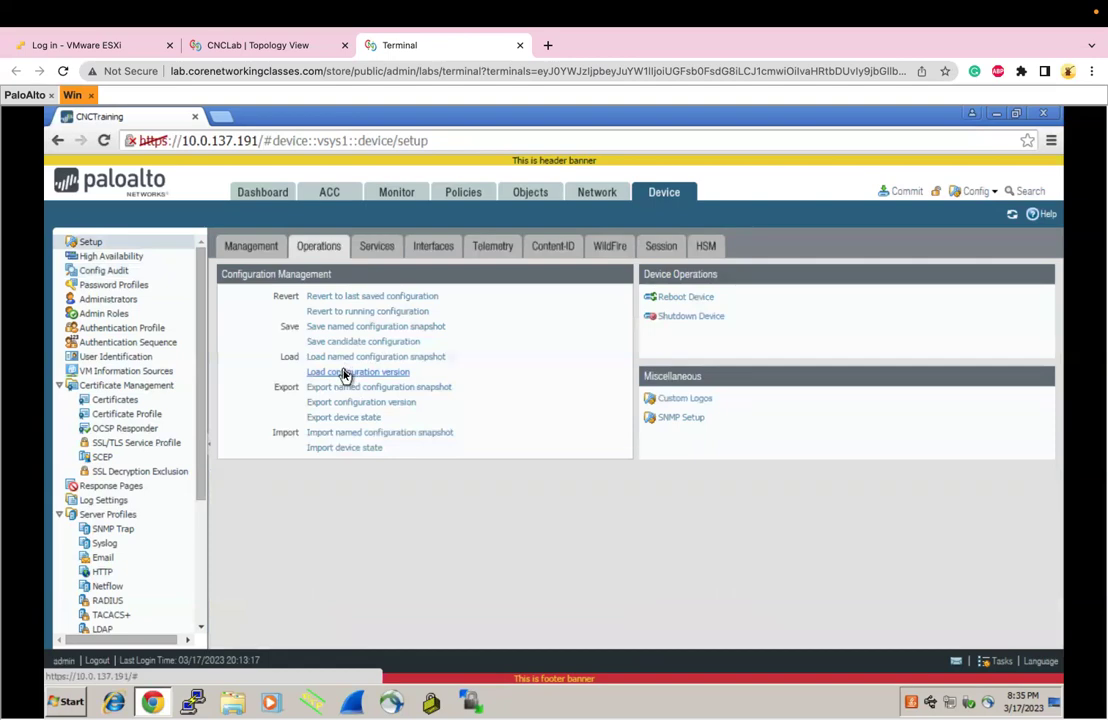
# Load configuration version 1 onto the firewall
pyautogui.click(344, 374)
pyautogui.click(690, 403)
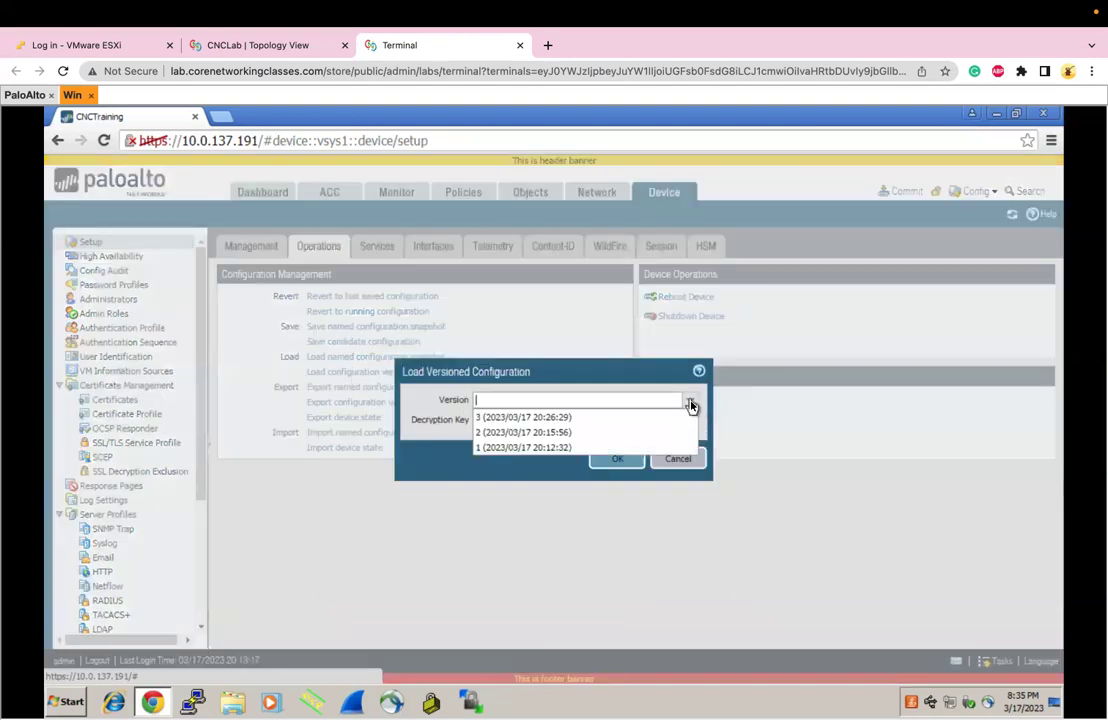
pyautogui.click(577, 449)
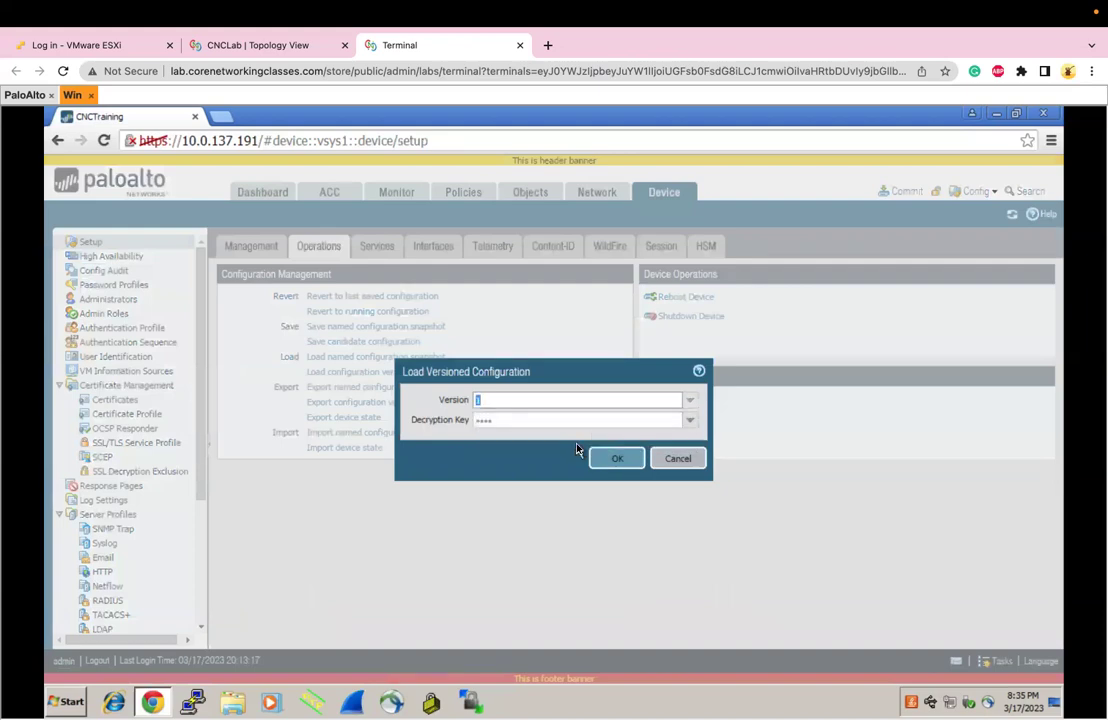
pyautogui.click(612, 464)
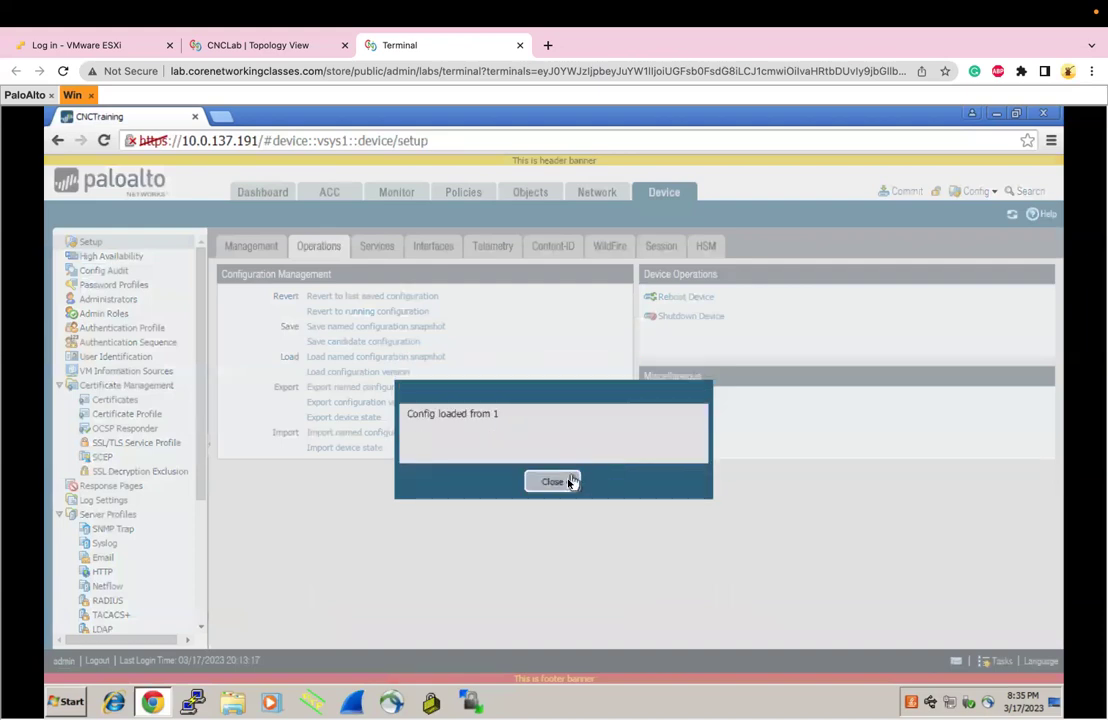
pyautogui.click(556, 481)
# Verify in Management settings that the hostname is CNCTraining and the banners are empty
pyautogui.click(283, 247)
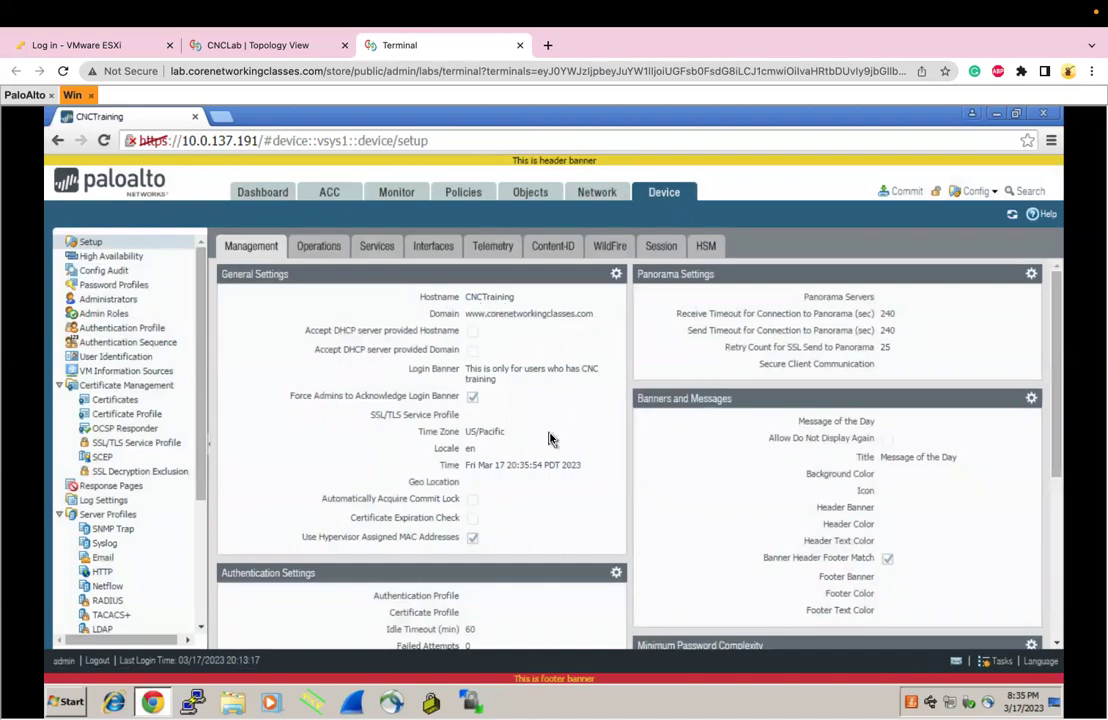
pyautogui.scroll(-5, 549, 436)
pyautogui.scroll(5, 550, 438)
# Open Load configuration version, browse the version list, and cancel without loading anything
pyautogui.click(322, 249)
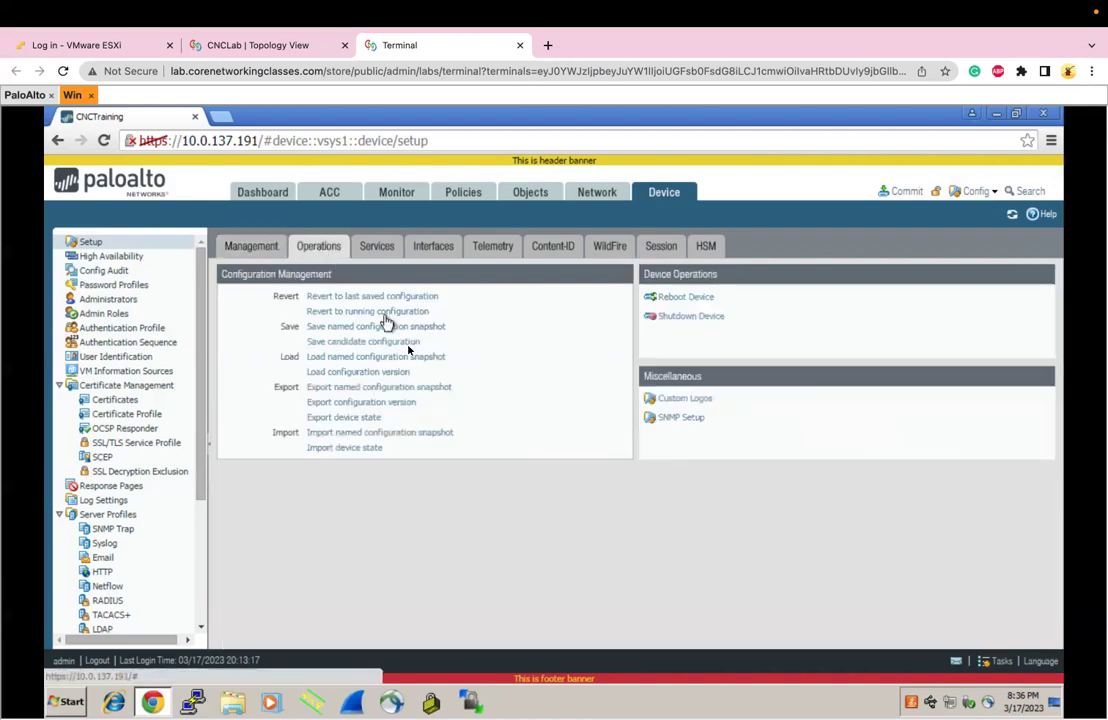
pyautogui.click(360, 371)
pyautogui.click(691, 401)
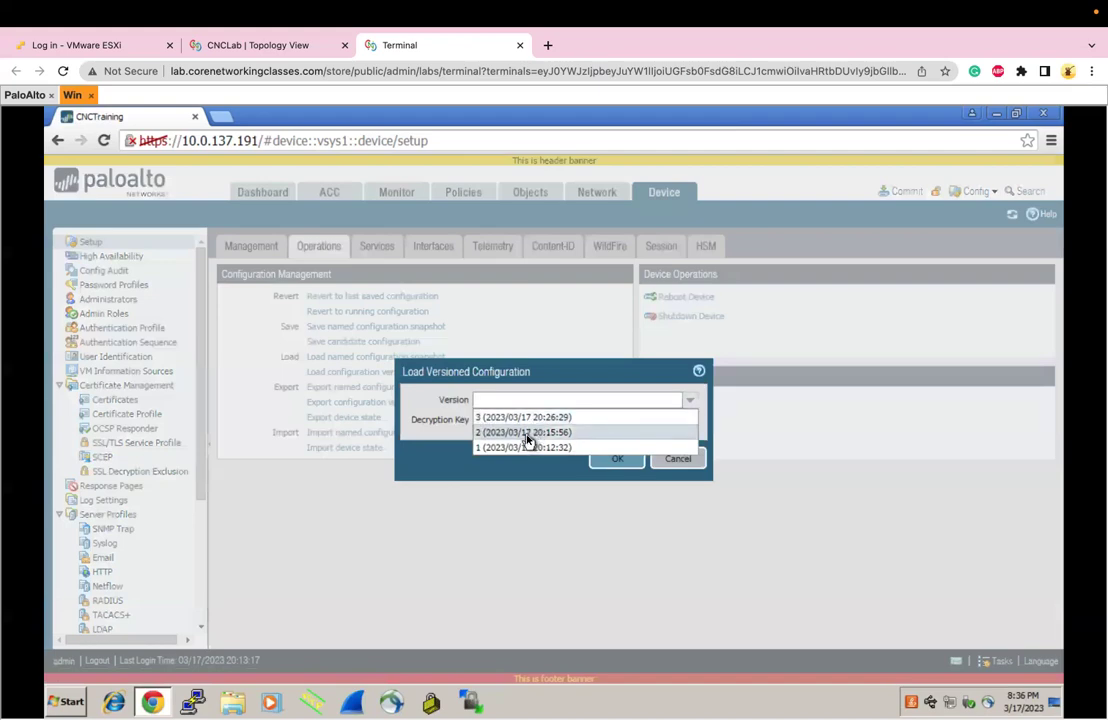
pyautogui.click(665, 468)
pyautogui.click(667, 470)
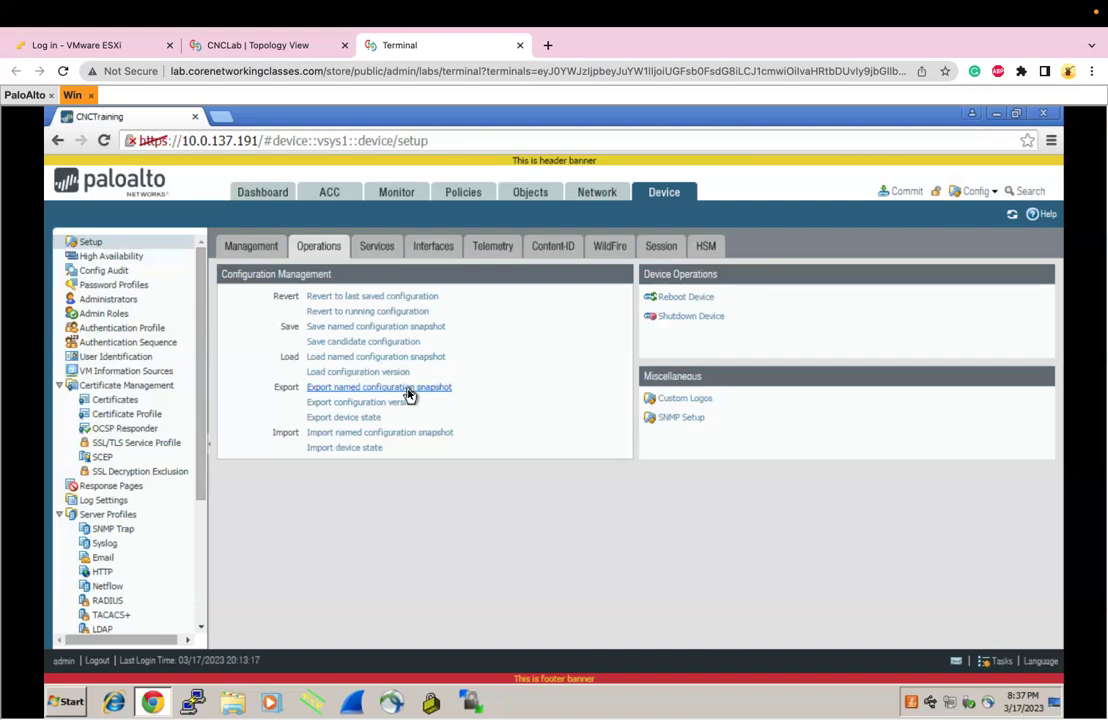
# Export configuration version 2 as 2.xml
pyautogui.moveTo(420, 40)
pyautogui.click(356, 402)
pyautogui.click(689, 411)
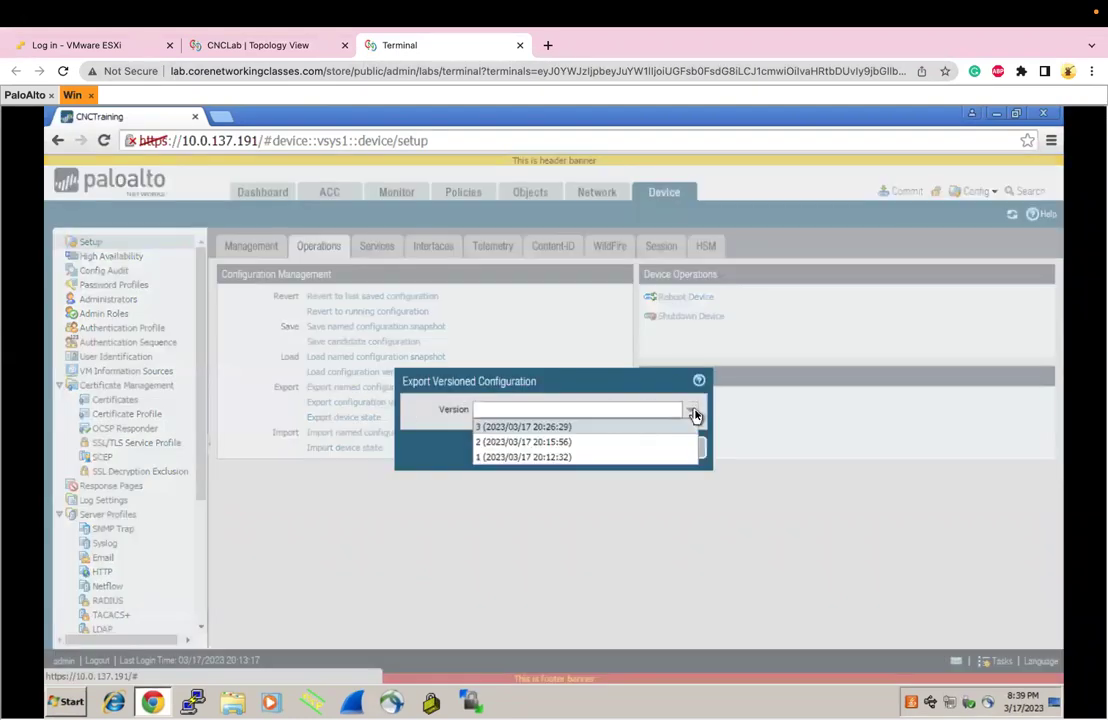
pyautogui.click(584, 442)
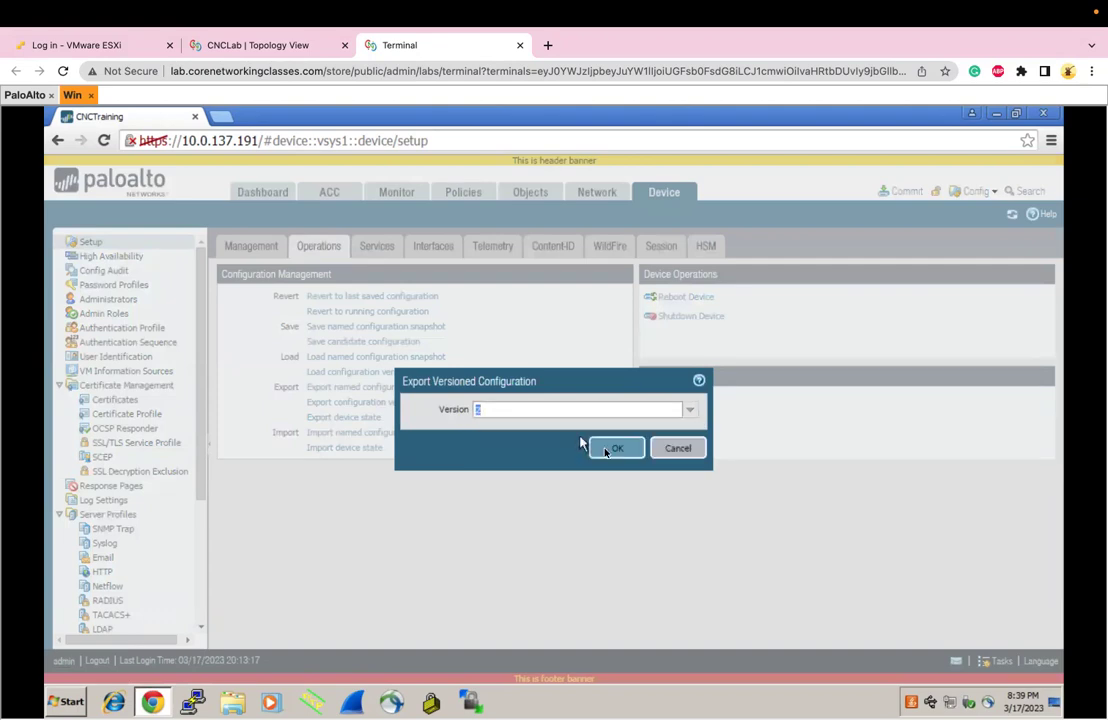
pyautogui.click(615, 450)
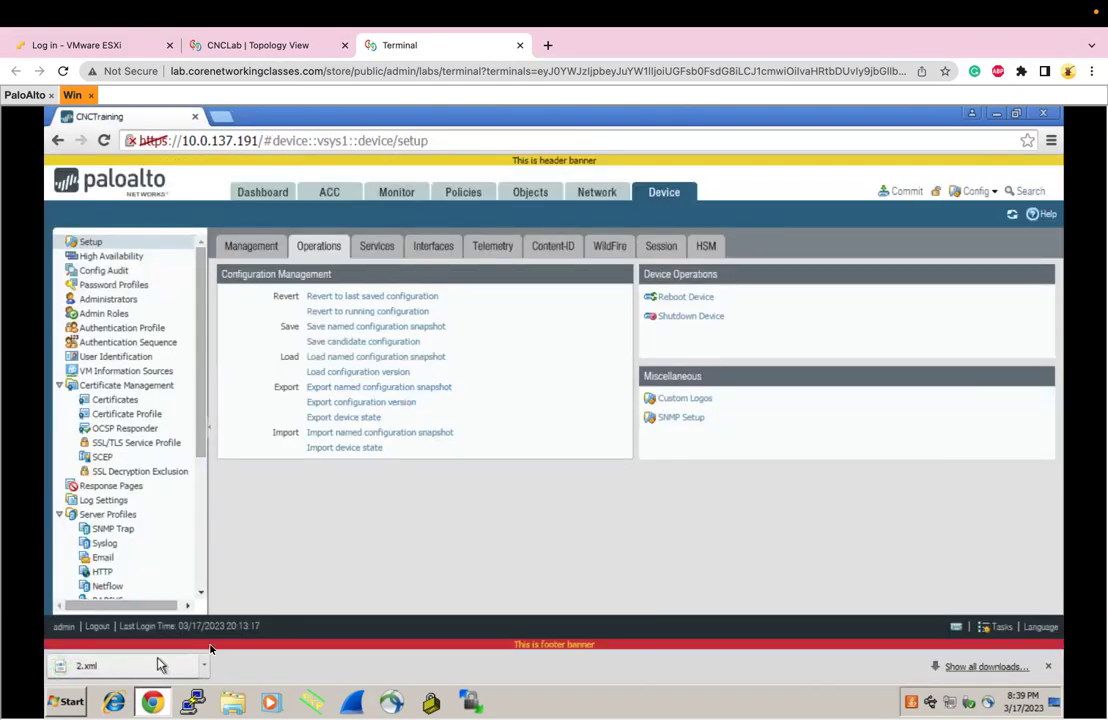
# Export the AprilMigration named configuration snapshot
pyautogui.click(331, 390)
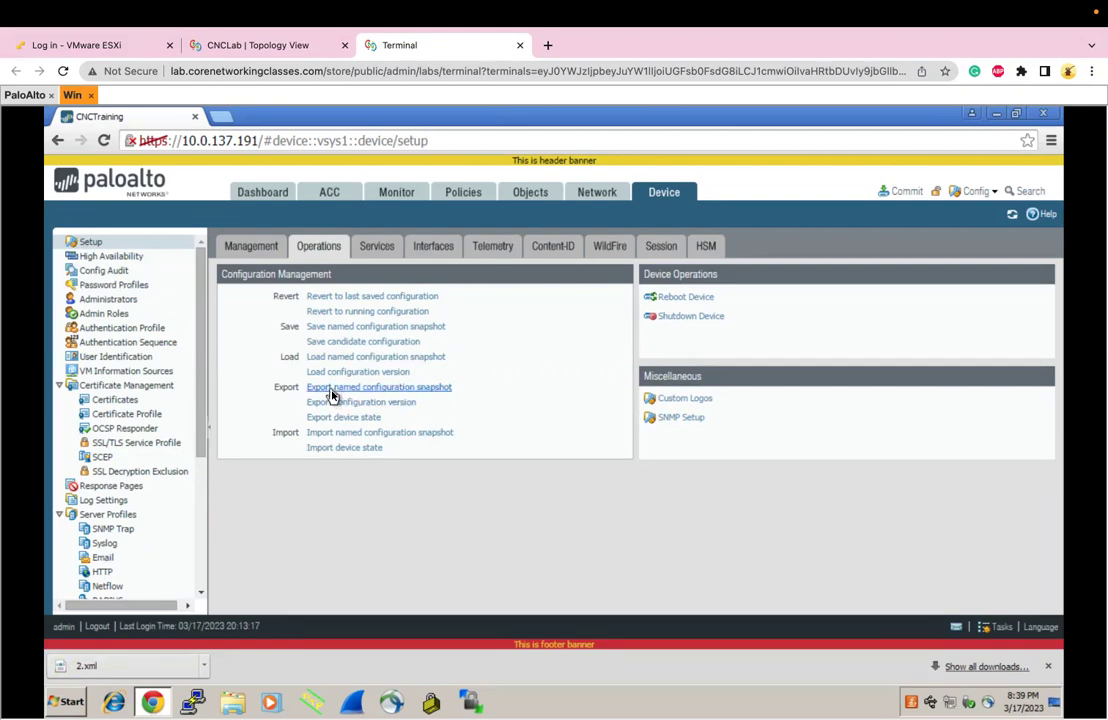
pyautogui.click(680, 391)
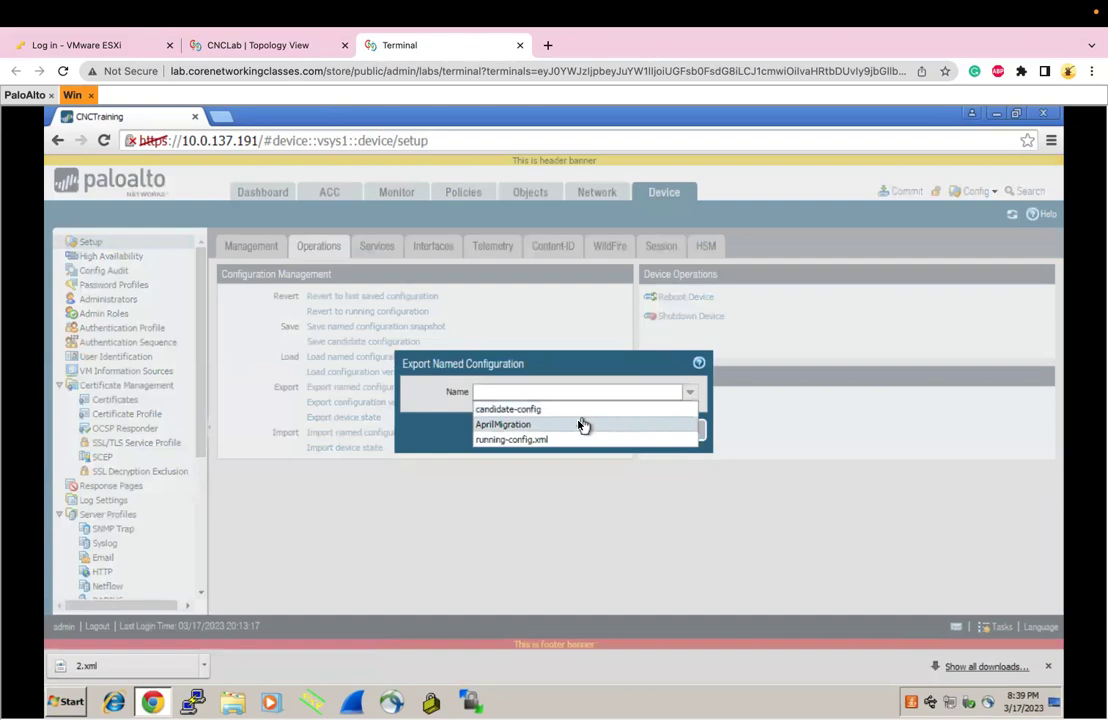
pyautogui.click(505, 423)
pyautogui.click(617, 432)
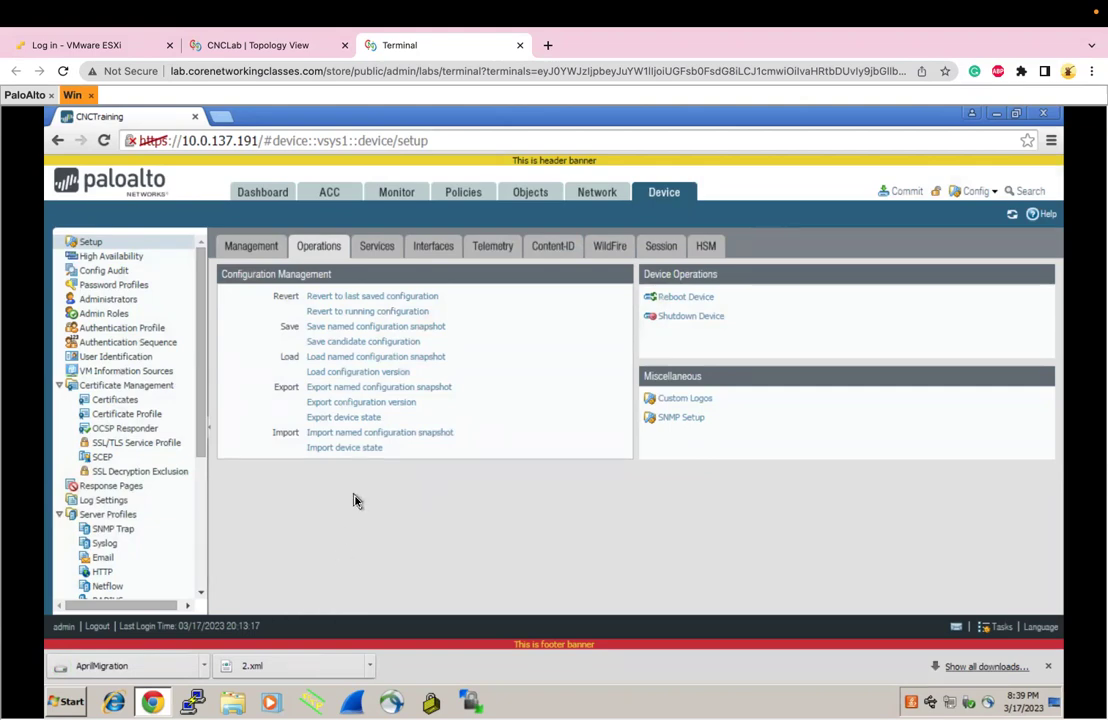
# Import the downloaded 2.xml file from Downloads as a named configuration snapshot
pyautogui.click(359, 436)
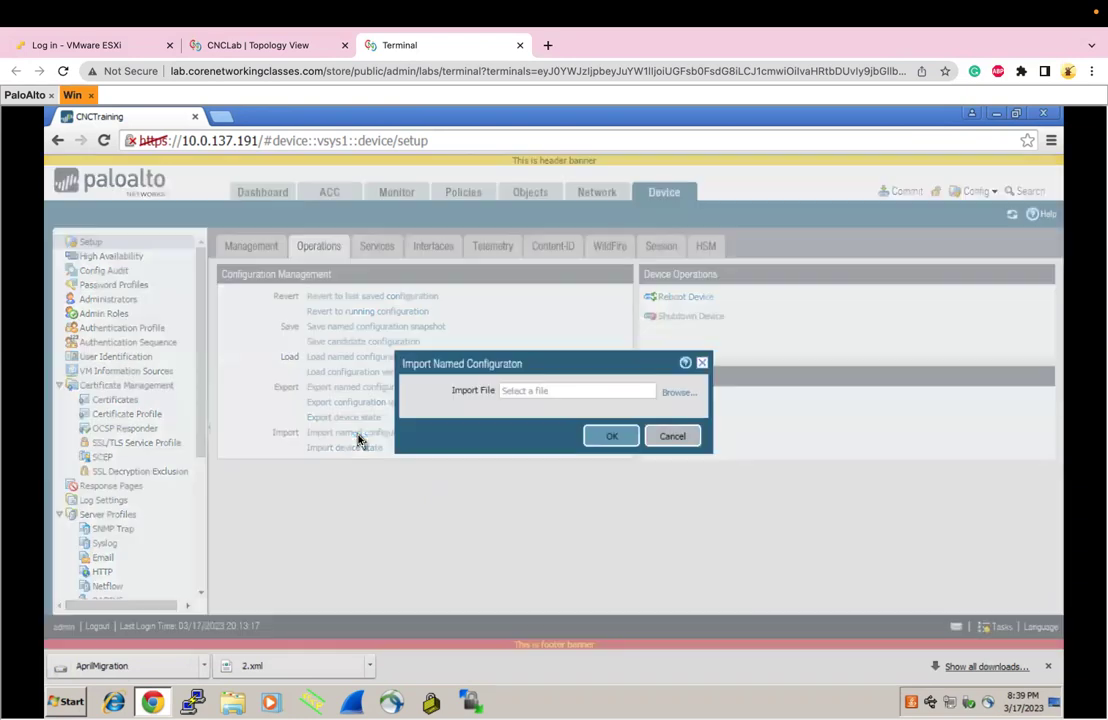
pyautogui.click(666, 397)
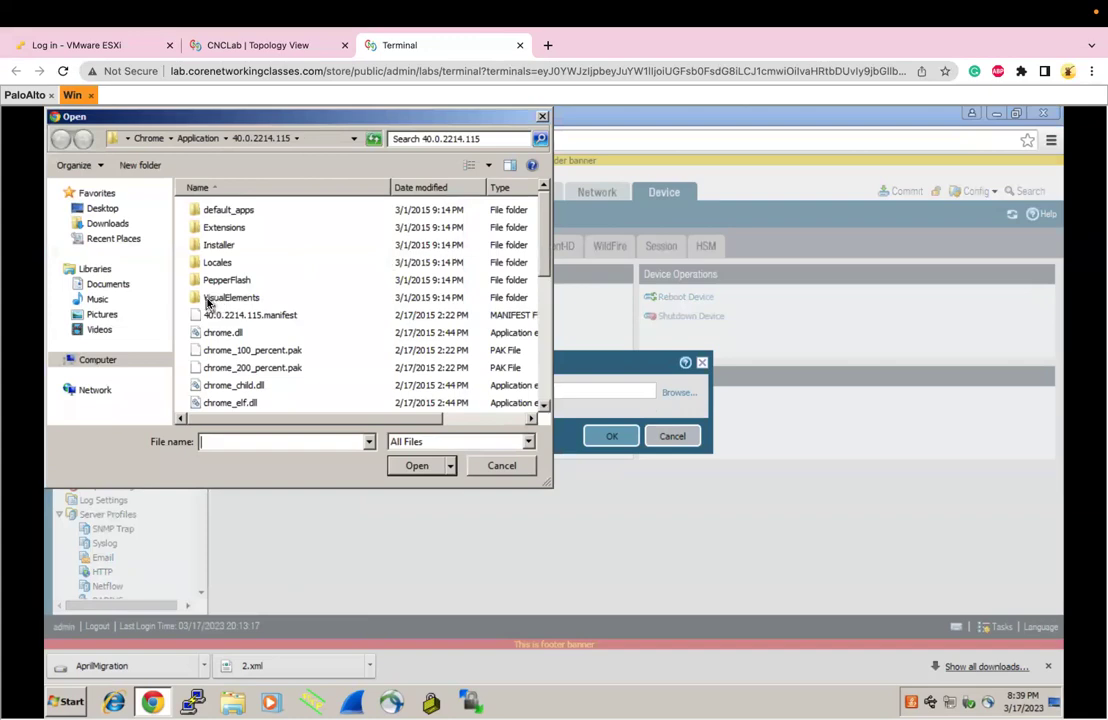
pyautogui.click(108, 224)
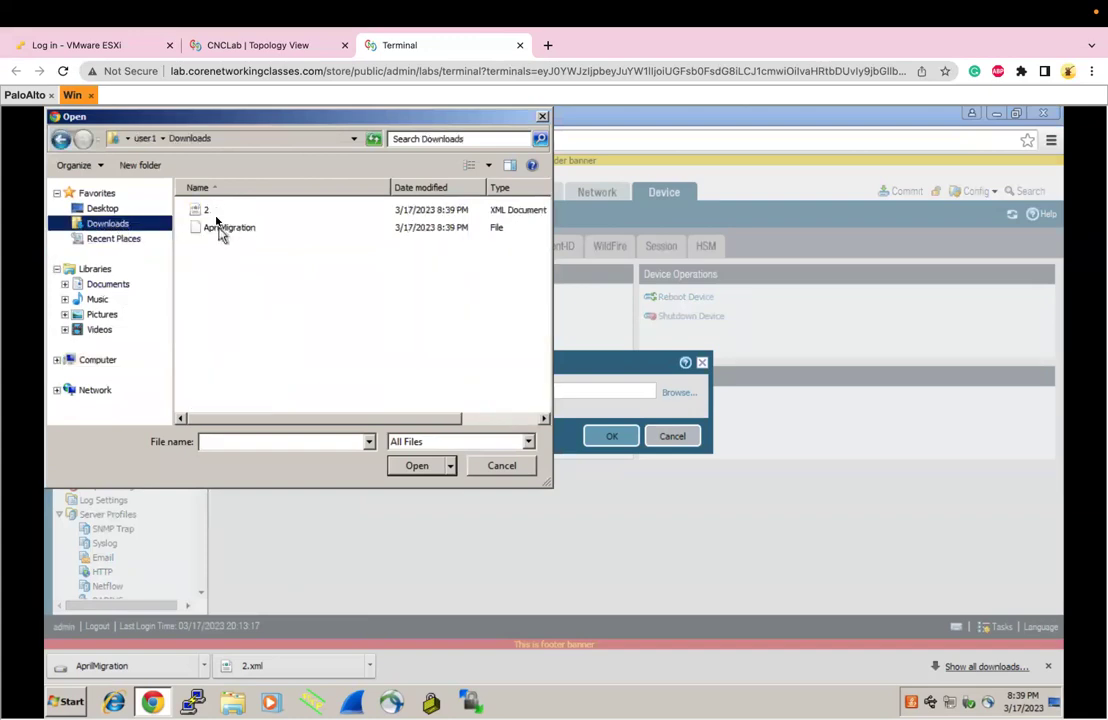
pyautogui.click(208, 211)
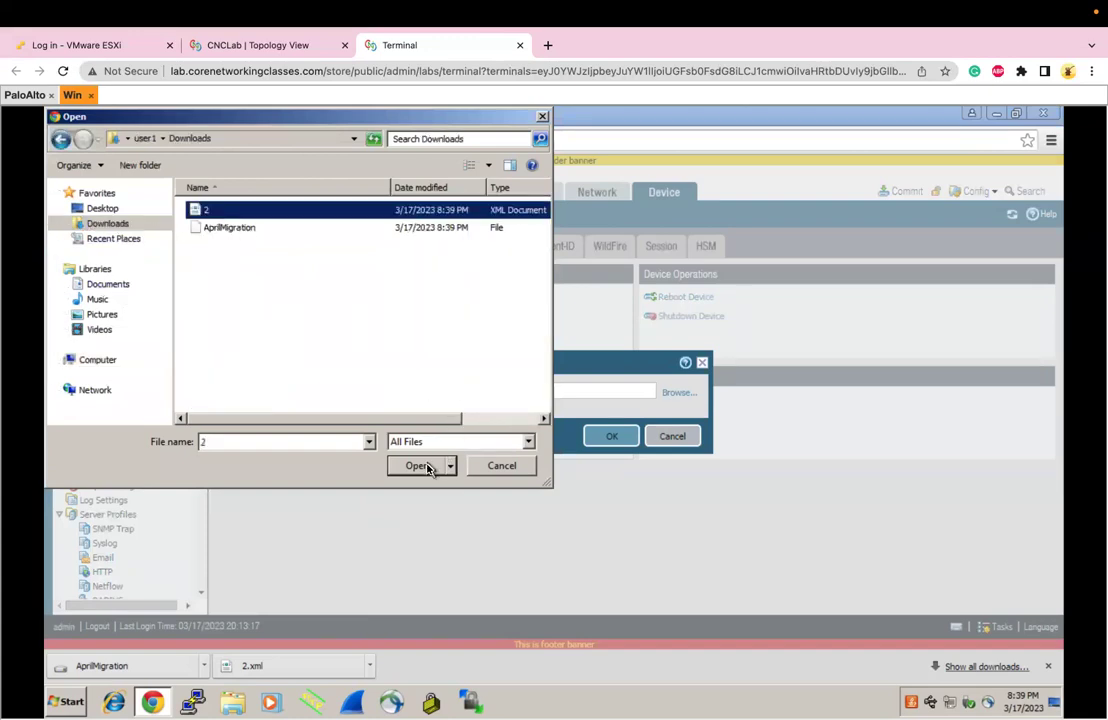
pyautogui.click(430, 466)
pyautogui.click(604, 436)
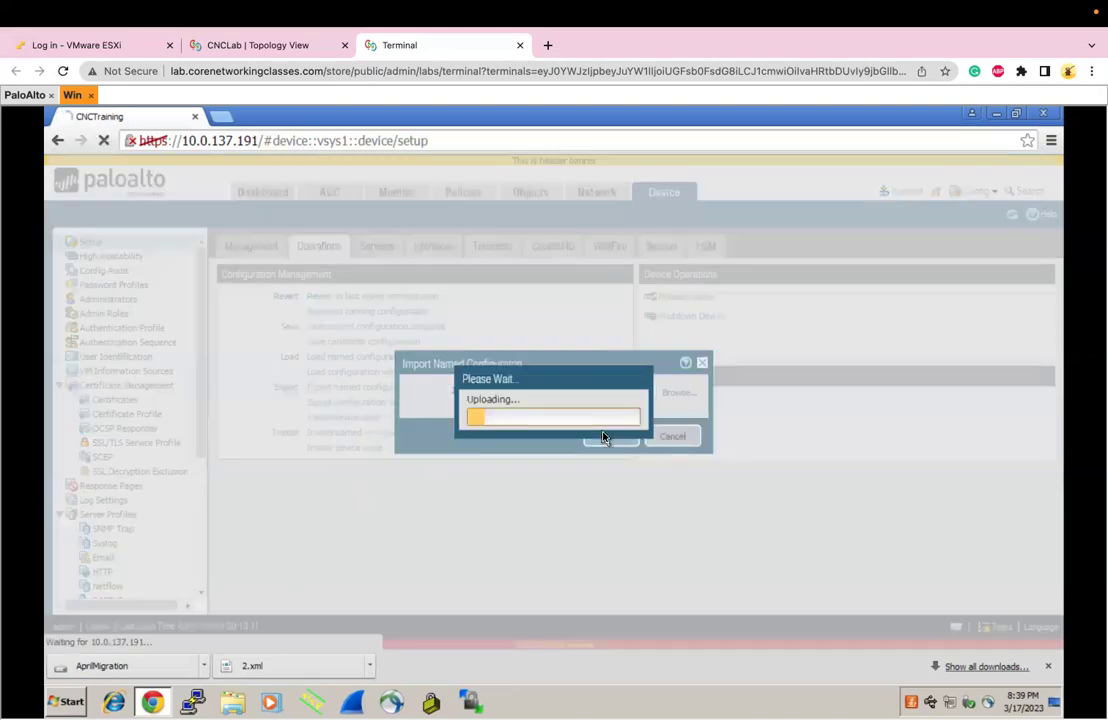
pyautogui.click(553, 464)
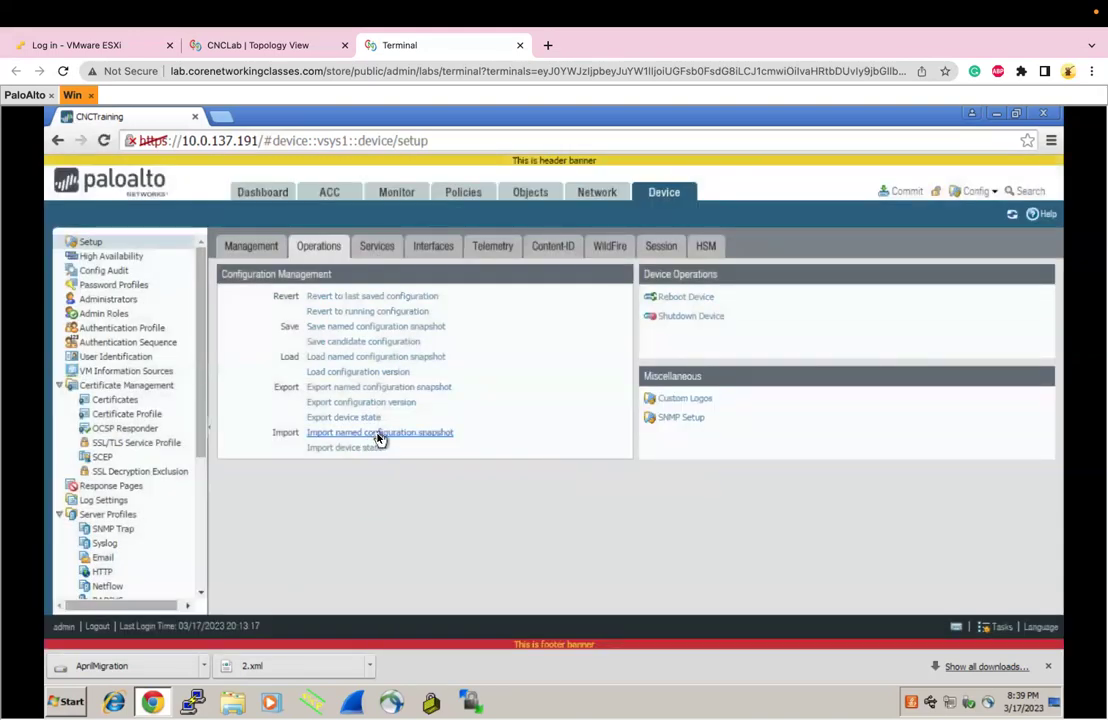
pyautogui.click(371, 665)
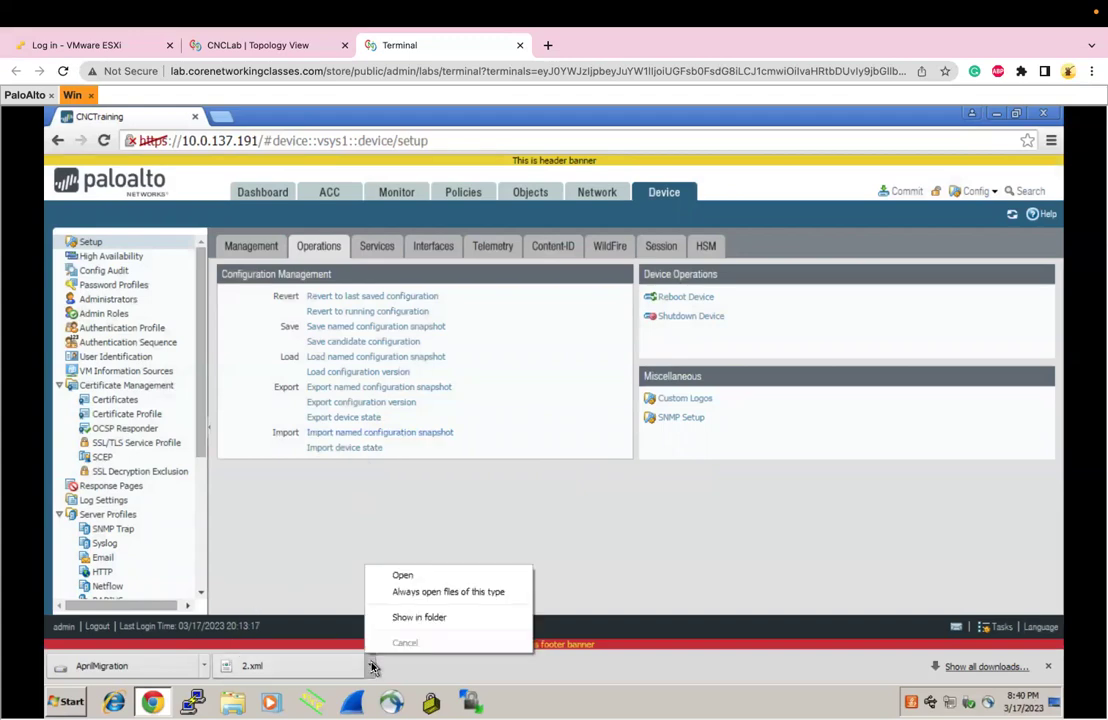
# Rename the downloaded file 2 to Newconfig in Downloads, then close the Explorer window
pyautogui.click(391, 617)
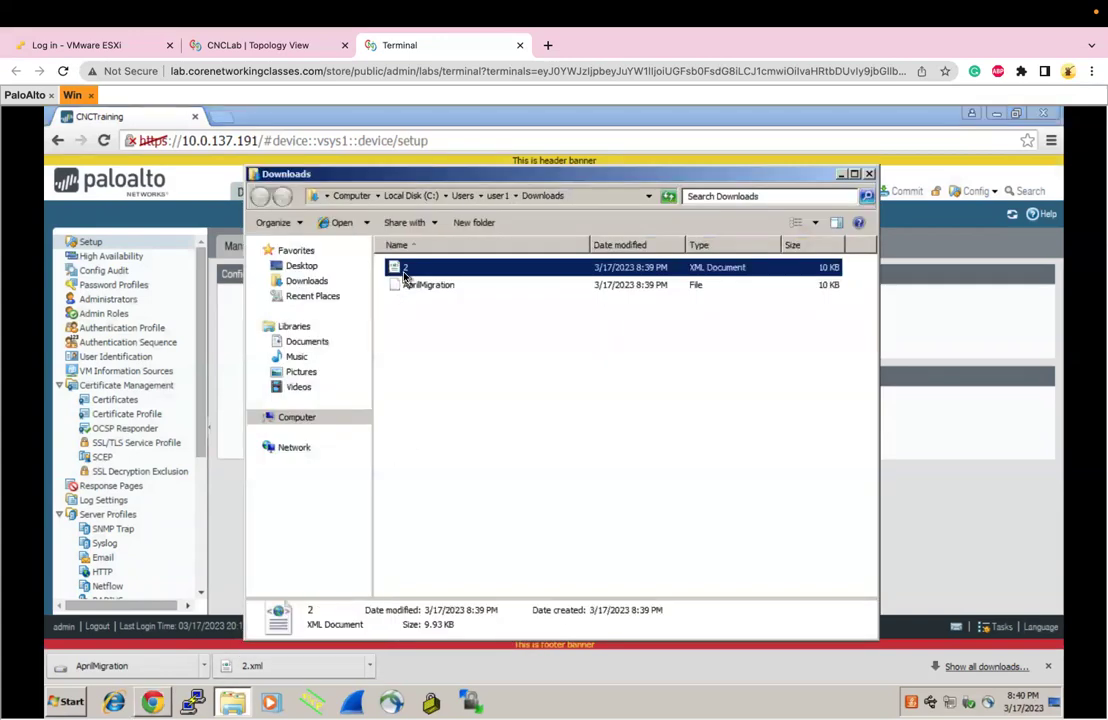
pyautogui.click(404, 276)
pyautogui.write('Newconfig')
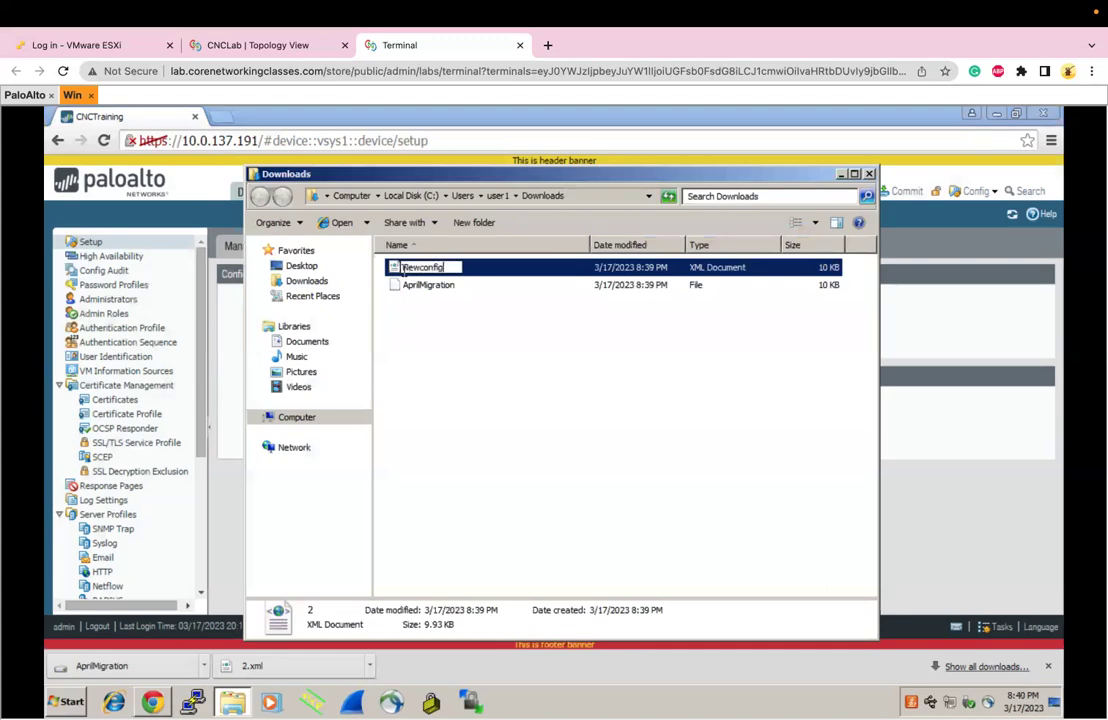
pyautogui.press('Return')
pyautogui.click(869, 174)
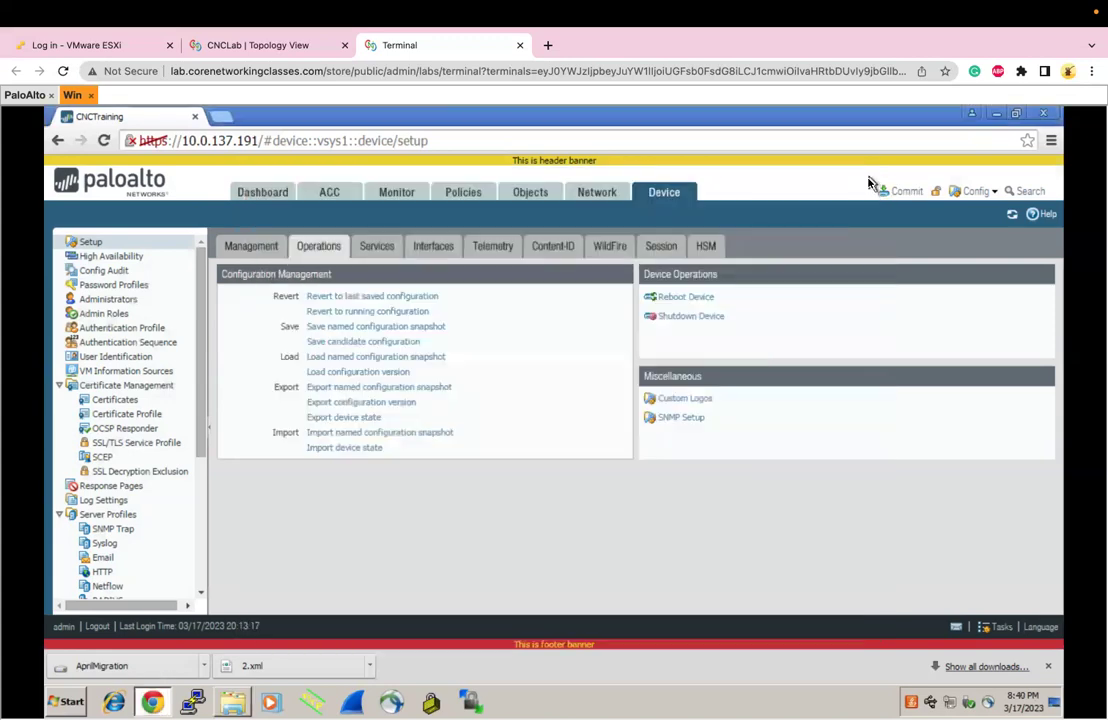
# Import the Newconfig file from Downloads as a named configuration snapshot
pyautogui.click(362, 433)
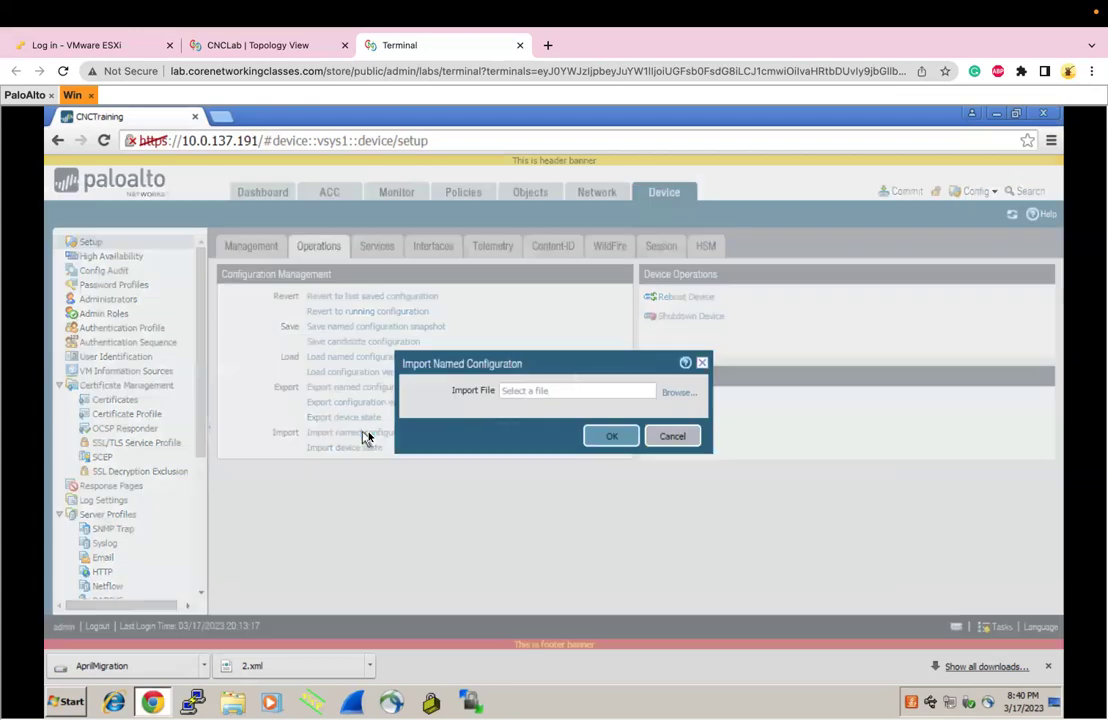
pyautogui.click(678, 390)
pyautogui.click(230, 227)
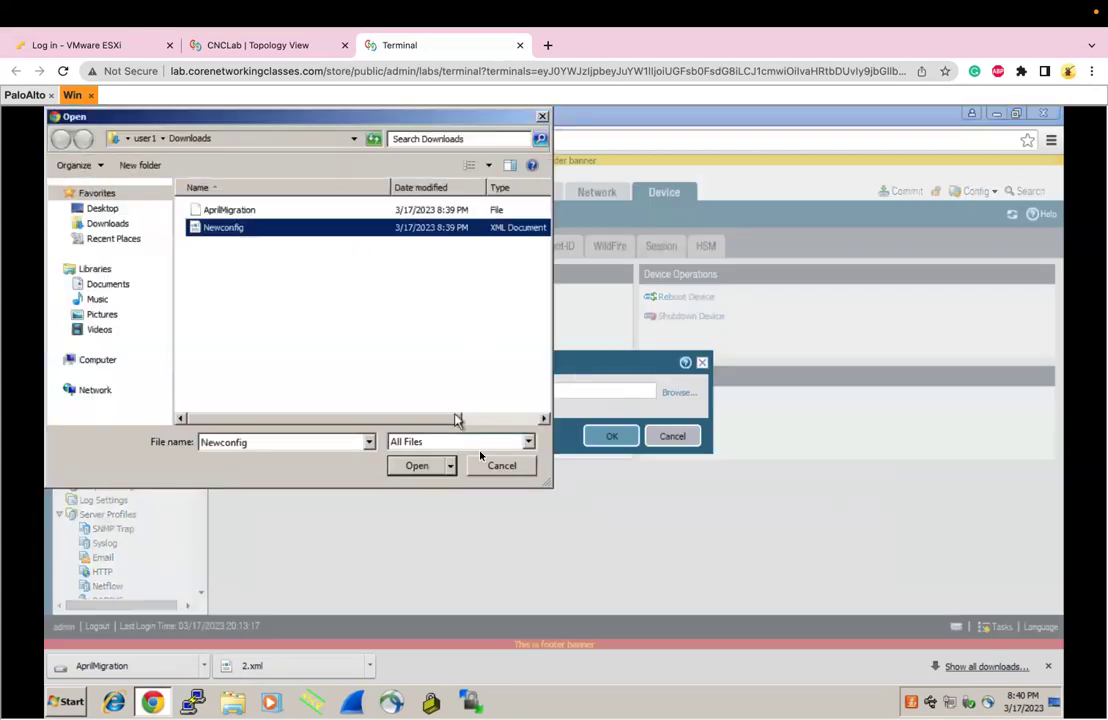
pyautogui.click(424, 466)
pyautogui.click(608, 438)
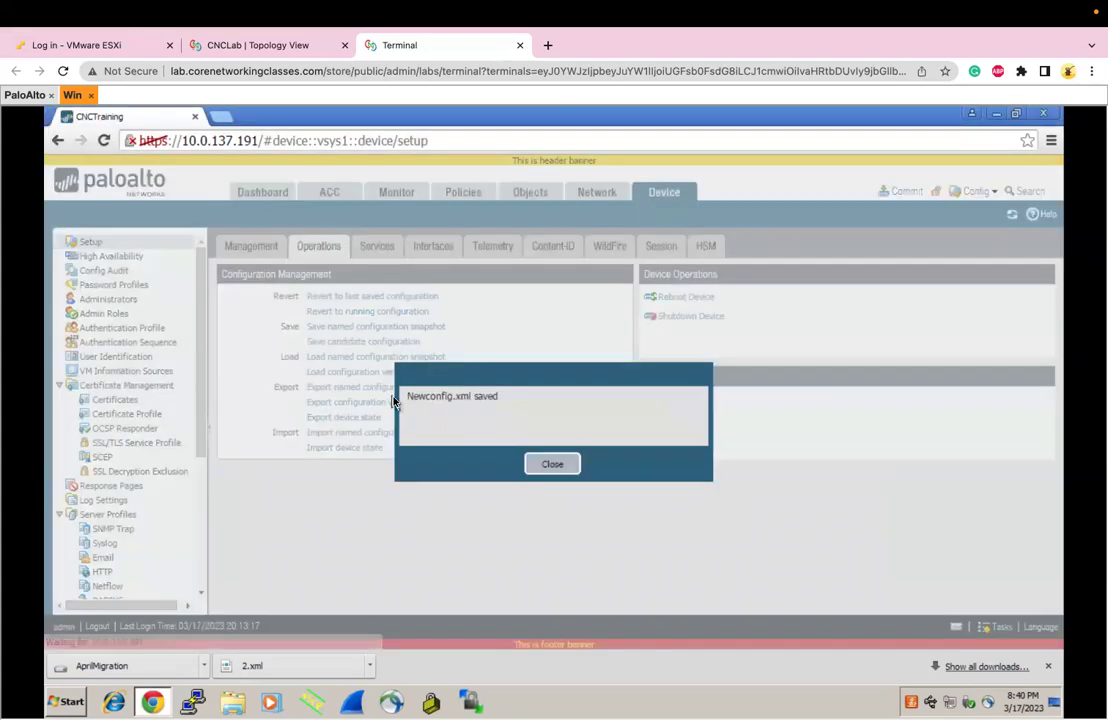
pyautogui.click(553, 464)
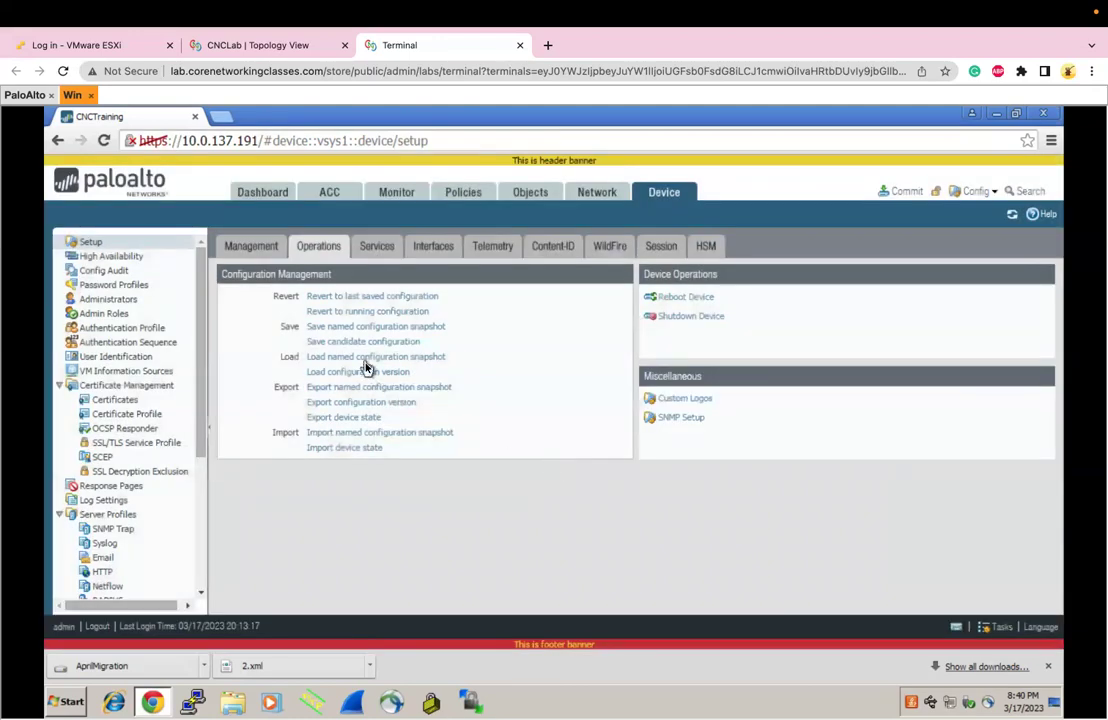
# Load the Newconfig.xml snapshot and check the management settings and banners
pyautogui.click(365, 357)
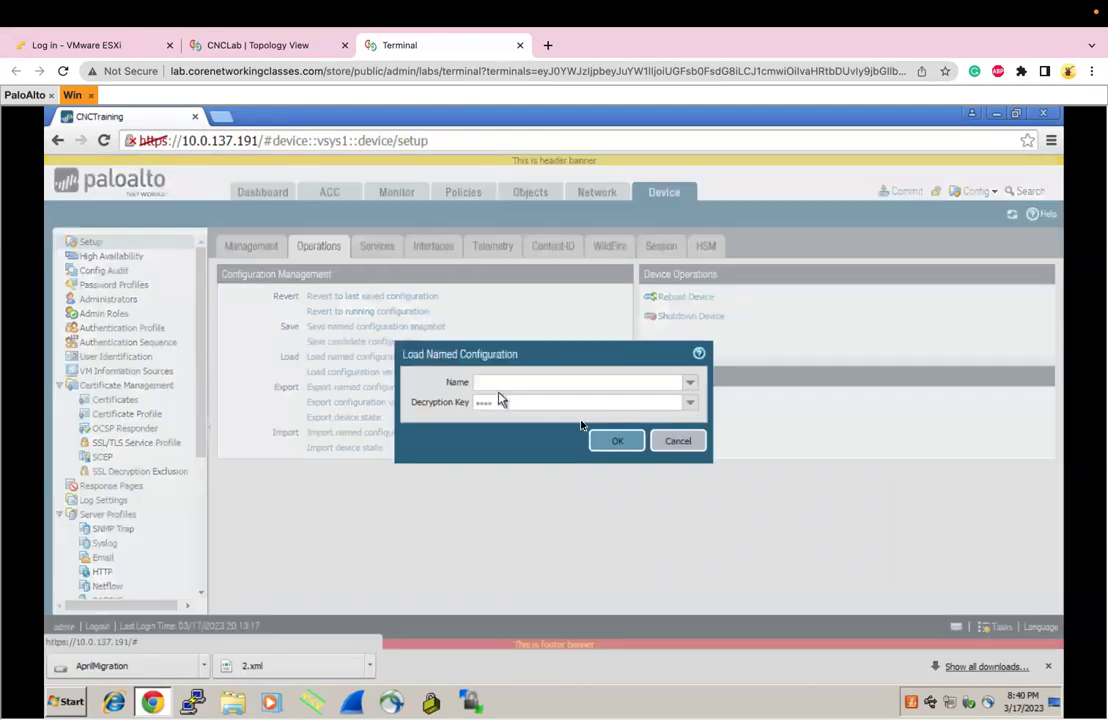
pyautogui.click(689, 383)
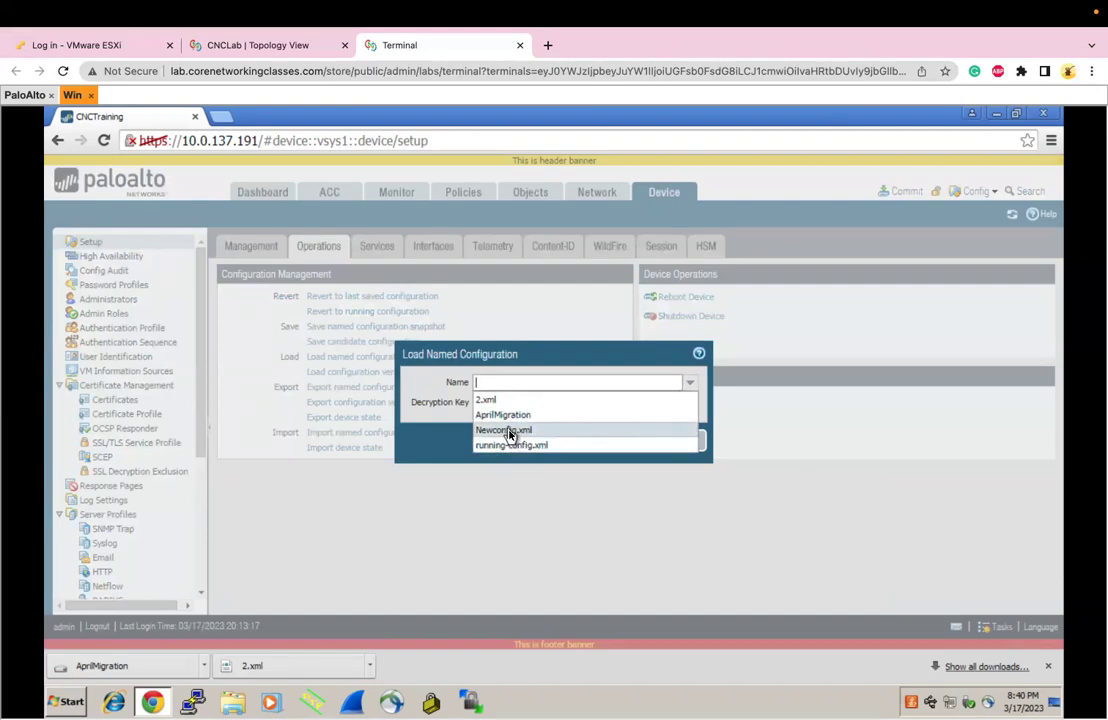
pyautogui.click(509, 434)
pyautogui.click(597, 447)
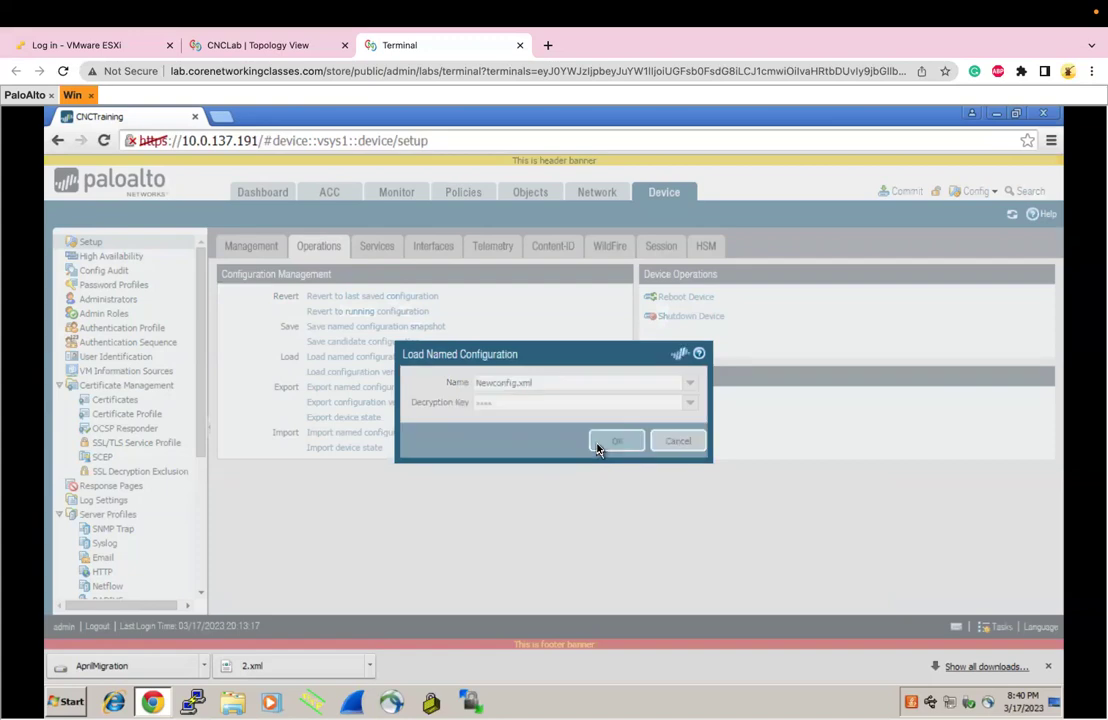
pyautogui.click(540, 466)
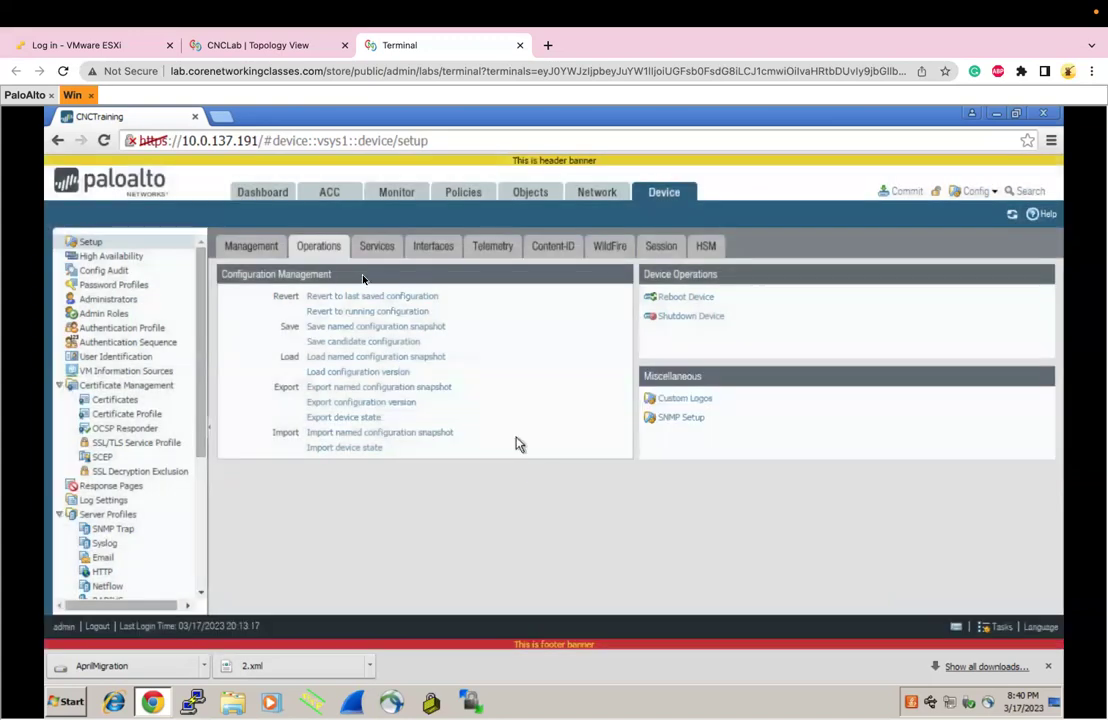
pyautogui.click(251, 246)
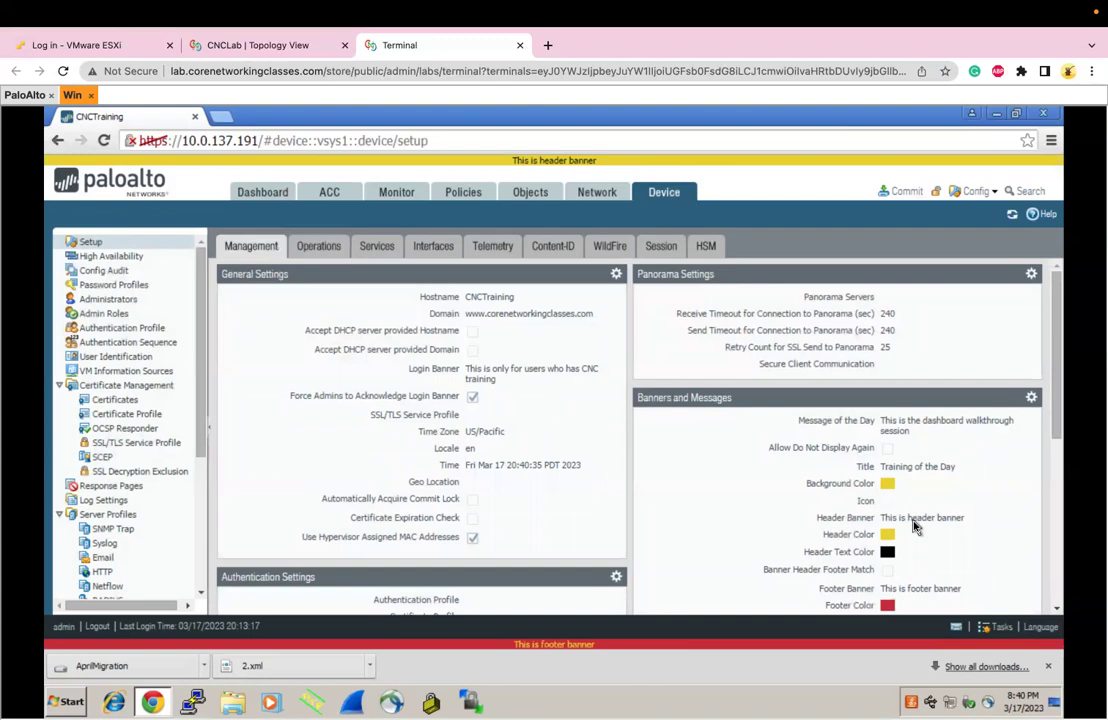
pyautogui.click(318, 247)
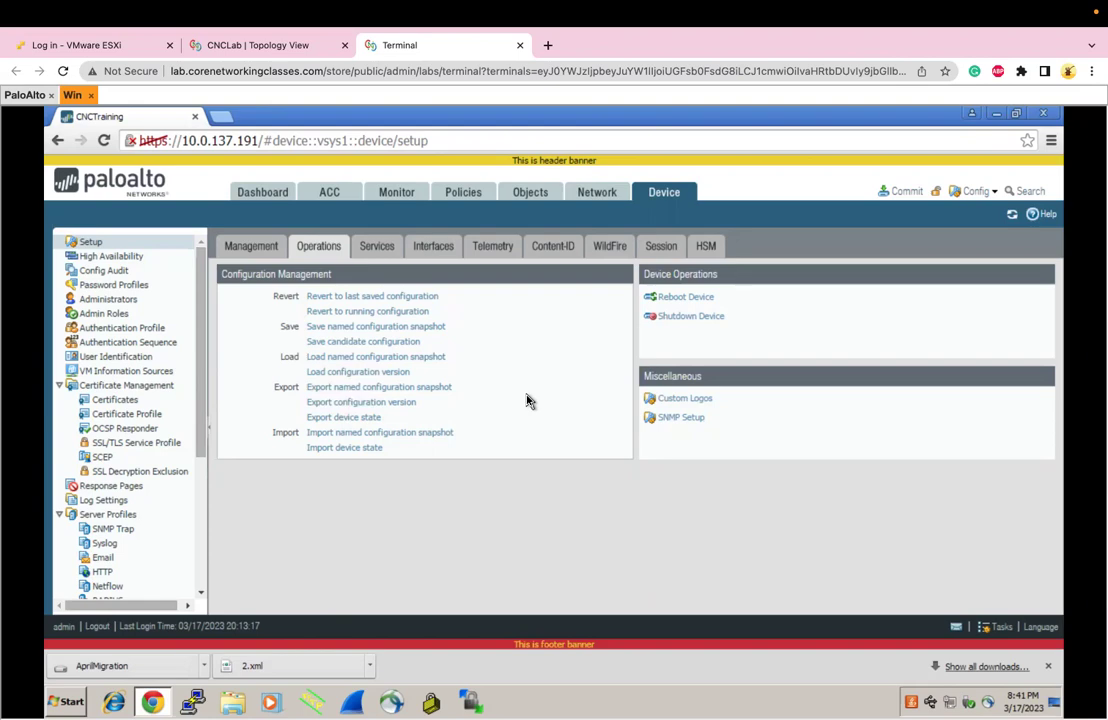
pyautogui.click(671, 399)
pyautogui.click(680, 482)
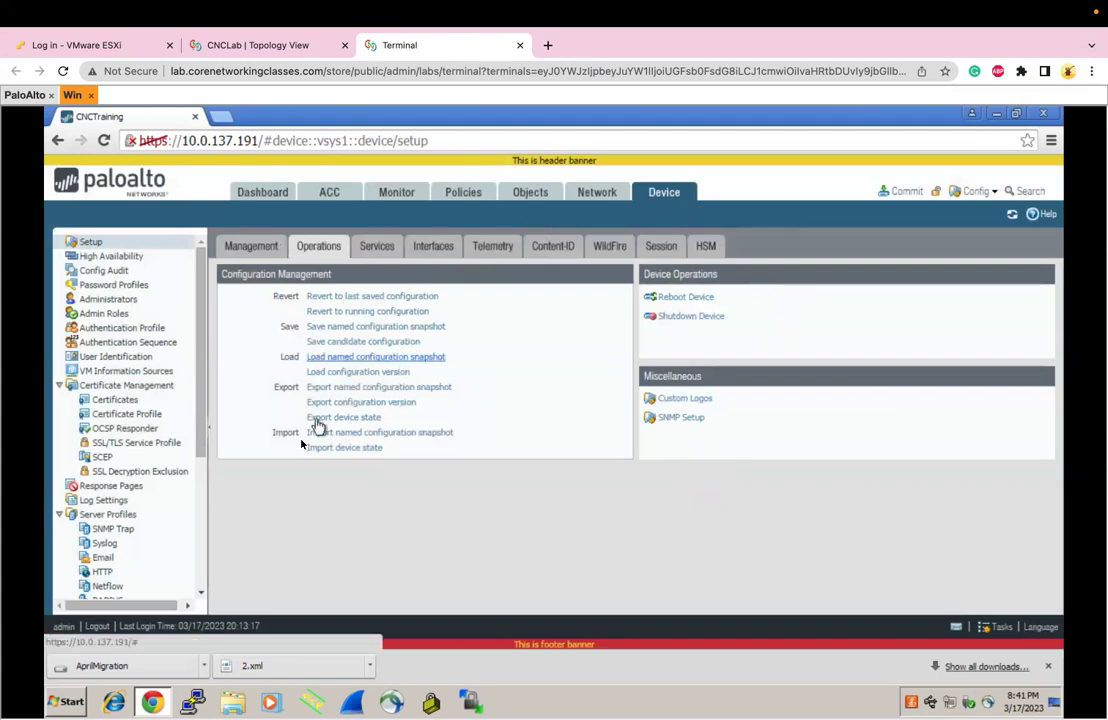
# Open Windows Explorer and capture a screen region around the Documents library icon
pyautogui.click(236, 704)
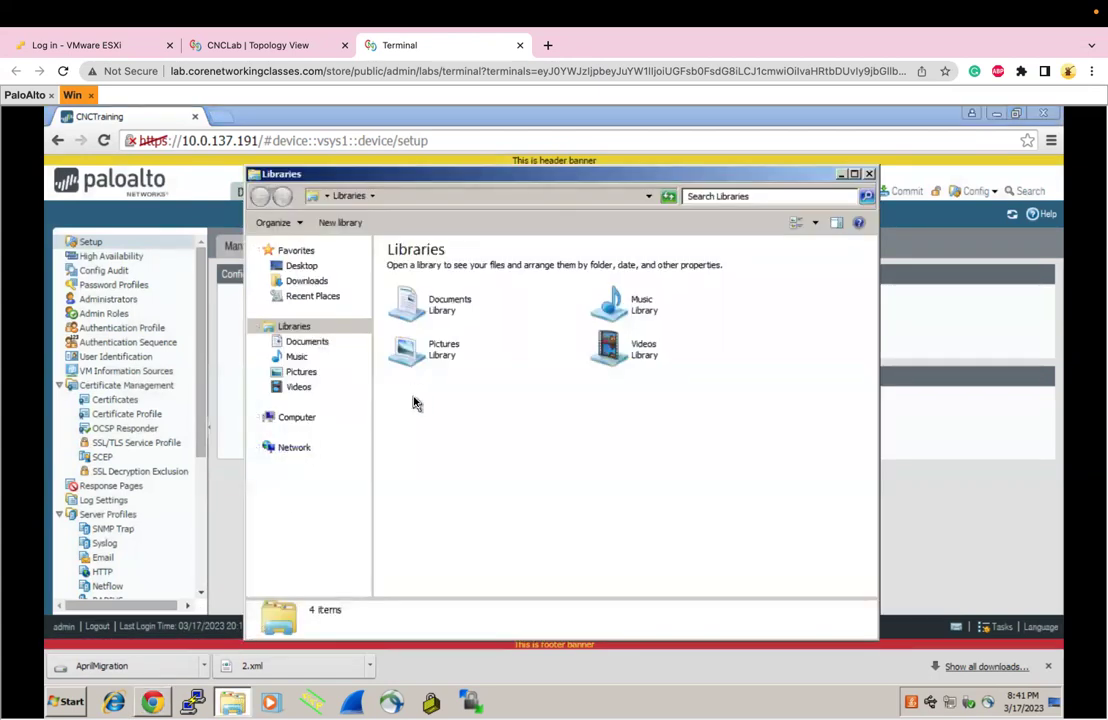
pyautogui.press('super+shift+4')
pyautogui.moveTo(387, 281); pyautogui.dragTo(429, 327)
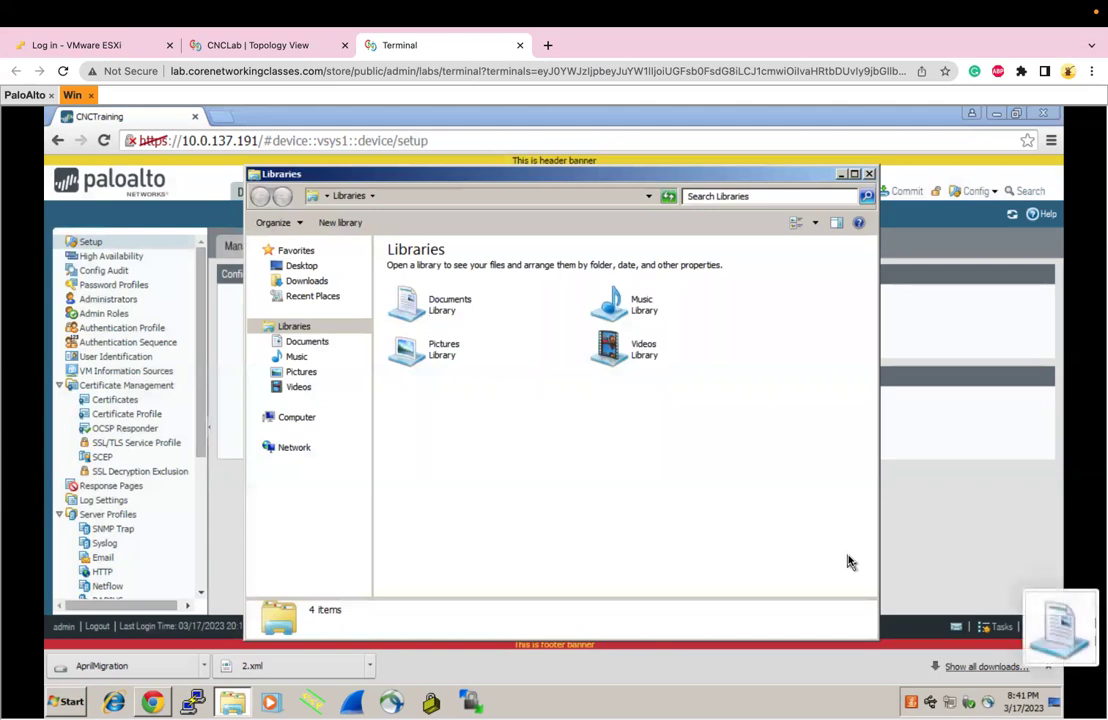
pyautogui.click(530, 362)
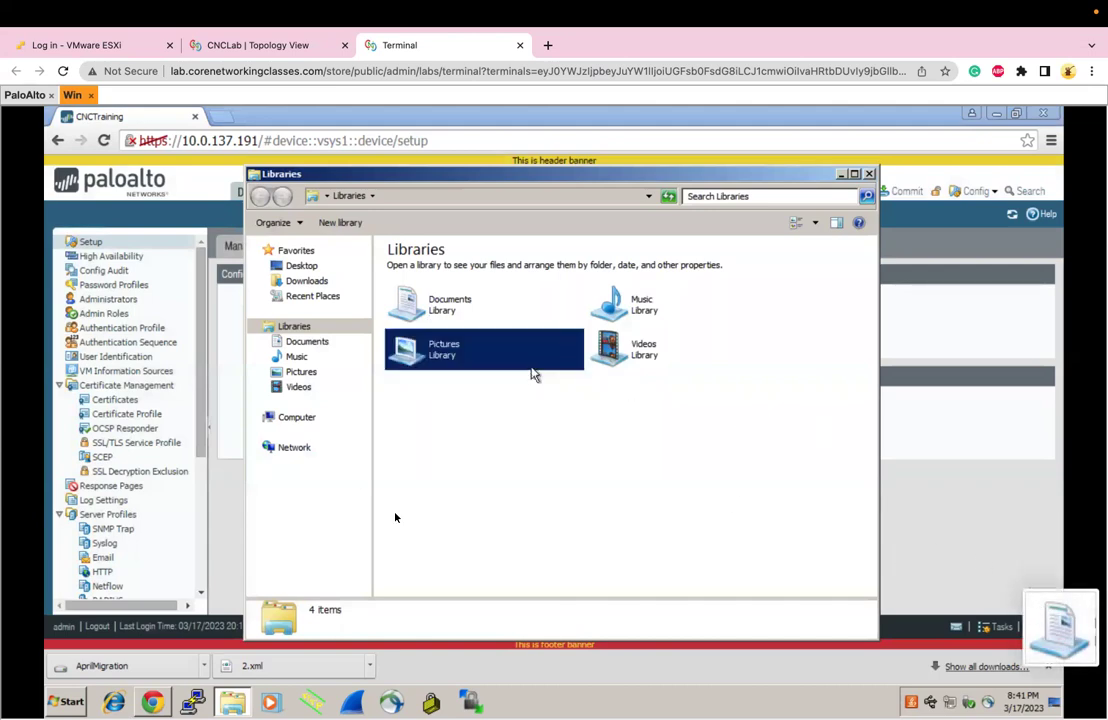
# Snip the document icon with Snipping Tool, save it as Capture in Pictures, then open Desktop
pyautogui.click(70, 703)
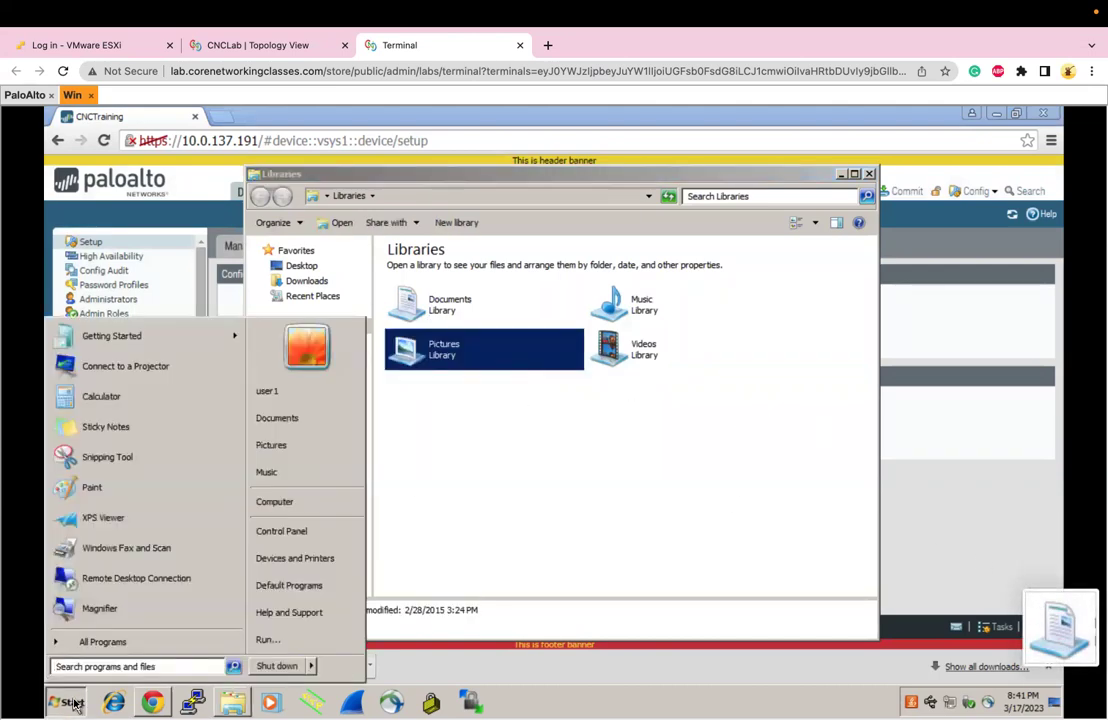
pyautogui.write('snip')
pyautogui.press('Return')
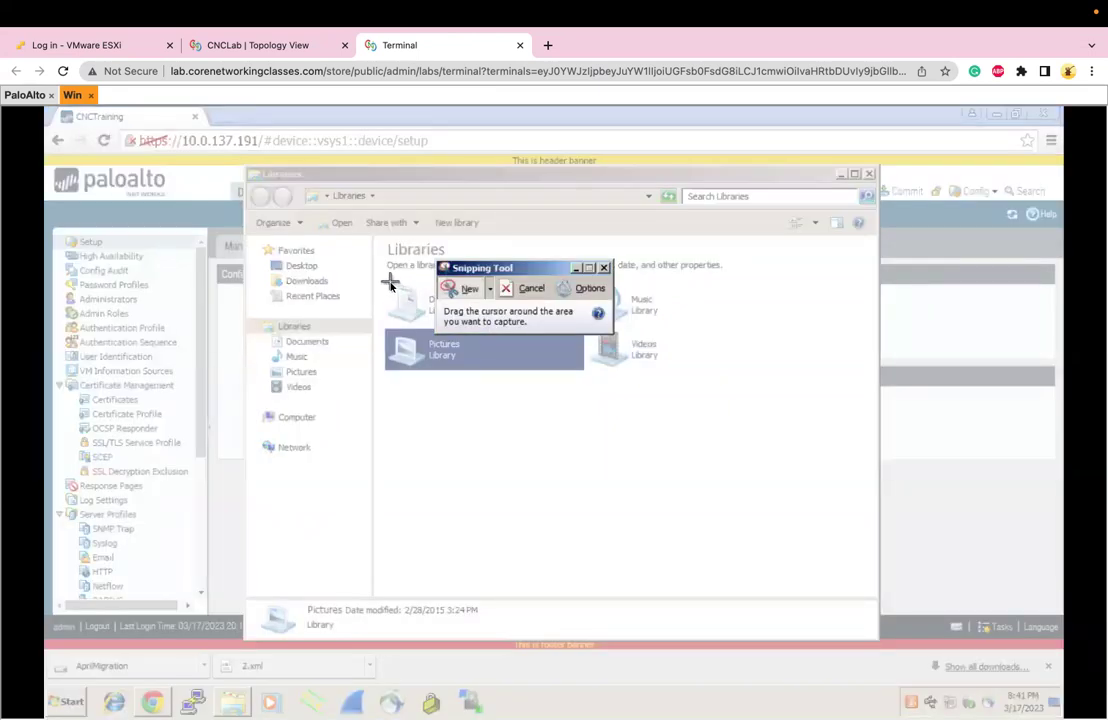
pyautogui.moveTo(383, 281); pyautogui.dragTo(427, 324)
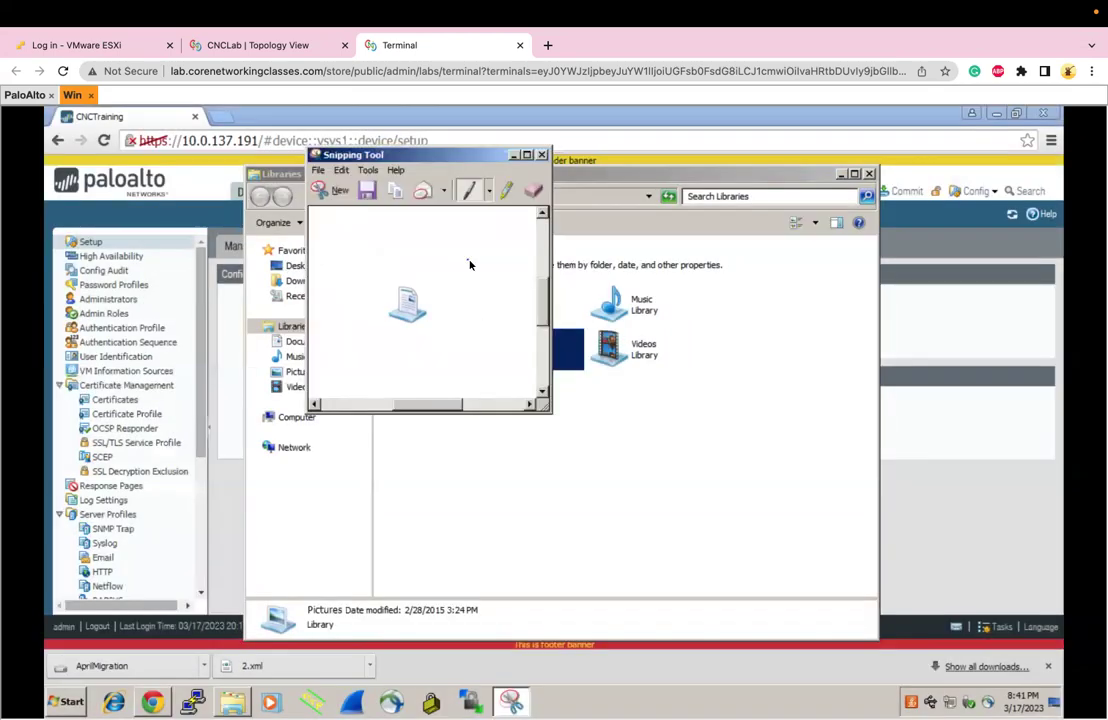
pyautogui.click(318, 170)
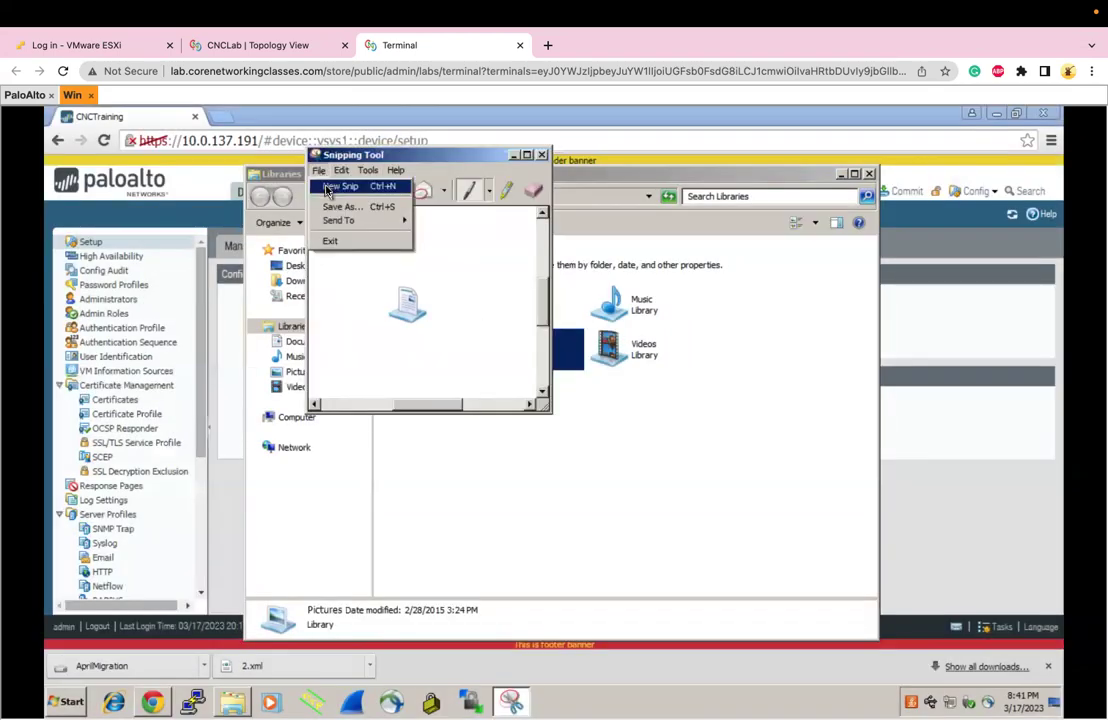
pyautogui.click(340, 206)
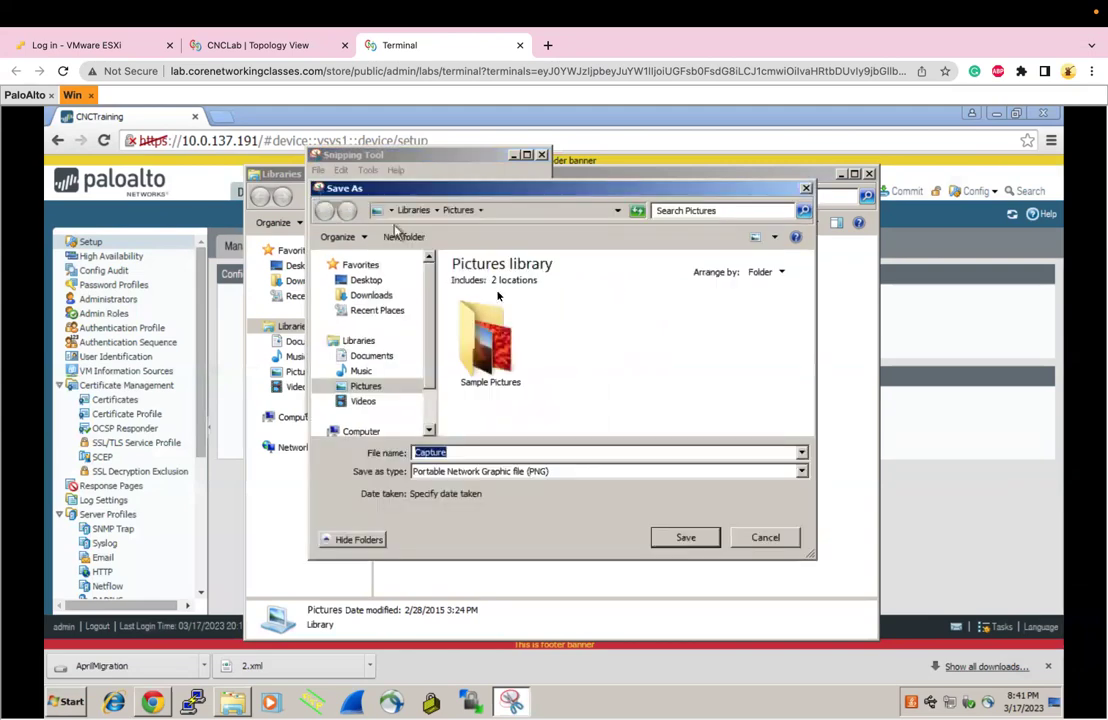
pyautogui.click(690, 538)
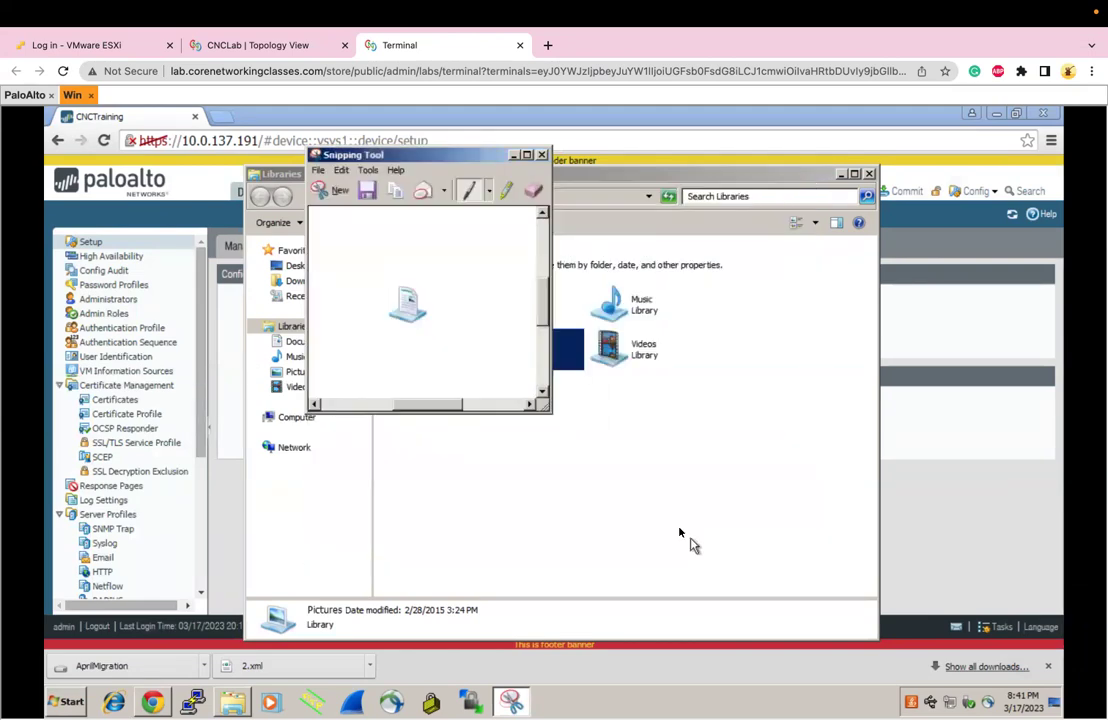
pyautogui.click(541, 155)
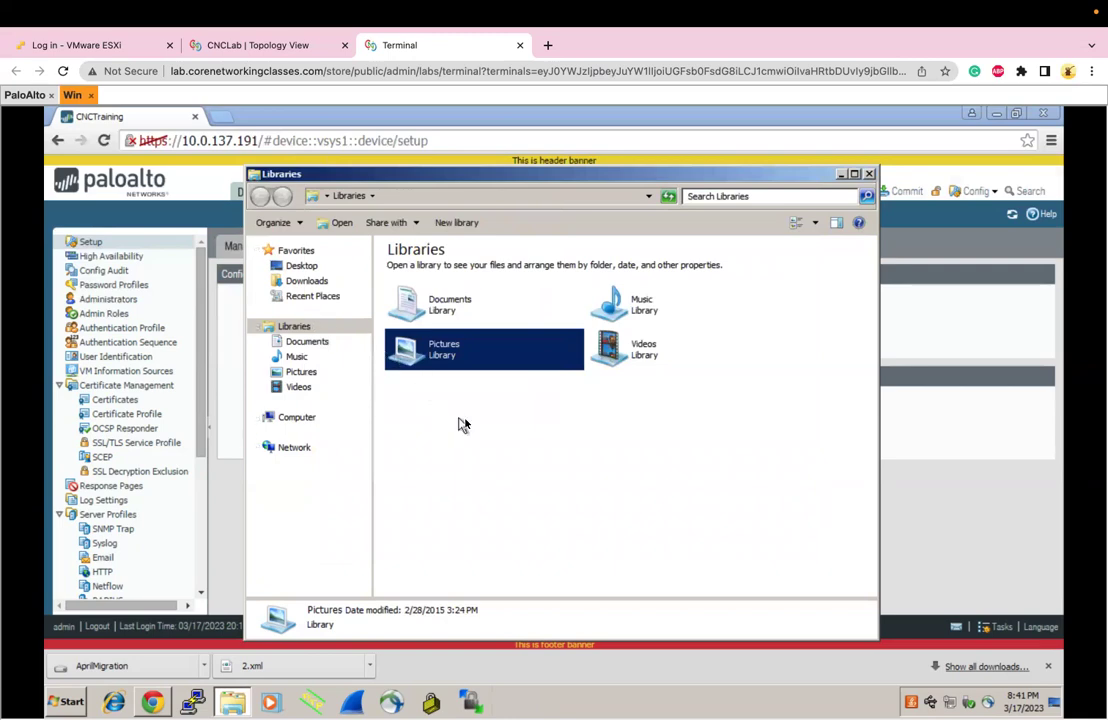
pyautogui.click(323, 268)
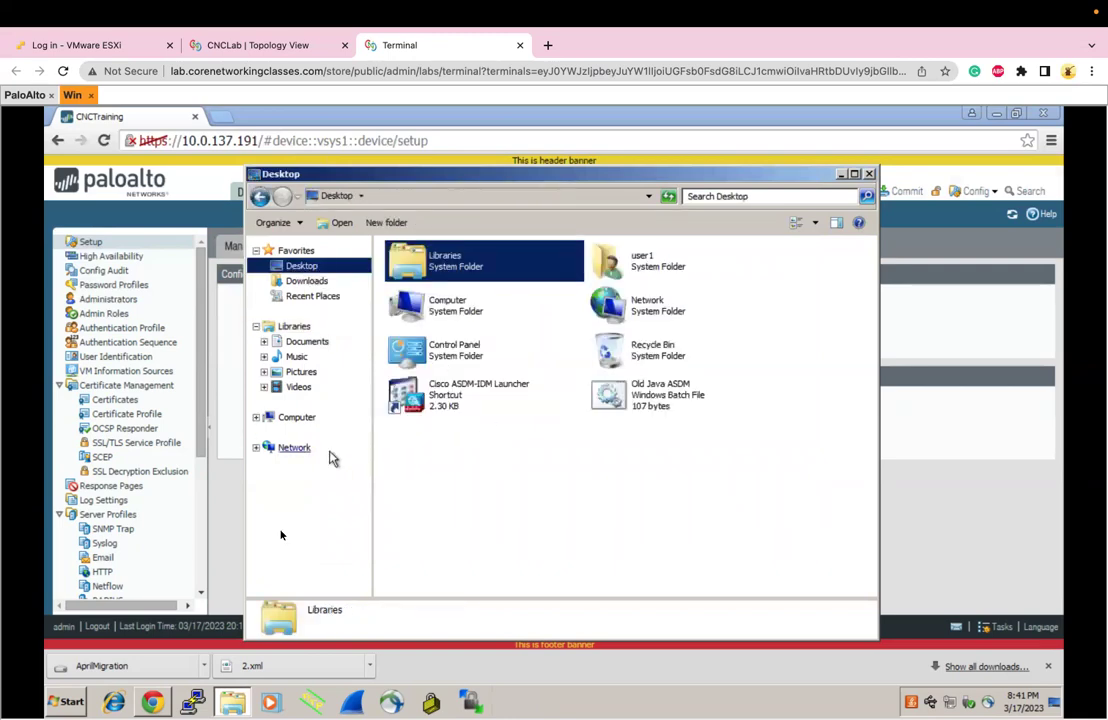
# Snip the Cisco ASDM launcher icon, save it as Capture1 in Pictures, and close both windows
pyautogui.click(70, 703)
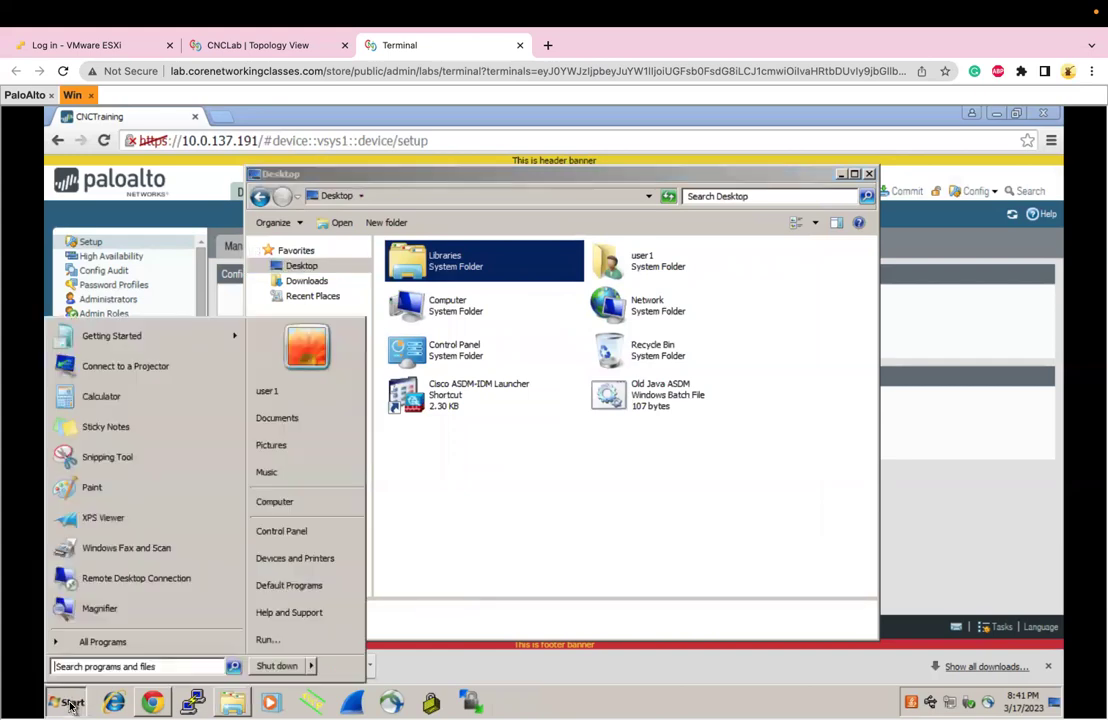
pyautogui.write('sni')
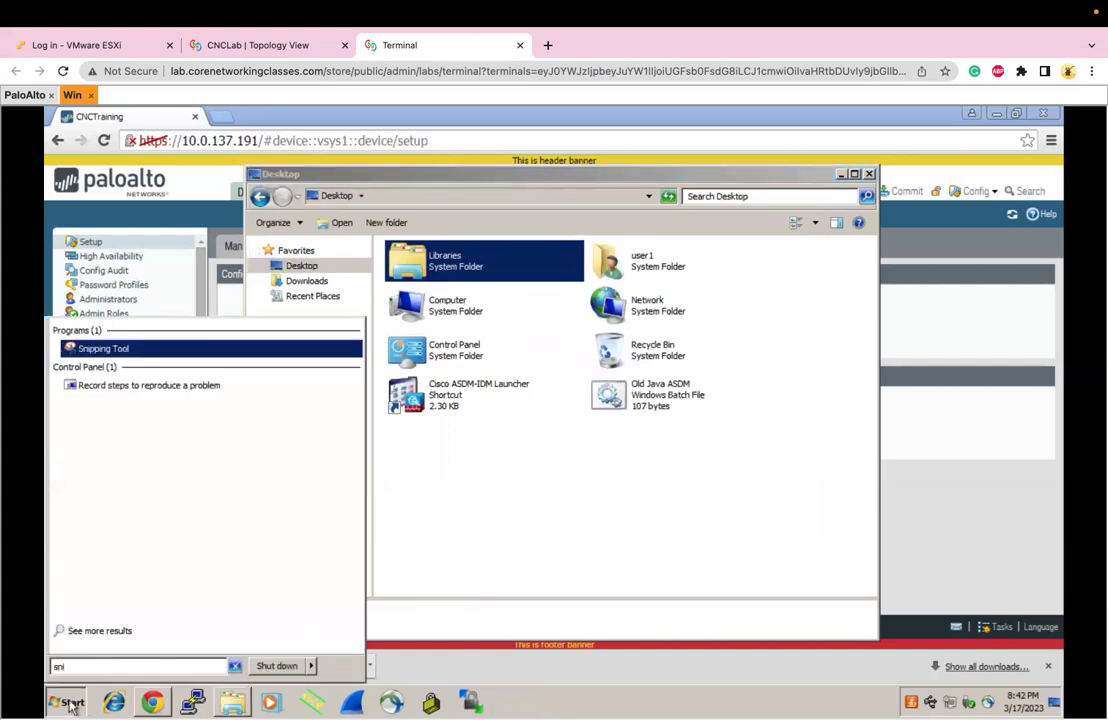
pyautogui.press('Return')
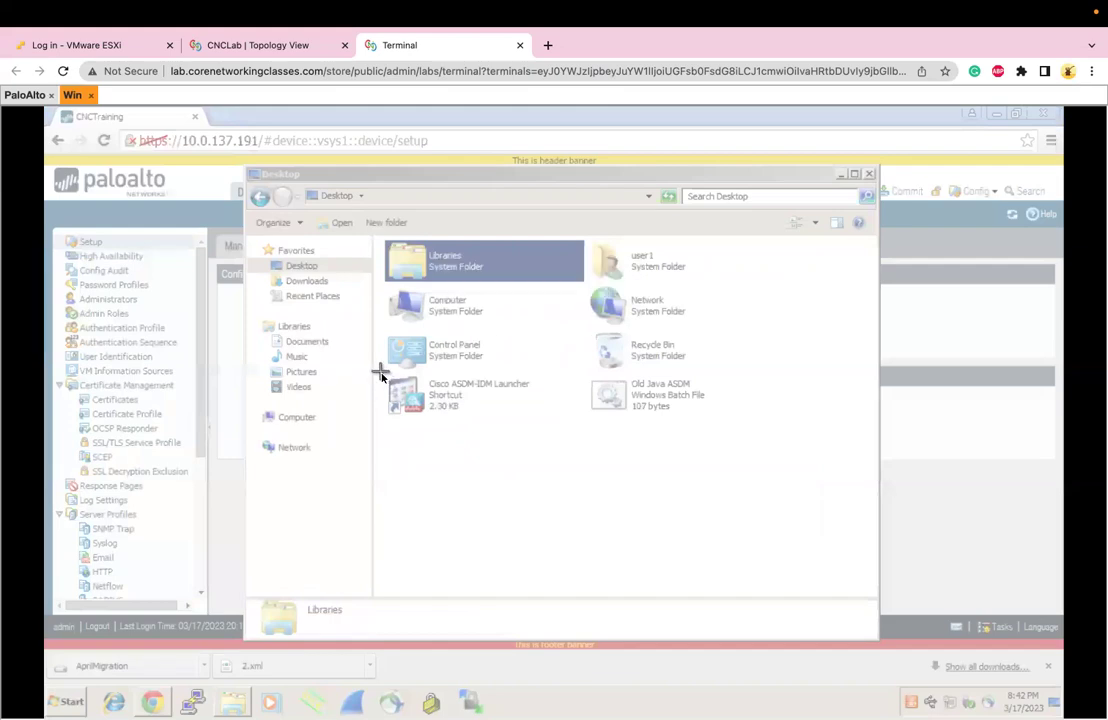
pyautogui.moveTo(420, 406); pyautogui.dragTo(433, 416)
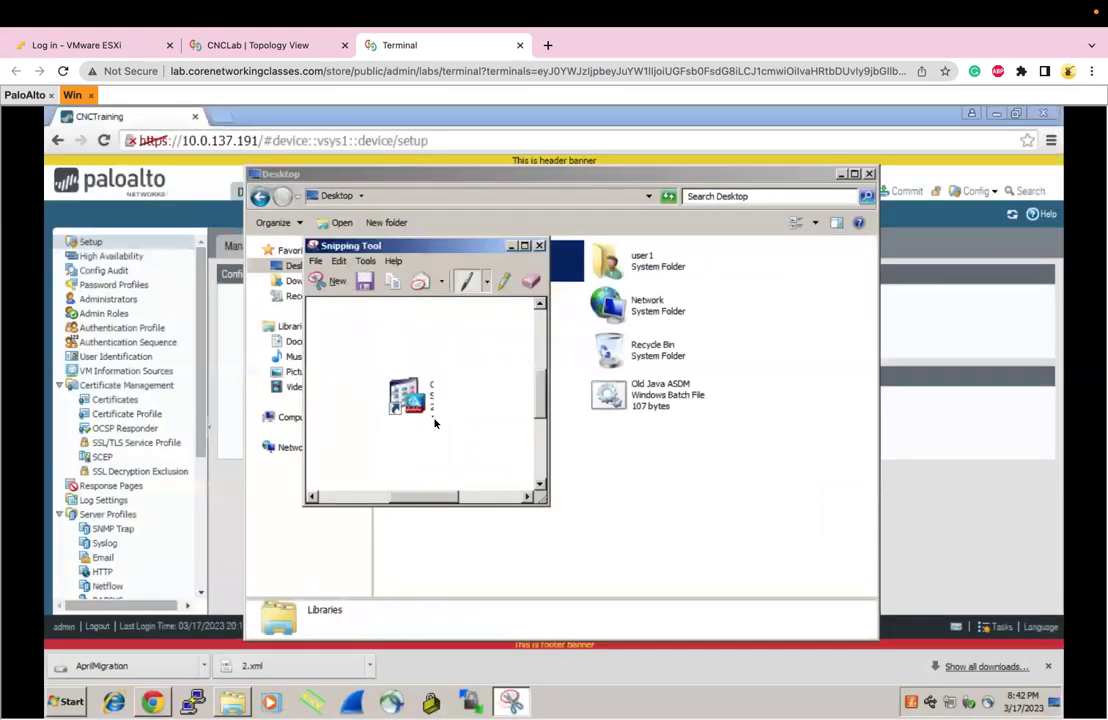
pyautogui.click(316, 261)
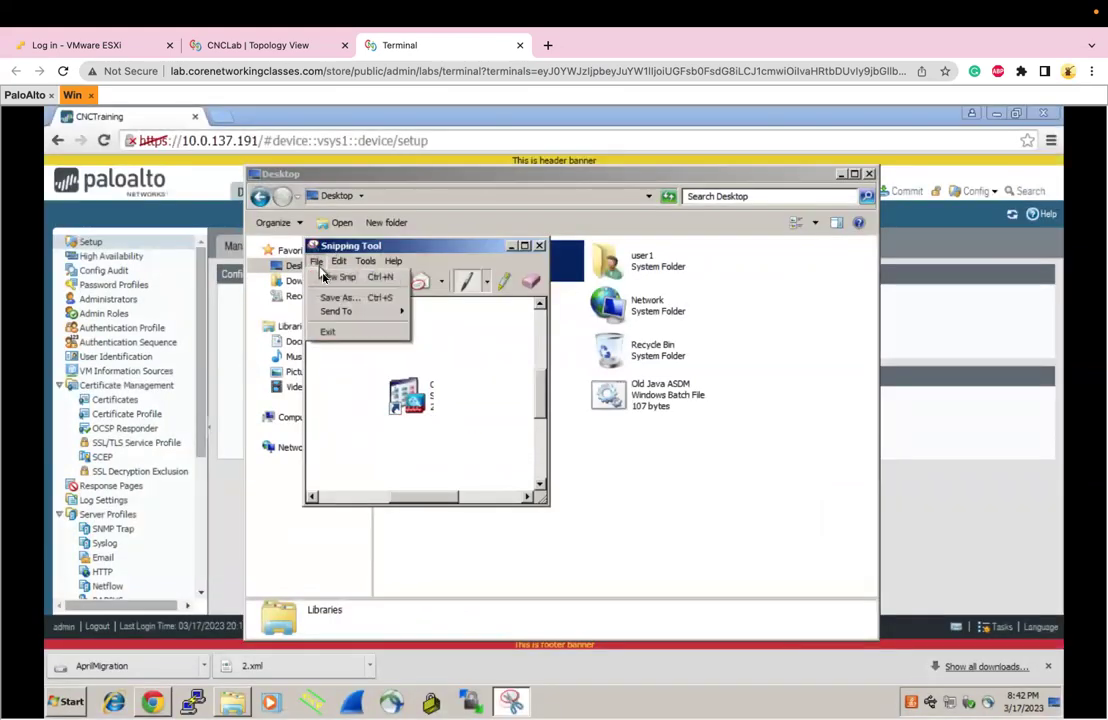
pyautogui.click(328, 299)
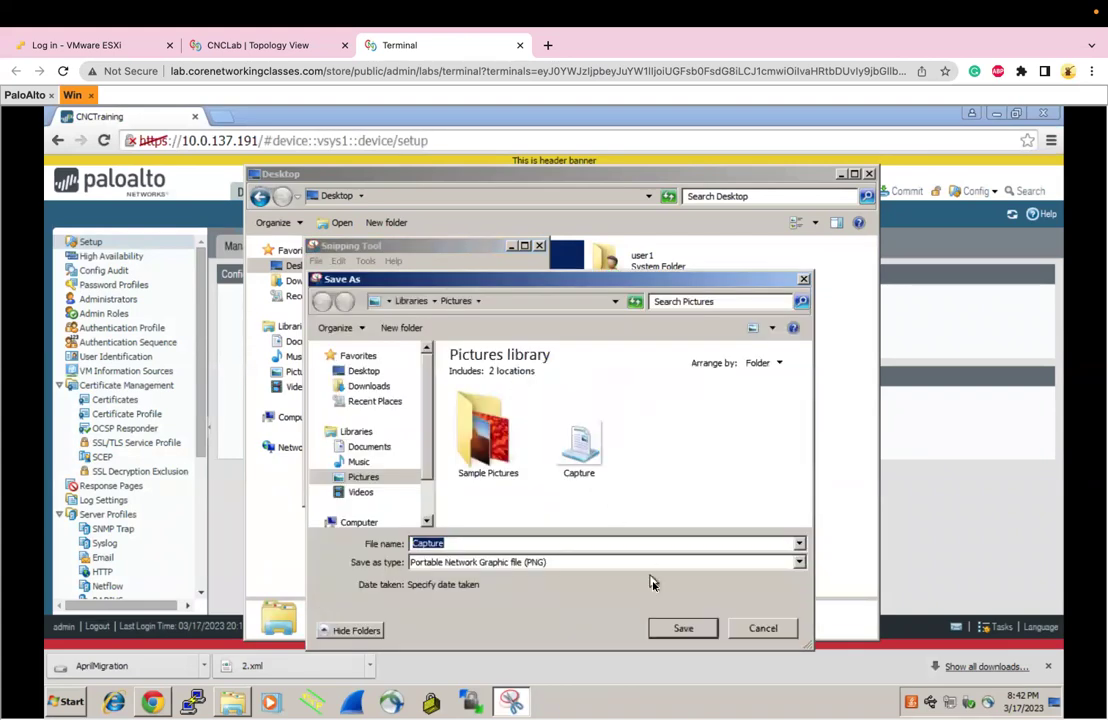
pyautogui.press('End')
pyautogui.write('1')
pyautogui.click(684, 628)
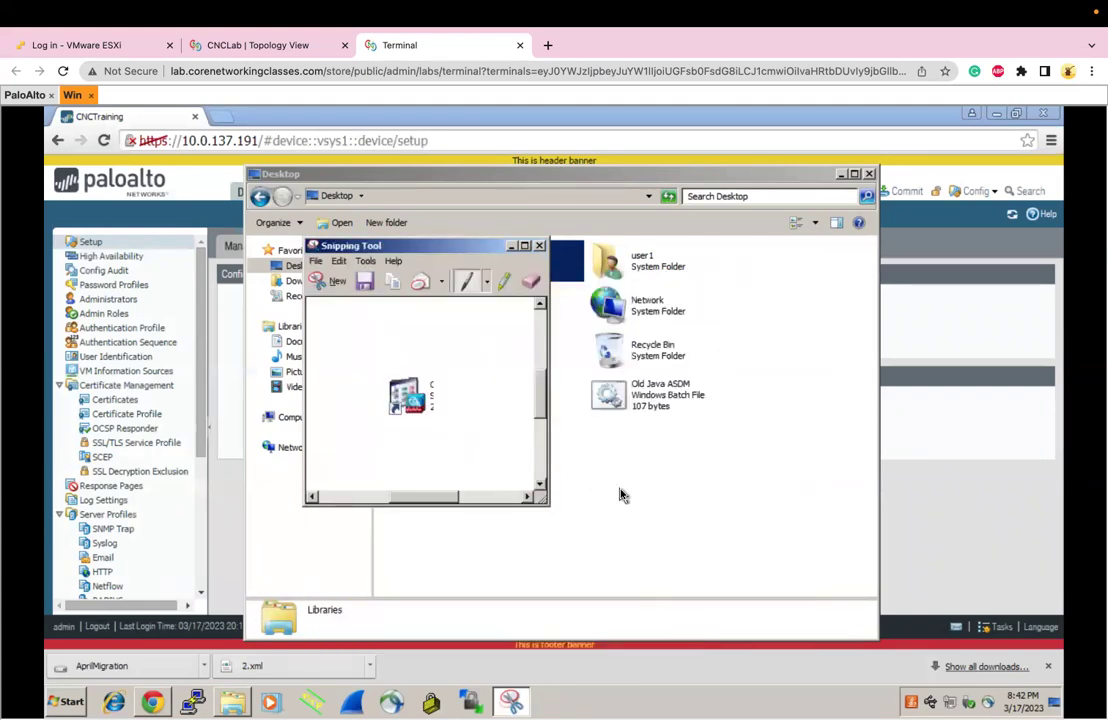
pyautogui.click(539, 245)
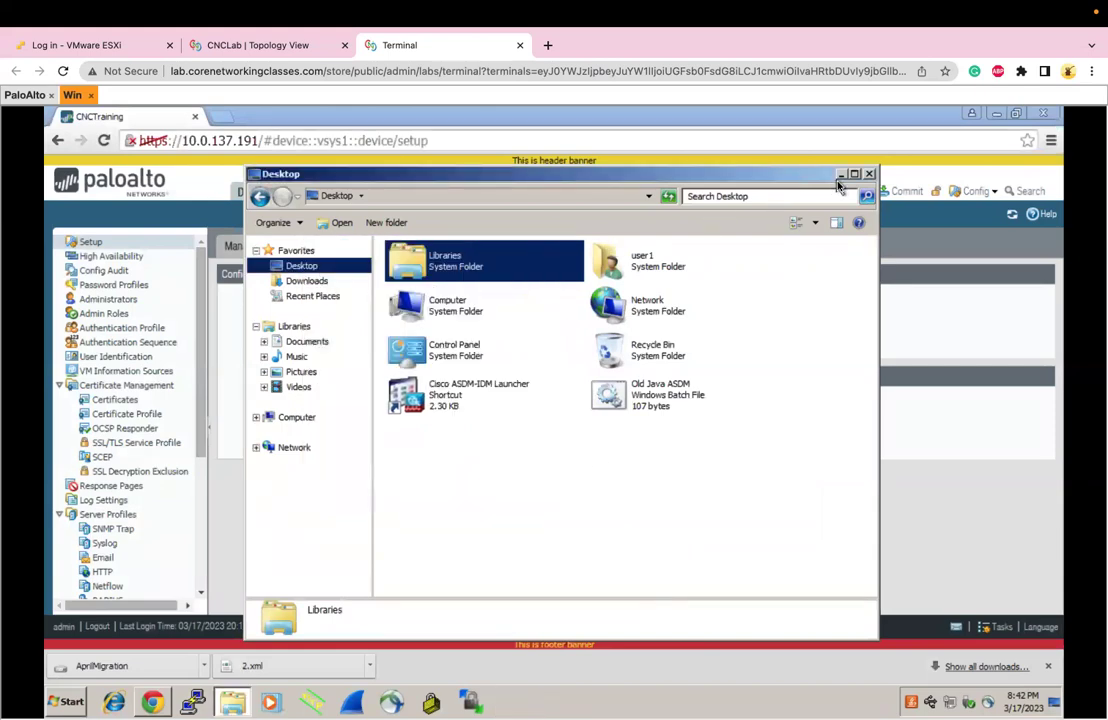
pyautogui.click(841, 174)
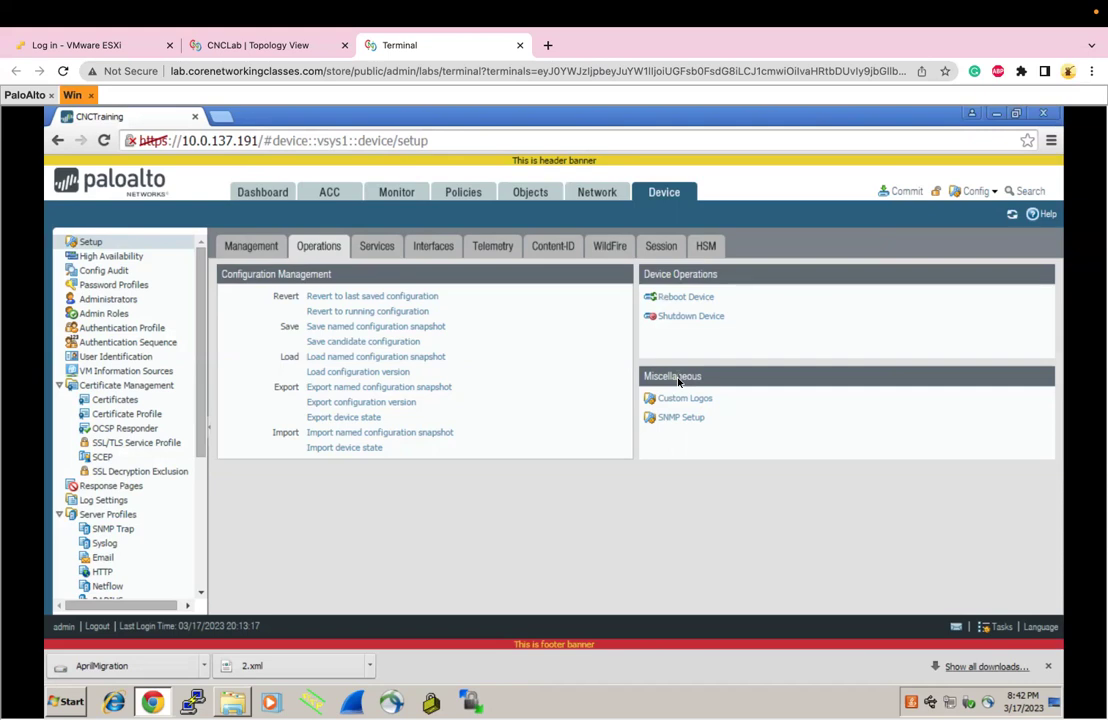
# Preview the current login logo, then set Capture.PNG from Pictures as the Login Screen logo
pyautogui.click(684, 399)
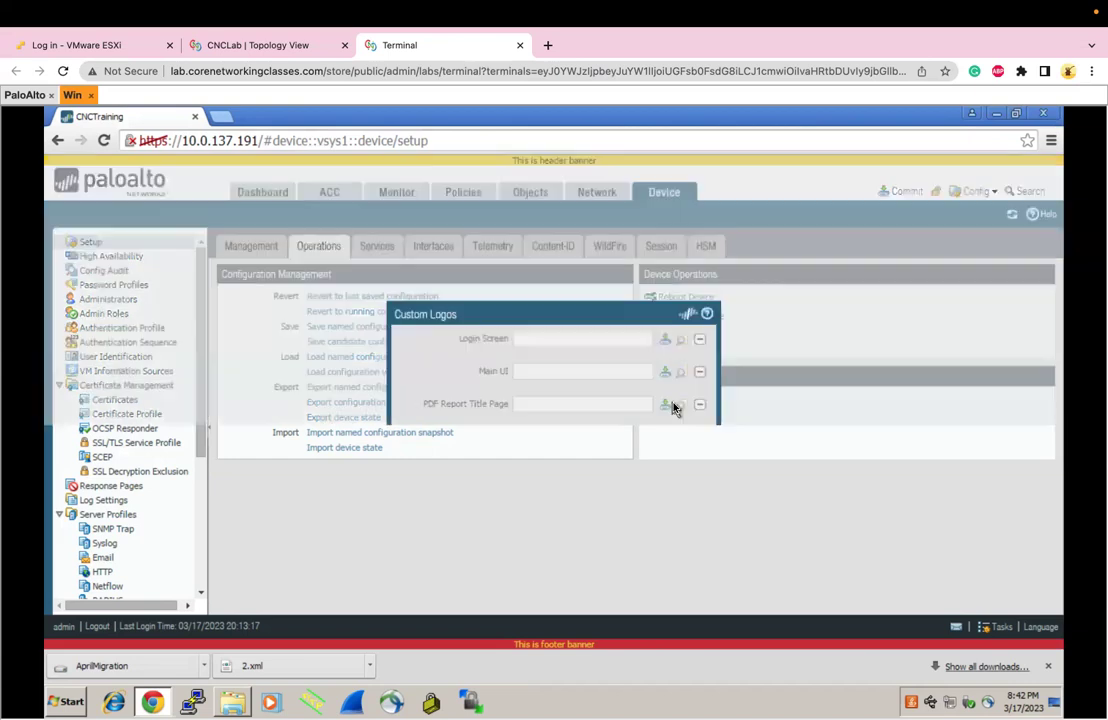
pyautogui.click(682, 345)
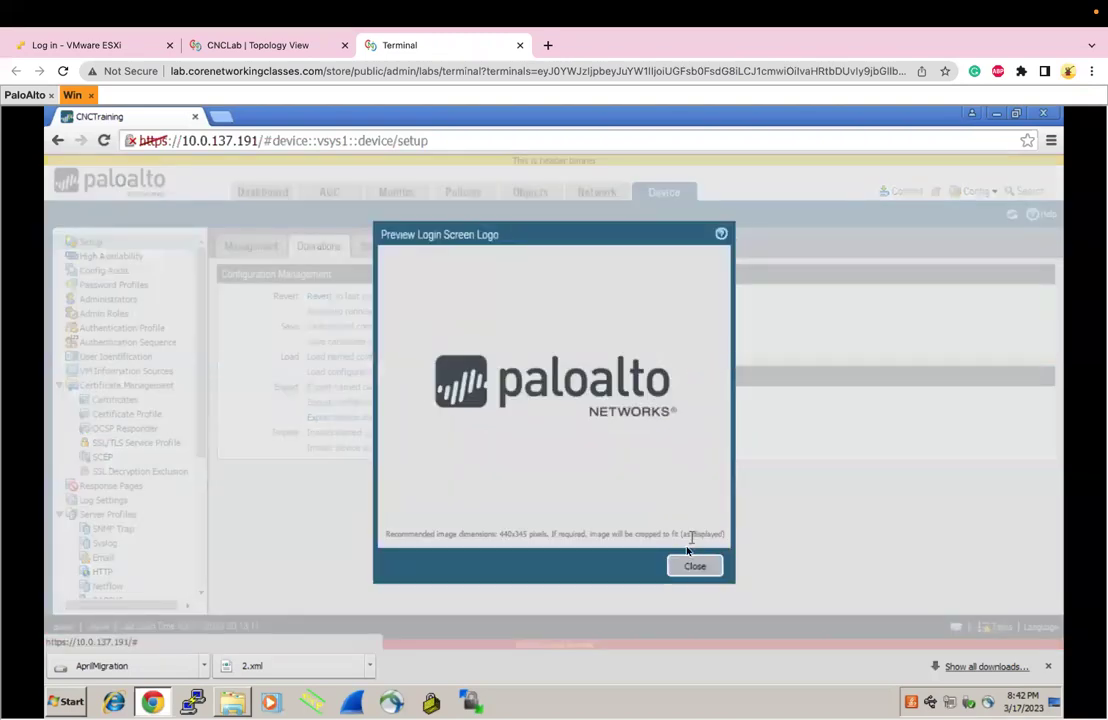
pyautogui.click(688, 566)
pyautogui.click(665, 371)
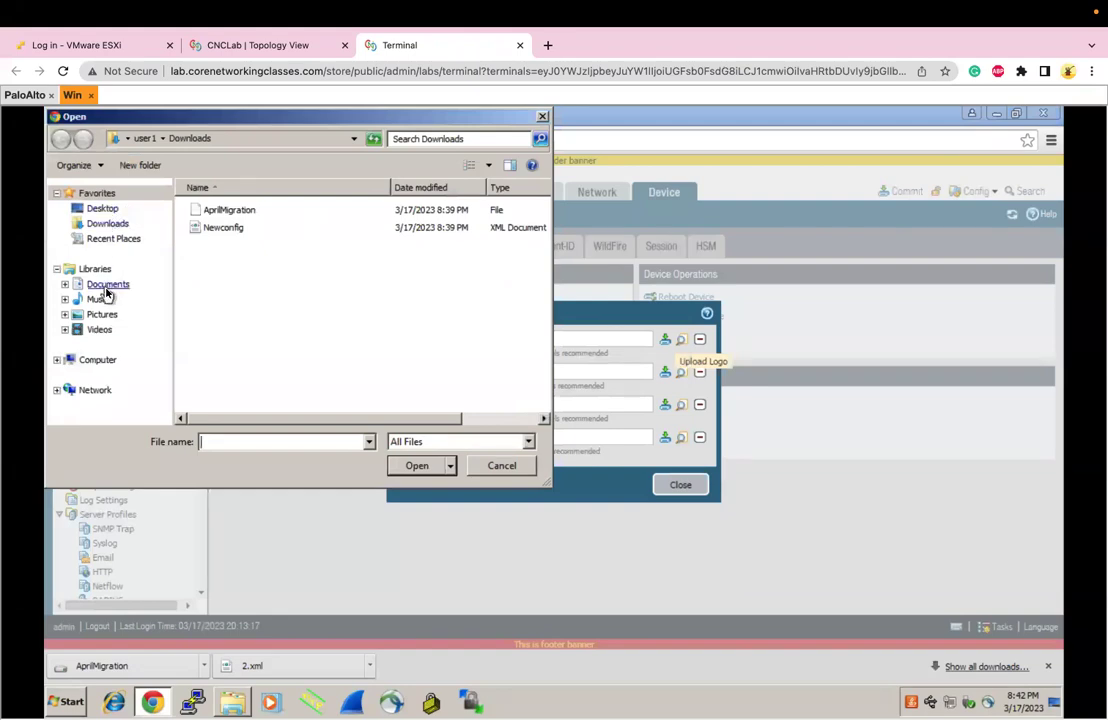
pyautogui.click(102, 316)
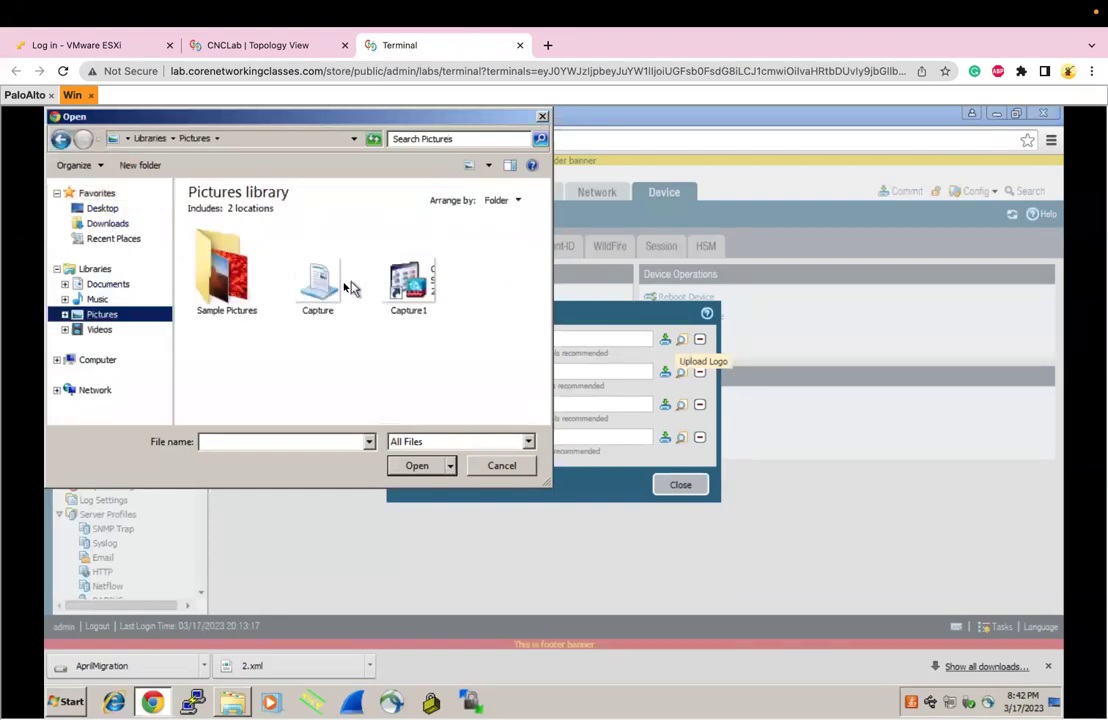
pyautogui.click(298, 254)
pyautogui.click(416, 464)
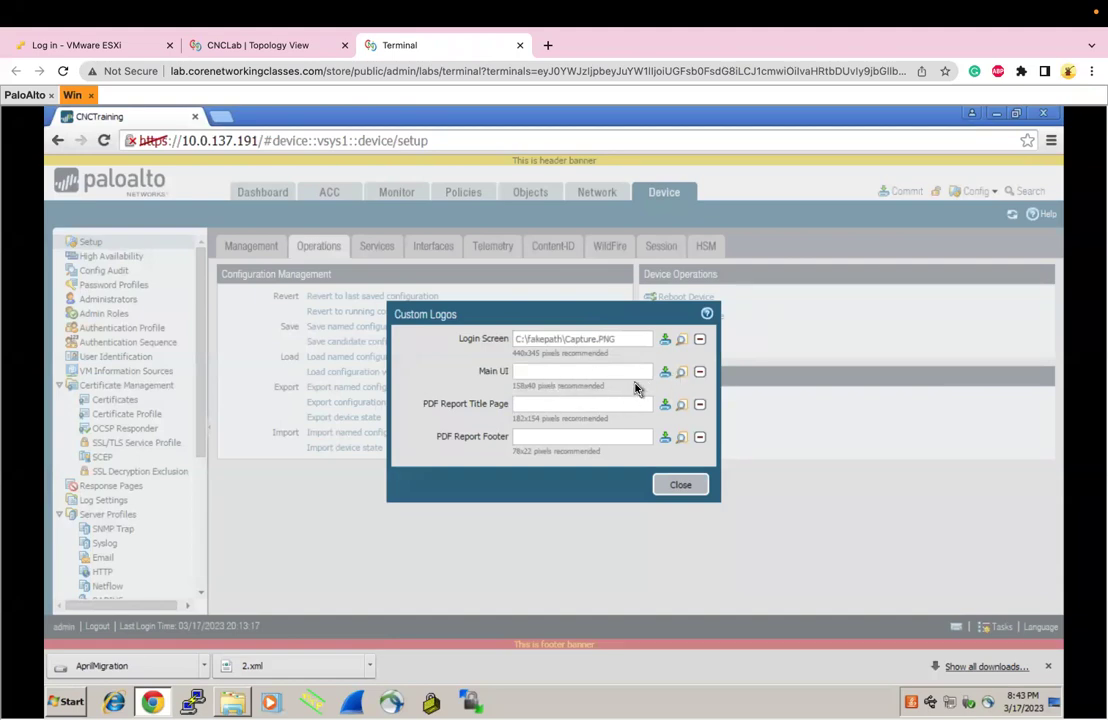
# Set Capture1.PNG as the Main UI logo
pyautogui.click(665, 373)
pyautogui.click(413, 300)
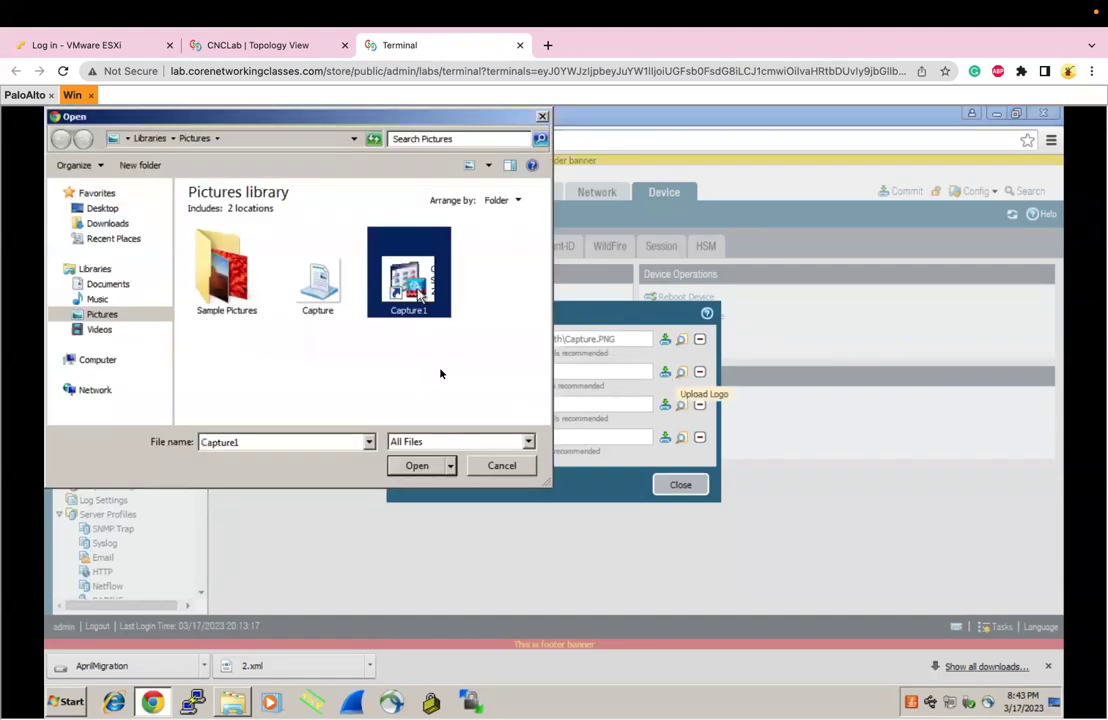
pyautogui.click(433, 465)
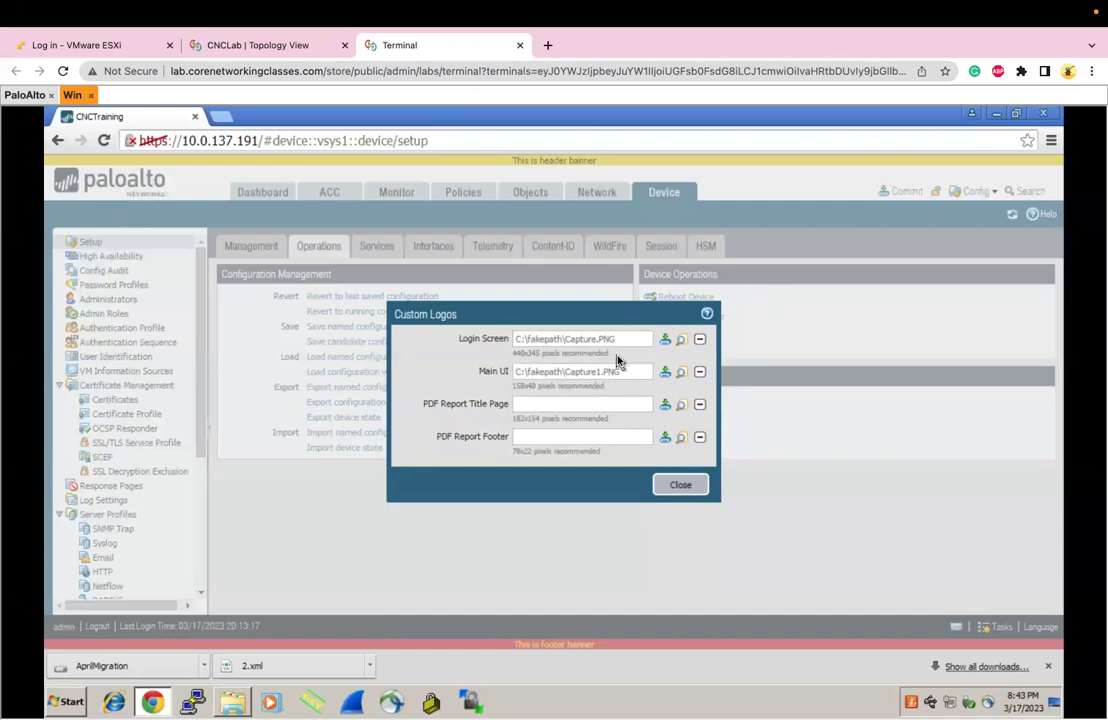
# Close Custom Logos, commit the logo changes and dismiss the Commit Status report
pyautogui.click(679, 487)
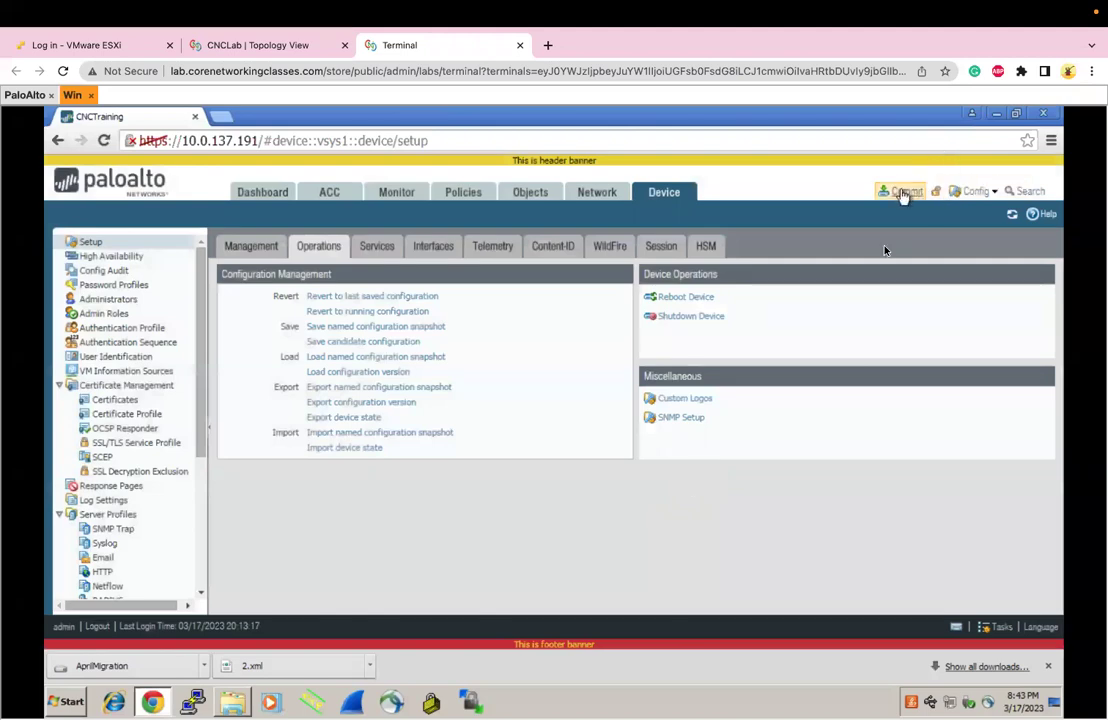
pyautogui.click(903, 195)
pyautogui.click(695, 584)
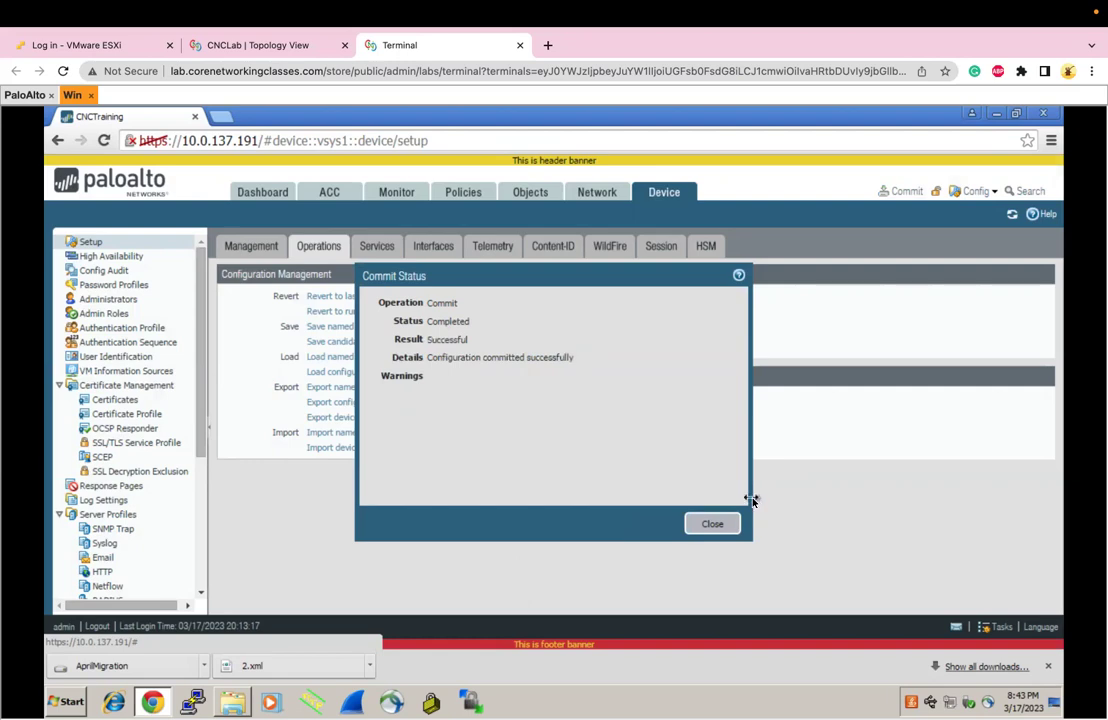
pyautogui.click(714, 523)
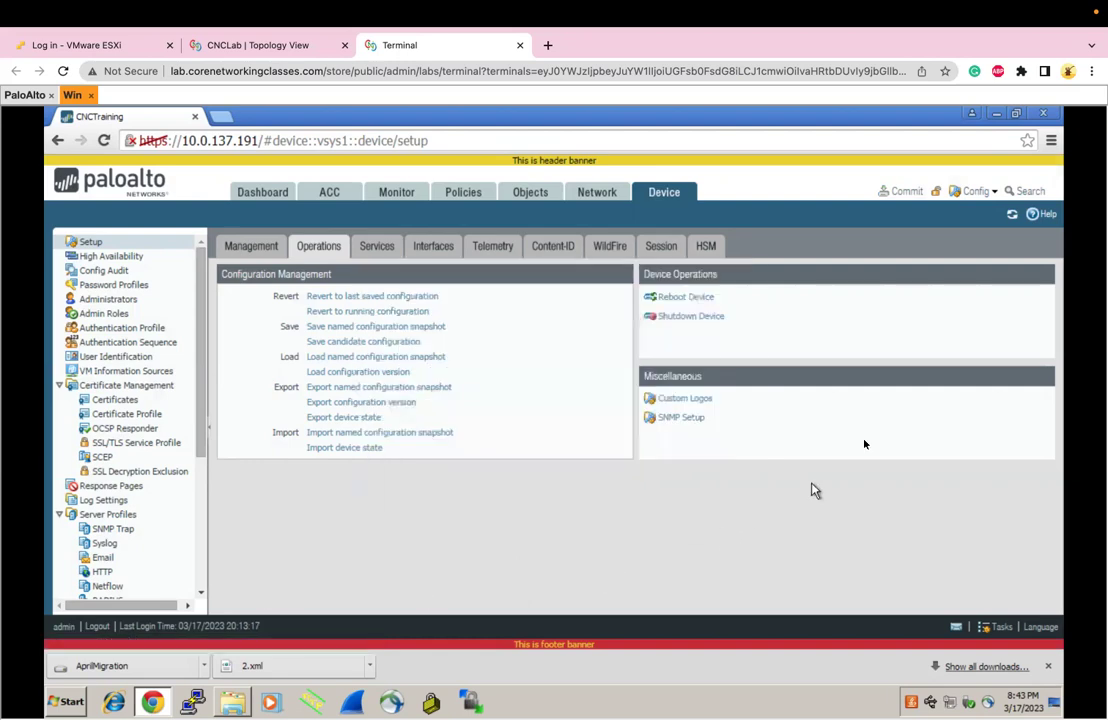
# Log out and sign back in as admin, accepting the usage statement and credentials warning
pyautogui.click(98, 627)
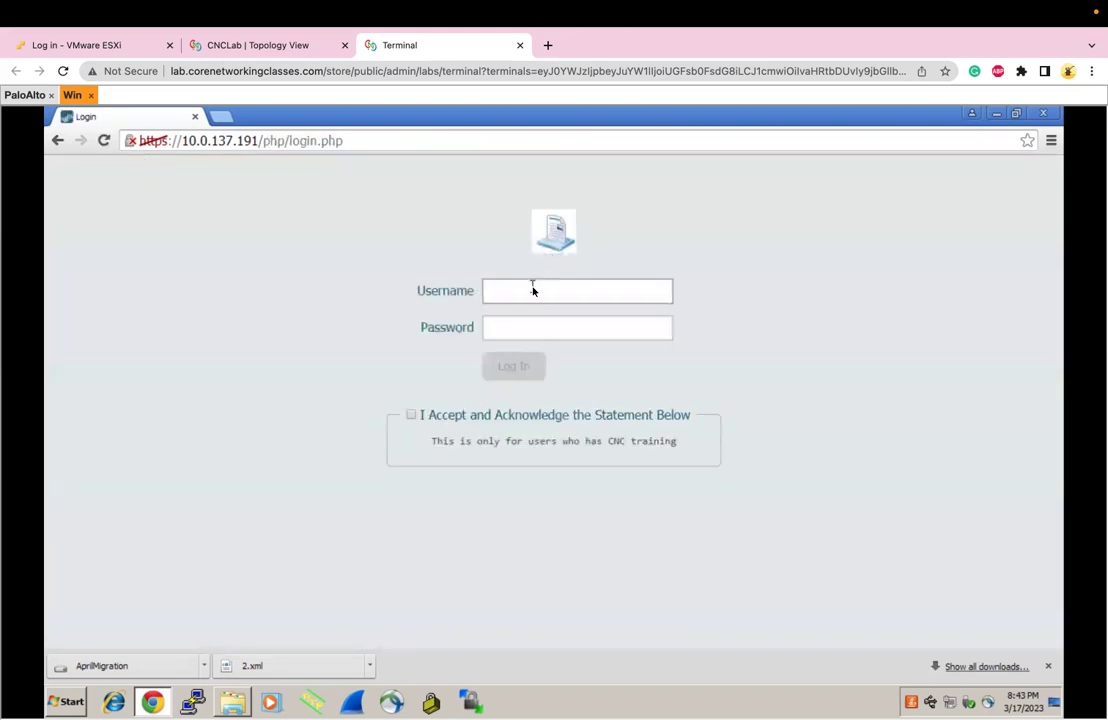
pyautogui.write('admin')
pyautogui.press('Tab')
pyautogui.write('admin')
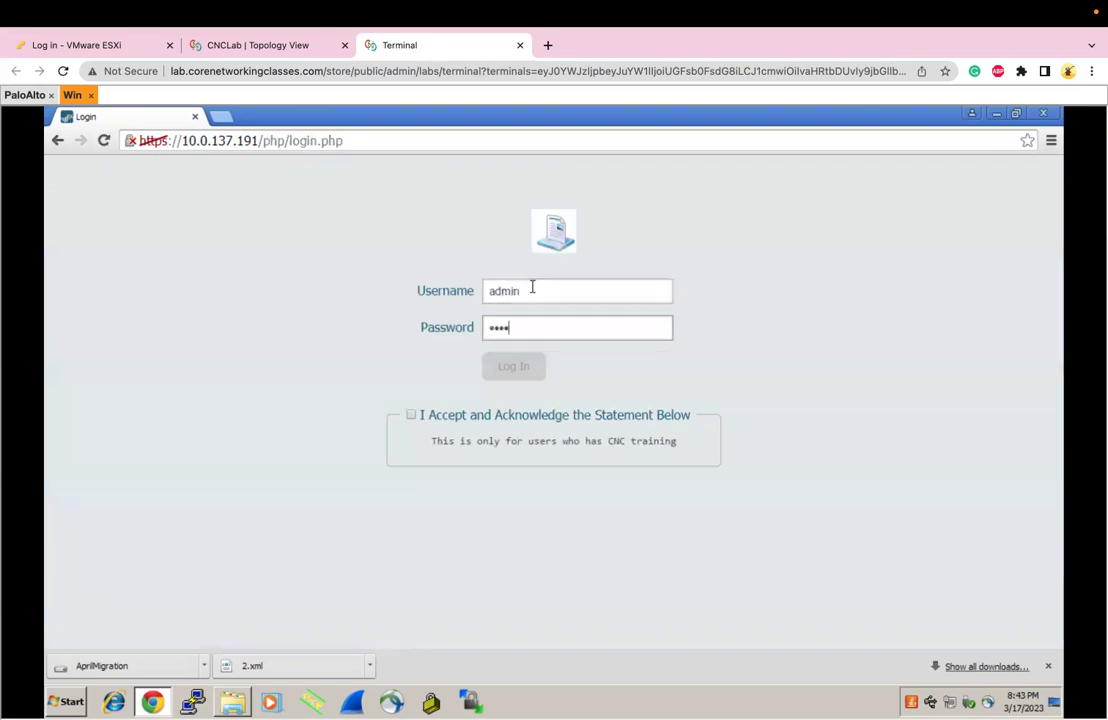
pyautogui.click(414, 414)
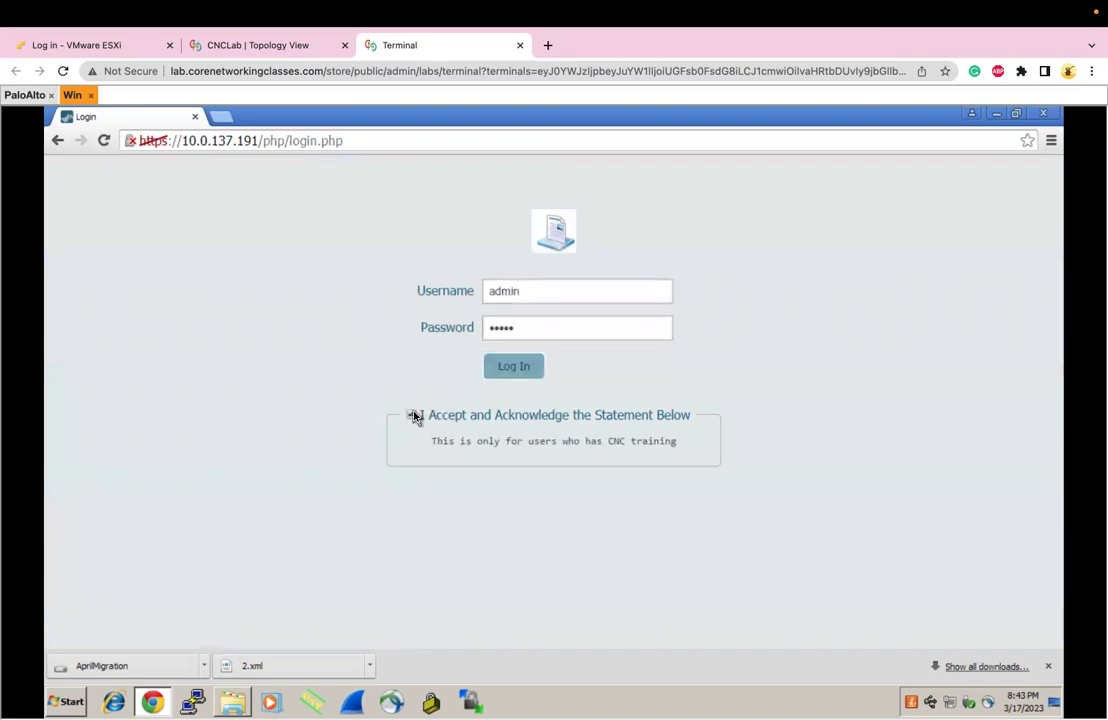
pyautogui.click(523, 365)
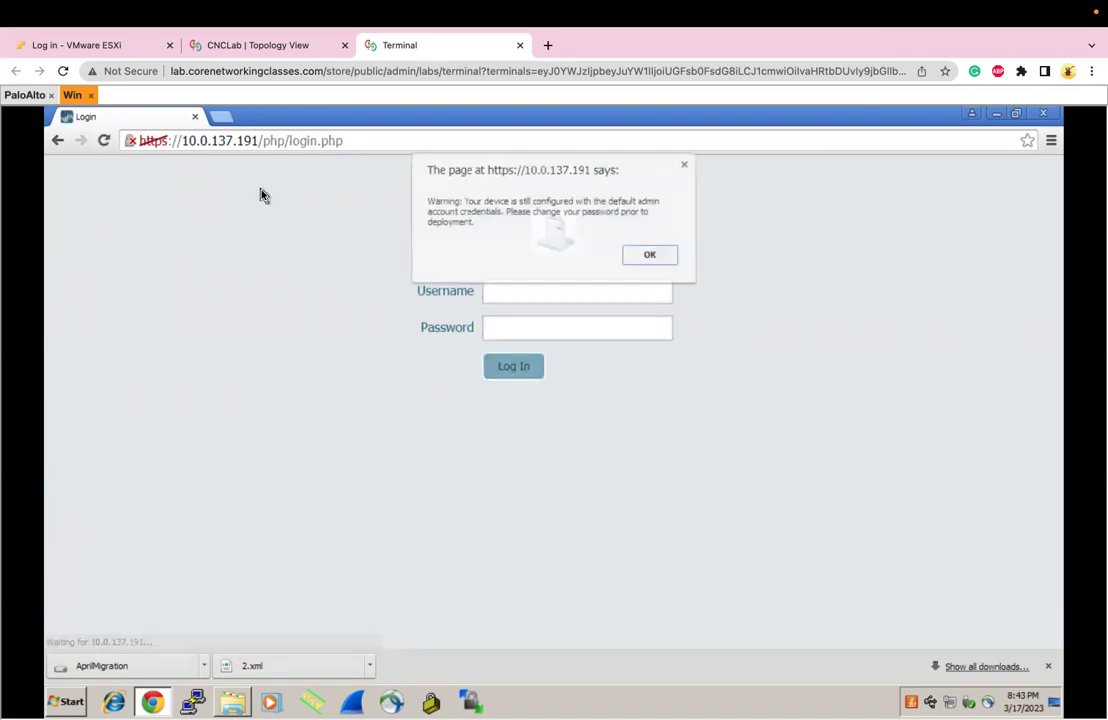
pyautogui.click(651, 255)
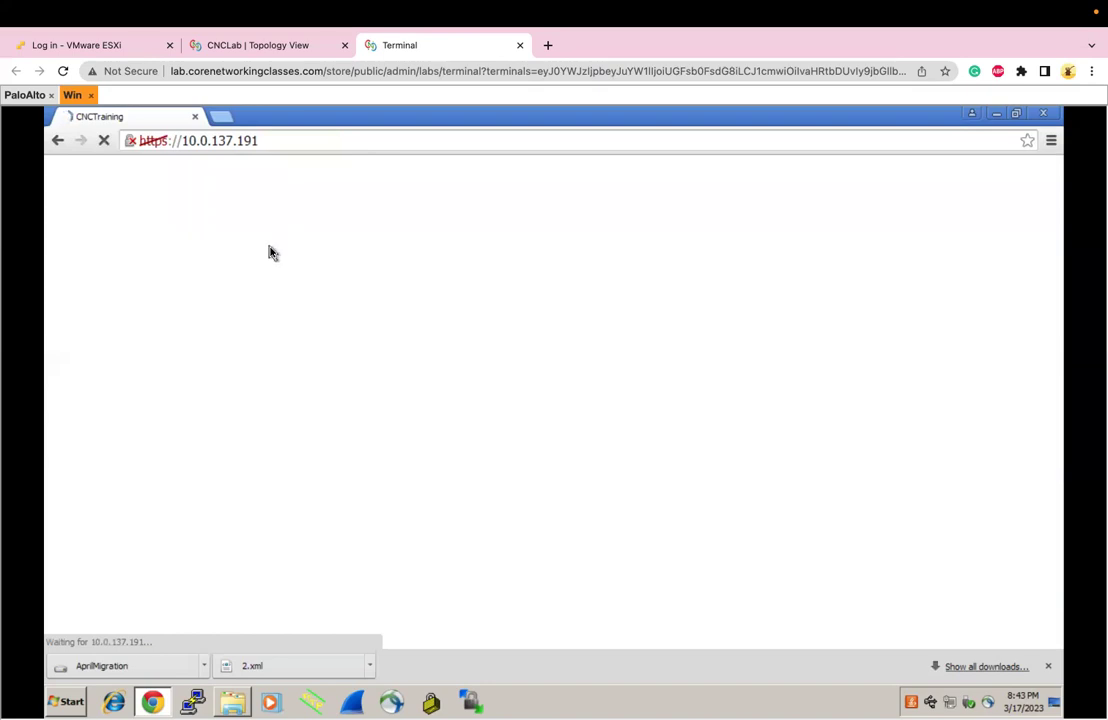
# Dismiss the downloads bar and Welcome message, then go to the Device settings
pyautogui.click(1049, 667)
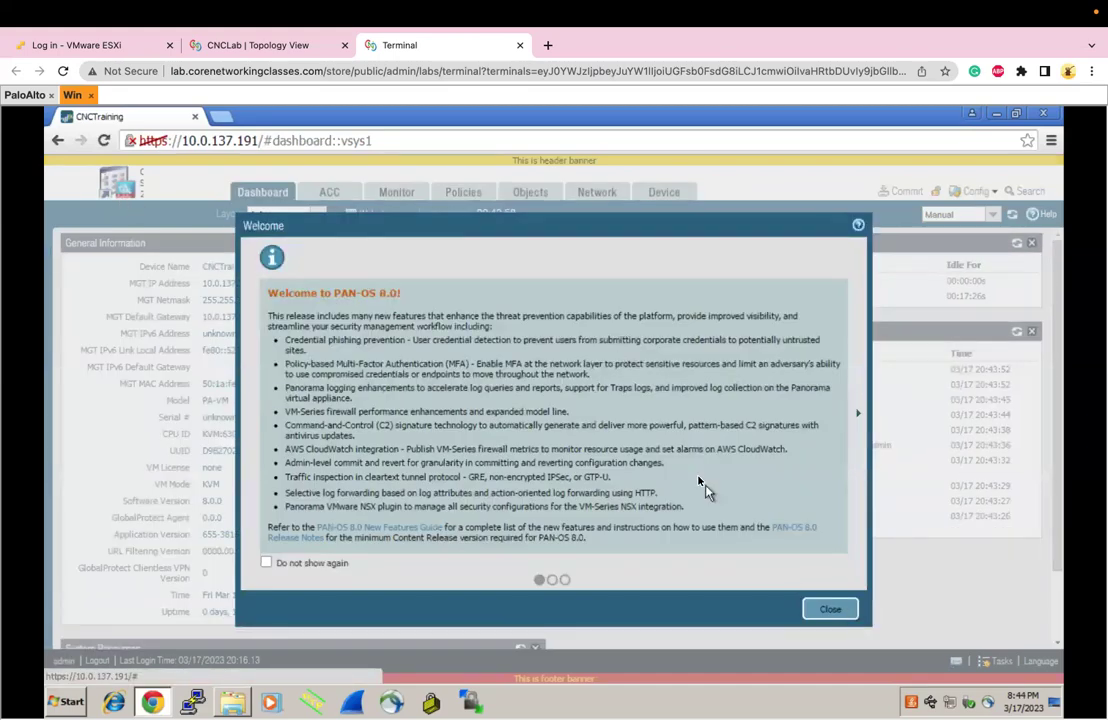
pyautogui.click(828, 612)
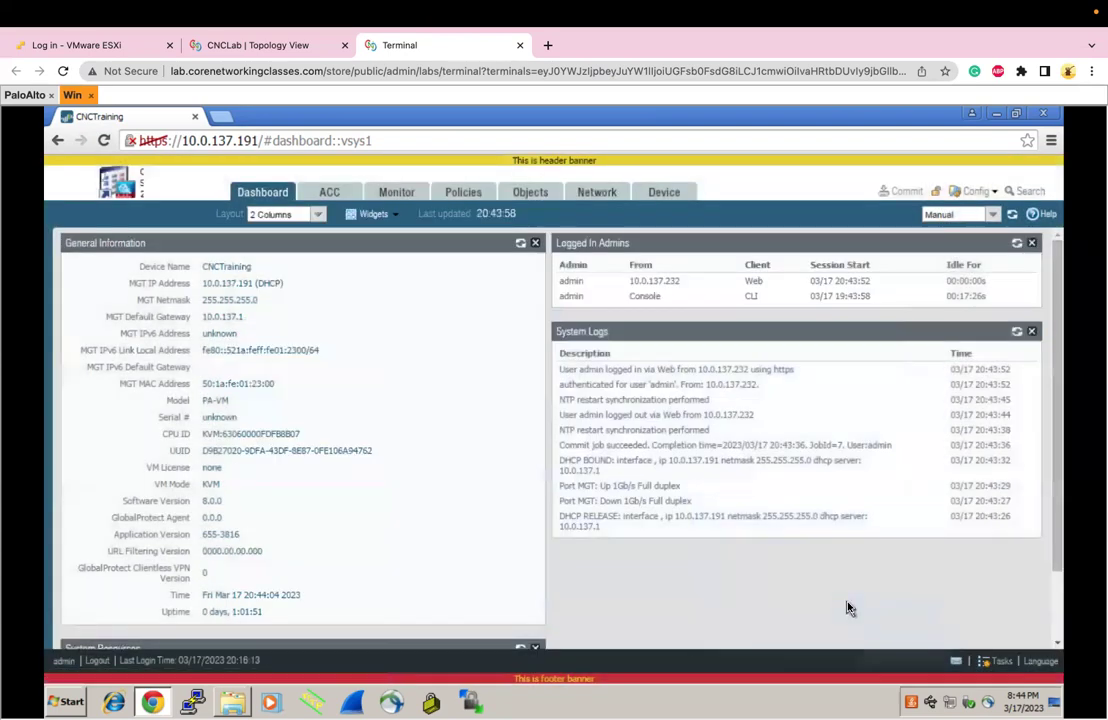
pyautogui.click(650, 199)
# Review the Services update server setting, then show the Interfaces list
pyautogui.click(396, 247)
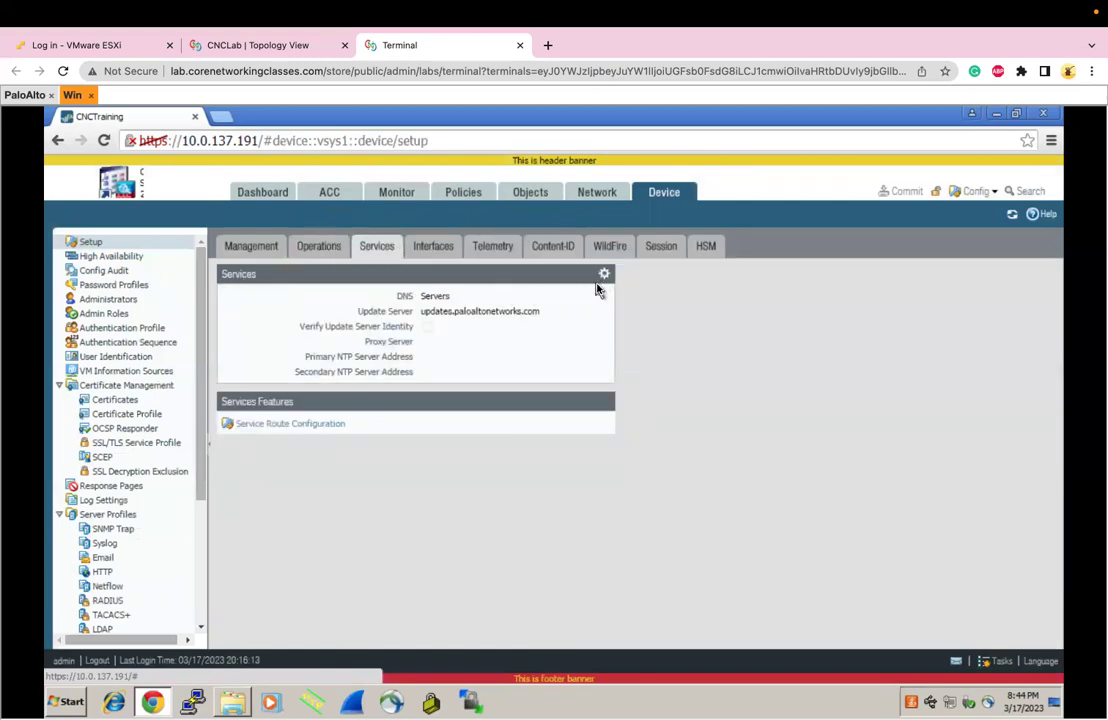
pyautogui.tripleClick(500, 313)
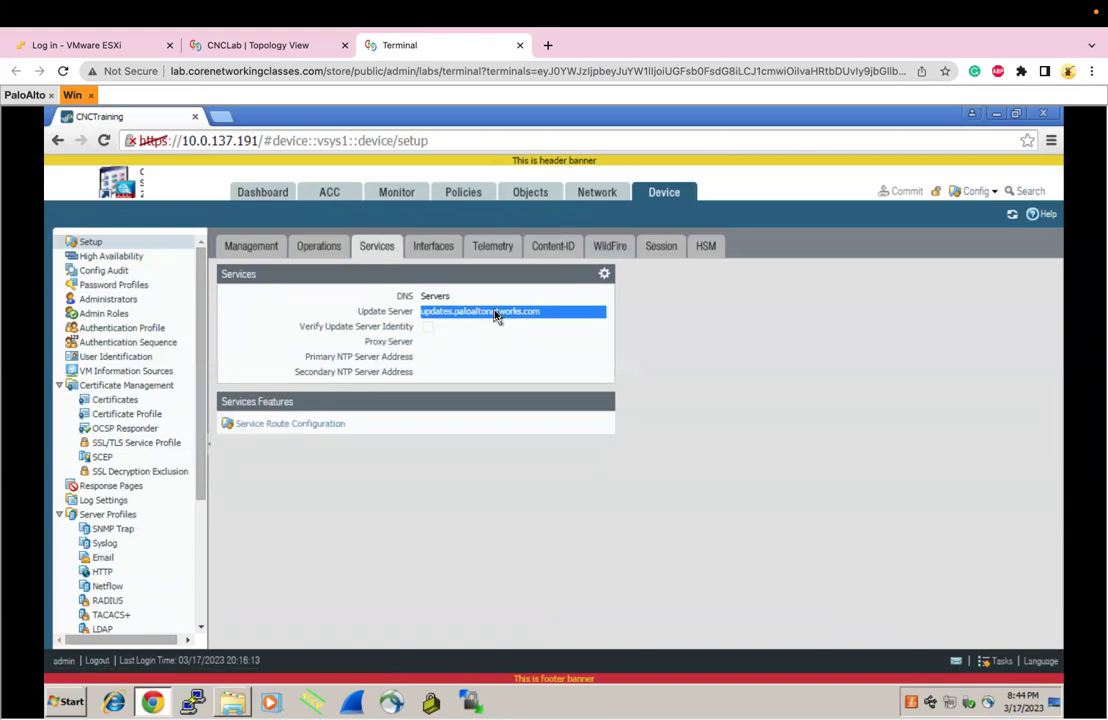
pyautogui.click(428, 250)
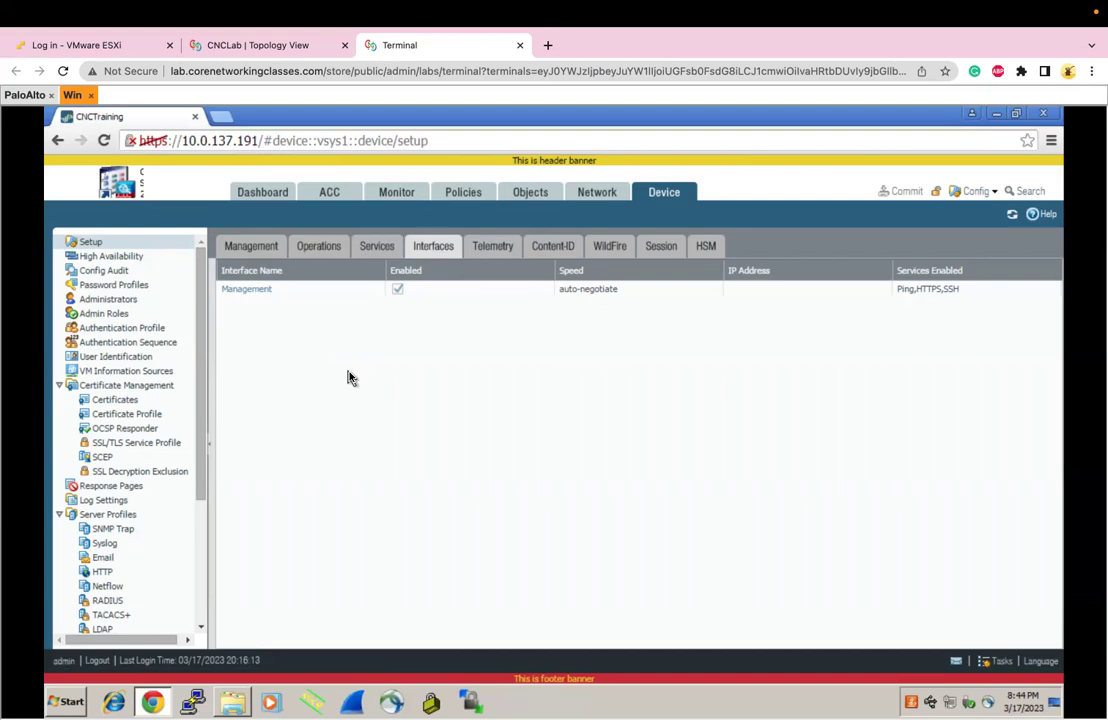
# Enable HTTP and Telnet on the Management interface, keeping DHCP Client, and save
pyautogui.click(263, 291)
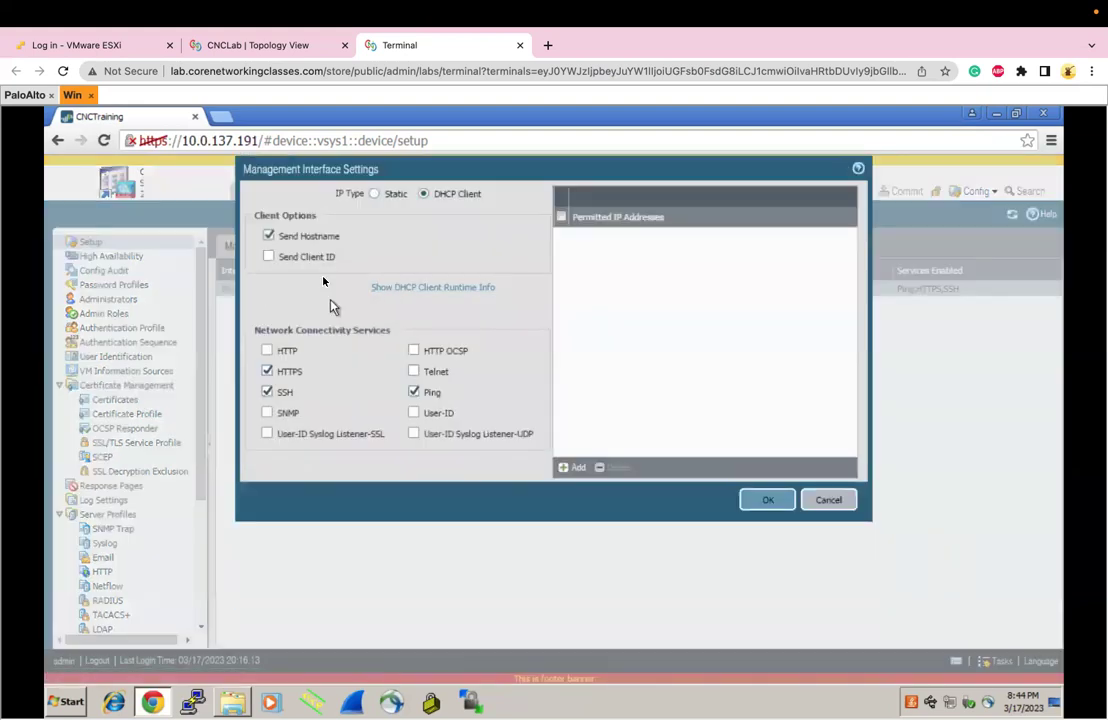
pyautogui.click(284, 354)
pyautogui.click(416, 373)
pyautogui.click(396, 195)
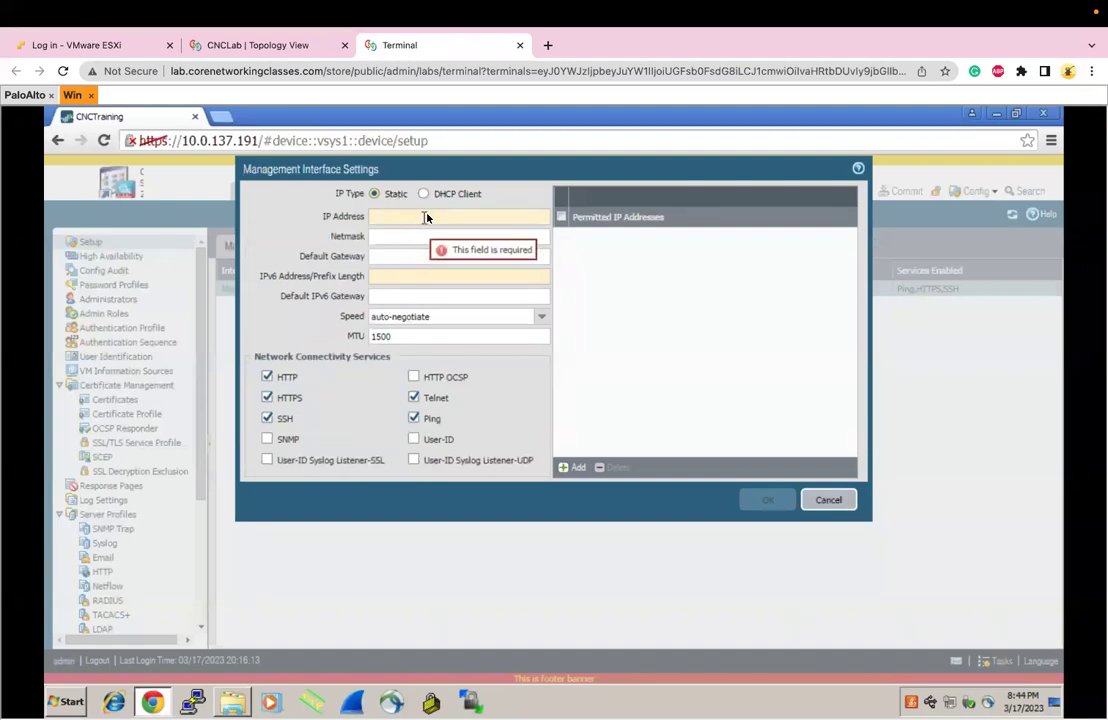
pyautogui.click(424, 195)
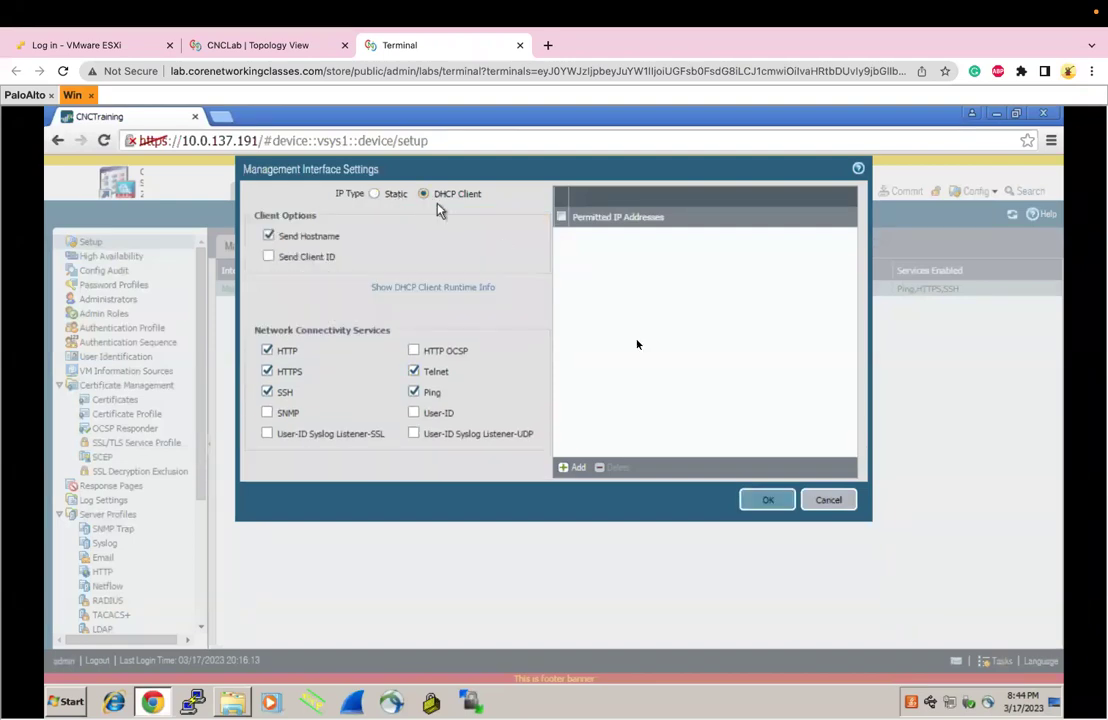
pyautogui.click(767, 503)
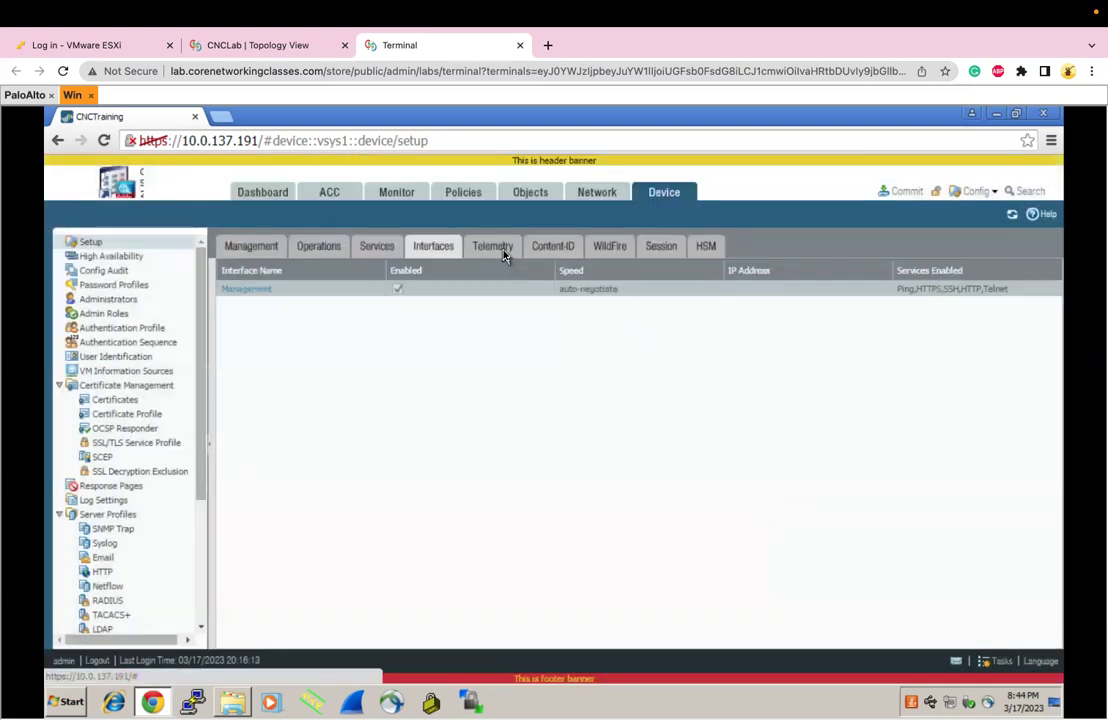
# Browse the Telemetry, Content-ID and WildFire settings tabs
pyautogui.click(505, 256)
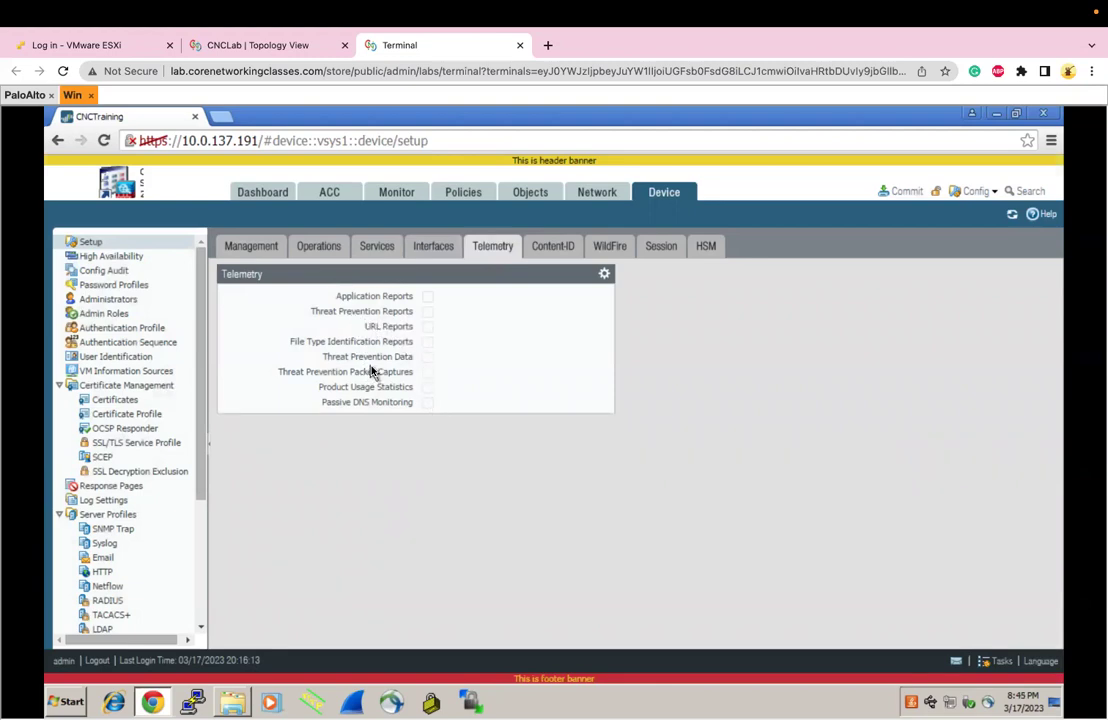
pyautogui.click(558, 256)
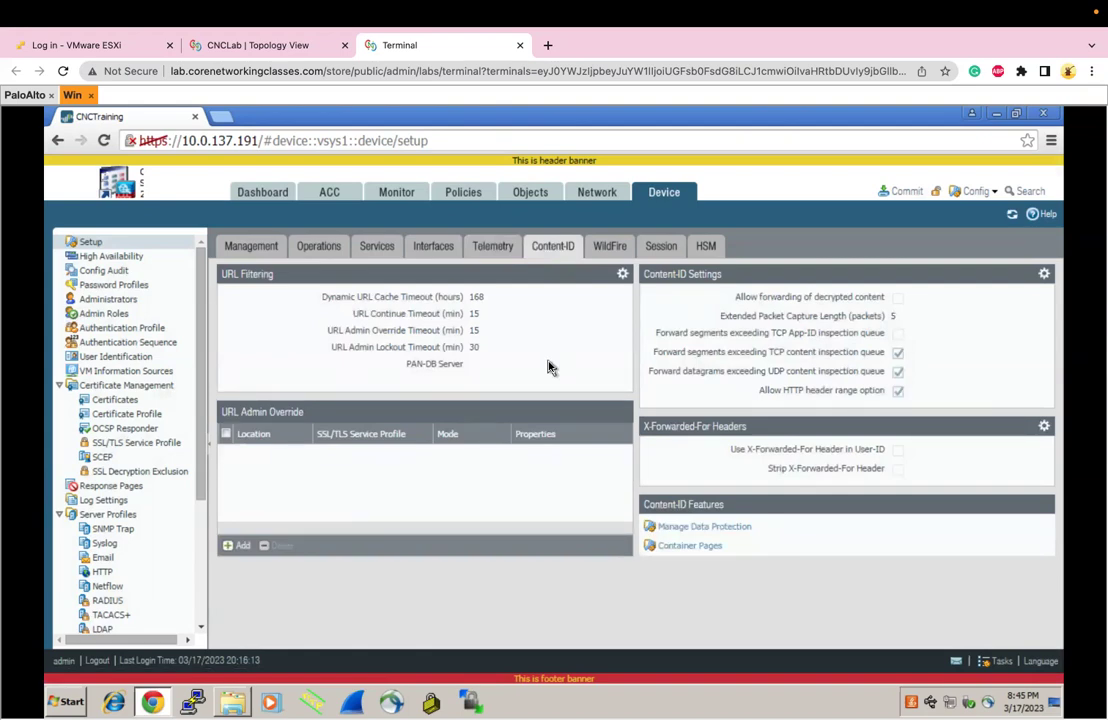
pyautogui.click(605, 250)
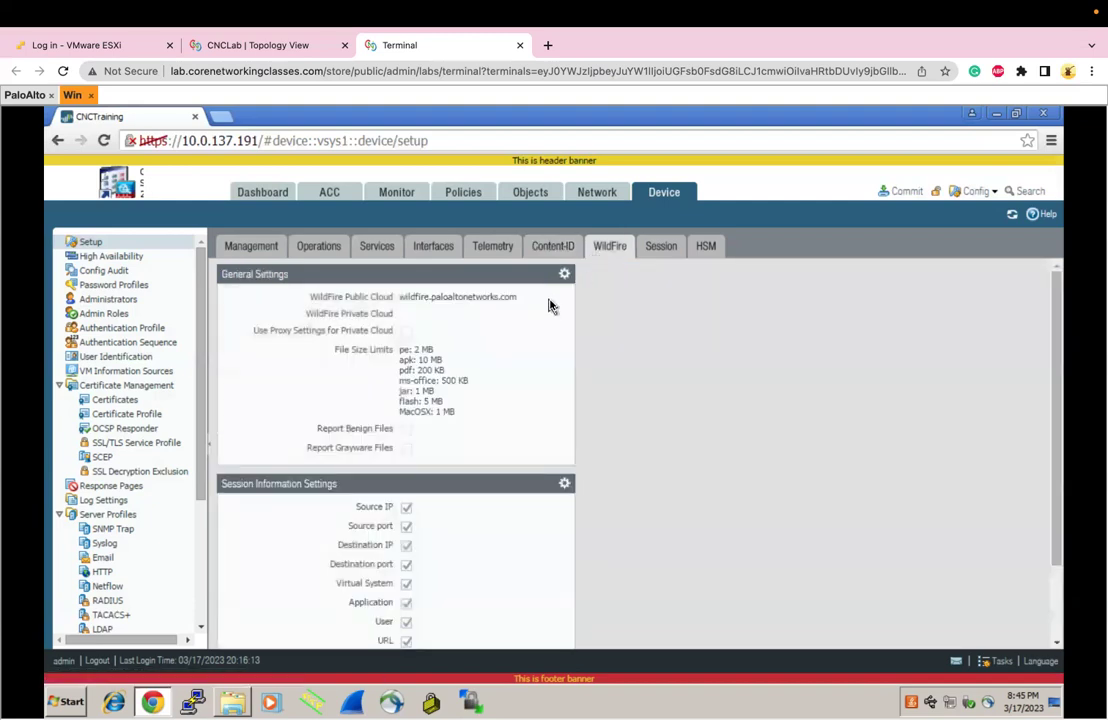
# Scroll through the Session settings, then view the HSM and Management tabs
pyautogui.click(660, 250)
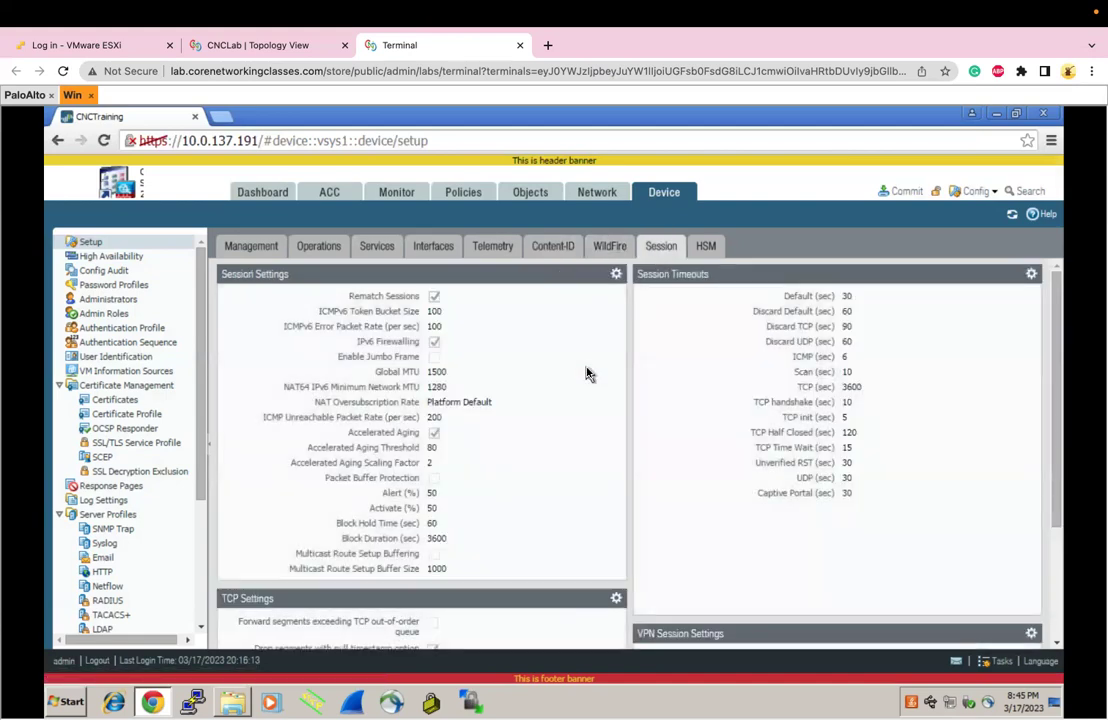
pyautogui.scroll(-3, 586, 373)
pyautogui.scroll(3, 586, 373)
pyautogui.scroll(-3, 586, 373)
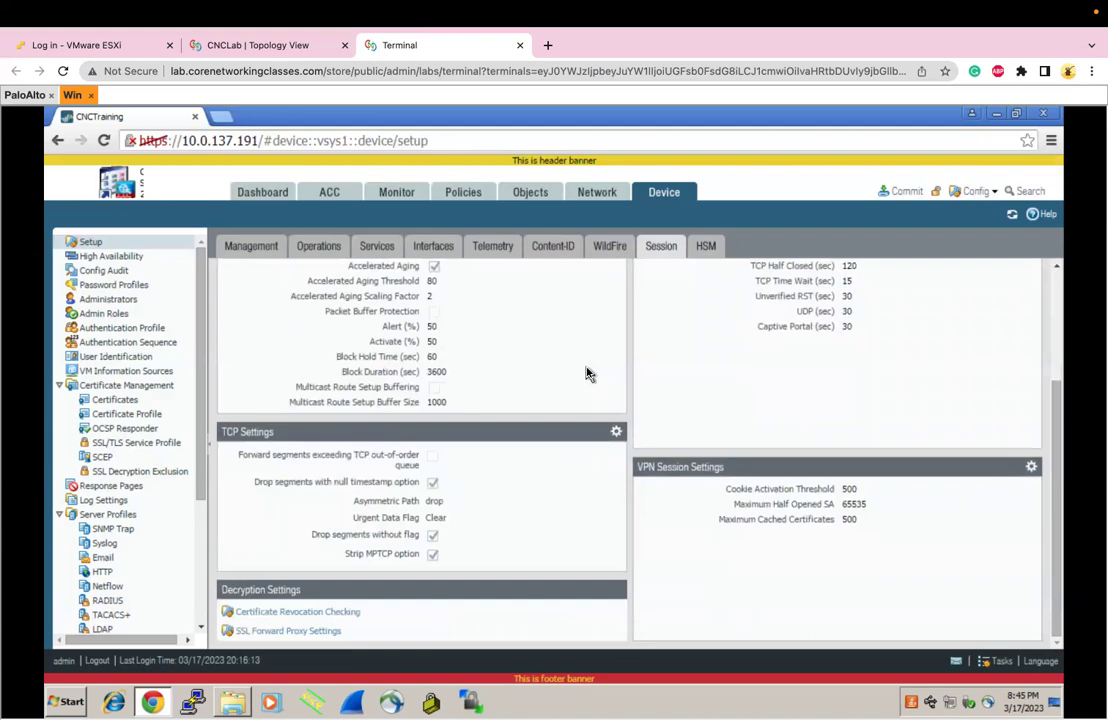
pyautogui.scroll(3, 586, 373)
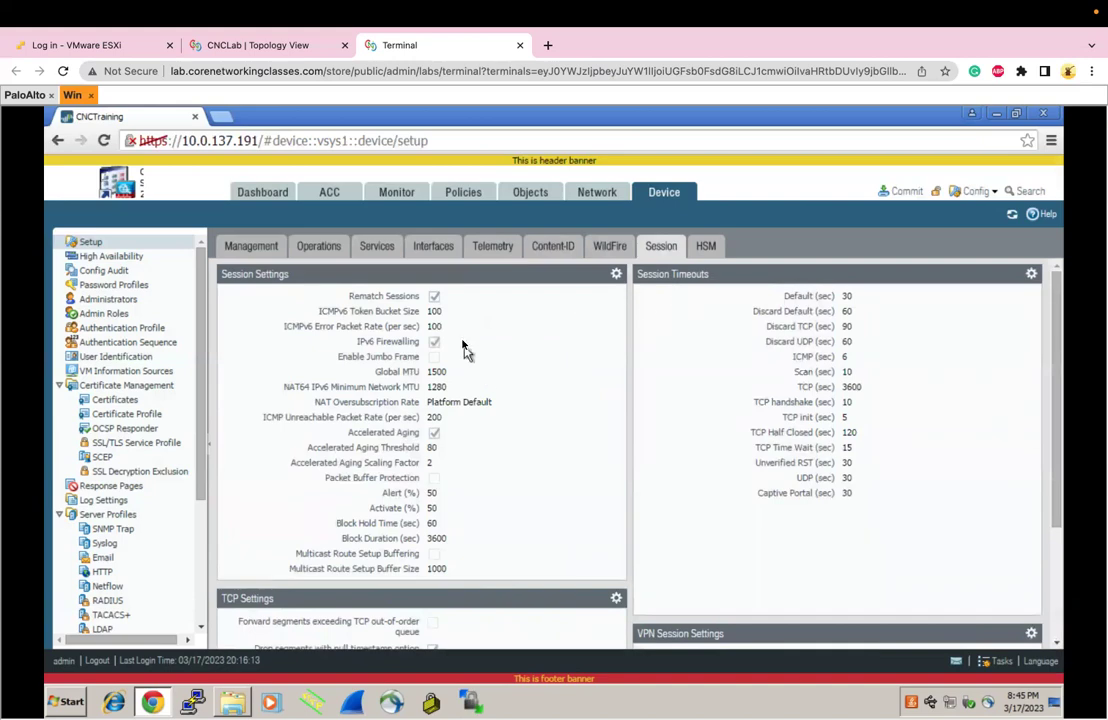
pyautogui.scroll(-3, 612, 505)
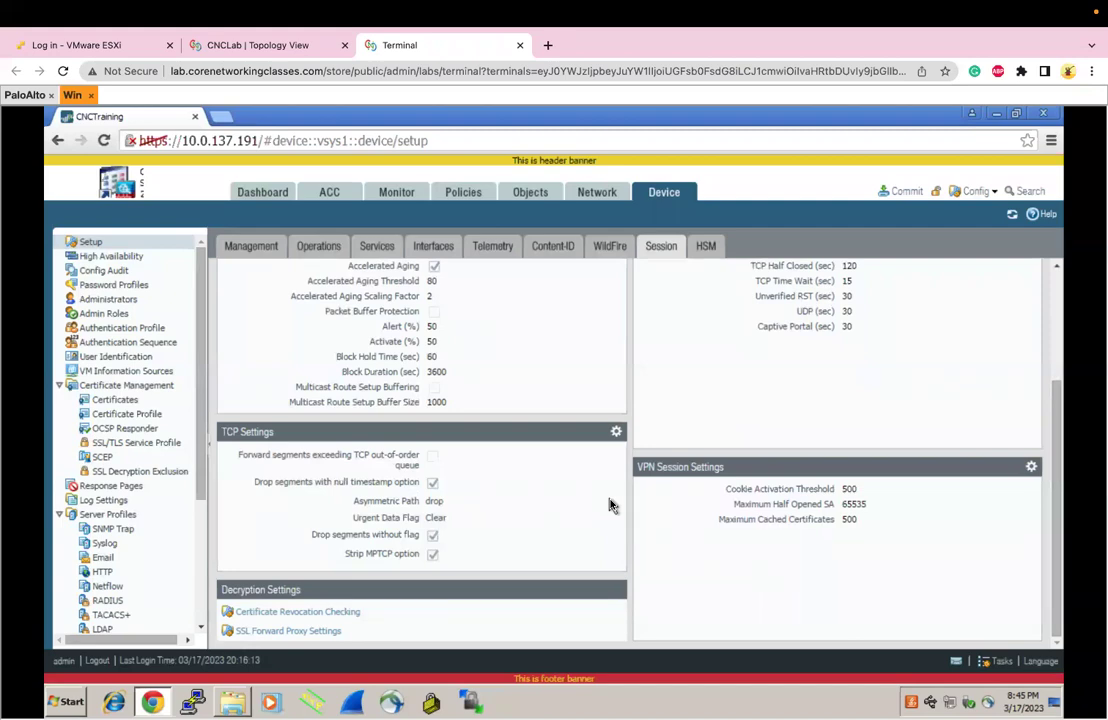
pyautogui.scroll(3, 612, 505)
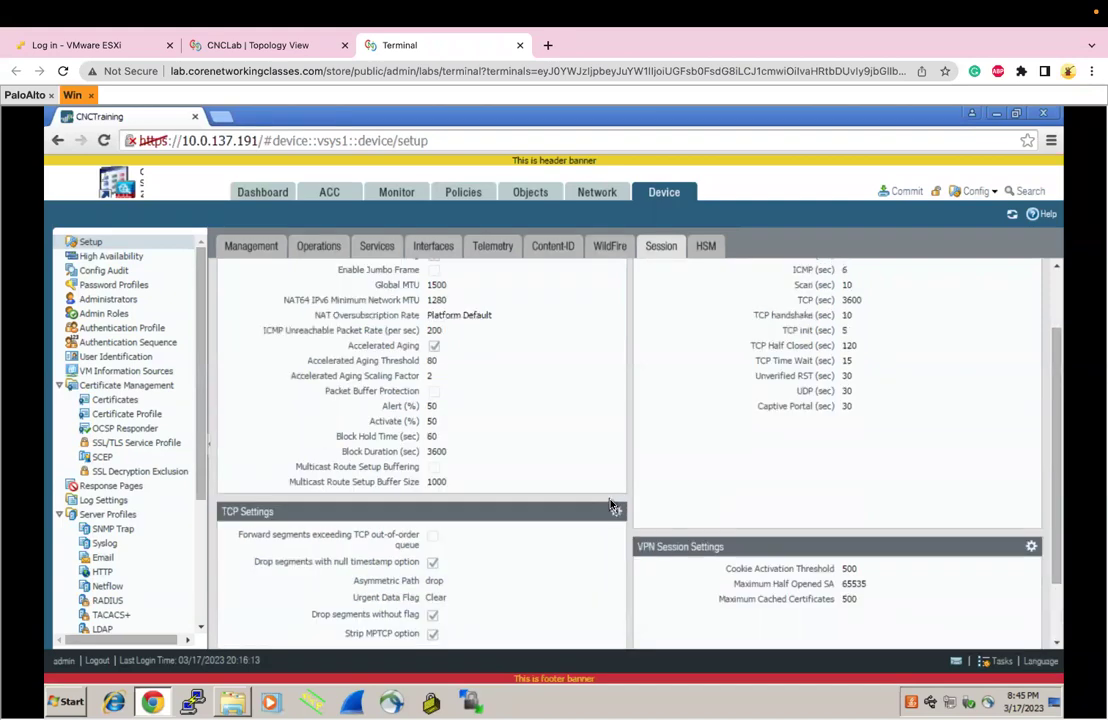
pyautogui.click(704, 247)
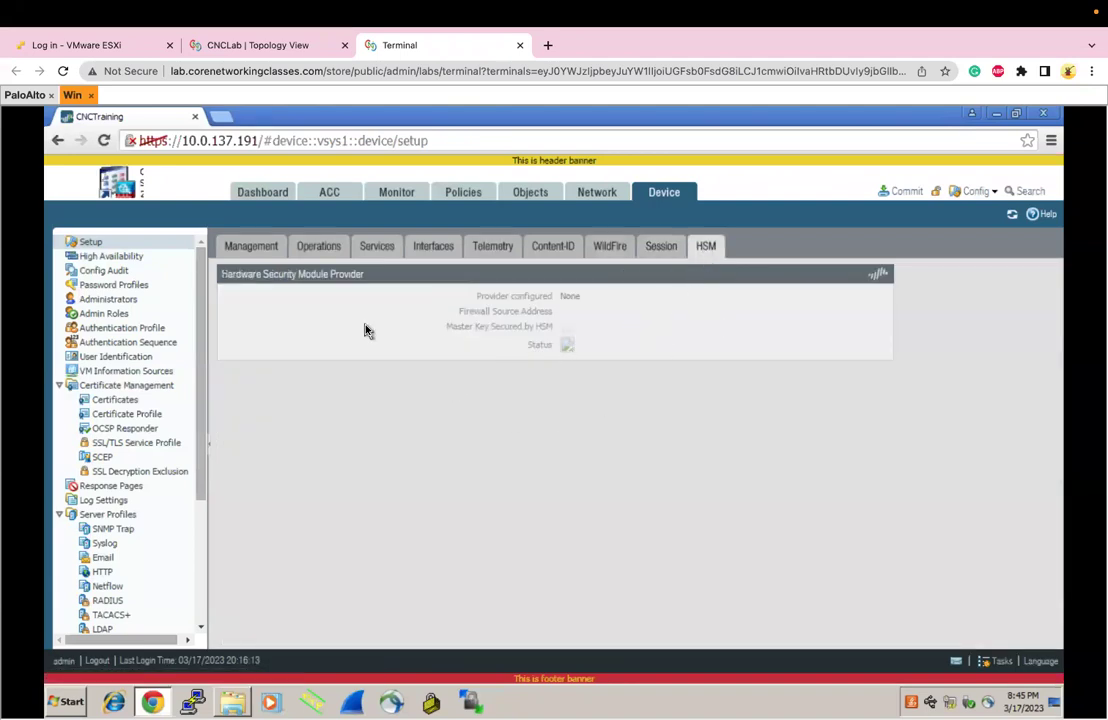
pyautogui.click(263, 253)
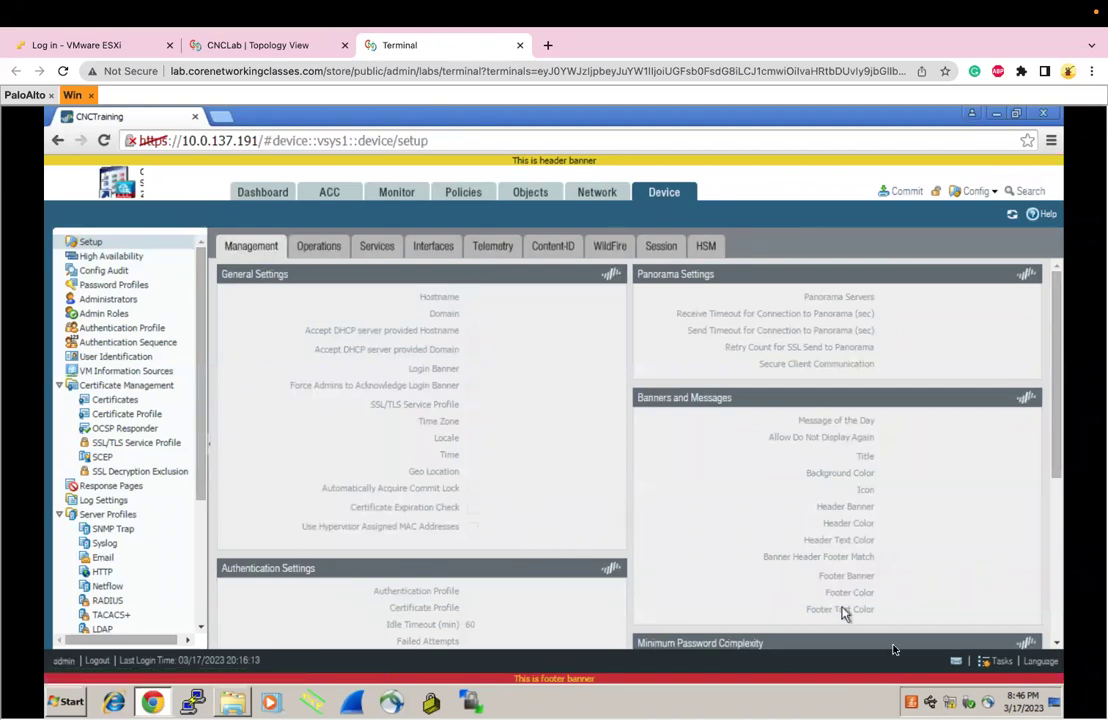
# On the Windows client, open a Command Prompt and ping 10.0.137.191
pyautogui.click(25, 95)
pyautogui.click(72, 95)
pyautogui.click(67, 702)
pyautogui.write('cmd')
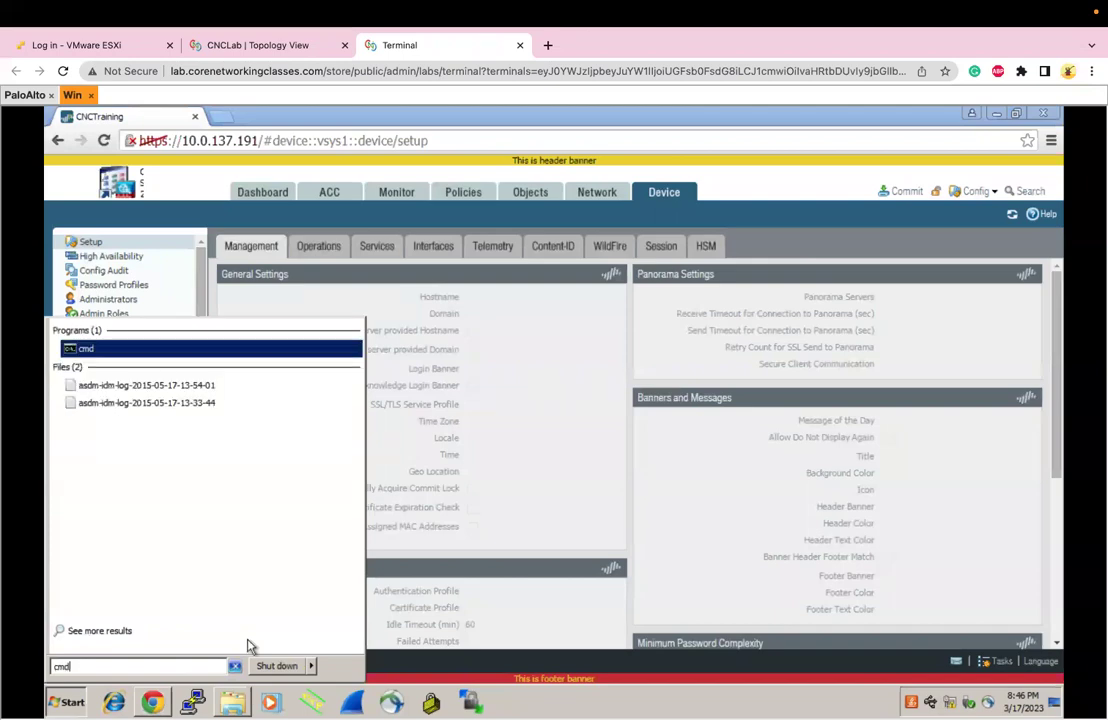
pyautogui.press('Return')
pyautogui.write('ping ')
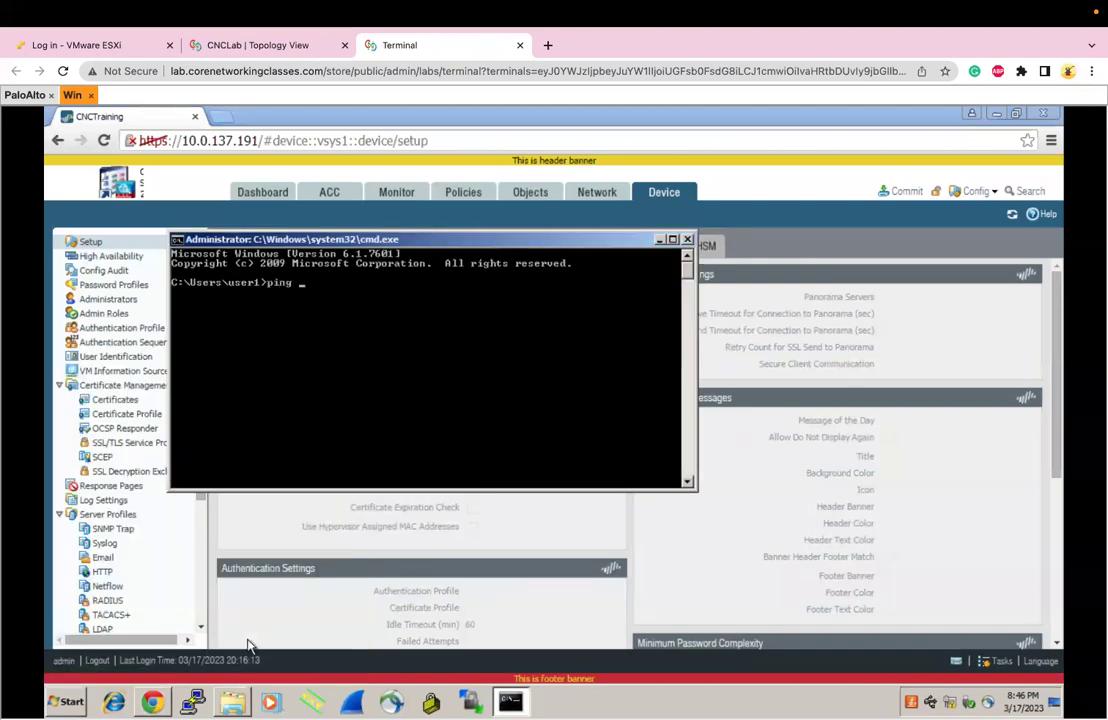
pyautogui.write('10.0.')
pyautogui.write('191')
pyautogui.press('Return')
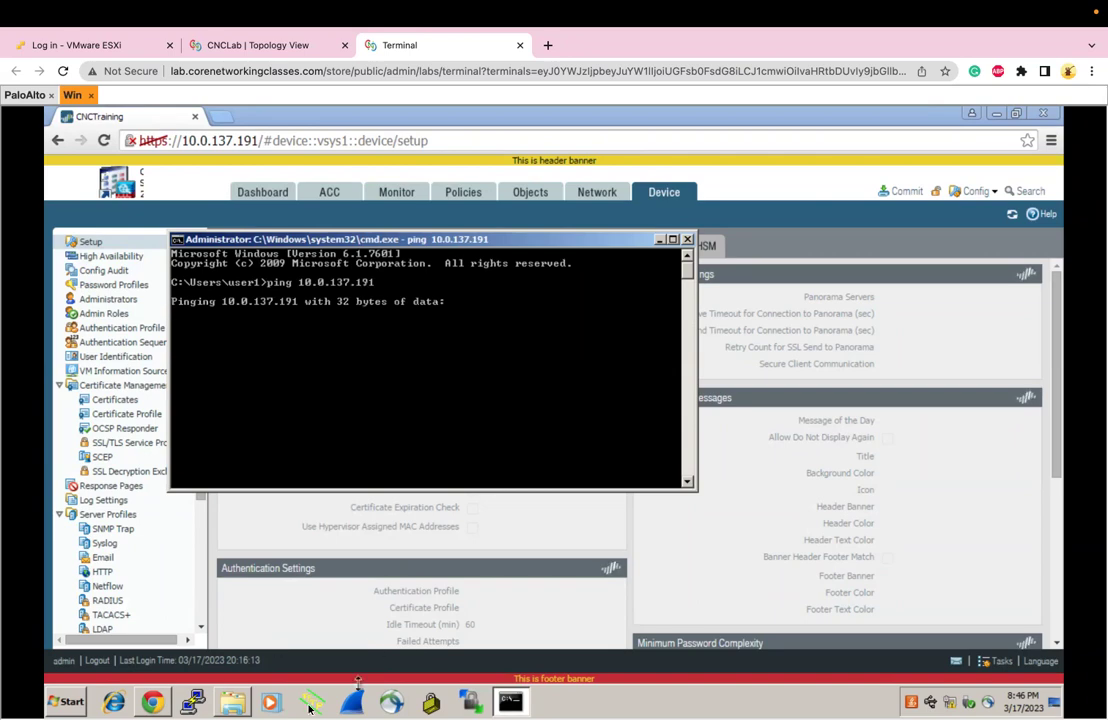
# Restart the Windows client from the Start menu's shutdown options
pyautogui.click(67, 701)
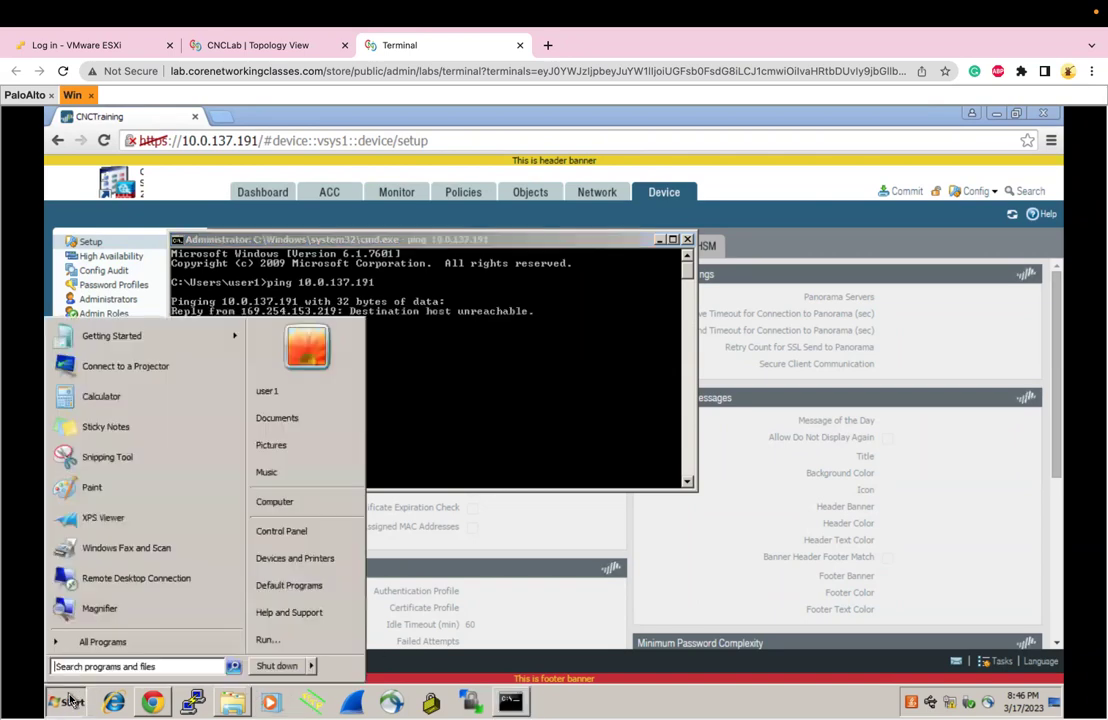
pyautogui.click(313, 666)
pyautogui.click(337, 628)
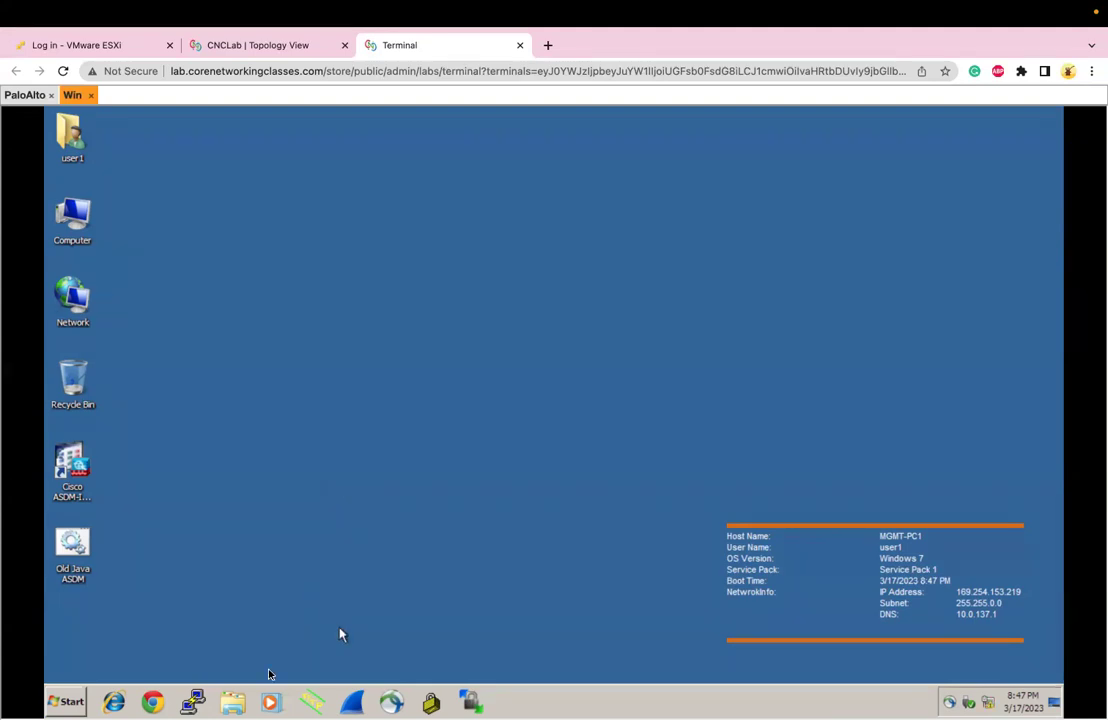
# Open a Command Prompt and ping the firewall at 10.0.137.191
pyautogui.click(150, 702)
pyautogui.click(82, 702)
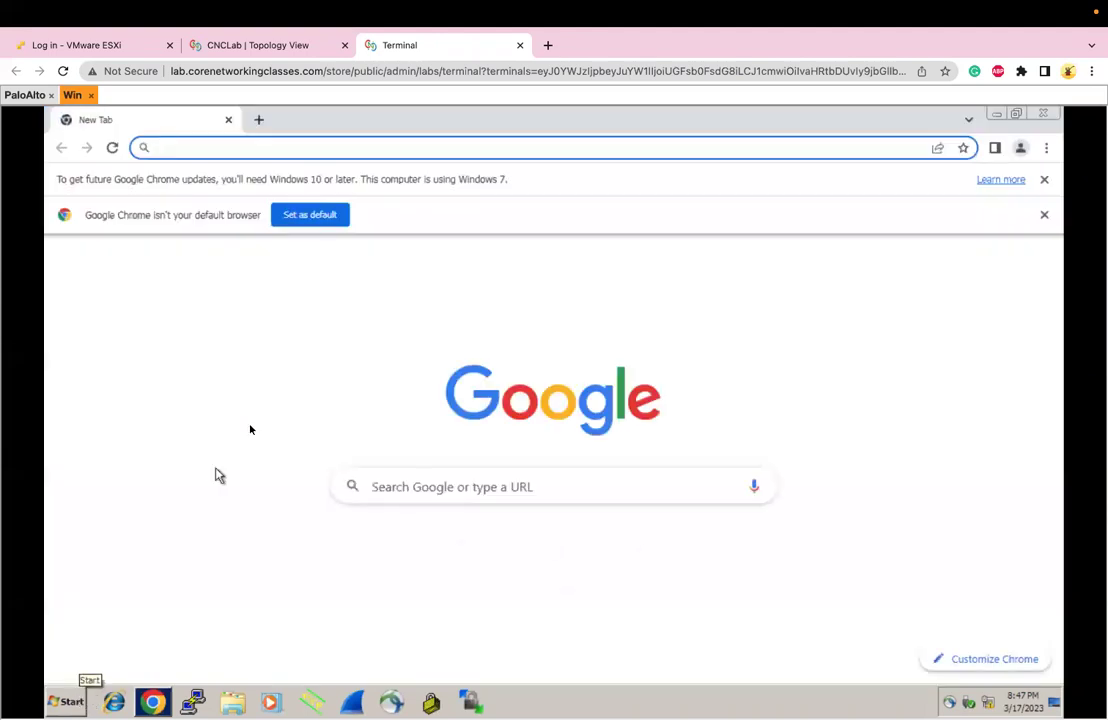
pyautogui.click(80, 705)
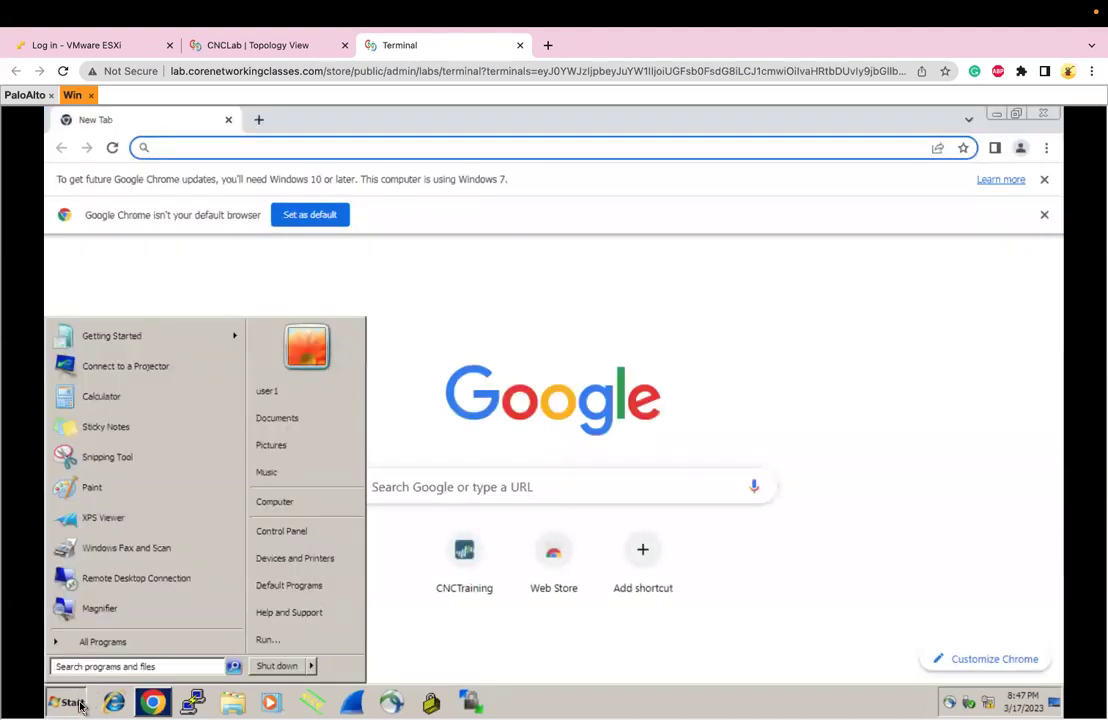
pyautogui.write('cmd')
pyautogui.press('Return')
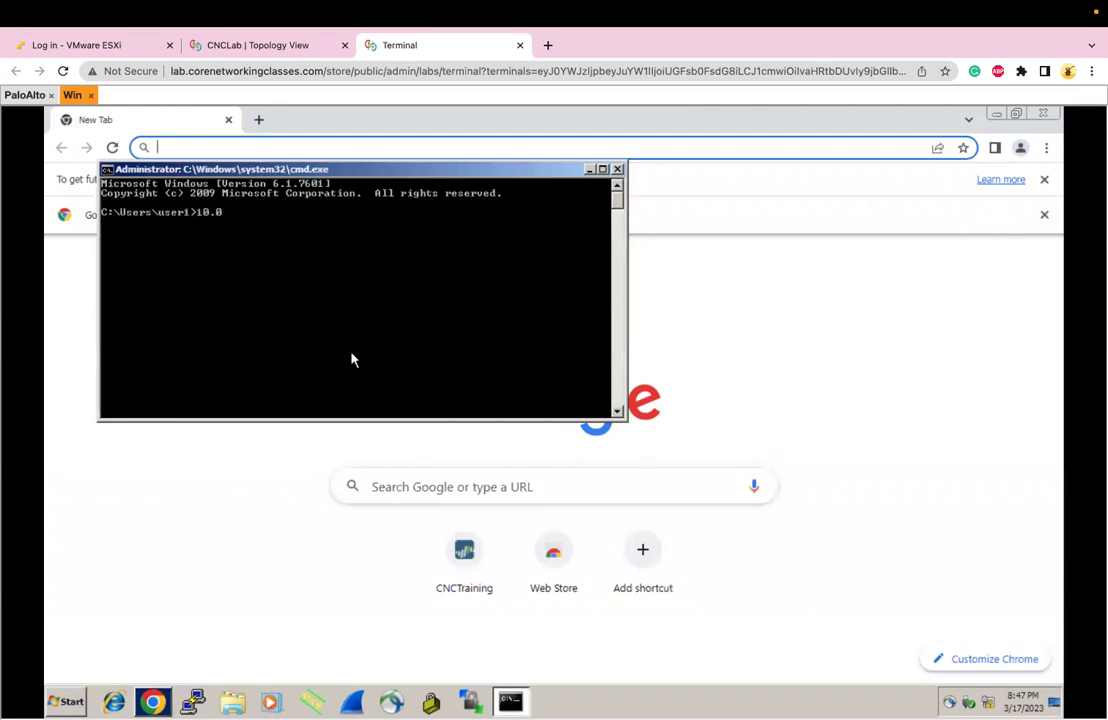
pyautogui.write('10.0.137.191')
pyautogui.press('Return')
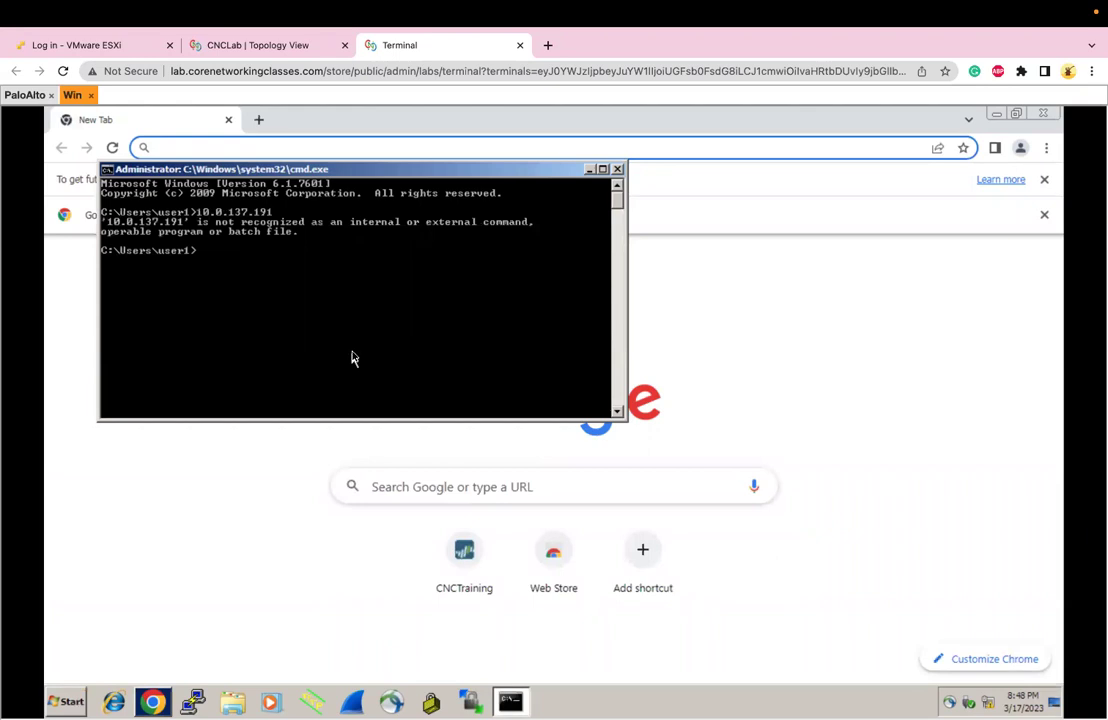
pyautogui.press('Up')
pyautogui.press('Home')
pyautogui.write('ping')
pyautogui.press('Return')
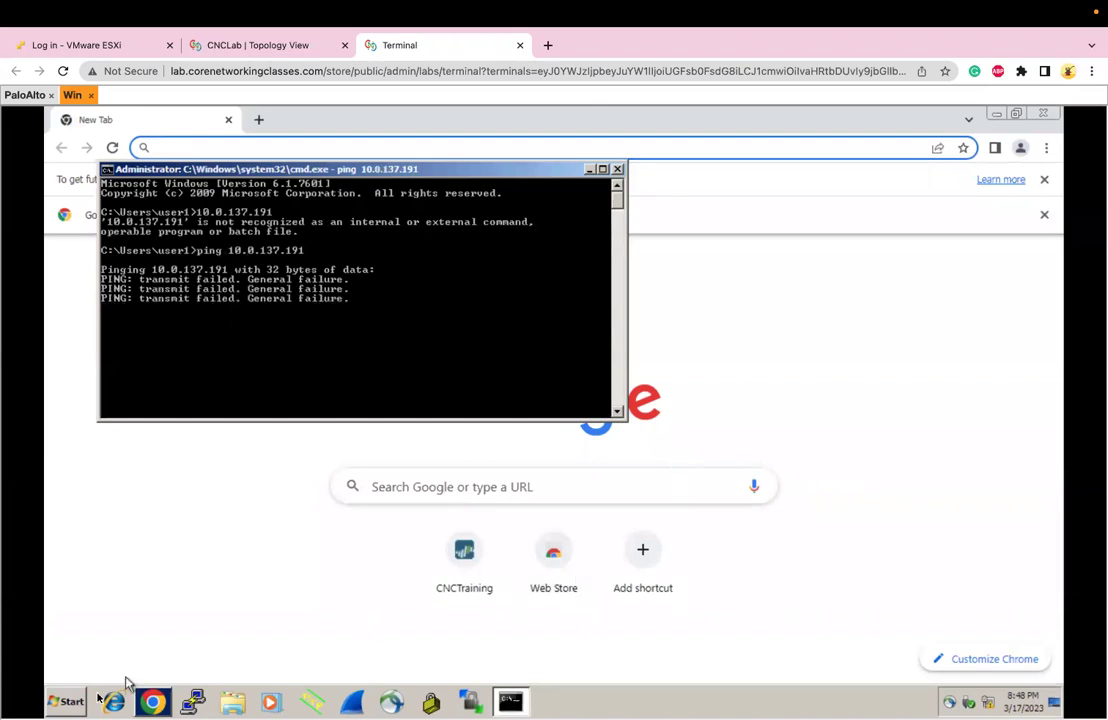
# Open Network Connections with ncpa.cpl and check the Local Area Connection details
pyautogui.click(75, 701)
pyautogui.write('ncpa.cpl')
pyautogui.press('Return')
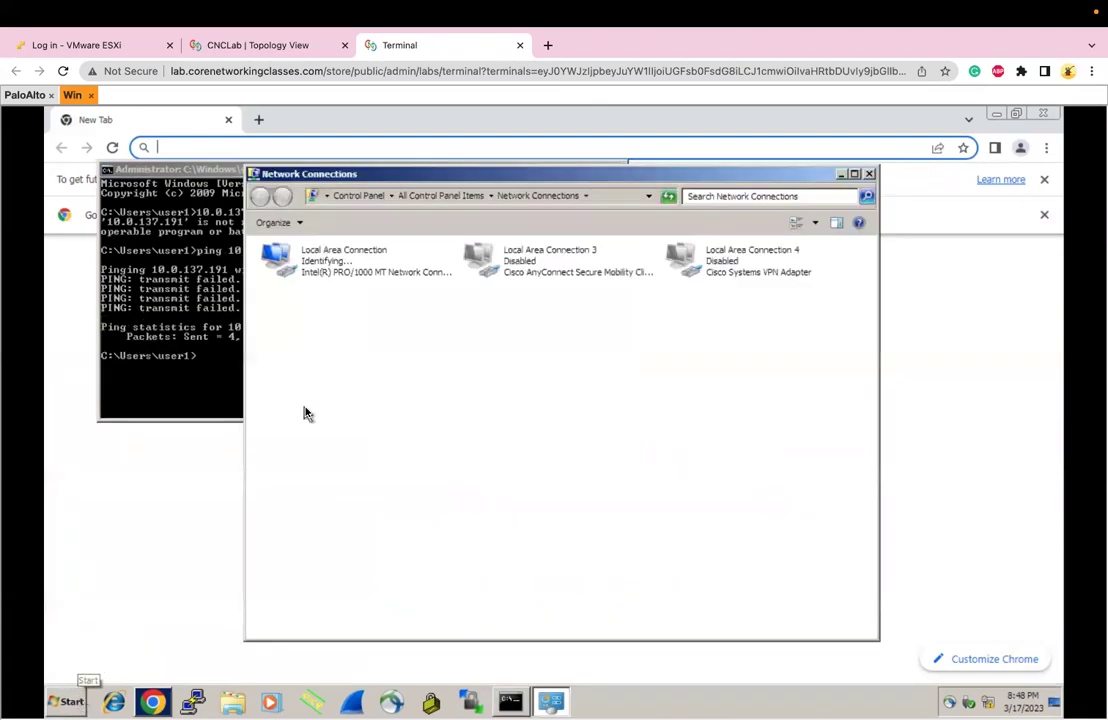
pyautogui.doubleClick(323, 277)
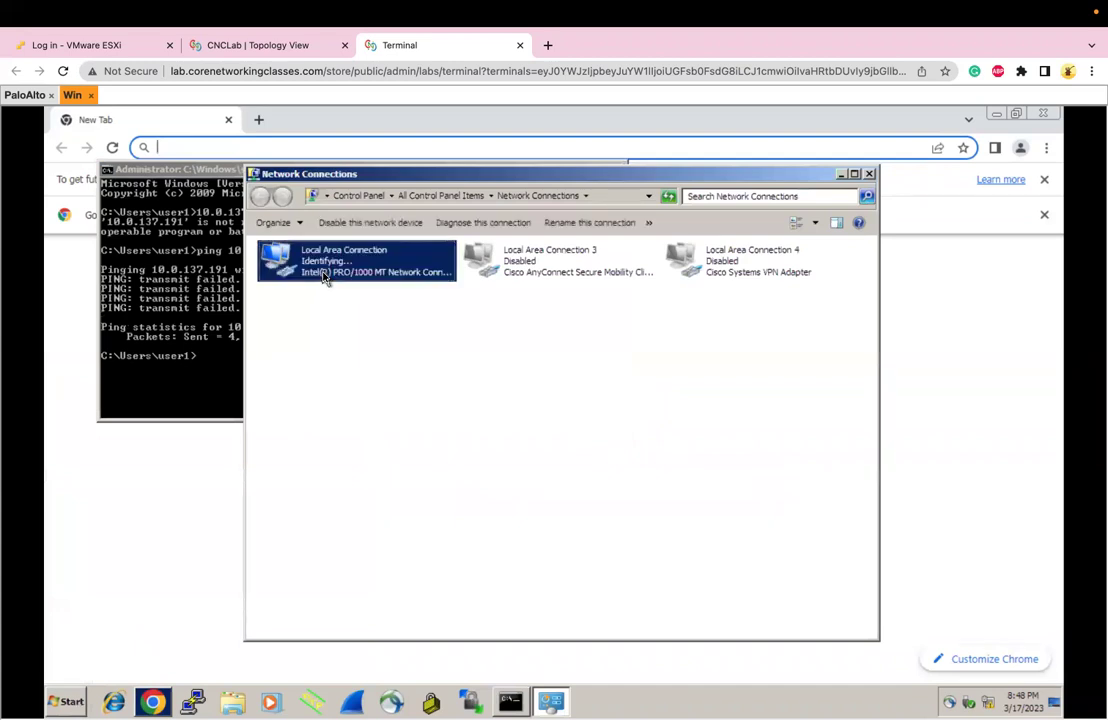
pyautogui.click(466, 392)
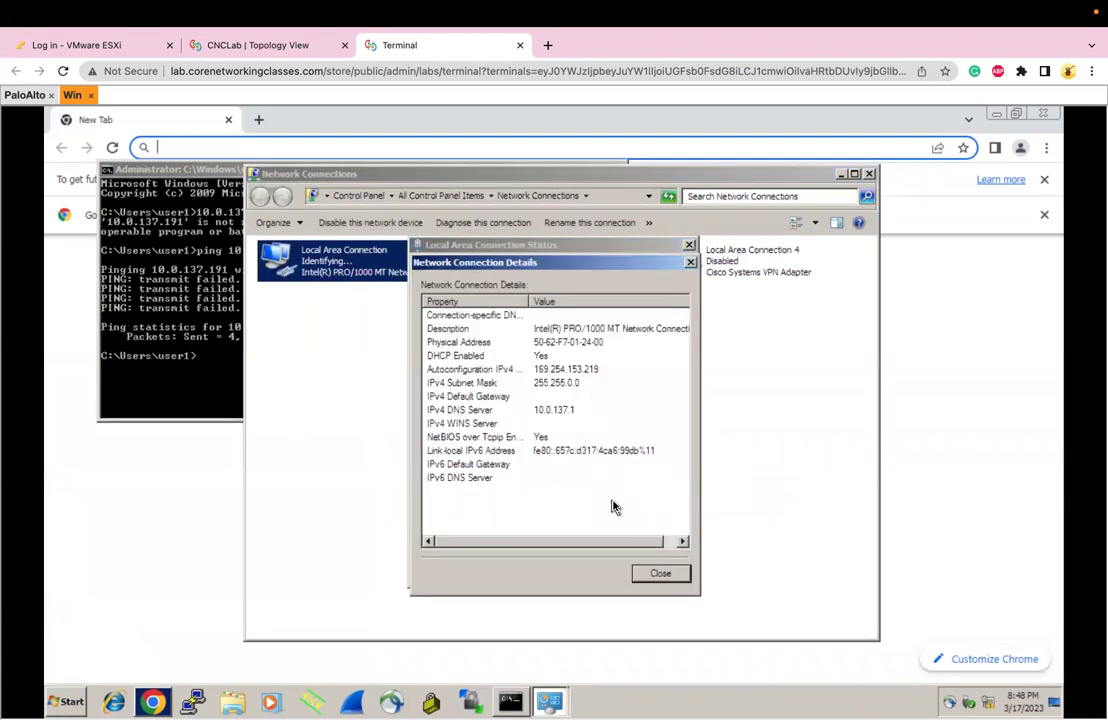
pyautogui.click(660, 577)
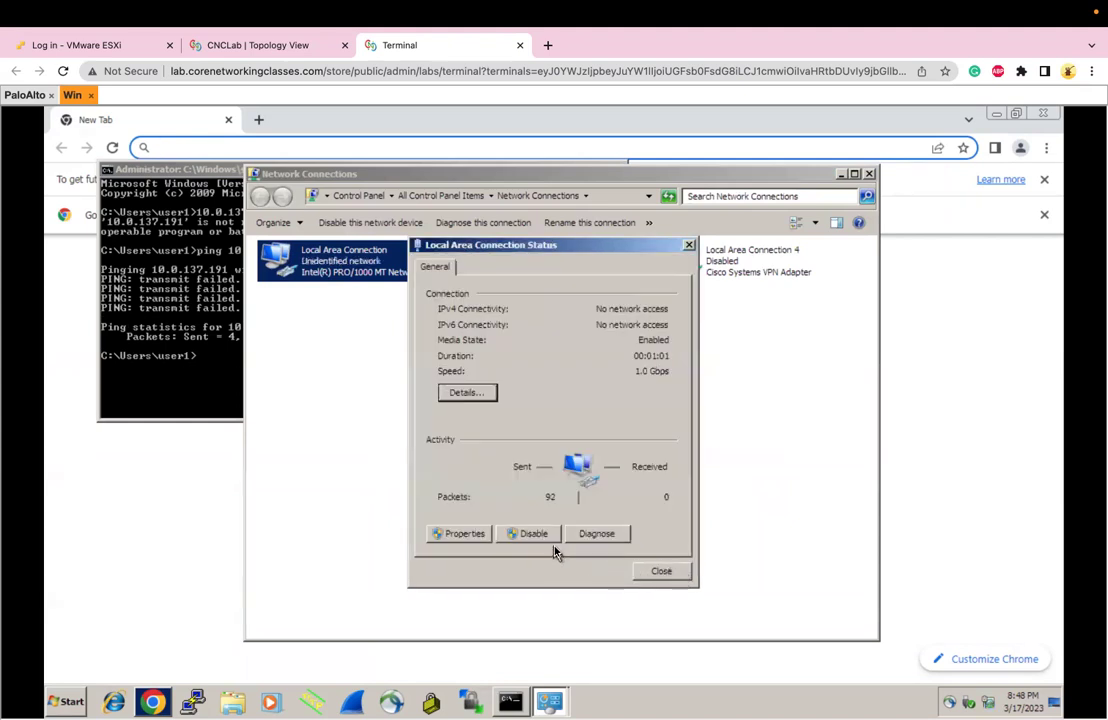
pyautogui.click(487, 394)
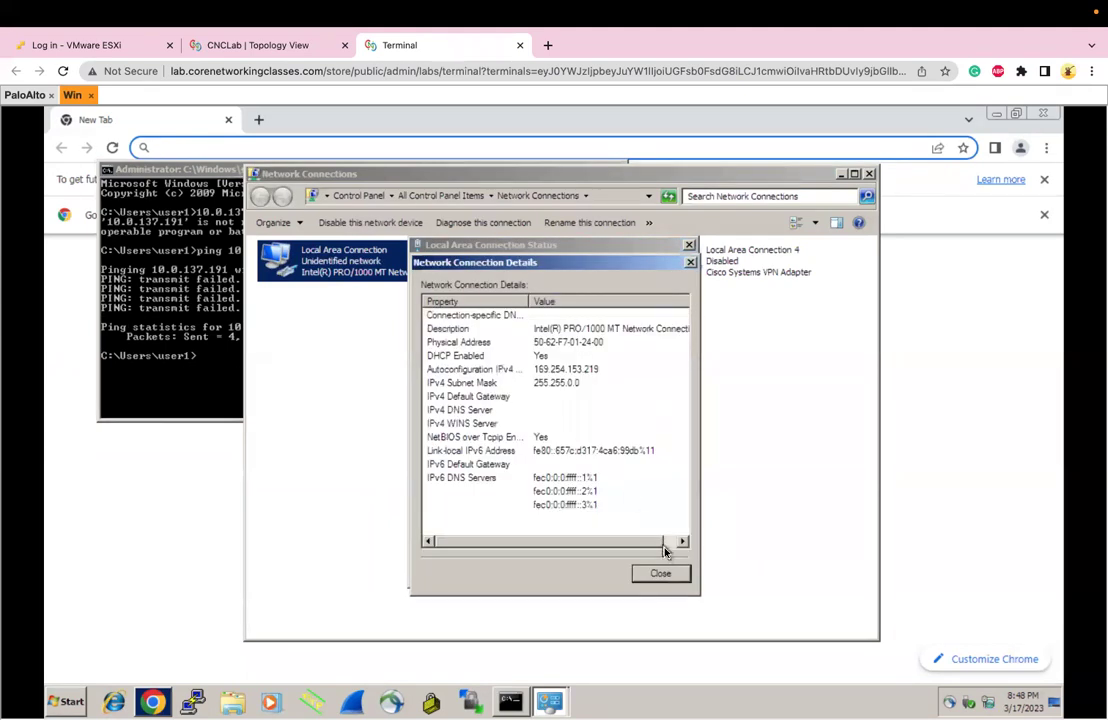
pyautogui.click(660, 575)
# Disable and re-enable Local Area Connection, then review its TCP/IPv4 properties unchanged
pyautogui.click(529, 533)
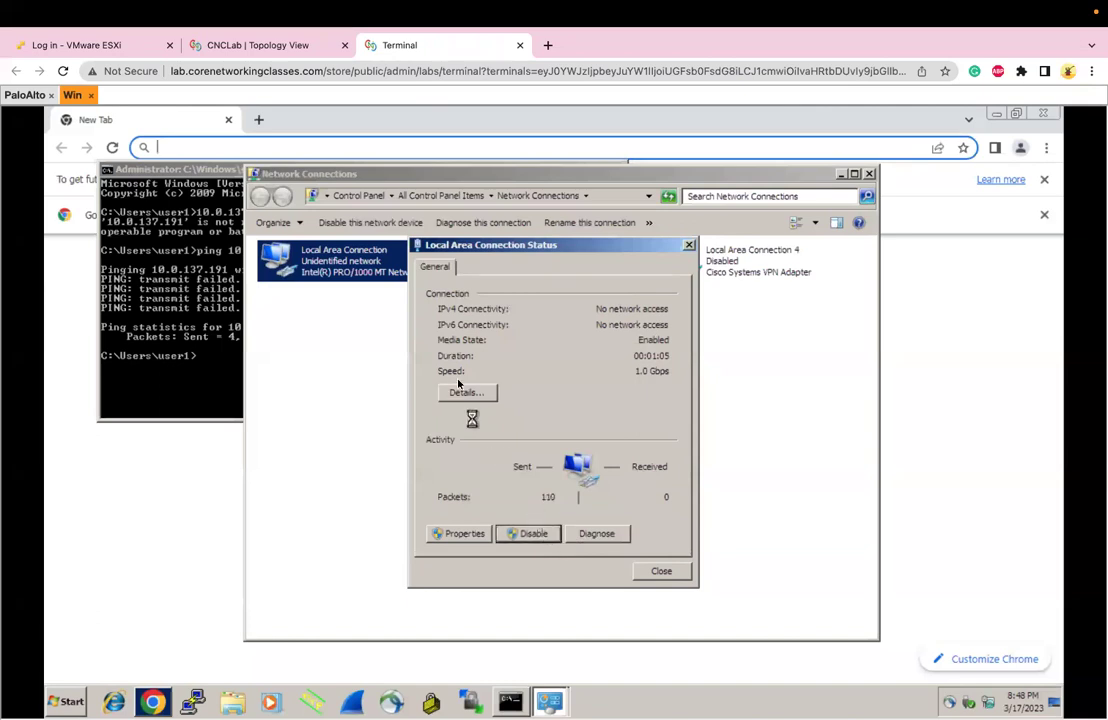
pyautogui.doubleClick(358, 272)
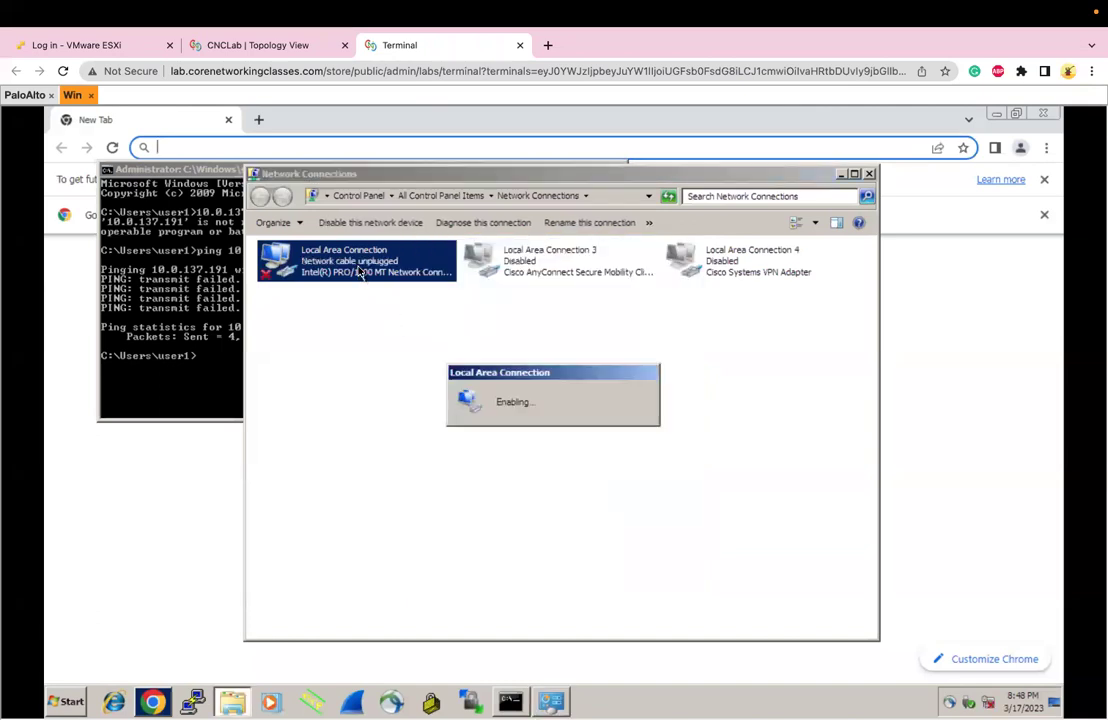
pyautogui.rightClick(402, 269)
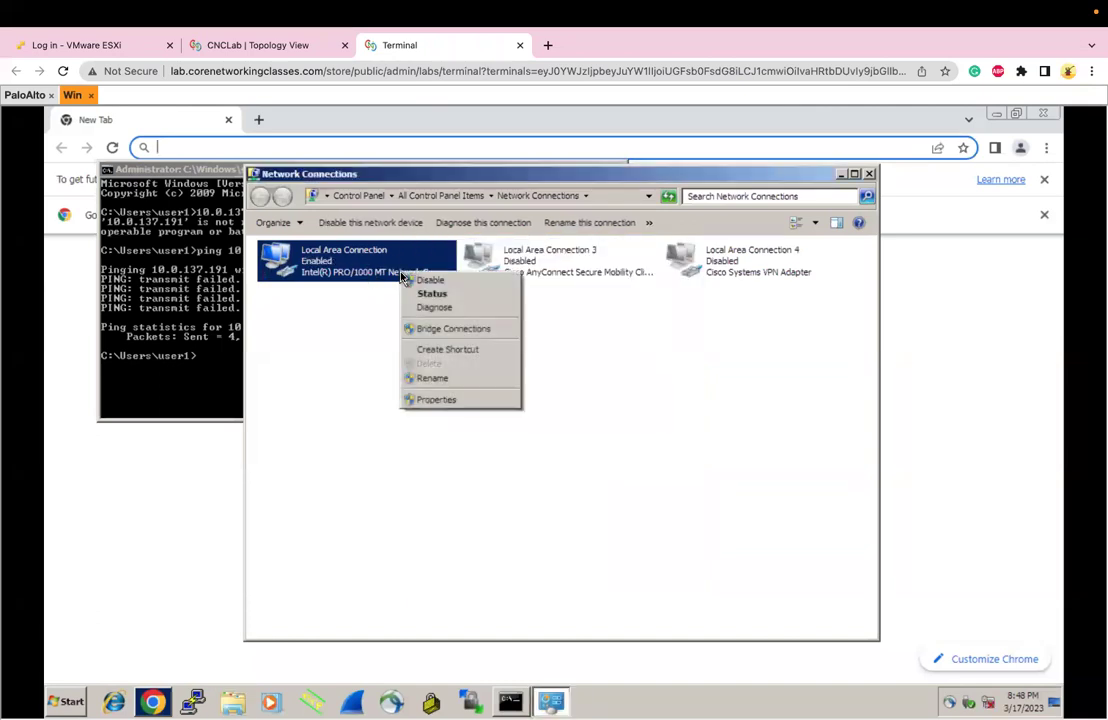
pyautogui.click(443, 399)
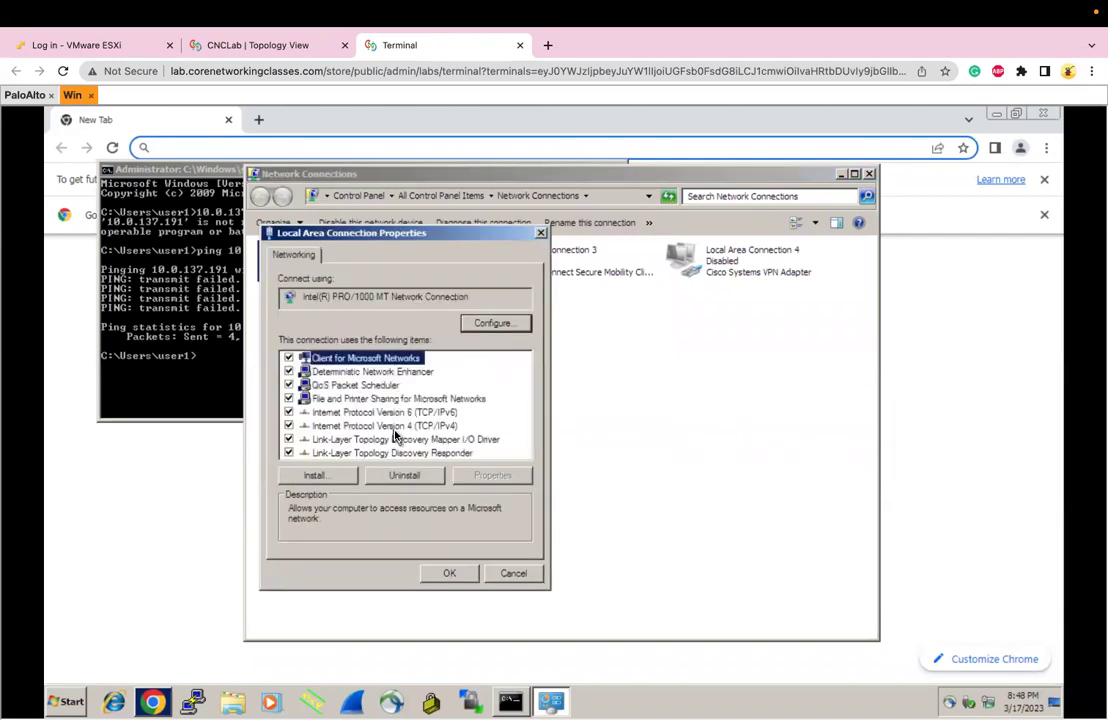
pyautogui.doubleClick(394, 428)
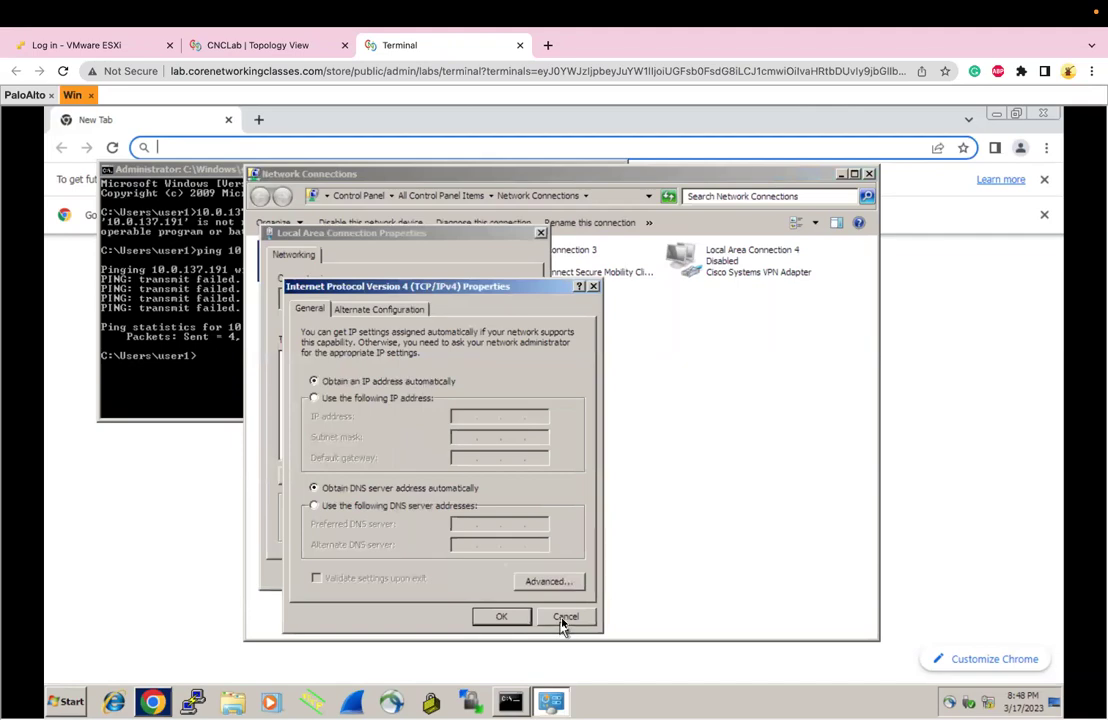
pyautogui.click(563, 619)
pyautogui.click(511, 573)
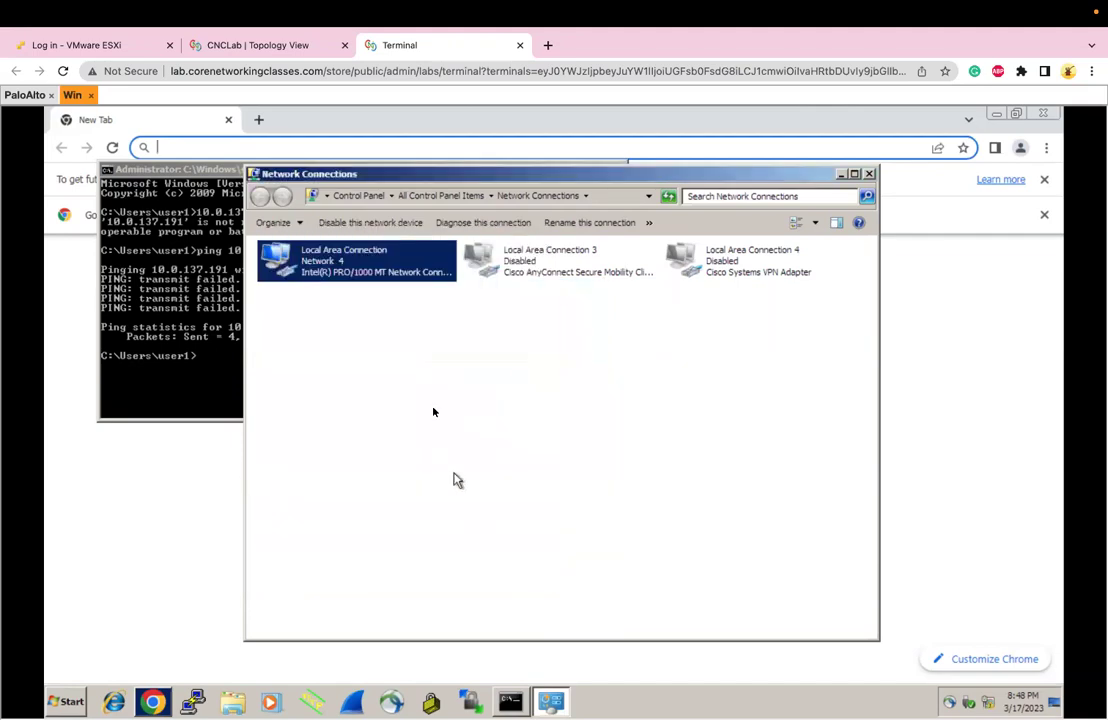
# Confirm the new address 10.0.137.232 with gateway 10.0.137.1 and rerun the ping
pyautogui.doubleClick(338, 280)
pyautogui.click(459, 392)
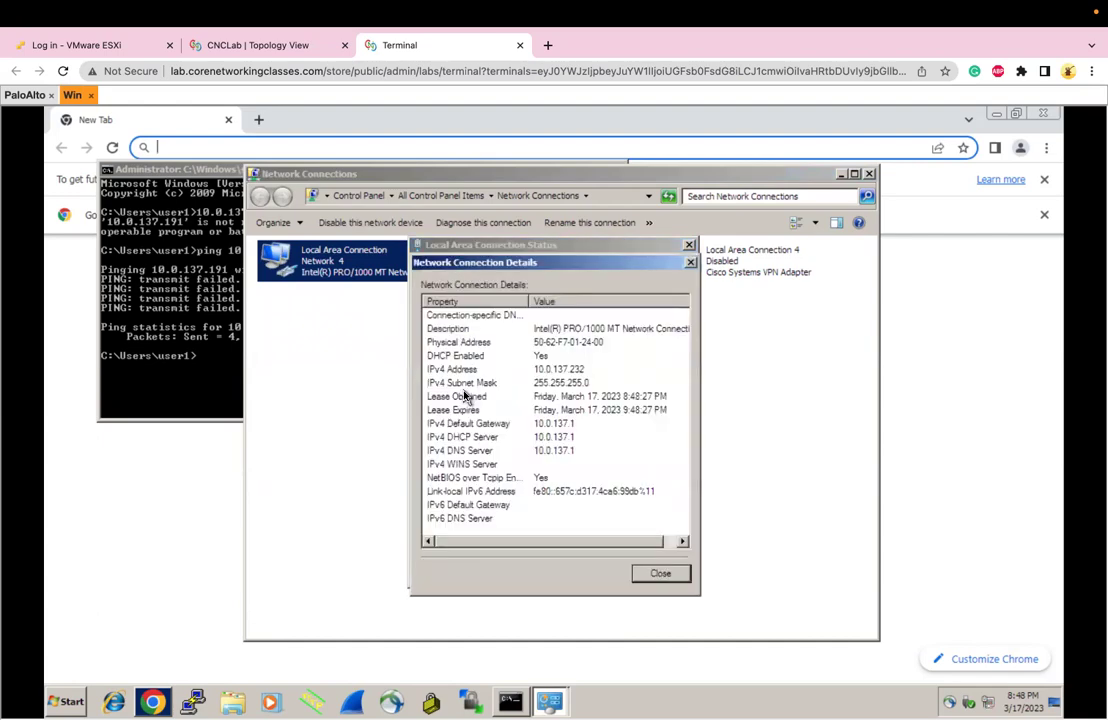
pyautogui.click(658, 573)
pyautogui.click(200, 283)
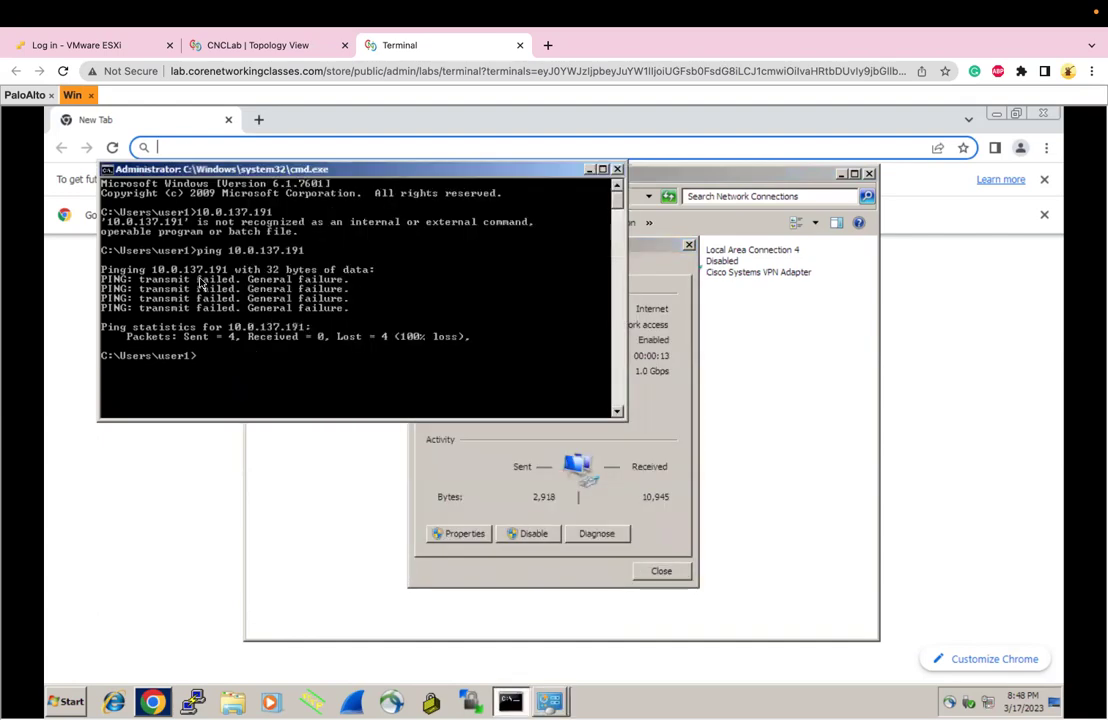
pyautogui.press('Up')
pyautogui.press('Return')
# Load the firewall's web address in Chrome, proceeding past the certificate warning
pyautogui.click(222, 148)
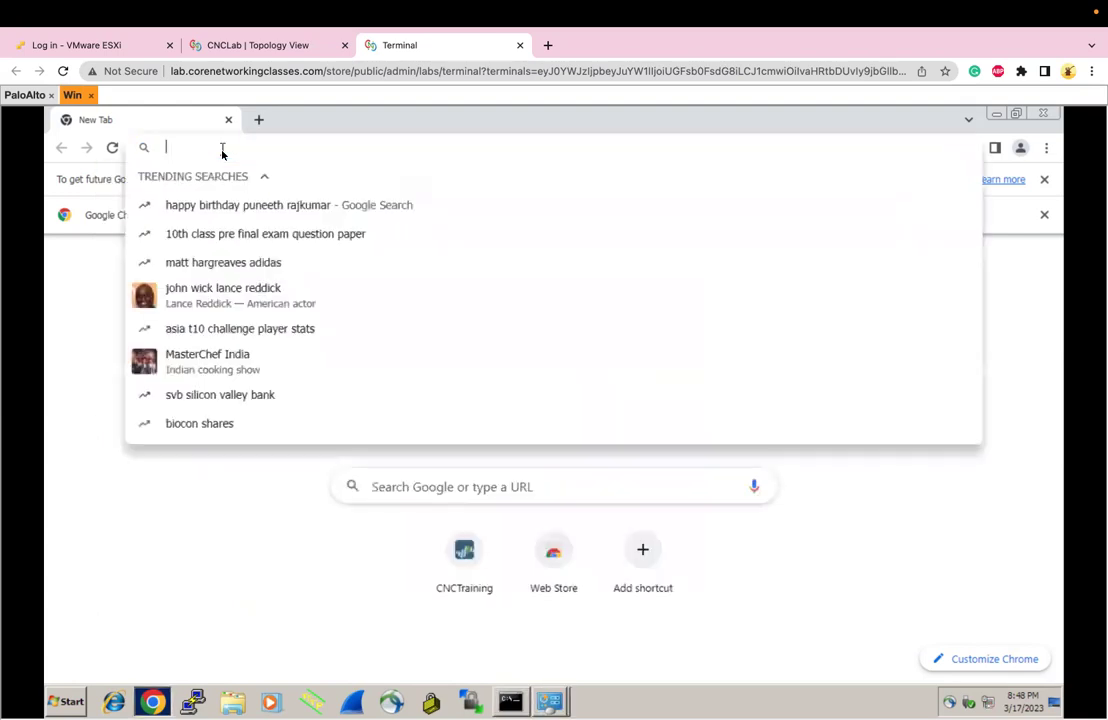
pyautogui.write('1')
pyautogui.press('Return')
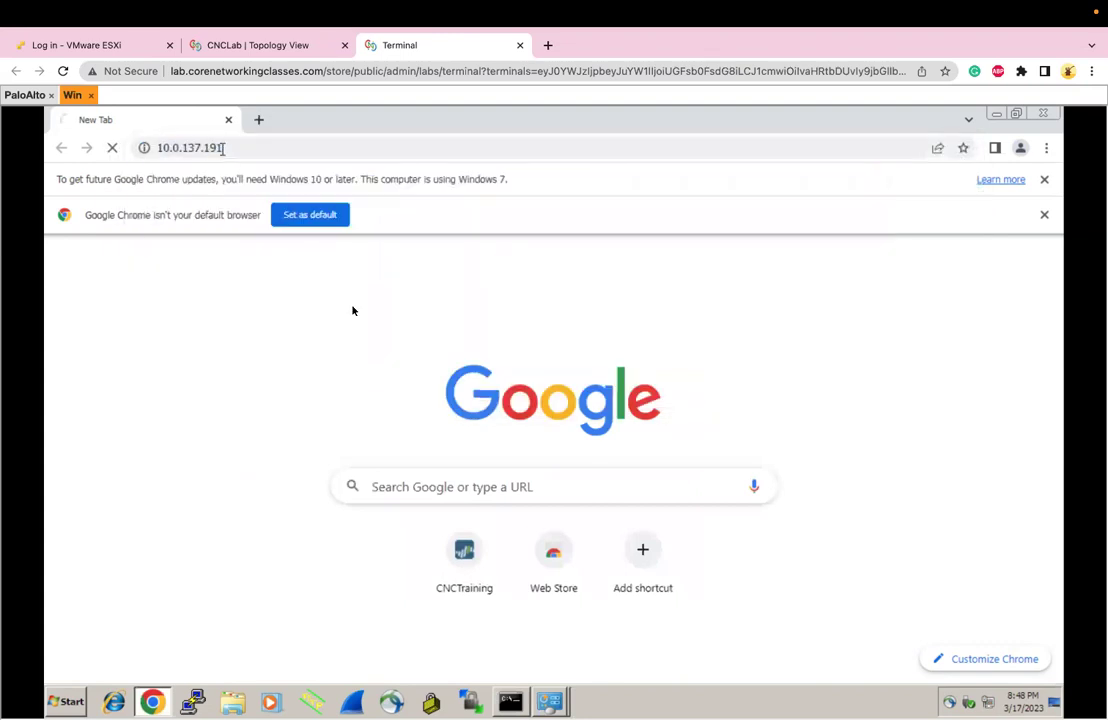
pyautogui.click(376, 594)
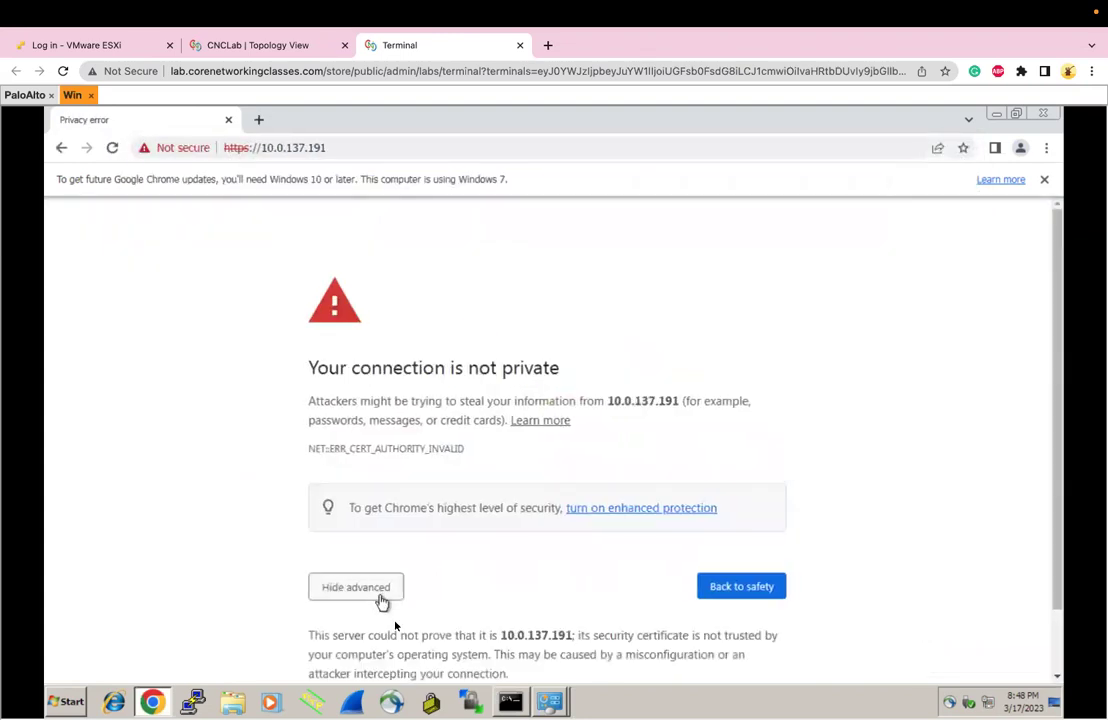
pyautogui.scroll(-2, 400, 632)
pyautogui.click(409, 635)
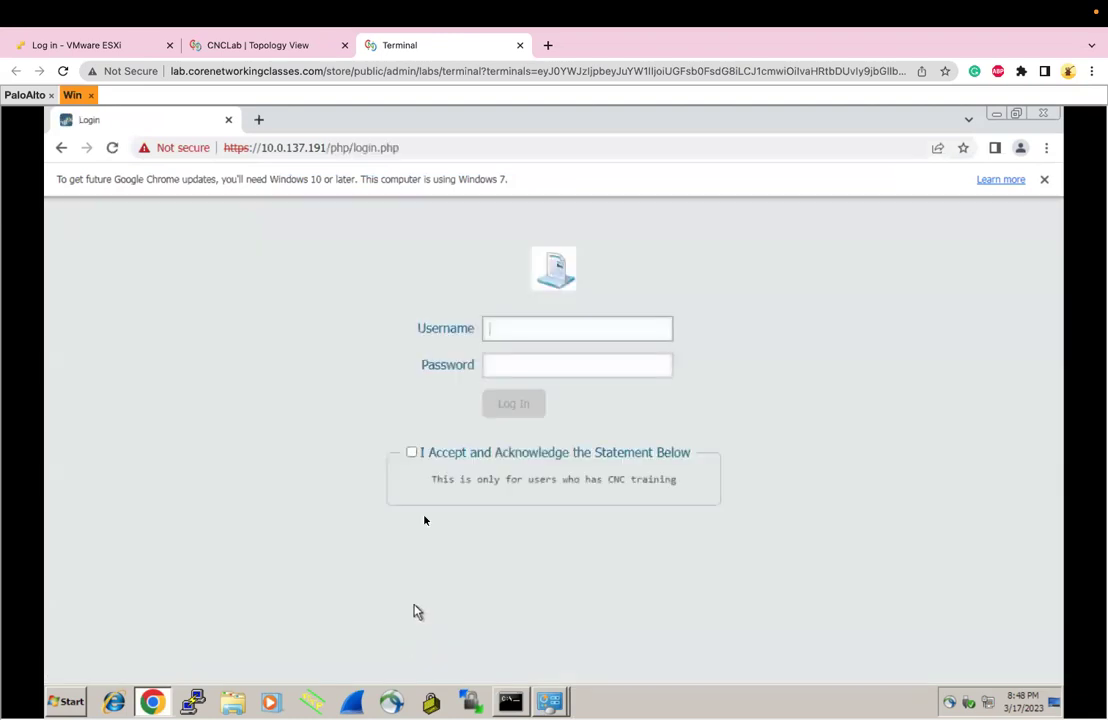
# Log in as admin with the password, accepting the statement, credentials warning and update notice
pyautogui.click(555, 323)
pyautogui.write('admin')
pyautogui.press('Tab')
pyautogui.write('•••••')
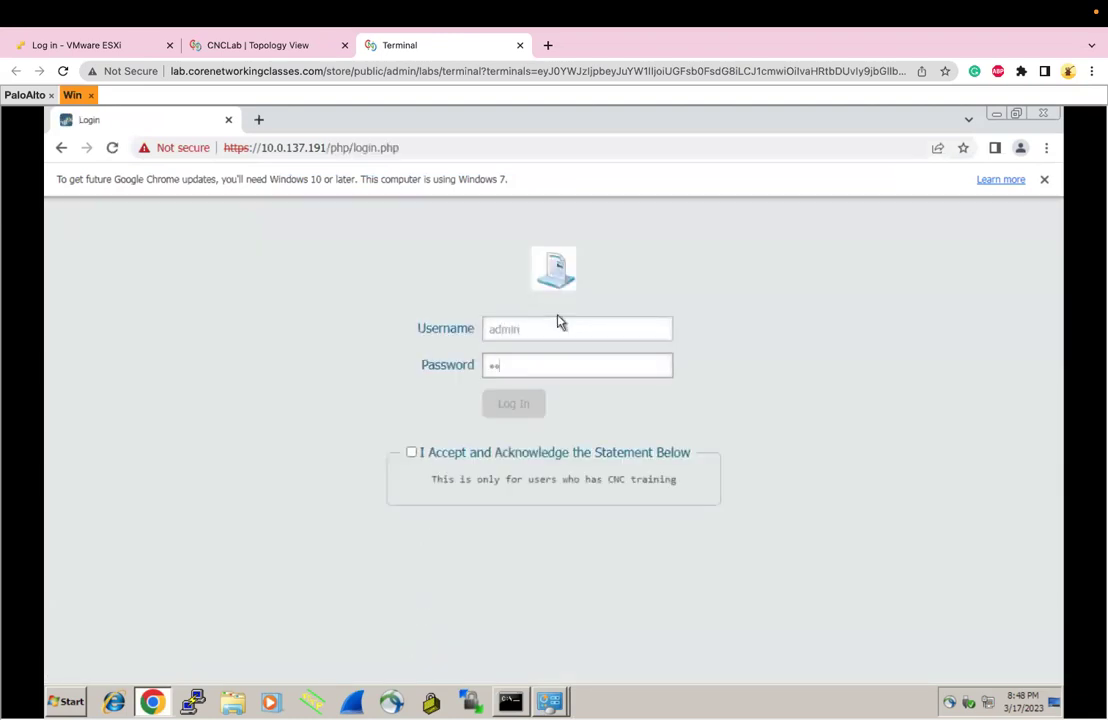
pyautogui.click(411, 453)
pyautogui.click(535, 410)
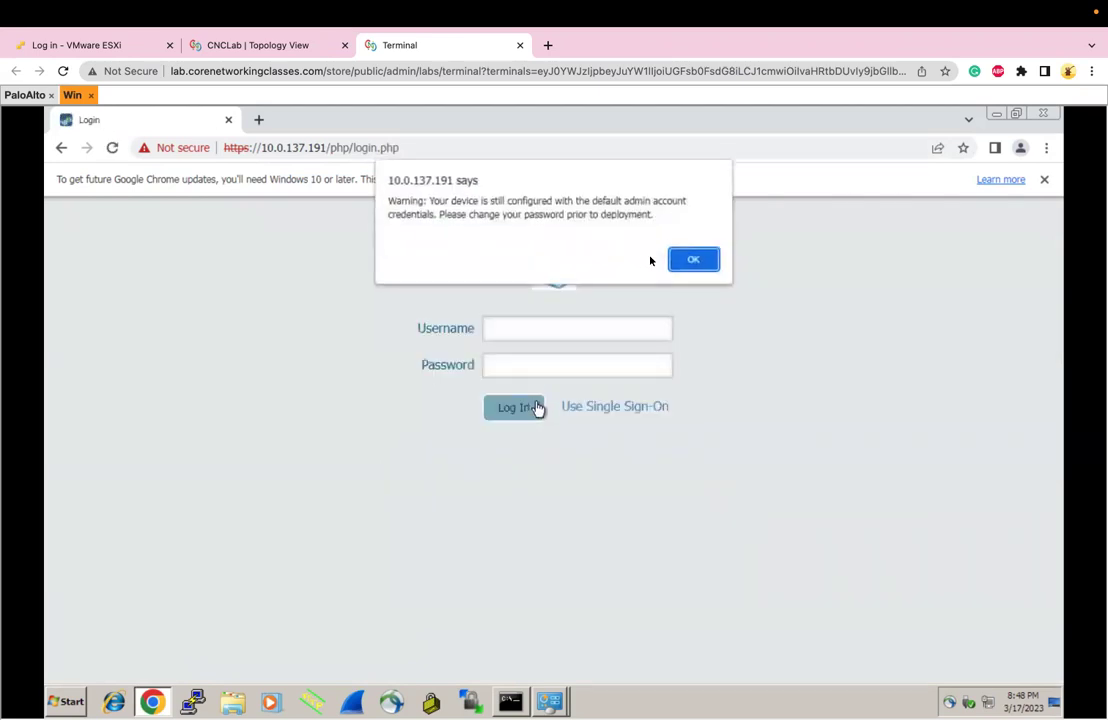
pyautogui.click(681, 262)
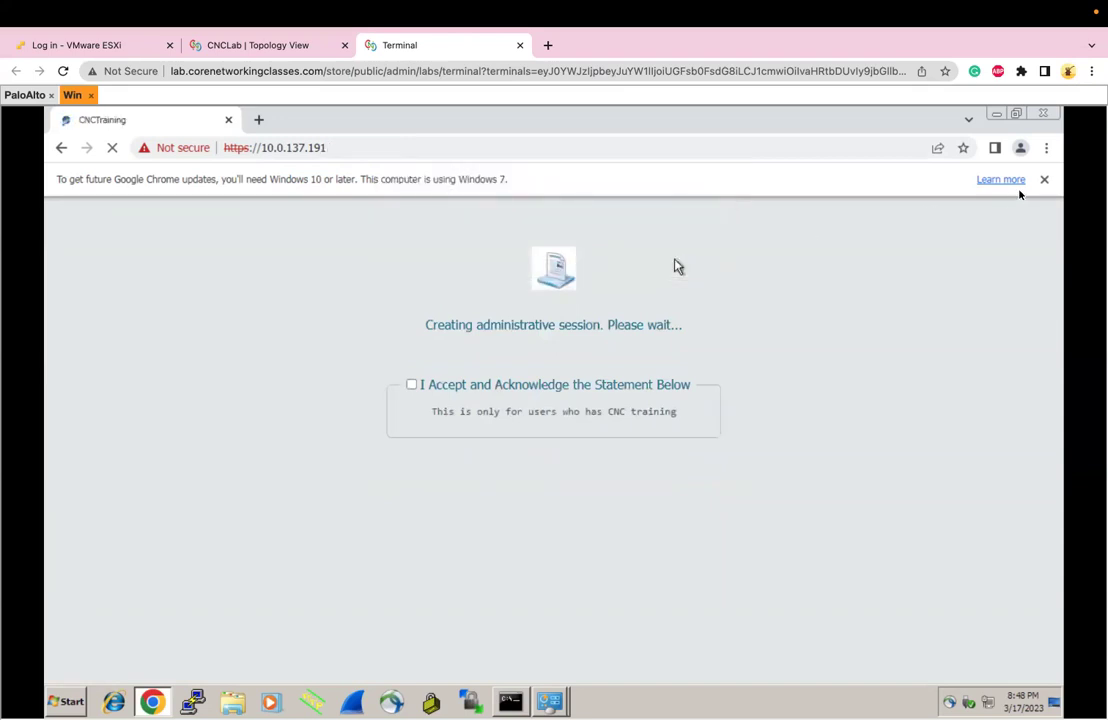
pyautogui.click(1043, 181)
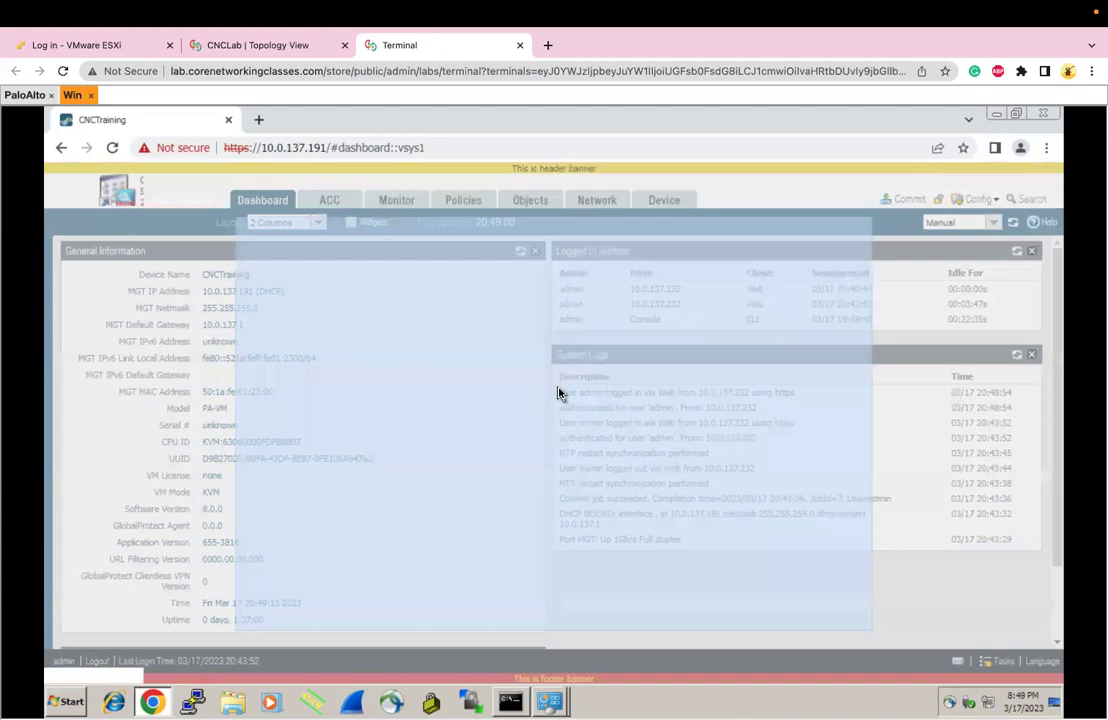
# Go to Device Setup Operations and start, then cancel, loading a named configuration snapshot
pyautogui.click(831, 613)
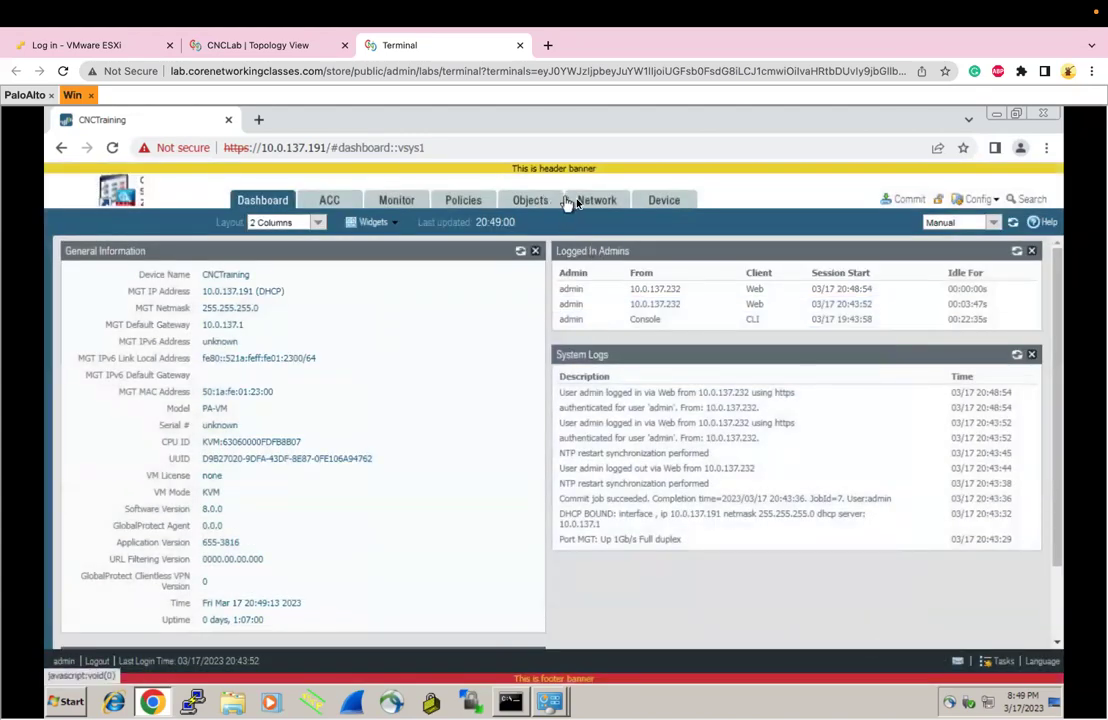
pyautogui.click(662, 201)
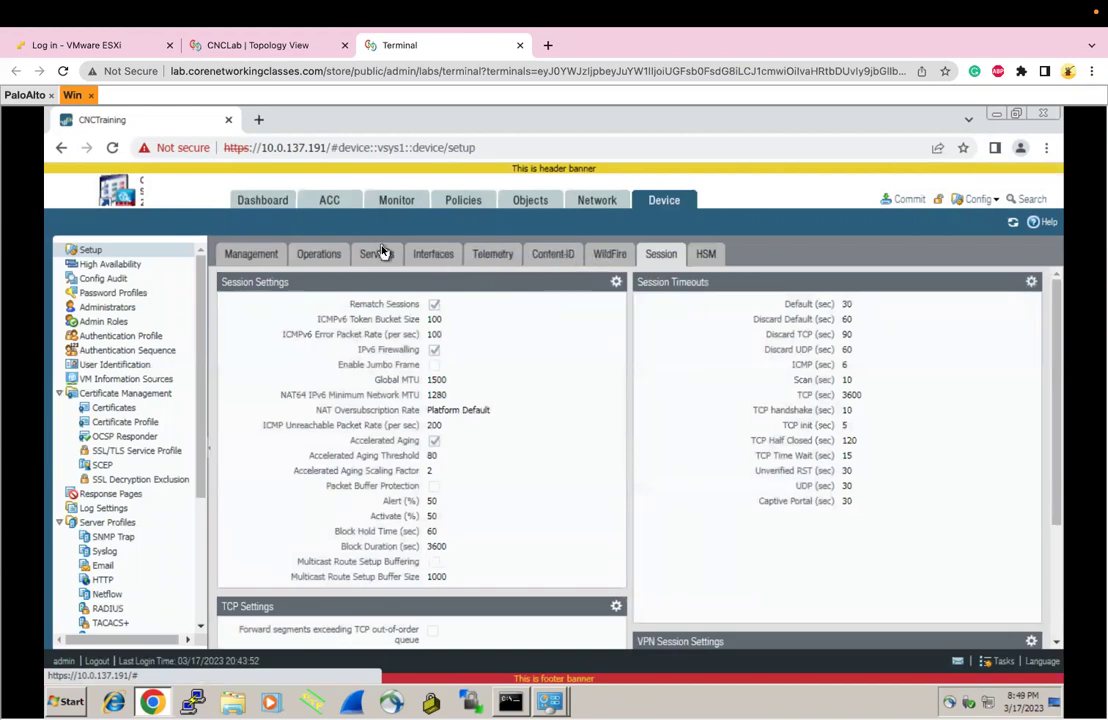
pyautogui.click(316, 256)
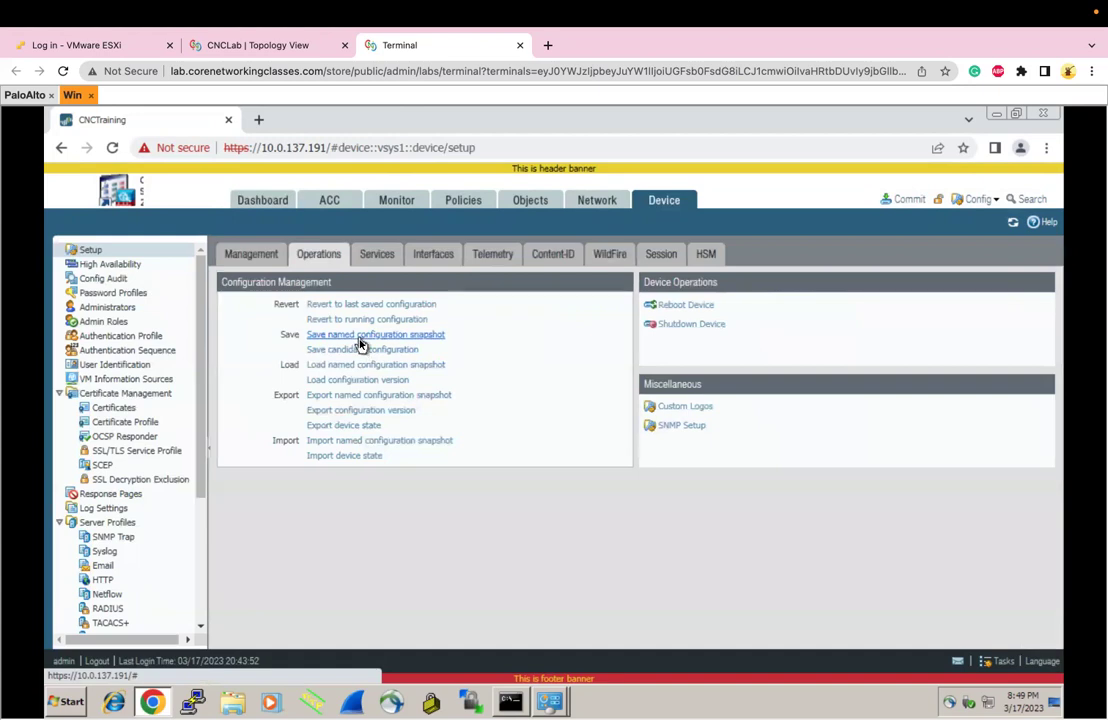
pyautogui.click(356, 366)
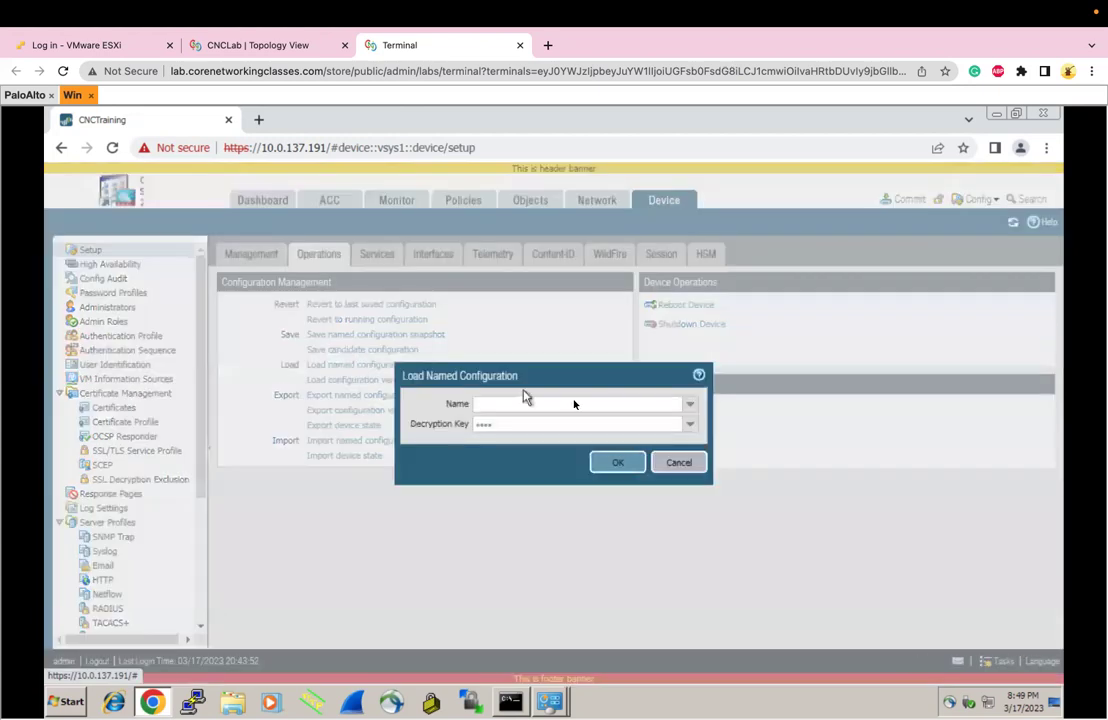
pyautogui.click(689, 404)
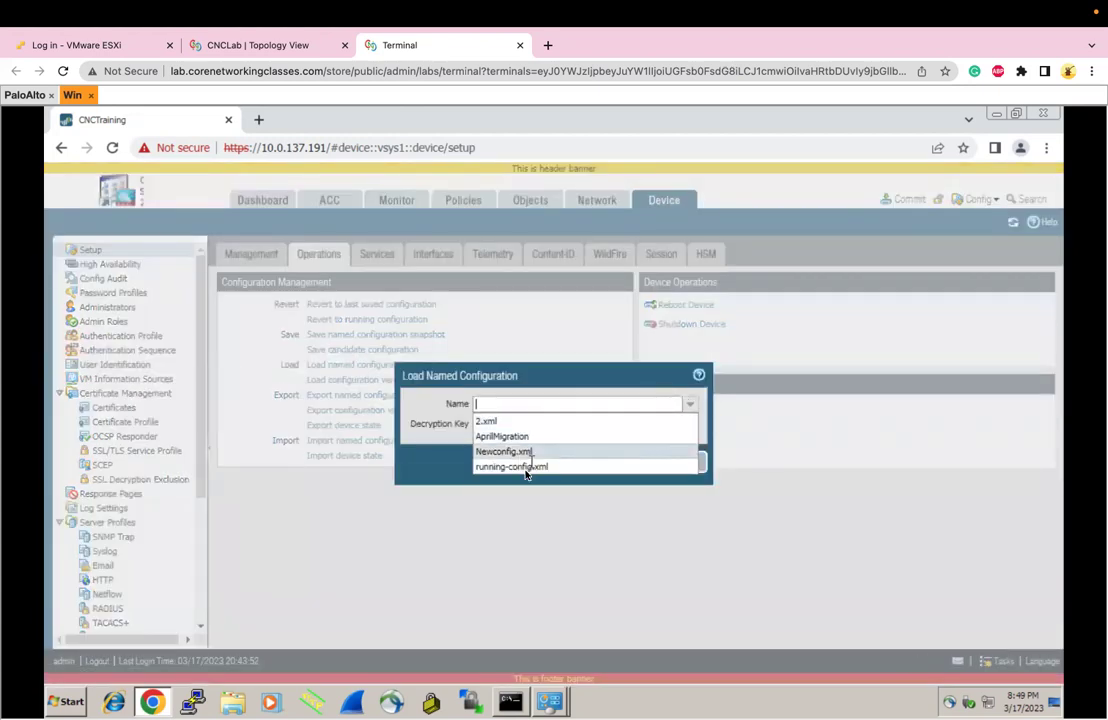
pyautogui.click(743, 466)
pyautogui.click(701, 463)
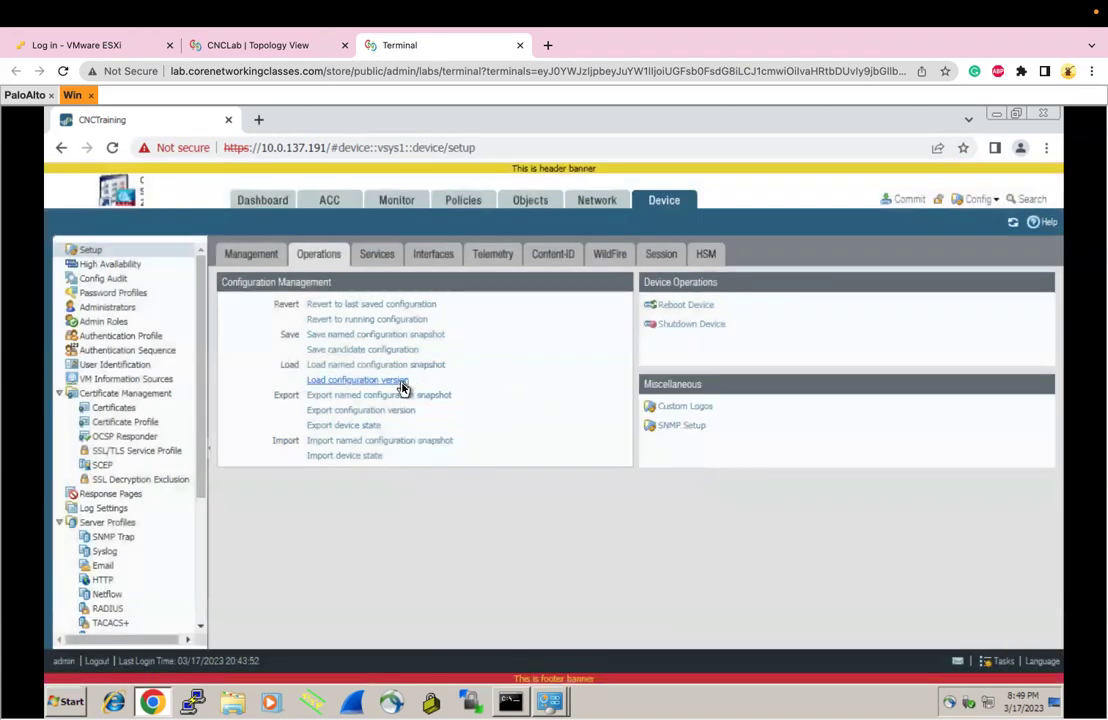
# Load configuration version 1 and dismiss the loaded message
pyautogui.click(400, 380)
pyautogui.click(692, 407)
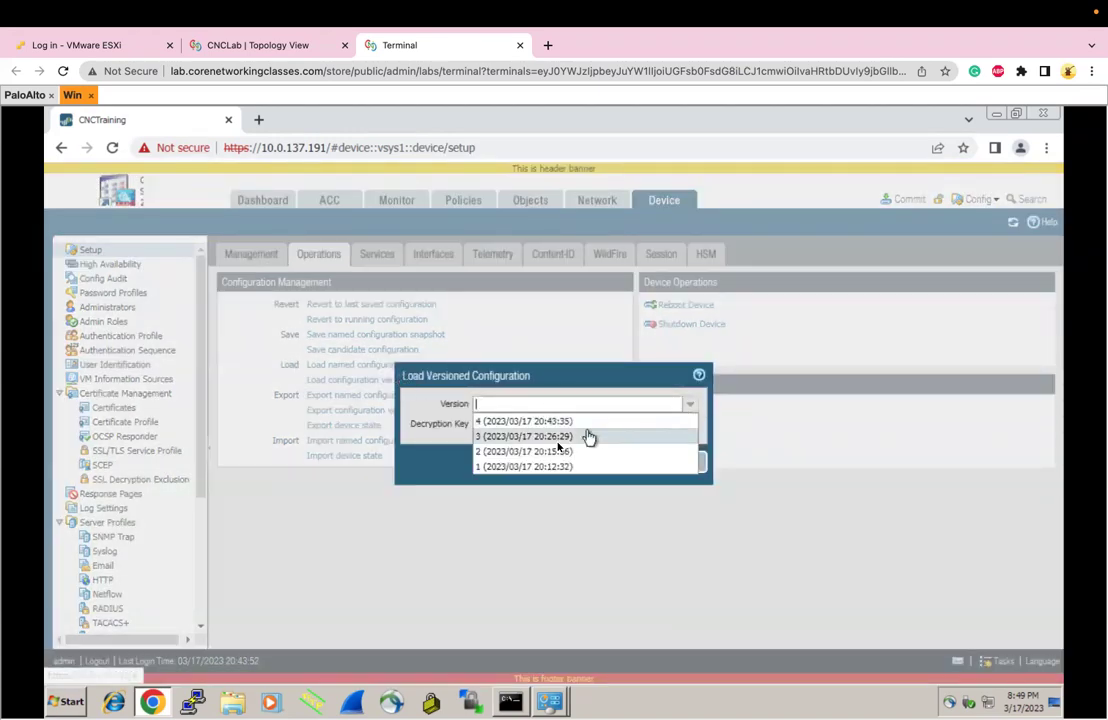
pyautogui.click(527, 467)
pyautogui.click(608, 463)
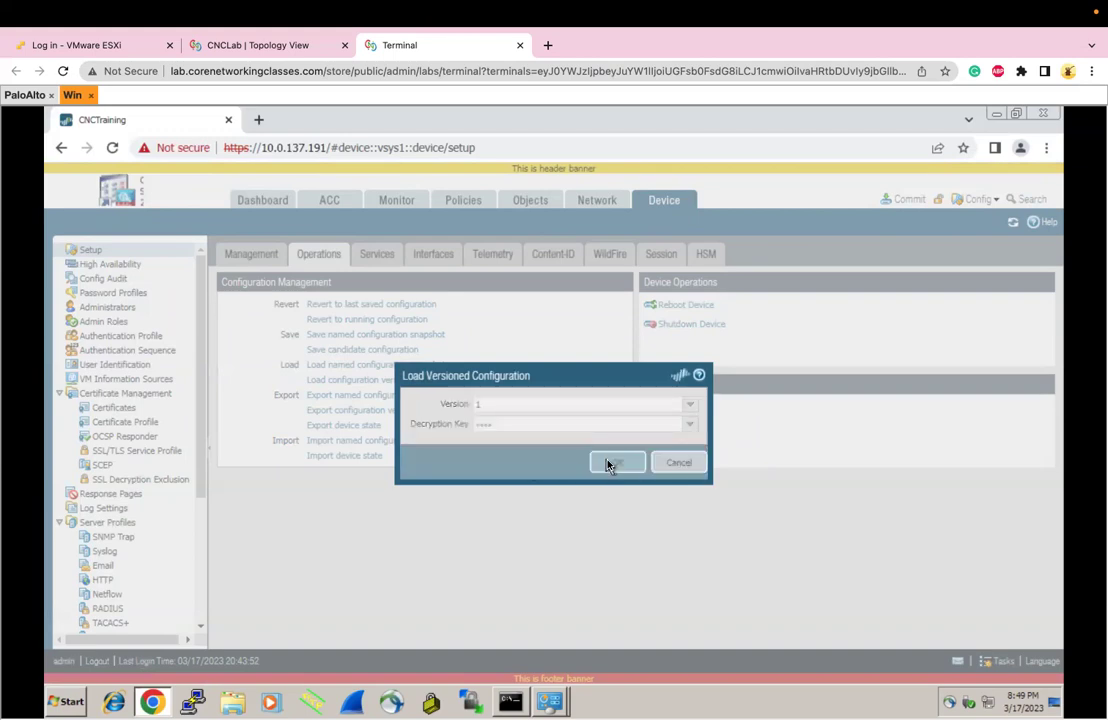
pyautogui.click(555, 486)
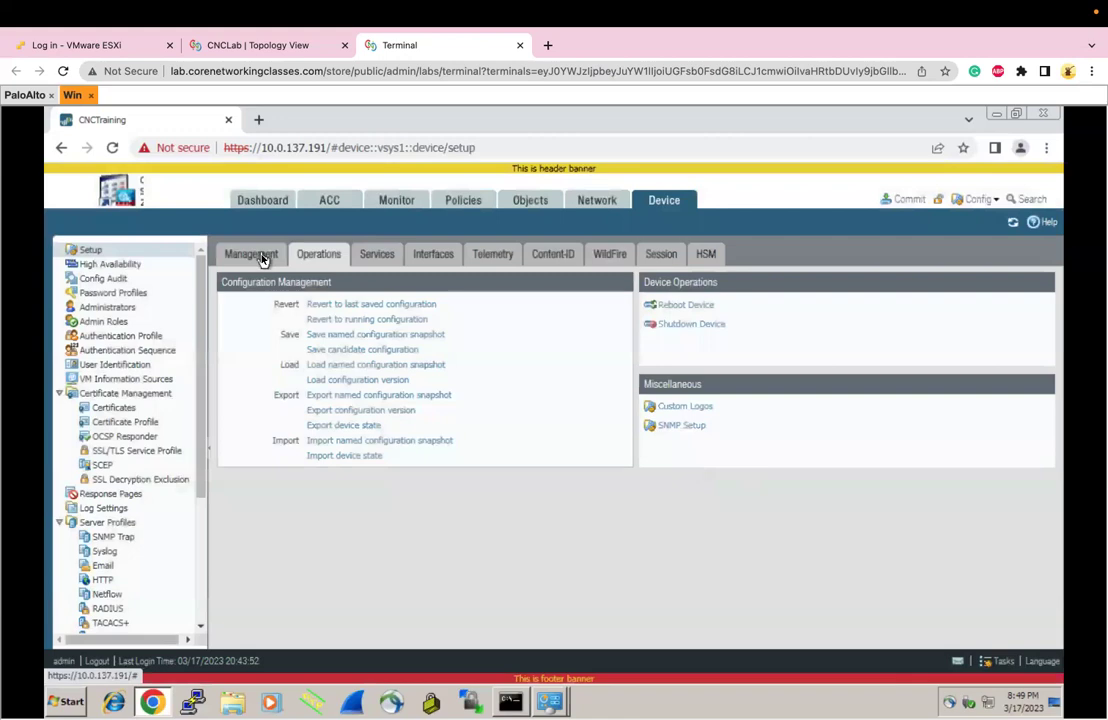
# Check the Management settings and Custom Logos, then commit configuration version 1
pyautogui.click(262, 259)
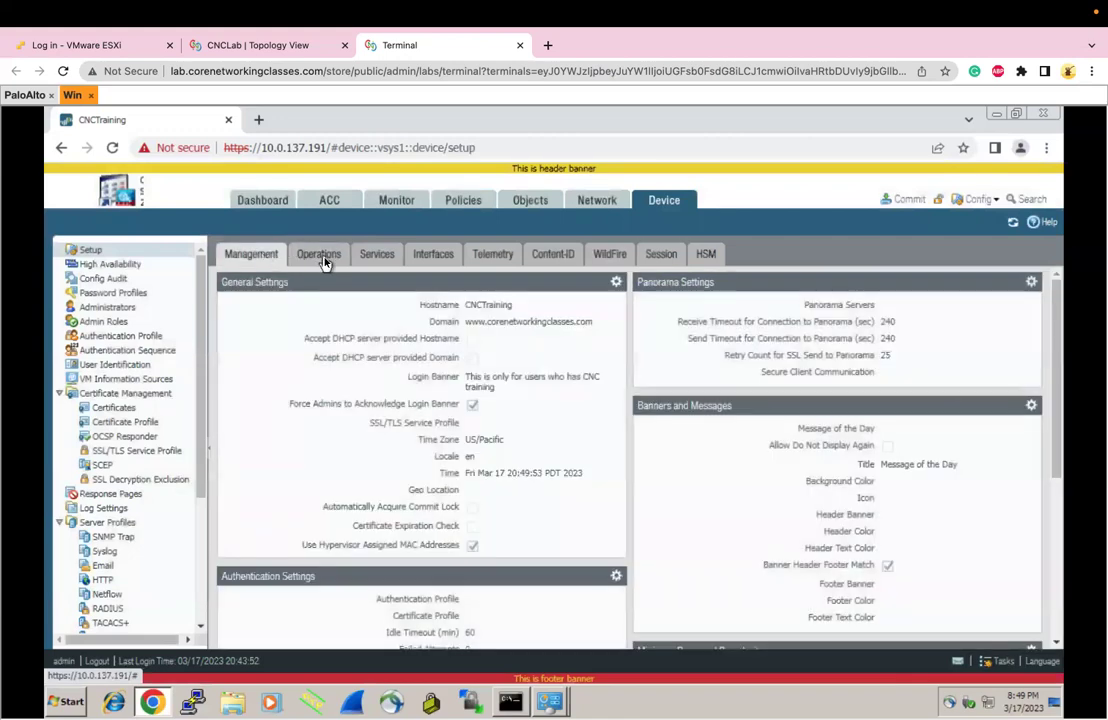
pyautogui.click(320, 258)
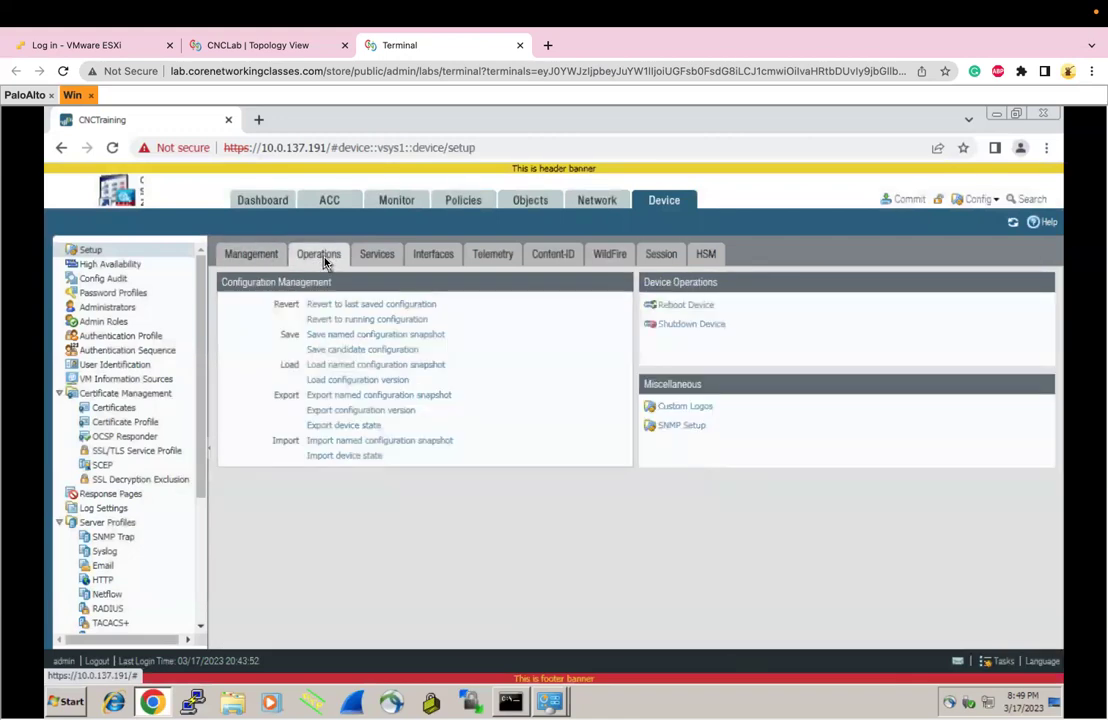
pyautogui.click(684, 407)
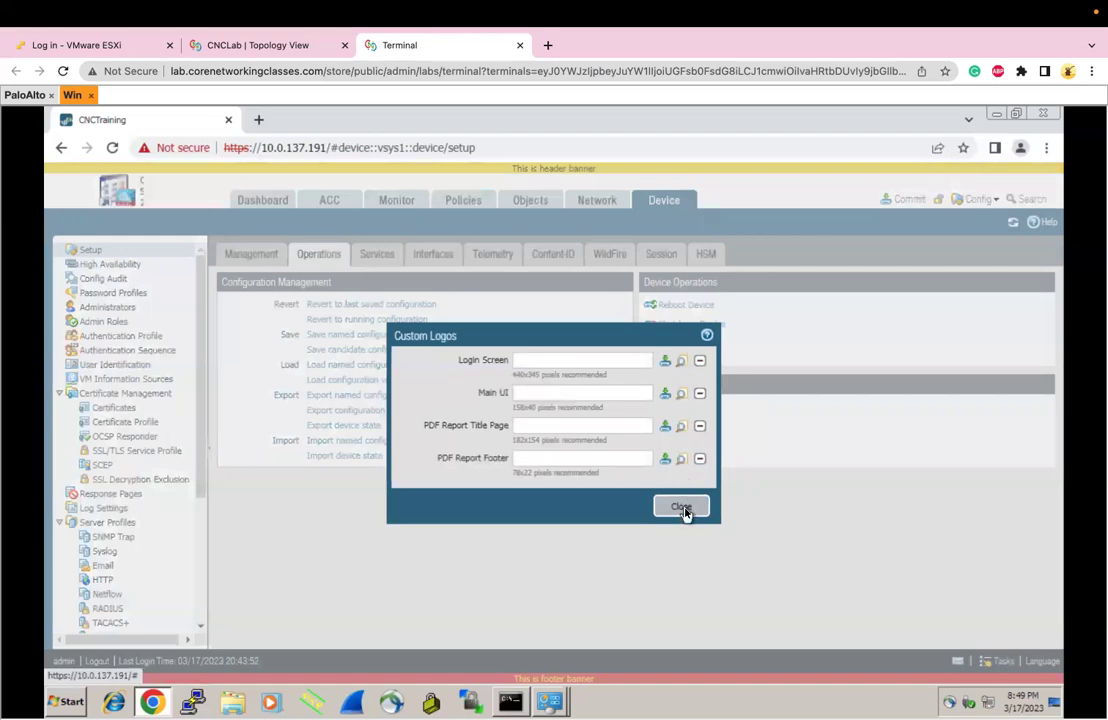
pyautogui.click(684, 507)
pyautogui.click(263, 262)
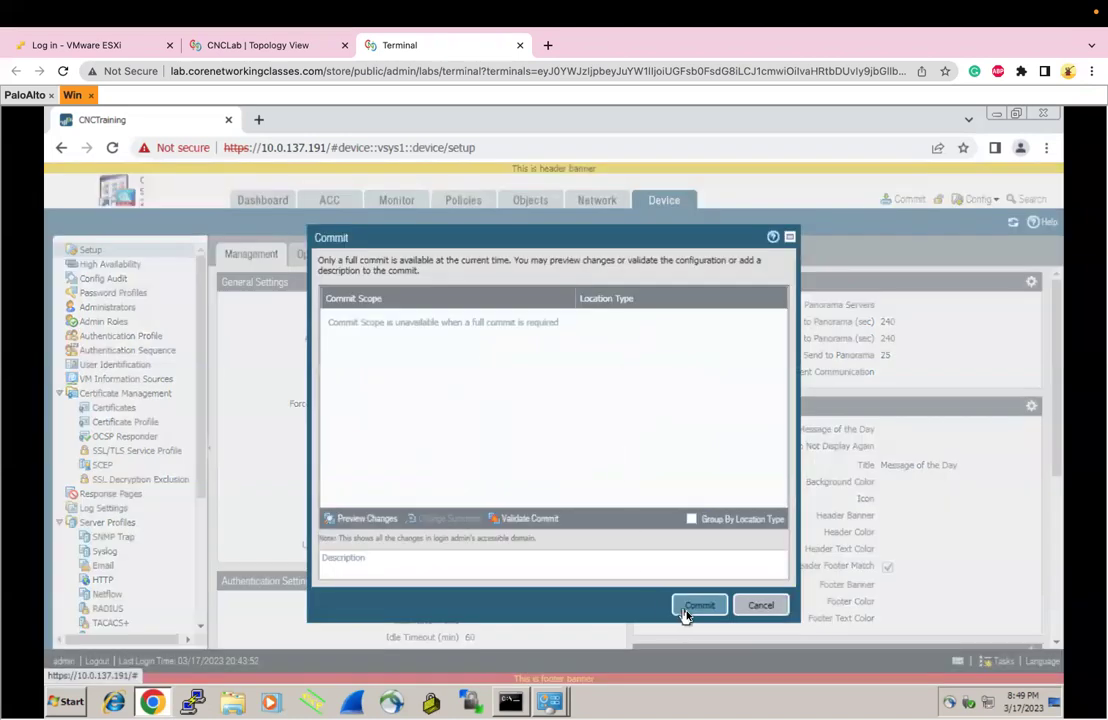
pyautogui.click(692, 608)
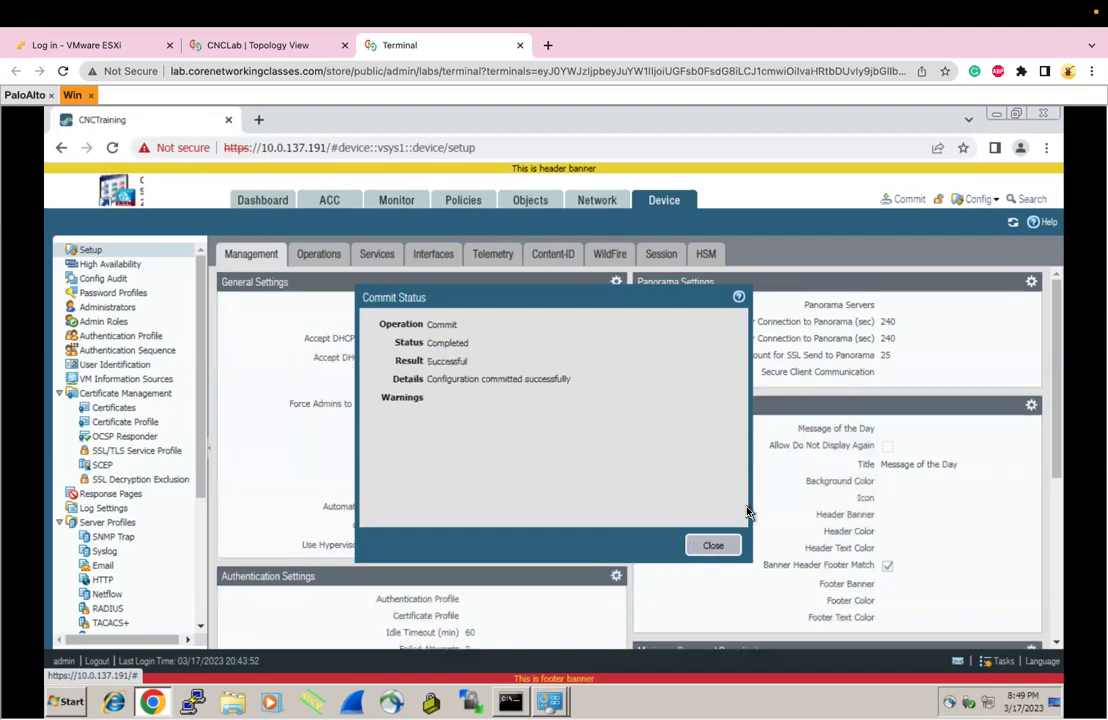
pyautogui.click(713, 546)
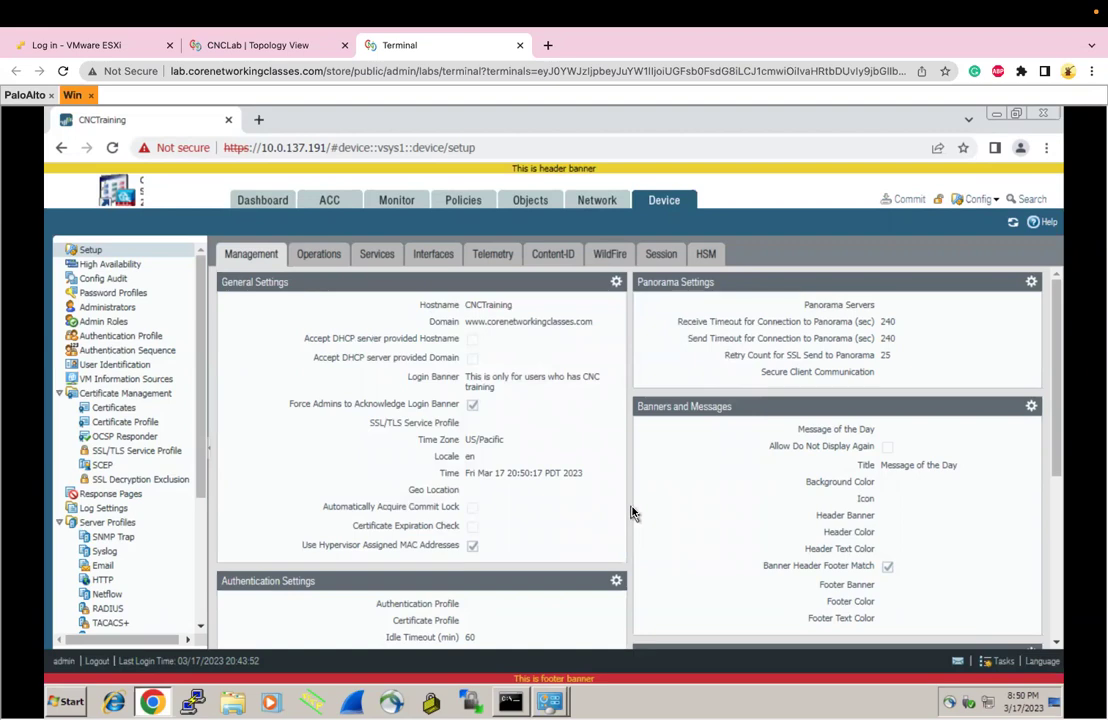
# Log out of the firewall and sign back in as admin with its password, accepting the login statement
pyautogui.click(100, 661)
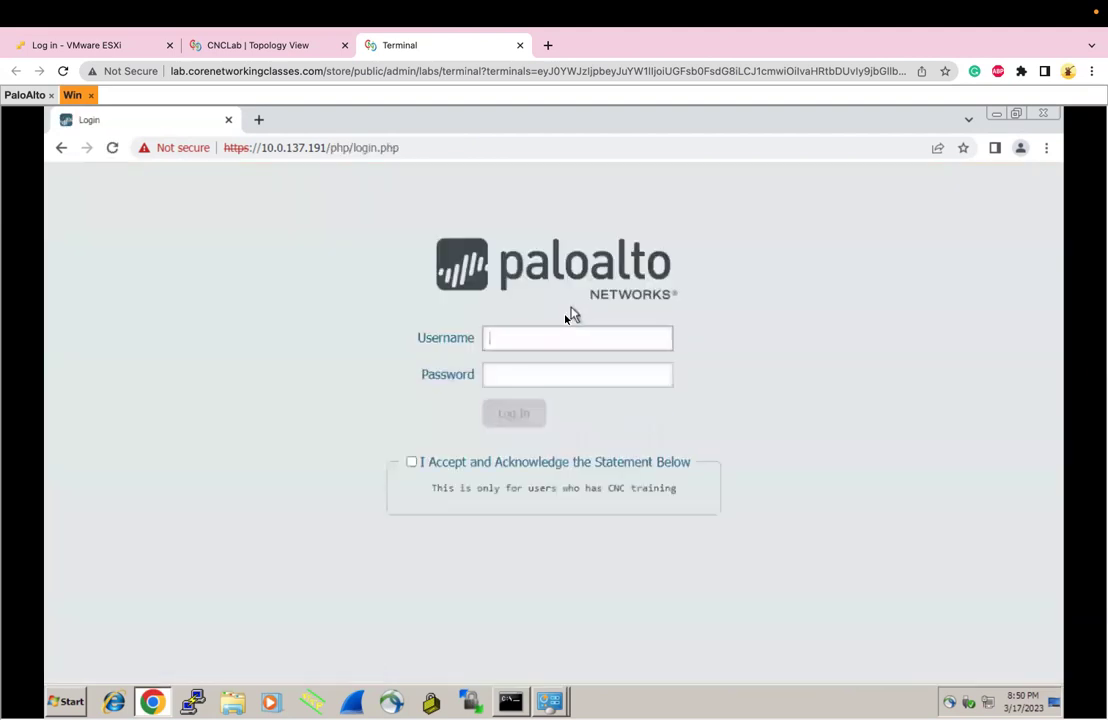
pyautogui.click(546, 338)
pyautogui.write('admin')
pyautogui.press('Tab')
pyautogui.write('admin')
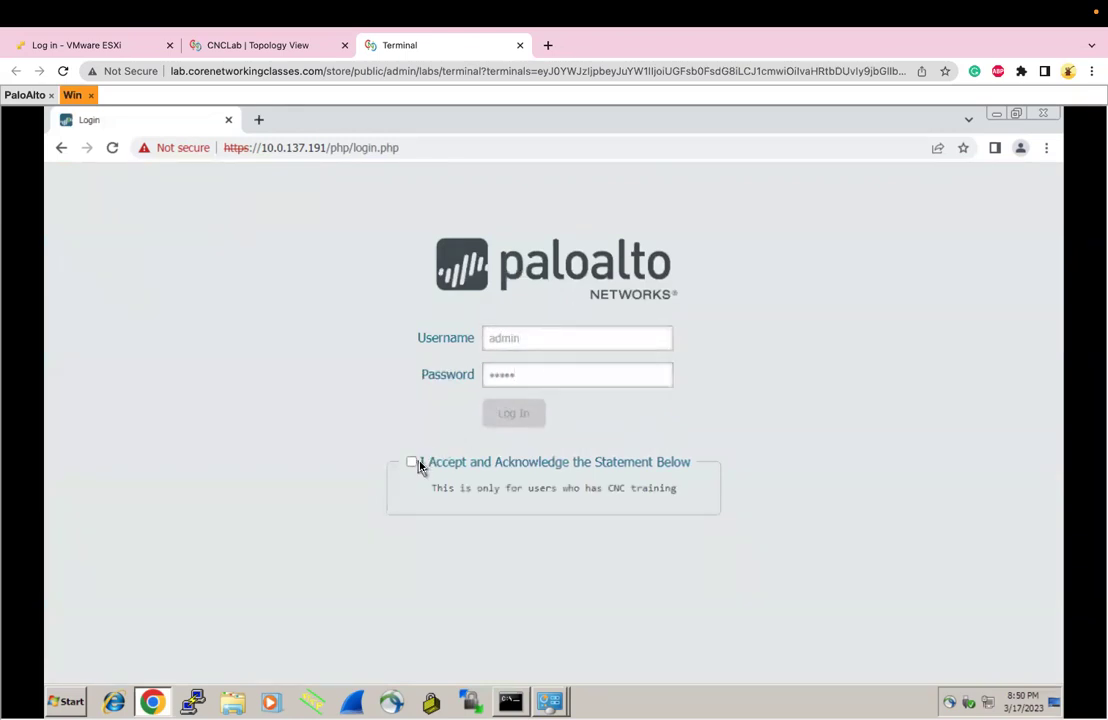
pyautogui.click(417, 464)
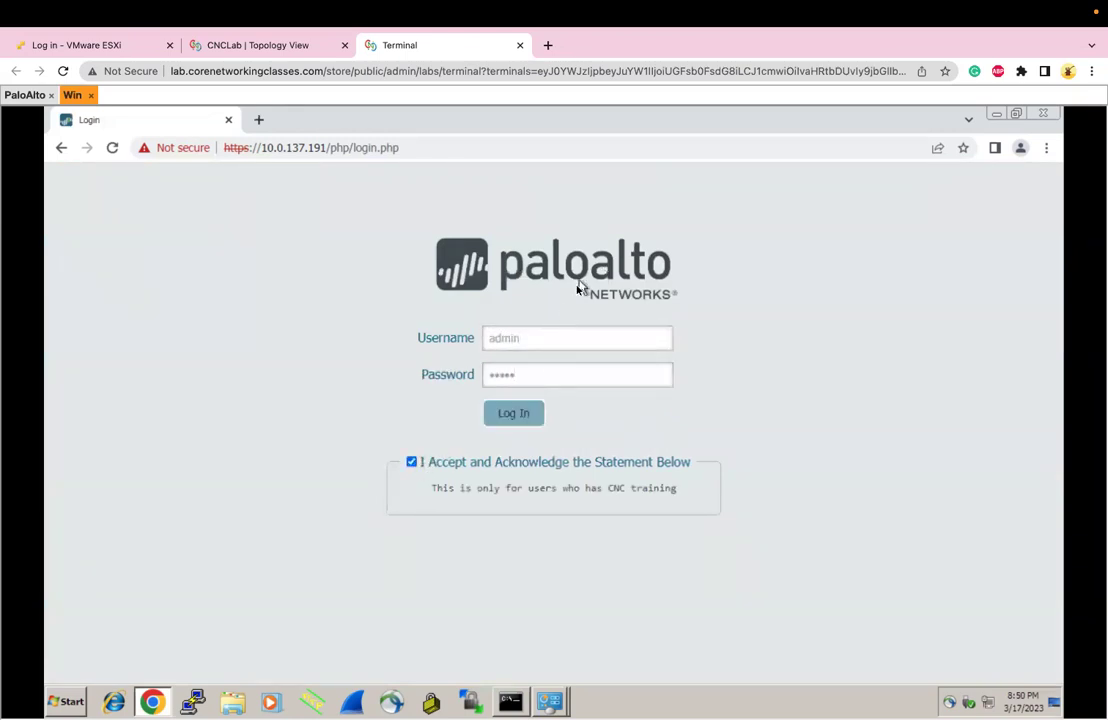
pyautogui.click(510, 415)
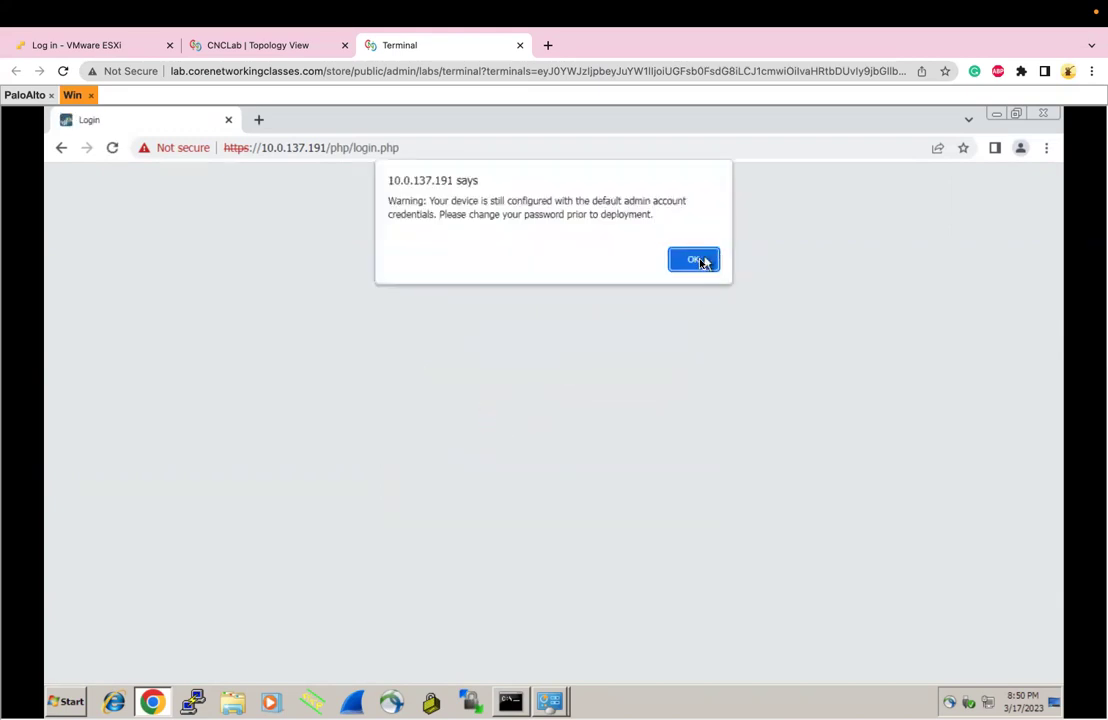
# Dismiss the default-credentials warning and PAN-OS 8.0 welcome, then show Device > Setup > Operations
pyautogui.click(705, 261)
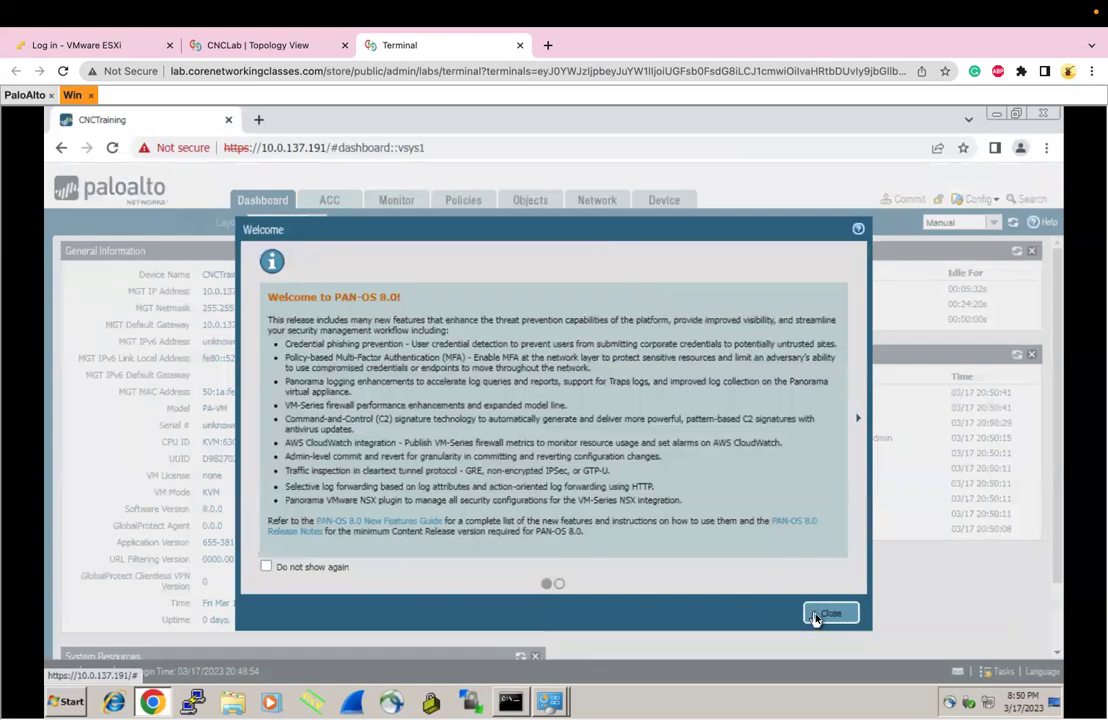
pyautogui.click(815, 619)
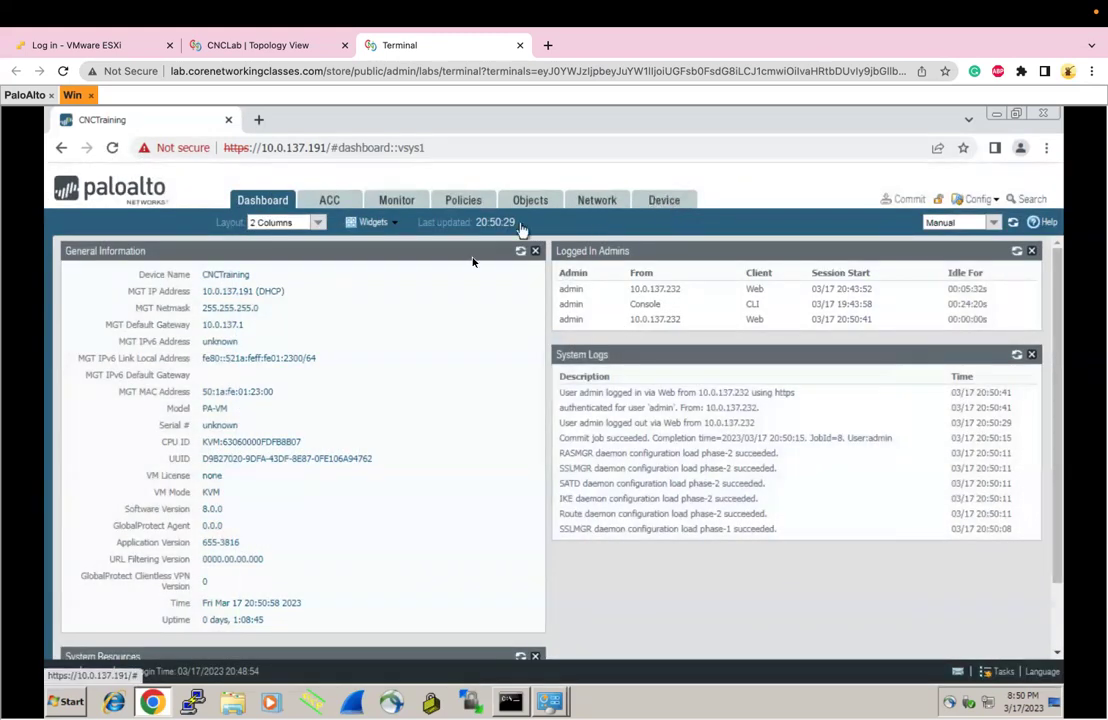
pyautogui.click(660, 200)
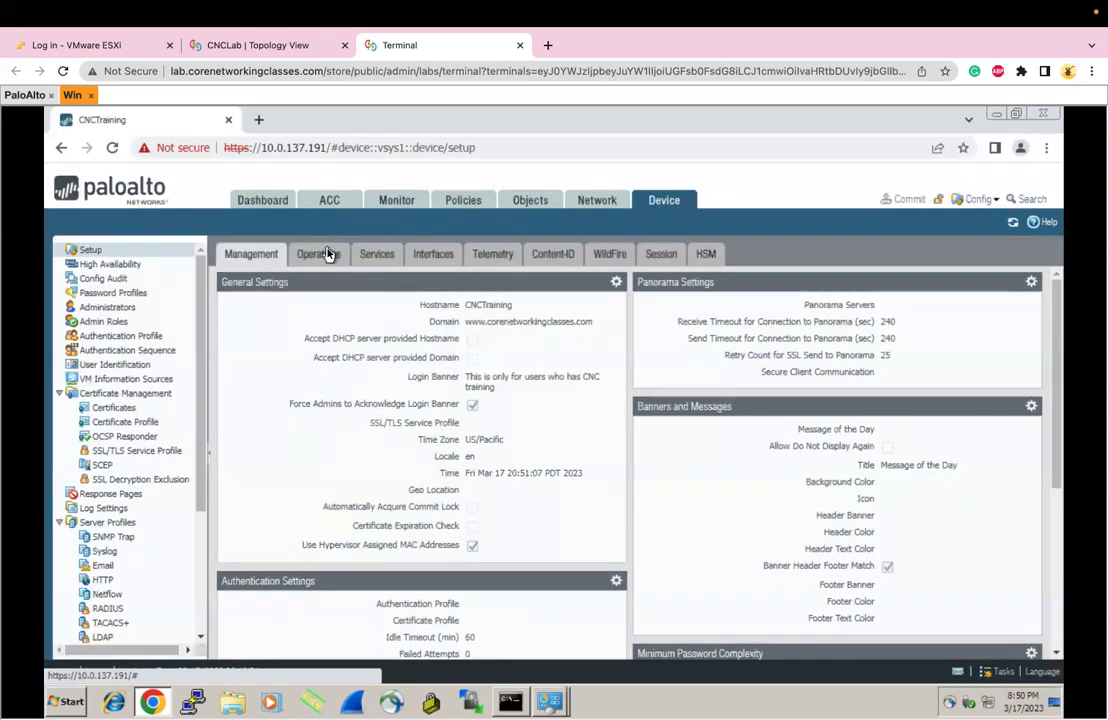
pyautogui.click(327, 253)
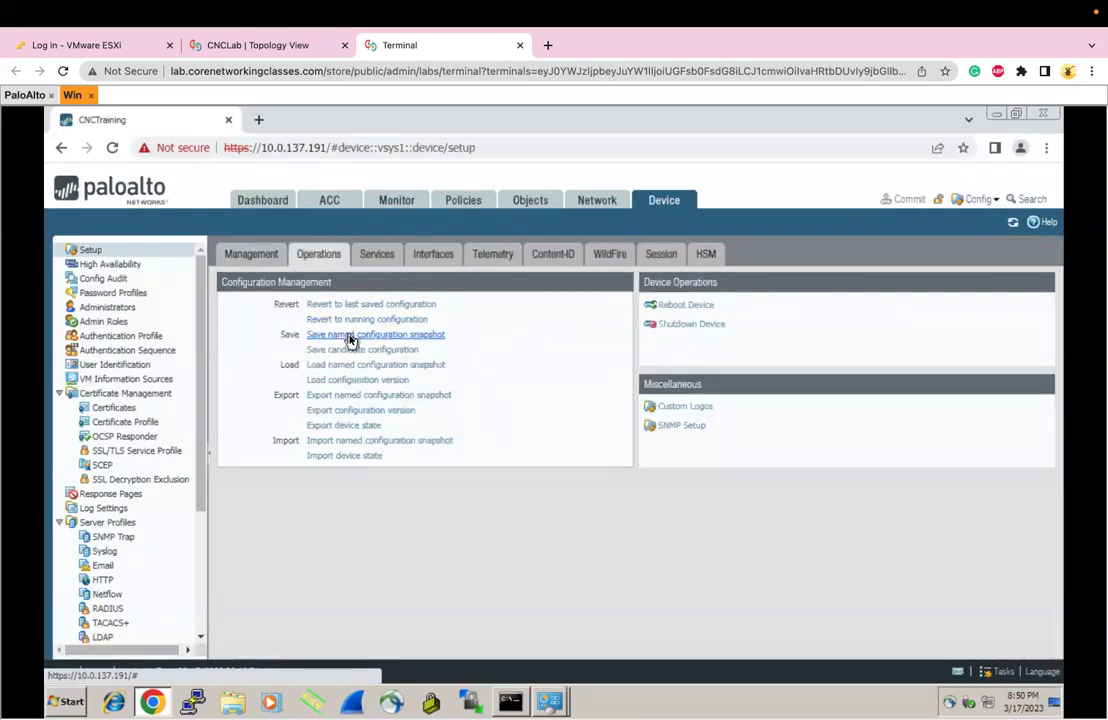